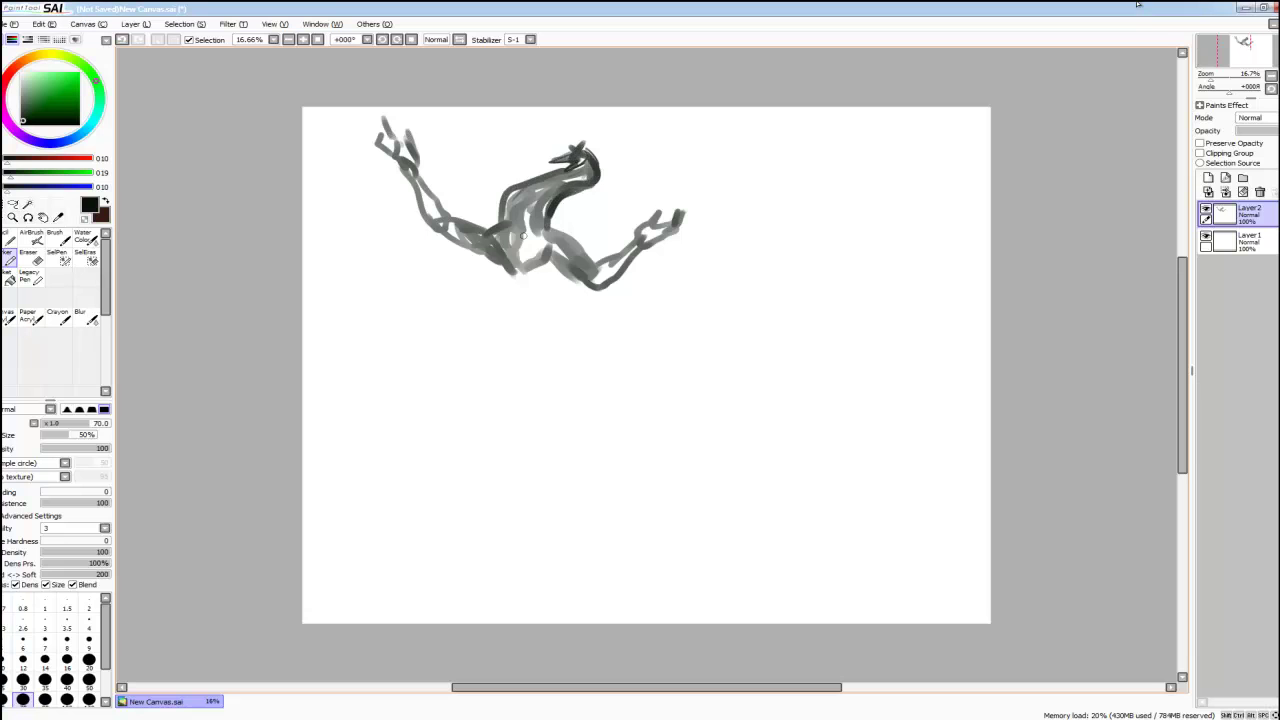
Step: Undo the last torso strokes and sketch the creature's lower pair of limbs reaching down from the torso
key("ctrl+z")
key("ctrl+z")
key("ctrl+z")
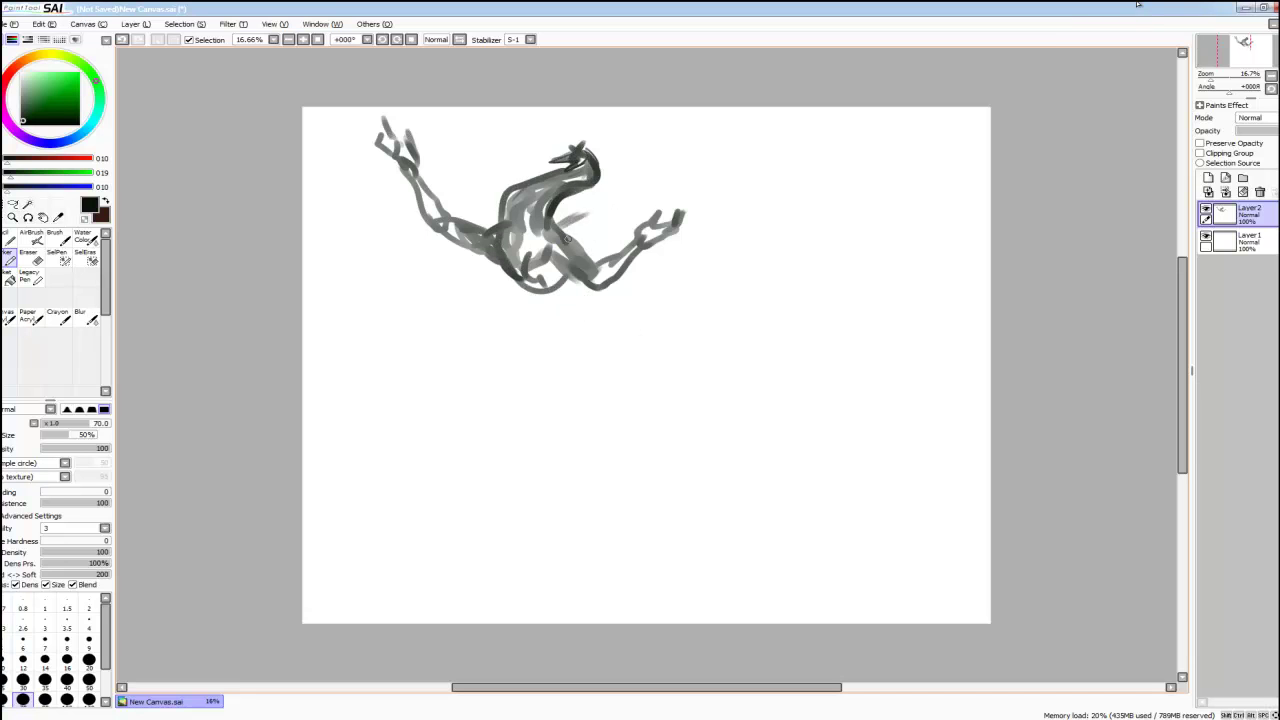
left_click_drag(505, 268, 468, 375)
mouse_move(563, 280)
left_mouse_down()
mouse_move(606, 312)
mouse_move(550, 340)
mouse_move(540, 232)
left_mouse_up()
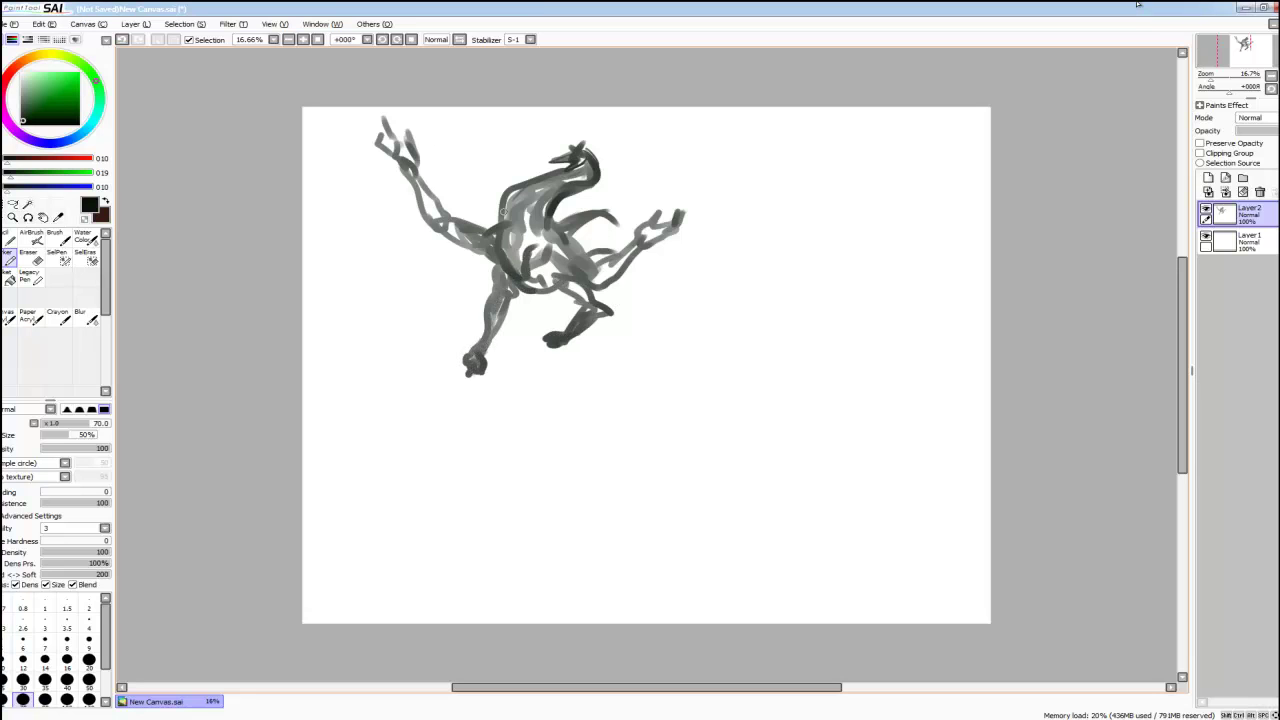
Step: Sketch the hanging hindquarters and ragged legs trailing down from the torso, and reduce the brush size to 50
mouse_move(583, 315)
left_mouse_down()
mouse_move(620, 285)
mouse_move(623, 297)
mouse_move(666, 288)
mouse_move(688, 330)
mouse_move(675, 361)
mouse_move(690, 336)
mouse_move(662, 363)
mouse_move(654, 342)
mouse_move(678, 328)
mouse_move(684, 388)
left_mouse_up()
mouse_move(640, 352)
left_mouse_down()
mouse_move(676, 386)
mouse_move(678, 434)
left_mouse_up()
left_click_drag(682, 386, 655, 446)
key("bracketleft")
key("bracketleft")
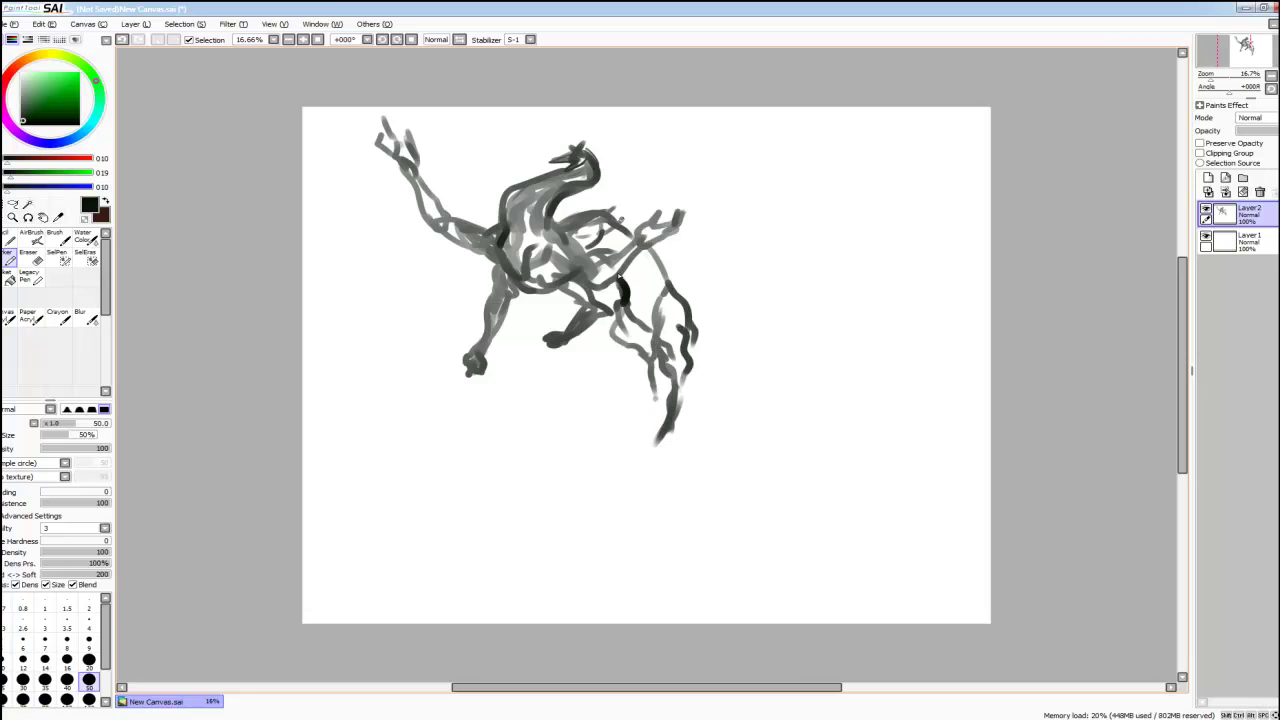
left_click_drag(640, 184, 643, 222)
left_click_drag(660, 245, 726, 330)
left_click_drag(718, 278, 744, 332)
mouse_move(730, 308)
left_mouse_down()
mouse_move(880, 150)
mouse_move(815, 212)
left_mouse_up()
mouse_move(640, 190)
left_mouse_down()
mouse_move(888, 128)
mouse_move(736, 310)
mouse_move(752, 408)
left_mouse_up()
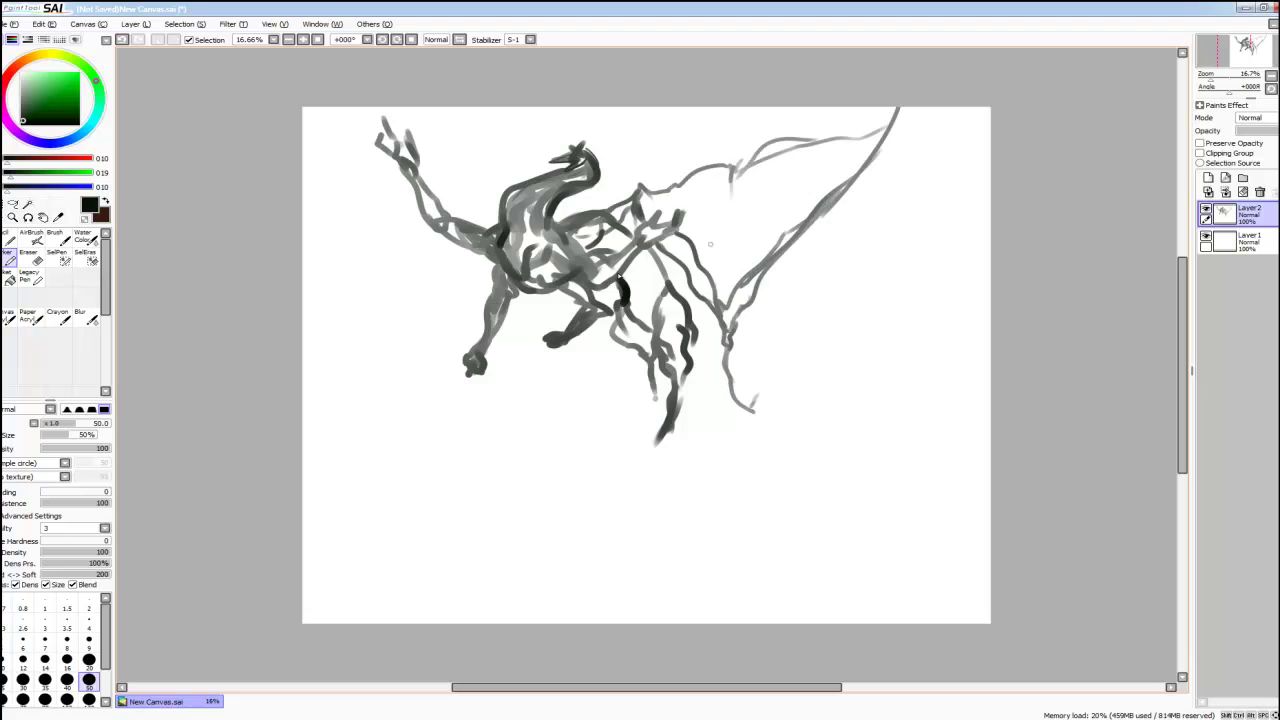
mouse_move(496, 276)
left_mouse_down()
mouse_move(439, 301)
mouse_move(473, 295)
mouse_move(374, 420)
left_mouse_up()
left_click_drag(380, 226, 356, 410)
left_click_drag(454, 108, 362, 240)
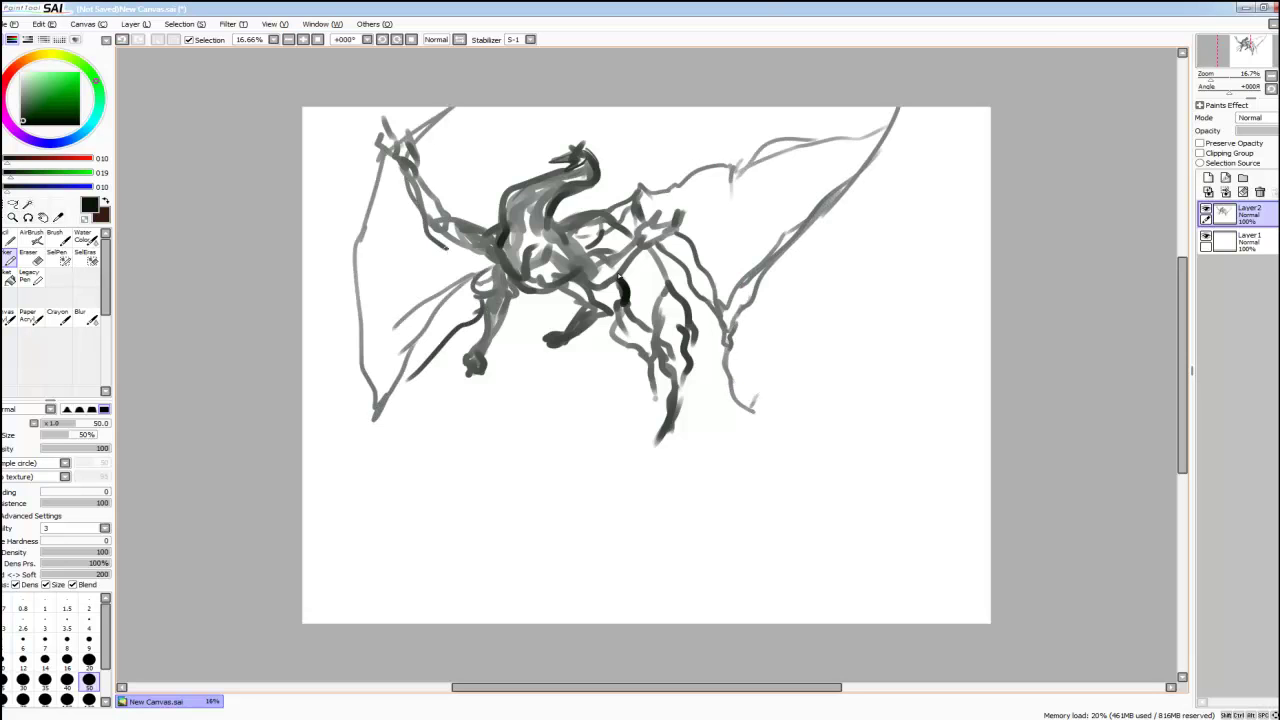
key("ctrl+z")
key("ctrl+z")
key("ctrl+z")
key("ctrl+z")
key("ctrl+z")
key("ctrl+z")
key("ctrl+z")
key("ctrl+z")
key("ctrl+z")
key("ctrl+z")
key("ctrl+z")
Step: On a new layer, sketch the long draping wing to the right of the body with brush size 30
key("bracketleft")
key("bracketleft")
key("bracketleft")
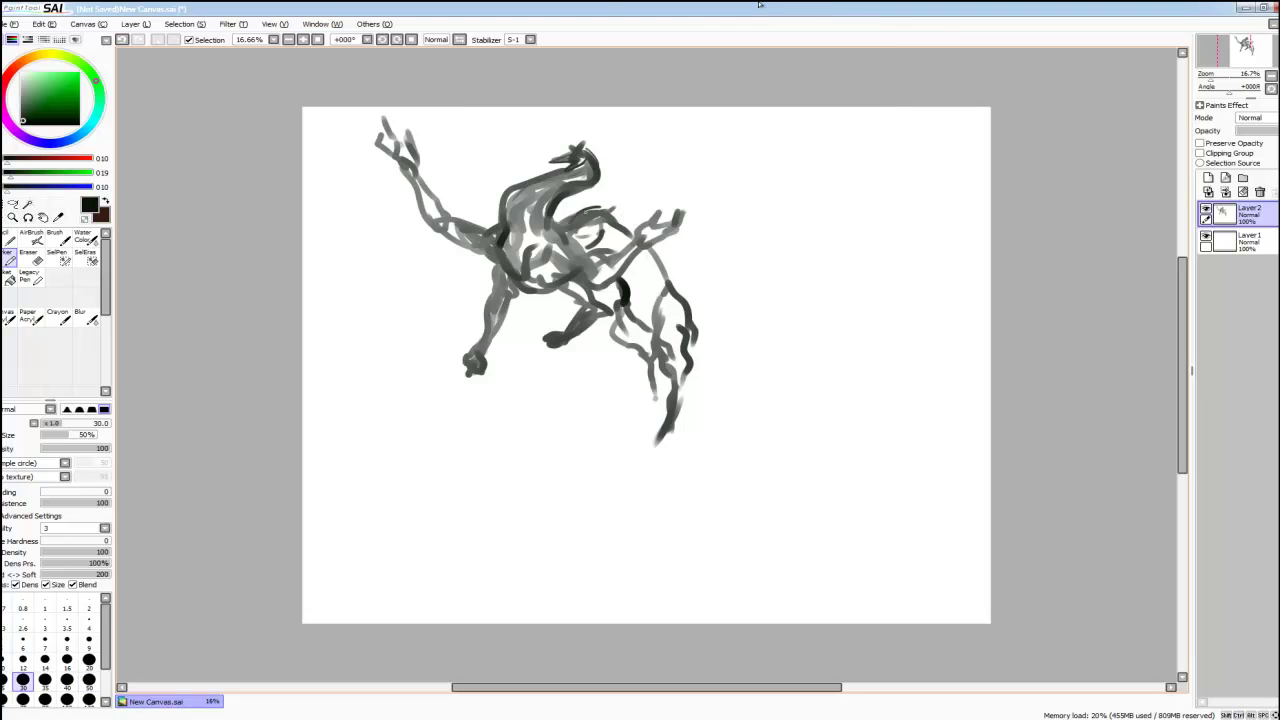
key("ctrl+shift+n")
left_click_drag(658, 180, 696, 236)
left_click_drag(632, 145, 668, 182)
left_click_drag(672, 178, 800, 272)
left_click_drag(806, 278, 856, 376)
left_click_drag(695, 330, 710, 365)
left_click_drag(700, 266, 712, 388)
left_click_drag(716, 302, 738, 444)
left_click_drag(754, 350, 788, 556)
left_click_drag(694, 198, 740, 258)
mouse_move(728, 240)
left_mouse_down()
mouse_move(852, 376)
mouse_move(900, 514)
left_mouse_up()
left_click_drag(792, 370, 806, 598)
left_click_drag(700, 326, 714, 440)
left_click_drag(692, 380, 688, 450)
Step: On another new layer, sketch long lines descending from the lower limbs and the rounded shapes at the canvas's lower left
key("ctrl+shift+n")
mouse_move(466, 358)
left_mouse_down()
mouse_move(462, 382)
mouse_move(600, 300)
left_mouse_up()
left_click_drag(674, 302, 688, 320)
left_click_drag(560, 342, 678, 290)
left_click_drag(466, 372, 358, 555)
mouse_move(372, 540)
left_mouse_down()
mouse_move(408, 560)
mouse_move(374, 605)
left_mouse_up()
left_click_drag(432, 570, 490, 590)
left_click_drag(482, 438, 430, 536)
left_click_drag(524, 404, 496, 466)
left_click_drag(444, 590, 470, 566)
left_click_drag(480, 600, 506, 588)
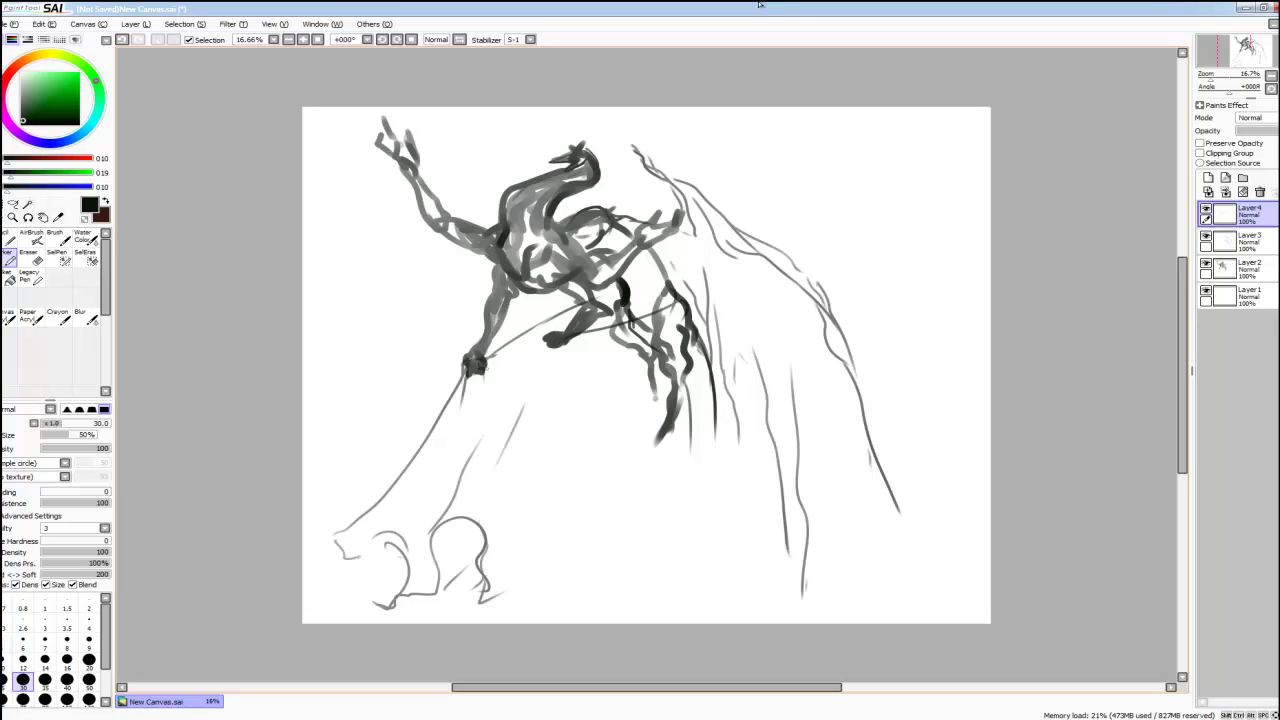
left_click_drag(552, 344, 500, 540)
Step: Merge the two upper sketch layers down into Layer2 and scale the whole sketch down toward the canvas centre
key("ctrl+e")
key("ctrl+e")
key("ctrl+t")
left_click_drag(332, 612, 560, 414)
key("Return")
Step: Sketch the long tapering lower body beneath the torso with sweeping lines and small surface details
mouse_move(750, 270)
left_mouse_down()
mouse_move(617, 333)
mouse_move(500, 512)
left_mouse_up()
left_click_drag(580, 366, 534, 514)
mouse_move(668, 316)
left_mouse_down()
mouse_move(650, 426)
mouse_move(580, 532)
left_mouse_up()
left_click_drag(540, 482, 584, 528)
left_click_drag(528, 468, 486, 552)
left_click_drag(600, 316, 578, 412)
left_click_drag(518, 508, 498, 550)
mouse_move(494, 416)
left_mouse_down()
mouse_move(510, 442)
mouse_move(482, 414)
left_mouse_up()
left_click_drag(542, 450, 526, 488)
left_click_drag(504, 494, 542, 522)
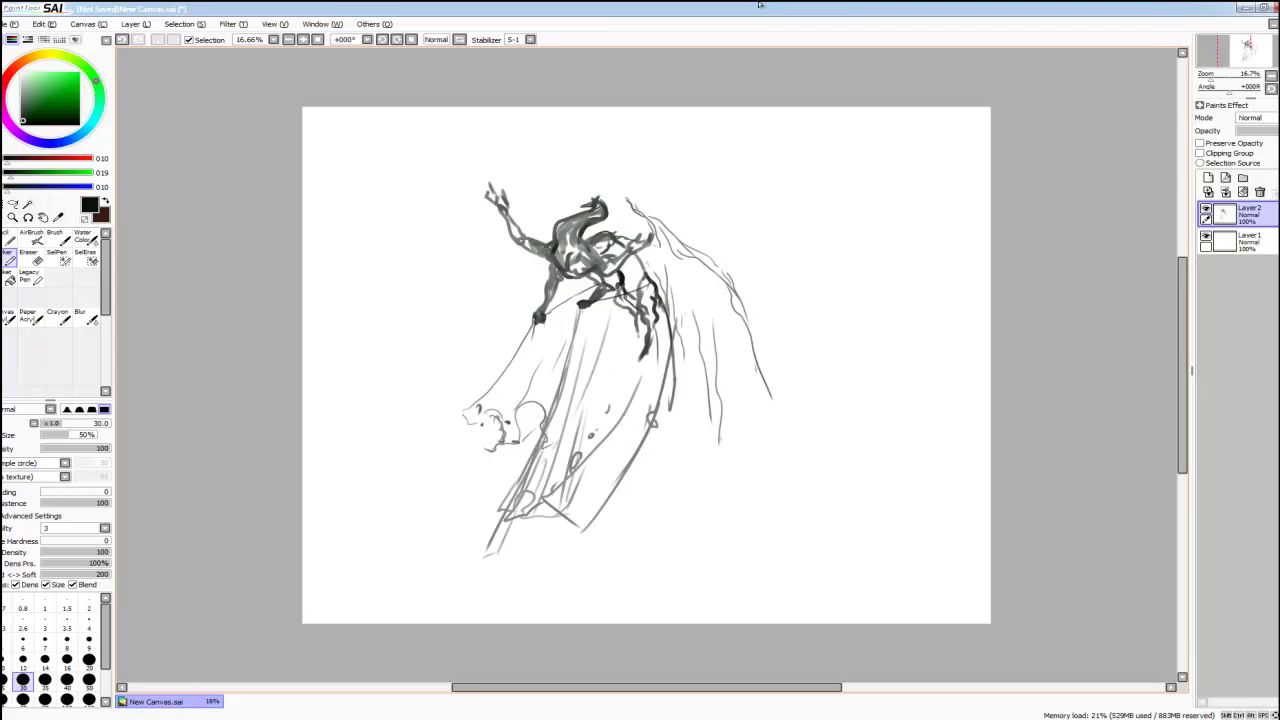
Step: Sketch the outstretched wing sweeping from the torso to the canvas's left edge, including its folds and lower edge
left_click_drag(504, 286, 304, 388)
left_click_drag(400, 328, 346, 376)
left_click_drag(476, 306, 420, 366)
left_click_drag(326, 418, 306, 444)
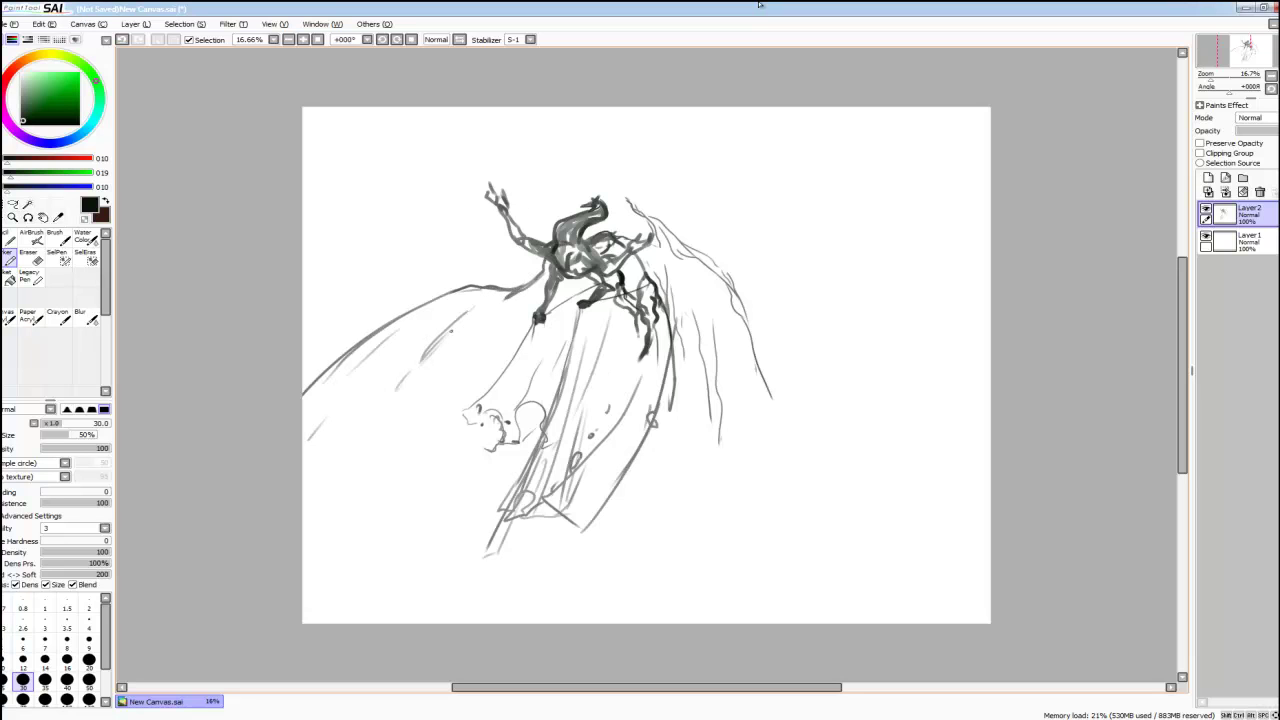
left_click_drag(512, 352, 428, 376)
mouse_move(580, 306)
left_mouse_down()
mouse_move(478, 364)
mouse_move(502, 364)
left_mouse_up()
Step: Strengthen the right wing with long inner and outer edges converging into a pointed lower tip
left_click_drag(672, 306, 698, 434)
left_click_drag(734, 304, 750, 462)
left_click_drag(700, 392, 720, 524)
left_click_drag(740, 446, 724, 564)
Step: Set the brush size to 20, draw a narrow tail below the lower body, and add fold lines to the left wing
left_click(89, 659)
left_click_drag(652, 412, 634, 556)
left_click_drag(620, 482, 624, 588)
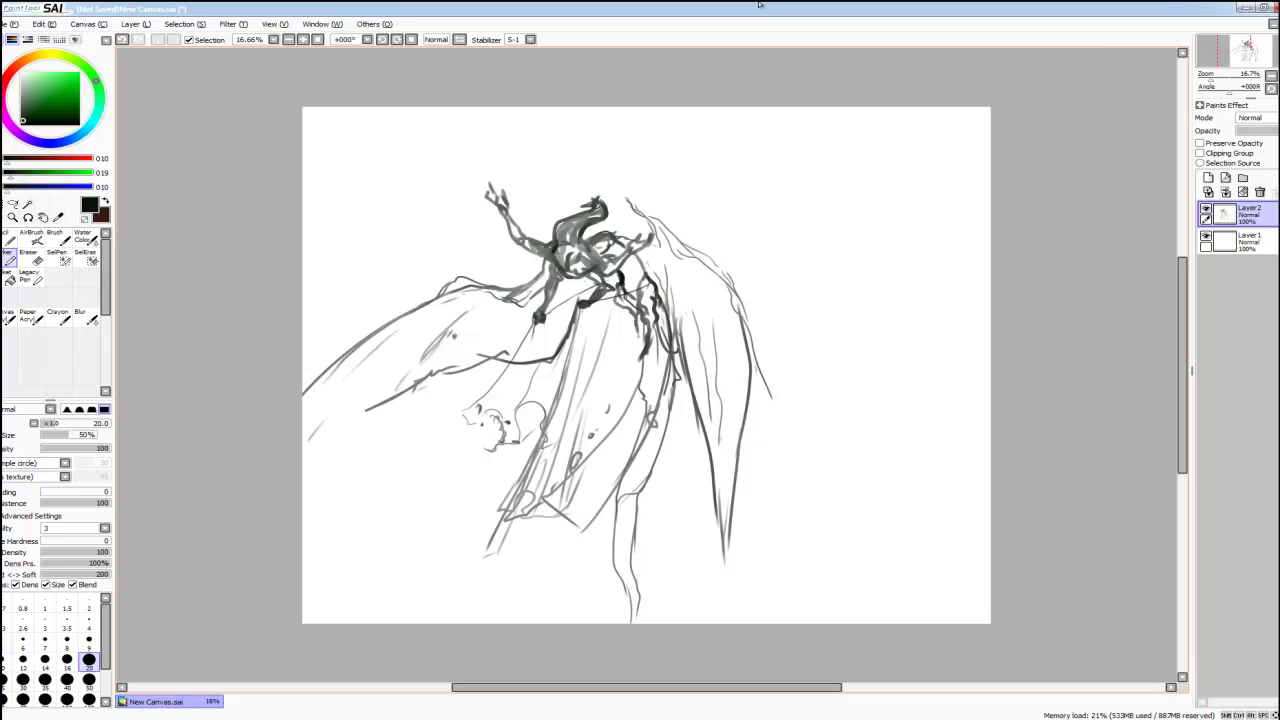
left_click_drag(448, 316, 320, 416)
left_click_drag(488, 310, 486, 354)
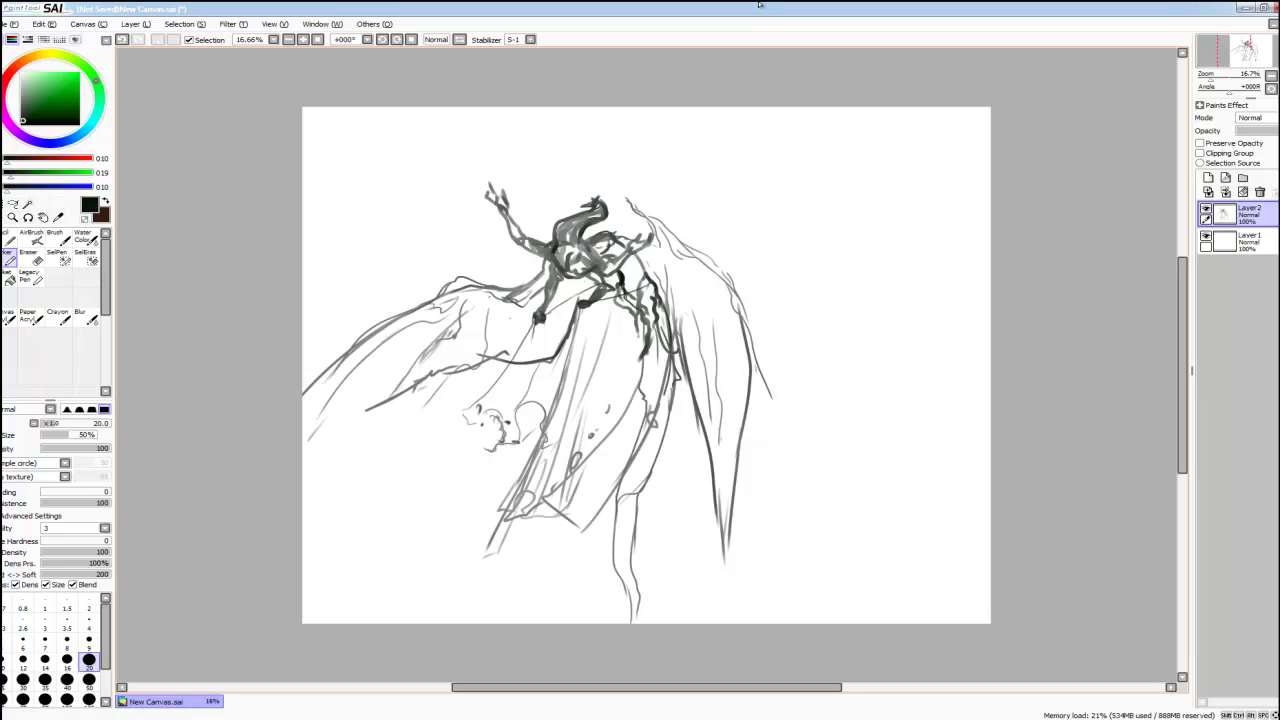
Step: Transform the two raised arms so they extend sideways at a lower angle, and add a line over the lower body
key("ctrl+t")
left_click_drag(1037, 274, 1043, 277)
key("Return")
key("ctrl+t")
key("Return")
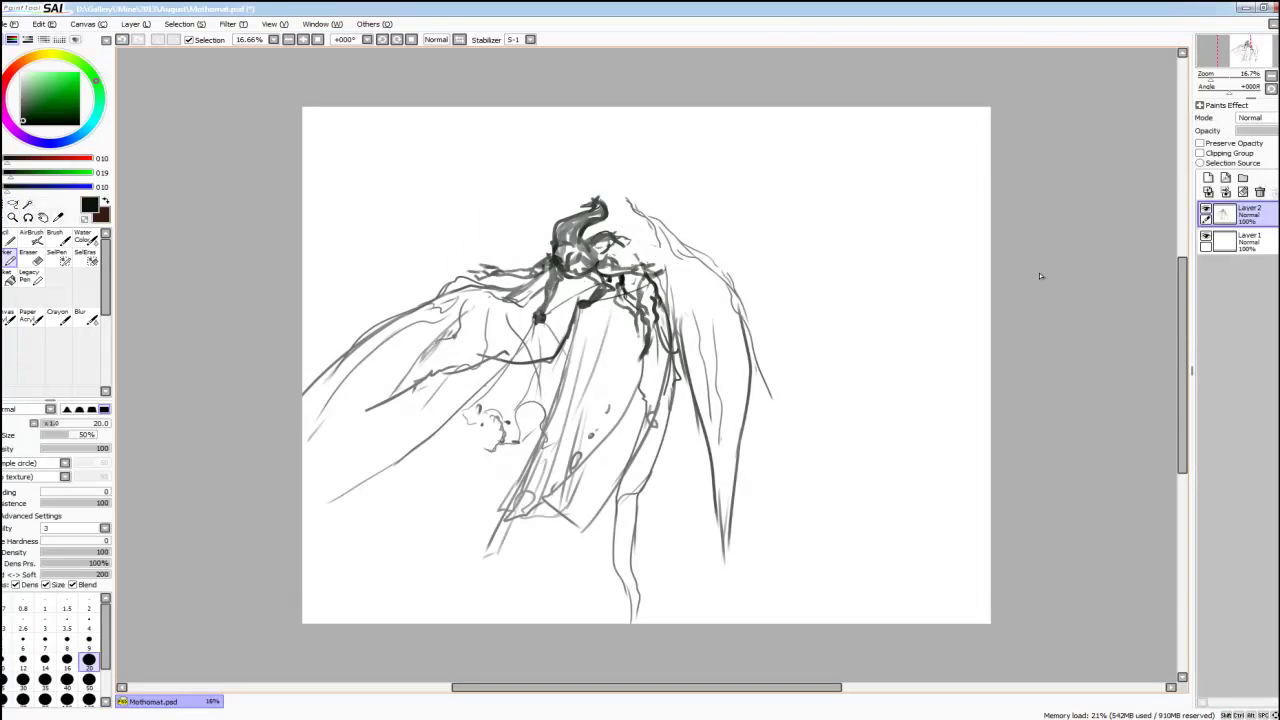
left_click_drag(646, 404, 544, 500)
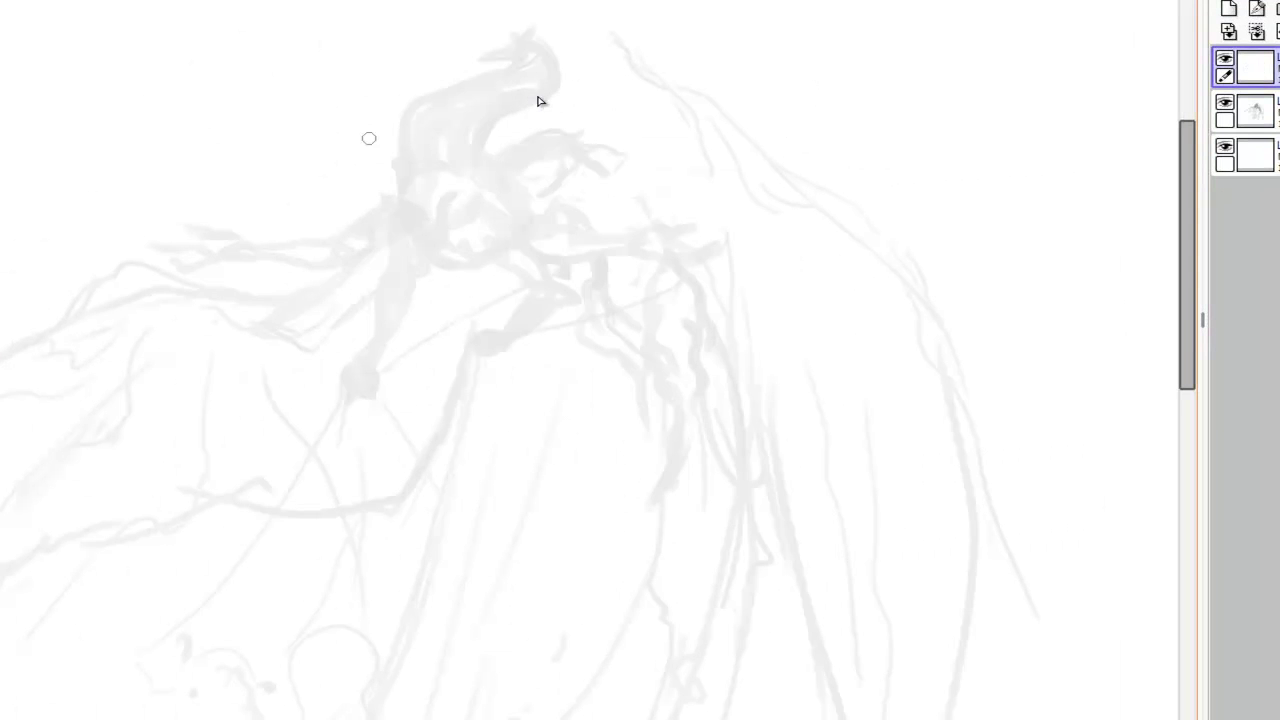
Step: On the new top layer, outline the creature's head, torso and rounded back over the faded rough sketch
mouse_move(400, 128)
left_mouse_down()
mouse_move(434, 262)
mouse_move(355, 100)
mouse_move(515, 95)
mouse_move(470, 275)
left_mouse_up()
mouse_move(514, 97)
left_mouse_down()
mouse_move(535, 180)
mouse_move(470, 290)
left_mouse_up()
left_click_drag(530, 155, 585, 135)
mouse_move(571, 237)
left_mouse_down()
mouse_move(600, 307)
mouse_move(649, 354)
left_mouse_up()
left_click_drag(650, 170, 703, 237)
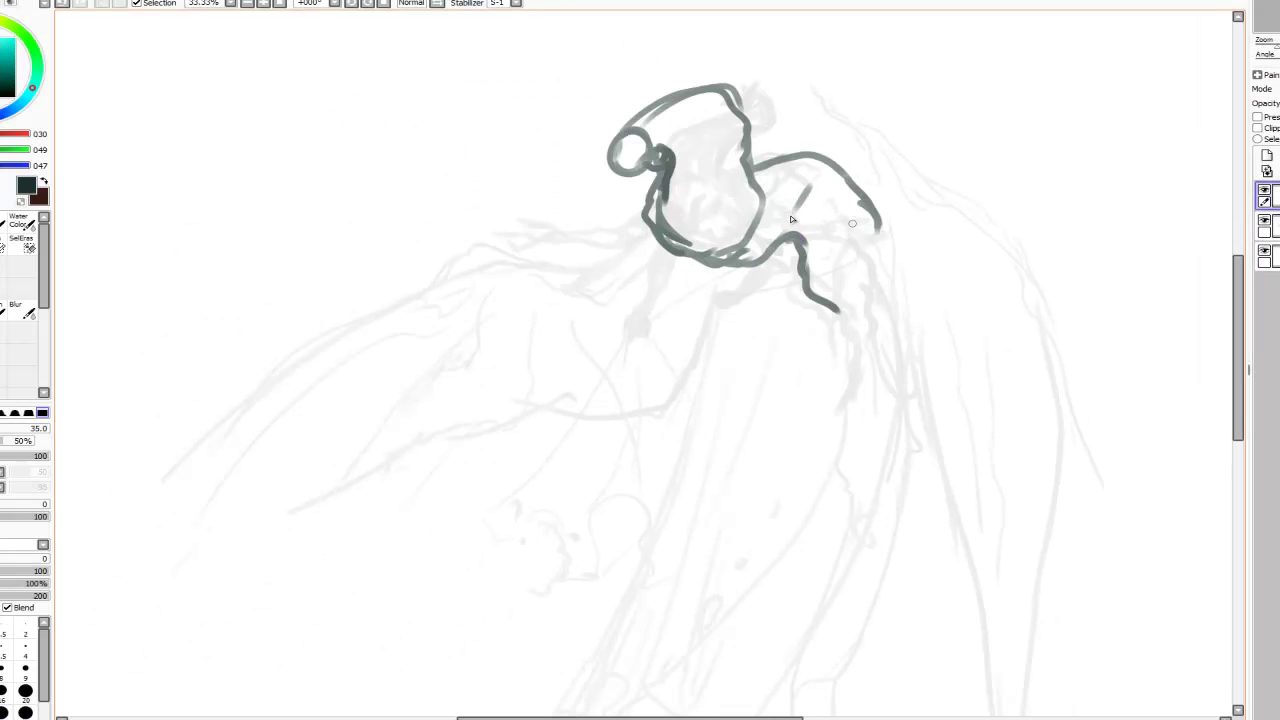
Step: Extend the outline from the back down through the hips and upper legs
left_click_drag(862, 230, 850, 315)
left_click_drag(878, 229, 866, 400)
left_click_drag(800, 275, 808, 305)
left_click_drag(832, 258, 795, 300)
mouse_move(830, 318)
left_mouse_down()
mouse_move(845, 345)
mouse_move(852, 450)
left_mouse_up()
left_click_drag(888, 272, 894, 296)
Step: Outline the hindquarters and the ragged, pointed edges leading down into the tail
key("minus")
left_click_drag(843, 195, 920, 280)
left_click_drag(858, 215, 908, 350)
mouse_move(875, 300)
left_mouse_down()
mouse_move(845, 350)
mouse_move(828, 432)
left_mouse_up()
mouse_move(795, 235)
left_mouse_down()
mouse_move(762, 308)
mouse_move(780, 350)
left_mouse_up()
mouse_move(808, 360)
left_mouse_down()
mouse_move(795, 407)
mouse_move(698, 550)
left_mouse_up()
Step: Draw the long tail curving down and curling toward the lower left of the canvas
scroll(700, 400, "down", 3)
left_click_drag(740, 448, 474, 512)
left_click_drag(575, 478, 744, 406)
left_click_drag(858, 265, 886, 325)
left_click_drag(734, 412, 648, 488)
left_click_drag(582, 462, 446, 518)
key("plus")
Step: Reduce the brush size to 20 and draw the darker leg, claw and hip details over the hindquarters
left_click_drag(730, 248, 700, 335)
key("bracketleft")
key("bracketleft")
key("bracketleft")
left_click_drag(735, 260, 720, 318)
key("plus")
key("minus")
left_click_drag(790, 345, 710, 405)
left_click_drag(800, 320, 765, 405)
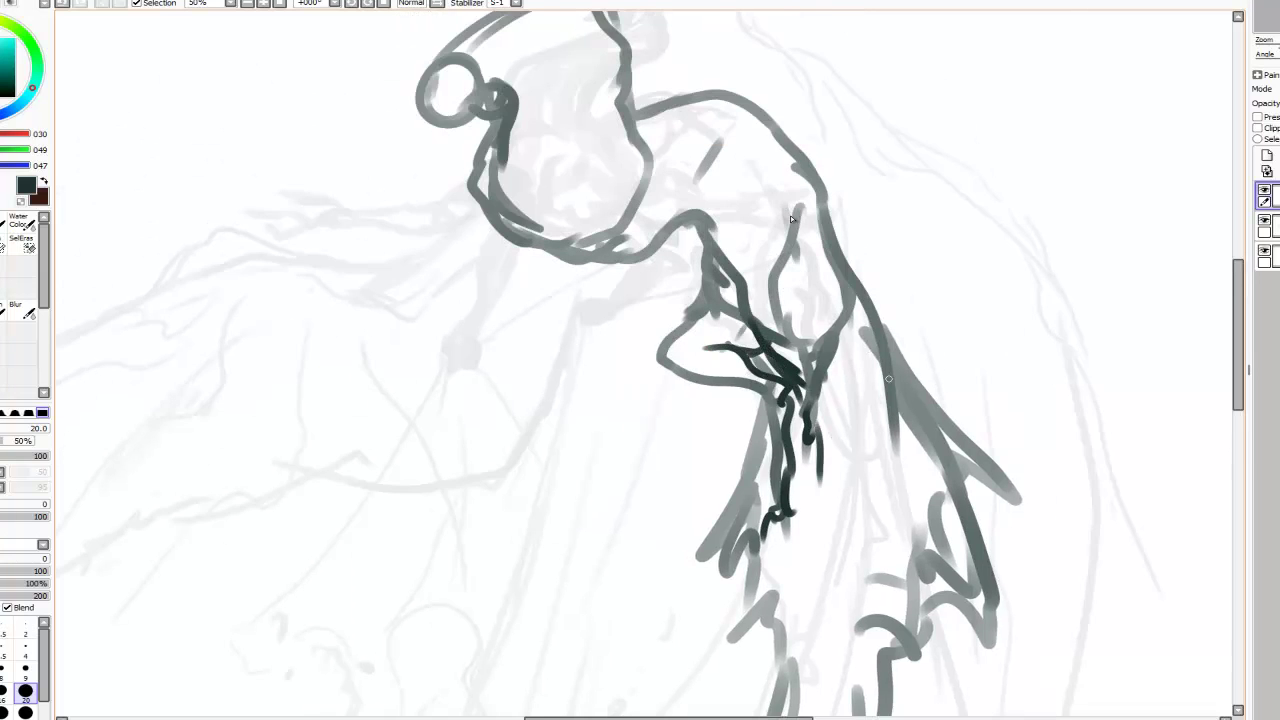
left_click_drag(885, 398, 822, 440)
Step: Set the brush size to 35 and draw the curved line behind the back, the extended left arm and its clawed hand
key("minus")
key("plus")
key("bracketright")
key("bracketright")
key("bracketright")
mouse_move(725, 215)
left_mouse_down()
mouse_move(753, 173)
mouse_move(780, 162)
left_mouse_up()
mouse_move(622, 262)
left_mouse_down()
mouse_move(610, 320)
mouse_move(575, 312)
mouse_move(650, 302)
mouse_move(497, 300)
mouse_move(605, 335)
left_mouse_up()
mouse_move(496, 312)
left_mouse_down()
mouse_move(480, 292)
mouse_move(505, 290)
left_mouse_up()
left_click_drag(465, 222, 486, 250)
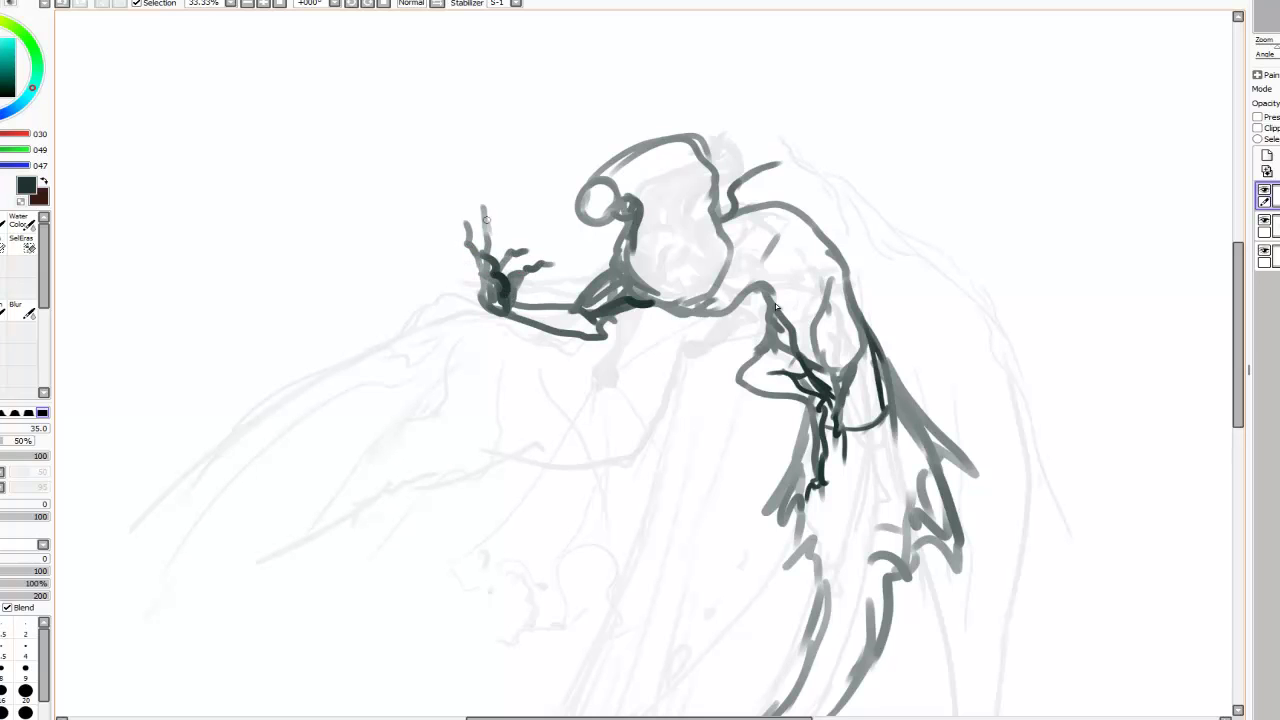
Step: Adjust the angle of the left arm's clawed hand with a transform
key("ctrl+t")
left_click_drag(770, 250, 776, 305)
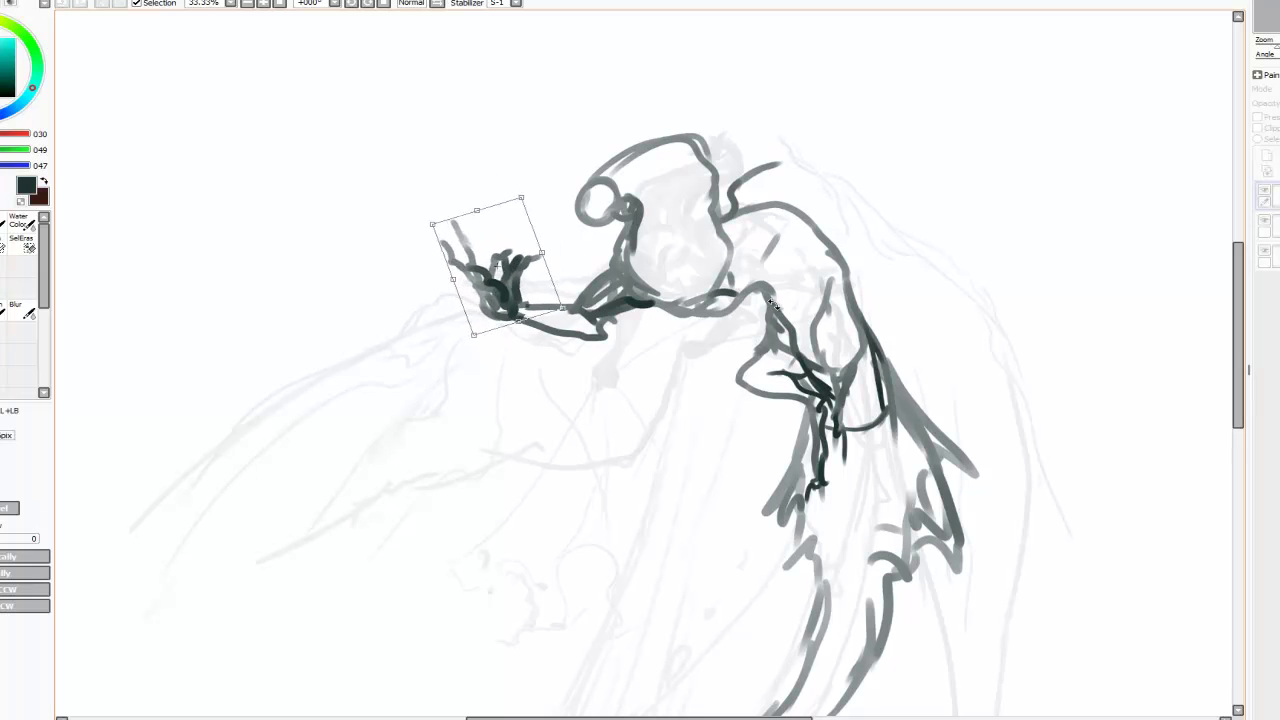
key("Return")
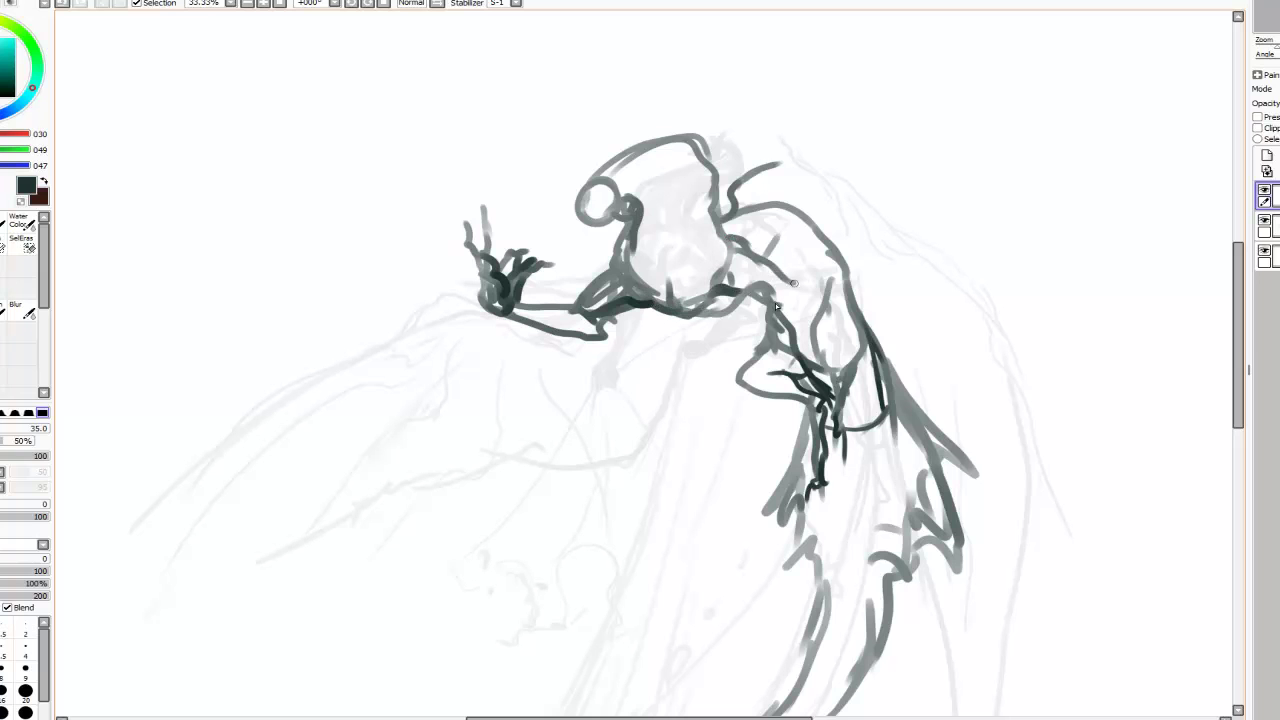
mouse_move(767, 263)
left_mouse_down()
mouse_move(805, 290)
mouse_move(840, 218)
mouse_move(806, 298)
left_mouse_up()
mouse_move(862, 268)
left_mouse_down()
mouse_move(770, 296)
mouse_move(732, 246)
left_mouse_up()
key("ctrl+z")
key("ctrl+z")
key("ctrl+z")
key("ctrl+z")
key("ctrl+z")
key("ctrl+z")
Step: Draw the two small lower limbs hanging beneath the torso over the rough sketch
mouse_move(632, 271)
left_mouse_down()
mouse_move(655, 292)
mouse_move(598, 376)
left_mouse_up()
mouse_move(745, 262)
left_mouse_down()
mouse_move(722, 340)
mouse_move(695, 340)
left_mouse_up()
scroll(700, 330, "down", 1)
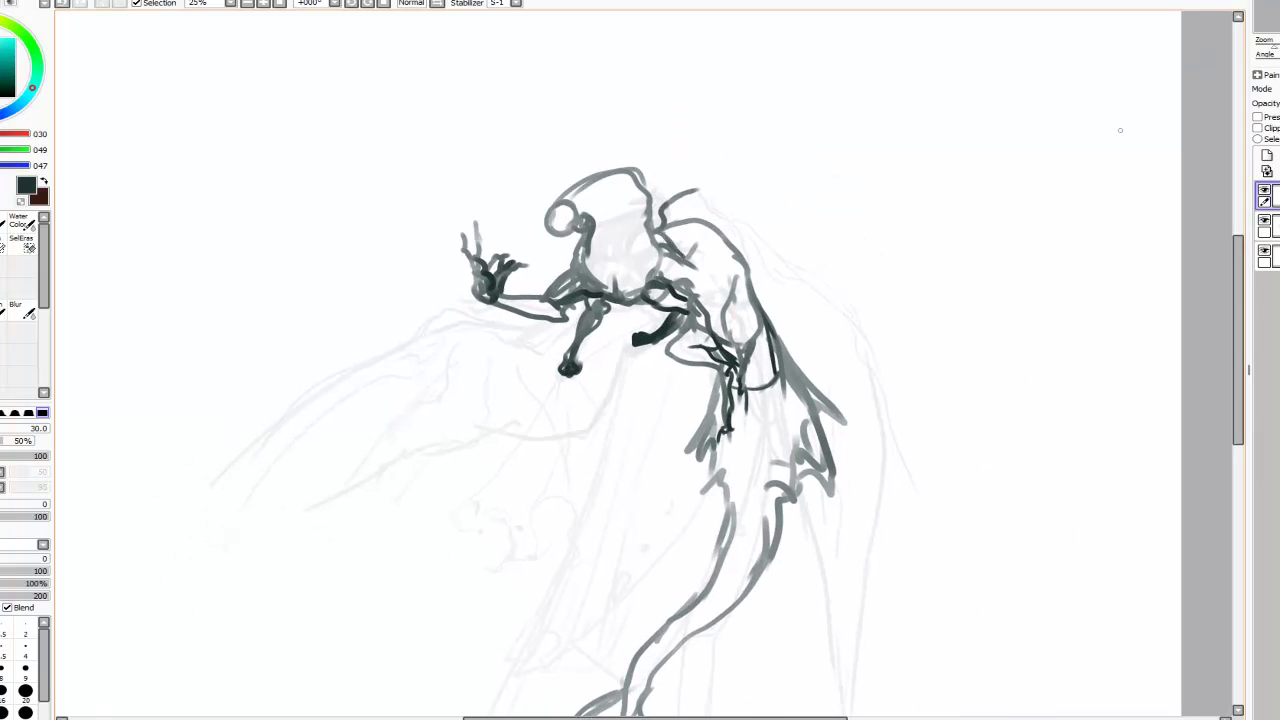
Step: Reduce the brush size to 20 and draw the bent right arm and its forearm folded across the chest
scroll(660, 276, "up", 1)
key("bracketleft")
mouse_move(600, 277)
left_mouse_down()
mouse_move(558, 280)
mouse_move(700, 282)
mouse_move(680, 208)
left_mouse_up()
left_click_drag(600, 200, 668, 210)
scroll(640, 240, "down", 1)
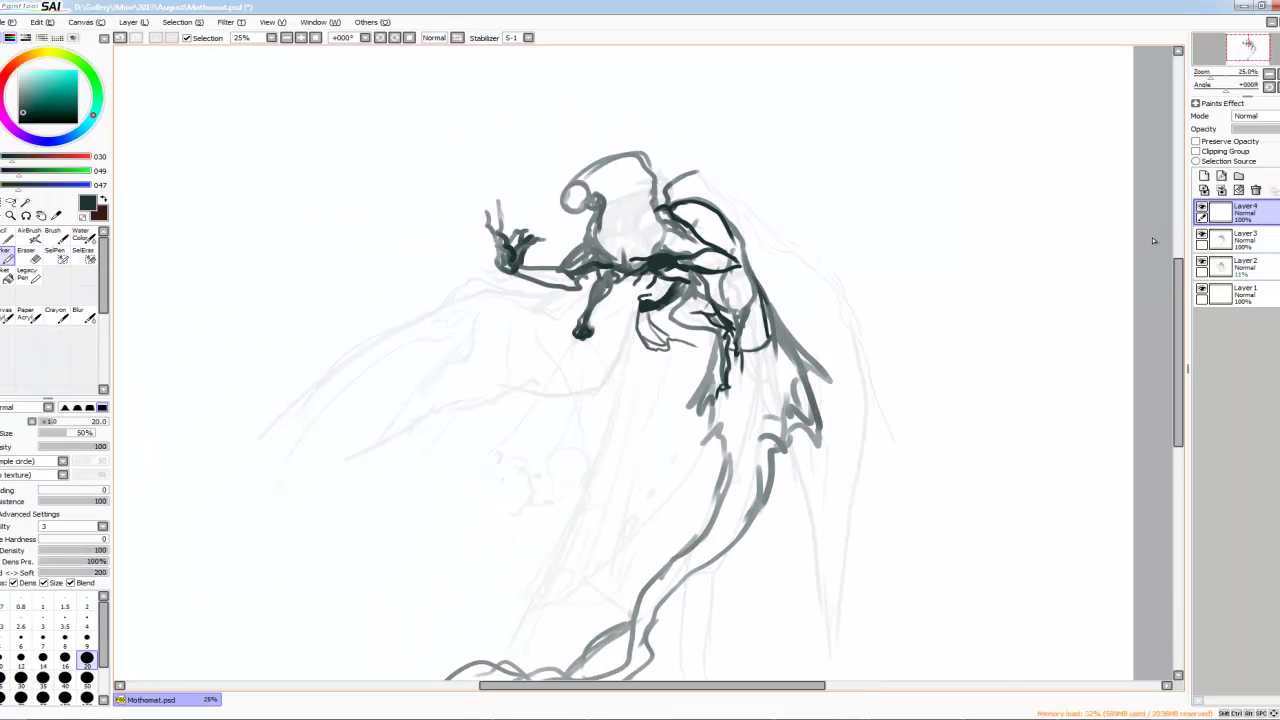
Step: Draw the lines of the extra lower arms and a long thin staff running diagonally down from the small front hand
mouse_move(645, 296)
left_mouse_down()
mouse_move(755, 292)
mouse_move(790, 240)
mouse_move(722, 306)
left_mouse_up()
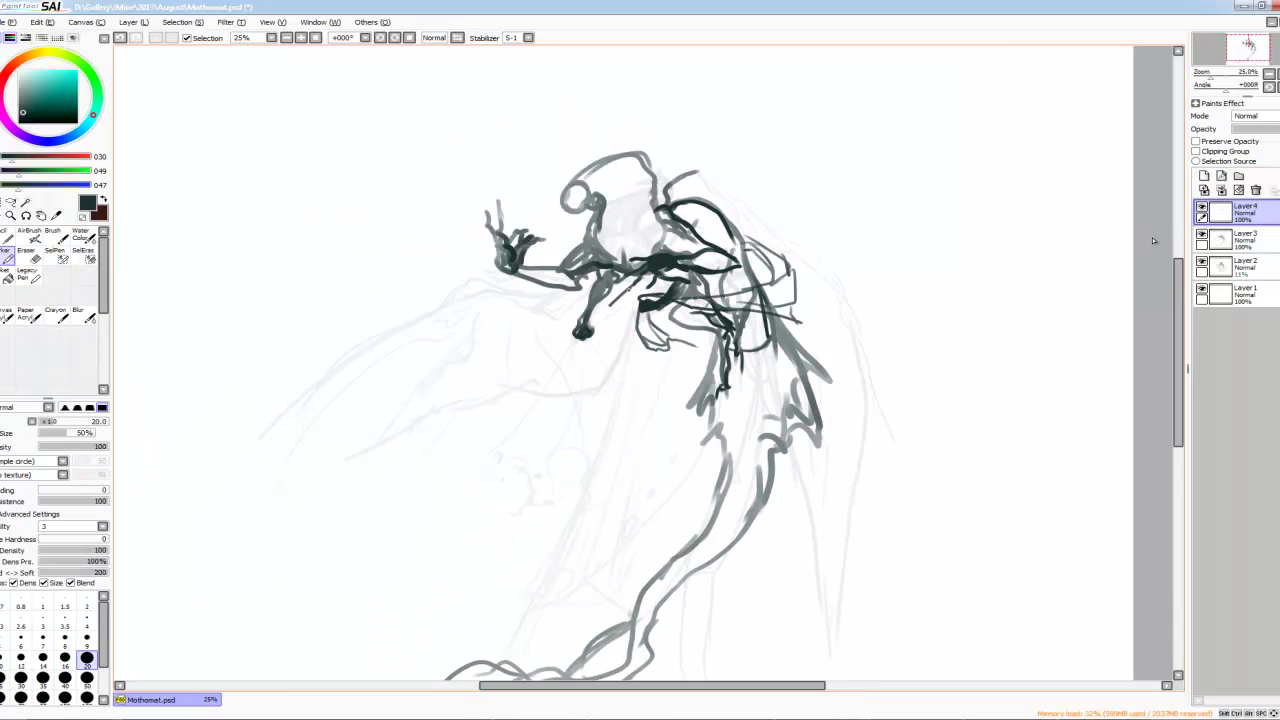
left_click_drag(636, 286, 596, 332)
left_click_drag(668, 384, 720, 300)
left_click_drag(596, 338, 446, 518)
left_click_drag(600, 400, 640, 340)
left_click_drag(654, 214, 508, 428)
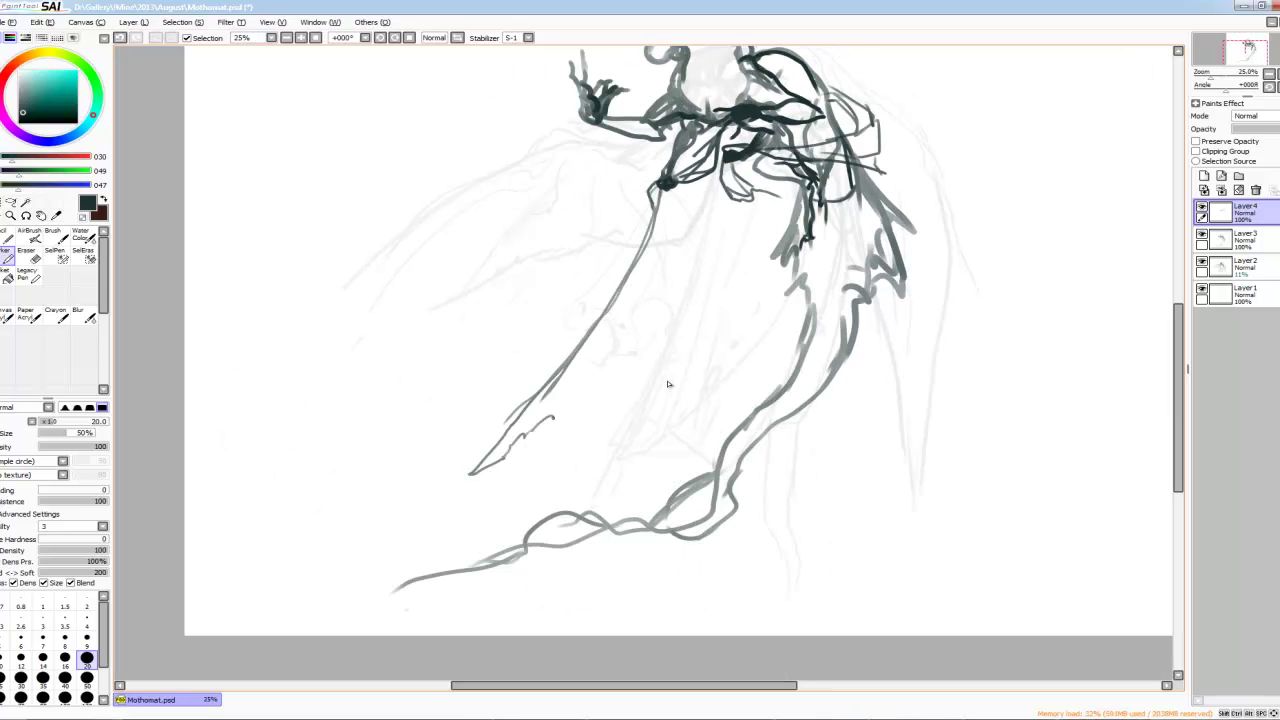
Step: Draw the ragged pointed shapes between the staff's lower end and the tail, undoing the stray last stroke
left_click_drag(563, 458, 546, 504)
left_click_drag(572, 488, 534, 514)
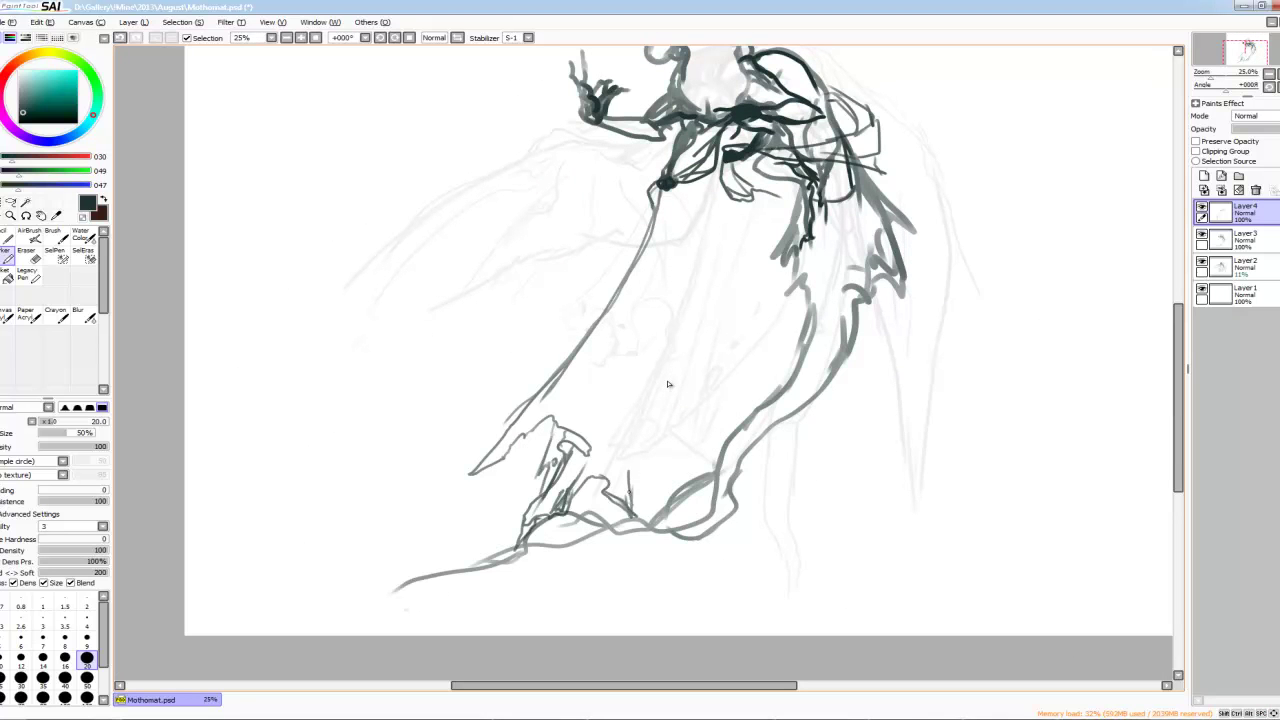
left_click_drag(668, 384, 600, 459)
left_click_drag(456, 528, 406, 572)
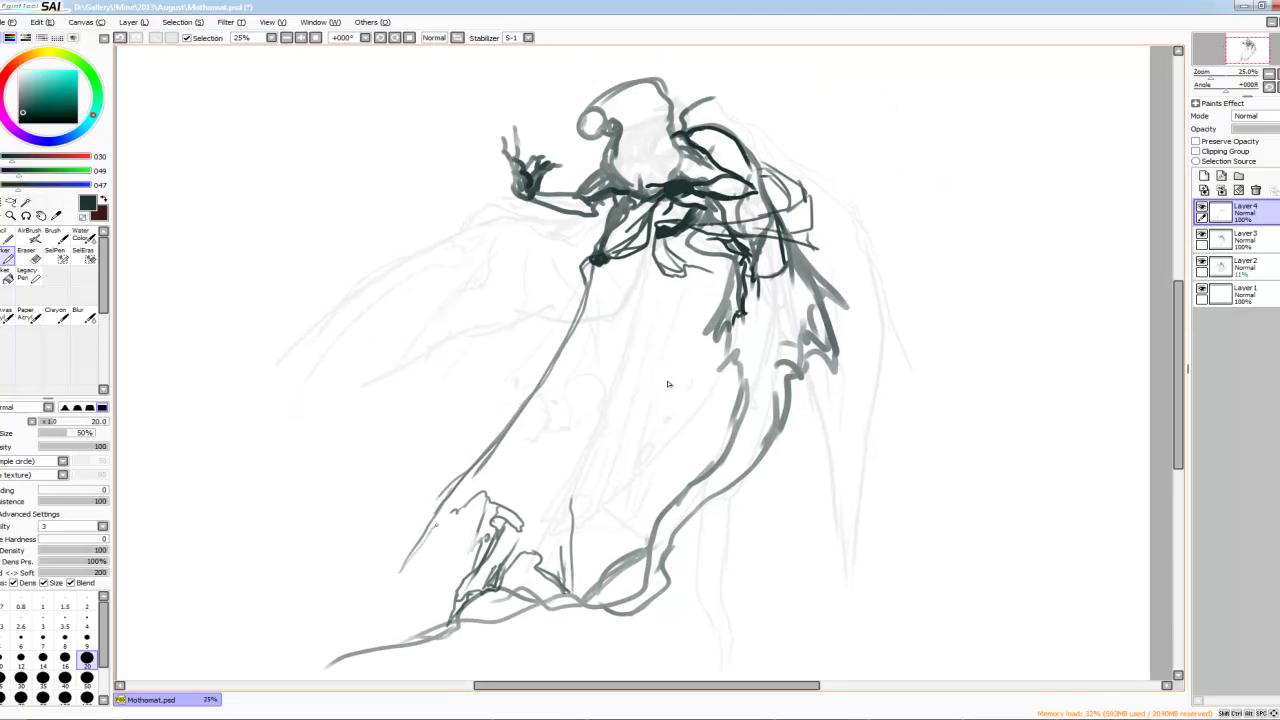
key("ctrl+z")
Step: Set the brush size to 25 and draw jagged membrane outlines around the hindquarters, along the tail and across to the staff
left_click_drag(744, 314, 790, 378)
key("bracketright")
mouse_move(758, 272)
left_mouse_down()
mouse_move(712, 316)
mouse_move(660, 458)
left_mouse_up()
mouse_move(782, 350)
left_mouse_down()
mouse_move(726, 446)
mouse_move(688, 588)
left_mouse_up()
left_click_drag(750, 498, 710, 568)
left_click_drag(814, 462, 750, 505)
left_click_drag(806, 250, 826, 465)
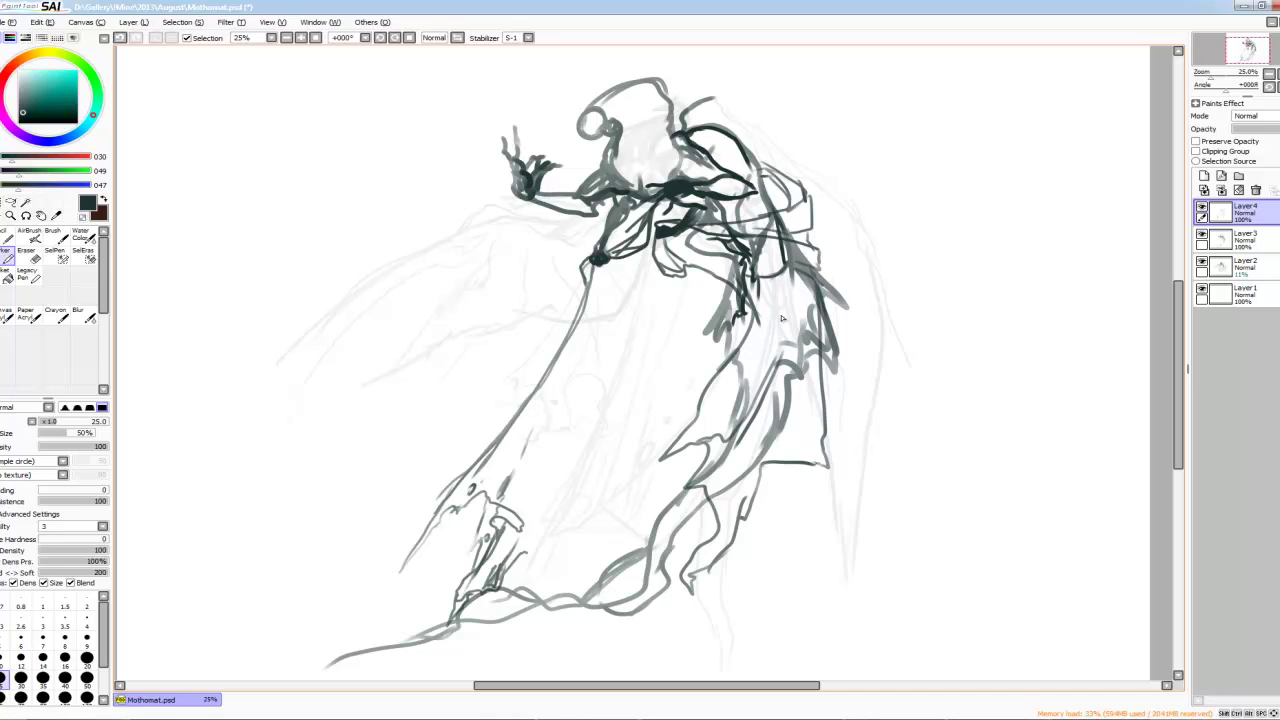
left_click_drag(810, 276, 828, 360)
mouse_move(532, 553)
left_mouse_down()
mouse_move(572, 458)
mouse_move(738, 380)
left_mouse_up()
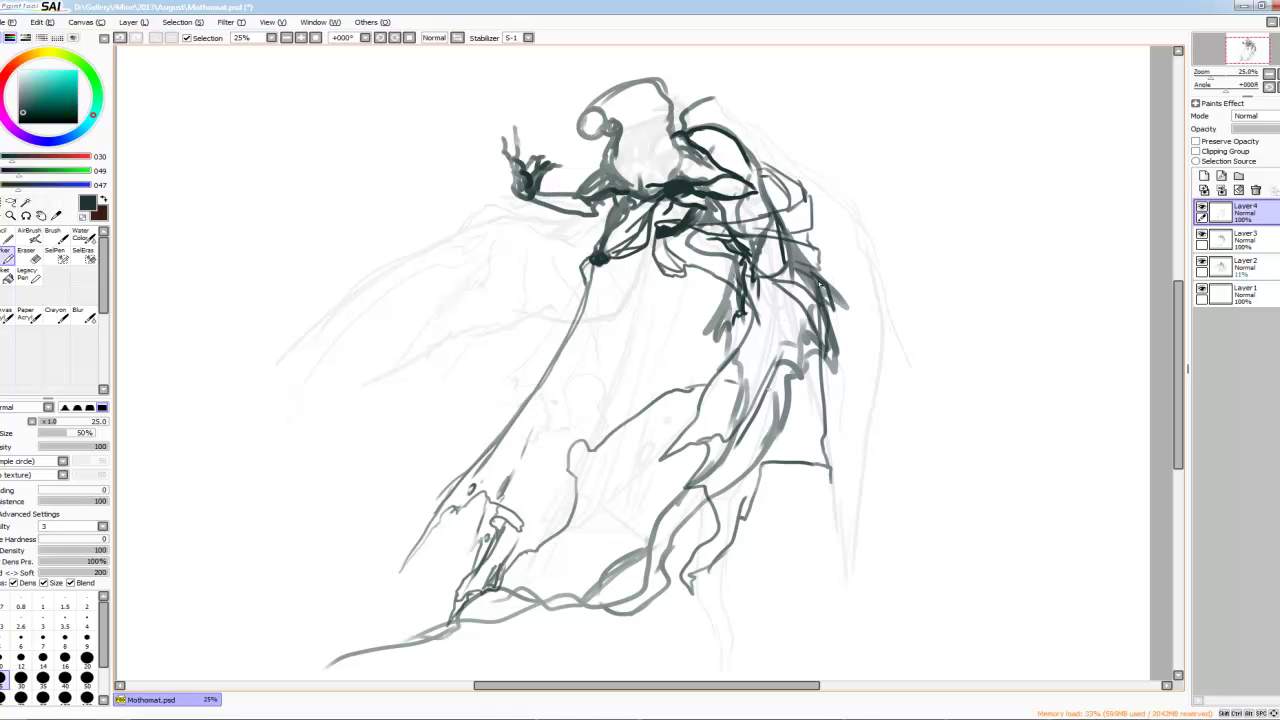
Step: Draw the wing roots and small overlapping contour lines behind the shoulder and upper back
left_click_drag(690, 108, 822, 148)
scroll(640, 360, "up", 3)
left_click_drag(772, 228, 792, 328)
left_click_drag(706, 326, 788, 346)
left_click_drag(798, 268, 802, 352)
key("ctrl+plus")
left_click_drag(738, 274, 778, 238)
left_click_drag(694, 230, 722, 272)
Step: Draw the left wing's arm line from the shoulder outward and down toward the wing tip
key("ctrl+minus")
left_click_drag(518, 414, 650, 334)
left_click_drag(640, 400, 792, 290)
left_click_drag(570, 240, 384, 419)
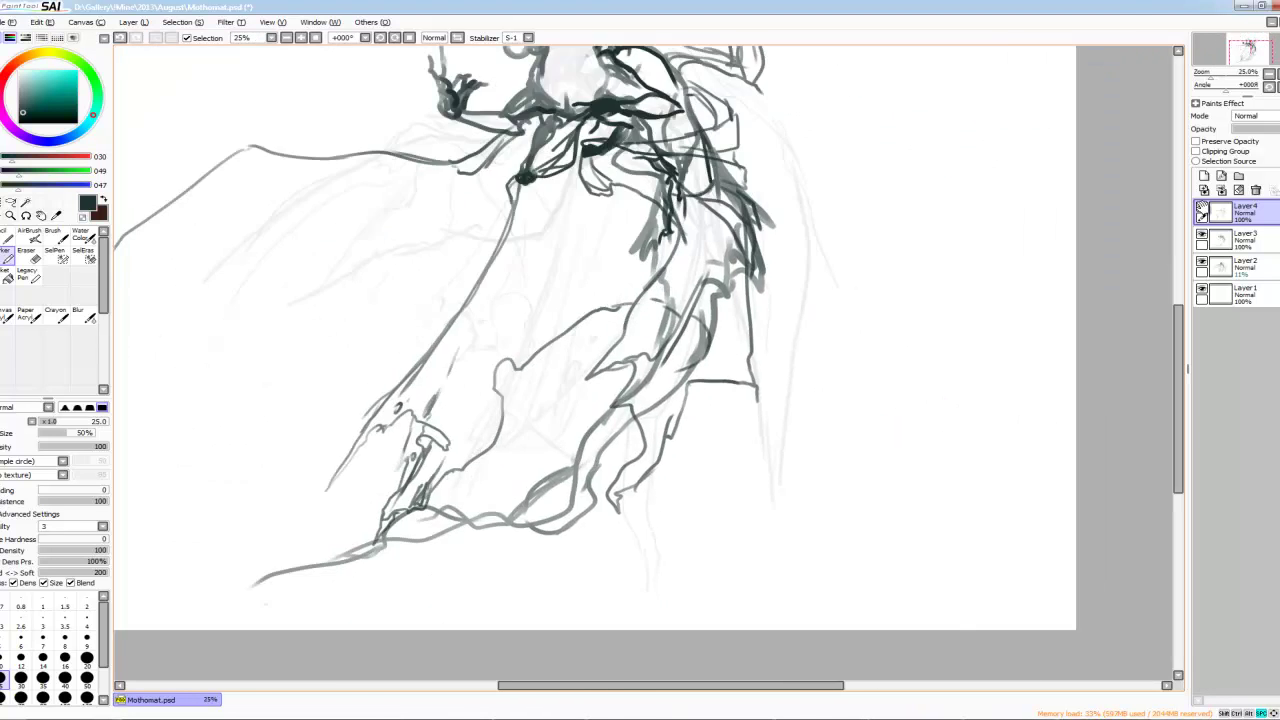
Step: Draw the right wing's arching upper edge, long outer contour and inner ribs behind the creature's back
key("ctrl+minus")
mouse_move(648, 148)
left_mouse_down()
mouse_move(806, 284)
mouse_move(822, 410)
left_mouse_up()
left_click_drag(768, 206, 784, 510)
mouse_move(722, 152)
left_mouse_down()
mouse_move(900, 300)
mouse_move(906, 582)
left_mouse_up()
left_click_drag(846, 428, 884, 424)
left_click_drag(868, 232, 925, 328)
left_click_drag(896, 432, 880, 506)
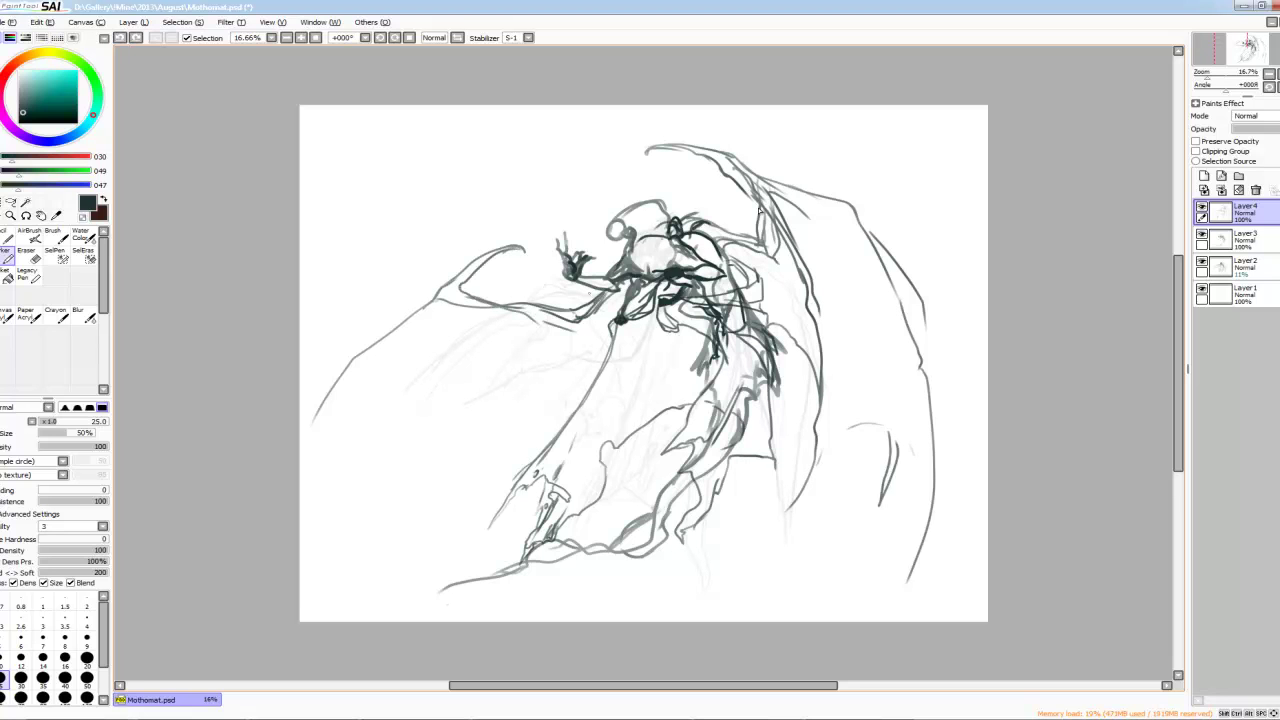
Step: Angle the left wing upward with a transform, then extend its outer edge and add two downward membrane ribs
key("ctrl+t")
left_click_drag(470, 320, 498, 300)
key("Return")
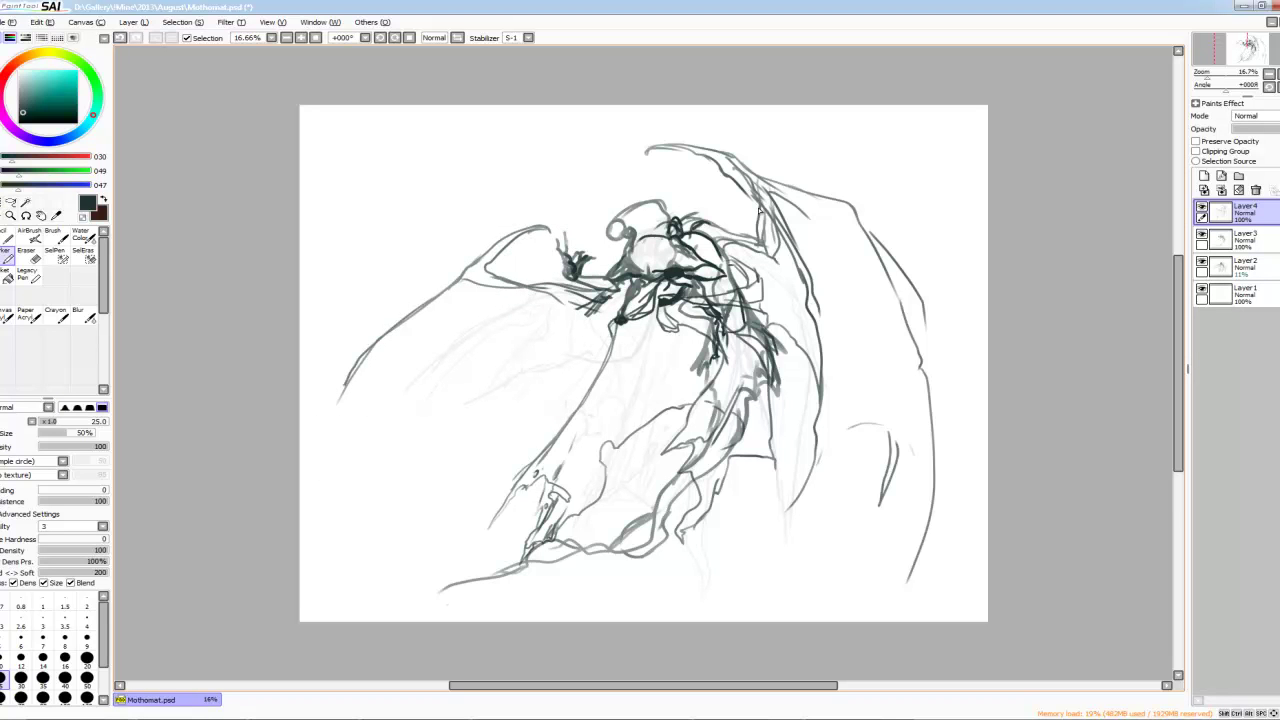
left_click_drag(344, 390, 304, 482)
mouse_move(462, 284)
left_mouse_down()
mouse_move(380, 550)
mouse_move(504, 440)
left_mouse_up()
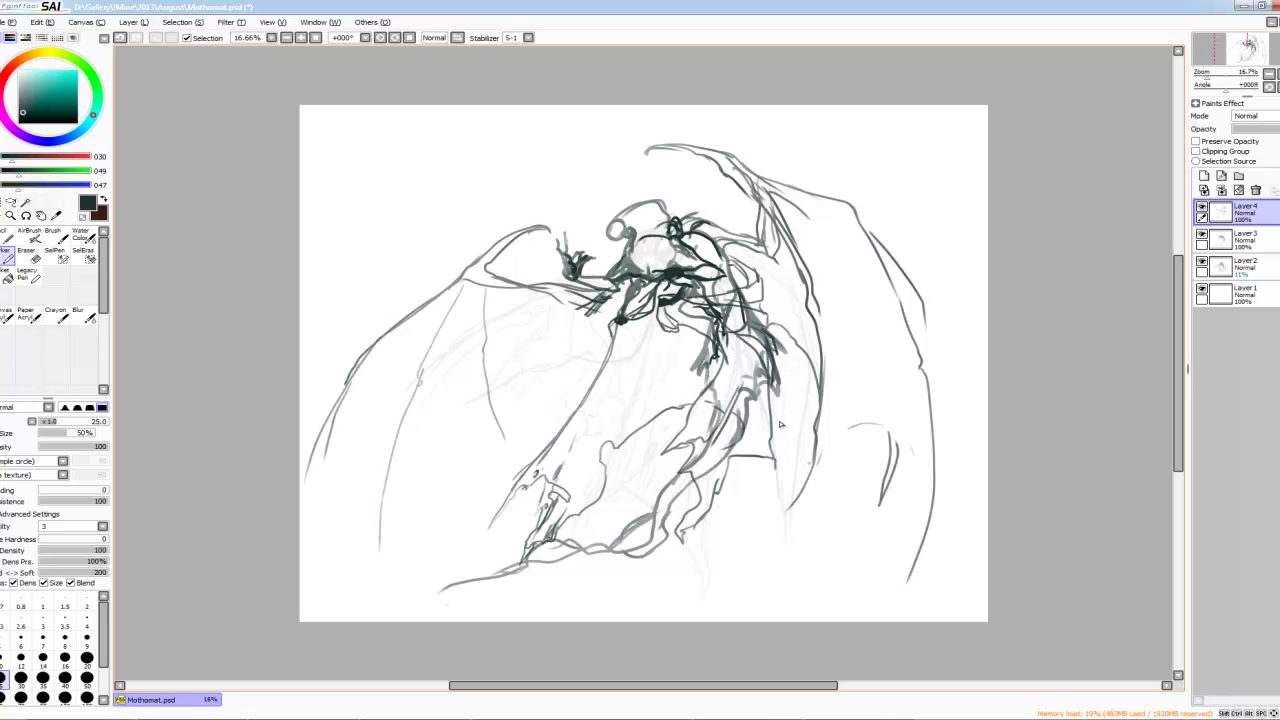
Step: Draw the right wing's pointed lower lobes, scalloped membrane edge and the ribs near its inner joint
left_click_drag(822, 356, 786, 598)
left_click_drag(918, 340, 838, 480)
left_click_drag(912, 404, 788, 602)
left_click_drag(880, 254, 918, 404)
left_click_drag(866, 456, 904, 498)
left_click_drag(910, 548, 904, 586)
left_click_drag(766, 258, 792, 318)
left_click_drag(806, 270, 798, 390)
mouse_move(760, 256)
left_mouse_down()
mouse_move(790, 408)
mouse_move(778, 422)
left_mouse_up()
Step: Shrink the linked sketch layers with a transform and draw the left wing's outer edge, scalloped lower border and inner folds
key("ctrl+t")
key("Return")
left_click_drag(532, 286, 355, 465)
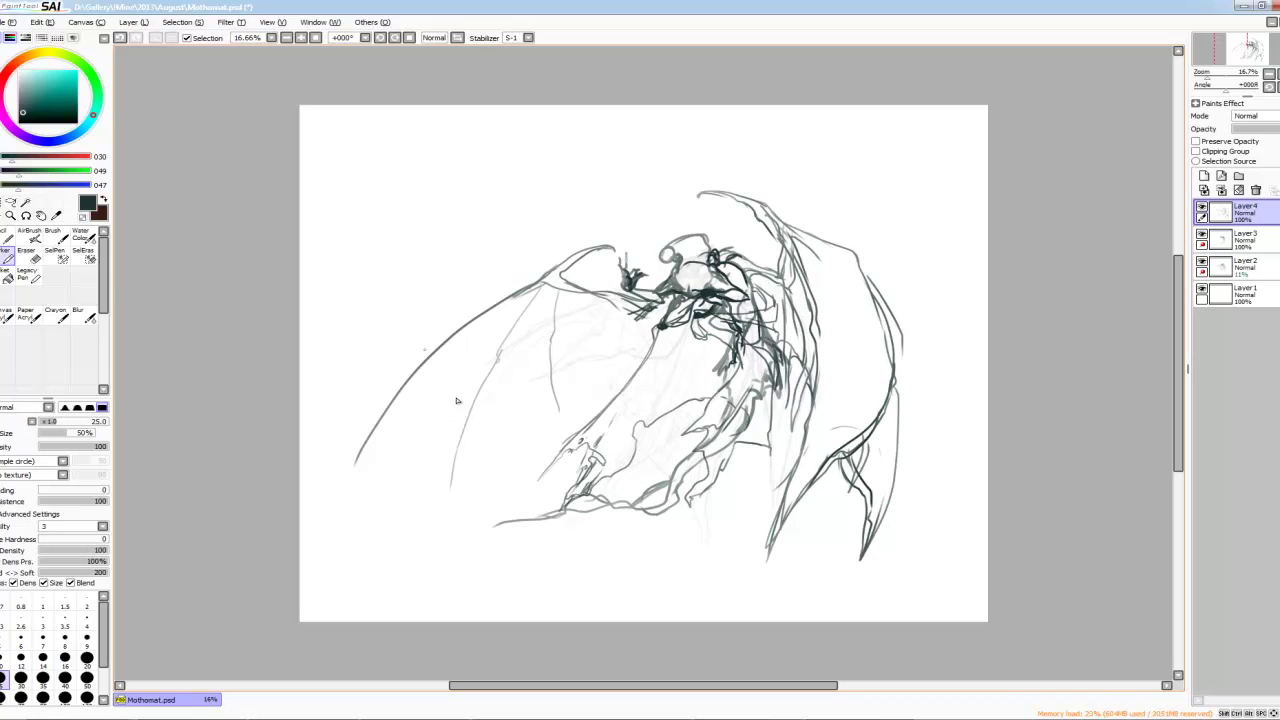
mouse_move(566, 274)
left_mouse_down()
mouse_move(412, 360)
mouse_move(310, 552)
mouse_move(443, 470)
left_mouse_up()
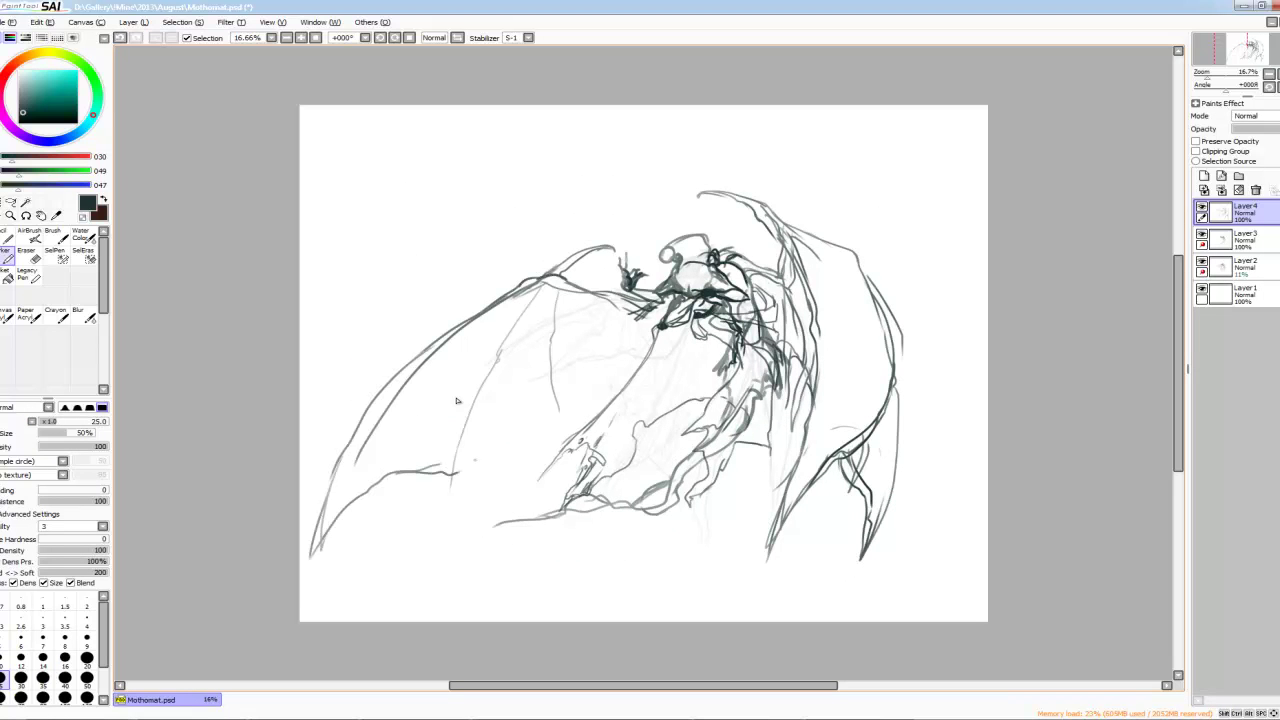
left_click_drag(606, 386, 508, 486)
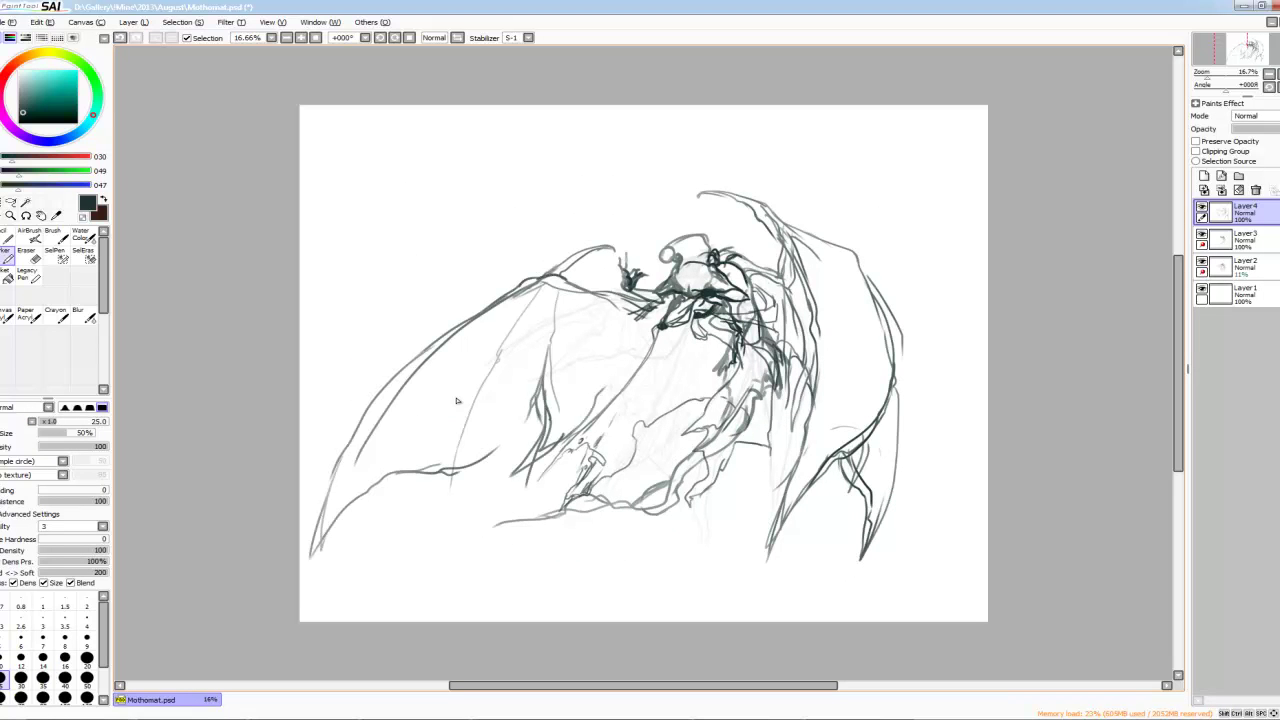
left_click_drag(632, 328, 584, 424)
left_click_drag(650, 314, 640, 372)
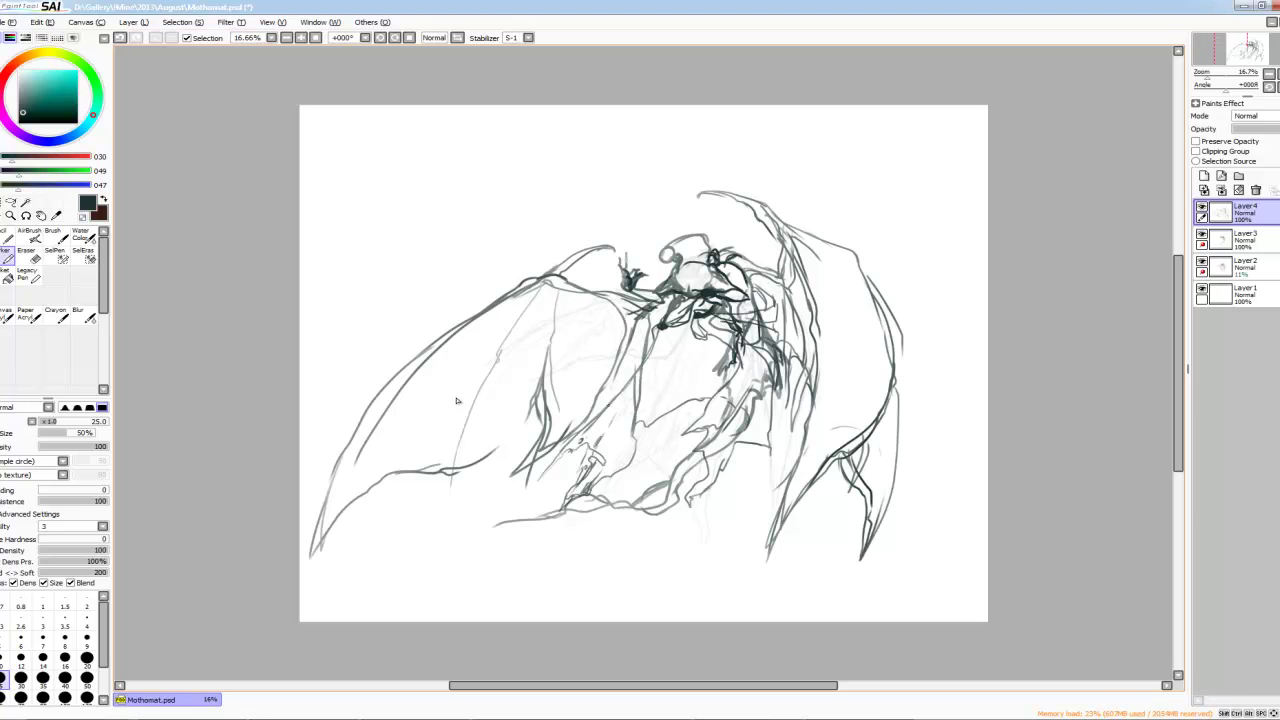
Step: Redraw the tail on Layer3 as a longer curve sweeping from the hips toward the canvas's lower left
left_click(1240, 238)
key("ctrl+z")
left_click_drag(660, 510, 410, 592)
left_click_drag(695, 475, 445, 570)
left_click_drag(636, 526, 422, 588)
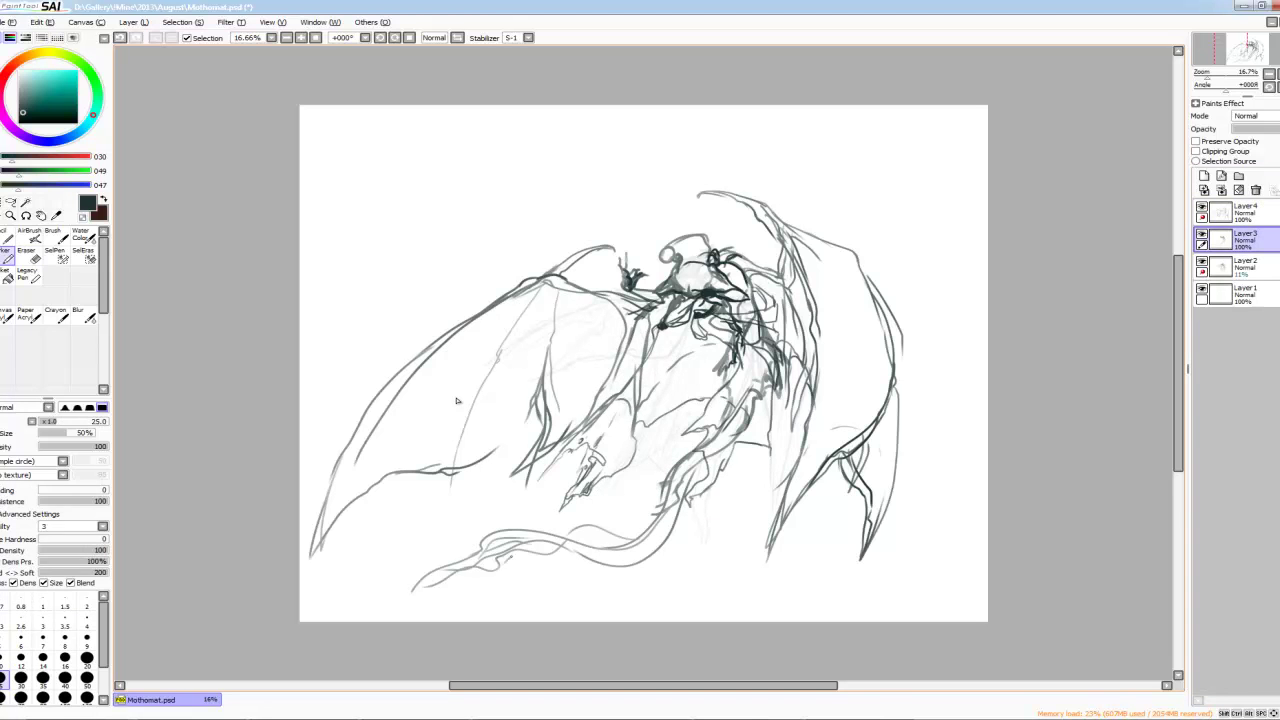
mouse_move(735, 435)
left_mouse_down()
mouse_move(660, 475)
mouse_move(590, 545)
left_mouse_up()
key("ctrl+z")
left_click_drag(690, 485, 575, 555)
Step: Recolour the Layer4 wing sketch to a muted red with Hue and Saturation
left_click(1238, 212)
key("ctrl+u")
key("Escape")
left_click(1215, 239)
key("ctrl+u")
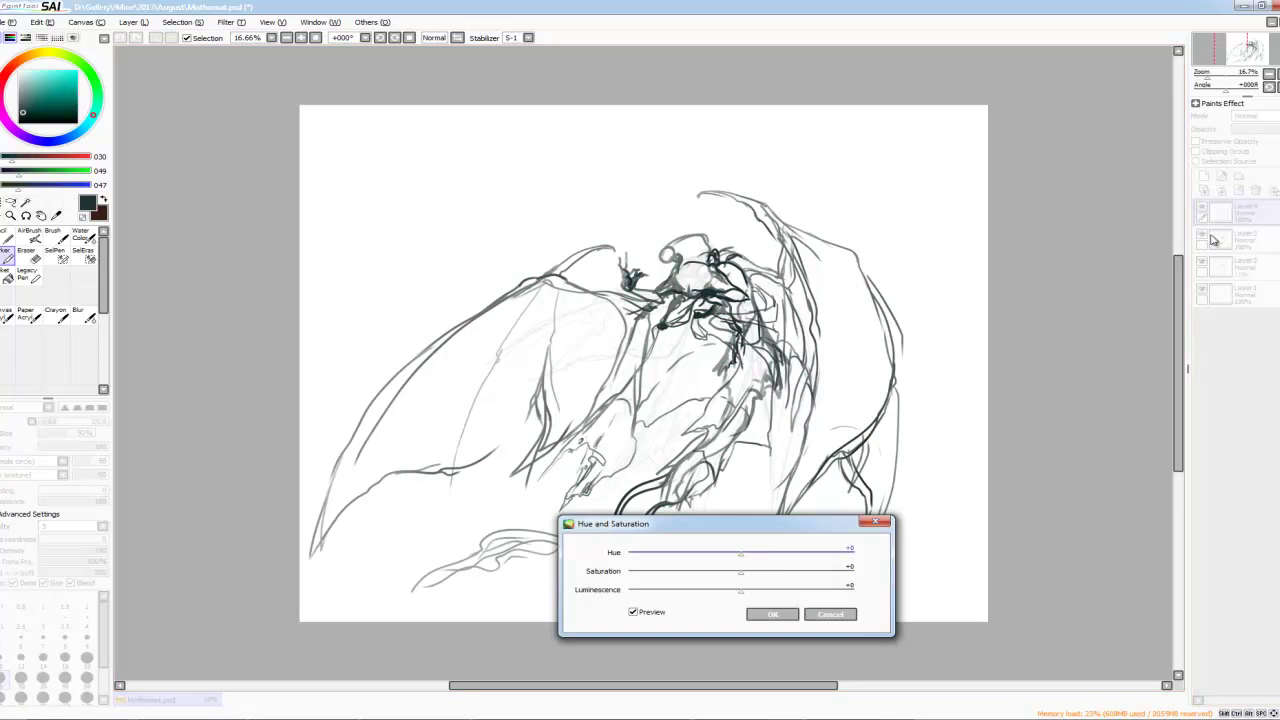
key("Return")
key("ctrl+plus")
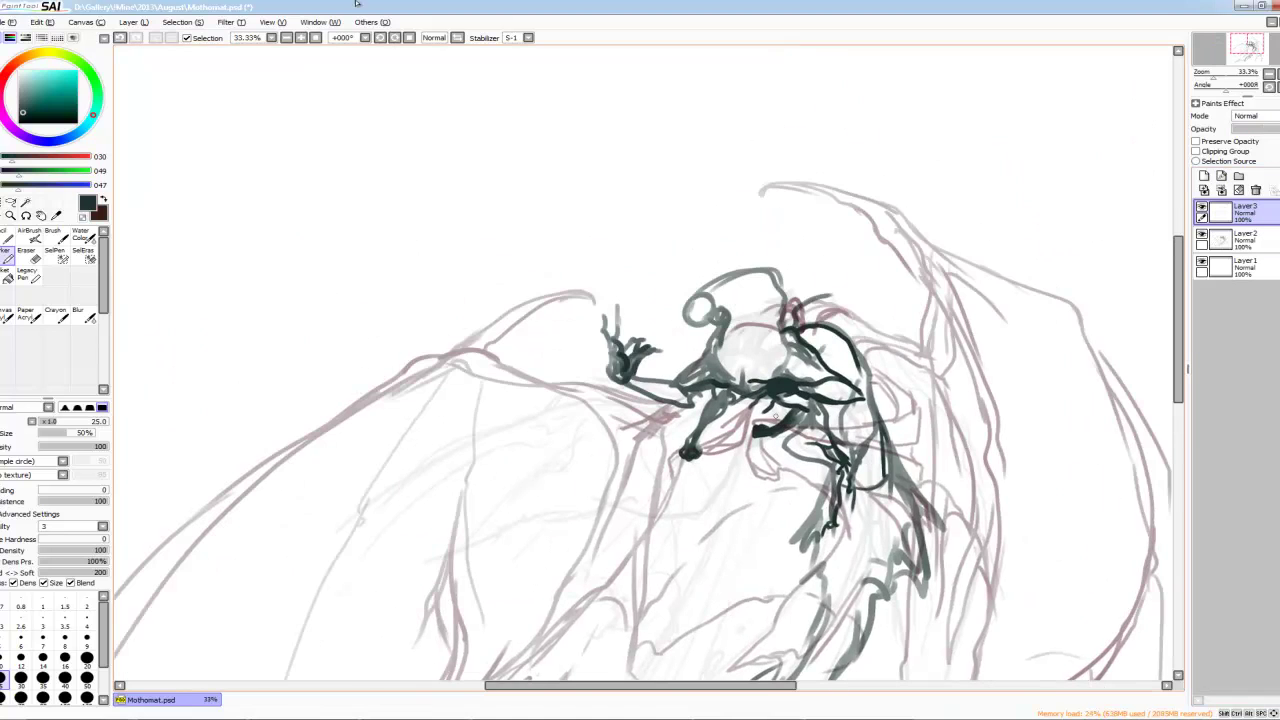
Step: Resize the image to a larger resolution and fade the rough sketch layer to 26% opacity
left_click(86, 22)
left_click(120, 55)
key("Escape")
left_click(86, 22)
left_click(120, 38)
left_click(223, 231)
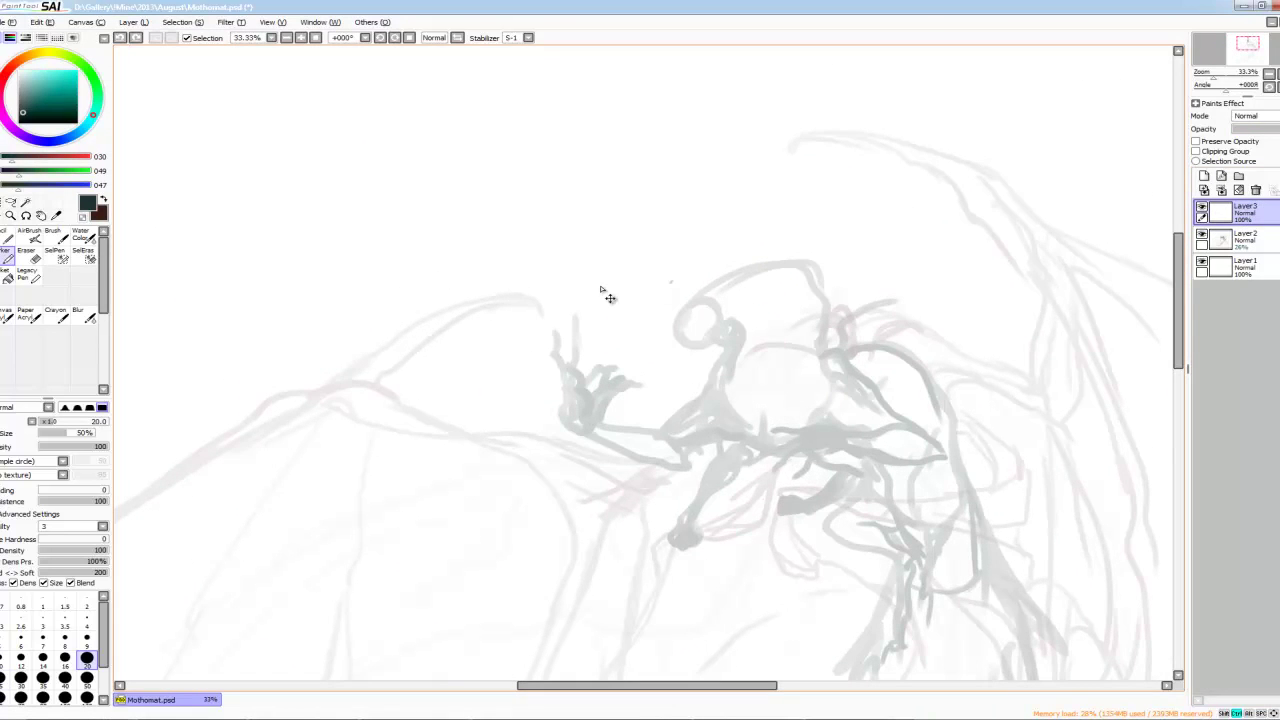
Step: Set the brush size to 16 and draw the beaked face and the long swept-back horn with fine hairs on Layer3
key("bracketleft")
key("bracketleft")
left_click_drag(668, 314, 676, 342)
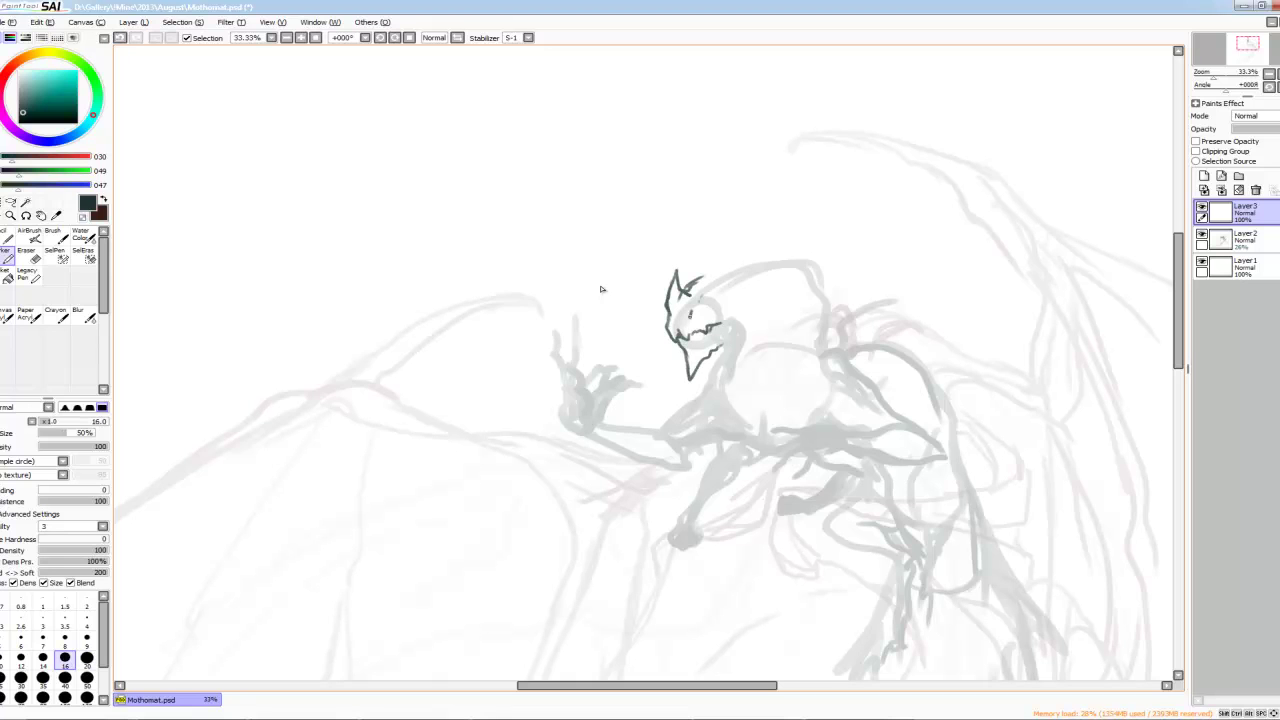
left_click_drag(745, 255, 944, 208)
left_click_drag(740, 232, 890, 213)
left_click_drag(780, 270, 852, 254)
left_click_drag(882, 243, 916, 232)
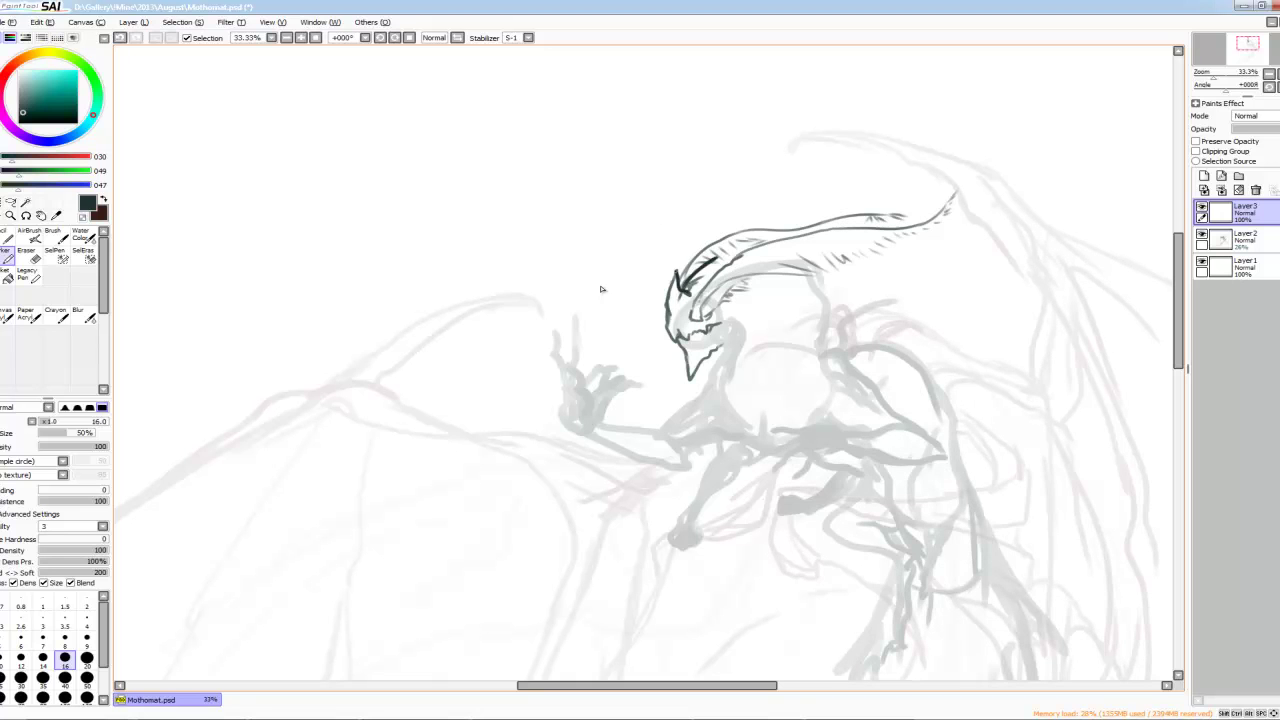
left_click_drag(601, 289, 521, 349)
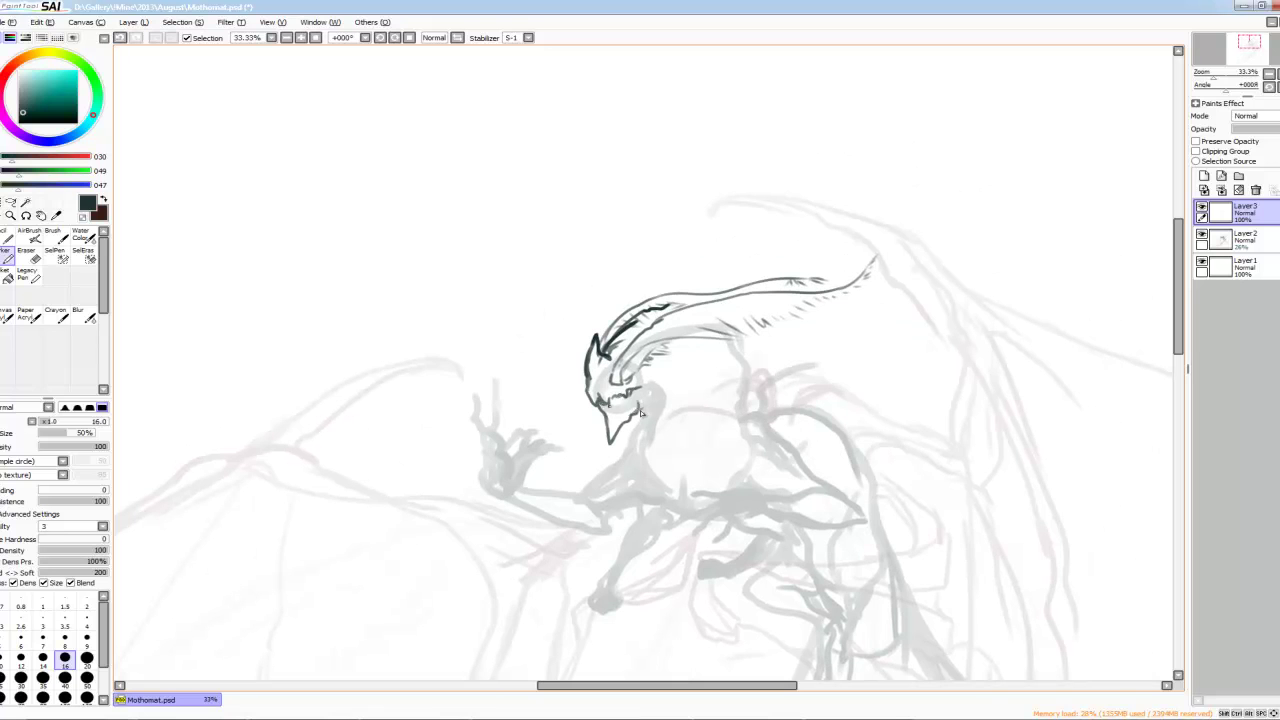
Step: Reduce the brush size to 12 and draw the mandibles, the jaw spikes and the round eye on the head
key("bracketleft")
key("bracketleft")
mouse_move(652, 374)
left_mouse_down()
mouse_move(649, 388)
mouse_move(726, 452)
left_mouse_up()
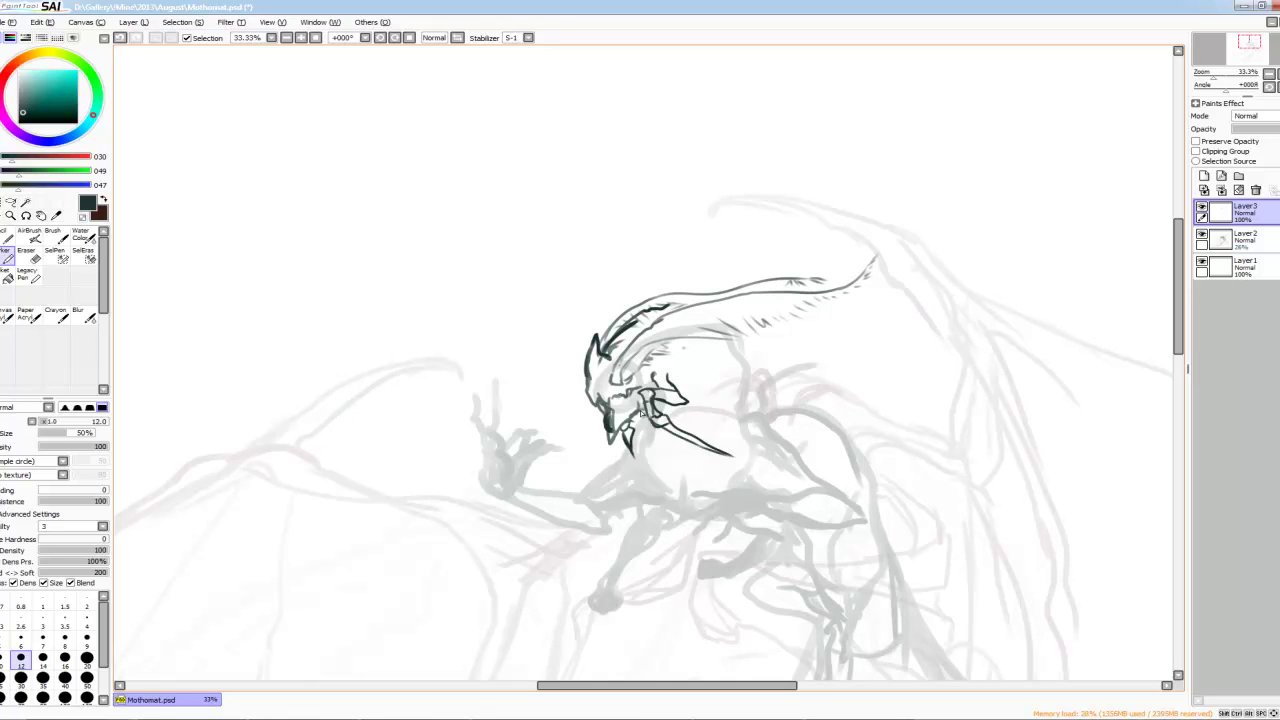
scroll(641, 411, "up", 1)
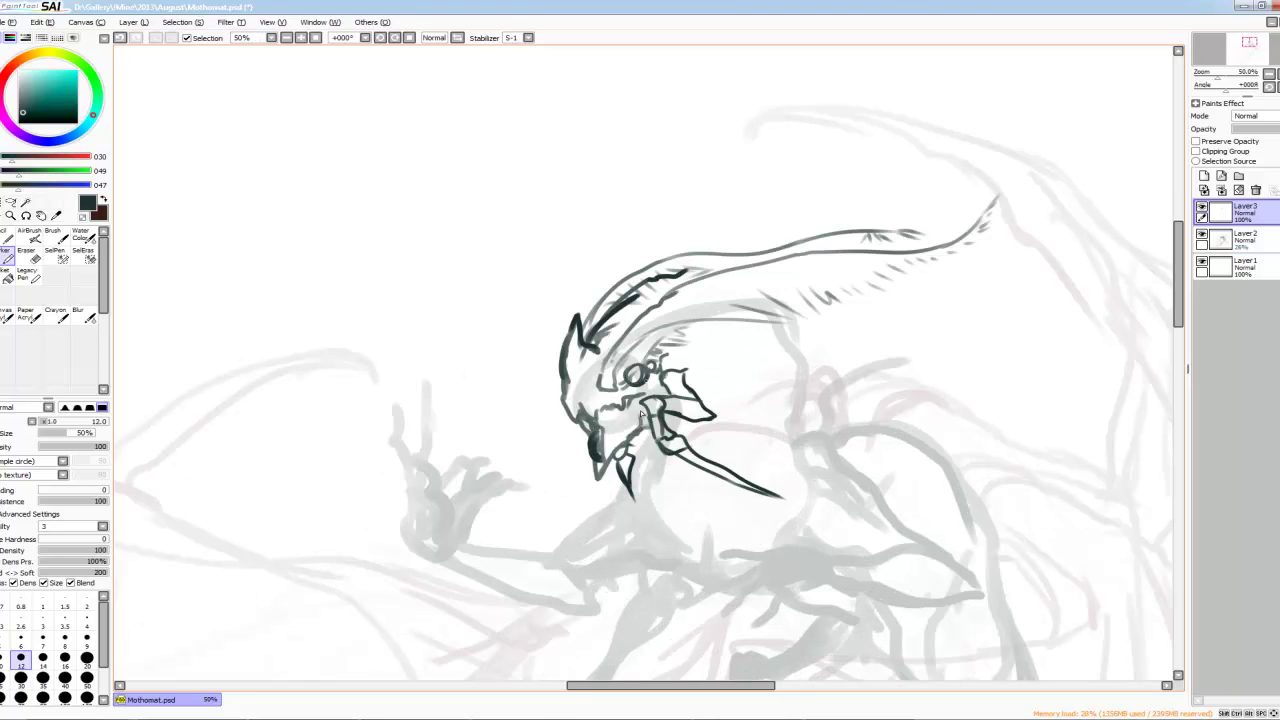
left_click_drag(641, 411, 593, 407)
left_click_drag(620, 326, 604, 344)
Step: Draw the thin, long angular antennae above the head and the arched crest outline with a size 9 brush
mouse_move(592, 262)
left_mouse_down()
mouse_move(512, 358)
mouse_move(666, 68)
mouse_move(1066, 78)
left_mouse_up()
key("l")
key("n")
left_click_drag(690, 64, 586, 224)
mouse_move(520, 330)
left_mouse_down()
mouse_move(490, 144)
mouse_move(878, 96)
left_mouse_up()
mouse_move(560, 95)
left_mouse_down()
mouse_move(522, 318)
mouse_move(684, 248)
mouse_move(740, 198)
mouse_move(905, 205)
left_mouse_up()
scroll(641, 413, "down", 1)
left_click_drag(588, 245, 720, 185)
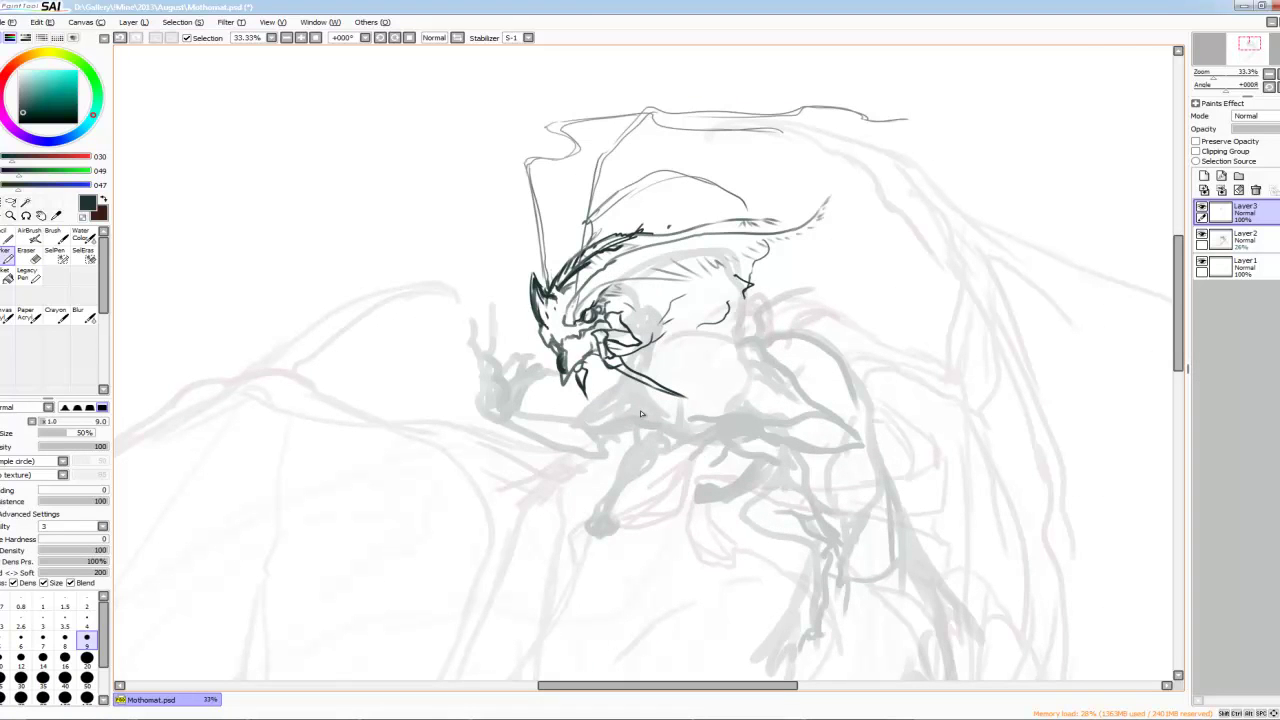
Step: Draw the jagged edge behind the head, then set the brush size to 12 and add ribs inside the arched crest
left_click_drag(750, 282, 741, 326)
key("bracketright")
left_click_drag(622, 195, 713, 180)
left_click_drag(636, 178, 630, 226)
left_click_drag(665, 174, 660, 225)
left_click_drag(690, 175, 684, 222)
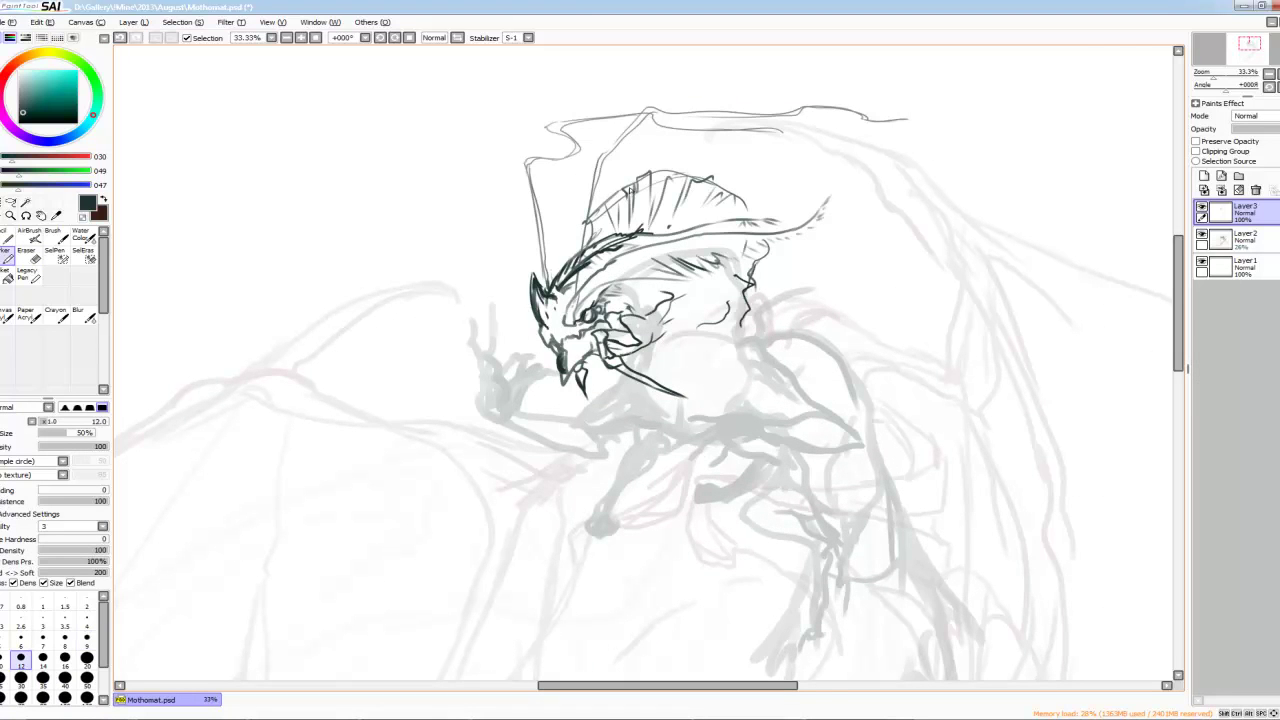
Step: Scale down and tilt the drawn head with a transform to fit the rough body
scroll(629, 194, "down", 1)
key("ctrl+t")
left_click_drag(629, 188, 630, 190)
key("Return")
Step: Draw the spiky upper frill behind the crest and the curved throat with its overlapping segments
mouse_move(600, 195)
left_mouse_down()
mouse_move(615, 232)
mouse_move(660, 240)
mouse_move(690, 320)
left_mouse_up()
mouse_move(605, 325)
left_mouse_down()
mouse_move(638, 333)
mouse_move(630, 366)
mouse_move(584, 412)
left_mouse_up()
scroll(638, 333, "up", 1)
left_click_drag(636, 390, 586, 422)
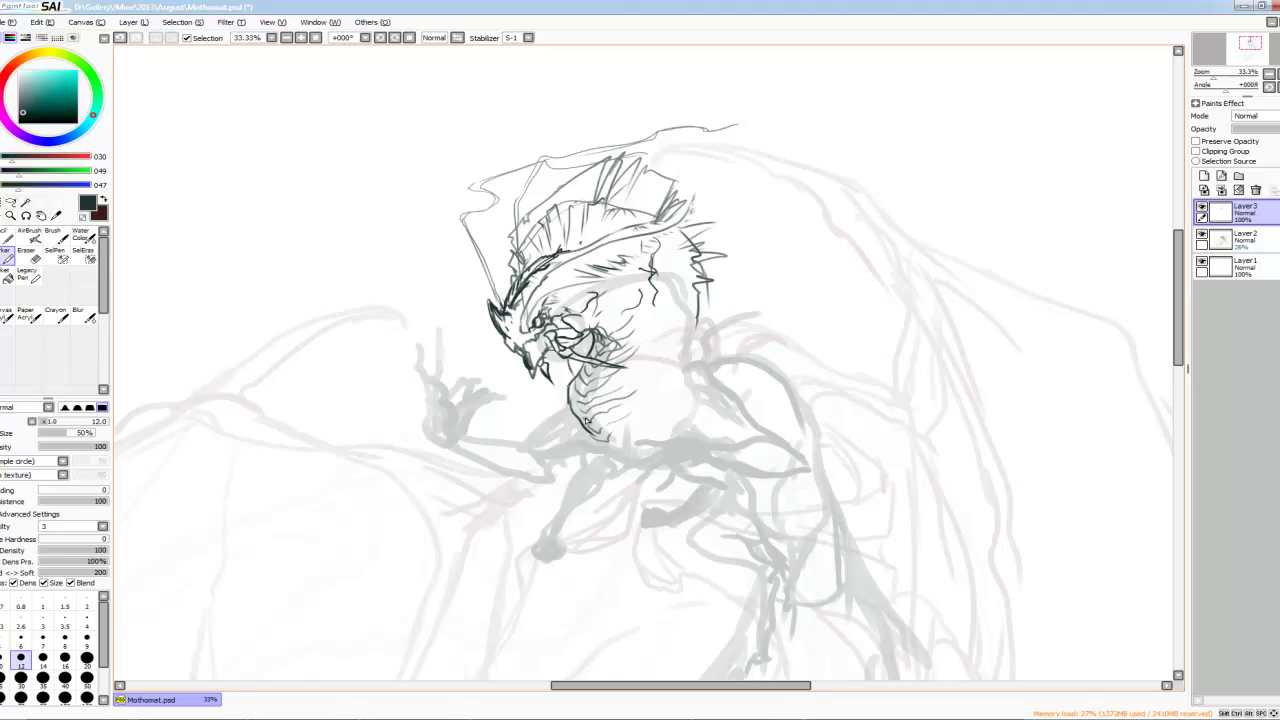
left_click_drag(650, 381, 578, 395)
left_click_drag(648, 367, 648, 391)
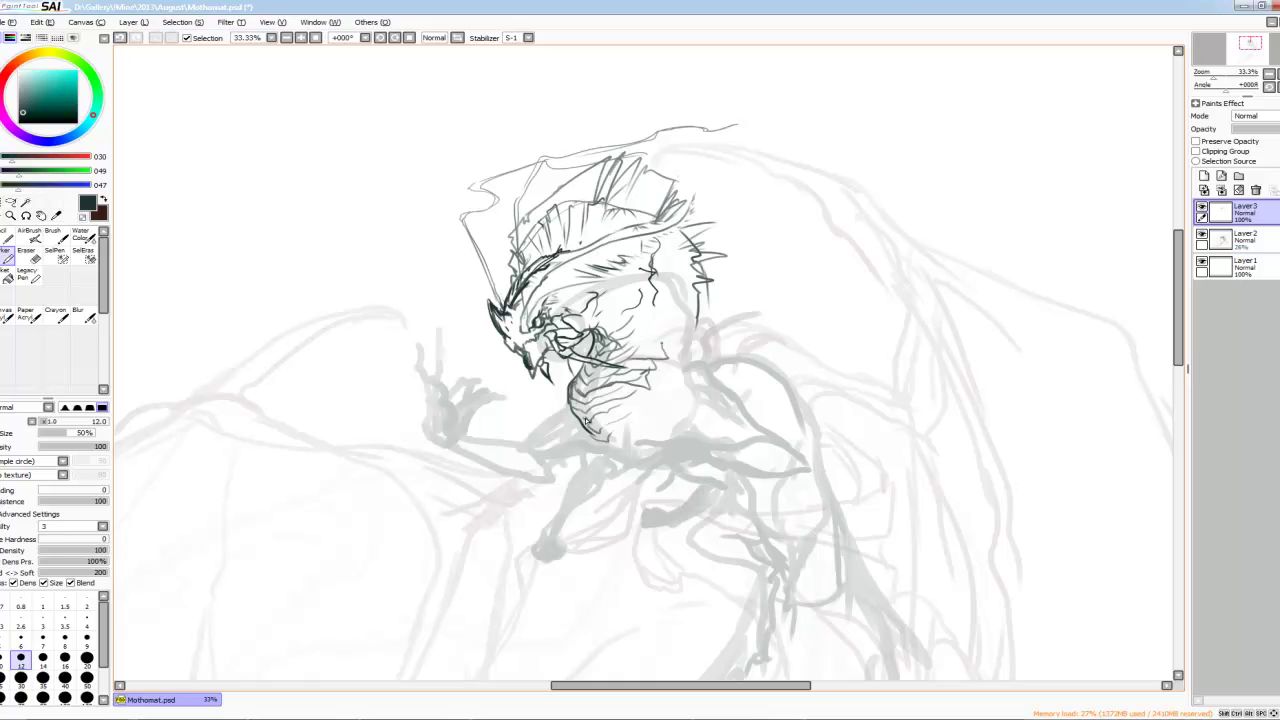
Step: Draw the cheek, jaw and back-of-head contour lines between the mandibles and the neck
mouse_move(650, 314)
left_mouse_down()
mouse_move(668, 342)
mouse_move(688, 340)
mouse_move(648, 388)
left_mouse_up()
left_click_drag(704, 286, 592, 328)
left_click_drag(652, 290, 640, 308)
left_click_drag(698, 300, 700, 334)
mouse_move(574, 506)
left_mouse_down()
mouse_move(586, 421)
mouse_move(630, 405)
left_mouse_up()
Step: Adjust the head's placement with a transform and add spikes along the back of the head
key("ctrl+t")
left_click_drag(700, 280, 725, 283)
key("Return")
left_click_drag(736, 232, 710, 234)
left_click_drag(690, 254, 724, 294)
Step: Draw the torso outline over the faded sketch: the chest and belly, the arched back and the thigh
mouse_move(640, 344)
left_mouse_down()
mouse_move(672, 388)
mouse_move(742, 392)
left_mouse_up()
mouse_move(735, 278)
left_mouse_down()
mouse_move(766, 288)
mouse_move(831, 308)
mouse_move(858, 362)
left_mouse_up()
mouse_move(740, 390)
left_mouse_down()
mouse_move(780, 408)
mouse_move(815, 472)
left_mouse_up()
left_click_drag(848, 335, 866, 450)
left_click_drag(828, 405, 818, 466)
left_click_drag(648, 365, 685, 383)
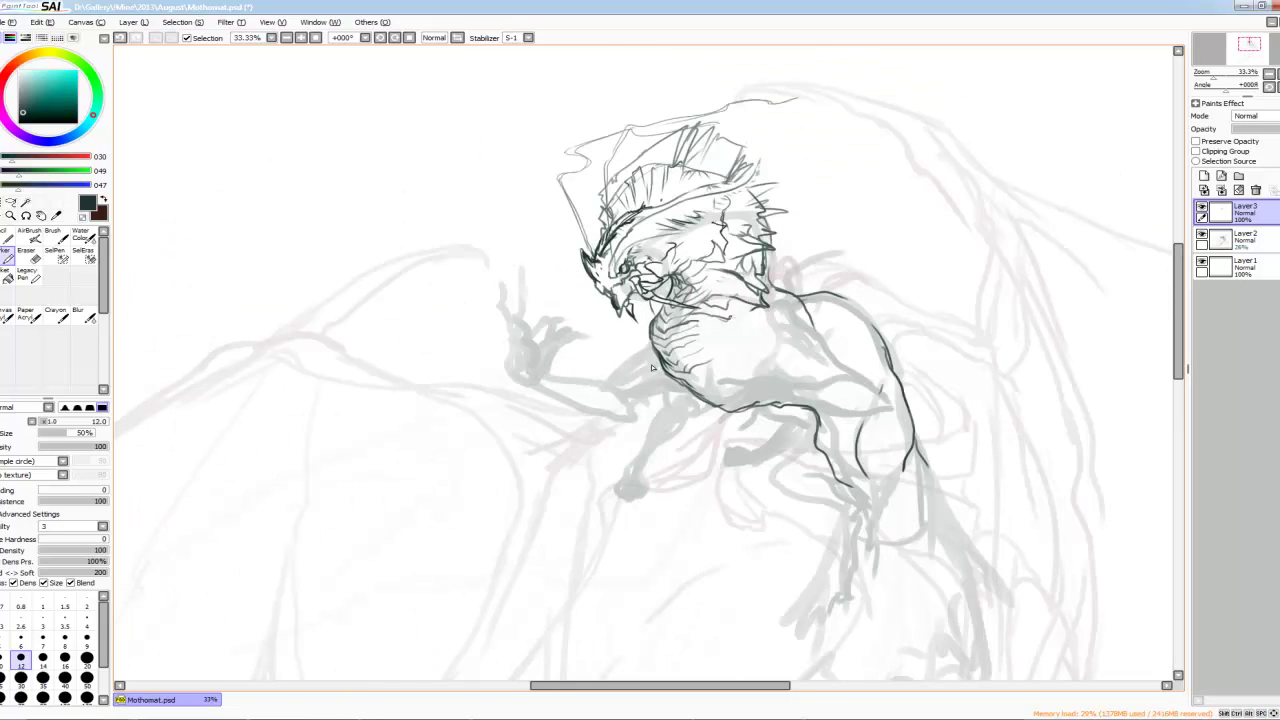
Step: Add the throat plates and chest contour, then draw the bent right arm with its forearm and hand
left_click_drag(664, 322, 672, 368)
left_click_drag(672, 372, 756, 334)
left_click_drag(764, 306, 770, 364)
left_click_drag(806, 316, 838, 350)
left_click_drag(758, 350, 878, 398)
left_click_drag(876, 404, 822, 412)
mouse_move(746, 390)
left_mouse_down()
mouse_move(806, 374)
mouse_move(834, 410)
mouse_move(720, 410)
mouse_move(740, 394)
left_mouse_up()
left_click_drag(760, 414, 734, 436)
left_click_drag(718, 432, 742, 440)
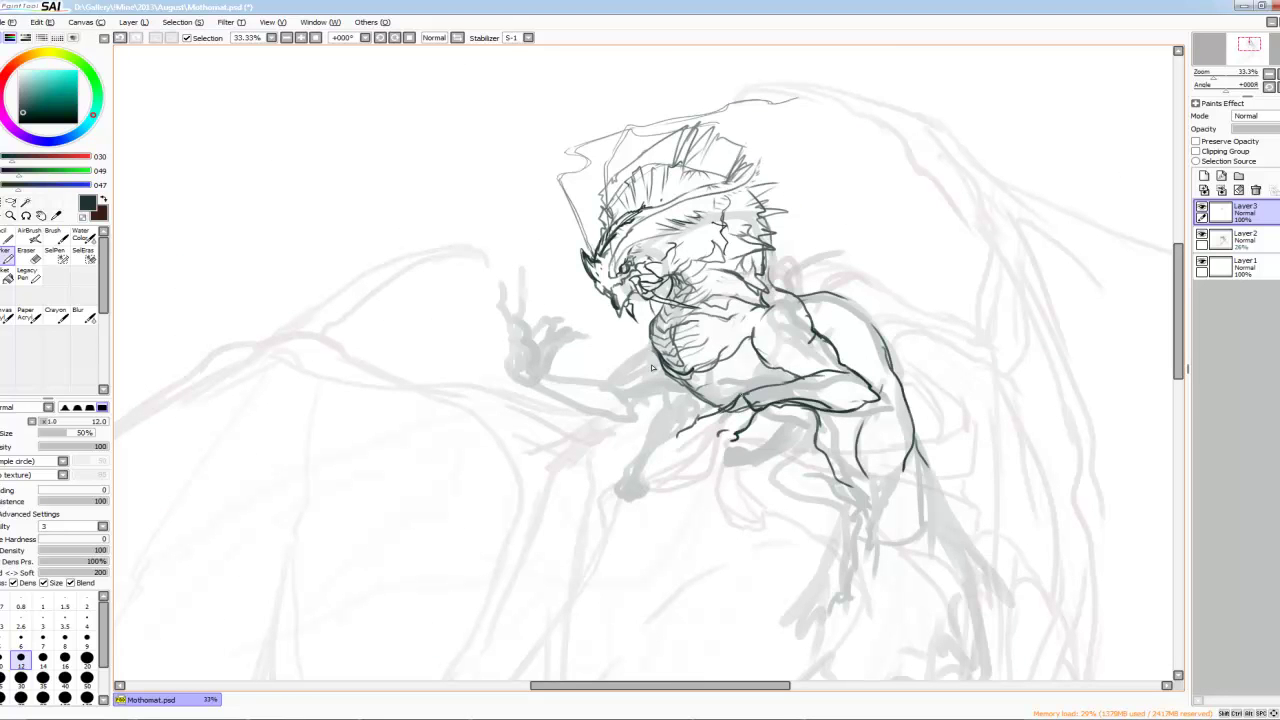
Step: Outline the creature's raised left arm over the faded sketch, from the shoulder through the bent elbow to the start of the hand
left_click_drag(636, 354, 668, 302)
left_click_drag(612, 376, 652, 338)
mouse_move(640, 400)
left_mouse_down()
mouse_move(680, 382)
mouse_move(538, 376)
left_mouse_up()
left_click_drag(528, 388, 636, 416)
left_click_drag(548, 338, 568, 326)
mouse_move(506, 332)
left_mouse_down()
mouse_move(528, 378)
mouse_move(530, 340)
left_mouse_up()
left_click_drag(502, 326, 512, 350)
left_click_drag(556, 340, 580, 328)
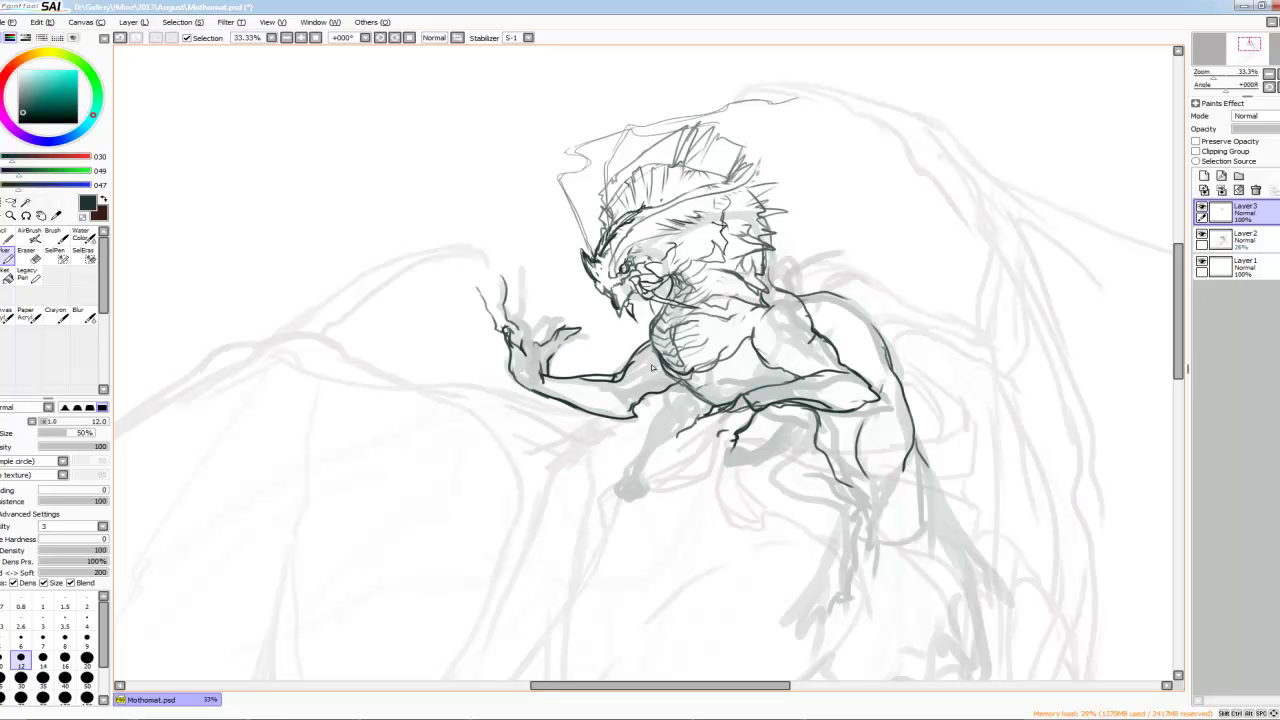
Step: Draw the raised left hand's palm and wrist, then its long, thin, clawed fingers
left_click_drag(504, 326, 542, 348)
left_click_drag(542, 344, 546, 372)
left_click_drag(508, 348, 530, 386)
left_click_drag(548, 344, 538, 388)
mouse_move(500, 292)
left_mouse_down()
mouse_move(526, 338)
mouse_move(494, 322)
left_mouse_up()
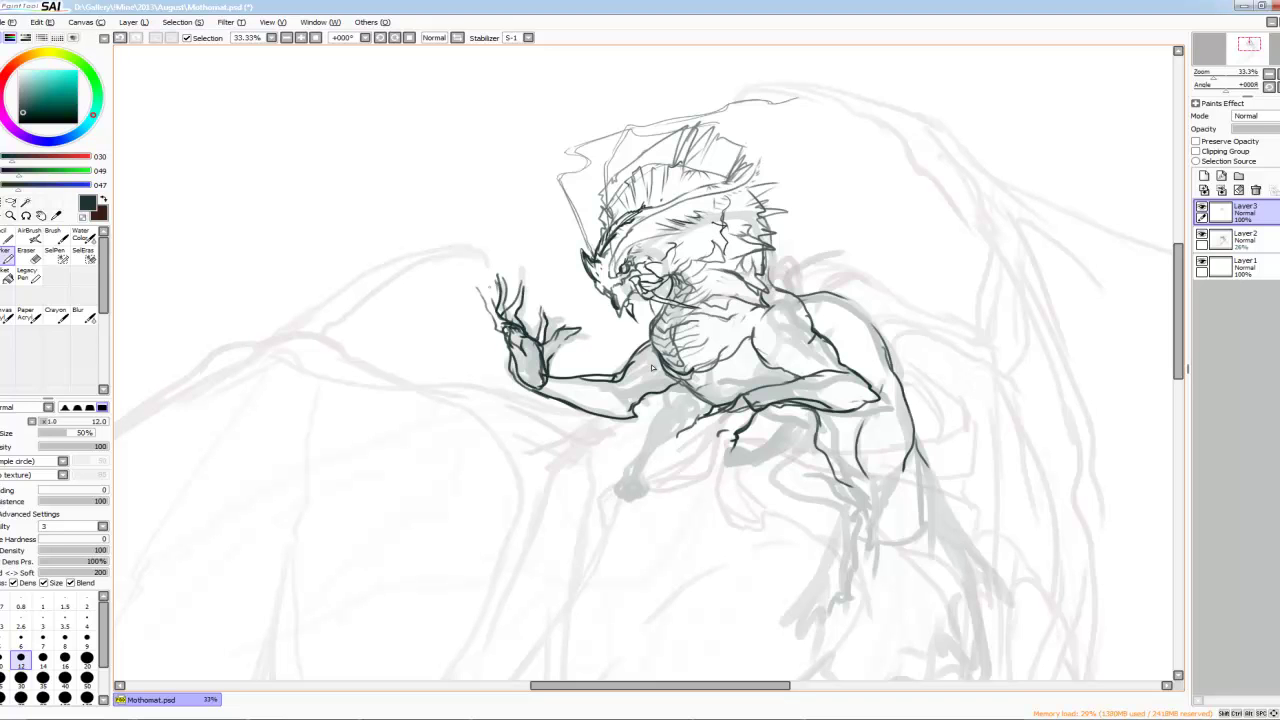
left_click_drag(576, 350, 552, 314)
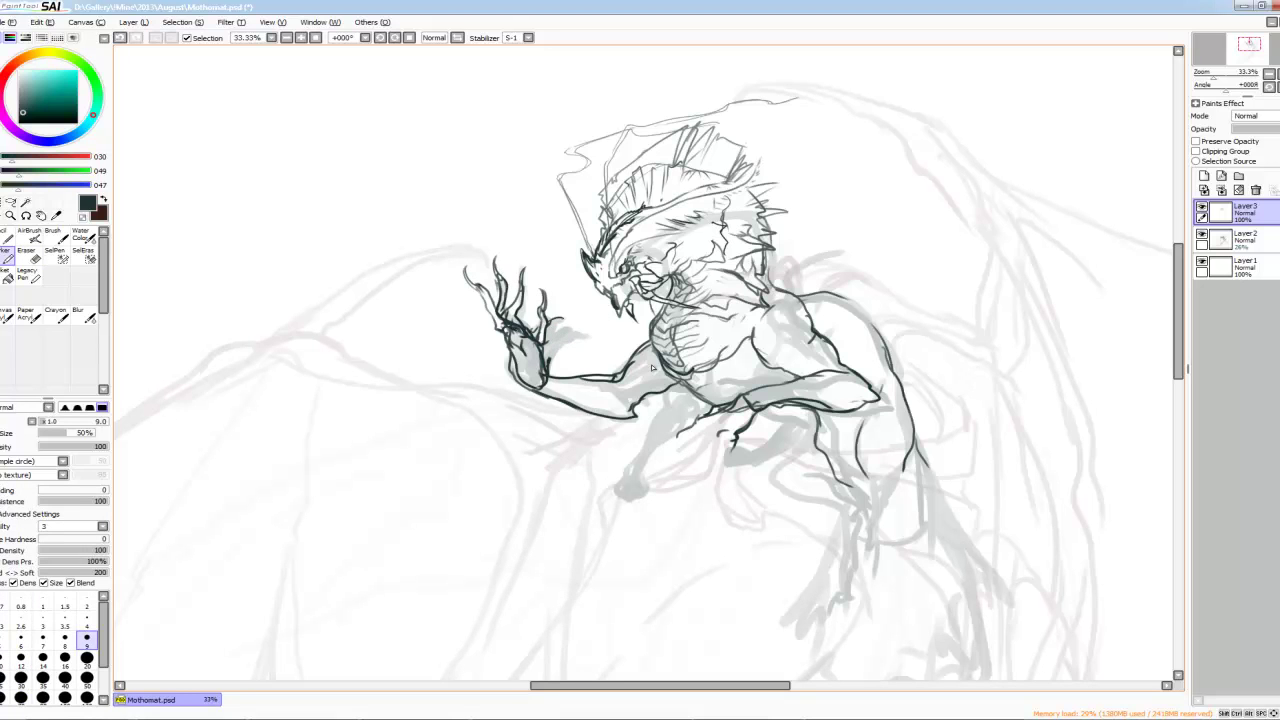
Step: Draw the knuckles and curled fingers of the right hand hanging below the chest
scroll(652, 368, "down", 2)
scroll(634, 383, "up", 2)
key("n")
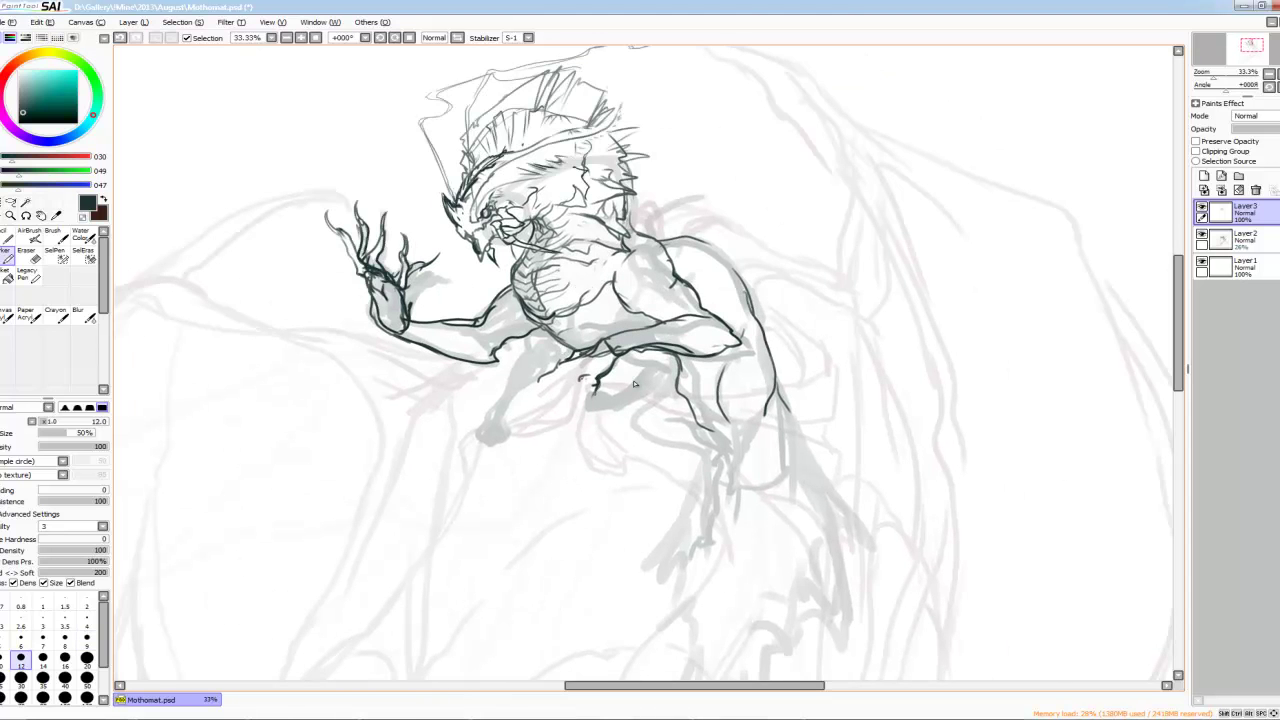
left_click_drag(592, 396, 612, 408)
left_click_drag(552, 370, 517, 407)
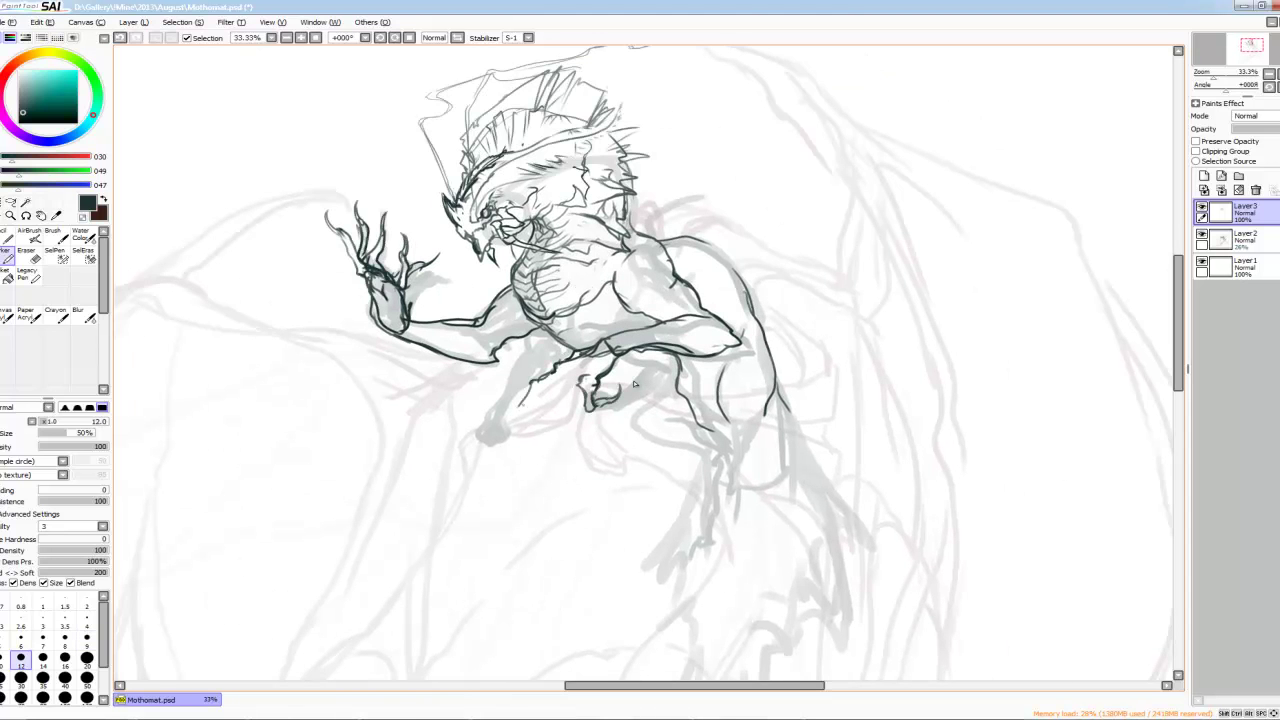
left_click_drag(561, 370, 605, 337)
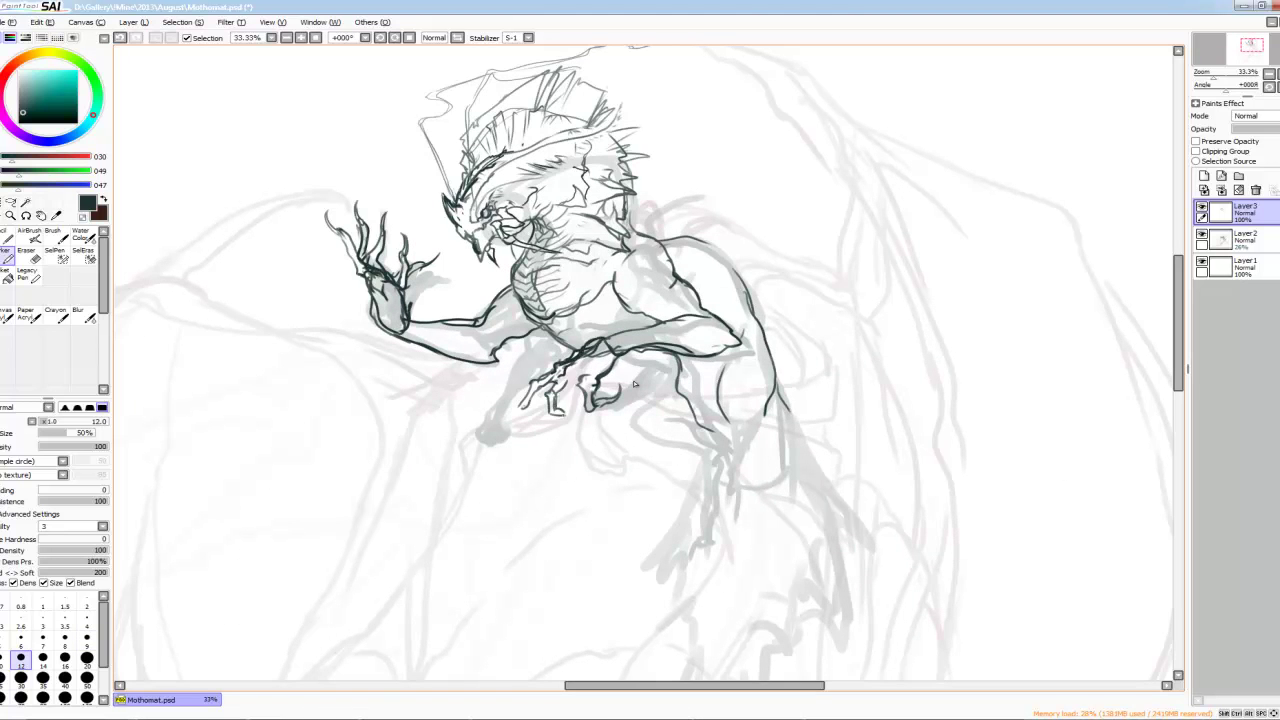
mouse_move(570, 388)
left_mouse_down()
mouse_move(566, 416)
mouse_move(514, 412)
left_mouse_up()
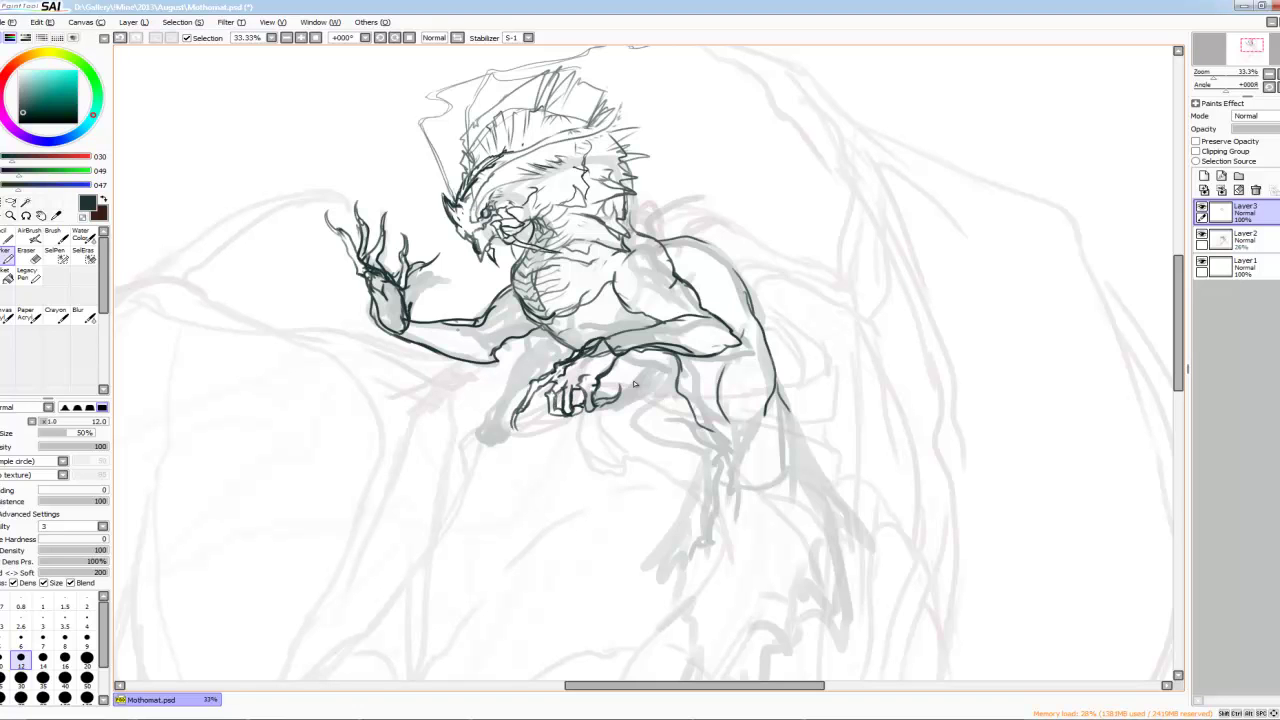
mouse_move(458, 298)
left_mouse_down()
mouse_move(412, 314)
mouse_move(408, 334)
mouse_move(456, 326)
left_mouse_up()
mouse_move(616, 360)
left_mouse_down()
mouse_move(602, 390)
mouse_move(660, 378)
mouse_move(650, 404)
left_mouse_up()
mouse_move(590, 266)
left_mouse_down()
mouse_move(582, 334)
mouse_move(622, 332)
left_mouse_up()
left_click_drag(662, 240, 744, 214)
left_click_drag(748, 272, 786, 306)
left_click_drag(702, 270, 748, 254)
key("ctrl+z")
key("ctrl+z")
key("ctrl+z")
key("ctrl+z")
Step: Draw the right wing's arm extending from the back, then the hooked claws and leading edge at its top
mouse_move(654, 240)
left_mouse_down()
mouse_move(714, 214)
mouse_move(756, 262)
mouse_move(826, 268)
mouse_move(848, 310)
left_mouse_up()
key("ctrl+minus")
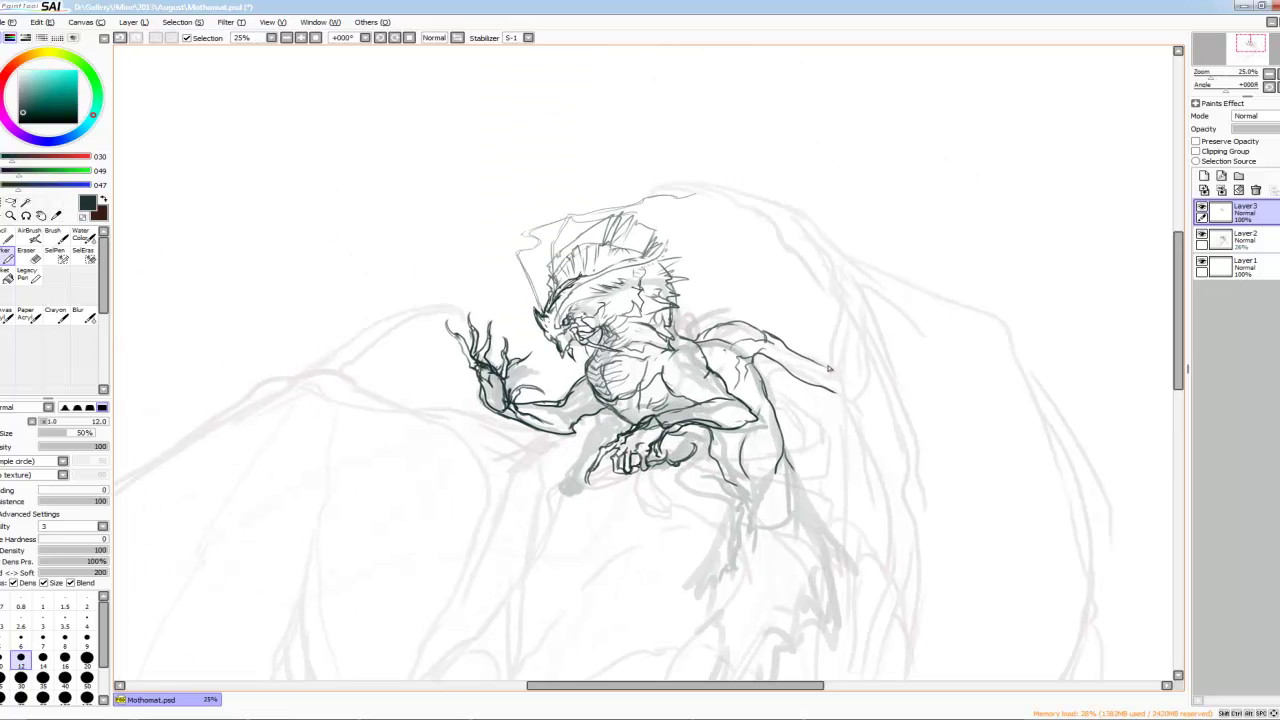
left_click_drag(766, 398, 790, 460)
mouse_move(752, 356)
left_mouse_down()
mouse_move(766, 374)
mouse_move(842, 396)
left_mouse_up()
left_click_drag(834, 300, 828, 370)
left_click_drag(828, 392, 856, 322)
mouse_move(614, 180)
left_mouse_down()
mouse_move(744, 172)
mouse_move(756, 200)
mouse_move(790, 208)
left_mouse_up()
mouse_move(698, 206)
left_mouse_down()
mouse_move(782, 208)
mouse_move(750, 195)
mouse_move(830, 264)
left_mouse_up()
Step: Set the brush size to 16 and draw the long folded inner struts of the right wing, undoing the last stroke
scroll(830, 264, "down", 1)
key("bracketright")
key("bracketright")
mouse_move(774, 204)
left_mouse_down()
mouse_move(816, 266)
mouse_move(804, 450)
left_mouse_up()
left_click_drag(802, 300, 798, 500)
mouse_move(804, 258)
left_mouse_down()
mouse_move(828, 440)
mouse_move(812, 484)
mouse_move(824, 390)
mouse_move(808, 416)
left_mouse_up()
left_click_drag(776, 356, 808, 394)
key("ctrl+z")
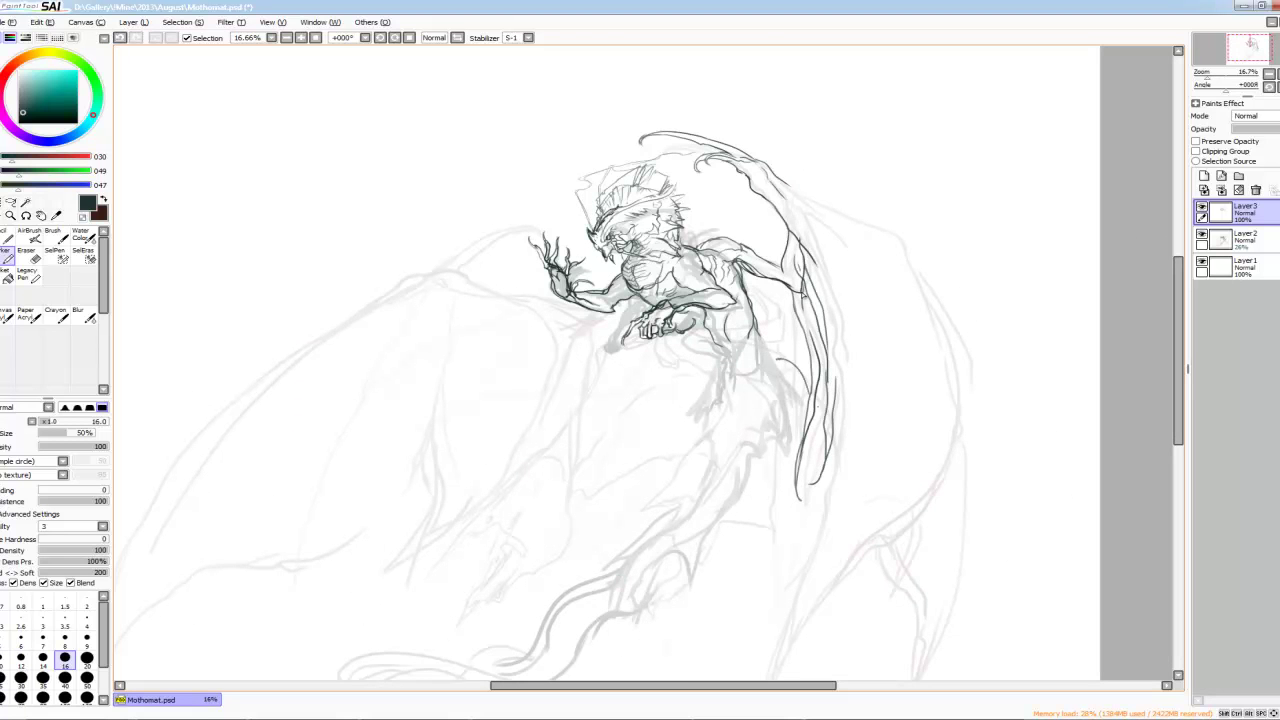
Step: Draw the right wing's outer edge, hanging membrane tips and inner fold lines following the faded sketch
left_click_drag(820, 500, 807, 340)
left_click_drag(810, 360, 742, 582)
left_click_drag(832, 416, 740, 604)
left_click_drag(860, 260, 763, 395)
mouse_move(668, 150)
left_mouse_down()
mouse_move(772, 205)
mouse_move(806, 246)
left_mouse_up()
left_click_drag(806, 260, 776, 510)
left_click_drag(840, 410, 690, 600)
mouse_move(818, 280)
left_mouse_down()
mouse_move(842, 344)
mouse_move(850, 432)
left_mouse_up()
left_click_drag(770, 508, 800, 662)
left_click_drag(850, 400, 830, 590)
left_click_drag(650, 244, 684, 380)
left_click_drag(674, 292, 714, 424)
Step: Add a new layer and draw the left wing's arm with the curved claws at its joint
key("ctrl+shift+n")
mouse_move(530, 302)
left_mouse_down()
mouse_move(440, 283)
mouse_move(347, 241)
left_mouse_up()
mouse_move(486, 288)
left_mouse_down()
mouse_move(462, 312)
mouse_move(356, 260)
mouse_move(466, 292)
left_mouse_up()
left_click_drag(470, 299, 456, 315)
key("minus")
left_click_drag(545, 236, 452, 232)
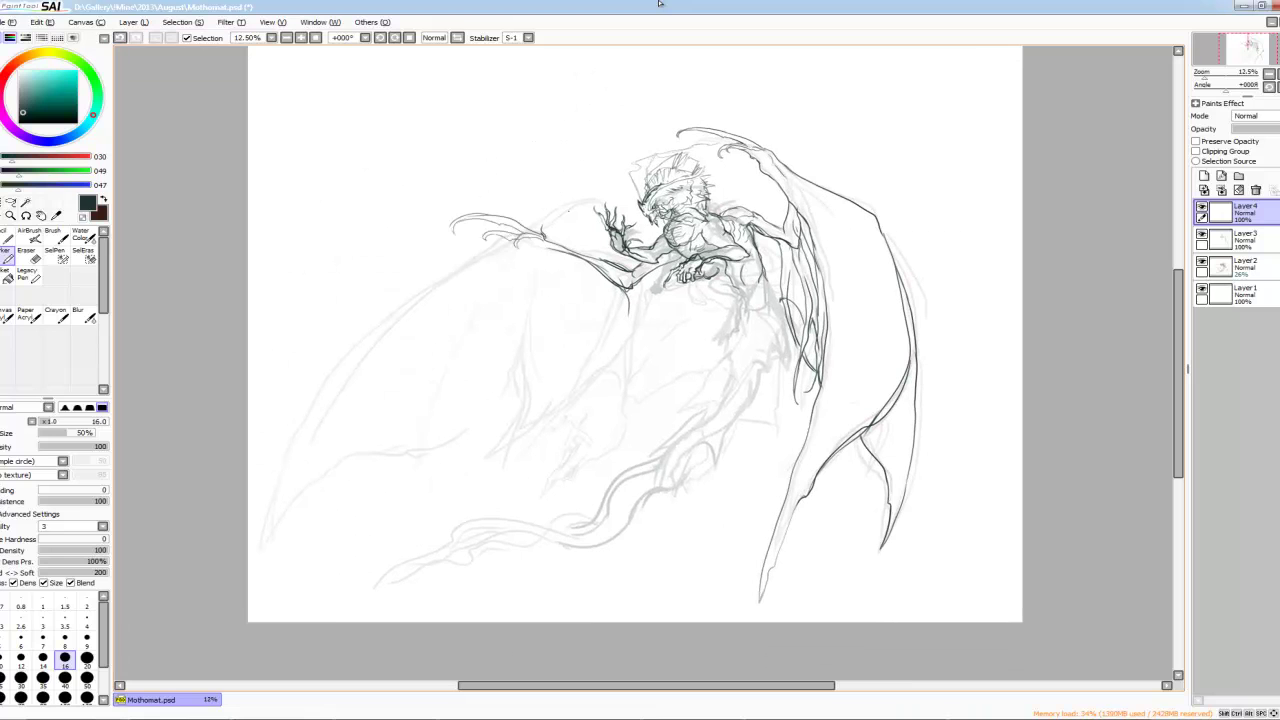
left_click(735, 146, "ctrl")
left_click(1240, 211)
Step: Draw the left wing's outer edge, scalloped membrane and main struts with a size 25 brush
mouse_move(520, 236)
left_mouse_down()
mouse_move(418, 300)
mouse_move(316, 404)
mouse_move(260, 548)
mouse_move(498, 386)
mouse_move(538, 305)
mouse_move(485, 405)
left_mouse_up()
left_click_drag(522, 358, 498, 468)
left_click_drag(548, 424, 485, 490)
left_click_drag(582, 378, 494, 482)
left_click_drag(626, 292, 592, 416)
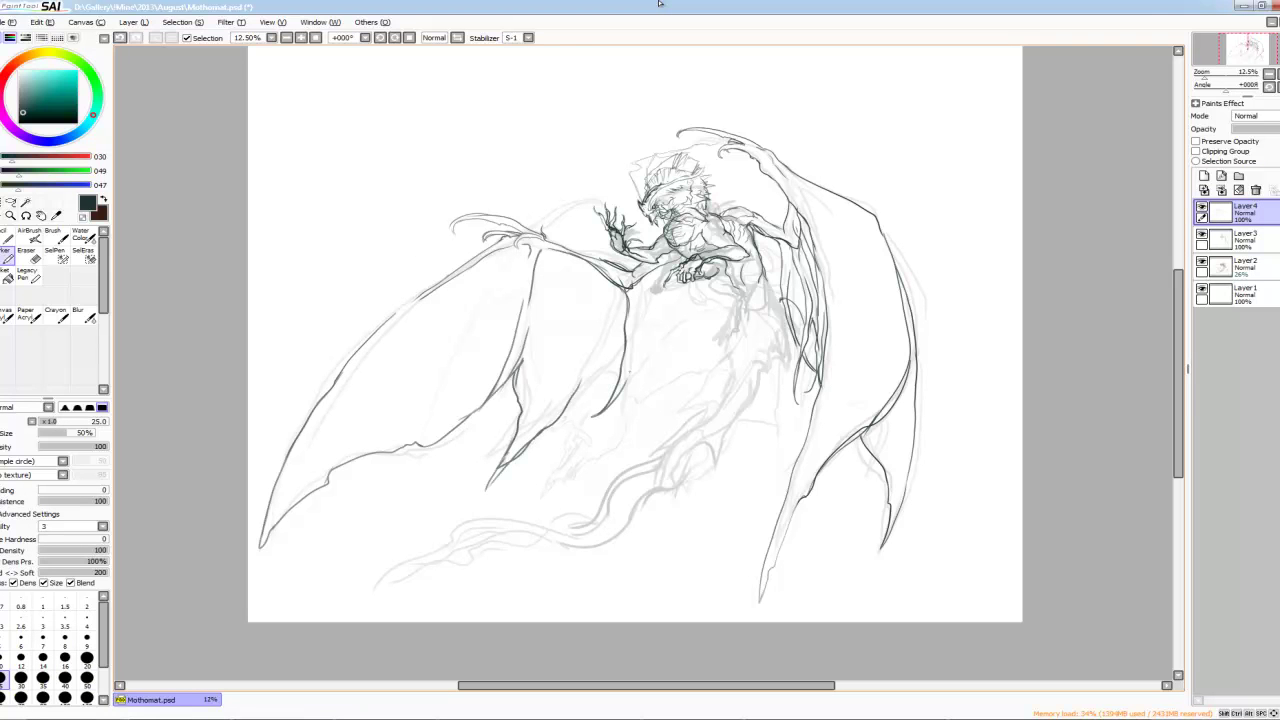
Step: Draw the folded inner struts of the left wing and the membrane edge running from them toward the body
mouse_move(655, 270)
left_mouse_down()
mouse_move(660, 415)
mouse_move(662, 362)
left_mouse_up()
mouse_move(558, 416)
left_mouse_down()
mouse_move(622, 362)
mouse_move(480, 495)
left_mouse_up()
key("ctrl+z")
left_click_drag(630, 288, 622, 394)
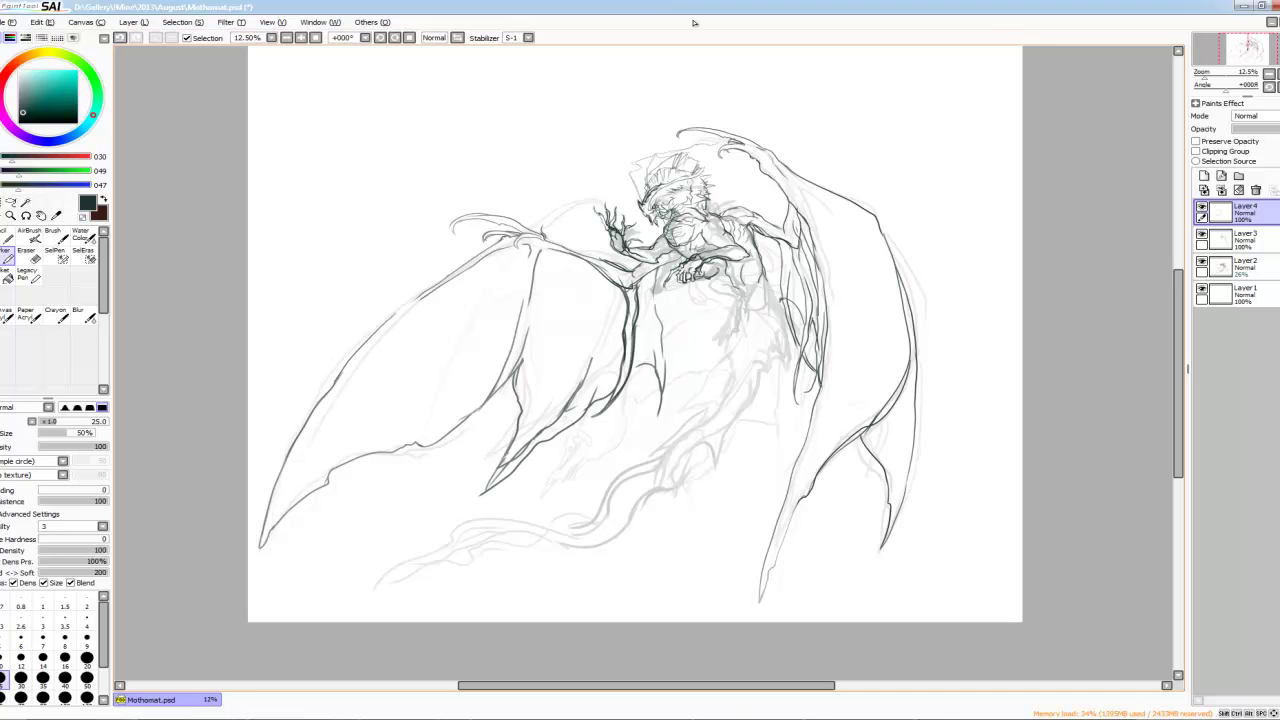
left_click_drag(644, 290, 660, 412)
mouse_move(606, 278)
left_mouse_down()
mouse_move(594, 358)
mouse_move(556, 436)
left_mouse_up()
left_click_drag(622, 290, 550, 438)
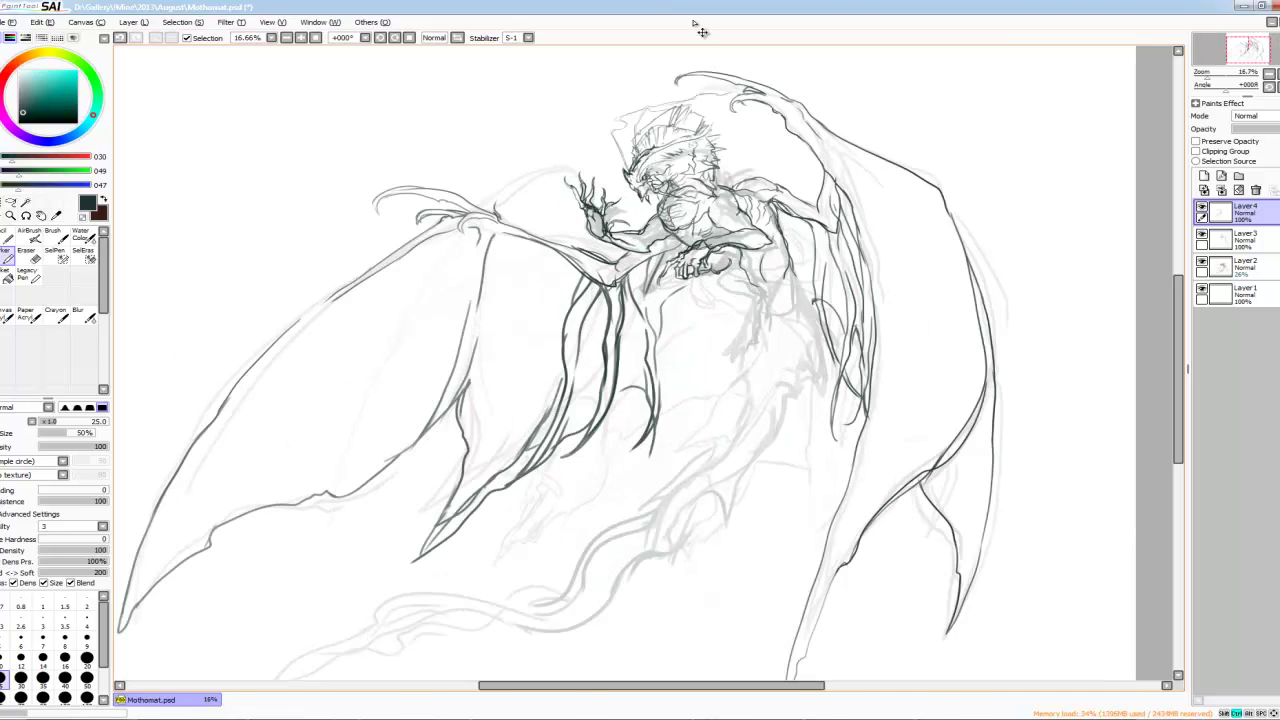
left_click_drag(668, 368, 676, 402)
left_click_drag(700, 308, 750, 340)
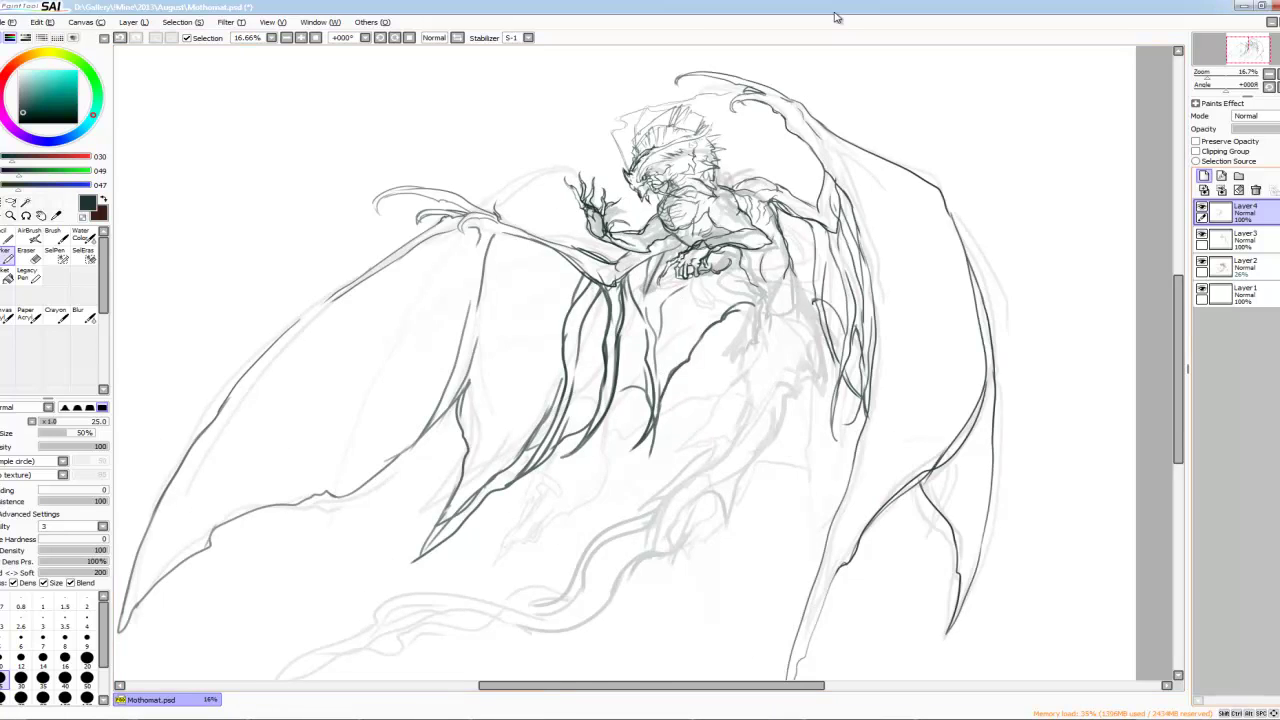
Step: Draw the two bent hind legs with clawed feet below the torso on a new layer, using a size 14 brush
key("ctrl+plus")
left_click_drag(740, 262, 738, 332)
left_click(43, 660)
left_click_drag(684, 284, 698, 336)
left_click_drag(712, 314, 694, 368)
left_click_drag(720, 328, 728, 380)
left_click_drag(700, 362, 694, 386)
left_click_drag(726, 378, 718, 400)
scroll(700, 380, "down", 1)
left_click_drag(714, 334, 710, 360)
left_click_drag(700, 304, 688, 358)
left_click_drag(694, 346, 686, 396)
left_click_drag(702, 316, 698, 344)
mouse_move(694, 274)
left_mouse_down()
mouse_move(700, 328)
mouse_move(668, 284)
left_mouse_up()
Step: Finish the leg contours and adjust the legs' placement under the torso with a transform
scroll(700, 380, "up", 1)
key("bracketright")
mouse_move(664, 274)
left_mouse_down()
mouse_move(630, 334)
mouse_move(646, 326)
mouse_move(608, 356)
mouse_move(652, 380)
left_mouse_up()
scroll(650, 330, "right", 1)
key("bracketleft")
left_click_drag(648, 380, 662, 424)
key("ctrl+minus")
key("ctrl+t")
left_click_drag(835, 12, 843, 20)
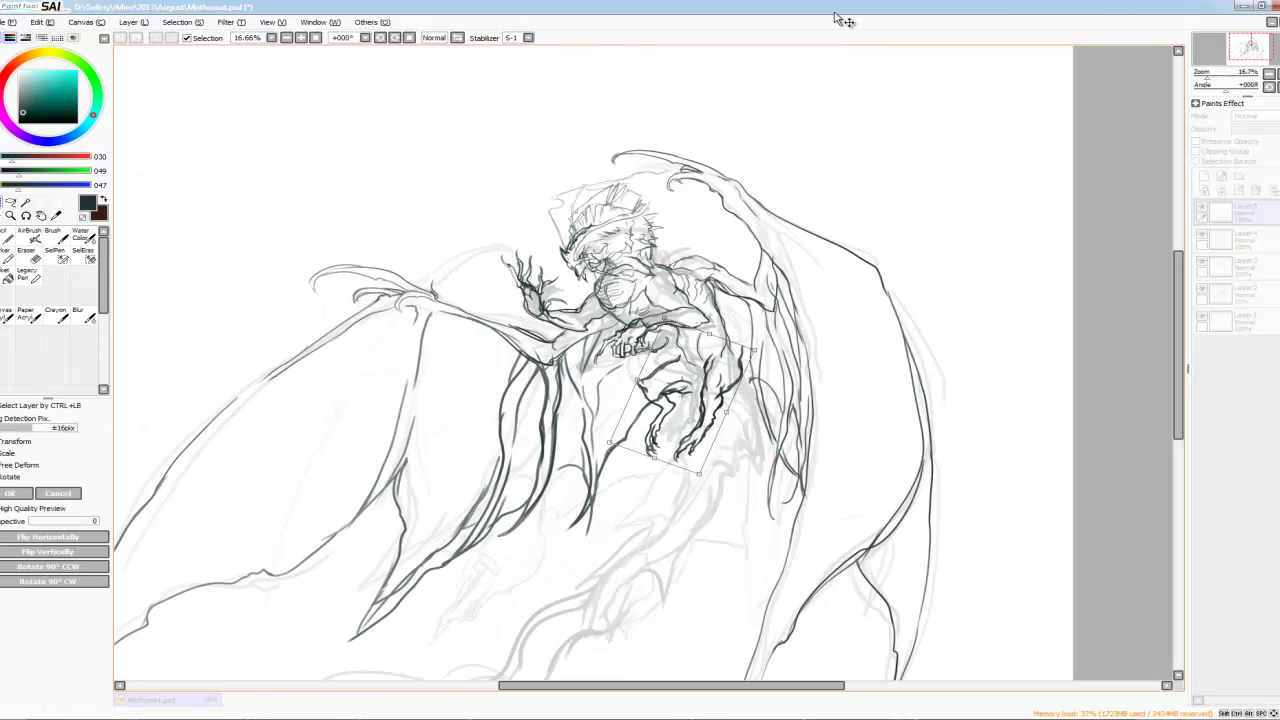
key("Return")
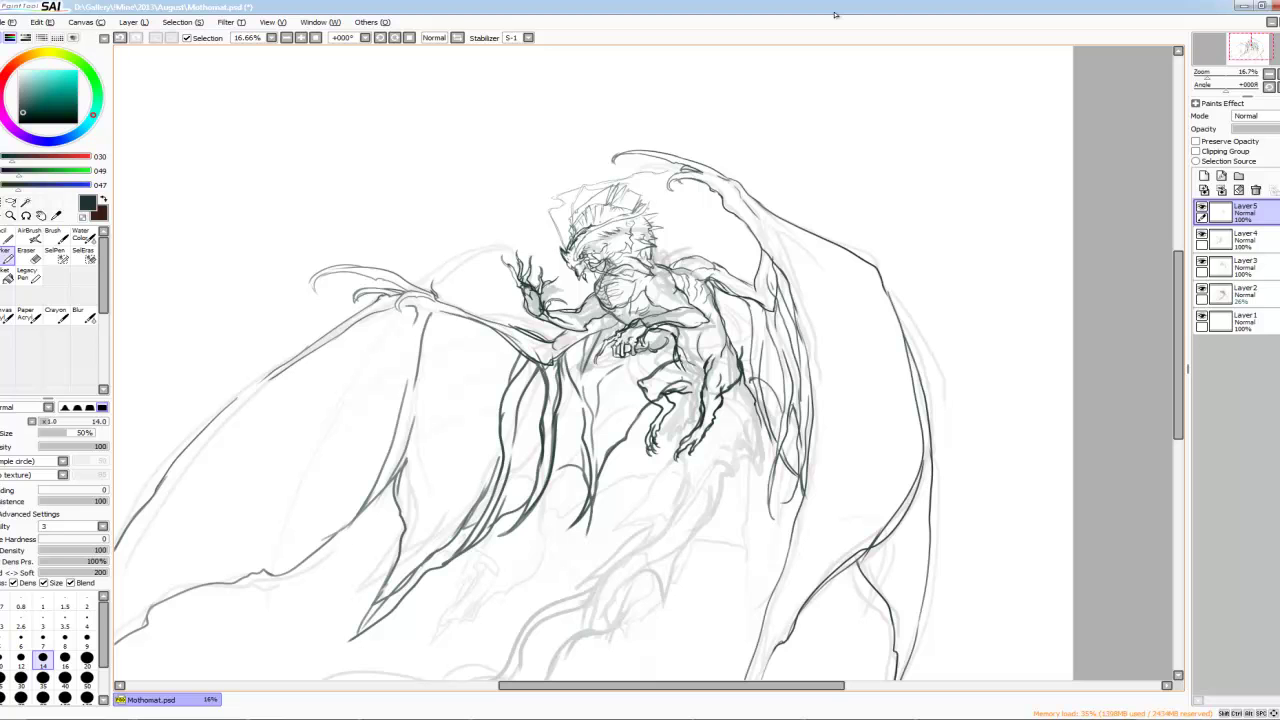
Step: Draw the hip plates and the long pointed spikes hanging from the lower abdomen
left_click_drag(755, 450, 704, 550)
mouse_move(684, 478)
left_mouse_down()
mouse_move(650, 526)
mouse_move(702, 574)
left_mouse_up()
mouse_move(730, 496)
left_mouse_down()
mouse_move(712, 530)
mouse_move(748, 570)
left_mouse_up()
left_click_drag(788, 446, 746, 508)
left_click_drag(686, 418, 648, 544)
left_click_drag(706, 526, 670, 564)
mouse_move(760, 440)
left_mouse_down()
mouse_move(690, 468)
mouse_move(668, 542)
mouse_move(718, 377)
mouse_move(684, 416)
left_mouse_up()
Step: Draw the segmented tail base curving down from the abdomen
left_click_drag(712, 368, 614, 460)
left_click_drag(668, 410, 642, 470)
mouse_move(680, 376)
left_mouse_down()
mouse_move(604, 432)
mouse_move(598, 470)
left_mouse_up()
left_click_drag(606, 460, 558, 508)
left_click_drag(646, 454, 608, 498)
Step: Extend the tail with long, flowing strands that curl at the tip
mouse_move(610, 486)
left_mouse_down()
mouse_move(484, 524)
mouse_move(358, 540)
left_mouse_up()
left_click_drag(388, 524, 342, 550)
left_click_drag(474, 514, 232, 604)
left_click_drag(338, 556, 232, 600)
left_click_drag(460, 522, 338, 556)
mouse_move(530, 506)
left_mouse_down()
mouse_move(250, 596)
mouse_move(392, 534)
left_mouse_up()
left_click_drag(306, 576, 612, 486)
scroll(462, 389, "down", 1)
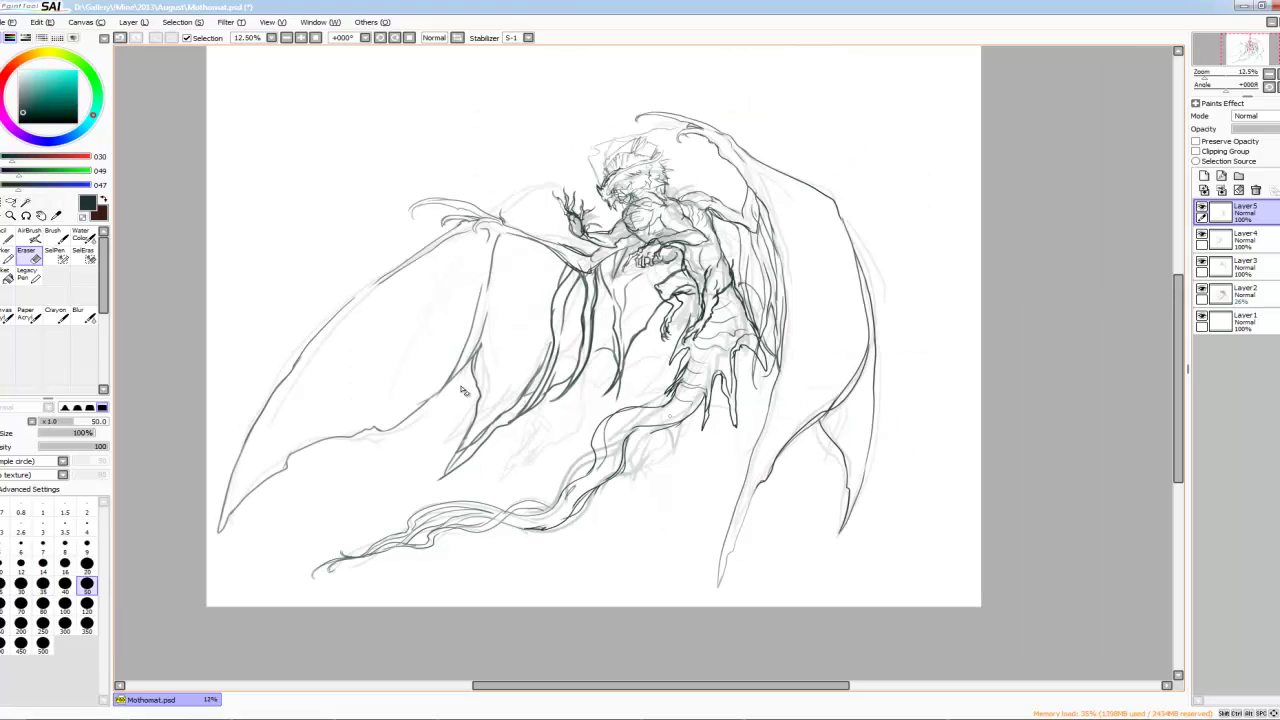
Step: Reinforce the underside of the tail base and the abdominal spikes with heavier lines
key("bracketright")
key("bracketright")
left_click_drag(686, 424, 620, 446)
left_click_drag(720, 378, 692, 458)
left_click_drag(748, 348, 716, 446)
scroll(462, 389, "up", 2)
Step: Merge the wing, leg and tail layers into the line art, then draw and transform the lower pair of arms on a new layer
key("ctrl+e")
left_click(1240, 211)
key("bracketleft")
key("bracketleft")
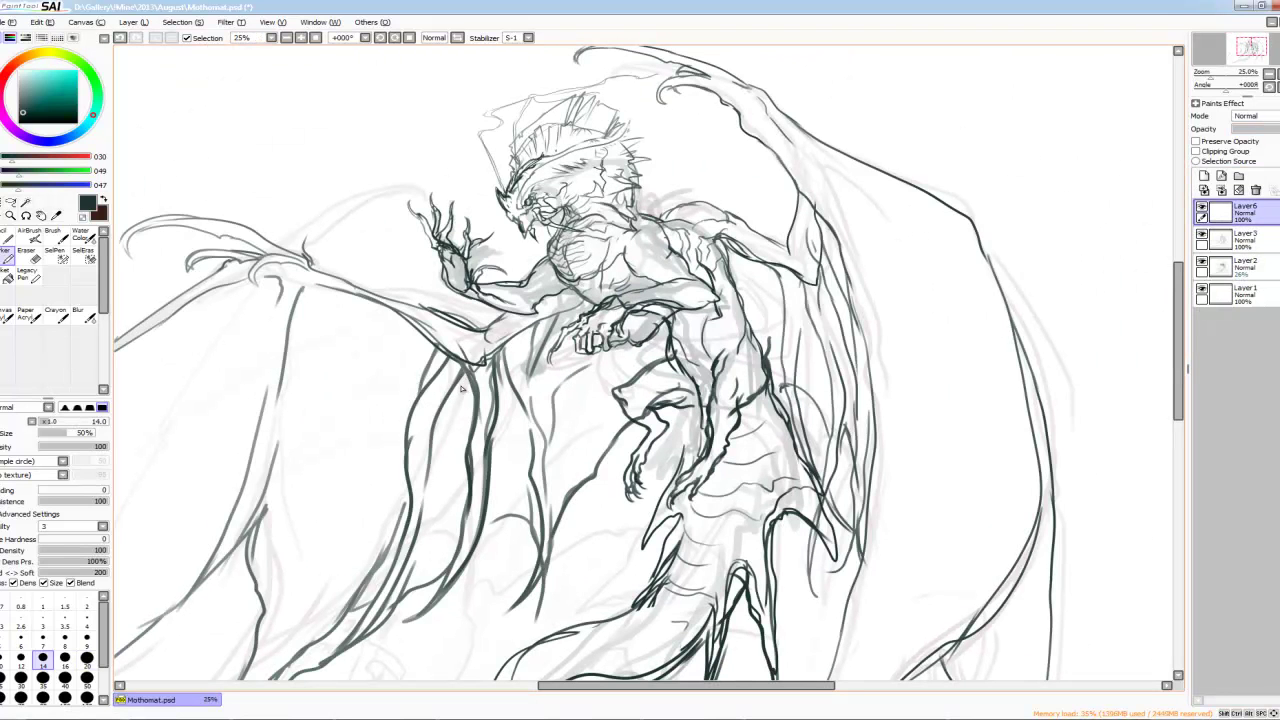
mouse_move(720, 316)
left_mouse_down()
mouse_move(642, 354)
mouse_move(602, 330)
mouse_move(630, 338)
left_mouse_up()
left_click_drag(694, 330, 674, 334)
left_click_drag(740, 300, 600, 380)
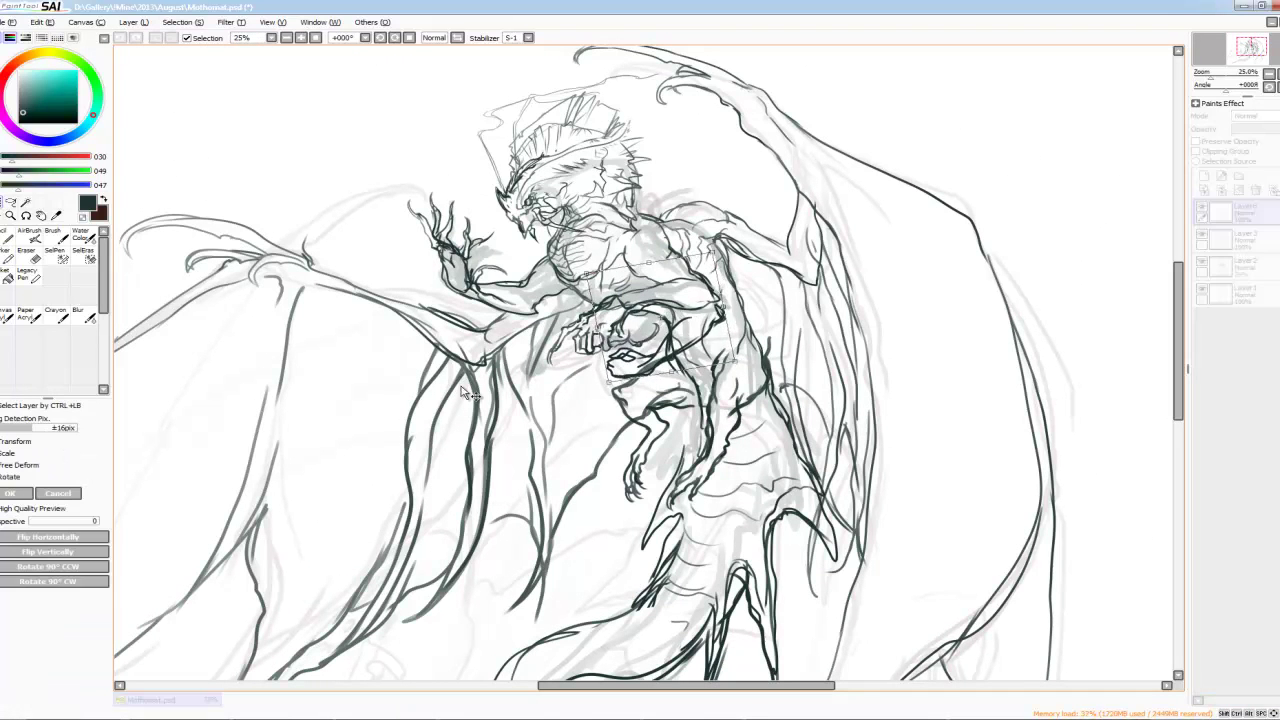
left_click_drag(720, 320, 592, 340)
left_click_drag(694, 246, 728, 320)
left_click_drag(552, 314, 522, 370)
Step: Shade the lower left arm dark with a larger brush, set the brush back to size 20 and merge the arm layer down
key("bracketright")
key("bracketright")
key("bracketright")
key("bracketright")
key("bracketright")
left_click_drag(584, 294, 542, 334)
left_click_drag(552, 324, 526, 372)
mouse_move(574, 304)
left_mouse_down()
mouse_move(530, 360)
mouse_move(542, 392)
mouse_move(532, 404)
mouse_move(592, 384)
left_mouse_up()
key("bracketleft")
key("bracketleft")
key("bracketleft")
key("bracketleft")
key("minus")
key("ctrl+s")
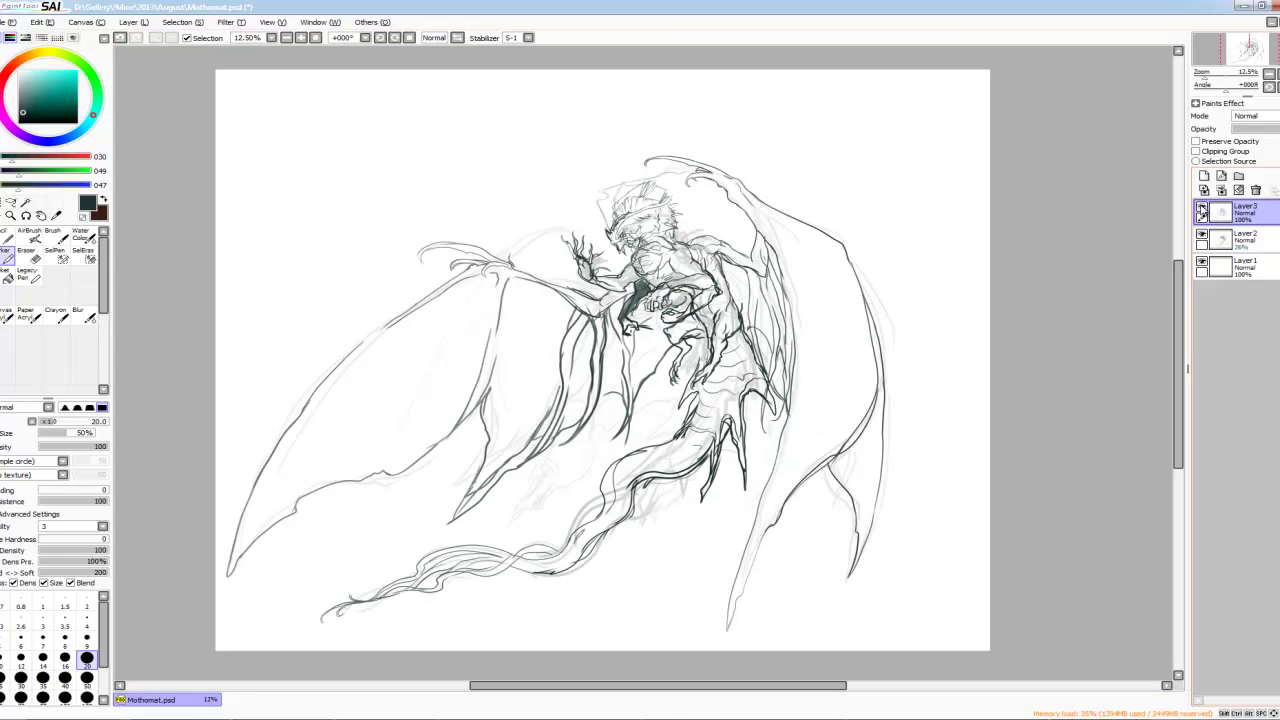
Step: Sketch orange drapery on a new layer, hanging from the lower hands and sweeping down past the tail to a ragged end
key("plus")
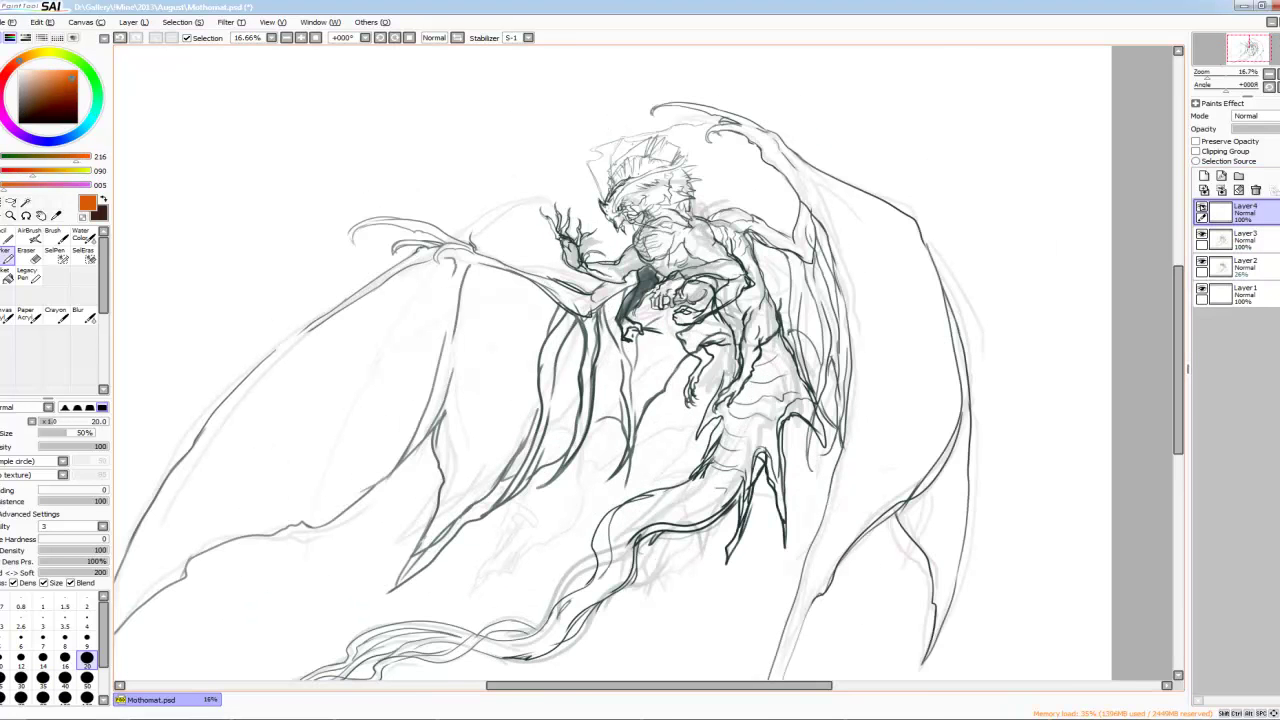
mouse_move(642, 338)
left_mouse_down()
mouse_move(682, 394)
mouse_move(730, 354)
left_mouse_up()
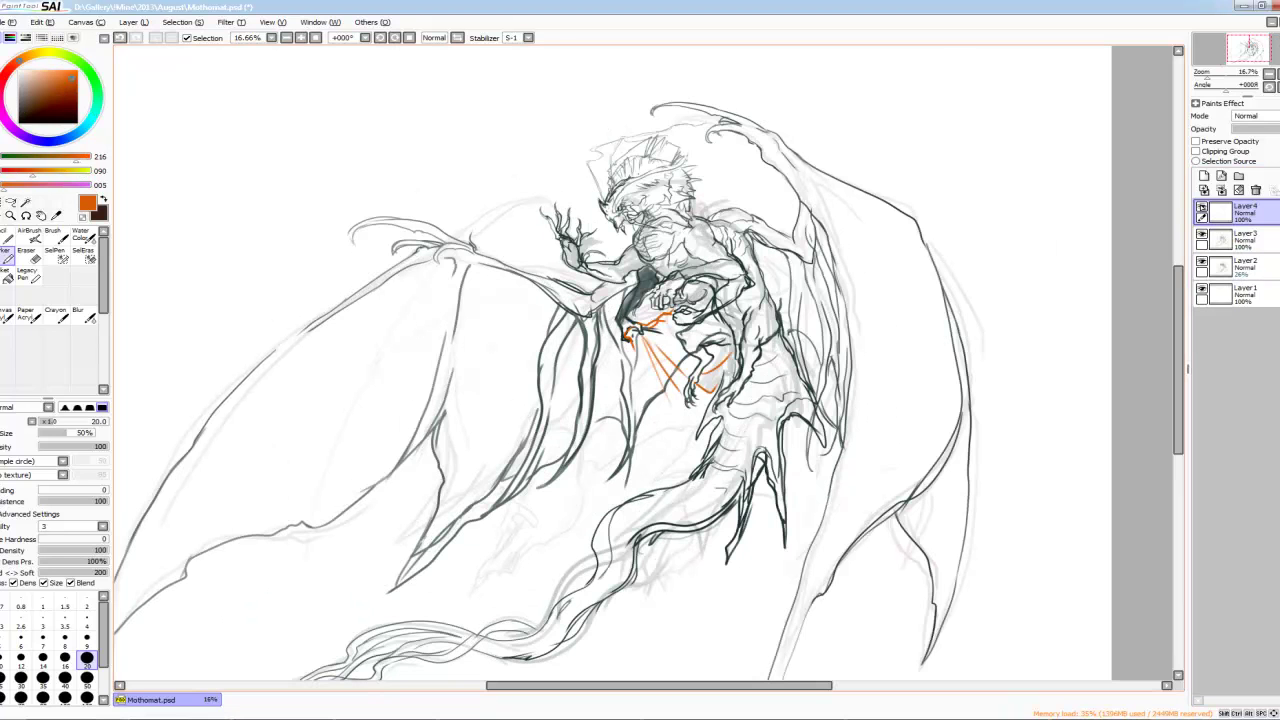
key("ctrl+z")
mouse_move(642, 324)
left_mouse_down()
mouse_move(728, 356)
mouse_move(790, 342)
left_mouse_up()
mouse_move(630, 340)
left_mouse_down()
mouse_move(642, 406)
mouse_move(614, 468)
left_mouse_up()
scroll(614, 468, "down", 2)
left_click_drag(618, 376, 523, 528)
mouse_move(530, 480)
left_mouse_down()
mouse_move(580, 632)
mouse_move(588, 566)
mouse_move(630, 564)
left_mouse_up()
left_click_drag(588, 554, 610, 536)
Step: Sketch the orange drapery across the hip and a second strip hanging down past the tail spikes
left_click_drag(554, 472, 540, 530)
mouse_move(546, 500)
left_mouse_down()
mouse_move(590, 540)
mouse_move(570, 450)
mouse_move(650, 394)
mouse_move(710, 324)
left_mouse_up()
left_click_drag(686, 252, 714, 366)
left_click_drag(710, 386, 666, 544)
left_click_drag(798, 270, 806, 296)
left_click_drag(772, 272, 806, 302)
left_click_drag(712, 388, 670, 542)
mouse_move(680, 520)
left_mouse_down()
mouse_move(696, 558)
mouse_move(742, 484)
mouse_move(714, 414)
mouse_move(738, 354)
left_mouse_up()
left_click_drag(814, 306, 774, 340)
mouse_move(812, 300)
left_mouse_down()
mouse_move(814, 318)
mouse_move(720, 428)
left_mouse_up()
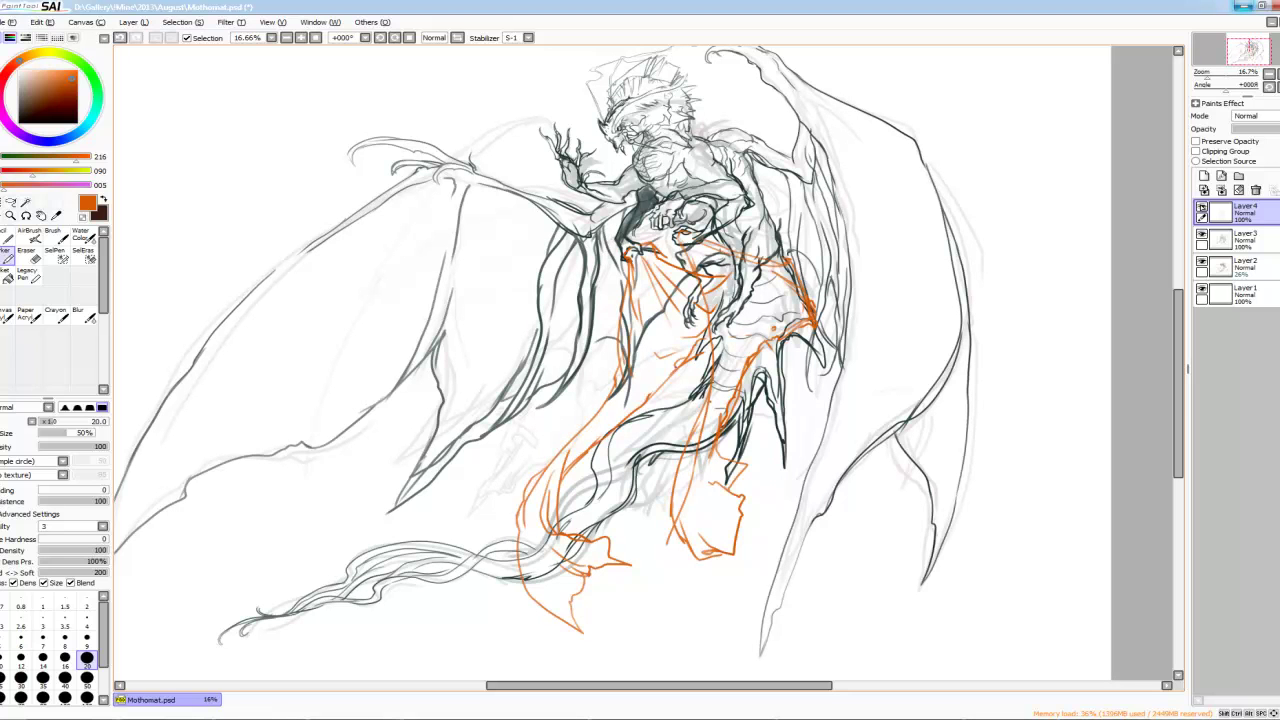
Step: Erase the ragged end of the second drapery strip and redraw the cloth edge around the hip
key("e")
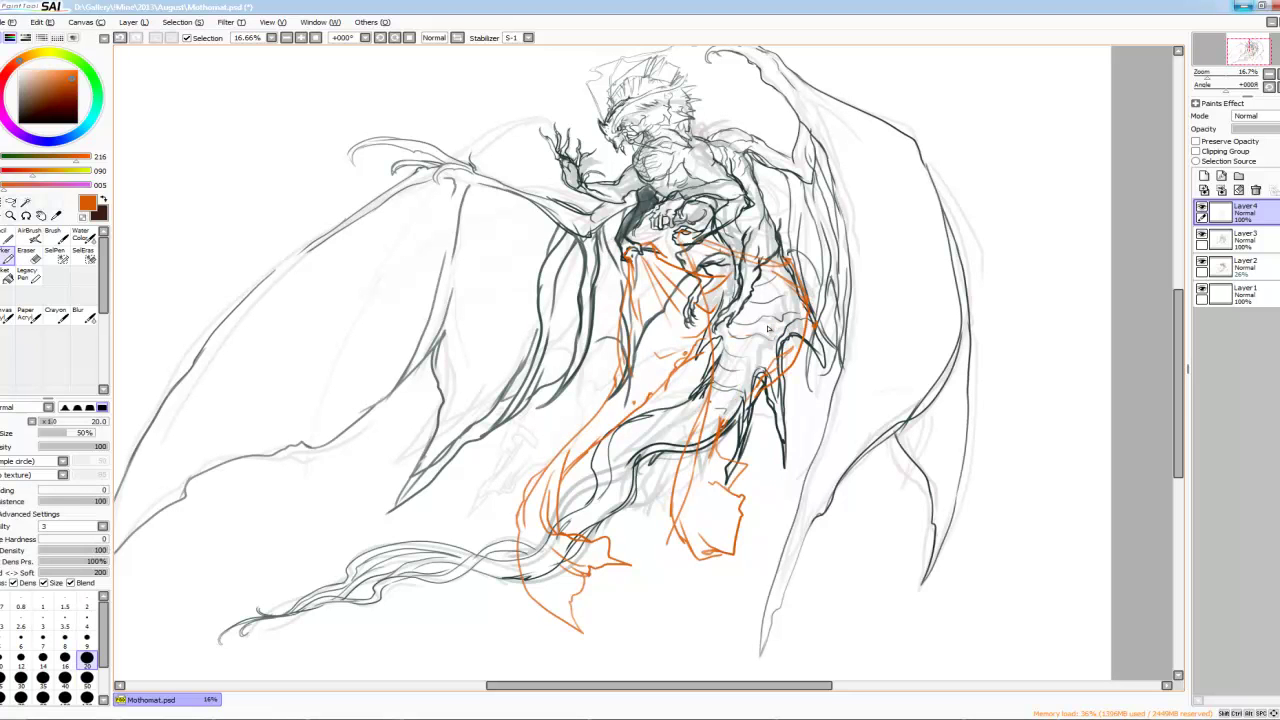
left_click_drag(800, 275, 765, 385)
key("m")
mouse_move(780, 252)
left_mouse_down()
mouse_move(734, 262)
mouse_move(788, 230)
mouse_move(818, 340)
left_mouse_up()
key("e")
key("m")
left_click_drag(816, 340, 796, 376)
key("e")
mouse_move(722, 425)
left_mouse_down()
mouse_move(712, 555)
mouse_move(680, 476)
left_mouse_up()
key("m")
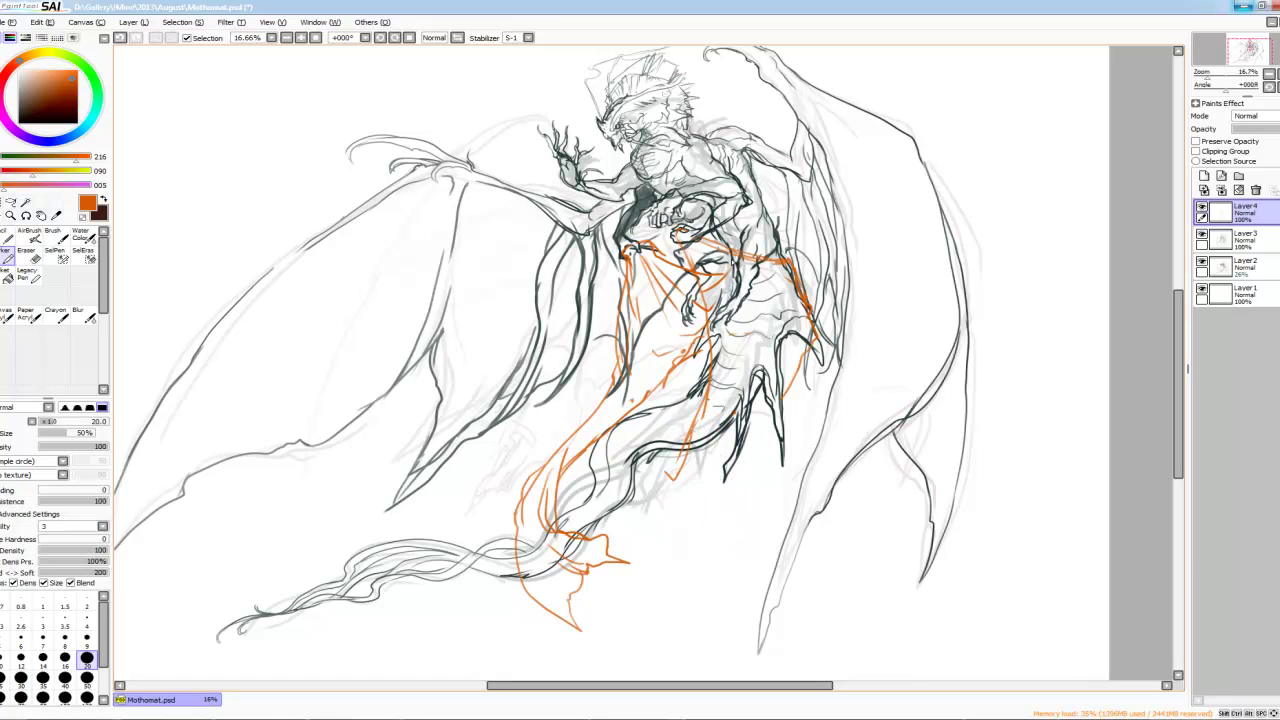
Step: Add orange fold lines inside the drapery between the legs and the hip
mouse_move(590, 448)
left_mouse_down()
mouse_move(630, 476)
mouse_move(710, 486)
mouse_move(780, 402)
left_mouse_up()
mouse_move(736, 326)
left_mouse_down()
mouse_move(718, 400)
mouse_move(676, 466)
left_mouse_up()
left_click_drag(750, 296, 806, 312)
left_click_drag(786, 256, 720, 292)
Step: Merge the sketch layers into one faded to 20% opacity and add a new layer above it for line art
scroll(640, 360, "up", 2)
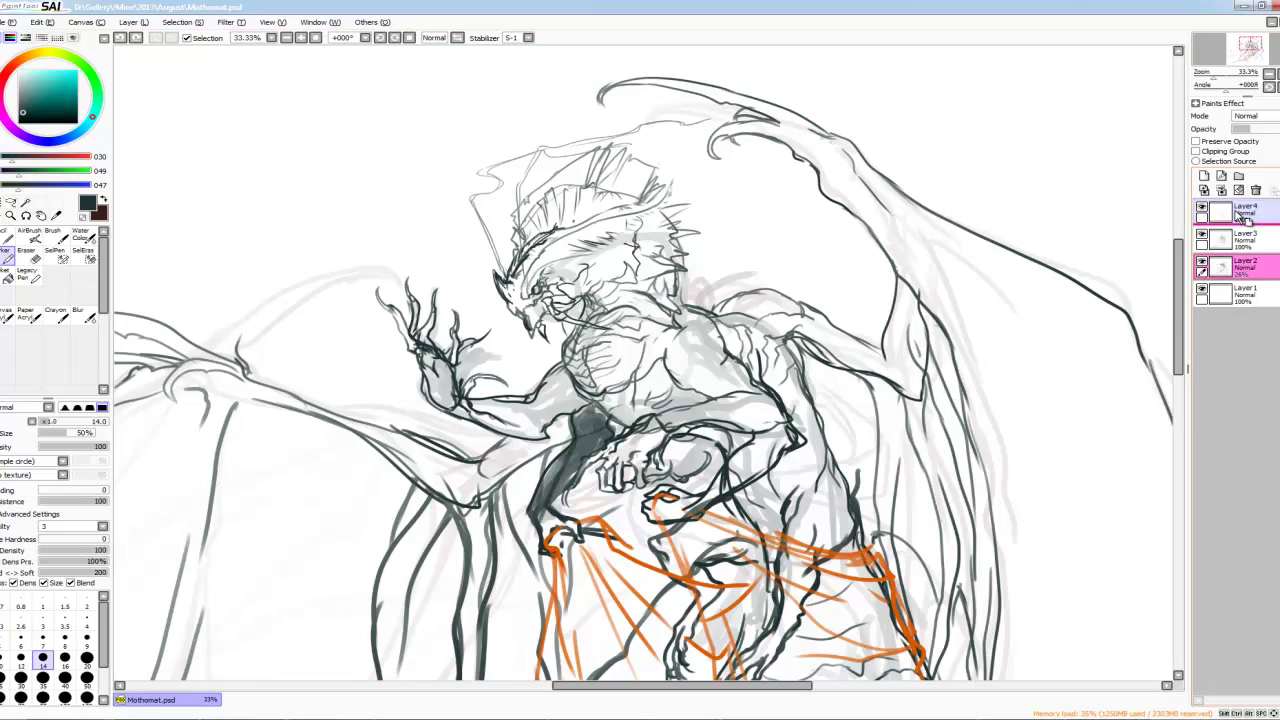
key("ctrl+e")
left_click(1204, 175)
Step: Ink the front edge of the face and the jagged upper mouth line with a size 5 brush
scroll(640, 360, "up", 3)
left_click(64, 637)
mouse_move(594, 316)
left_mouse_down()
mouse_move(622, 398)
mouse_move(710, 362)
left_mouse_up()
key("bracketleft")
key("ctrl+z")
scroll(606, 588, "up", 1)
left_click_drag(640, 404, 657, 428)
key("bracketleft")
key("bracketleft")
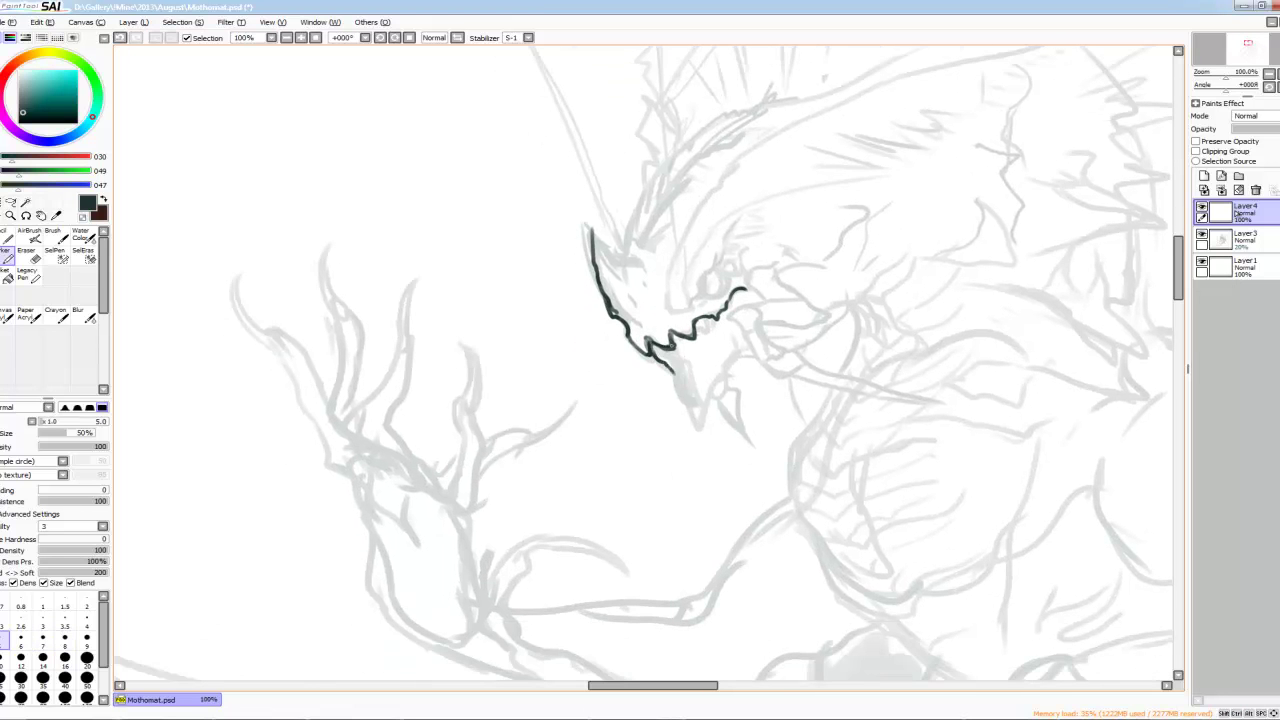
Step: Ink the pointed lower tip of the beak, varying the brush size for the small details
mouse_move(684, 352)
left_mouse_down()
mouse_move(697, 394)
mouse_move(728, 396)
mouse_move(698, 402)
left_mouse_up()
key("bracketright")
key("bracketleft")
key("bracketleft")
key("bracketright")
key("bracketright")
key("bracketright")
key("bracketleft")
key("bracketleft")
left_click_drag(664, 350, 676, 358)
left_click_drag(692, 410, 706, 428)
Step: Ink the jagged cheek edge behind the beak, adjusting the brush size for line weight
key("bracketleft")
key("bracketright")
key("bracketright")
key("bracketright")
key("bracketleft")
key("bracketleft")
key("bracketleft")
key("bracketright")
key("bracketright")
left_click_drag(700, 300, 684, 324)
mouse_move(733, 292)
left_mouse_down()
mouse_move(748, 318)
mouse_move(840, 340)
mouse_move(748, 349)
left_mouse_up()
Step: Ink the long side mandibles and the short curved fang below the beak with a size 6 brush
key("bracketright")
mouse_move(716, 330)
left_mouse_down()
mouse_move(742, 386)
mouse_move(830, 410)
left_mouse_up()
mouse_move(772, 374)
left_mouse_down()
mouse_move(816, 398)
mouse_move(932, 420)
left_mouse_up()
left_click_drag(830, 412, 932, 424)
left_click_drag(722, 414, 760, 470)
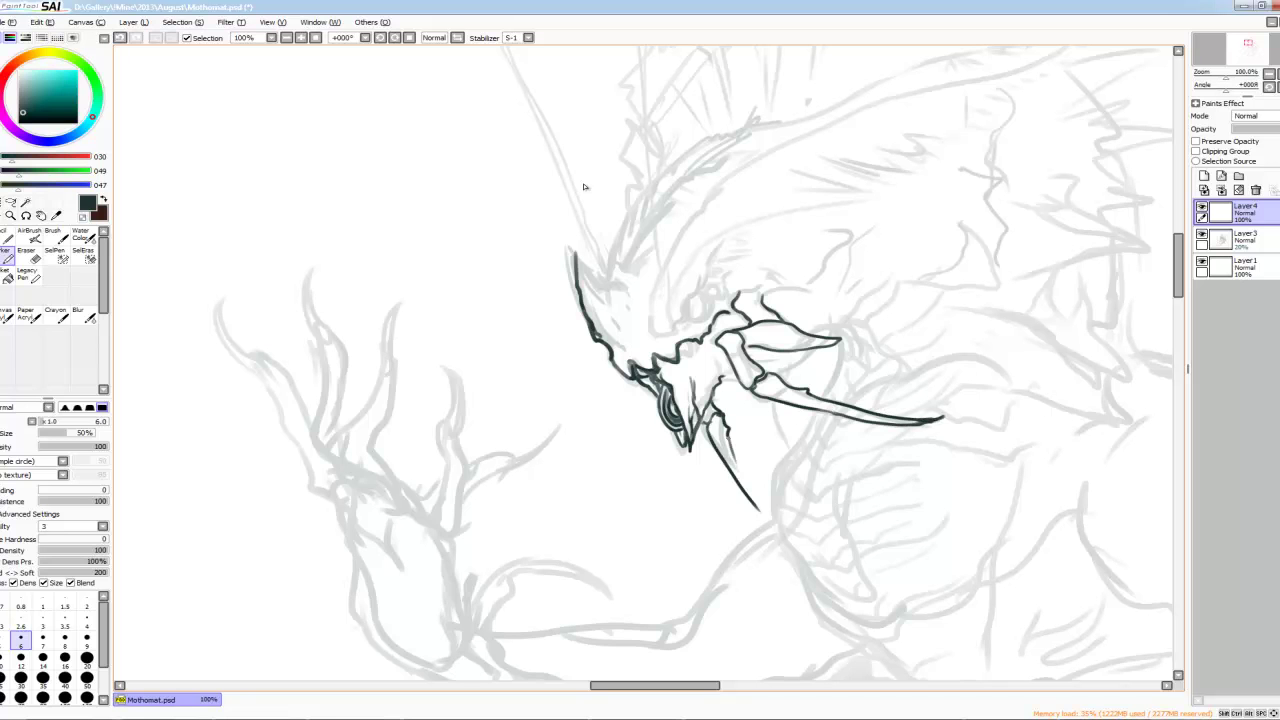
left_click_drag(706, 422, 750, 474)
left_click_drag(728, 440, 764, 476)
left_click_drag(702, 412, 710, 428)
scroll(584, 186, "up", 1)
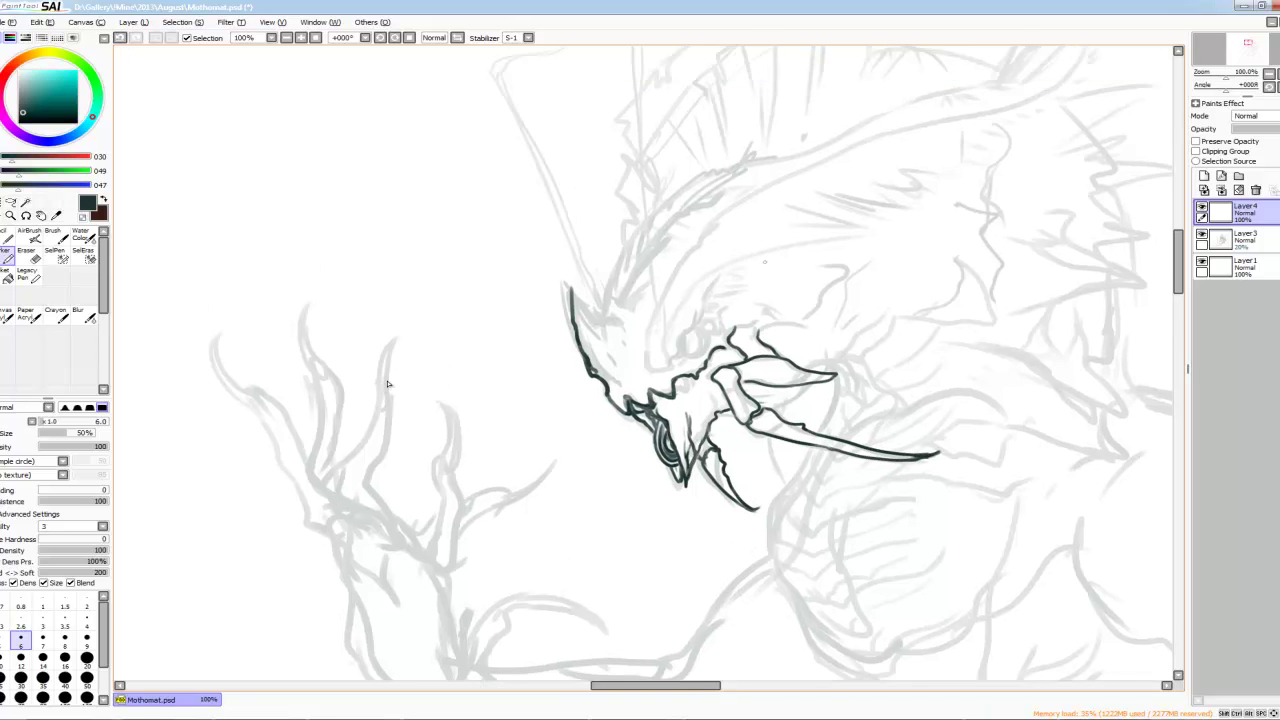
Step: Close the inner edge of the front horn and add short fur strokes at its base, checking the drawing mirrored
scroll(388, 383, "down", 3)
left_click_drag(628, 206, 646, 224)
left_click_drag(634, 222, 648, 248)
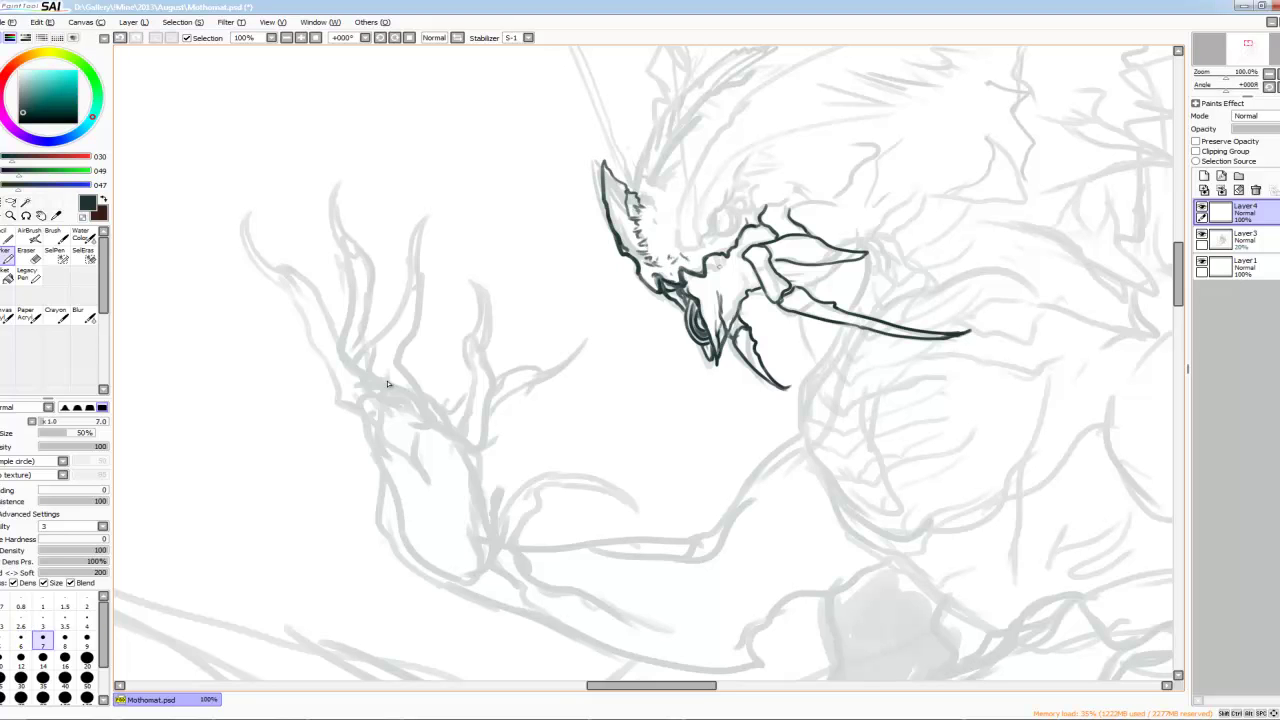
key("End")
key("Insert")
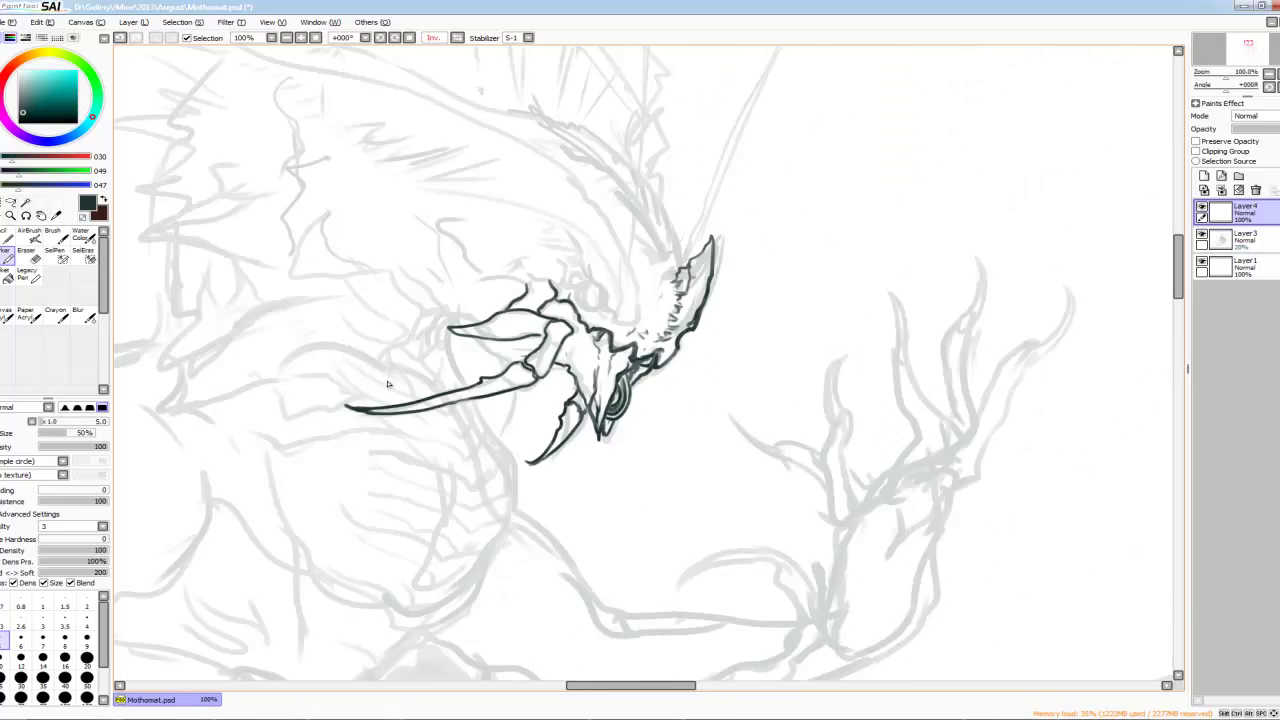
key("Insert")
Step: Draw fur strokes across the face and up the forehead behind the front horn
key("bracketleft")
key("bracketright")
key("bracketright")
scroll(388, 384, "up", 1)
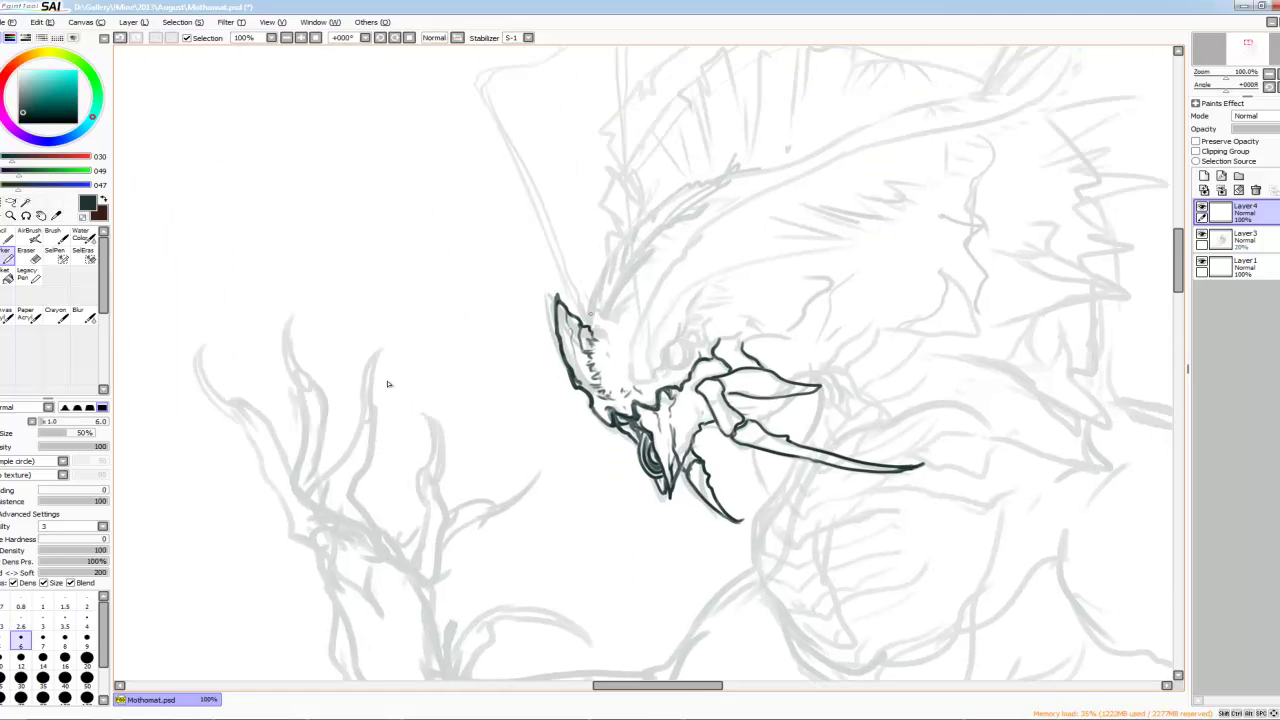
left_click_drag(606, 248, 606, 272)
scroll(388, 384, "up", 1)
key("bracketright")
left_click_drag(594, 338, 590, 364)
Step: Outline the base of the near antenna above the brow and thicken the fur around it
scroll(388, 384, "right", 1)
mouse_move(630, 296)
left_mouse_down()
mouse_move(601, 374)
mouse_move(615, 397)
mouse_move(577, 364)
mouse_move(570, 398)
left_mouse_up()
scroll(388, 384, "up", 1)
scroll(388, 384, "right", 1)
key("bracketleft")
left_click_drag(602, 338, 576, 380)
left_click_drag(610, 362, 586, 402)
Step: Ink the large round eye and the smaller eye behind it with a size 4 brush
key("KP_Add")
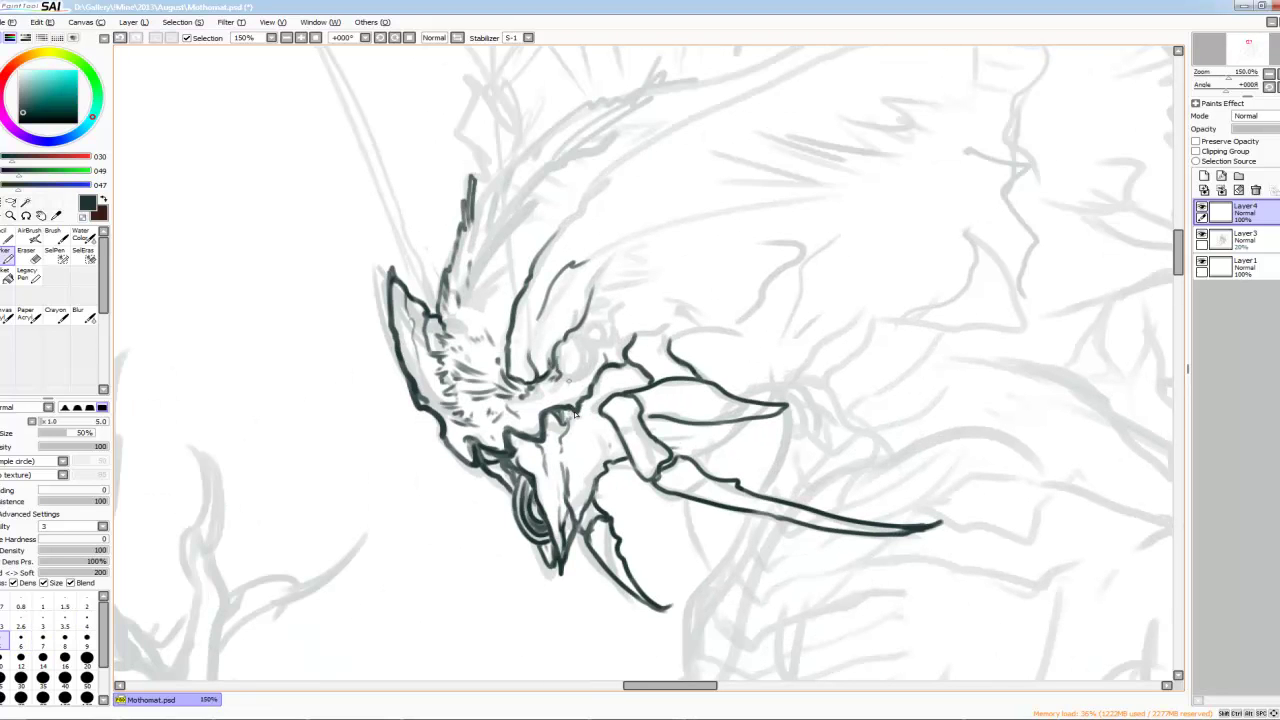
mouse_move(574, 330)
left_mouse_down()
mouse_move(562, 378)
mouse_move(570, 338)
mouse_move(596, 335)
left_mouse_up()
scroll(594, 335, "up", 1)
scroll(594, 335, "right", 1)
key("bracketleft")
key("bracketleft")
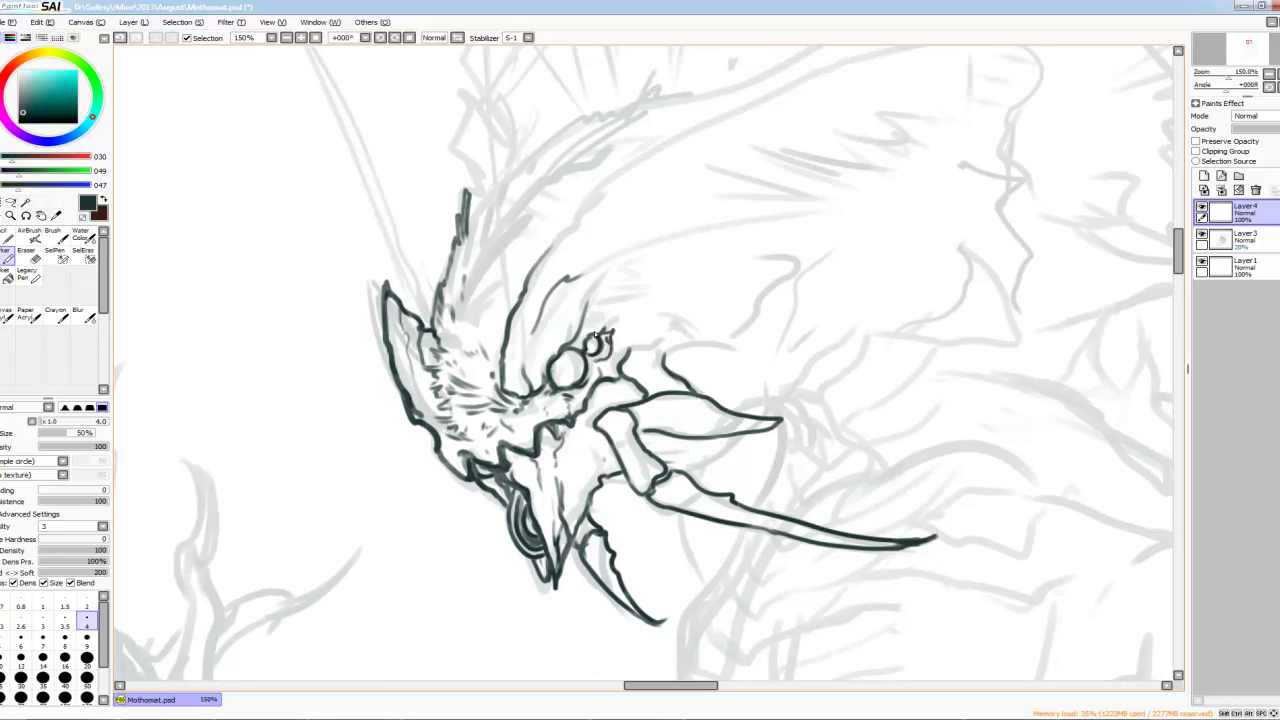
key("bracketright")
Step: Draw the long comb-like teeth along the lower side of the near antenna
key("End")
key("KP_Subtract")
key("End")
key("KP_Add")
mouse_move(567, 297)
left_mouse_down()
mouse_move(658, 345)
mouse_move(738, 354)
left_mouse_up()
scroll(597, 338, "right", 5)
left_click_drag(498, 258, 624, 347)
left_click_drag(560, 283, 656, 350)
left_click_drag(500, 258, 648, 340)
left_click_drag(564, 250, 654, 344)
left_click_drag(568, 248, 680, 348)
mouse_move(595, 250)
left_mouse_down()
mouse_move(684, 350)
mouse_move(680, 330)
mouse_move(706, 352)
left_mouse_up()
mouse_move(634, 252)
left_mouse_down()
mouse_move(646, 294)
mouse_move(720, 350)
left_mouse_up()
Step: Ink the upper edge of the near antenna's base and fill the base with small fur tufts
key("bracketleft")
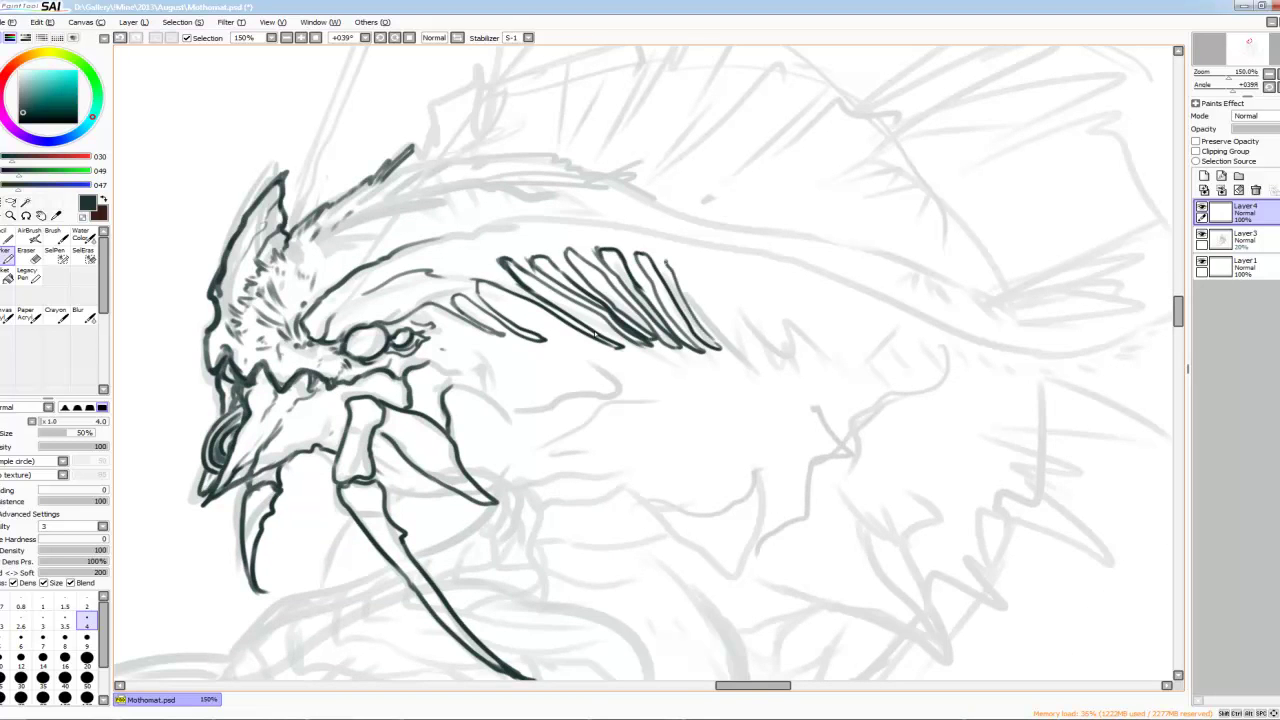
key("End")
key("Home")
left_click_drag(546, 338, 514, 360)
left_click_drag(534, 358, 492, 396)
left_click_drag(540, 320, 618, 262)
left_click_drag(468, 454, 456, 506)
left_click_drag(486, 480, 466, 514)
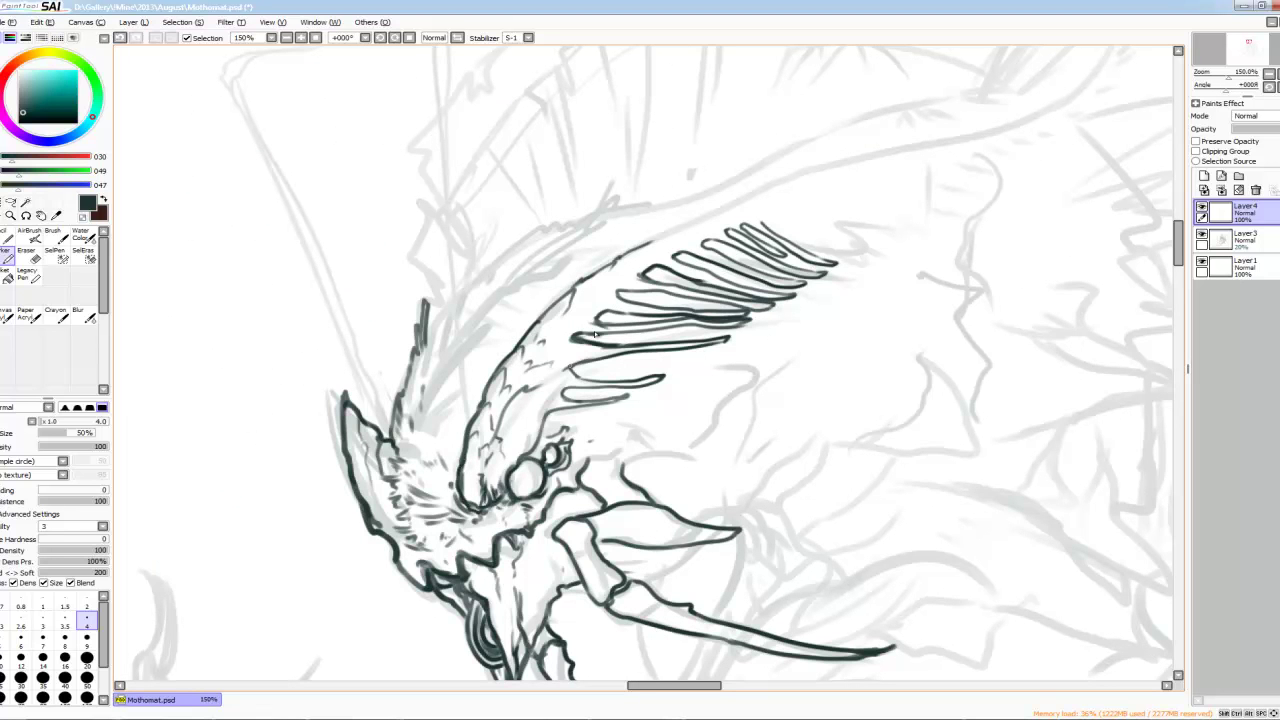
Step: Extend the near antenna's upper edge to its curled tip and continue the shrinking comb teeth along its underside
mouse_move(680, 256)
left_mouse_down()
mouse_move(516, 380)
mouse_move(660, 302)
mouse_move(910, 235)
mouse_move(716, 303)
mouse_move(791, 138)
left_mouse_up()
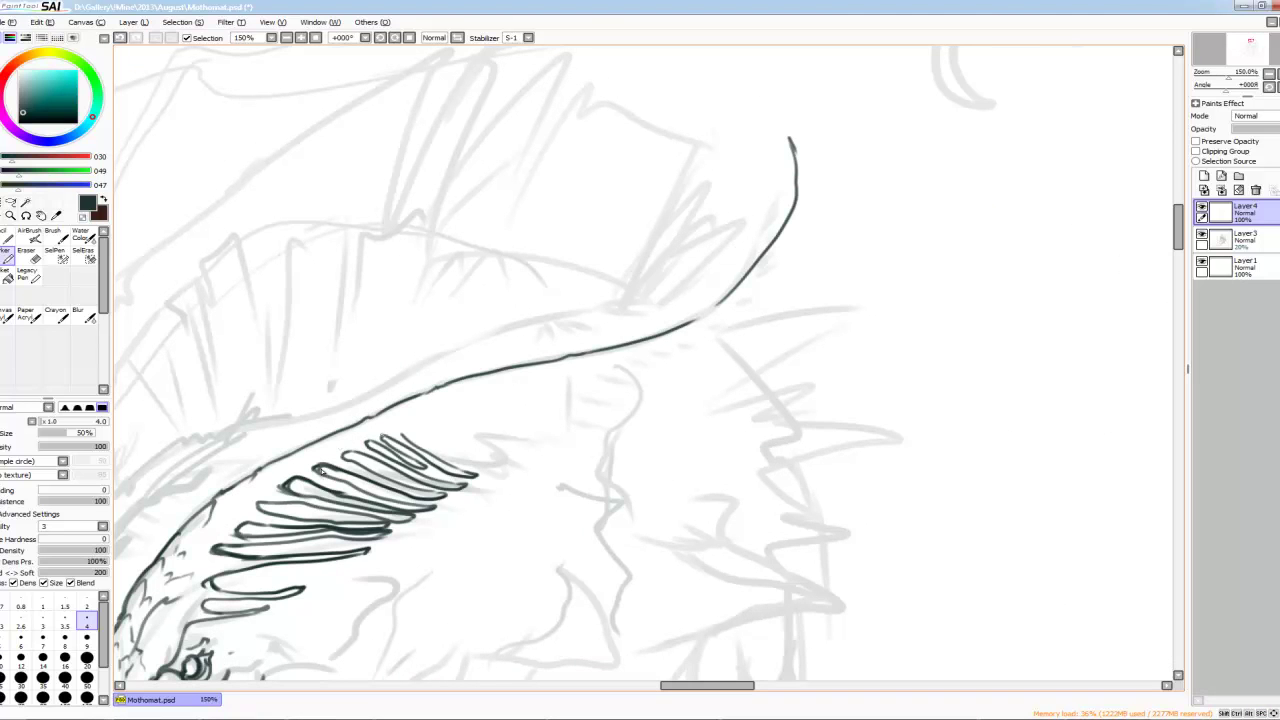
left_click_drag(412, 428, 500, 460)
mouse_move(810, 158)
left_mouse_down()
mouse_move(793, 242)
mouse_move(728, 317)
mouse_move(794, 151)
left_mouse_up()
mouse_move(352, 262)
left_mouse_down()
mouse_move(405, 325)
mouse_move(389, 265)
mouse_move(432, 305)
mouse_move(447, 221)
mouse_move(465, 310)
mouse_move(482, 316)
mouse_move(489, 291)
mouse_move(509, 293)
mouse_move(524, 316)
mouse_move(674, 330)
left_mouse_up()
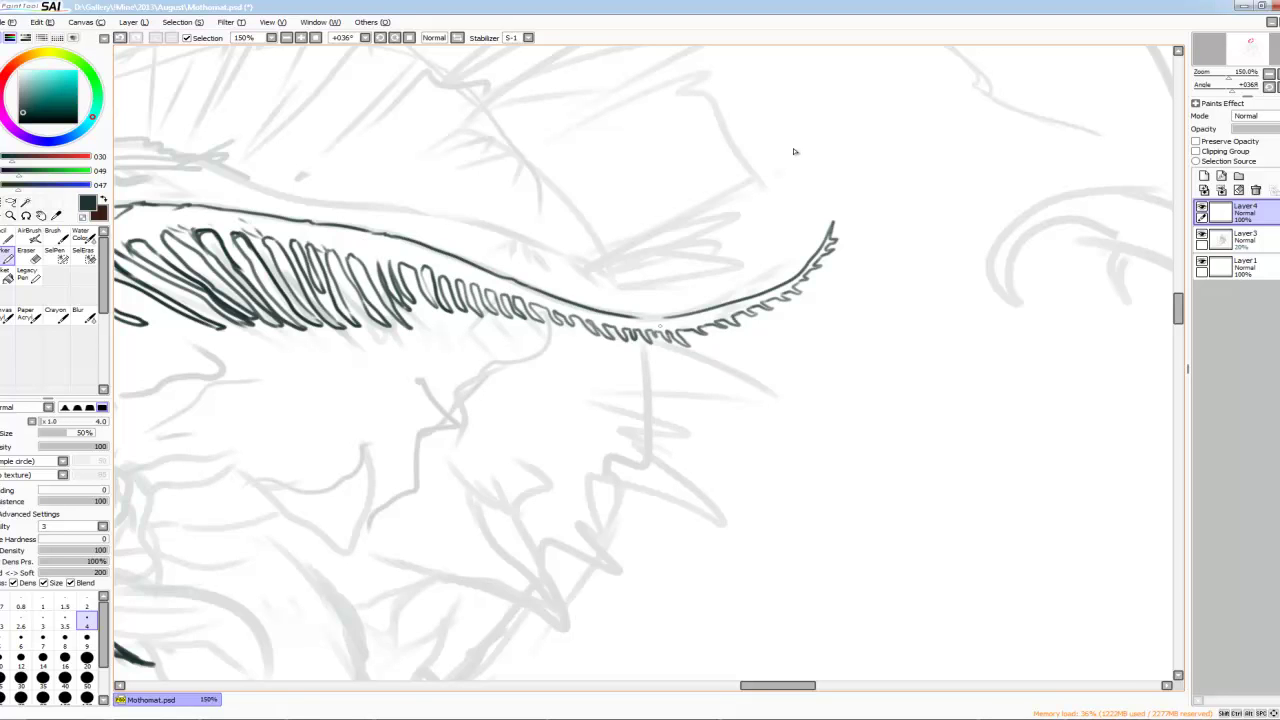
Step: Add fine texture strokes along the near antenna's stem with a smaller brush
scroll(794, 151, "down", 3)
scroll(793, 149, "up", 4)
left_click_drag(794, 149, 794, 151)
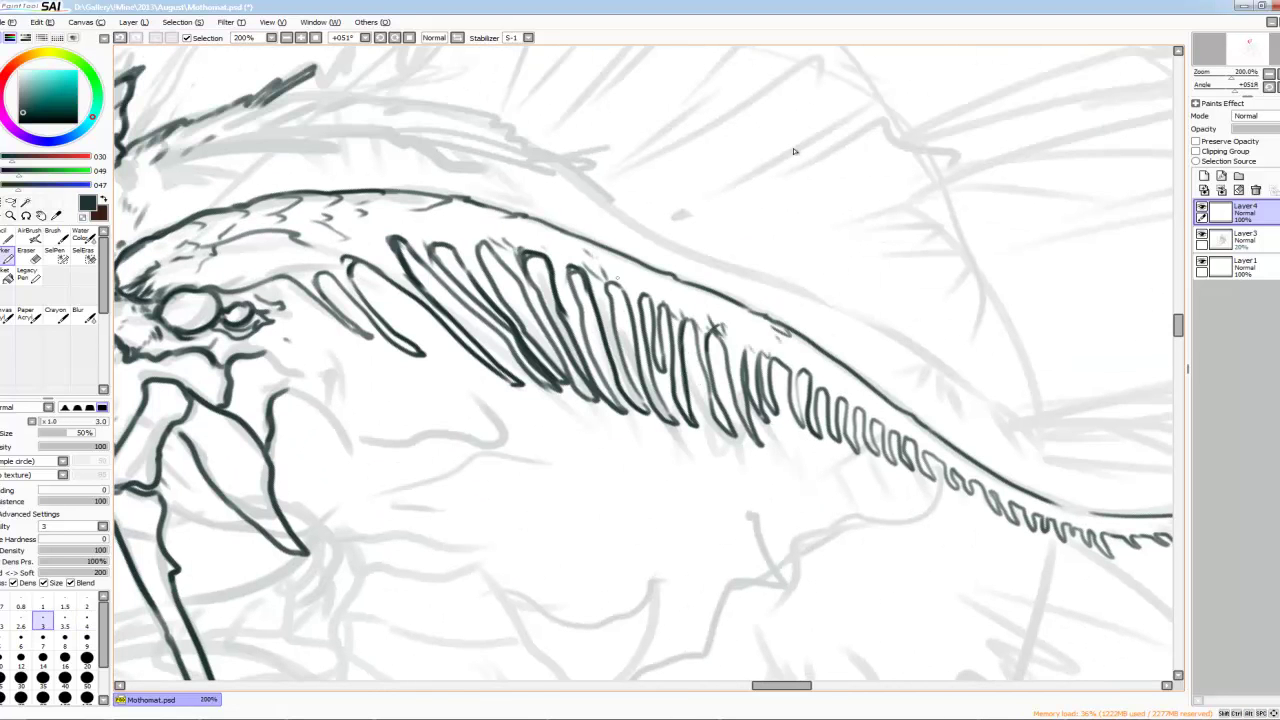
mouse_move(702, 346)
left_mouse_down()
mouse_move(716, 400)
mouse_move(790, 390)
mouse_move(850, 405)
mouse_move(880, 450)
mouse_move(966, 494)
left_mouse_up()
key("Home")
mouse_move(888, 292)
left_mouse_down()
mouse_move(976, 284)
mouse_move(822, 348)
left_mouse_up()
left_click_drag(954, 276, 980, 262)
mouse_move(1000, 218)
left_mouse_down()
mouse_move(1040, 162)
mouse_move(966, 266)
left_mouse_up()
left_click_drag(770, 342, 722, 386)
left_click_drag(740, 385, 900, 290)
Step: Refine the near antenna's comb teeth and stem with thinner detail lines
key("bracketleft")
key("bracketleft")
left_click_drag(700, 330, 512, 410)
left_click_drag(600, 450, 781, 255)
left_click_drag(672, 380, 580, 392)
scroll(444, 301, "down", 3)
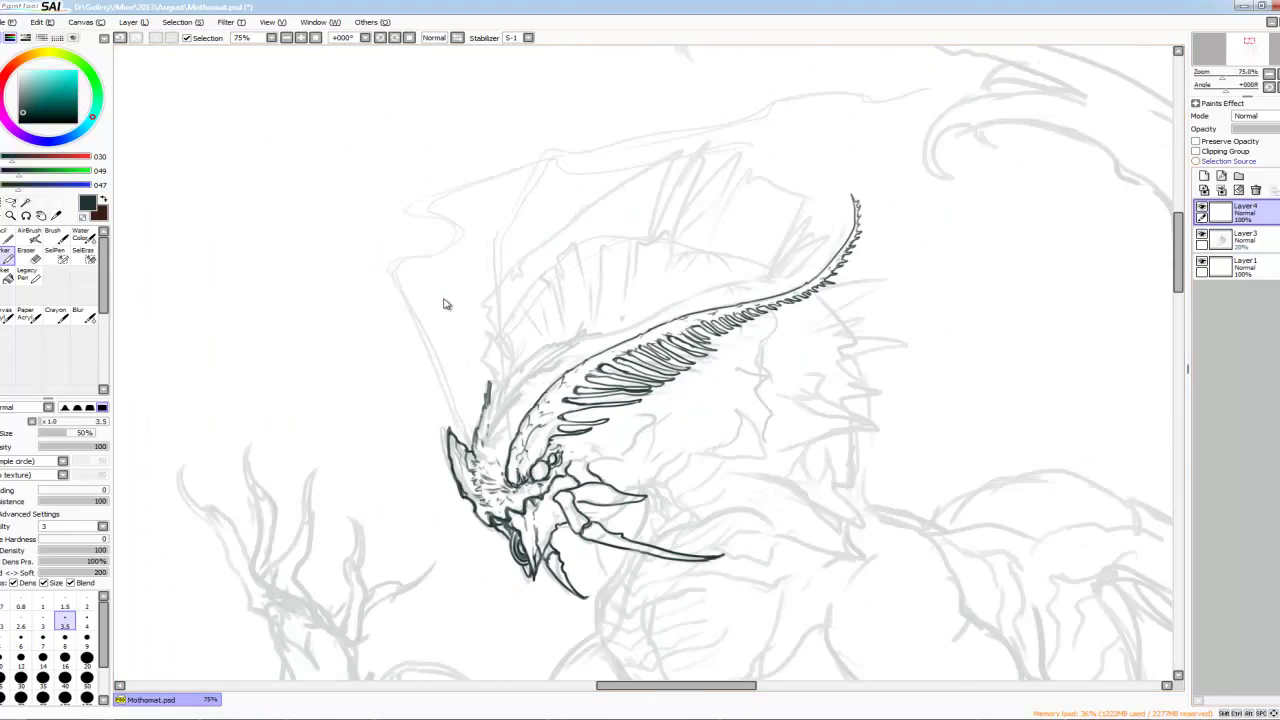
Step: Add a new layer and ink the first long fur tufts of the crest above the head with a size 6 brush
key("ctrl+shift+n")
key("bracketright")
key("bracketright")
left_click_drag(524, 340, 532, 364)
left_click_drag(518, 408, 538, 432)
left_click_drag(530, 436, 540, 454)
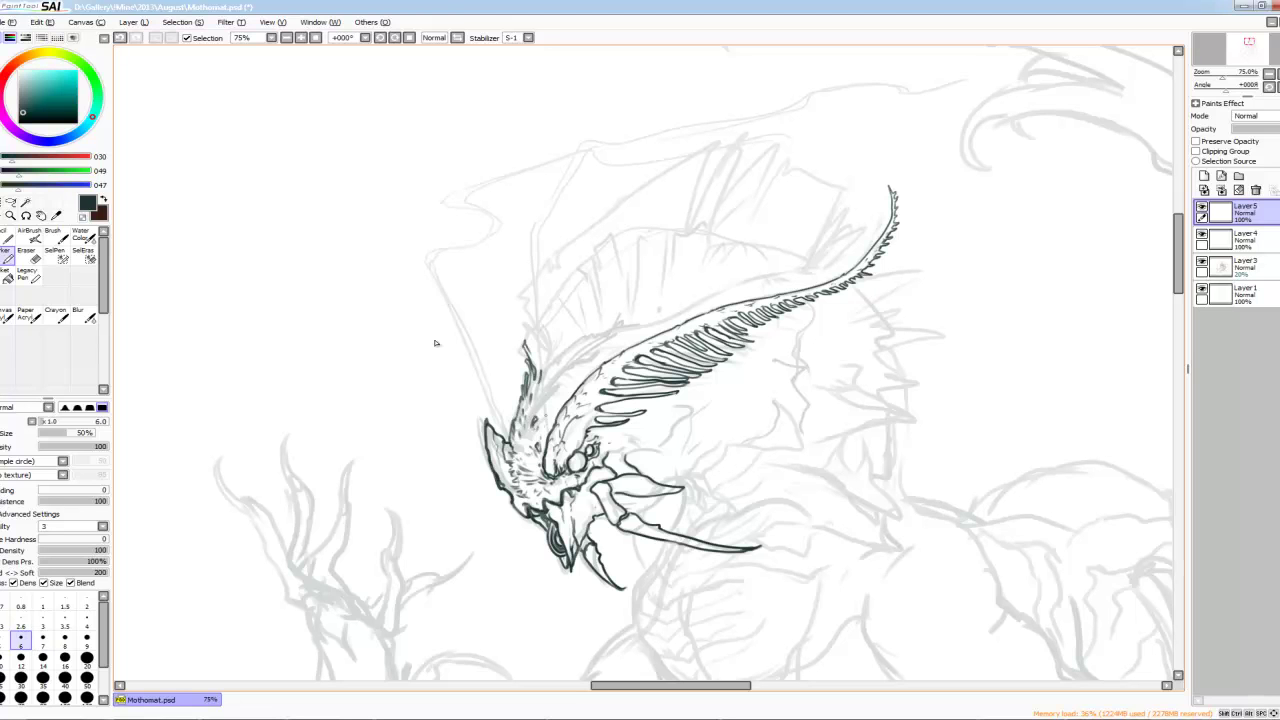
mouse_move(530, 366)
left_mouse_down()
mouse_move(523, 310)
mouse_move(546, 288)
left_mouse_up()
left_click_drag(578, 346, 592, 310)
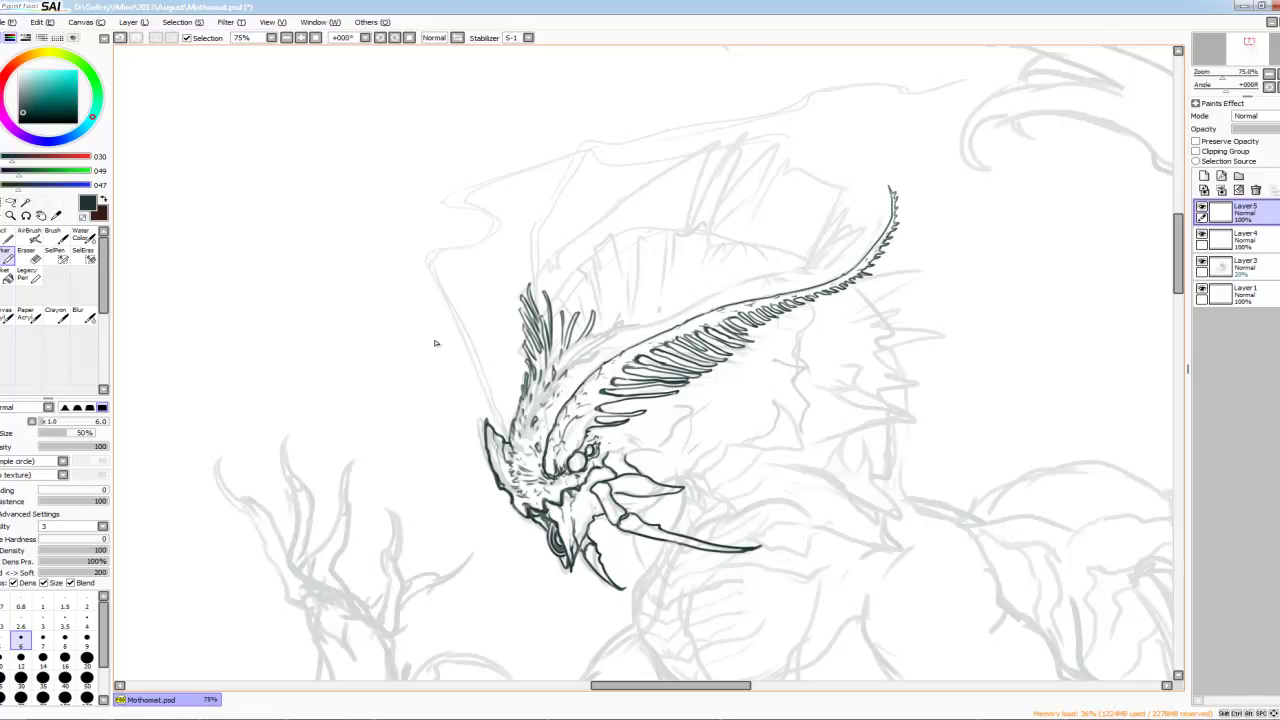
Step: Build up the front of the crest with overlapping fur strands rising from the first tufts
left_click_drag(528, 392, 524, 370)
key("bracketright")
left_click_drag(554, 304, 546, 266)
left_click_drag(566, 340, 556, 266)
mouse_move(578, 310)
left_mouse_down()
mouse_move(568, 240)
mouse_move(562, 252)
left_mouse_up()
mouse_move(574, 318)
left_mouse_down()
mouse_move(566, 264)
mouse_move(578, 302)
left_mouse_up()
key("ctrl+z")
Step: Extend the crest's outer row of fur strands up along the sketched outline
left_click_drag(582, 276, 584, 230)
left_click_drag(600, 302, 590, 242)
left_click_drag(628, 274, 620, 226)
left_click_drag(604, 332, 594, 272)
left_click_drag(632, 344, 612, 312)
left_click_drag(614, 240, 606, 210)
mouse_move(624, 236)
left_mouse_down()
mouse_move(614, 204)
mouse_move(648, 182)
left_mouse_up()
Step: Ink short fur tufts in the lower crest along the near antenna's upper edge
left_click_drag(640, 326, 622, 292)
mouse_move(622, 336)
left_mouse_down()
mouse_move(606, 300)
mouse_move(682, 308)
mouse_move(660, 324)
left_mouse_up()
key("bracketleft")
mouse_move(640, 320)
left_mouse_down()
mouse_move(628, 296)
mouse_move(581, 294)
left_mouse_up()
left_click_drag(608, 272, 594, 244)
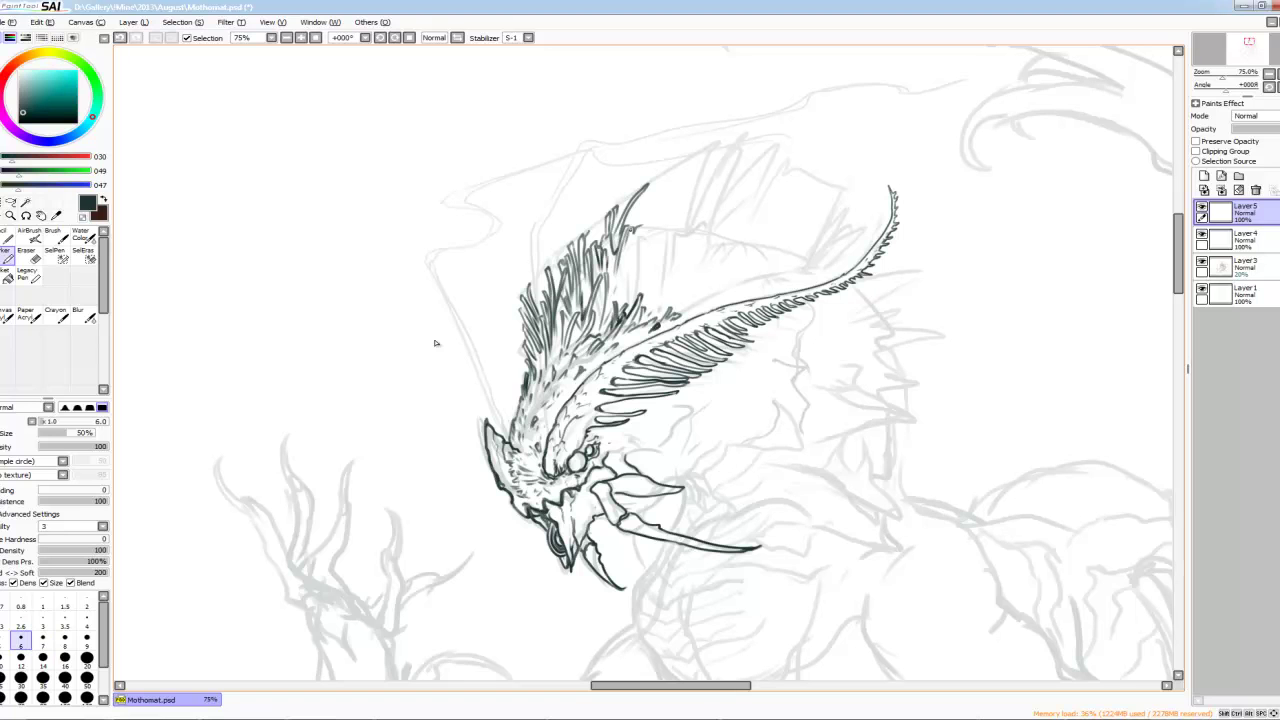
Step: Fill the middle of the crest with branching fur strands reaching toward the antenna's stem
left_click_drag(626, 298, 610, 270)
mouse_move(604, 316)
left_mouse_down()
mouse_move(598, 288)
mouse_move(682, 268)
mouse_move(662, 232)
left_mouse_up()
left_click_drag(674, 250, 696, 222)
left_click_drag(636, 304, 632, 246)
left_click_drag(672, 276, 664, 242)
left_click_drag(630, 292, 640, 248)
mouse_move(630, 300)
left_mouse_down()
mouse_move(648, 238)
mouse_move(644, 268)
left_mouse_up()
left_click_drag(680, 306, 700, 264)
left_click_drag(704, 302, 700, 292)
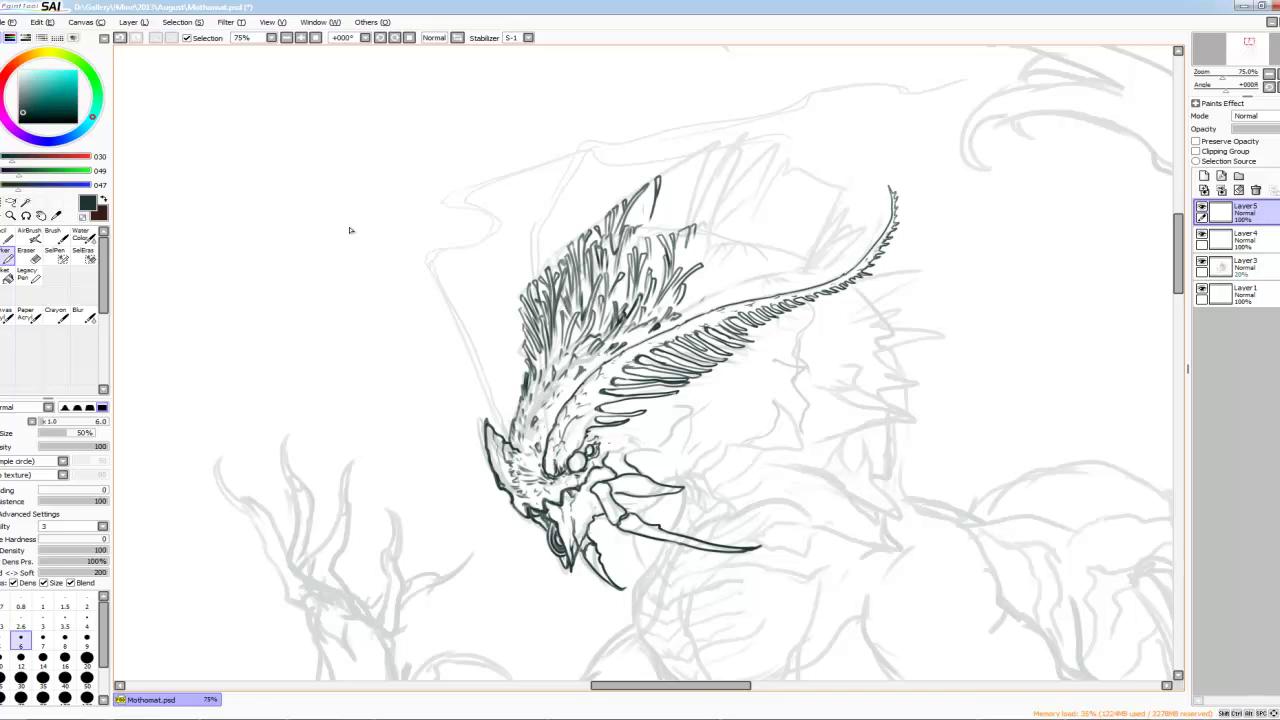
Step: Ink the long strands at the crest's upper peak and fill in the fur beneath them
left_click_drag(662, 204, 666, 172)
left_click_drag(670, 198, 710, 142)
left_click_drag(680, 210, 682, 178)
left_click_drag(666, 216, 676, 186)
left_click_drag(682, 192, 700, 170)
mouse_move(646, 216)
left_mouse_down()
mouse_move(650, 190)
mouse_move(728, 148)
left_mouse_up()
left_click_drag(696, 204, 722, 160)
left_click_drag(652, 258, 664, 212)
mouse_move(692, 224)
left_mouse_down()
mouse_move(708, 210)
mouse_move(676, 216)
left_mouse_up()
left_click_drag(680, 226, 736, 152)
left_click_drag(700, 400, 688, 394)
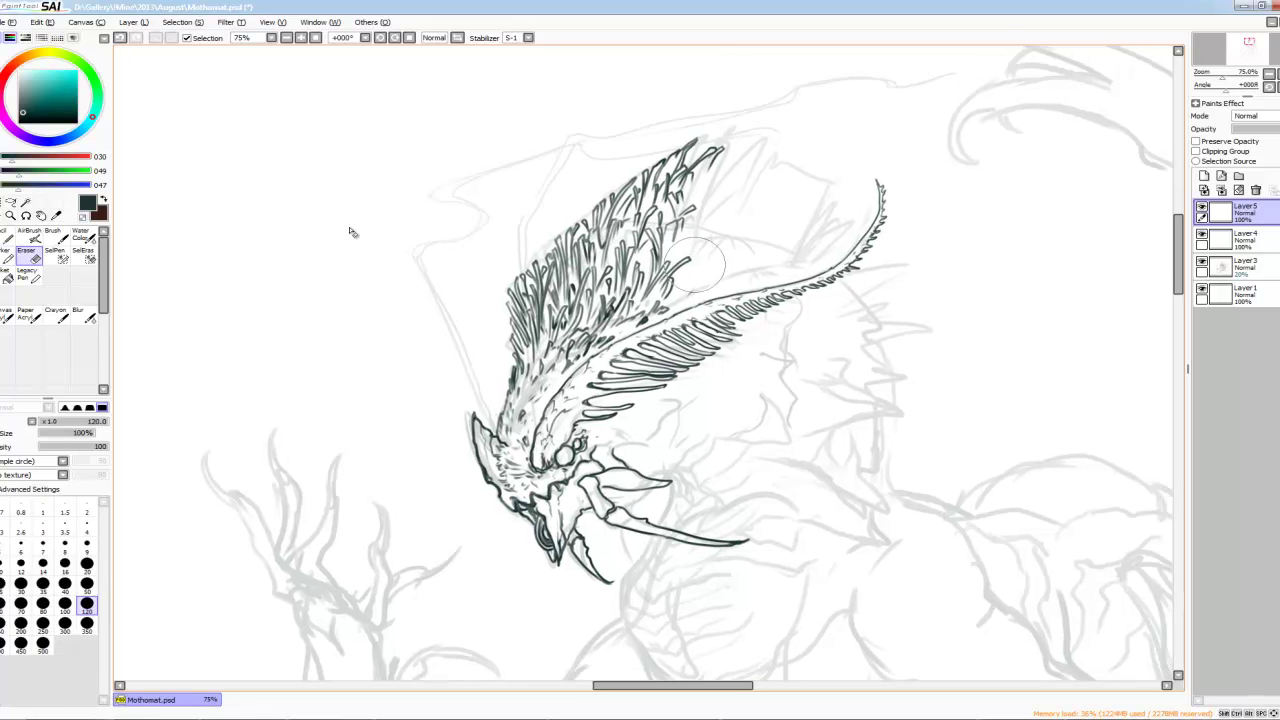
Step: Add small tuft marks on the crest's inner surface and continue the long strands beyond its peak
left_click_drag(672, 286, 682, 268)
left_click_drag(668, 292, 702, 260)
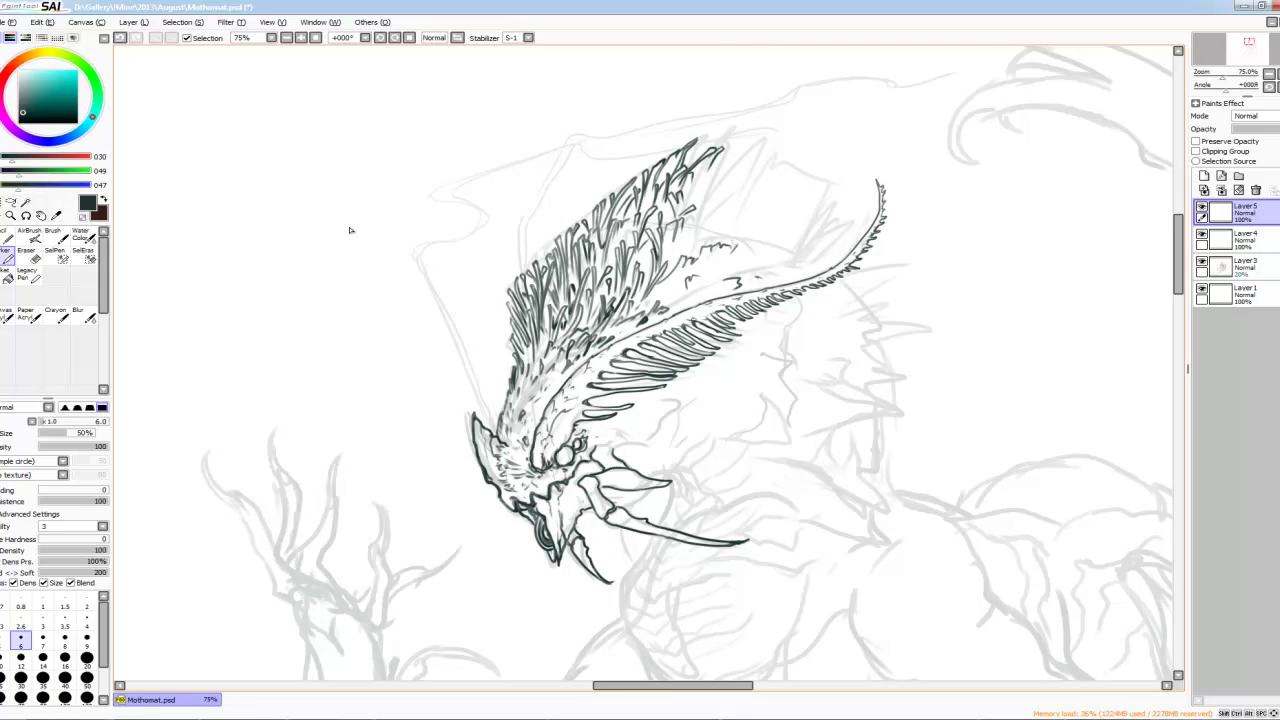
left_click_drag(704, 196, 724, 158)
left_click_drag(722, 188, 754, 142)
left_click_drag(726, 210, 758, 138)
left_click_drag(712, 222, 764, 162)
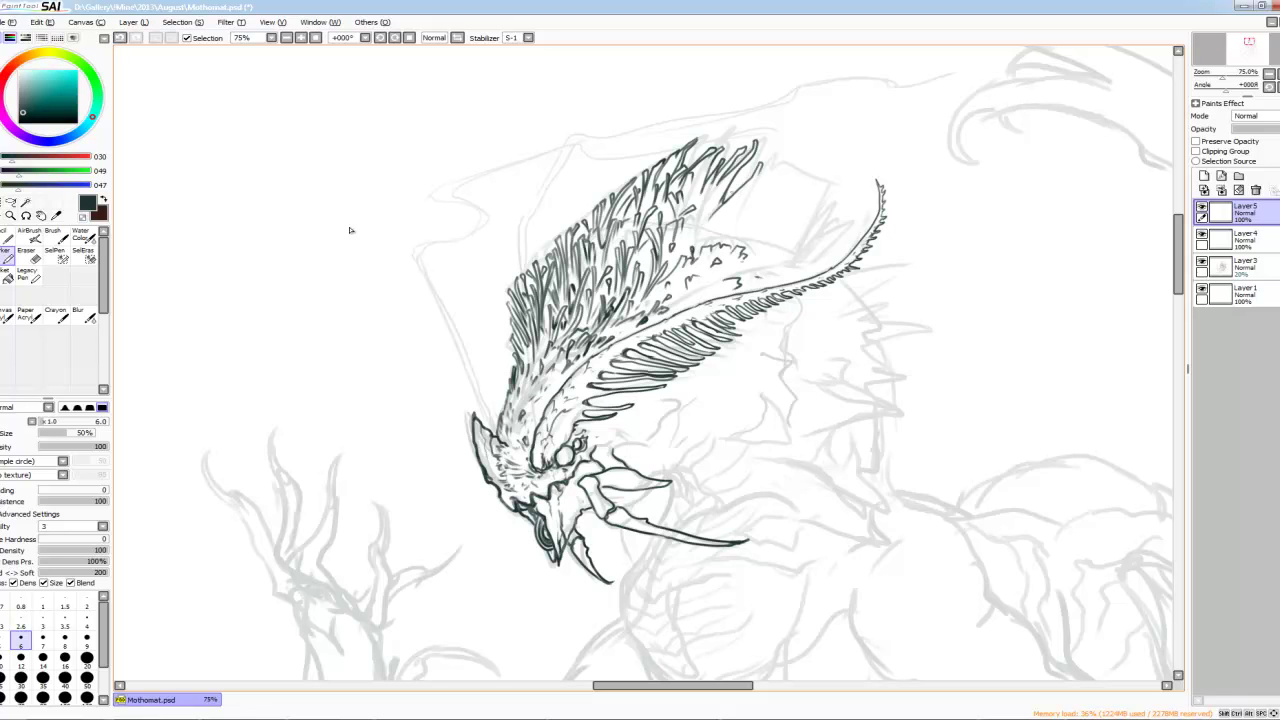
mouse_move(736, 214)
left_mouse_down()
mouse_move(756, 176)
mouse_move(780, 166)
left_mouse_up()
left_click_drag(778, 230, 798, 168)
Step: Continue the crest's rear fur strands down toward the near antenna's curled tip
scroll(715, 210, "down", 2)
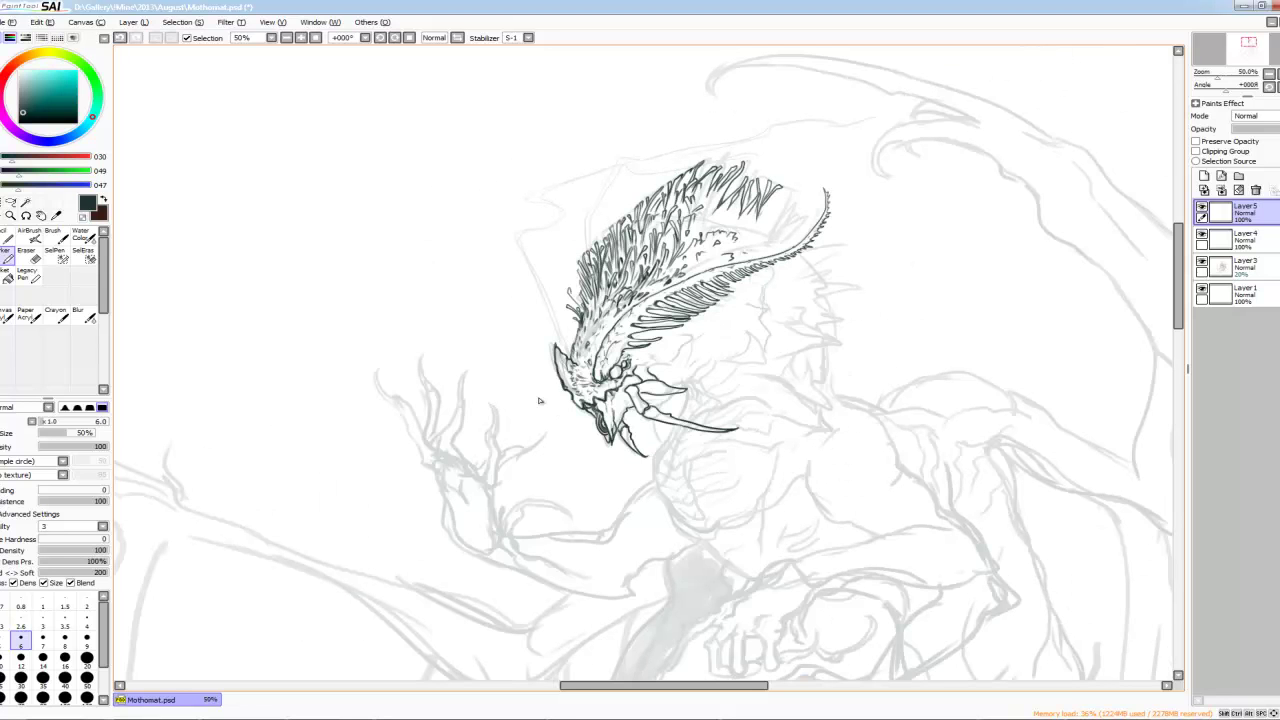
left_click_drag(766, 212, 786, 190)
mouse_move(770, 222)
left_mouse_down()
mouse_move(788, 196)
mouse_move(794, 214)
left_mouse_up()
mouse_move(782, 238)
left_mouse_down()
mouse_move(804, 220)
mouse_move(812, 236)
left_mouse_up()
scroll(538, 400, "up", 3)
left_click_drag(745, 252, 790, 218)
left_click_drag(688, 228, 750, 176)
Step: Thicken the crest's fur with extra strands and add loose tufts at its front edge and below the antenna's tip
scroll(538, 400, "up", 2)
left_click_drag(710, 254, 760, 206)
left_click_drag(678, 256, 706, 204)
left_click_drag(582, 238, 596, 208)
left_click_drag(610, 258, 606, 212)
left_click(65, 637)
left_click_drag(572, 314, 648, 284)
left_click_drag(538, 400, 738, 440)
key("]")
left_click_drag(536, 354, 530, 322)
left_click_drag(560, 438, 554, 386)
left_click_drag(534, 456, 528, 428)
scroll(542, 395, "down", 3)
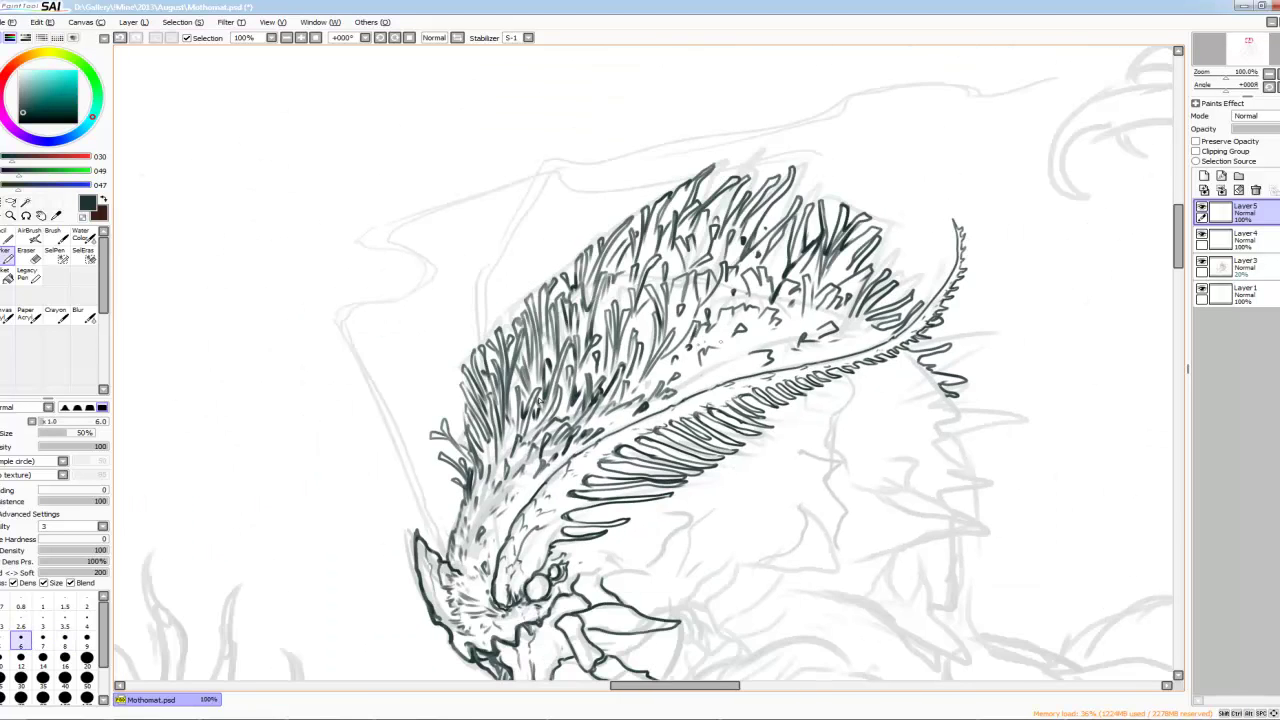
Step: Add another layer and ink the first jagged fold contours on the neck between the near antenna and the mandibles
scroll(544, 377, "up", 1)
key("[")
key("[")
key("[")
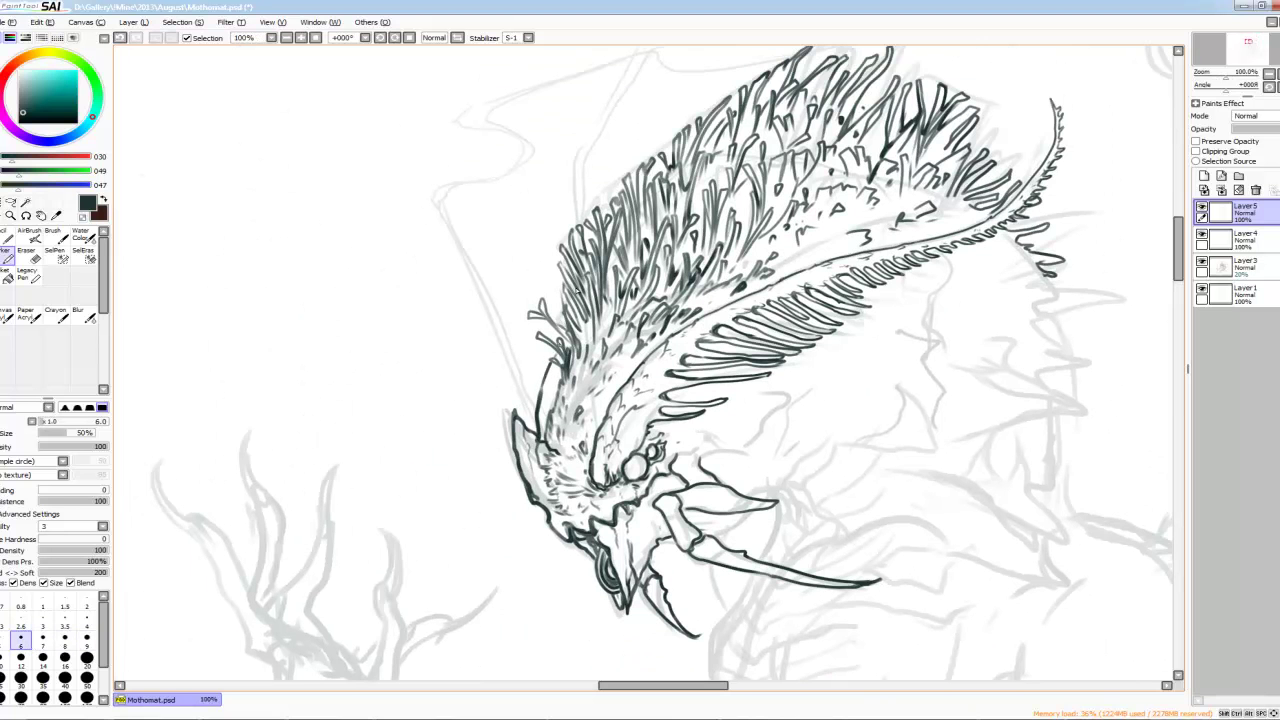
key("ctrl+shift+n")
scroll(578, 292, "down", 2)
scroll(726, 362, "up", 2)
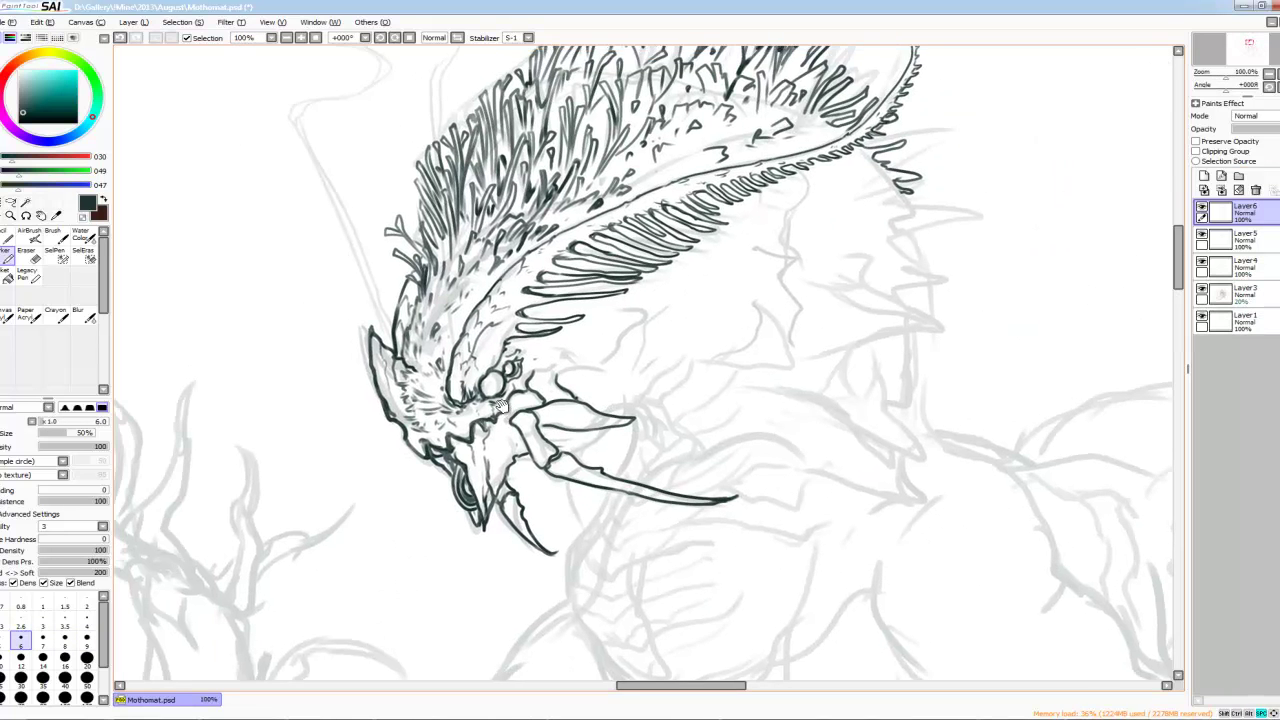
key("[")
key("]")
key("]")
left_click_drag(568, 386, 548, 392)
left_click_drag(618, 352, 596, 378)
mouse_move(648, 300)
left_mouse_down()
mouse_move(612, 356)
mouse_move(652, 310)
mouse_move(628, 362)
left_mouse_up()
scroll(650, 300, "up", 1)
scroll(650, 300, "down", 1)
key("[")
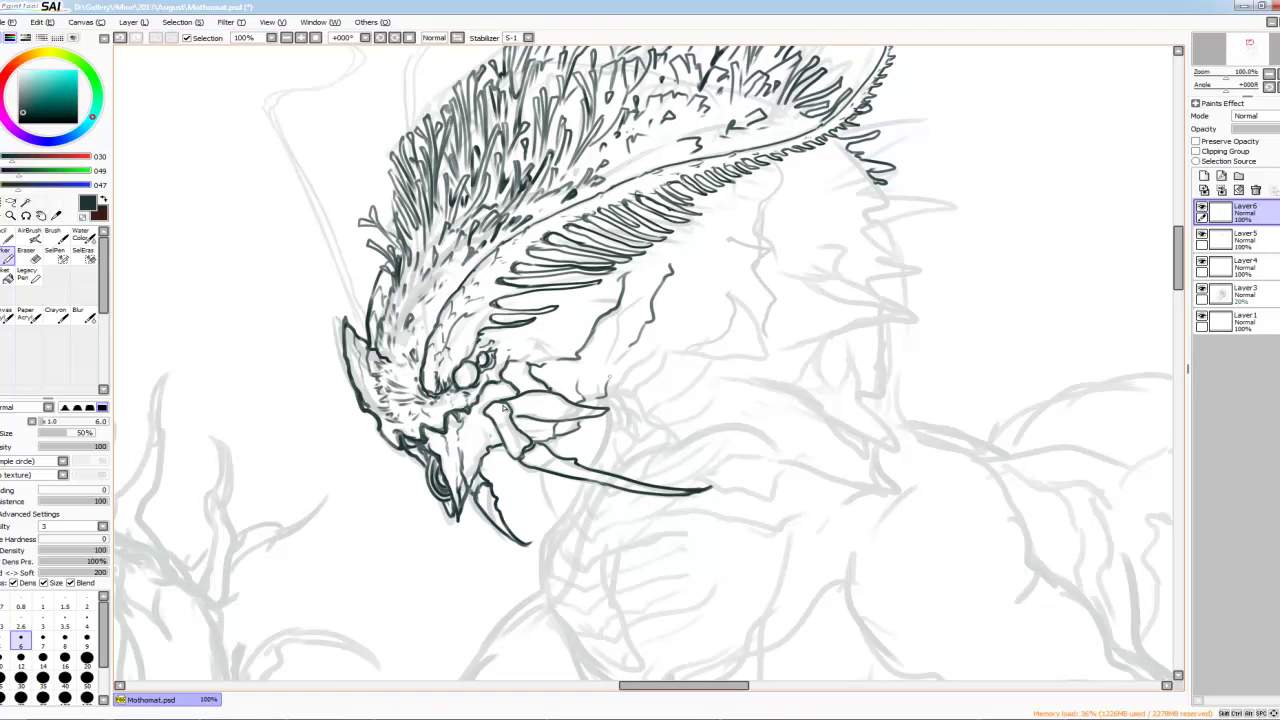
Step: Ink jagged folds and pointed spikes across the middle of the neck beneath the near antenna
scroll(505, 408, "down", 1)
scroll(672, 272, "up", 1)
left_click_drag(700, 300, 652, 336)
mouse_move(655, 322)
left_mouse_down()
mouse_move(726, 290)
mouse_move(666, 352)
left_mouse_up()
left_click_drag(668, 370, 594, 440)
left_click_drag(720, 300, 658, 314)
mouse_move(686, 326)
left_mouse_down()
mouse_move(703, 366)
mouse_move(736, 380)
left_mouse_up()
mouse_move(708, 382)
left_mouse_down()
mouse_move(792, 420)
mouse_move(668, 420)
mouse_move(660, 406)
left_mouse_up()
Step: Ink the neck's rear spike contours and the folds converging behind the mandibles
scroll(505, 408, "down", 1)
scroll(505, 408, "up", 1)
mouse_move(730, 304)
left_mouse_down()
mouse_move(772, 322)
mouse_move(774, 406)
left_mouse_up()
left_click_drag(600, 450, 633, 281)
left_click_drag(636, 354, 568, 396)
left_click_drag(646, 384, 560, 438)
left_click_drag(600, 450, 685, 445)
key("bracketleft")
key("bracketleft")
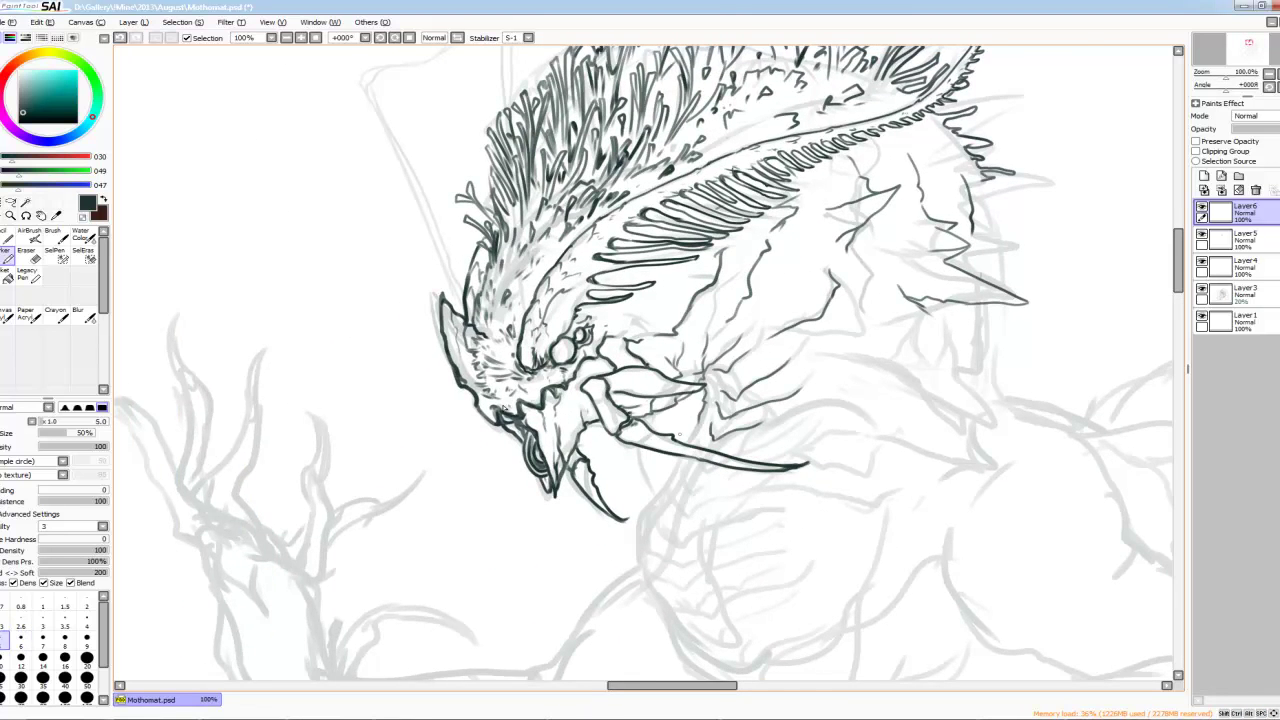
Step: Add smaller crease lines to the neck folds behind the eye and mandibles
scroll(718, 461, "up", 1)
key("bracketleft")
key("bracketright")
left_click_drag(507, 476, 509, 512)
left_click_drag(566, 362, 528, 418)
left_click_drag(554, 340, 540, 360)
key("bracketright")
left_click_drag(574, 274, 544, 300)
left_click_drag(515, 395, 502, 408)
mouse_move(653, 340)
left_mouse_down()
mouse_move(670, 390)
mouse_move(654, 406)
left_mouse_up()
Step: Strengthen the long neck fold contours running from the antenna's underside toward the mandible base
key("bracketright")
key("bracketright")
left_click_drag(748, 250, 684, 350)
left_click_drag(812, 136, 764, 216)
scroll(504, 408, "down", 1)
left_click_drag(708, 322, 656, 342)
left_click_drag(744, 286, 700, 288)
left_click_drag(742, 290, 608, 402)
key("bracketleft")
scroll(504, 408, "down", 2)
Step: Ink additional jagged edges on the neck's rear plates, redoing one stray stroke
scroll(504, 408, "up", 1)
left_click_drag(736, 230, 694, 240)
mouse_move(706, 246)
left_mouse_down()
mouse_move(690, 258)
mouse_move(698, 296)
left_mouse_up()
key("ctrl+z")
mouse_move(734, 294)
left_mouse_down()
mouse_move(696, 336)
mouse_move(674, 316)
left_mouse_up()
Step: Add a new layer and ink crease details on the neck folds and spikes along the neck's back edge
key("ctrl+shift+n")
scroll(504, 408, "up", 1)
left_click_drag(662, 395, 643, 404)
left_click_drag(699, 377, 674, 415)
left_click_drag(858, 382, 872, 383)
left_click_drag(826, 294, 852, 277)
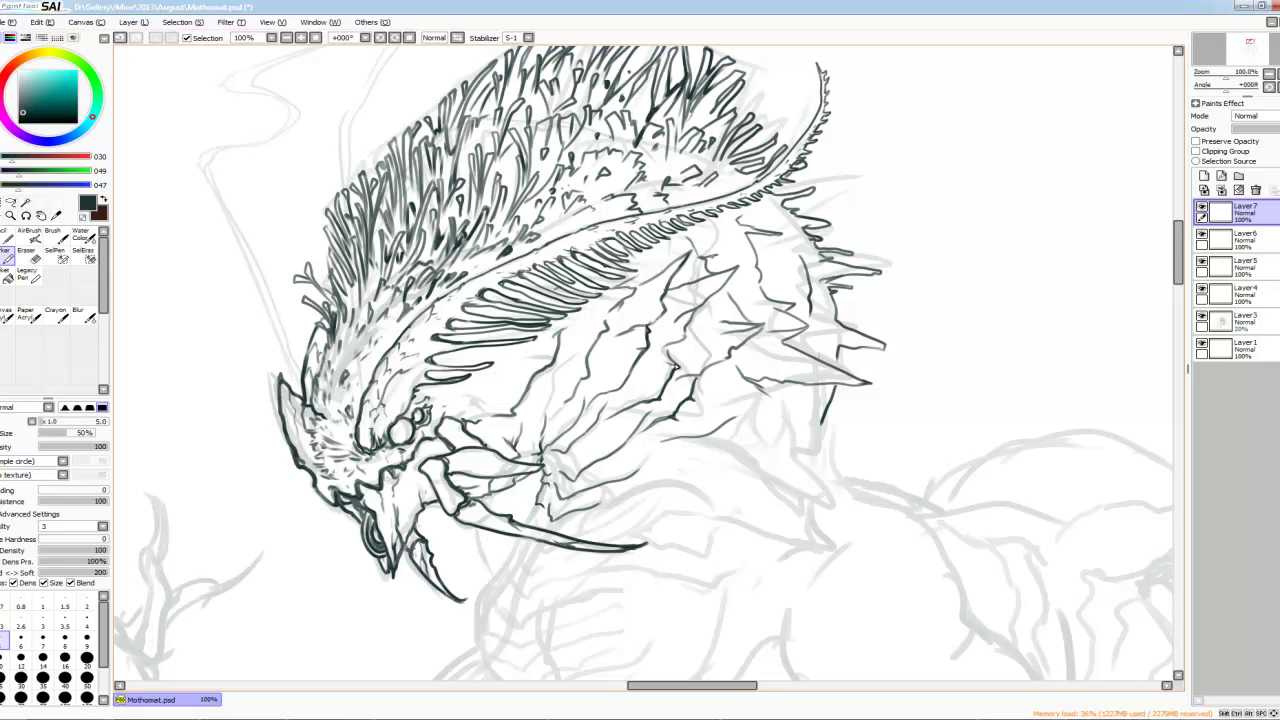
Step: Ink crack lines on the upper rear neck plates and the ragged lower edge of the collar
left_click_drag(777, 204, 757, 213)
left_click_drag(771, 284, 775, 300)
left_click_drag(766, 238, 776, 288)
left_click_drag(736, 436, 698, 443)
left_click_drag(774, 405, 732, 442)
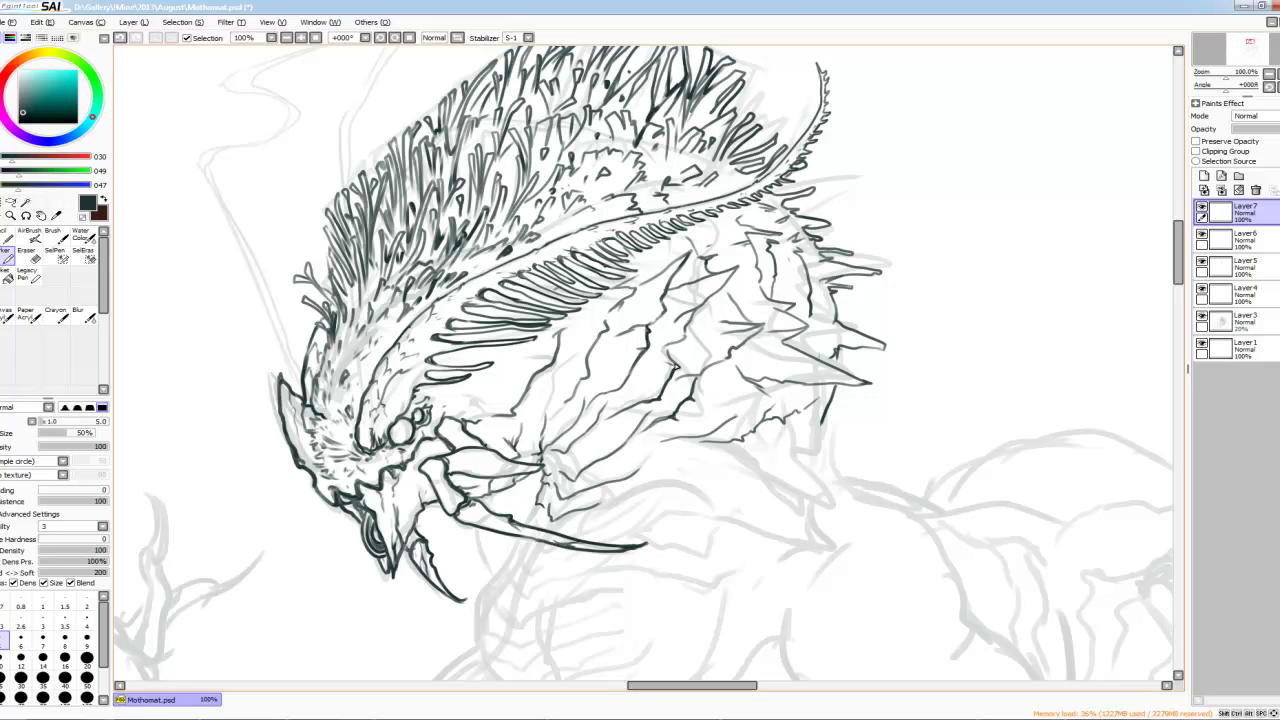
Step: Add fine creases to the neck folds behind the eye and ink the first throat folds above the long mandible
left_click_drag(622, 473, 676, 367)
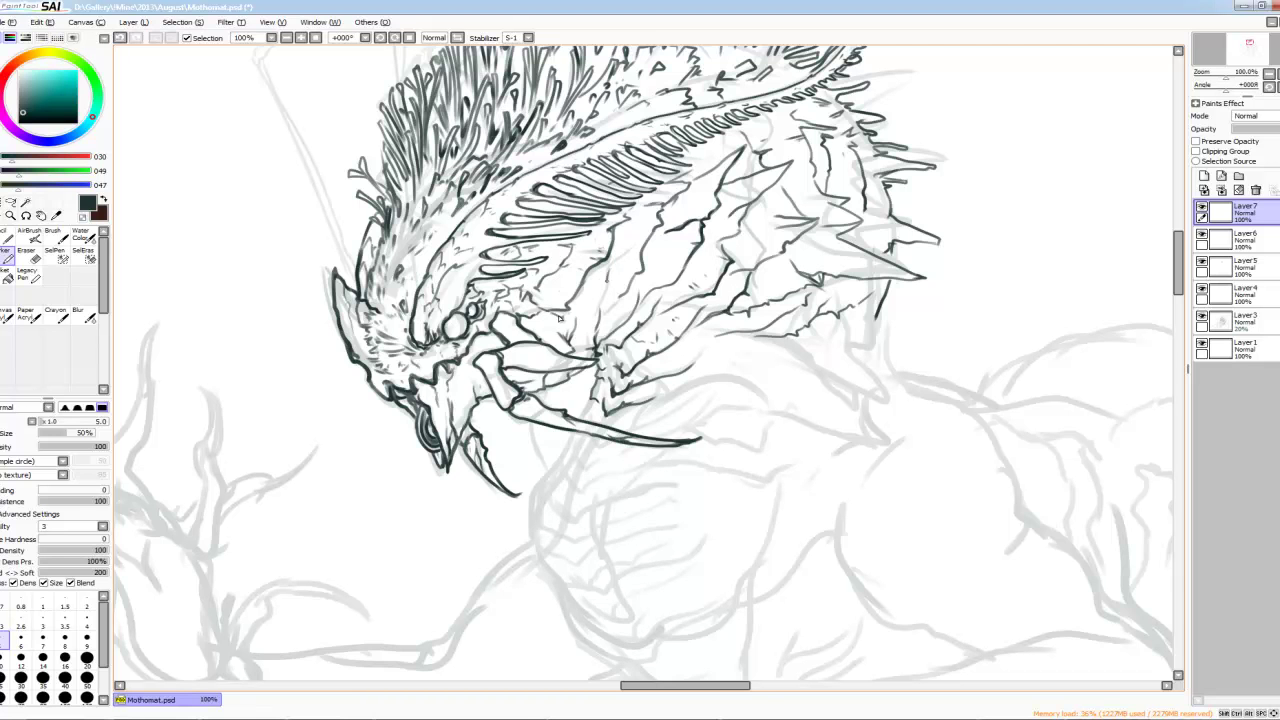
scroll(558, 317, "down", 3)
scroll(500, 265, "up", 3)
left_click_drag(672, 320, 708, 302)
left_click_drag(680, 296, 734, 274)
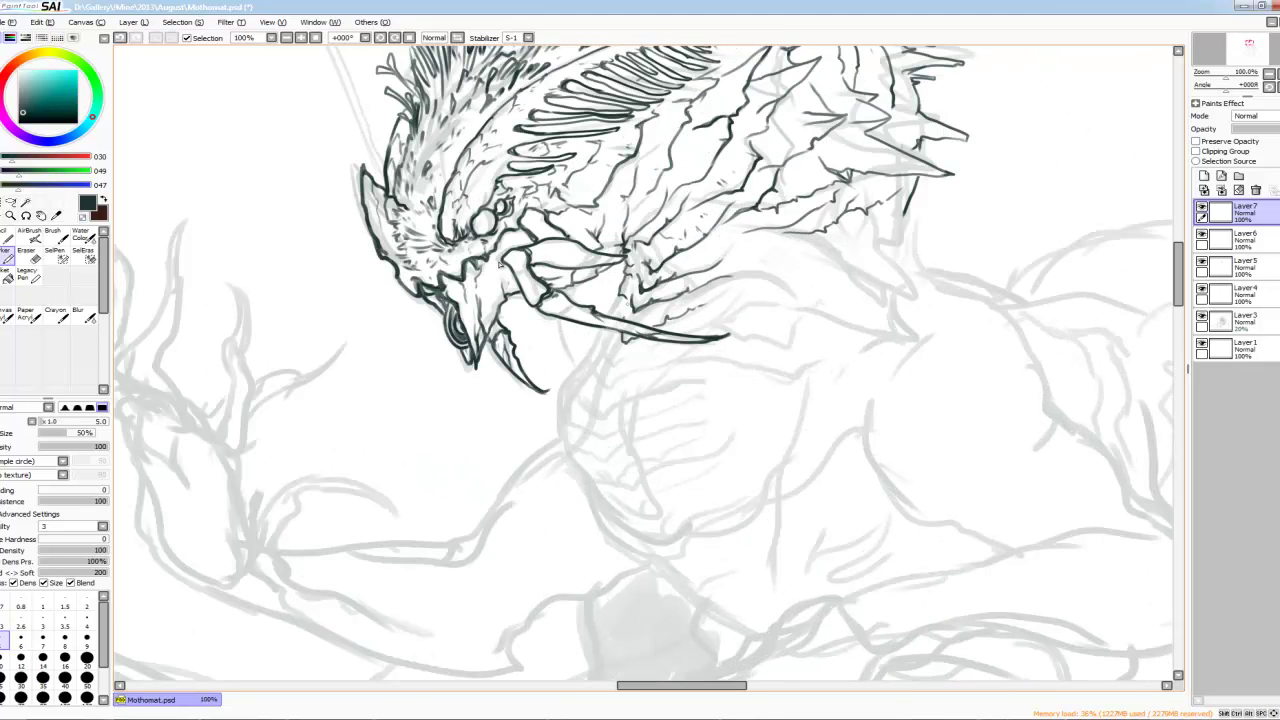
Step: Ink the jagged layered throat plates beneath the long mandible and the large pointed spike at the collar's lower rear
left_click_drag(608, 364, 640, 350)
mouse_move(640, 350)
left_mouse_down()
mouse_move(658, 290)
mouse_move(618, 286)
left_mouse_up()
mouse_move(614, 326)
left_mouse_down()
mouse_move(666, 314)
mouse_move(660, 286)
left_mouse_up()
left_click_drag(666, 286, 710, 254)
left_click_drag(644, 296, 766, 272)
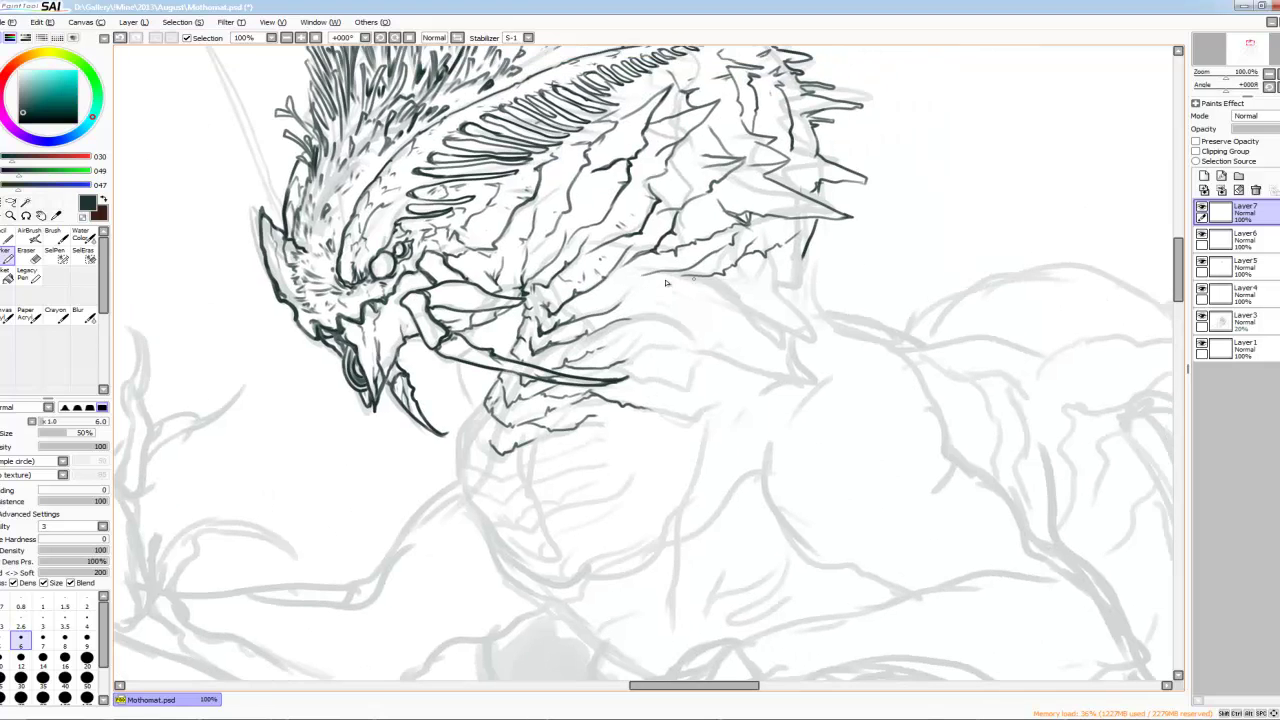
mouse_move(678, 298)
left_mouse_down()
mouse_move(744, 278)
mouse_move(804, 328)
left_mouse_up()
left_click_drag(772, 246, 778, 282)
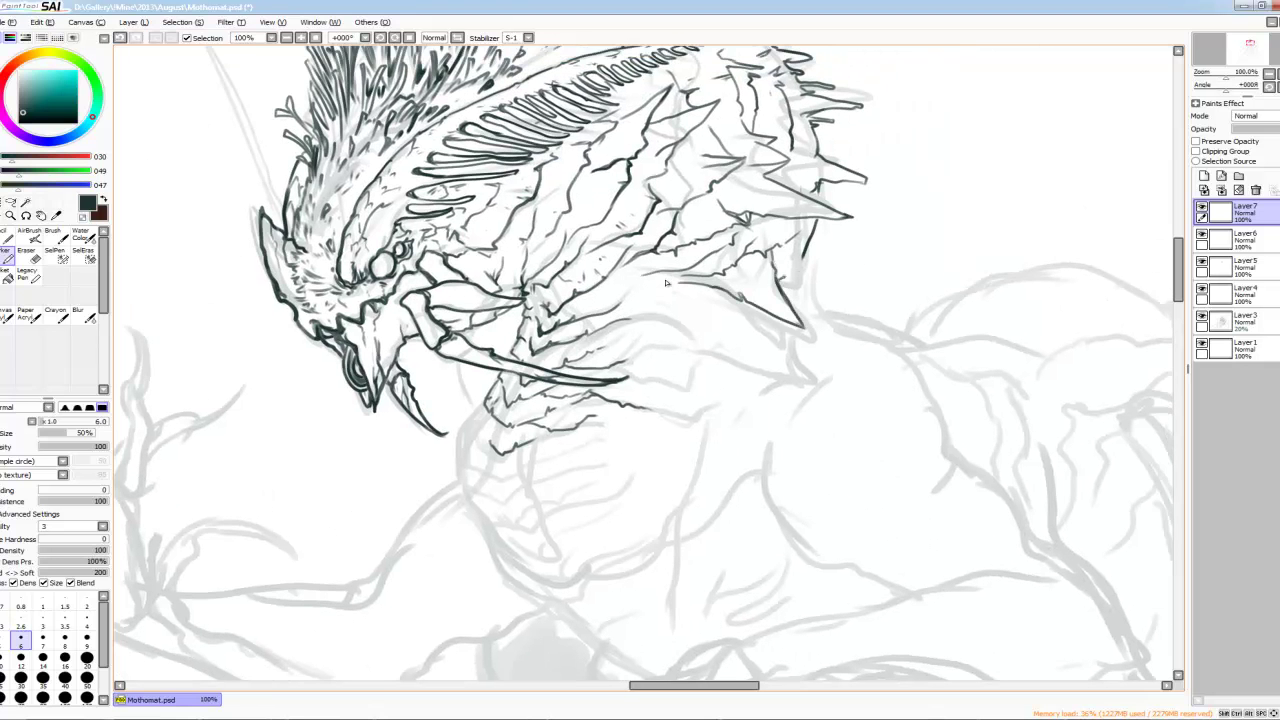
Step: Ink more jagged throat folds behind the long mandible, extending back toward the collar's lower spike
mouse_move(610, 298)
left_mouse_down()
mouse_move(666, 274)
mouse_move(654, 312)
left_mouse_up()
left_click_drag(650, 314, 706, 288)
mouse_move(602, 346)
left_mouse_down()
mouse_move(664, 316)
mouse_move(665, 283)
left_mouse_up()
left_click_drag(532, 354, 612, 368)
Step: Ink the rounded, cracked shoulder cap below the collar spike and the folds linking it to the throat
mouse_move(700, 440)
left_mouse_down()
mouse_move(874, 424)
mouse_move(874, 390)
left_mouse_up()
left_click_drag(818, 347, 814, 420)
mouse_move(738, 257)
left_mouse_down()
mouse_move(797, 296)
mouse_move(742, 380)
left_mouse_up()
mouse_move(704, 418)
left_mouse_down()
mouse_move(814, 352)
mouse_move(688, 396)
mouse_move(692, 446)
left_mouse_up()
left_click_drag(598, 322, 680, 328)
left_click_drag(728, 294, 742, 278)
mouse_move(680, 310)
left_mouse_down()
mouse_move(736, 322)
mouse_move(758, 312)
left_mouse_up()
left_click_drag(666, 283, 674, 293)
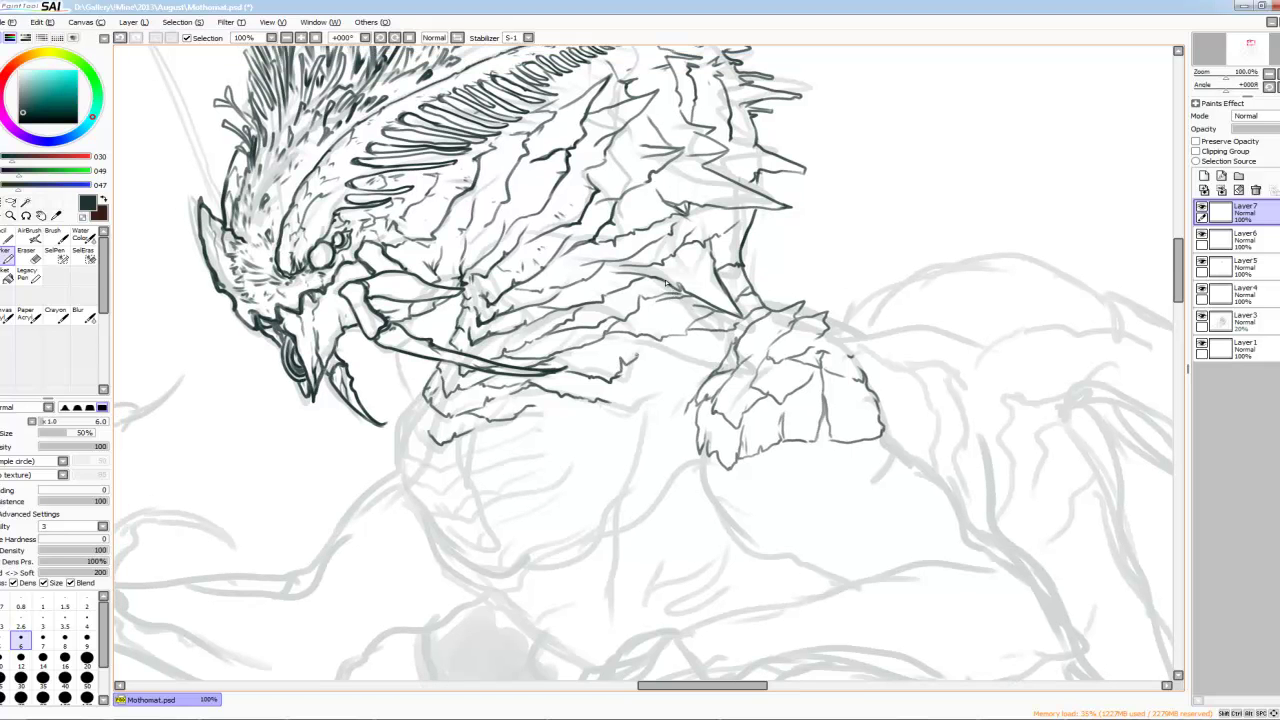
Step: Ink the upper arm's front contour and the wavy skin folds beneath the shoulder cap
left_click_drag(702, 492, 872, 448)
left_click_drag(700, 400, 638, 268)
mouse_move(640, 344)
left_mouse_down()
mouse_move(660, 380)
mouse_move(756, 358)
left_mouse_up()
left_click_drag(656, 378, 714, 408)
left_click_drag(710, 400, 768, 374)
left_click_drag(680, 404, 818, 390)
mouse_move(766, 420)
left_mouse_down()
mouse_move(836, 370)
mouse_move(754, 354)
left_mouse_up()
mouse_move(798, 332)
left_mouse_down()
mouse_move(772, 374)
mouse_move(810, 368)
left_mouse_up()
left_click_drag(818, 344, 806, 372)
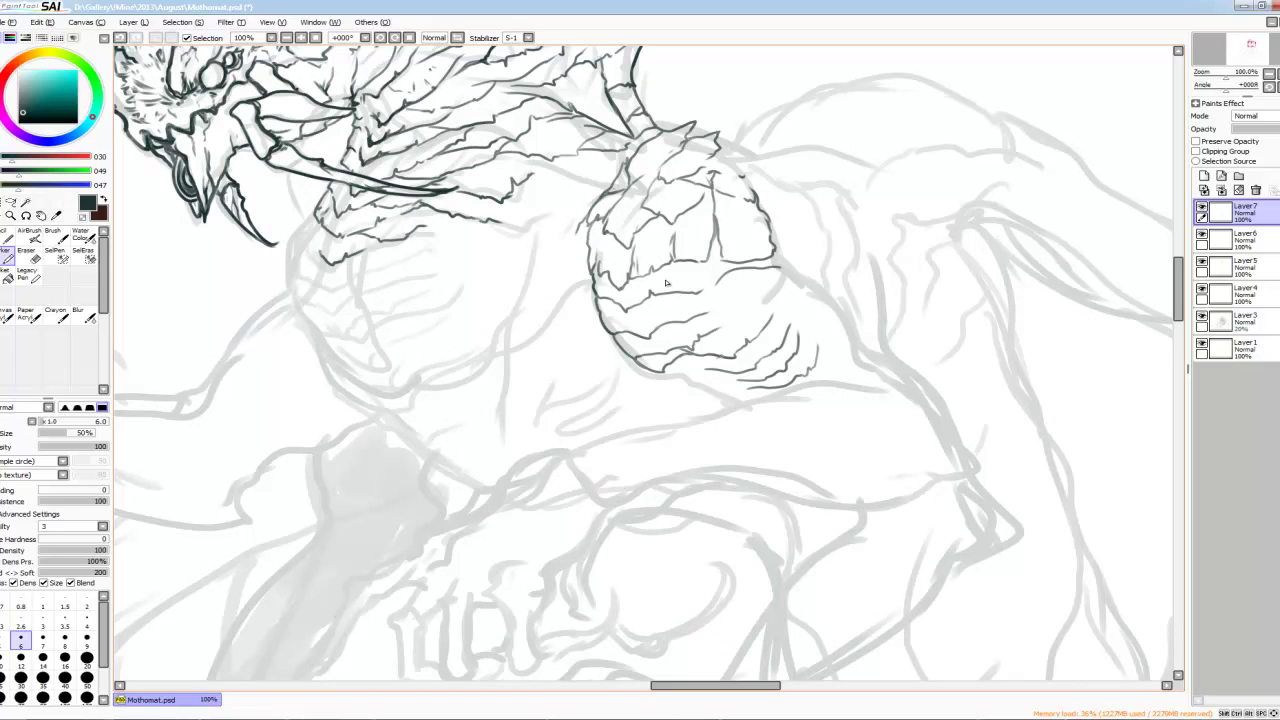
Step: Continue the wavy folds down the upper arm and ink the pointed elbow with the start of the forearm
left_click_drag(716, 400, 744, 392)
mouse_move(688, 328)
left_mouse_down()
mouse_move(746, 314)
mouse_move(772, 286)
left_mouse_up()
mouse_move(672, 304)
left_mouse_down()
mouse_move(768, 274)
mouse_move(822, 290)
left_mouse_up()
mouse_move(818, 296)
left_mouse_down()
mouse_move(774, 318)
mouse_move(852, 325)
left_mouse_up()
left_click_drag(850, 328, 800, 332)
mouse_move(816, 362)
left_mouse_down()
mouse_move(878, 348)
mouse_move(902, 372)
left_mouse_up()
mouse_move(826, 380)
left_mouse_down()
mouse_move(852, 358)
mouse_move(932, 406)
mouse_move(980, 456)
mouse_move(906, 474)
mouse_move(976, 458)
mouse_move(878, 390)
mouse_move(776, 390)
left_mouse_up()
left_click_drag(858, 426, 718, 412)
scroll(665, 283, "down", 3)
scroll(665, 283, "up", 2)
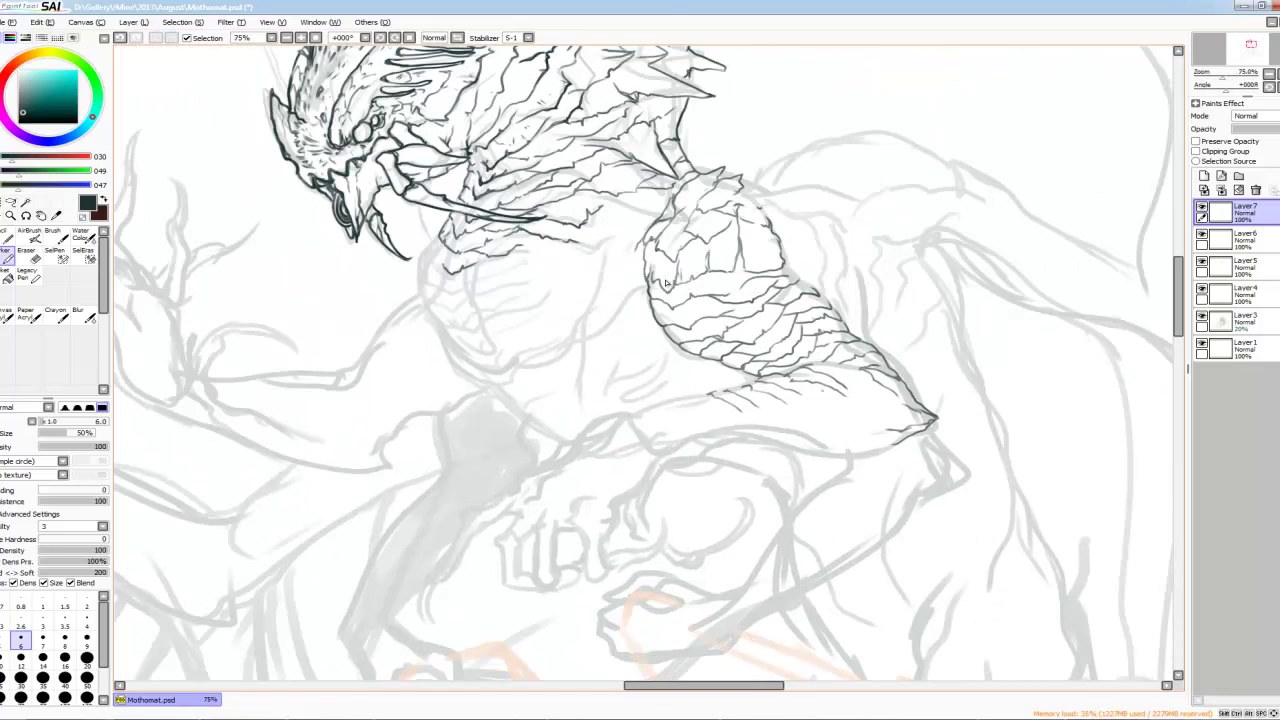
Step: Fill the forearm with curved wrinkle lines from the elbow to the wrist
mouse_move(766, 394)
left_mouse_down()
mouse_move(796, 442)
mouse_move(772, 442)
left_mouse_up()
mouse_move(840, 384)
left_mouse_down()
mouse_move(870, 432)
mouse_move(880, 422)
left_mouse_up()
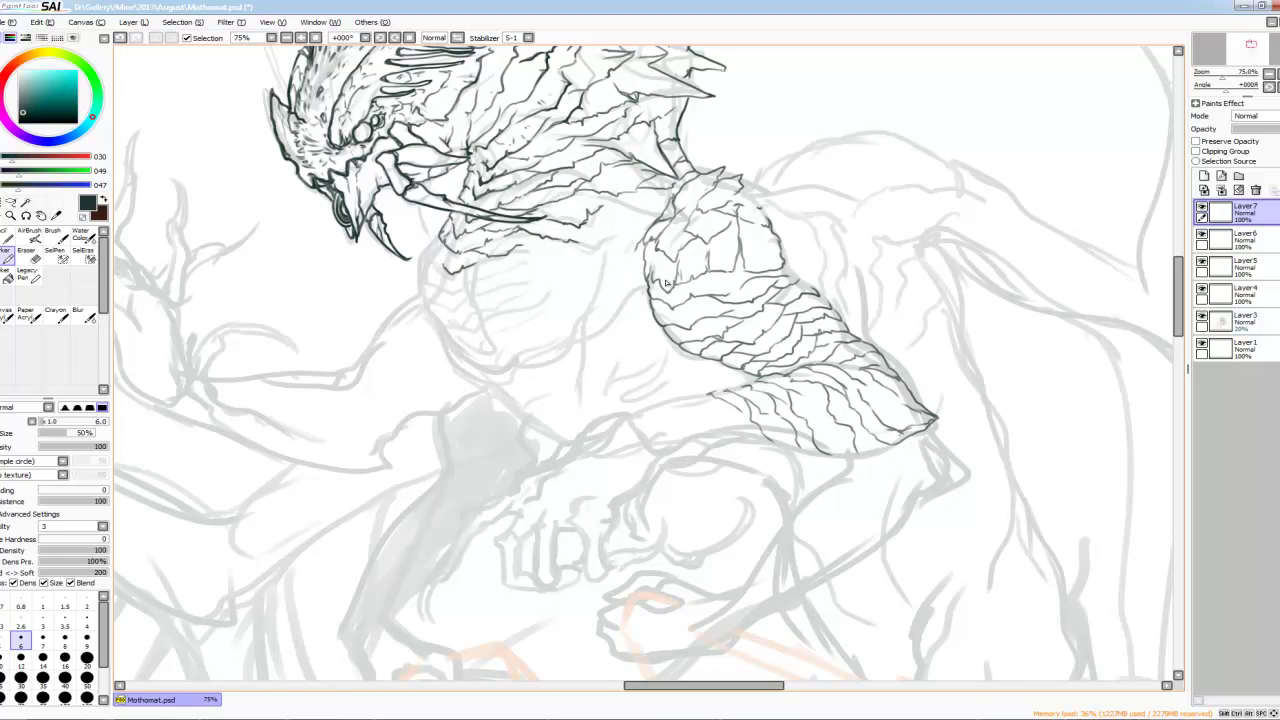
scroll(665, 283, "down", 2)
scroll(665, 283, "up", 3)
left_click_drag(740, 332, 712, 360)
mouse_move(745, 345)
left_mouse_down()
mouse_move(762, 372)
mouse_move(778, 368)
mouse_move(836, 308)
mouse_move(824, 350)
left_mouse_up()
left_click_drag(882, 324, 886, 330)
left_click_drag(880, 326, 892, 350)
mouse_move(848, 320)
left_mouse_down()
mouse_move(866, 336)
mouse_move(830, 380)
left_mouse_up()
Step: Ink the wrist, the front edge of the hand and the outline of its first bent finger
left_click_drag(665, 283, 711, 253)
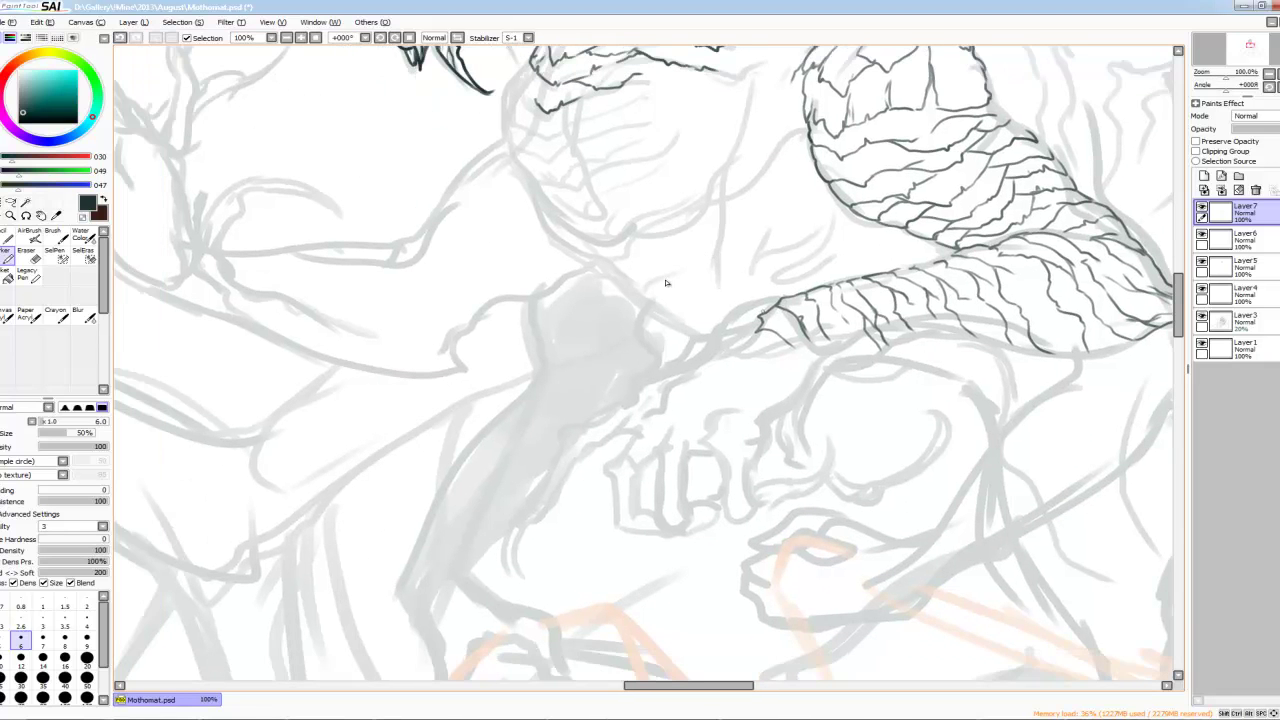
left_click_drag(782, 296, 740, 318)
left_click_drag(742, 314, 726, 330)
mouse_move(764, 314)
left_mouse_down()
mouse_move(648, 412)
mouse_move(610, 466)
mouse_move(612, 492)
left_mouse_up()
left_click_drag(636, 456, 642, 520)
mouse_move(612, 492)
left_mouse_down()
mouse_move(650, 530)
mouse_move(656, 514)
left_mouse_up()
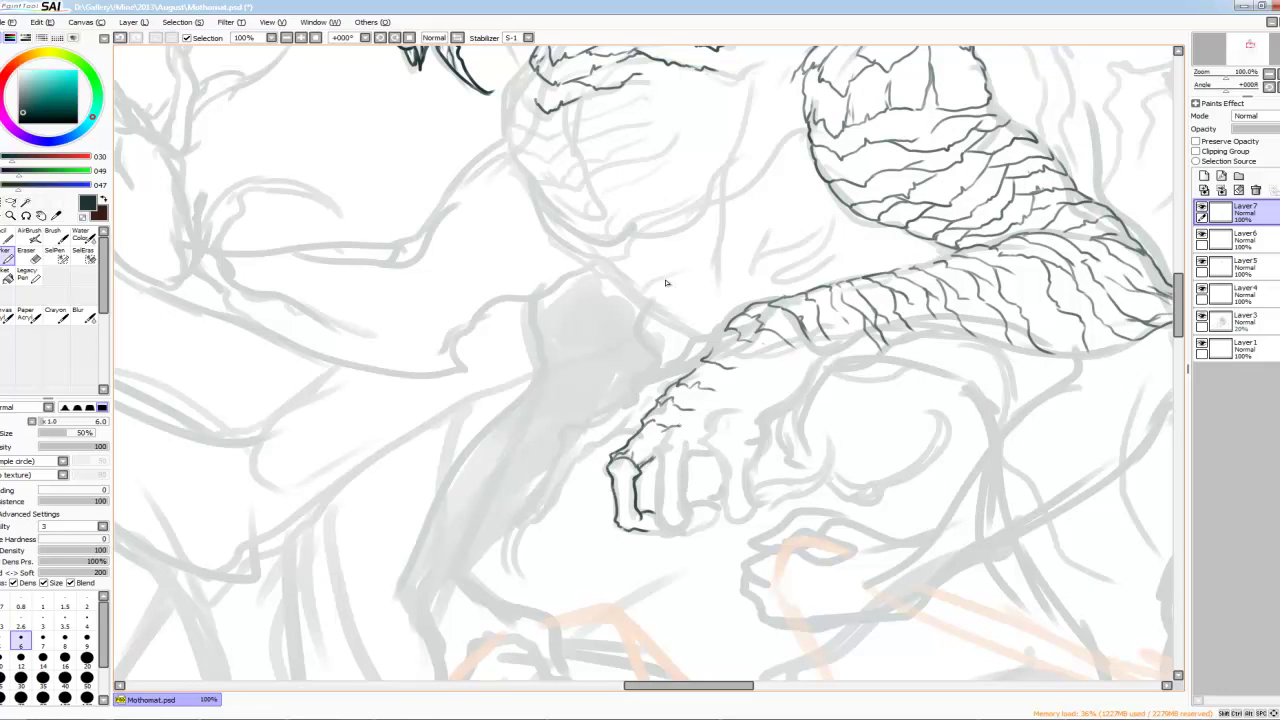
Step: Ink the remaining bent fingers of the hand with their knuckles and tips, undoing stray strokes
left_click_drag(655, 458, 656, 500)
left_click_drag(686, 448, 674, 530)
left_click_drag(686, 496, 716, 530)
key("ctrl+z")
left_click_drag(660, 476, 696, 450)
left_click_drag(640, 360, 634, 338)
mouse_move(654, 458)
left_mouse_down()
mouse_move(712, 460)
mouse_move(706, 522)
left_mouse_up()
left_click_drag(668, 486, 678, 530)
left_click_drag(640, 360, 601, 375)
left_click_drag(660, 520, 740, 504)
key("ctrl+z")
left_click_drag(748, 476, 740, 506)
Step: Ink the knuckle creases, the rear edge of the hand and the curved claw beside the bent fingers
left_click_drag(706, 424, 666, 476)
left_click_drag(730, 392, 714, 414)
left_click_drag(800, 372, 830, 358)
key("ctrl+z")
mouse_move(754, 388)
left_mouse_down()
mouse_move(804, 370)
mouse_move(830, 338)
left_mouse_up()
left_click_drag(724, 392, 760, 368)
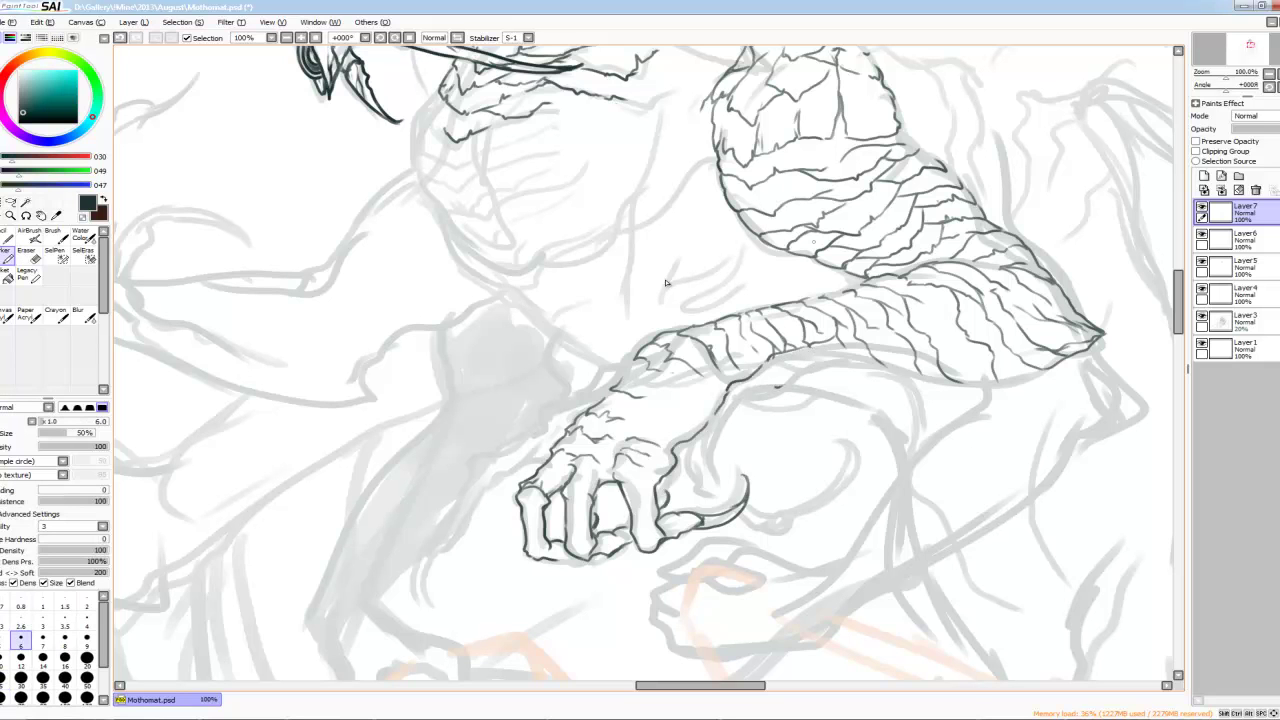
Step: Ink the clawed digit behind the hand and the forearm's lower contour up to the elbow
mouse_move(836, 336)
left_mouse_down()
mouse_move(726, 390)
mouse_move(742, 384)
mouse_move(706, 494)
left_mouse_up()
mouse_move(694, 448)
left_mouse_down()
mouse_move(684, 498)
mouse_move(726, 512)
mouse_move(760, 546)
mouse_move(832, 520)
mouse_move(836, 504)
left_mouse_up()
key("e")
key("n")
left_click_drag(782, 356, 1032, 382)
left_click_drag(716, 425, 704, 453)
left_click_drag(714, 477, 702, 493)
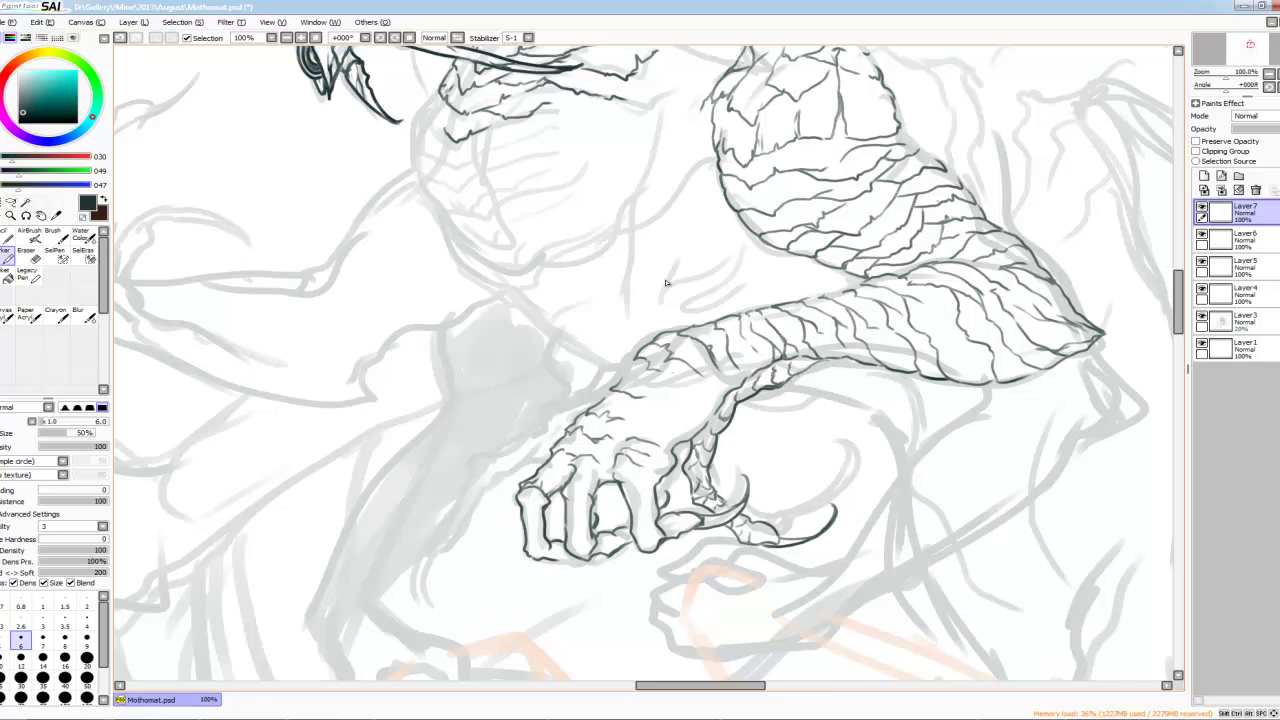
Step: Ink the outstretched front finger with its long curved claw, undoing stray strokes
left_click_drag(665, 283, 805, 203)
mouse_move(704, 326)
left_mouse_down()
mouse_move(642, 371)
mouse_move(610, 382)
left_mouse_up()
left_click_drag(688, 378, 580, 440)
left_click_drag(665, 283, 687, 231)
left_click_drag(608, 448, 576, 482)
key("ctrl+z")
mouse_move(582, 438)
left_mouse_down()
mouse_move(526, 514)
mouse_move(624, 400)
left_mouse_up()
key("ctrl+z")
key("ctrl+z")
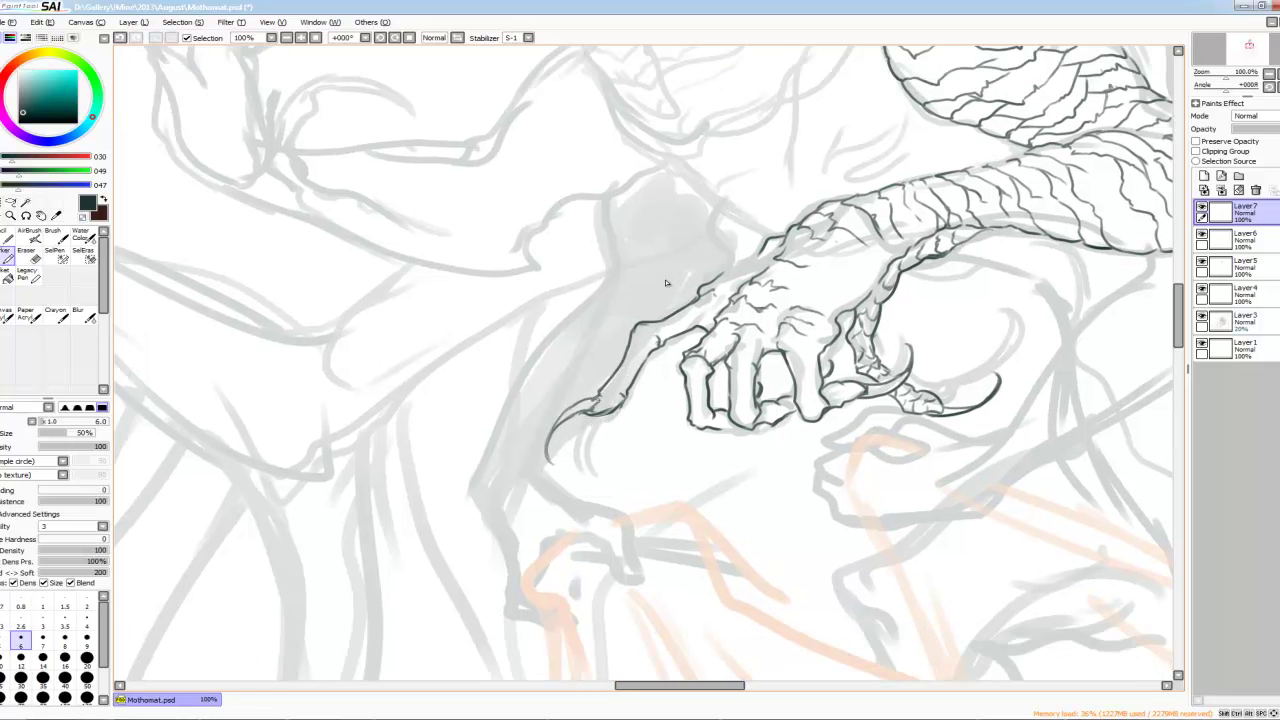
scroll(665, 283, "down", 2)
scroll(665, 283, "up", 2)
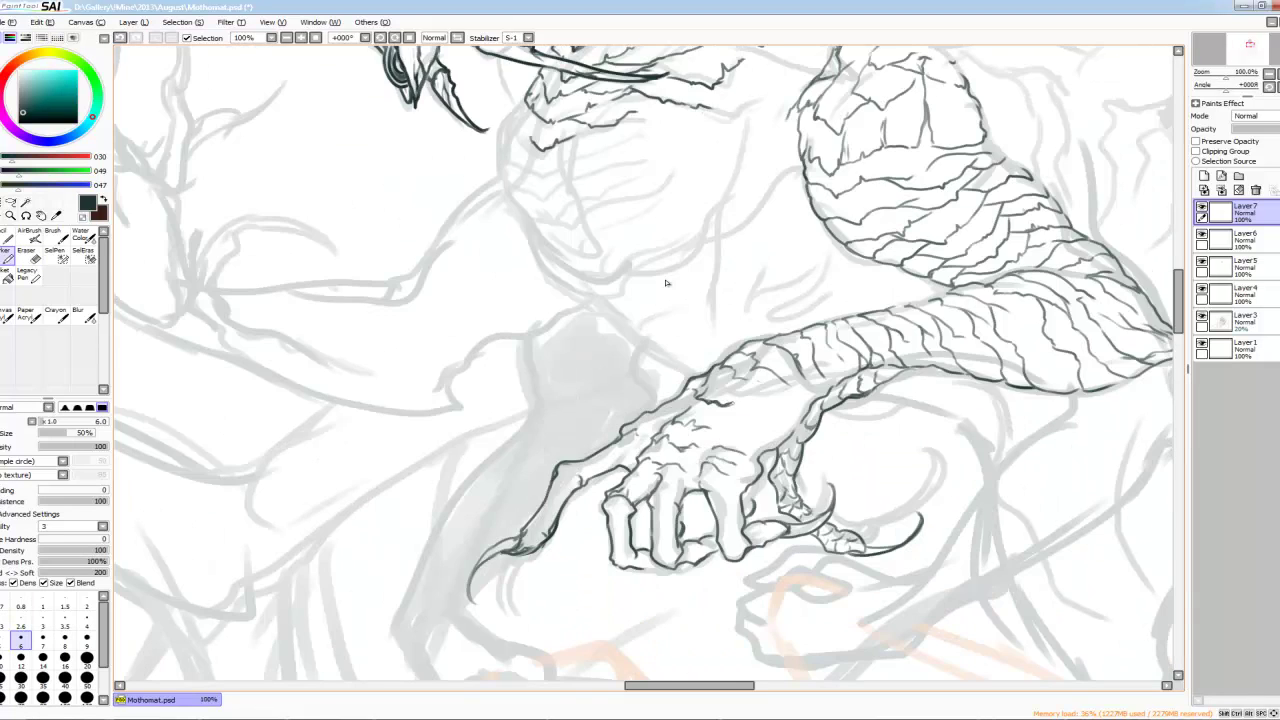
Step: Add dense wrinkle lines across the wrist and the back of the hand
left_click_drag(780, 400, 812, 380)
left_click_drag(768, 390, 781, 382)
mouse_move(698, 380)
left_mouse_down()
mouse_move(792, 400)
mouse_move(752, 424)
mouse_move(782, 434)
left_mouse_up()
left_click_drag(678, 414, 714, 398)
left_click_drag(712, 414, 752, 432)
left_click_drag(746, 452, 764, 438)
left_click_drag(692, 458, 708, 446)
Step: Add short crosswise creases along the bent fingers
left_click_drag(644, 456, 664, 446)
left_click_drag(652, 506, 670, 526)
left_click_drag(658, 518, 672, 528)
left_click_drag(654, 532, 662, 540)
left_click_drag(704, 492, 736, 480)
mouse_move(730, 488)
left_mouse_down()
mouse_move(734, 476)
mouse_move(740, 506)
left_mouse_up()
mouse_move(714, 510)
left_mouse_down()
mouse_move(742, 518)
mouse_move(738, 534)
left_mouse_up()
left_click_drag(716, 536, 740, 554)
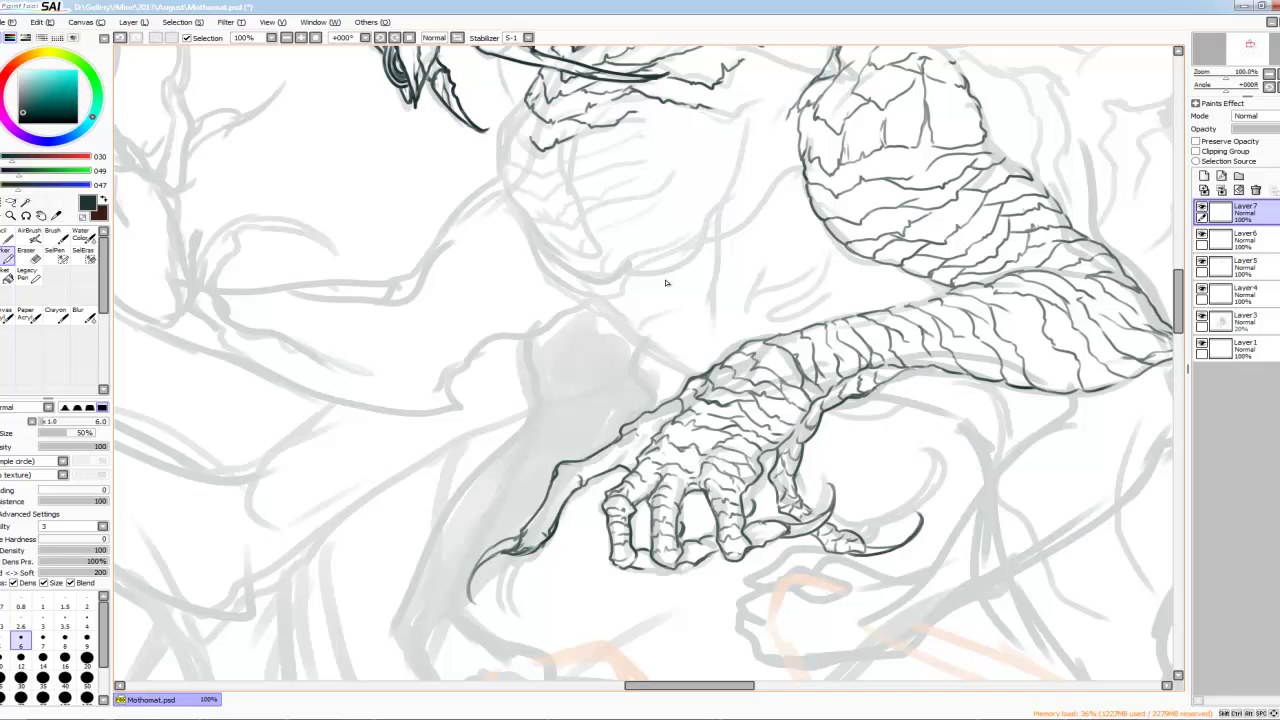
Step: Add short crosswise creases along the outstretched front finger
left_click_drag(556, 469, 570, 463)
left_click_drag(562, 485, 542, 522)
left_click_drag(568, 478, 576, 464)
left_click_drag(572, 474, 590, 462)
left_click_drag(594, 468, 606, 454)
scroll(665, 283, "down", 3)
scroll(646, 467, "up", 3)
scroll(646, 467, "down", 1)
Step: Ink jagged horizontal skin folds across the upper chest below the throat
left_click_drag(690, 298, 776, 290)
left_click_drag(646, 467, 622, 491)
left_click_drag(582, 356, 768, 308)
left_click_drag(674, 348, 750, 326)
left_click_drag(646, 467, 654, 429)
left_click_drag(598, 354, 700, 318)
left_click_drag(696, 320, 734, 306)
left_click_drag(576, 344, 610, 328)
left_click_drag(564, 312, 594, 296)
Step: Ink the chest's rounded front contour and continue the horizontal folds down to the lower chest
mouse_move(566, 240)
left_mouse_down()
mouse_move(640, 378)
mouse_move(666, 358)
left_mouse_up()
left_click_drag(668, 360, 776, 312)
left_click_drag(776, 324, 818, 310)
left_click_drag(778, 270, 810, 266)
mouse_move(584, 338)
left_mouse_down()
mouse_move(618, 368)
mouse_move(822, 336)
left_mouse_up()
left_click_drag(624, 428, 812, 360)
scroll(646, 467, "down", 1)
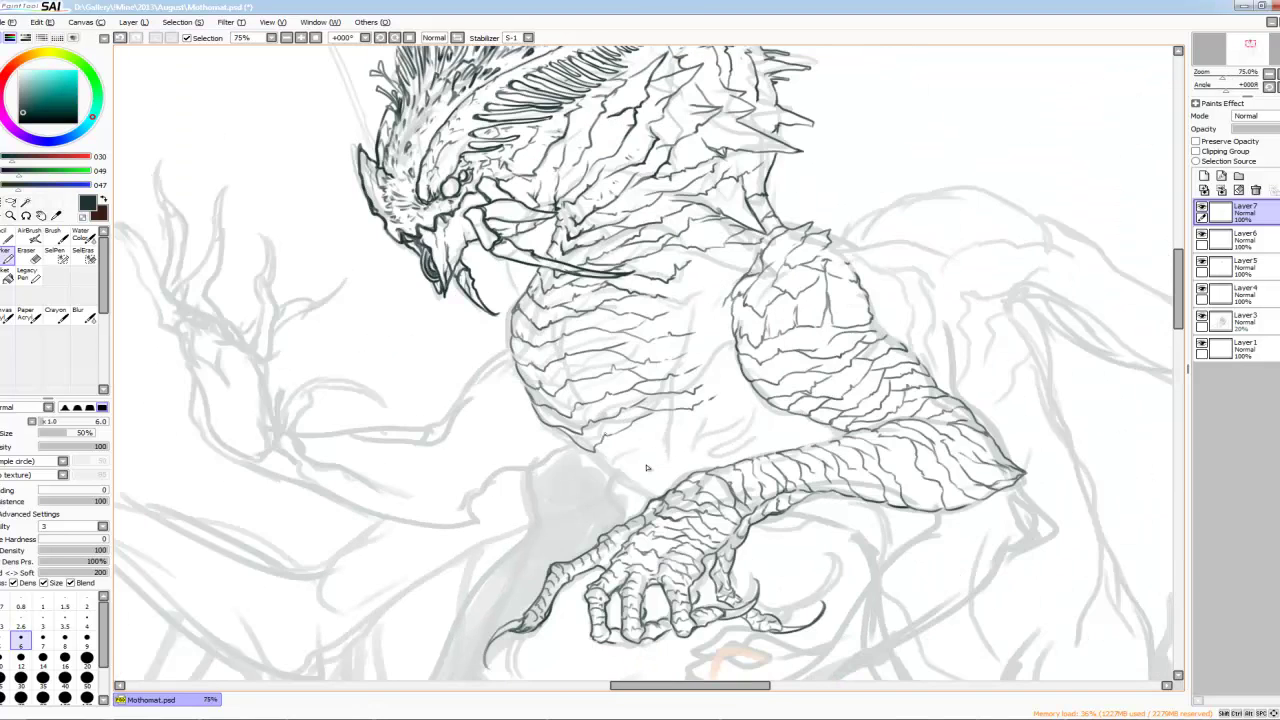
Step: Ink folds where the chest meets the shoulder, filling the gap beneath the collar and beside the upper arm
left_click_drag(740, 250, 712, 298)
scroll(480, 347, "down", 1)
scroll(480, 347, "up", 1)
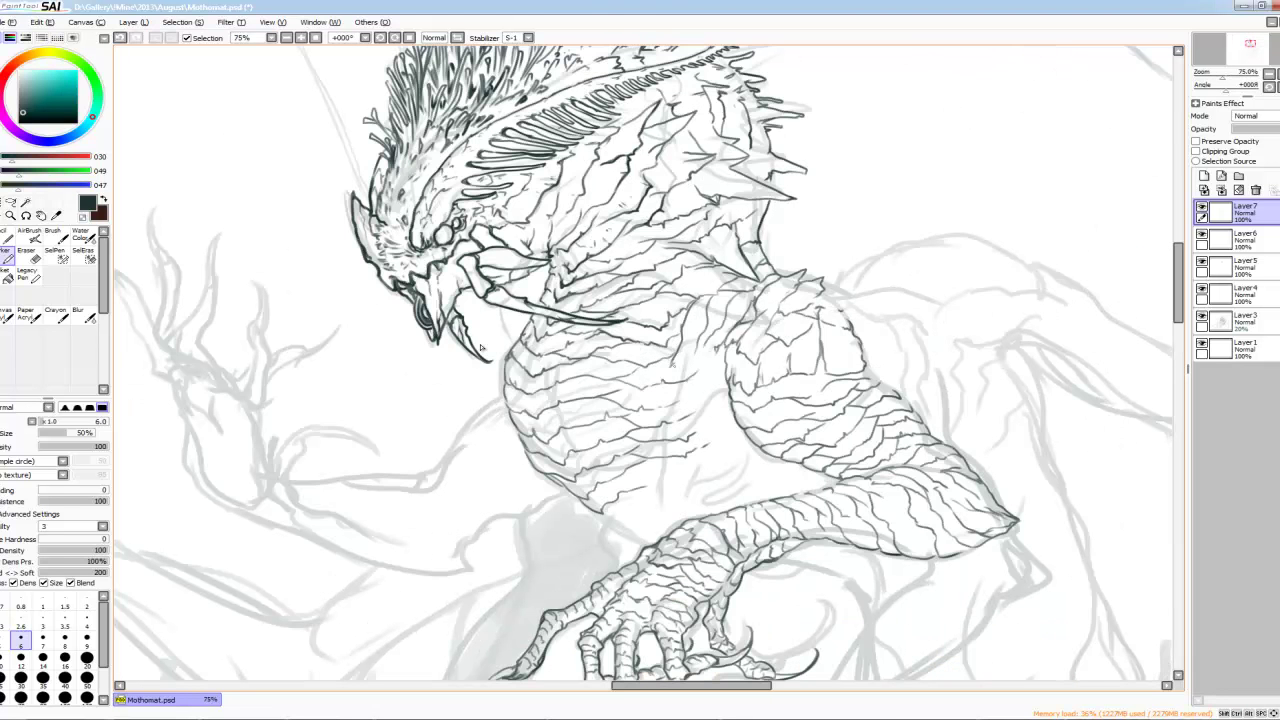
left_click_drag(710, 348, 696, 430)
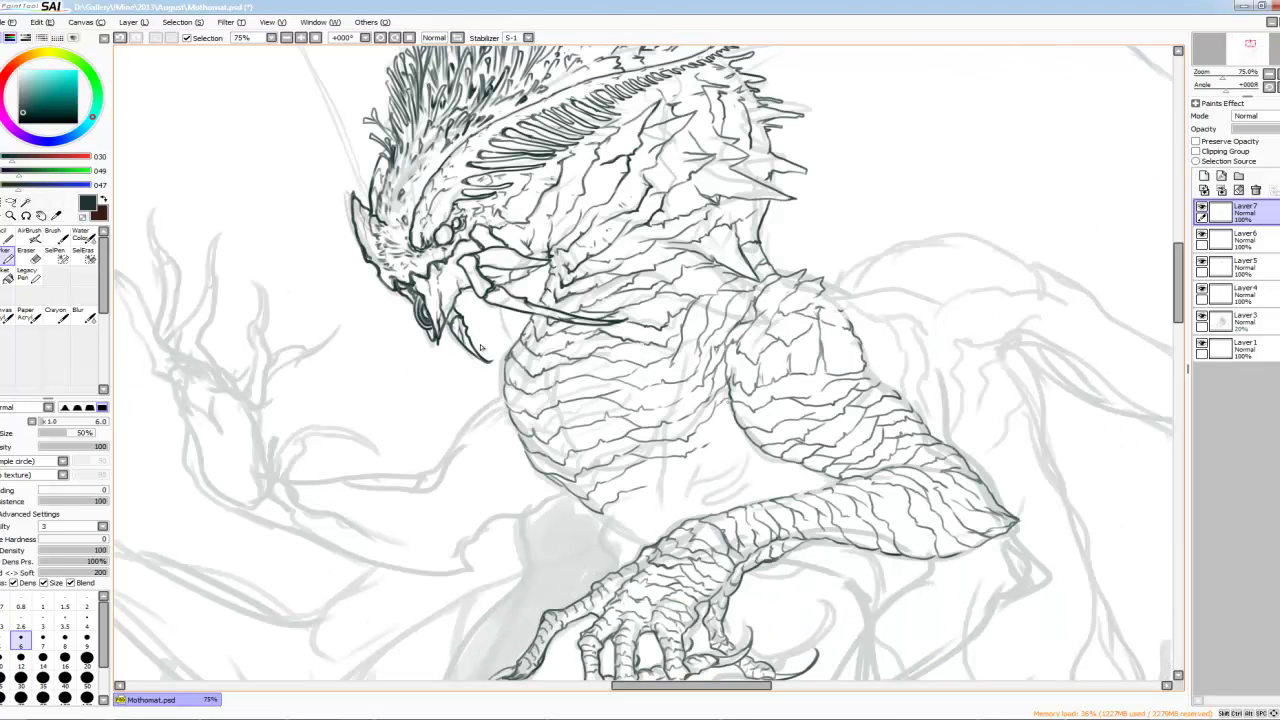
scroll(480, 347, "down", 2)
mouse_move(580, 392)
left_mouse_down()
mouse_move(560, 406)
mouse_move(592, 432)
left_mouse_up()
left_click_drag(656, 398, 626, 422)
mouse_move(688, 372)
left_mouse_down()
mouse_move(630, 390)
mouse_move(688, 380)
left_mouse_up()
Step: Fill the lower chest between the upper arm and the forearm with wavy skin folds
scroll(480, 347, "down", 1)
left_click_drag(758, 326, 728, 336)
left_click_drag(762, 312, 754, 330)
left_click_drag(776, 328, 700, 356)
left_click_drag(628, 374, 588, 394)
left_click_drag(666, 358, 624, 380)
left_click_drag(690, 340, 630, 356)
left_click_drag(724, 296, 662, 362)
left_click_drag(712, 350, 688, 360)
left_click_drag(694, 340, 678, 350)
left_click_drag(692, 354, 670, 364)
left_click_drag(762, 340, 736, 356)
left_click_drag(480, 347, 429, 397)
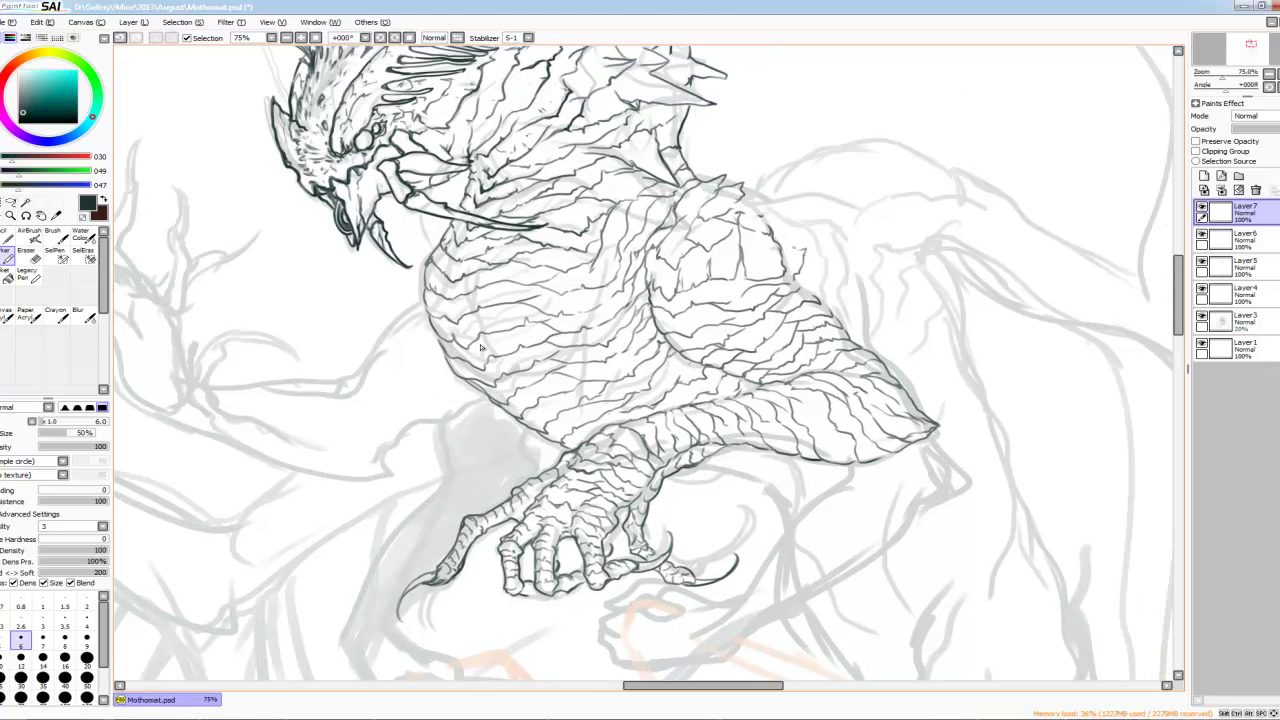
Step: Ink the jagged rear edge of the shoulder with short, rough skin strokes
left_click_drag(480, 347, 482, 391)
mouse_move(792, 228)
left_mouse_down()
mouse_move(762, 242)
mouse_move(768, 228)
left_mouse_up()
left_click_drag(480, 347, 442, 375)
left_click_drag(798, 220, 778, 232)
mouse_move(802, 236)
left_mouse_down()
mouse_move(752, 254)
mouse_move(790, 240)
left_mouse_up()
left_click_drag(800, 244, 780, 262)
Step: Ink the start of the second arm beneath the front forearm, with short folds under the elbow
left_click_drag(480, 347, 476, 229)
left_click_drag(704, 416, 640, 430)
left_click_drag(772, 408, 734, 426)
left_click_drag(732, 396, 708, 420)
left_click_drag(480, 347, 478, 220)
left_click_drag(744, 366, 724, 382)
left_click_drag(780, 352, 722, 364)
key("ctrl+minus")
key("ctrl+minus")
key("ctrl+plus")
key("ctrl+plus")
key("ctrl+plus")
Step: Add a new layer and ink the second arm's pointed elbow and the first folds of its forearm
key("ctrl+shift+n")
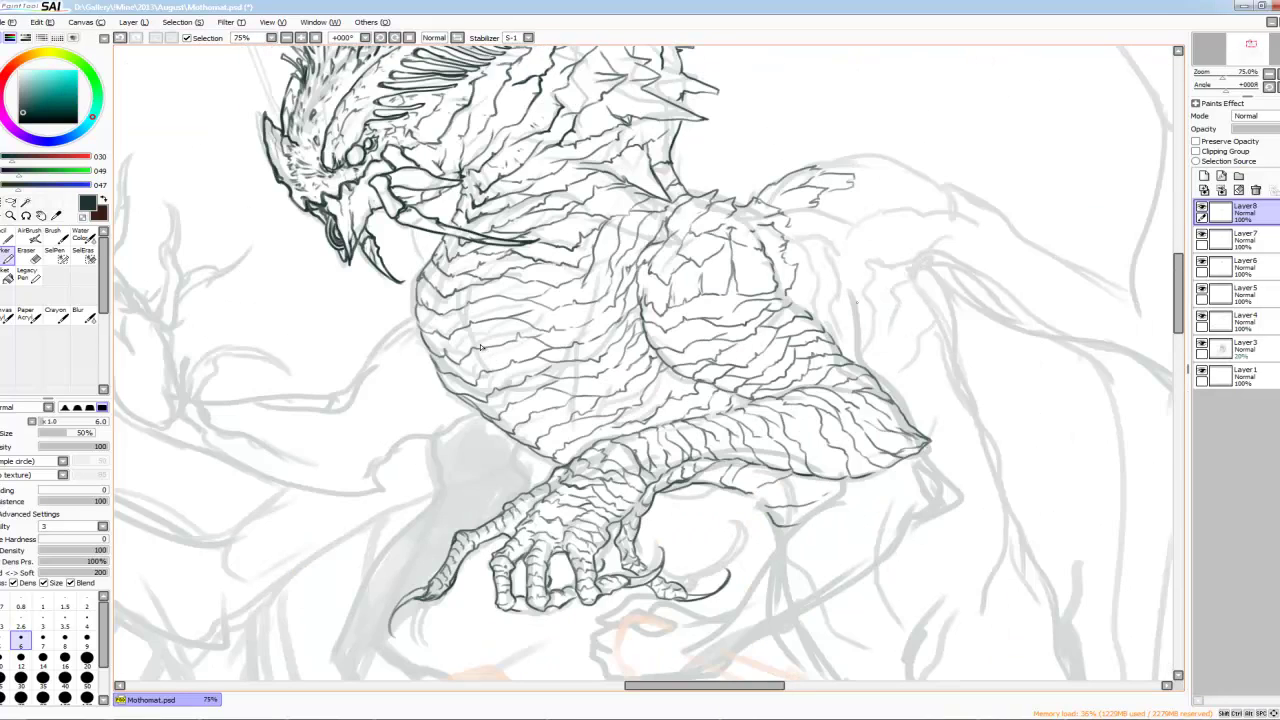
key("ctrl+minus")
left_click_drag(480, 347, 480, 277)
mouse_move(814, 314)
left_mouse_down()
mouse_move(796, 330)
mouse_move(810, 332)
left_mouse_up()
mouse_move(900, 304)
left_mouse_down()
mouse_move(844, 324)
mouse_move(870, 360)
left_mouse_up()
left_click_drag(818, 316, 792, 336)
left_click_drag(480, 347, 490, 321)
mouse_move(886, 310)
left_mouse_down()
mouse_move(816, 326)
mouse_move(848, 334)
left_mouse_up()
mouse_move(792, 316)
left_mouse_down()
mouse_move(786, 330)
mouse_move(822, 352)
left_mouse_up()
left_click_drag(884, 334, 808, 388)
Step: Ink the second arm's forearm contours down to the wrist and fill them with jagged skin folds
left_click_drag(850, 368, 736, 438)
left_click_drag(826, 322, 784, 342)
mouse_move(810, 336)
left_mouse_down()
mouse_move(786, 364)
mouse_move(764, 350)
left_mouse_up()
left_click_drag(788, 356, 742, 382)
left_click_drag(800, 308, 764, 336)
left_click_drag(764, 338, 744, 356)
mouse_move(760, 300)
left_mouse_down()
mouse_move(640, 400)
mouse_move(720, 336)
left_mouse_up()
left_click_drag(758, 328, 728, 360)
mouse_move(742, 332)
left_mouse_down()
mouse_move(720, 362)
mouse_move(730, 390)
left_mouse_up()
left_click_drag(766, 368, 750, 430)
left_click_drag(756, 408, 744, 434)
left_click_drag(726, 380, 646, 442)
key("Home")
key("ctrl+minus")
key("ctrl+minus")
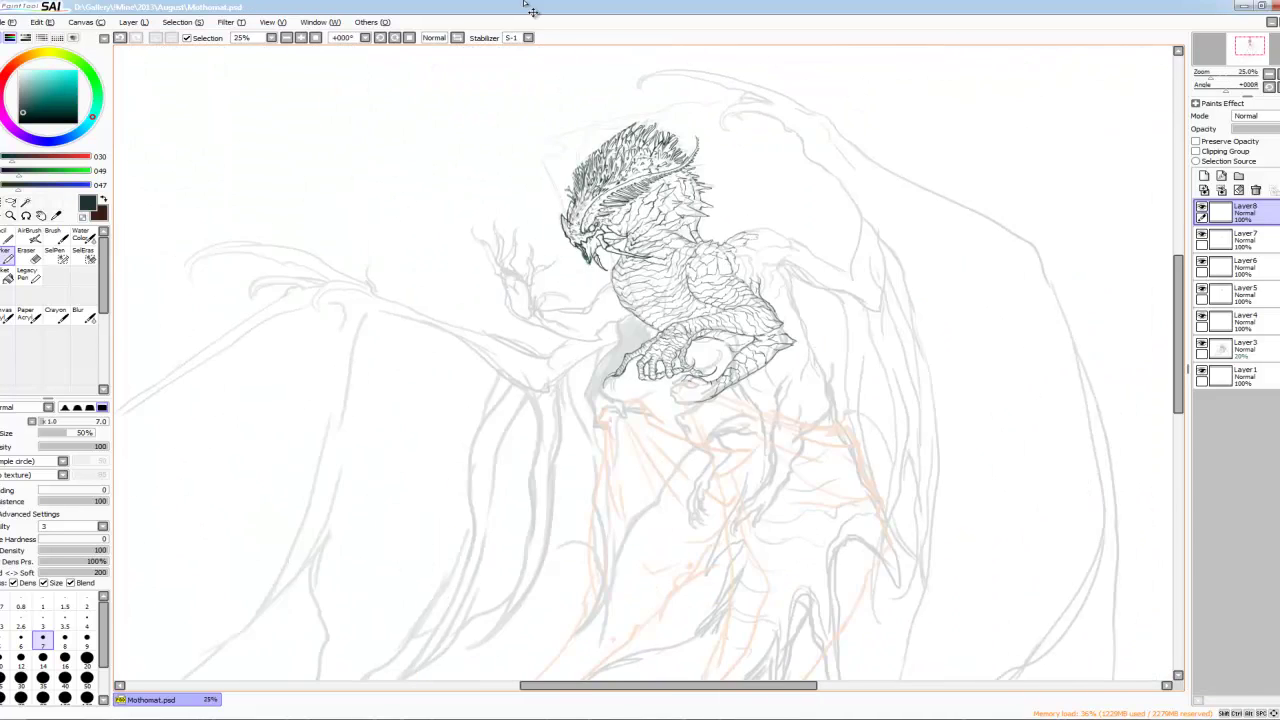
Step: Ink the curled fist at the end of the second arm with knuckle and skin creases
key("ctrl+plus")
key("ctrl+plus")
mouse_move(655, 353)
left_mouse_down()
mouse_move(715, 366)
mouse_move(642, 388)
left_mouse_up()
mouse_move(650, 380)
left_mouse_down()
mouse_move(673, 396)
mouse_move(717, 391)
left_mouse_up()
mouse_move(641, 374)
left_mouse_down()
mouse_move(660, 407)
mouse_move(698, 415)
left_mouse_up()
left_click_drag(718, 298, 760, 340)
mouse_move(725, 280)
left_mouse_down()
mouse_move(742, 300)
mouse_move(738, 335)
mouse_move(700, 370)
left_mouse_up()
left_click_drag(712, 318, 732, 336)
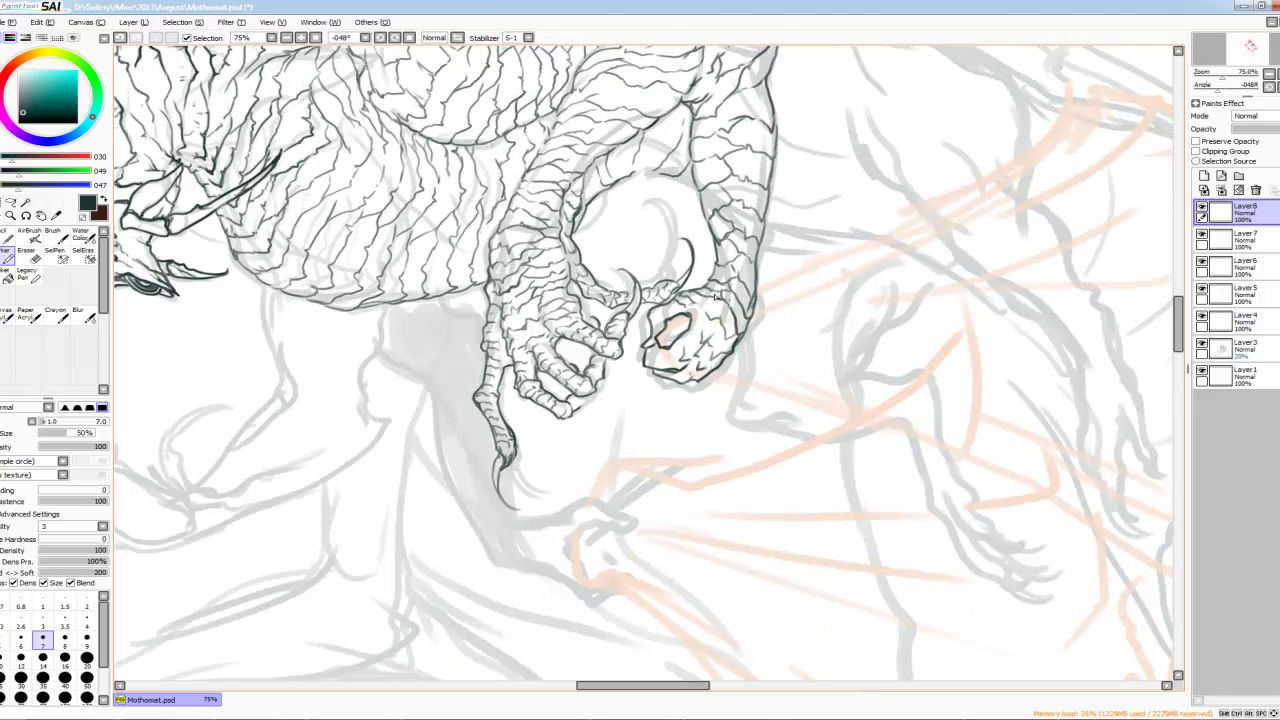
Step: Ink the contours and wavy folds of the shaded far arm behind the clawed hand
key("End")
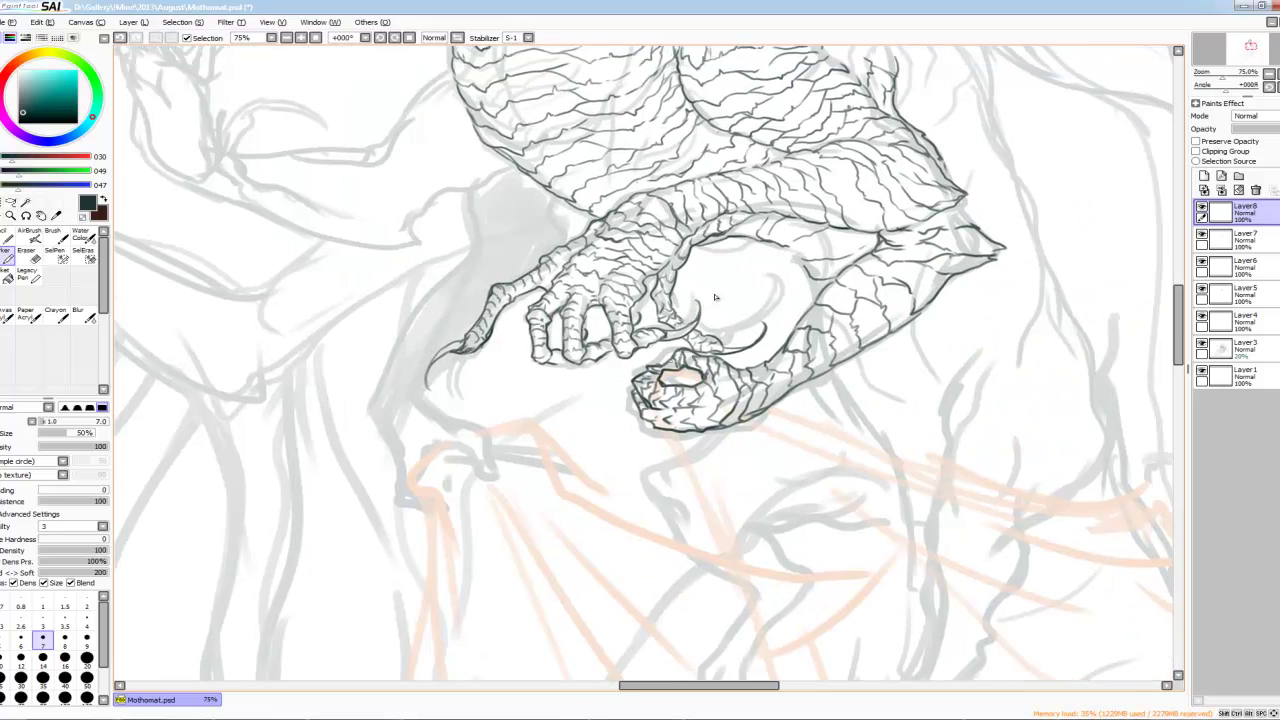
scroll(690, 418, "down", 3)
scroll(690, 418, "up", 3)
mouse_move(640, 301)
left_mouse_down()
mouse_move(686, 358)
mouse_move(576, 436)
left_mouse_up()
mouse_move(640, 328)
left_mouse_down()
mouse_move(688, 342)
mouse_move(696, 312)
mouse_move(718, 328)
mouse_move(720, 344)
mouse_move(696, 342)
mouse_move(718, 362)
mouse_move(662, 388)
left_mouse_up()
left_click_drag(560, 400, 600, 300)
left_click_drag(608, 430, 570, 452)
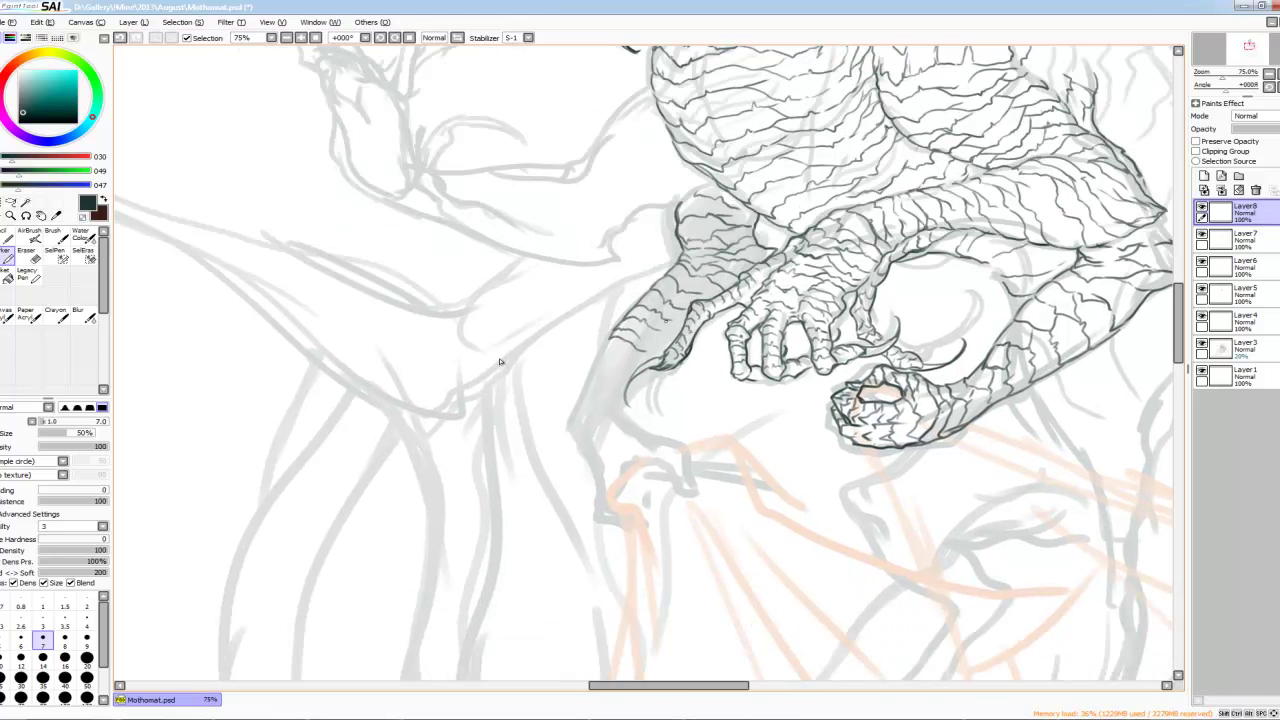
Step: Continue the far arm's folds downward and outline its inner wrist and extended clawed finger
left_click_drag(608, 350, 656, 352)
left_click_drag(600, 400, 645, 343)
left_click_drag(642, 300, 694, 284)
left_click_drag(612, 362, 626, 336)
left_click_drag(634, 316, 644, 304)
left_click_drag(648, 350, 666, 382)
left_click_drag(644, 370, 670, 398)
left_click_drag(666, 398, 700, 432)
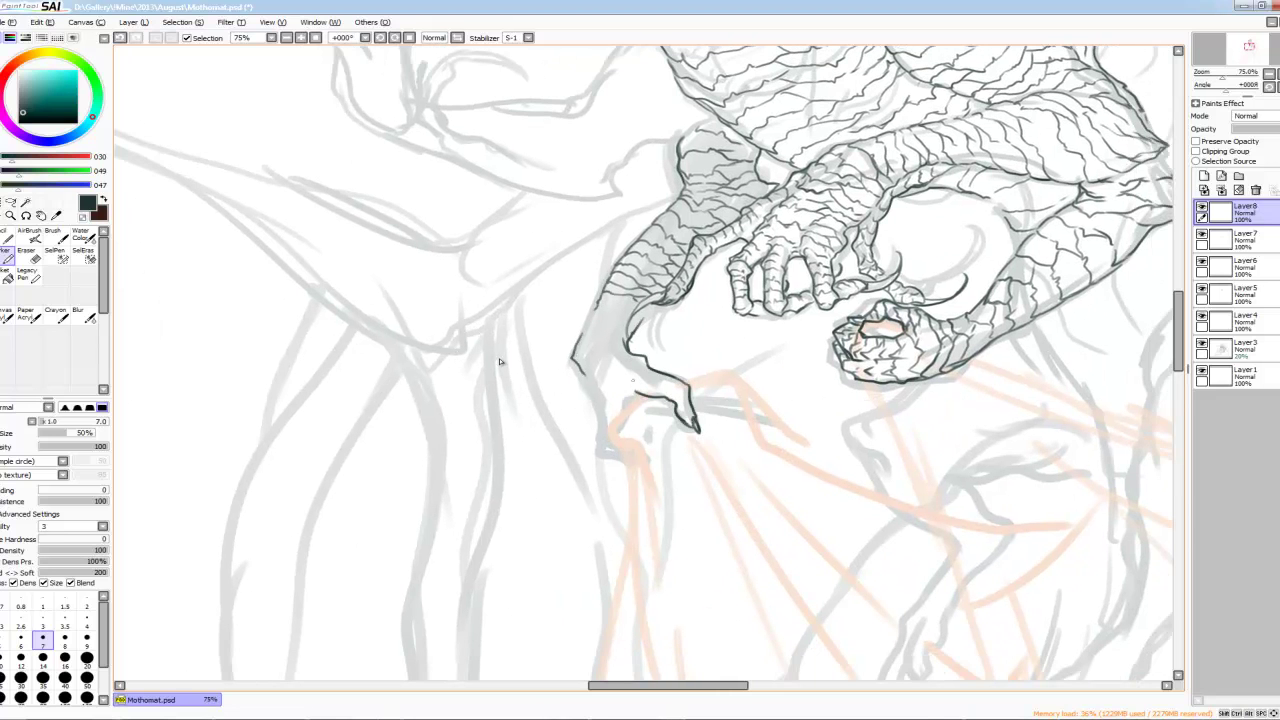
Step: Outline the far arm's outer wrist and fill the lower forearm and hand with skin folds
left_click_drag(579, 368, 600, 446)
left_click_drag(500, 361, 508, 367)
left_click_drag(640, 314, 666, 336)
left_click_drag(592, 314, 638, 338)
left_click_drag(586, 326, 636, 348)
mouse_move(582, 346)
left_mouse_down()
mouse_move(616, 358)
mouse_move(618, 378)
left_mouse_up()
mouse_move(594, 374)
left_mouse_down()
mouse_move(628, 390)
mouse_move(632, 380)
left_mouse_up()
left_click_drag(598, 394, 612, 404)
left_click_drag(608, 386, 630, 398)
left_click_drag(600, 402, 628, 414)
left_click_drag(606, 350, 634, 360)
left_click_drag(606, 358, 650, 382)
left_click_drag(628, 378, 660, 390)
left_click_drag(622, 390, 664, 402)
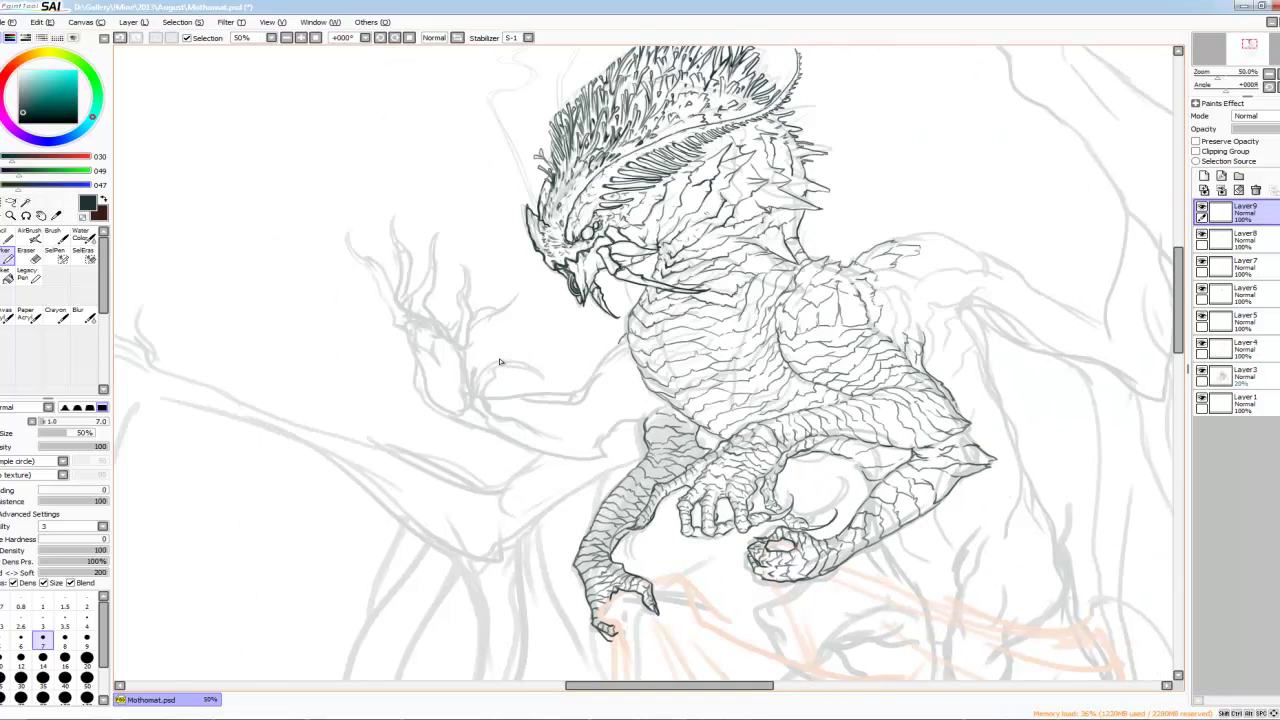
Step: Ink the raised arm's first contours, the palm edge and the bases of the fingers over the sketch
mouse_move(620, 342)
left_mouse_down()
mouse_move(560, 396)
mouse_move(485, 397)
mouse_move(584, 456)
mouse_move(642, 416)
left_mouse_up()
scroll(500, 362, "up", 1)
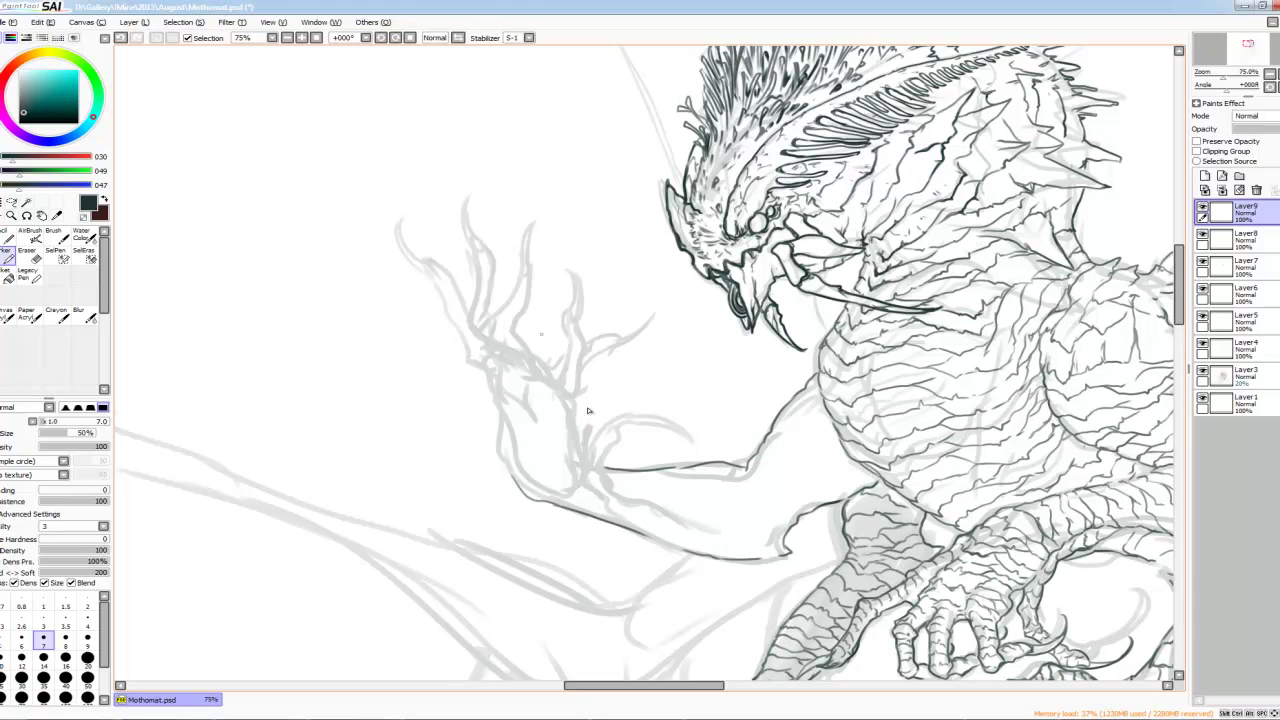
left_click_drag(494, 392, 460, 338)
mouse_move(434, 262)
left_mouse_down()
mouse_move(466, 316)
mouse_move(470, 236)
mouse_move(494, 316)
mouse_move(518, 314)
left_mouse_up()
mouse_move(530, 288)
left_mouse_down()
mouse_move(516, 346)
mouse_move(574, 372)
mouse_move(574, 452)
mouse_move(588, 462)
left_mouse_up()
key("ctrl+z")
left_click_drag(552, 376, 570, 300)
mouse_move(578, 310)
left_mouse_down()
mouse_move(574, 364)
mouse_move(582, 326)
left_mouse_up()
mouse_move(580, 326)
left_mouse_down()
mouse_move(620, 312)
mouse_move(590, 330)
left_mouse_up()
left_click_drag(586, 334, 574, 348)
Step: Ink the raised hand's long, tapering clawed fingers
left_click_drag(465, 272, 575, 337)
left_click_drag(412, 219, 434, 262)
left_click_drag(526, 302, 554, 340)
left_click_drag(576, 298, 576, 258)
mouse_move(578, 256)
left_mouse_down()
mouse_move(590, 306)
mouse_move(638, 354)
mouse_move(580, 284)
left_mouse_up()
left_click_drag(622, 290, 630, 238)
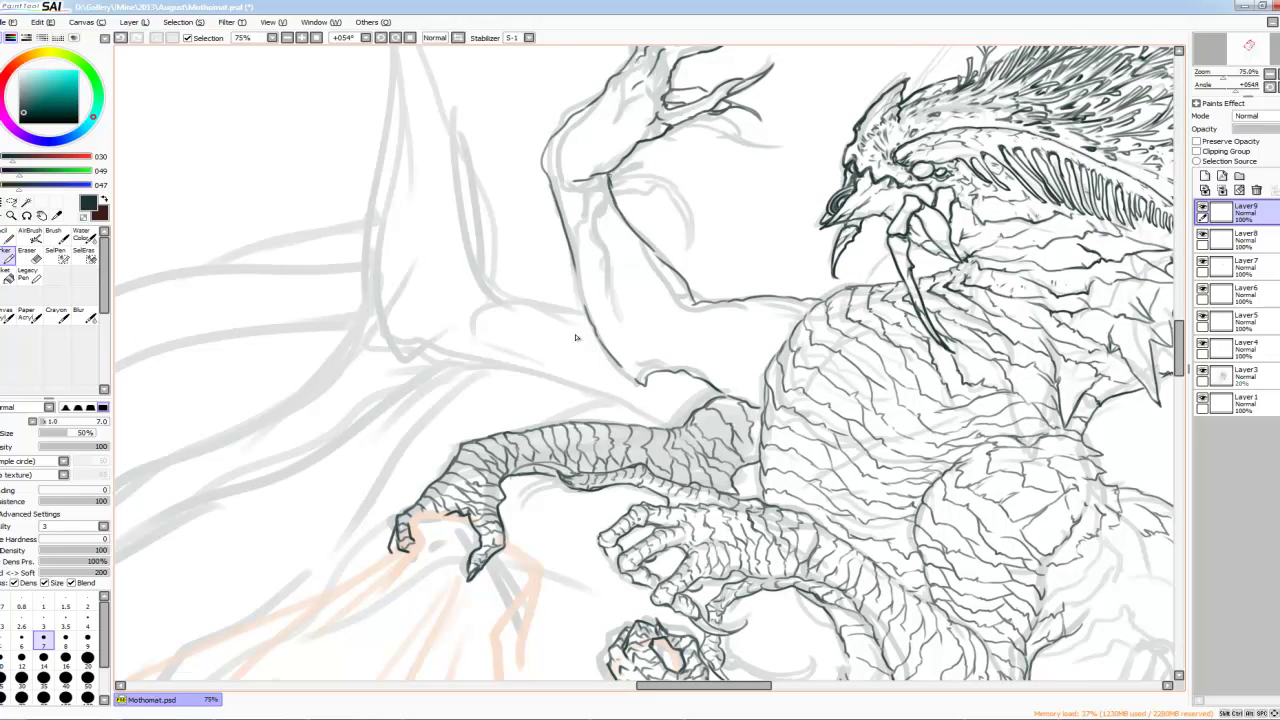
Step: Ink the raised arm's wrist joint and the curved spur growing from it
left_click_drag(608, 170, 584, 222)
mouse_move(582, 222)
left_mouse_down()
mouse_move(576, 266)
mouse_move(606, 304)
left_mouse_up()
mouse_move(620, 190)
left_mouse_down()
mouse_move(596, 222)
mouse_move(656, 196)
left_mouse_up()
mouse_move(614, 182)
left_mouse_down()
mouse_move(662, 174)
mouse_move(690, 206)
left_mouse_up()
mouse_move(668, 190)
left_mouse_down()
mouse_move(694, 238)
mouse_move(670, 194)
left_mouse_up()
key("Home")
Step: Fill the raised arm's upper section beside the chest with jagged skin folds down to the elbow
mouse_move(586, 308)
left_mouse_down()
mouse_move(564, 336)
mouse_move(584, 356)
left_mouse_up()
mouse_move(592, 326)
left_mouse_down()
mouse_move(536, 376)
mouse_move(608, 380)
left_mouse_up()
mouse_move(604, 374)
left_mouse_down()
mouse_move(642, 396)
mouse_move(586, 404)
left_mouse_up()
left_click_drag(618, 350, 596, 362)
mouse_move(612, 310)
left_mouse_down()
mouse_move(540, 398)
mouse_move(584, 414)
left_mouse_up()
mouse_move(550, 370)
left_mouse_down()
mouse_move(522, 394)
mouse_move(544, 406)
left_mouse_up()
left_click_drag(586, 402, 560, 424)
mouse_move(548, 378)
left_mouse_down()
mouse_move(516, 410)
mouse_move(542, 422)
left_mouse_up()
mouse_move(566, 396)
left_mouse_down()
mouse_move(550, 434)
mouse_move(512, 428)
left_mouse_up()
left_click_drag(558, 412, 538, 460)
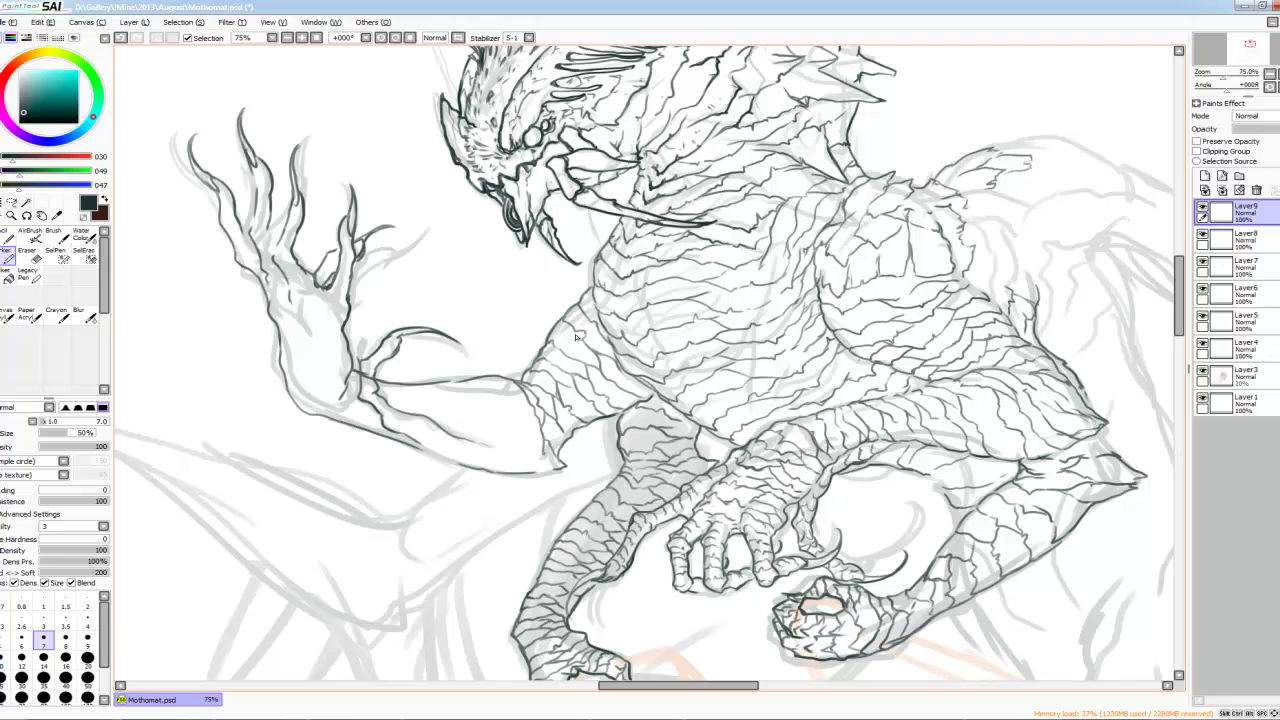
Step: Ink crosswise skin folds along the raised arm's middle section from the elbow towards the wrist spur
left_click_drag(522, 390, 508, 420)
left_click_drag(504, 376, 450, 422)
mouse_move(492, 380)
left_mouse_down()
mouse_move(462, 412)
mouse_move(518, 434)
left_mouse_up()
mouse_move(532, 424)
left_mouse_down()
mouse_move(520, 464)
mouse_move(504, 438)
left_mouse_up()
left_click_drag(510, 426, 504, 470)
left_click_drag(506, 416, 488, 446)
left_click_drag(496, 428, 490, 468)
mouse_move(490, 380)
left_mouse_down()
mouse_move(462, 440)
mouse_move(476, 440)
left_mouse_up()
left_click_drag(474, 402, 464, 428)
left_click_drag(472, 412, 464, 436)
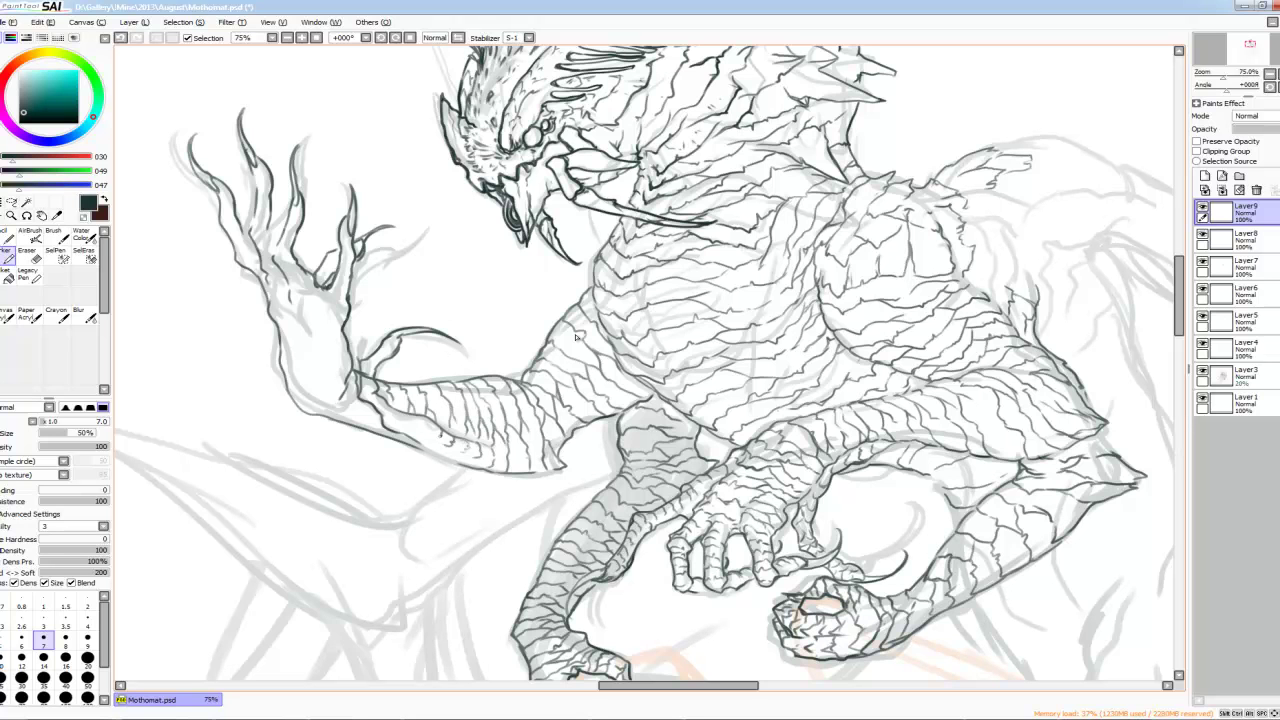
Step: Ink creases around the raised arm's wrist spur and across the palm and hand base
left_click_drag(375, 364, 362, 398)
left_click_drag(384, 400, 372, 410)
left_click_drag(294, 410, 340, 401)
left_click_drag(250, 268, 276, 296)
left_click_drag(276, 276, 346, 318)
left_click_drag(336, 349, 304, 357)
mouse_move(316, 358)
left_mouse_down()
mouse_move(282, 371)
mouse_move(302, 388)
left_mouse_up()
left_click_drag(298, 381, 290, 396)
left_click_drag(340, 371, 316, 376)
left_click_drag(306, 399, 292, 405)
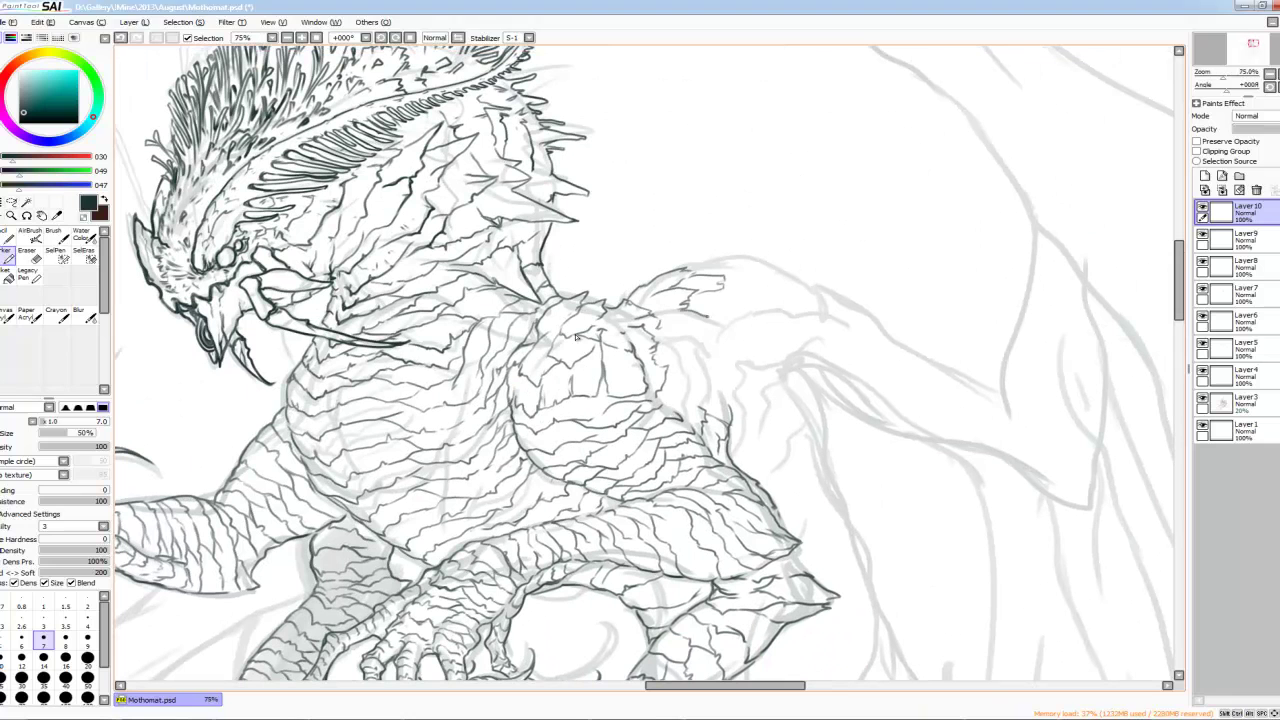
Step: Ink the wing arm's upper contour and crosswise folds from the shoulder out to its far end
left_click_drag(706, 316, 728, 332)
mouse_move(730, 264)
left_mouse_down()
mouse_move(736, 288)
mouse_move(714, 309)
left_mouse_up()
left_click_drag(733, 262, 762, 277)
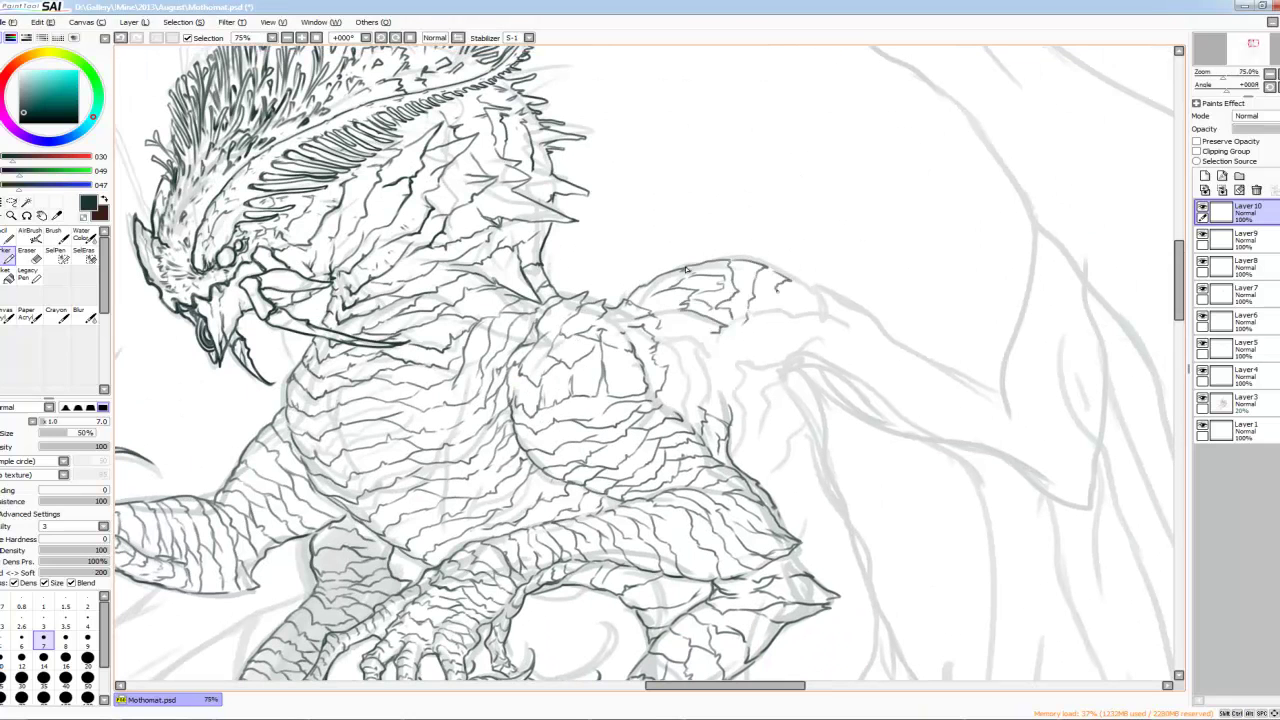
left_click_drag(826, 309, 861, 318)
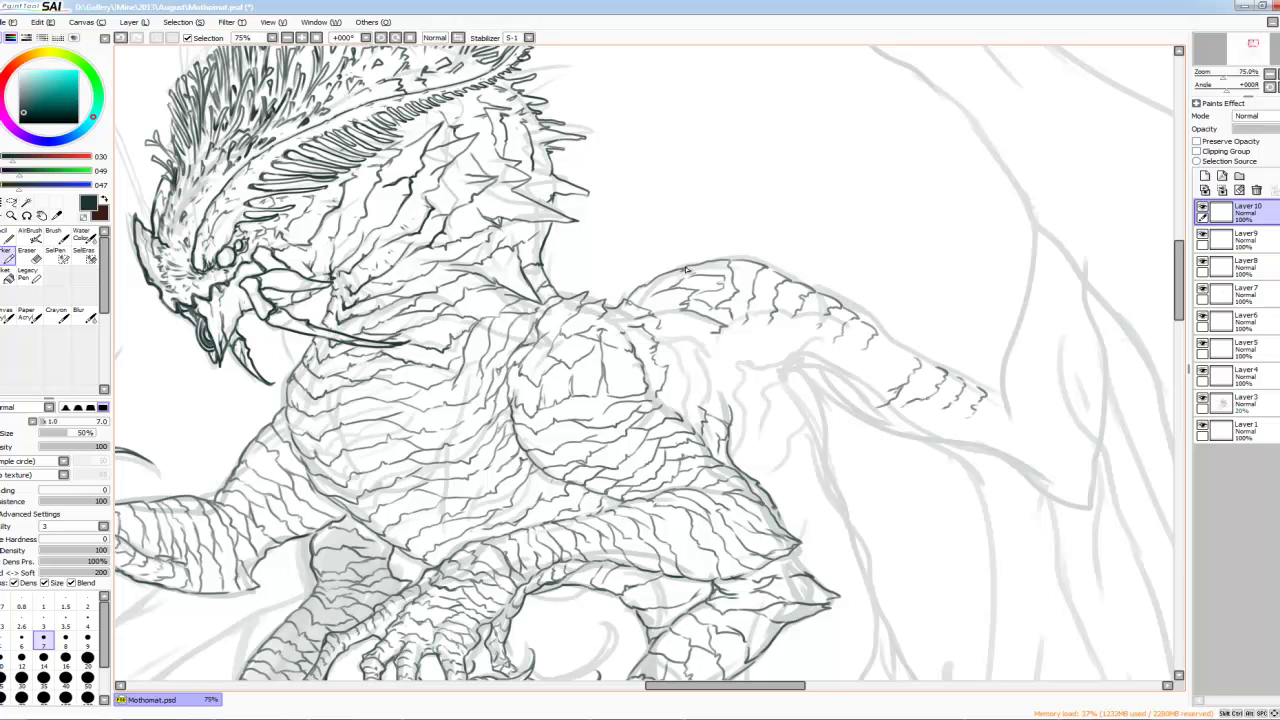
left_click_drag(938, 416, 974, 428)
left_click_drag(890, 426, 922, 436)
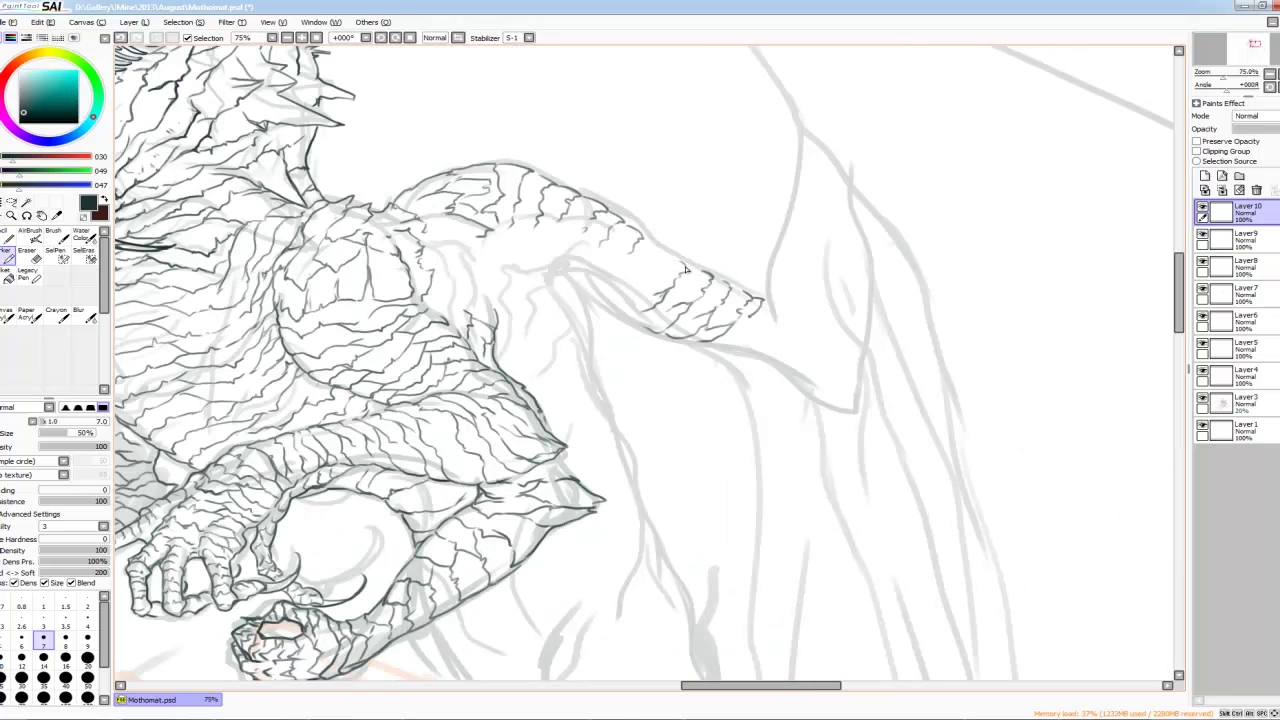
left_click_drag(728, 316, 752, 334)
left_click_drag(740, 310, 770, 348)
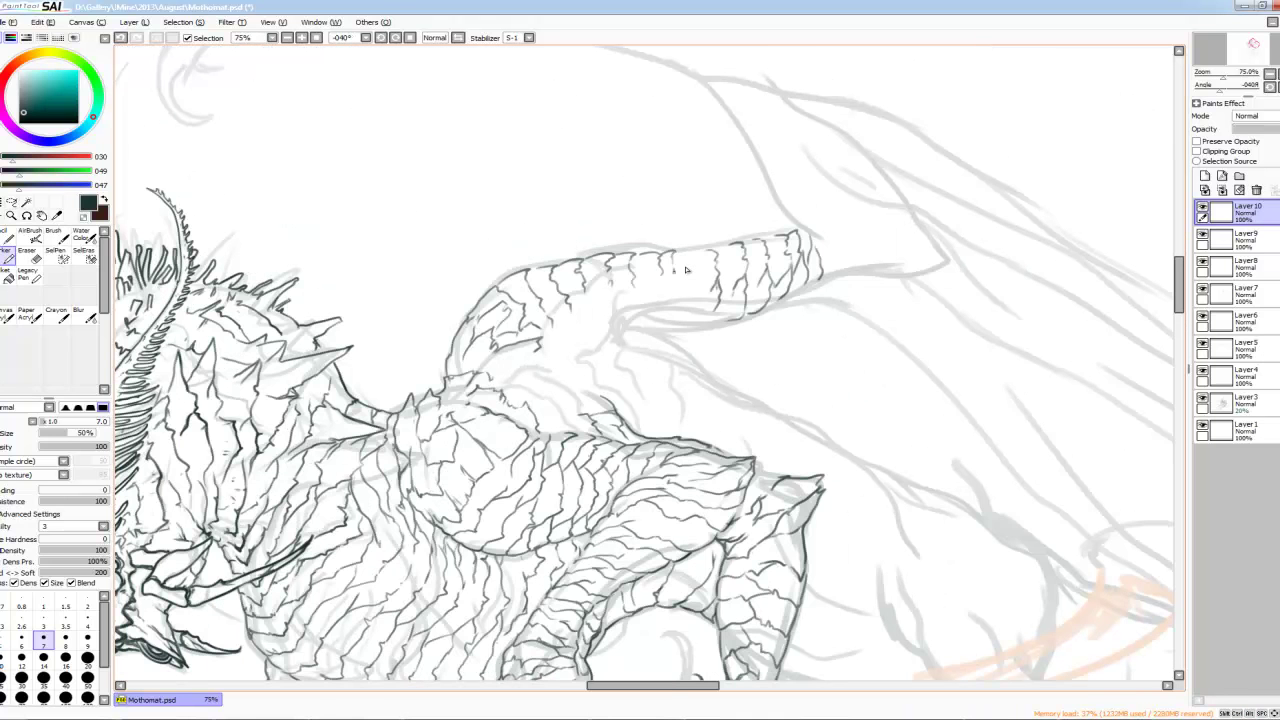
Step: Extend the folds along the wing arm's middle and add skin folds beneath its shoulder joint
mouse_move(692, 250)
left_mouse_down()
mouse_move(708, 284)
mouse_move(686, 328)
left_mouse_up()
left_click_drag(710, 294, 684, 332)
mouse_move(566, 324)
left_mouse_down()
mouse_move(554, 350)
mouse_move(512, 374)
left_mouse_up()
key("Home")
left_click_drag(542, 326, 540, 370)
left_click_drag(566, 306, 558, 366)
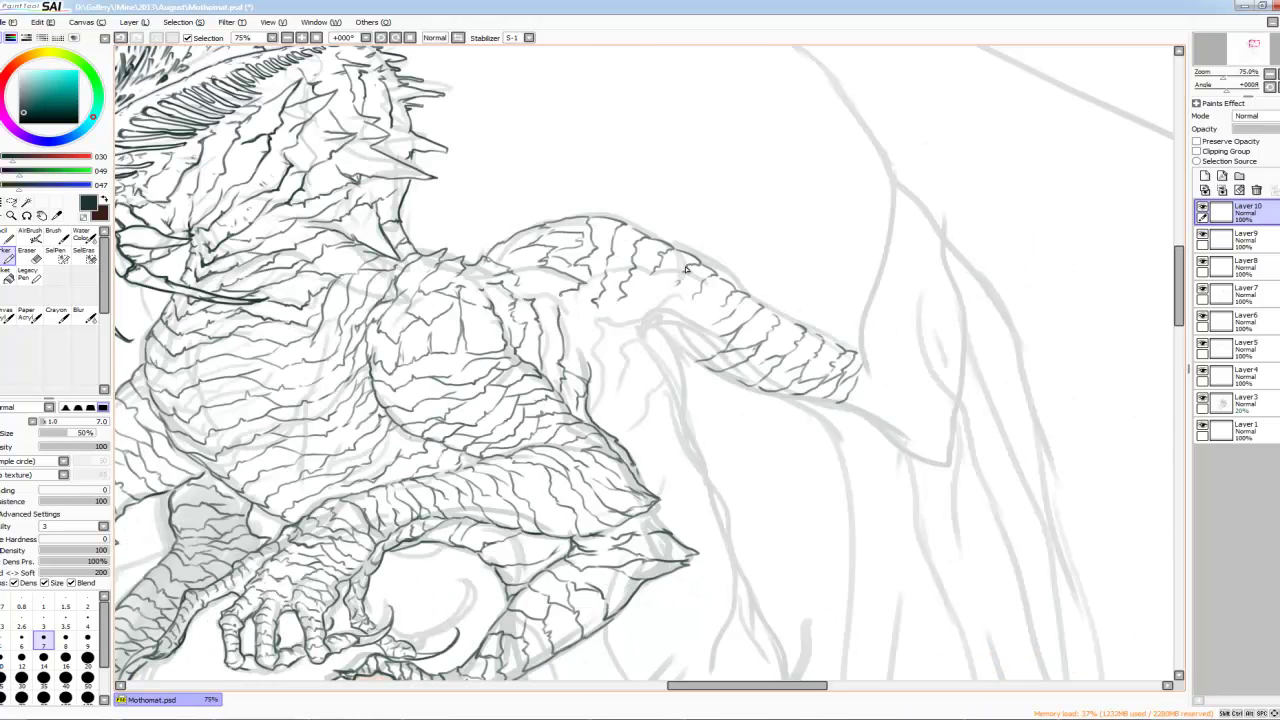
Step: Ink skin folds beneath the wing arm's shoulder and down the flank beside the front arm's elbow
left_click_drag(584, 306, 566, 344)
left_click_drag(588, 342, 576, 370)
mouse_move(640, 344)
left_mouse_down()
mouse_move(596, 422)
mouse_move(606, 430)
mouse_move(640, 386)
mouse_move(658, 402)
left_mouse_up()
scroll(686, 269, "down", 3)
mouse_move(692, 370)
left_mouse_down()
mouse_move(666, 416)
mouse_move(676, 434)
left_mouse_up()
scroll(686, 269, "down", 3)
Step: Ink crosswise skin folds on the lower torso beneath the lowest bent arm
left_click_drag(552, 450, 522, 460)
mouse_move(620, 430)
left_mouse_down()
mouse_move(548, 456)
mouse_move(622, 432)
left_mouse_up()
left_click_drag(600, 470, 536, 494)
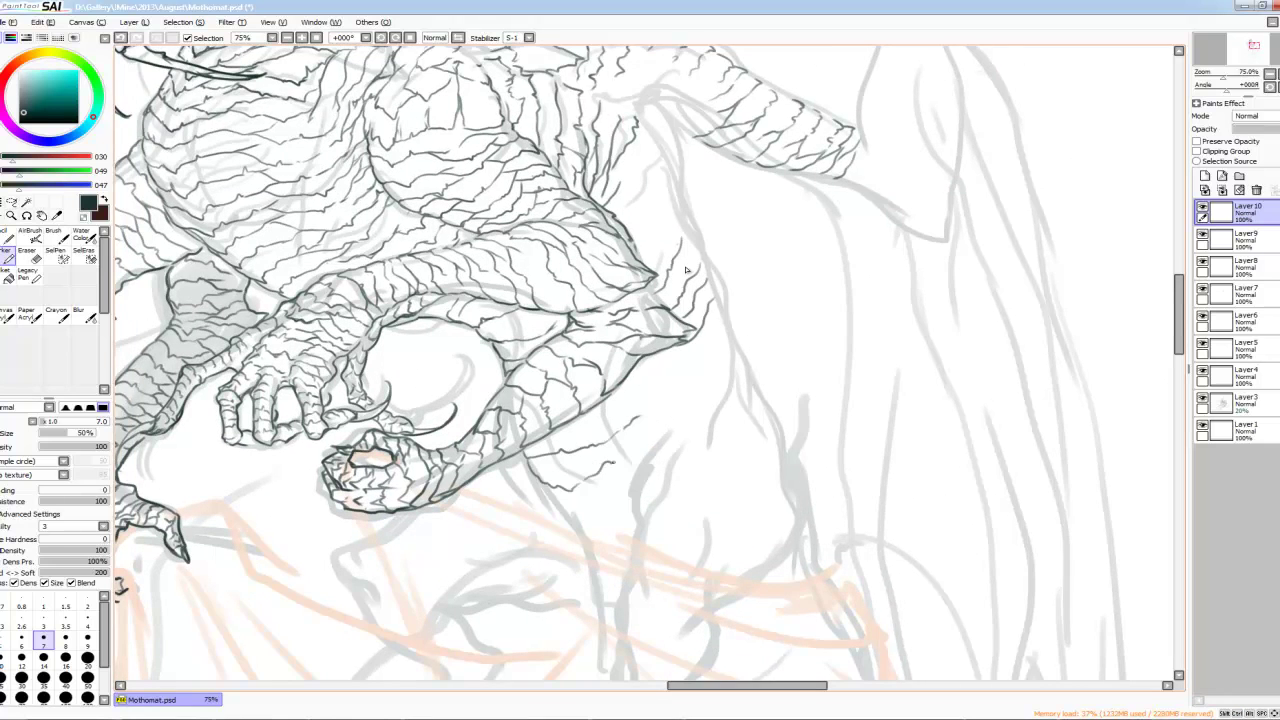
left_click_drag(632, 458, 598, 474)
scroll(686, 269, "down", 3)
left_click_drag(572, 402, 548, 432)
mouse_move(634, 404)
left_mouse_down()
mouse_move(574, 432)
mouse_move(570, 462)
left_mouse_up()
scroll(686, 269, "down", 3)
left_click_drag(654, 356, 622, 374)
scroll(686, 269, "down", 3)
scroll(686, 269, "up", 3)
Step: Ink slanted folds in the armpit where the wing arm's underside meets the body
left_click_drag(570, 298, 512, 378)
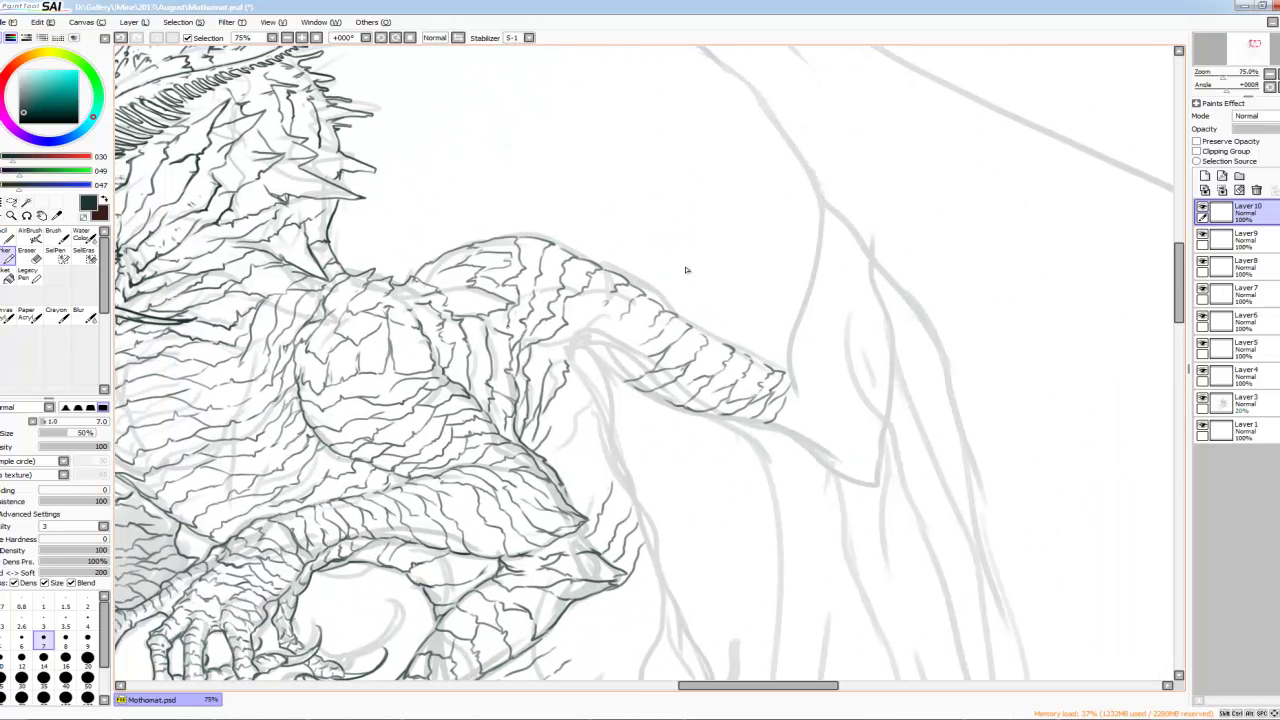
left_click_drag(588, 330, 530, 366)
left_click_drag(602, 308, 546, 359)
left_click_drag(608, 330, 552, 368)
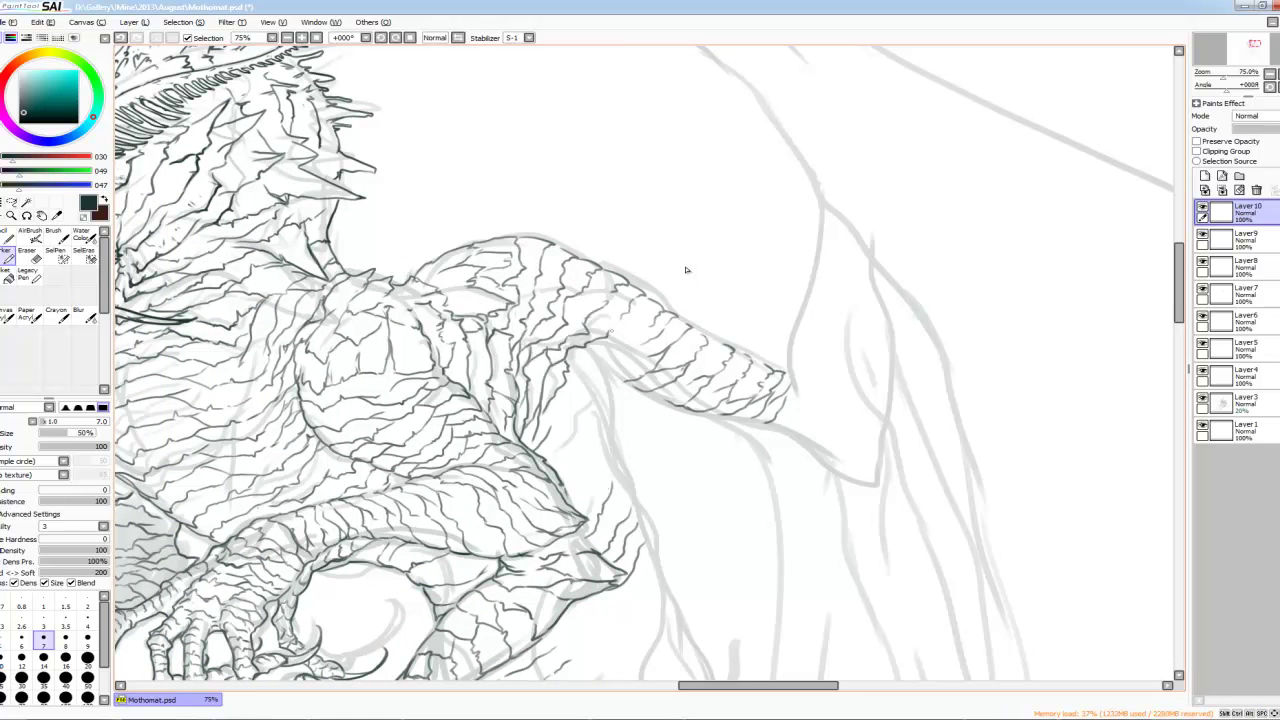
Step: Fill the flank between the wing arm's armpit and the front elbow with crosswise folds and outline its outer edge
left_click_drag(686, 269, 732, 220)
left_click_drag(630, 336, 600, 386)
mouse_move(650, 360)
left_mouse_down()
mouse_move(586, 396)
mouse_move(616, 414)
left_mouse_up()
left_click_drag(622, 408, 584, 446)
left_click_drag(686, 269, 723, 213)
left_click_drag(674, 372, 638, 388)
left_click_drag(688, 320, 670, 374)
left_click_drag(696, 358, 678, 390)
left_click_drag(674, 356, 644, 368)
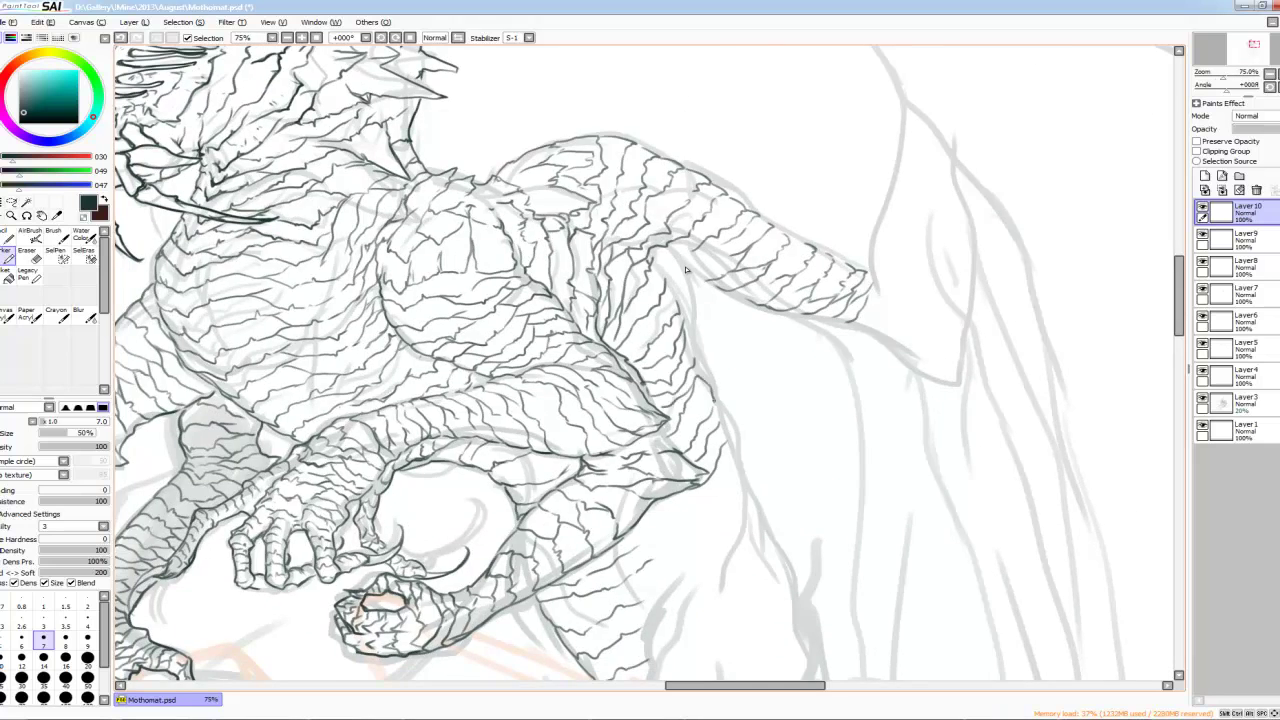
Step: Add a new layer and ink the start of the wing membrane beneath the wing arm and beside the flank
scroll(686, 269, "down", 2)
key("ctrl+shift+n")
mouse_move(670, 478)
left_mouse_down()
mouse_move(658, 500)
mouse_move(670, 480)
mouse_move(726, 497)
left_mouse_up()
left_click_drag(686, 269, 656, 184)
left_click_drag(700, 412, 724, 470)
scroll(686, 269, "down", 2)
scroll(686, 269, "up", 3)
left_click_drag(668, 368, 654, 410)
key("bracketleft")
key("bracketleft")
left_click_drag(686, 269, 783, 290)
key("bracketright")
left_click_drag(644, 388, 612, 424)
left_click_drag(612, 380, 600, 430)
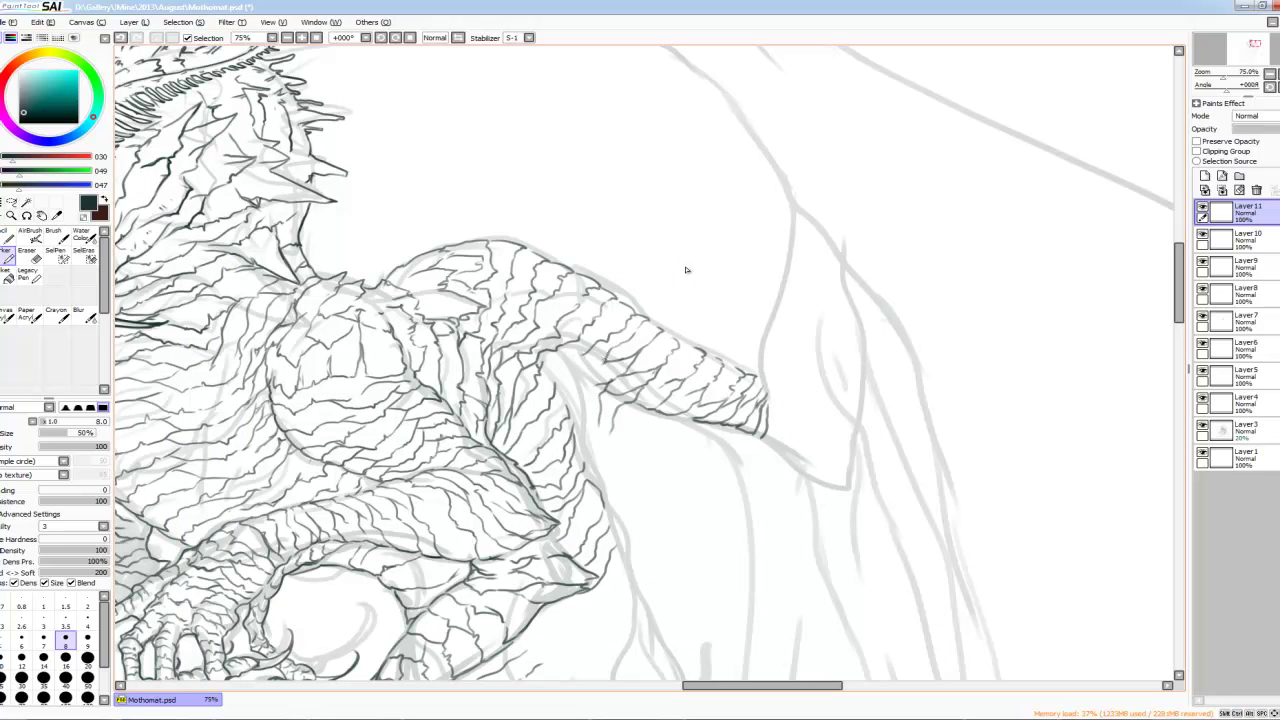
Step: Ink the long hanging edges and folds of the inner wing membrane below the wing arm
left_click_drag(594, 348, 570, 390)
left_click_drag(572, 366, 566, 428)
mouse_move(586, 428)
left_mouse_down()
mouse_move(574, 472)
mouse_move(586, 484)
left_mouse_up()
left_click_drag(592, 398, 578, 438)
scroll(578, 378, "down", 2)
key("bracketleft")
left_click_drag(682, 338, 684, 400)
left_click_drag(680, 364, 700, 440)
left_click_drag(774, 380, 758, 500)
scroll(578, 378, "down", 1)
scroll(578, 378, "up", 3)
scroll(578, 378, "down", 1)
scroll(578, 378, "down", 1)
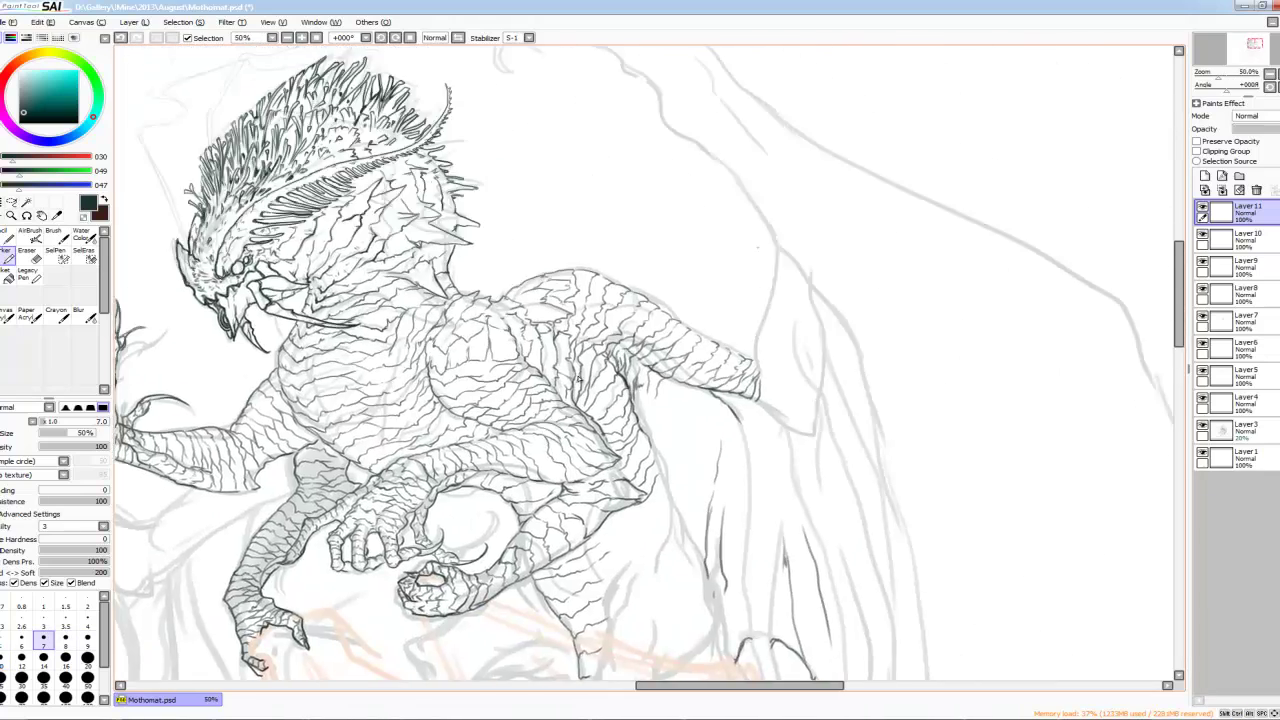
Step: Ink the pointed elbow joint at the wing arm's far end and fill it with lengthwise skin folds
left_click_drag(758, 339, 752, 356)
left_click_drag(766, 385, 790, 432)
key("bracketright")
left_click_drag(796, 406, 790, 446)
mouse_move(758, 334)
left_mouse_down()
mouse_move(770, 396)
mouse_move(768, 374)
mouse_move(776, 386)
left_mouse_up()
scroll(578, 378, "up", 1)
left_click_drag(774, 386, 798, 418)
left_click_drag(782, 288, 790, 350)
left_click_drag(777, 271, 770, 317)
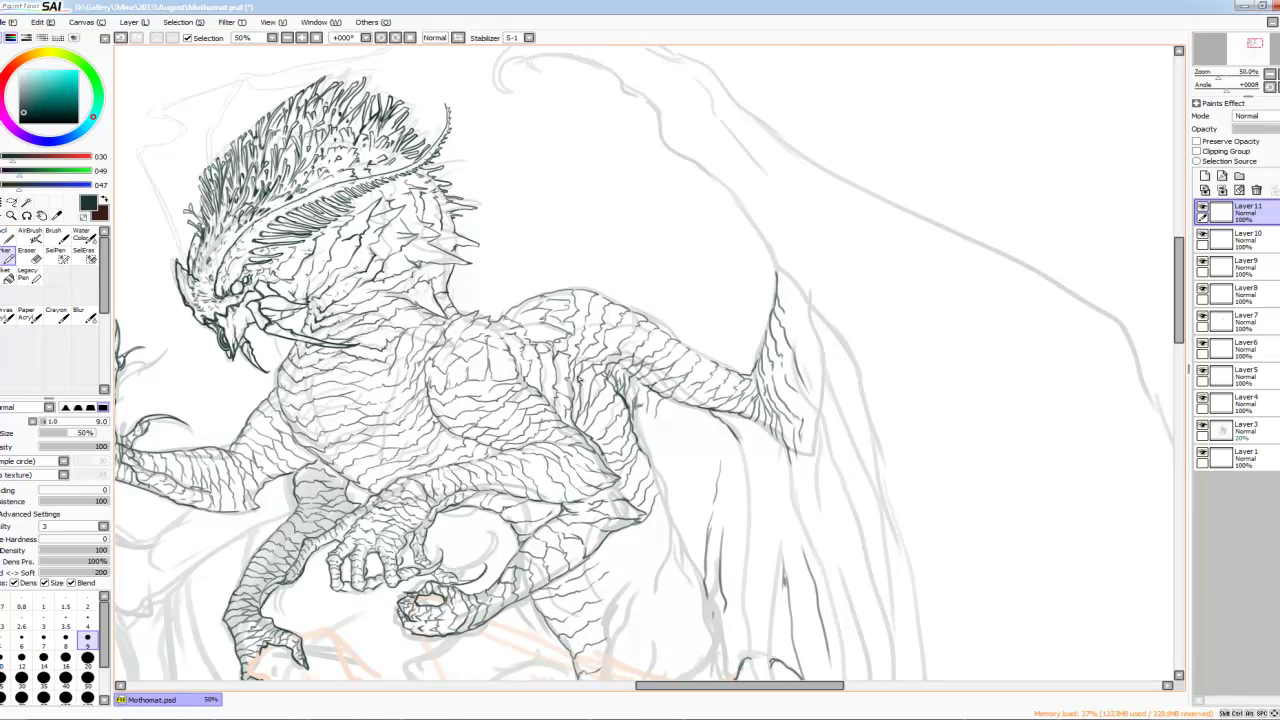
Step: Ink ragged fur-like strands along the curved lower edge of the inner membrane
scroll(790, 437, "down", 5)
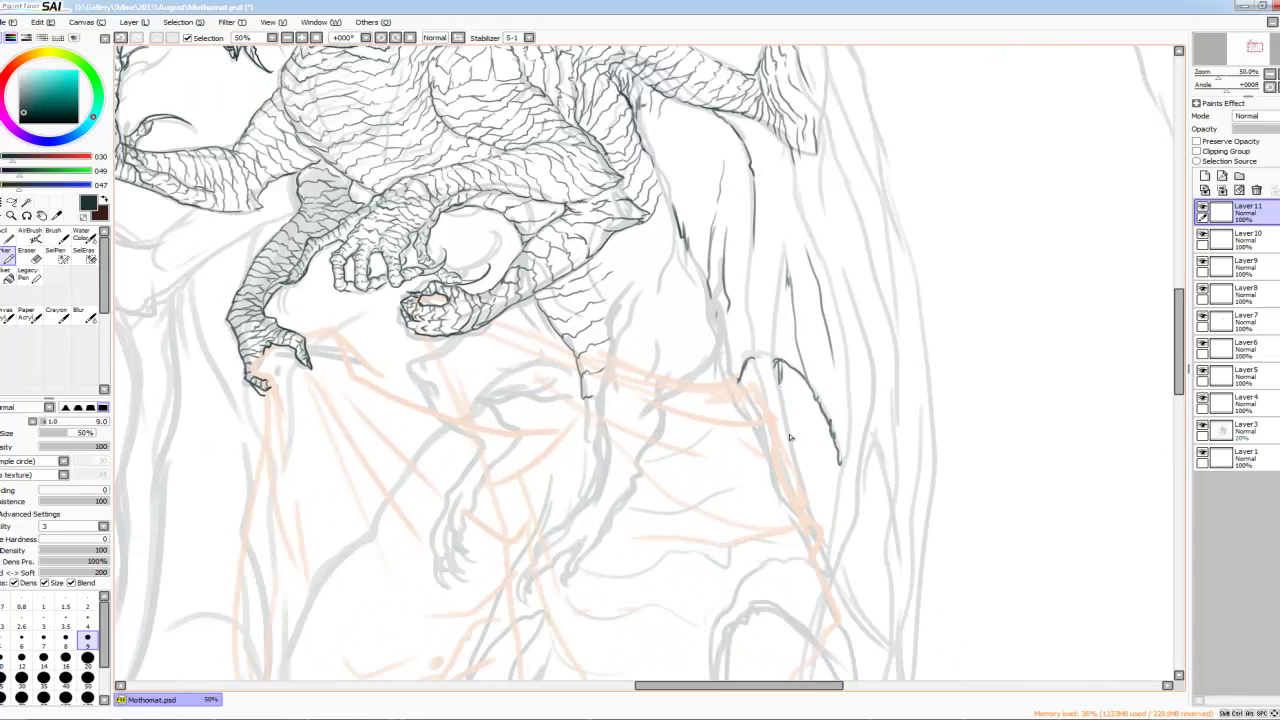
left_click_drag(782, 360, 792, 386)
left_click_drag(778, 336, 802, 400)
left_click_drag(792, 370, 806, 394)
left_click_drag(825, 527, 790, 437)
mouse_move(774, 320)
left_mouse_down()
mouse_move(786, 362)
mouse_move(778, 348)
left_mouse_up()
left_click_drag(790, 348, 802, 406)
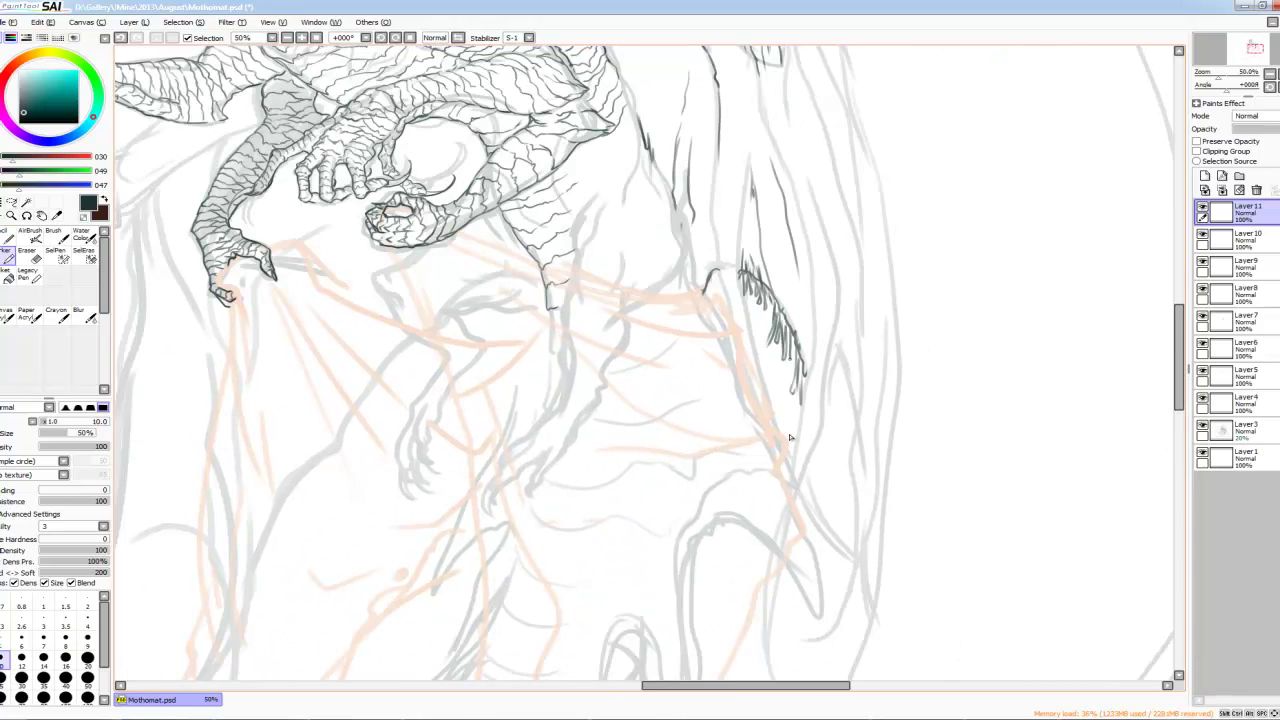
Step: Scatter short fur tufts over the upper inner membrane and along its edges beneath the wing arm
scroll(790, 437, "up", 5)
scroll(790, 437, "up", 2)
left_click_drag(668, 322, 688, 376)
left_click_drag(668, 274, 678, 290)
scroll(790, 437, "down", 1)
mouse_move(676, 354)
left_mouse_down()
mouse_move(690, 378)
mouse_move(698, 370)
left_mouse_up()
scroll(790, 437, "up", 3)
left_click_drag(606, 314, 612, 330)
left_click_drag(618, 338, 624, 354)
left_click_drag(704, 374, 714, 386)
left_click_drag(720, 383, 726, 418)
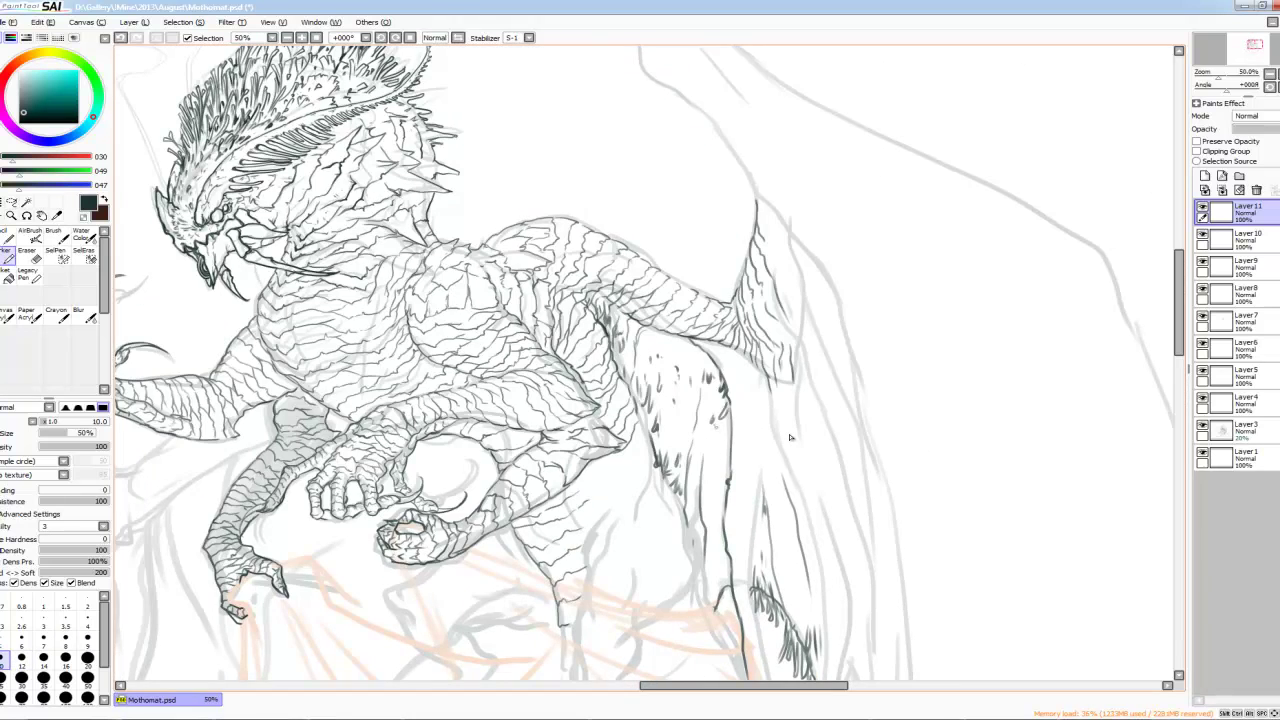
Step: Ink the outer contour of the folded wing limb below the elbow joint and the curved claw tip beneath it
scroll(790, 437, "down", 6)
scroll(790, 437, "right", 3)
mouse_move(686, 268)
left_mouse_down()
mouse_move(704, 350)
mouse_move(688, 408)
left_mouse_up()
left_click_drag(670, 338, 688, 392)
left_click_drag(586, 236, 600, 266)
scroll(682, 382, "up", 2)
left_click_drag(680, 220, 690, 288)
mouse_move(660, 226)
left_mouse_down()
mouse_move(682, 312)
mouse_move(665, 266)
left_mouse_up()
left_click_drag(674, 238, 668, 408)
scroll(682, 382, "down", 1)
left_click_drag(666, 470, 658, 550)
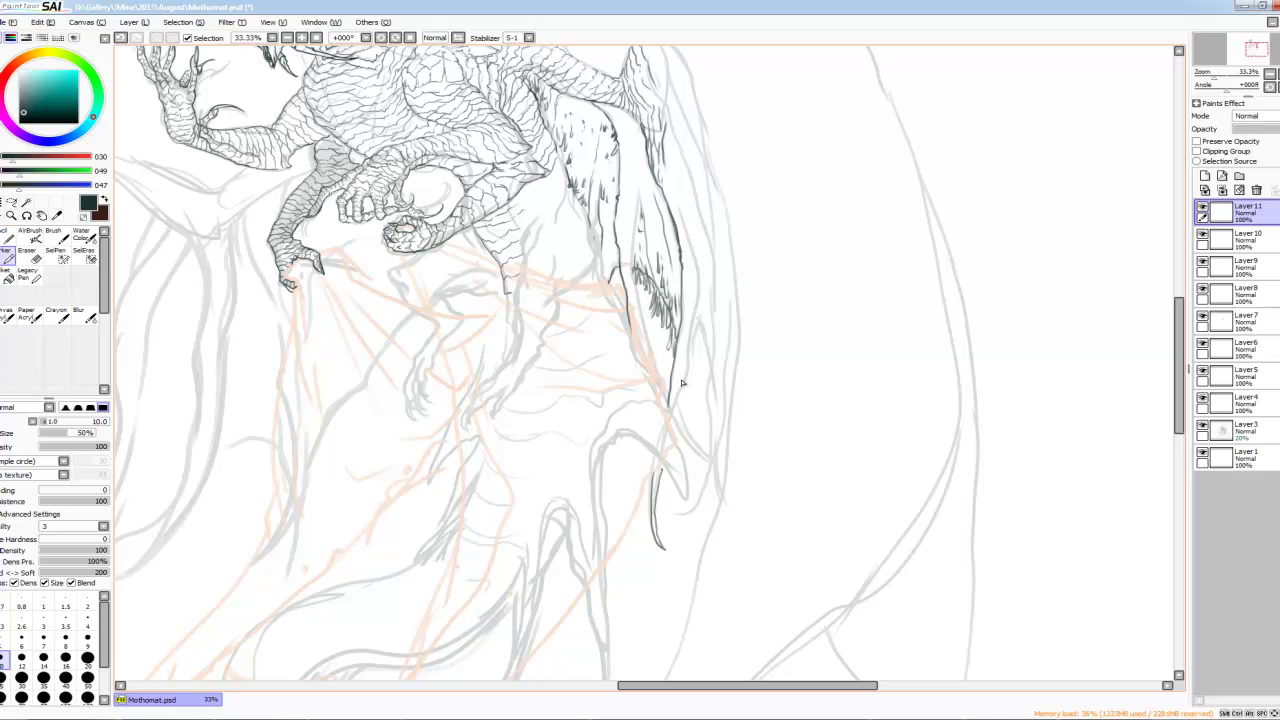
Step: Ink both sides of the slender wing finger down to its claw tip
scroll(682, 382, "up", 2)
left_click_drag(654, 404, 648, 448)
scroll(682, 382, "down", 1)
scroll(682, 382, "up", 4)
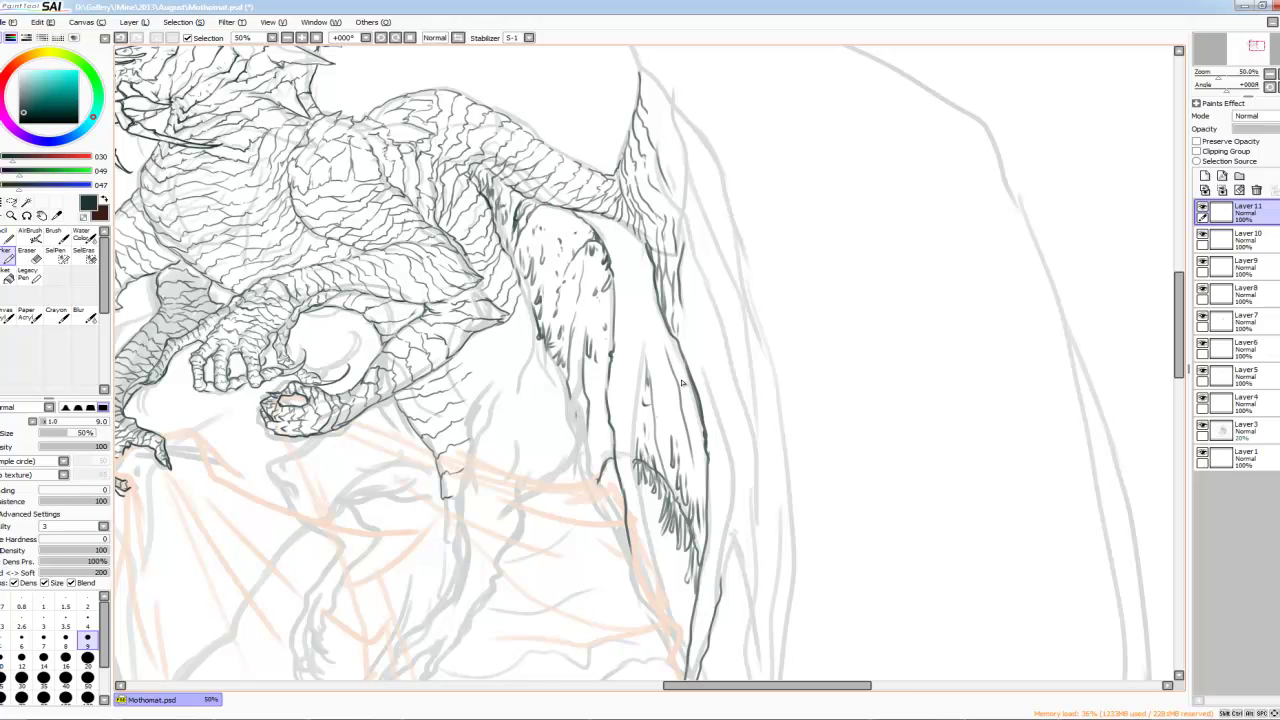
scroll(682, 382, "down", 1)
left_click_drag(681, 461, 675, 497)
key("bracketright")
key("bracketright")
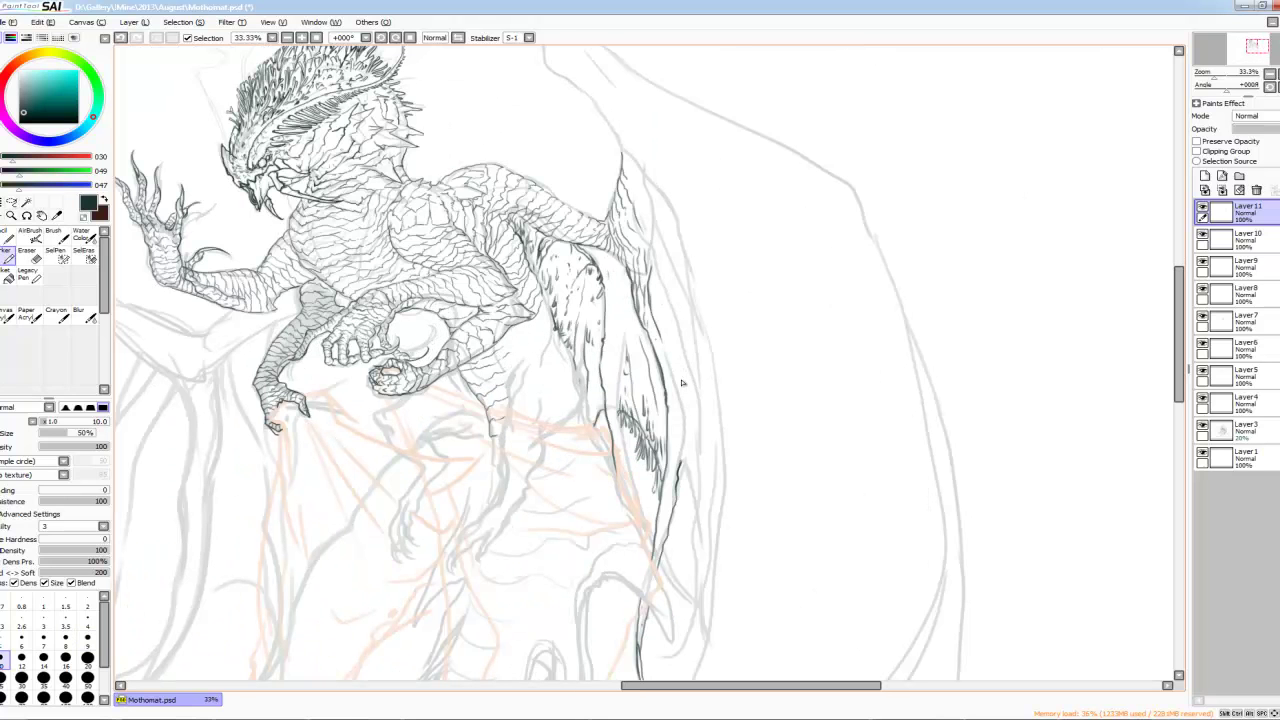
Step: Add short bristles along the folded wing limb's outer edge and small crosswise creases down its slender finger
scroll(682, 382, "down", 1)
scroll(682, 382, "up", 1)
key("bracketleft")
key("bracketleft")
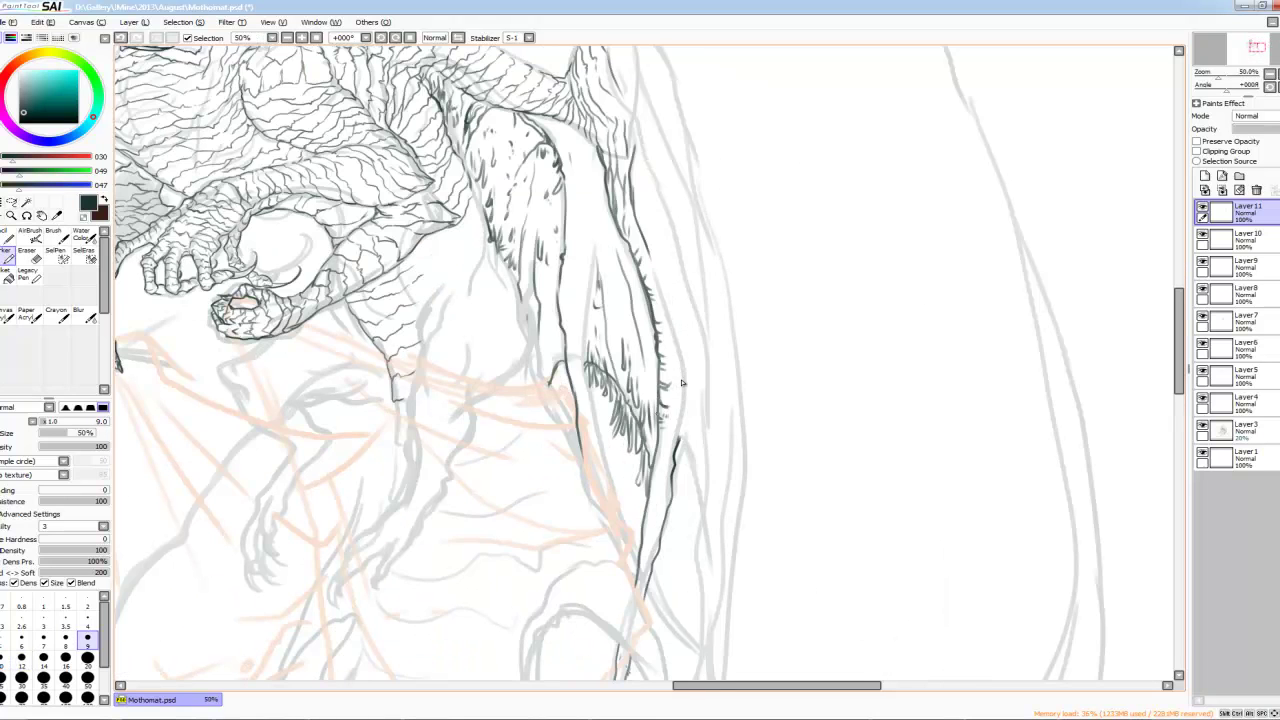
scroll(682, 382, "down", 4)
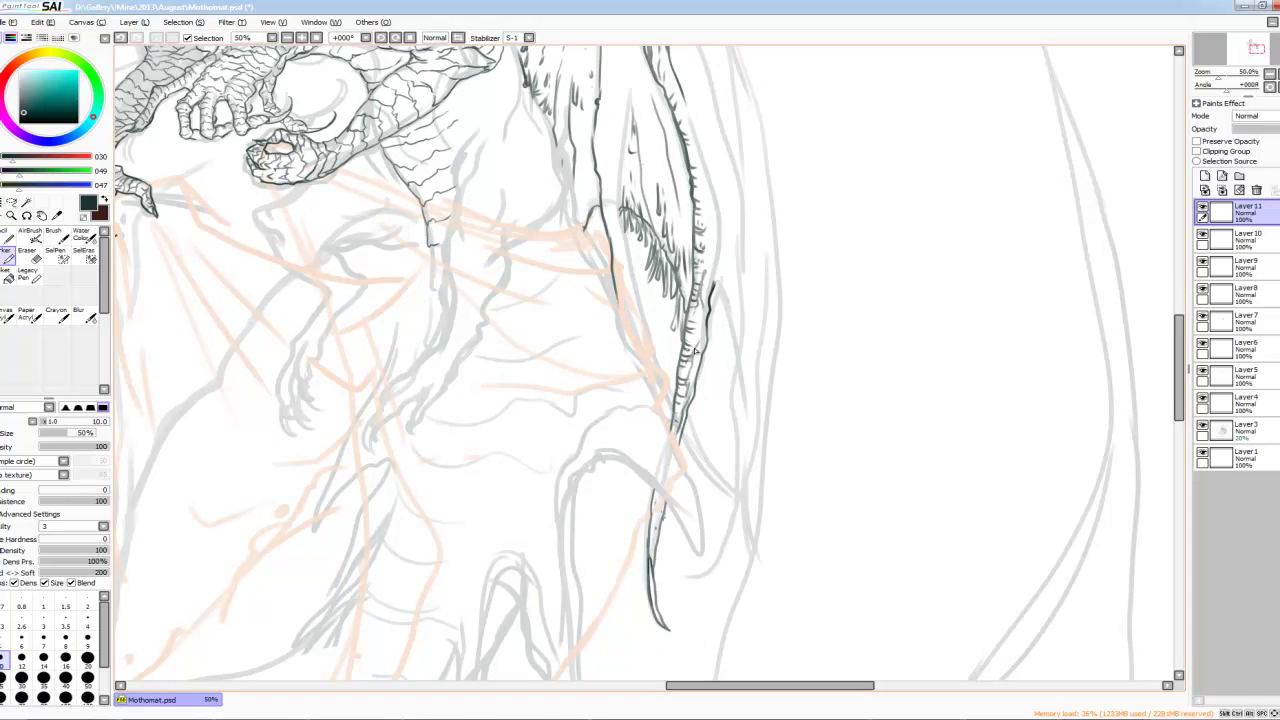
Step: Rotate the canvas and ink both contours of the long curved claw at the top of the wing
scroll(695, 350, "down", 1)
key("Delete")
scroll(662, 321, "up", 2)
key("bracketleft")
left_click_drag(535, 303, 500, 486)
mouse_move(582, 270)
left_mouse_down()
mouse_move(496, 455)
mouse_move(522, 489)
mouse_move(502, 540)
mouse_move(540, 550)
left_mouse_up()
scroll(662, 321, "up", 2)
key("bracketleft")
key("bracketleft")
key("bracketleft")
left_click_drag(498, 414, 482, 490)
left_click_drag(662, 321, 657, 406)
left_click_drag(478, 458, 460, 574)
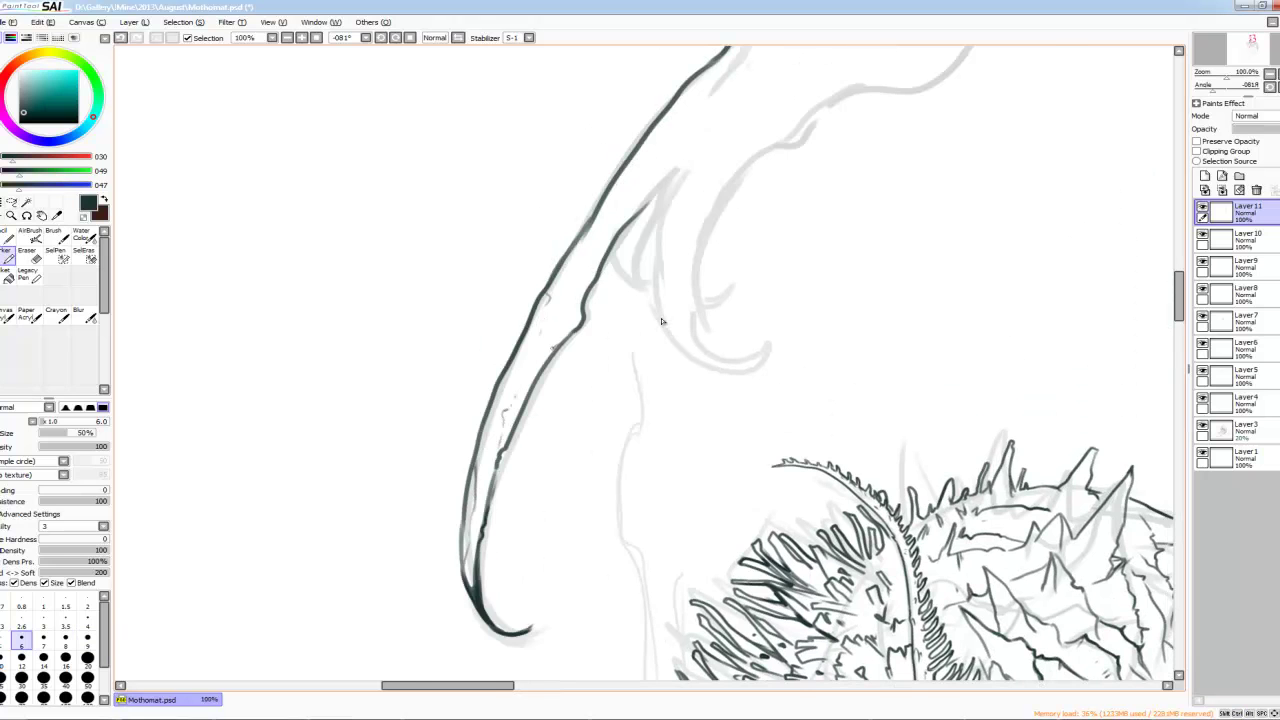
Step: Ink the shorter hooked claws beneath the long top claw and reset the canvas rotation
left_click_drag(662, 321, 599, 414)
left_click_drag(682, 144, 576, 305)
key("bracketright")
key("bracketright")
mouse_move(656, 180)
left_mouse_down()
mouse_move(598, 282)
mouse_move(598, 425)
left_mouse_up()
mouse_move(750, 210)
left_mouse_down()
mouse_move(694, 250)
mouse_move(628, 390)
left_mouse_up()
mouse_move(628, 400)
left_mouse_down()
mouse_move(700, 455)
mouse_move(608, 425)
mouse_move(690, 458)
left_mouse_up()
key("Home")
mouse_move(690, 305)
left_mouse_down()
mouse_move(614, 318)
mouse_move(676, 282)
left_mouse_up()
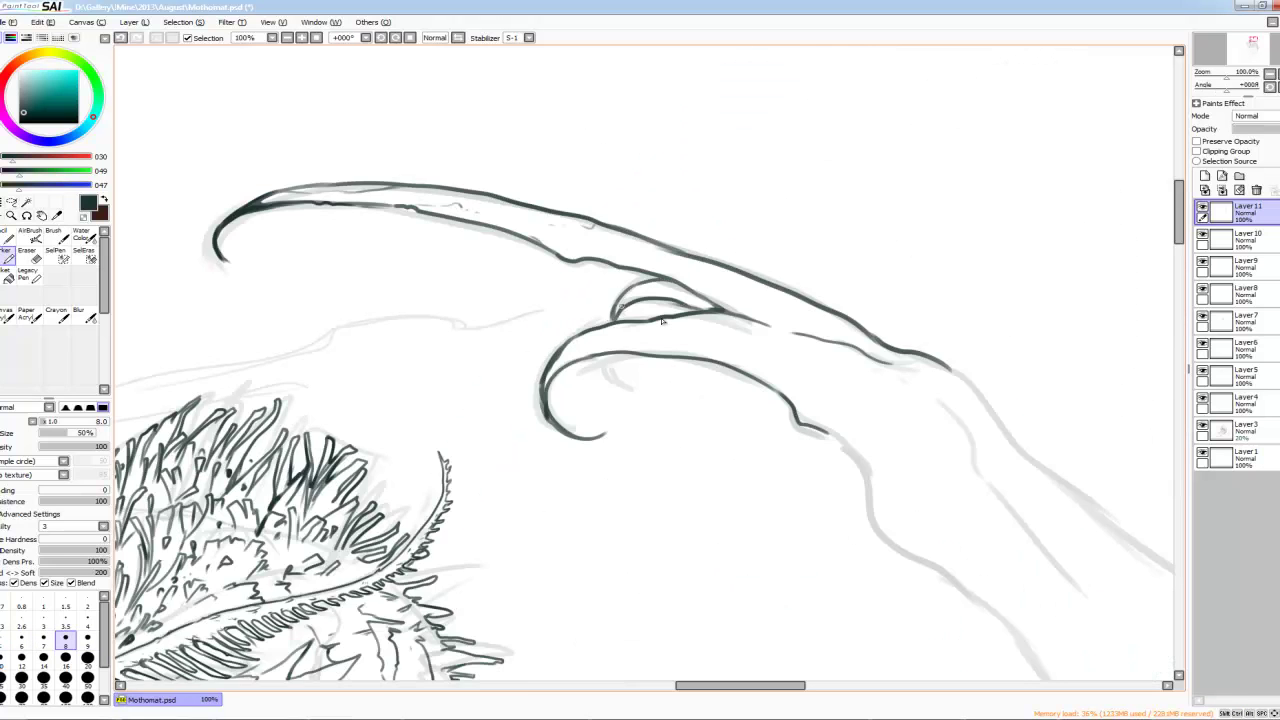
left_click_drag(614, 352, 622, 374)
left_click_drag(640, 298, 618, 318)
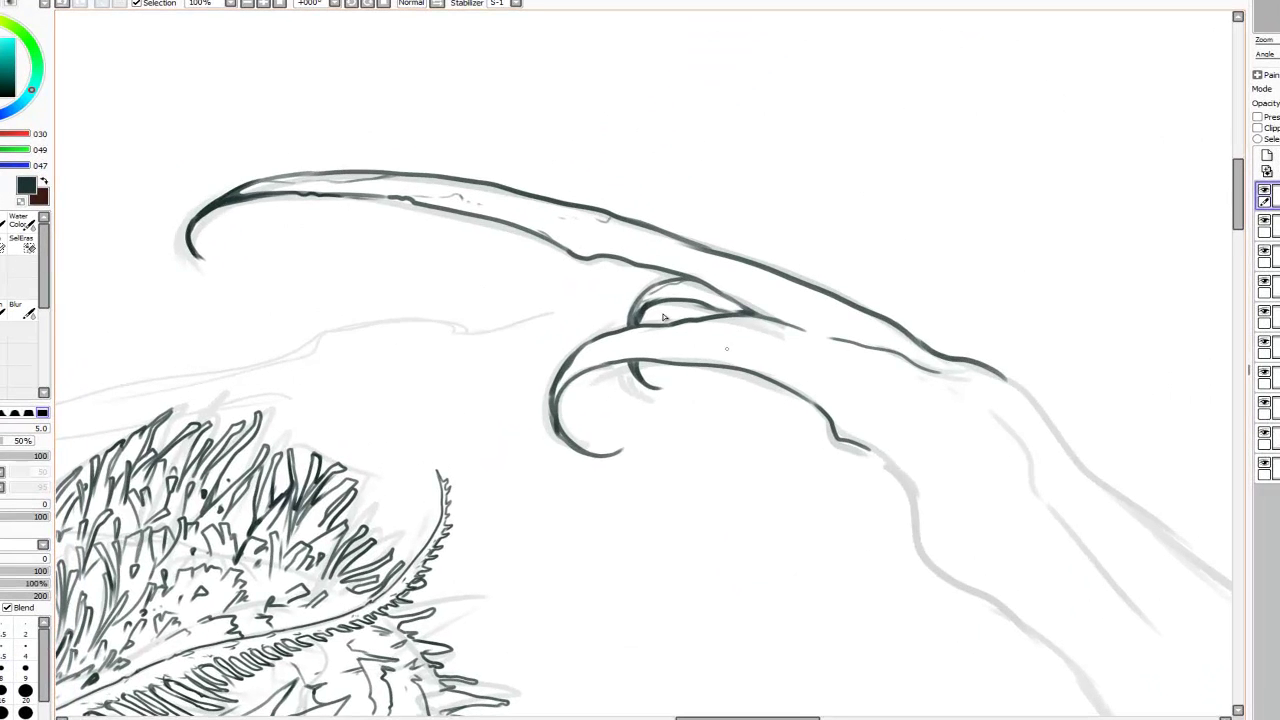
Step: Ink hair tufts around the base of the wing's top claws and knuckle
scroll(665, 322, "down", 1)
mouse_move(728, 332)
left_mouse_down()
mouse_move(668, 344)
mouse_move(682, 358)
left_mouse_up()
mouse_move(822, 284)
left_mouse_down()
mouse_move(892, 340)
mouse_move(876, 350)
left_mouse_up()
left_click_drag(806, 310, 852, 340)
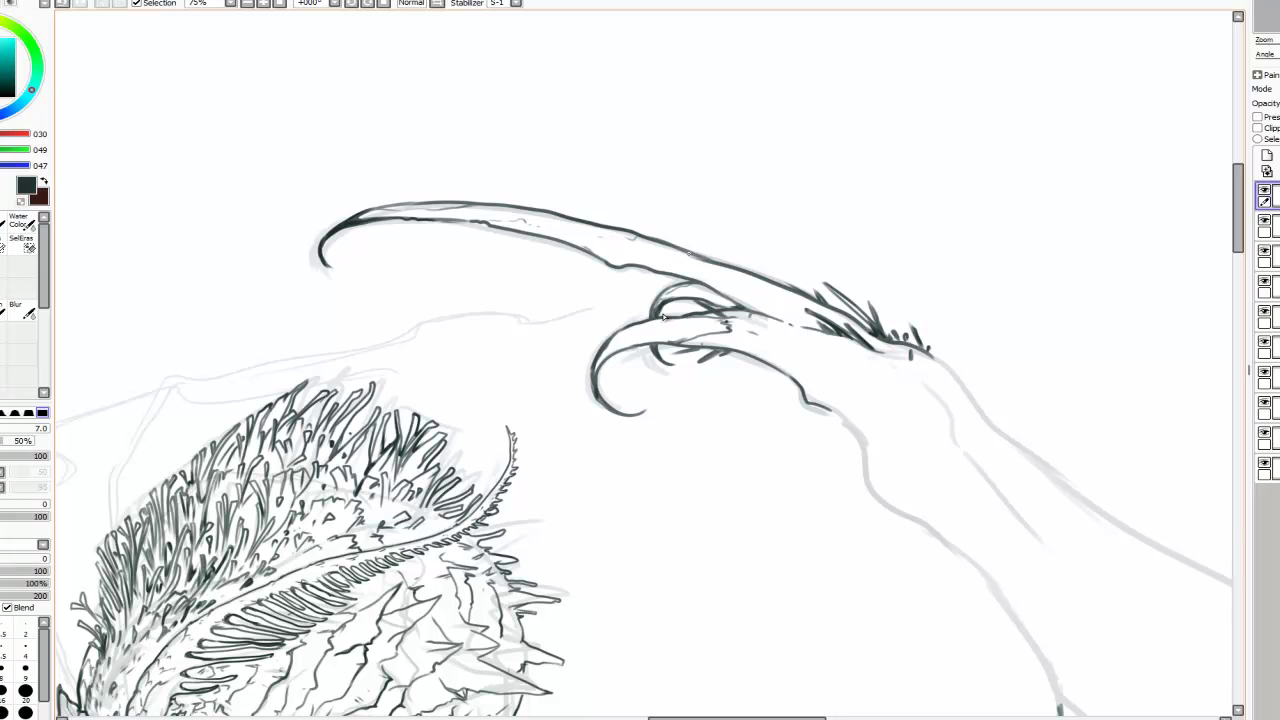
Step: Ink both edges of the wing's long pointed lower tip
scroll(60, 686, "down", 5)
mouse_move(380, 706)
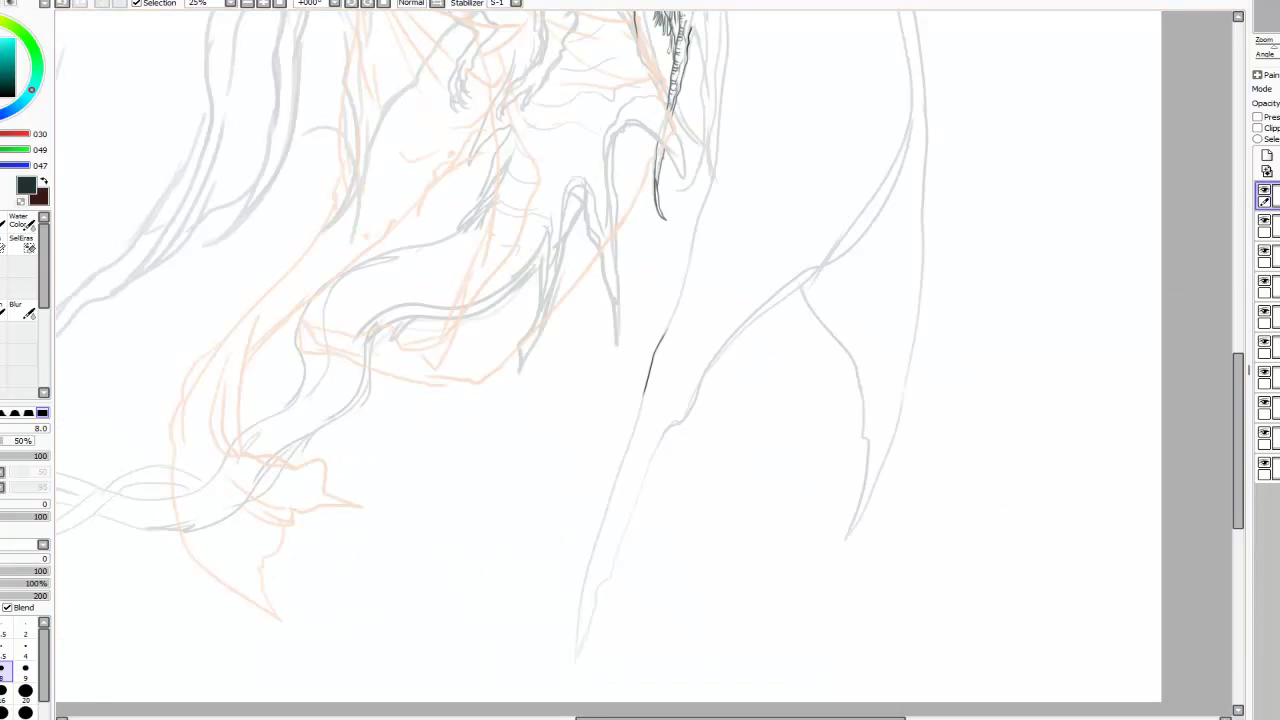
left_click_drag(643, 390, 575, 652)
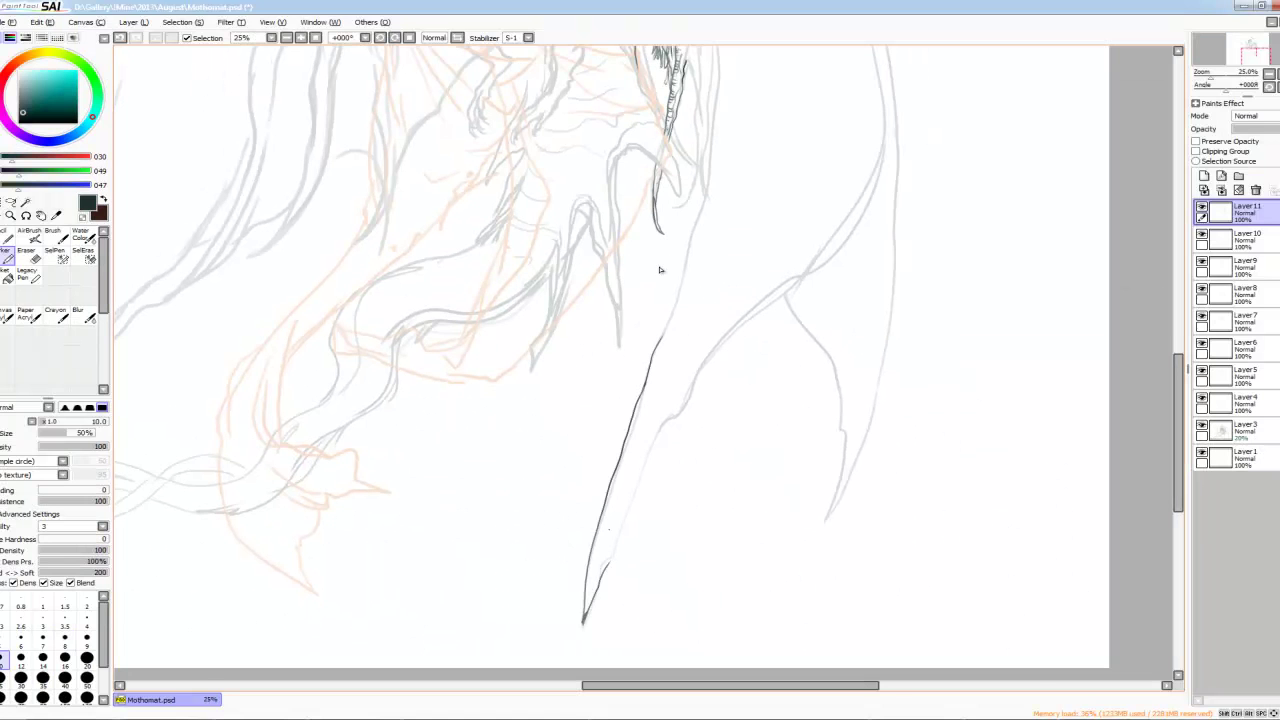
mouse_move(612, 562)
left_mouse_down()
mouse_move(660, 450)
mouse_move(720, 378)
left_mouse_up()
left_click_drag(658, 460, 756, 358)
mouse_move(668, 356)
left_mouse_down()
mouse_move(716, 476)
mouse_move(700, 566)
left_mouse_up()
Step: Ink the wing's large outer contour and the membrane's curved lower edge
mouse_move(660, 270)
left_mouse_down()
mouse_move(722, 500)
mouse_move(722, 570)
mouse_move(700, 358)
left_mouse_up()
left_click_drag(636, 294, 572, 114)
left_click_drag(752, 118, 802, 396)
mouse_move(700, 300)
left_mouse_down()
mouse_move(760, 370)
mouse_move(830, 420)
left_mouse_up()
Step: Ink the pointed membrane tips beside the slender wing finger and the long wing bone next to them
key("ctrl+plus")
mouse_move(646, 360)
left_mouse_down()
mouse_move(622, 416)
mouse_move(619, 498)
left_mouse_up()
mouse_move(674, 312)
left_mouse_down()
mouse_move(642, 370)
mouse_move(620, 528)
left_mouse_up()
left_click_drag(684, 322, 696, 438)
key("ctrl+minus")
mouse_move(600, 400)
left_mouse_down()
mouse_move(586, 330)
mouse_move(603, 281)
left_mouse_up()
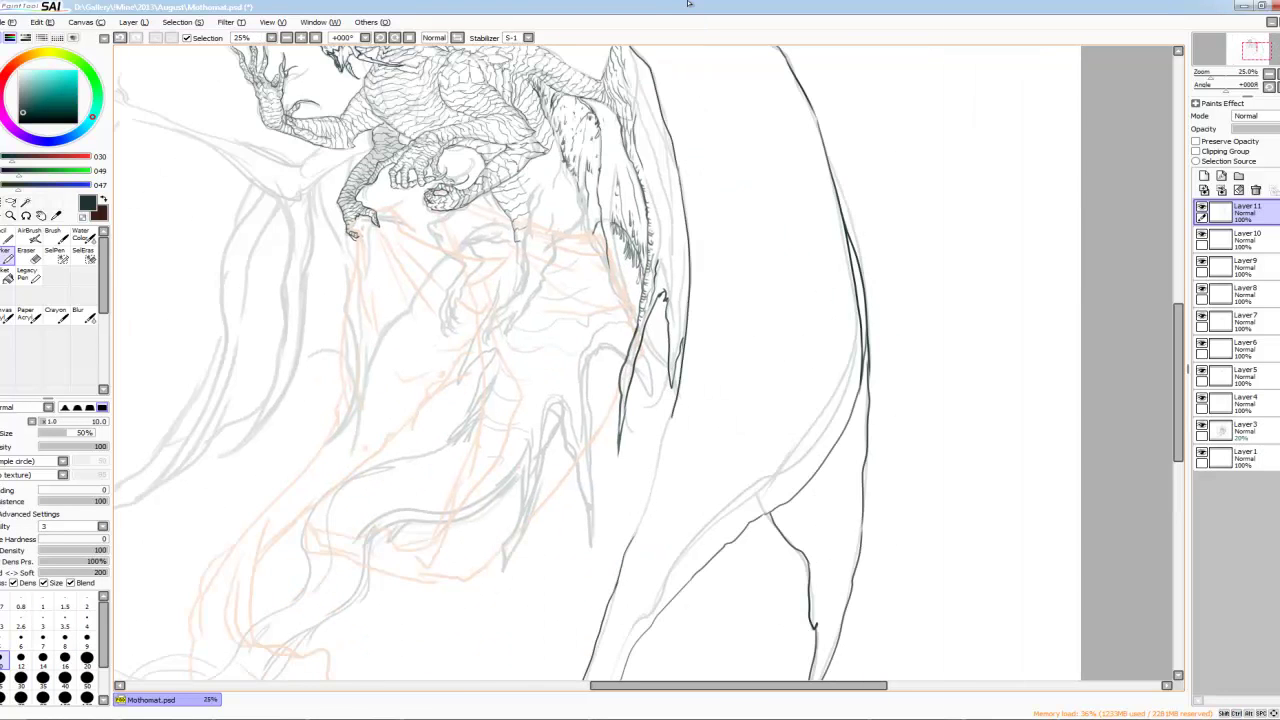
Step: Ink a second line along the membrane's curved lower edge and down the inside of the long pointed lower tip
key("ctrl+minus")
key("ctrl+minus")
key("ctrl+plus")
key("ctrl+plus")
key("ctrl+minus")
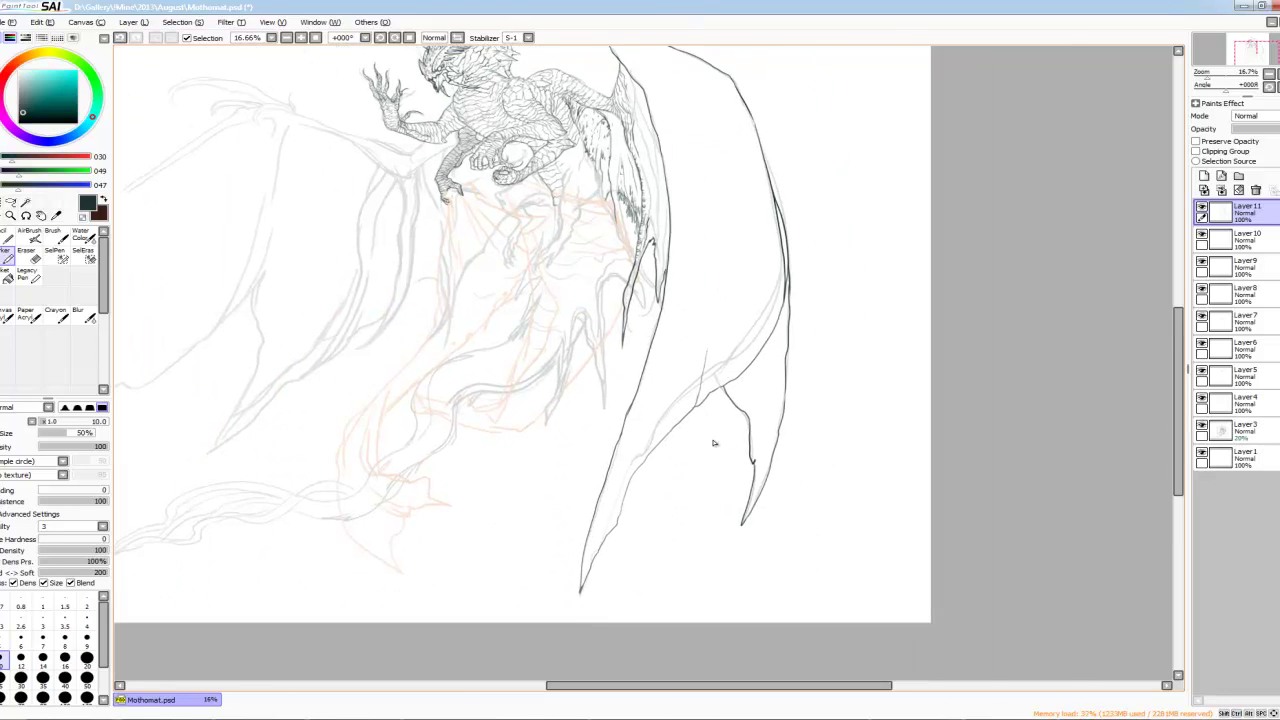
key("ctrl+plus")
key("ctrl+minus")
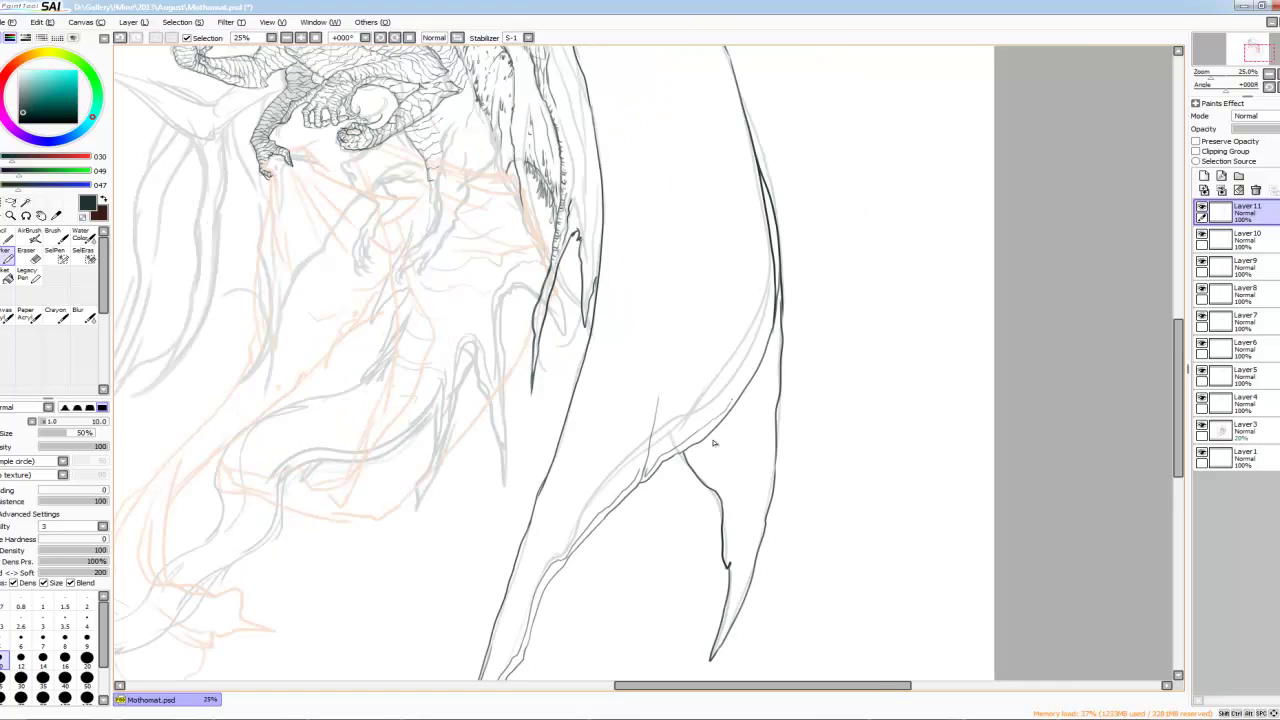
key("ctrl+minus")
key("ctrl+plus")
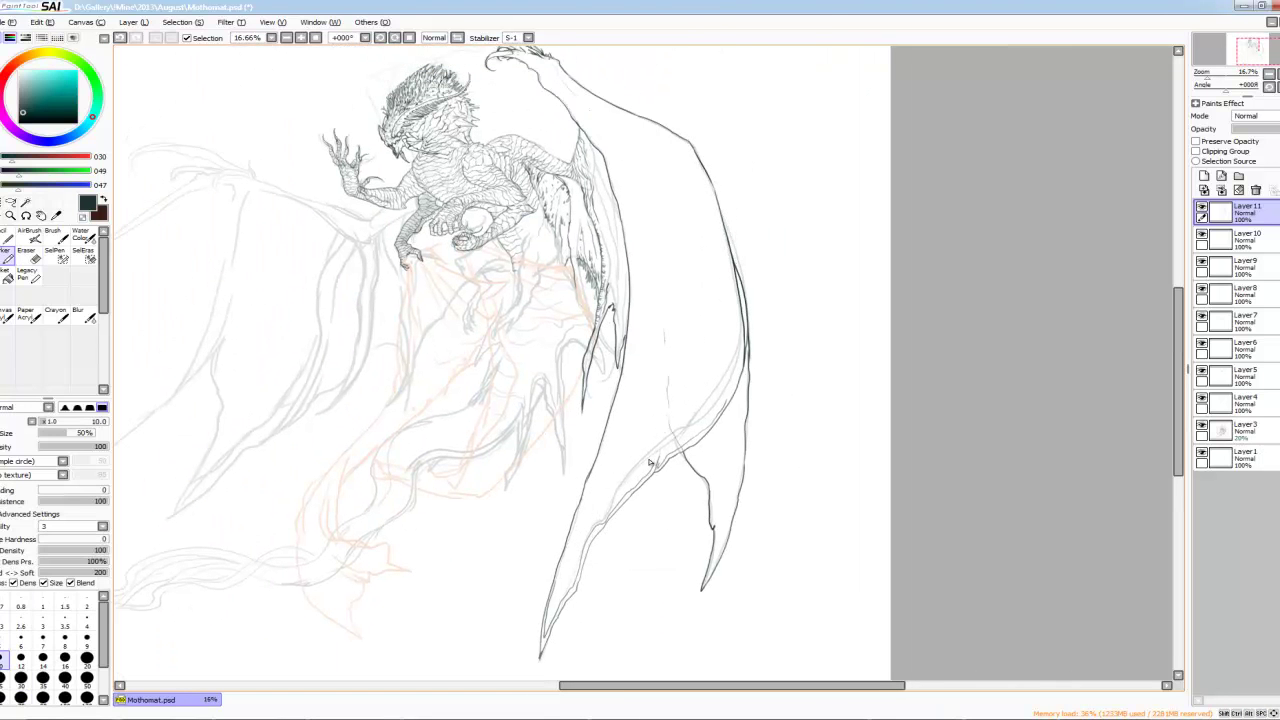
Step: Ink inner contour lines along the wing's outer edge and the long wing bone down to its tip
left_click_drag(721, 241, 745, 392)
mouse_move(578, 534)
left_mouse_down()
mouse_move(616, 406)
mouse_move(633, 270)
left_mouse_up()
left_click_drag(561, 78, 633, 254)
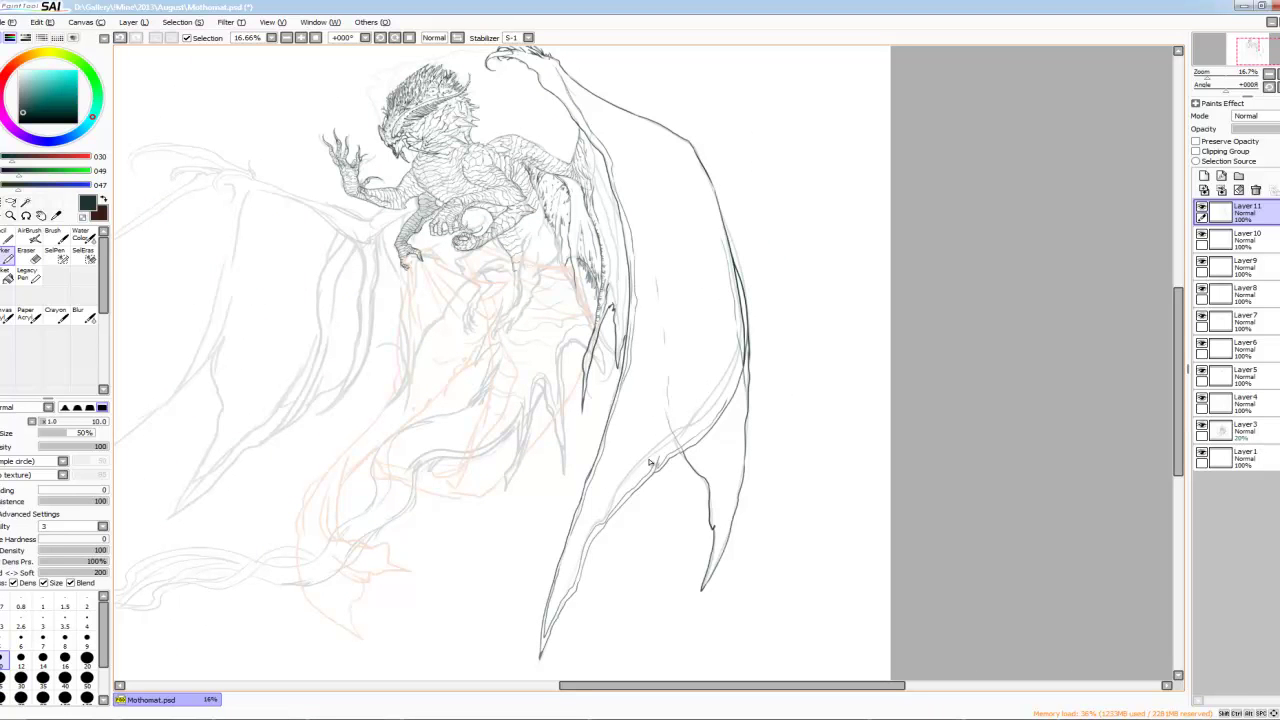
mouse_move(627, 386)
left_mouse_down()
mouse_move(588, 516)
mouse_move(516, 618)
left_mouse_up()
Step: Ink long fold lines in the membrane beside the lower half of the long wing bone
scroll(649, 462, "up", 1)
left_click_drag(600, 300, 555, 360)
mouse_move(530, 600)
left_mouse_down()
mouse_move(604, 378)
mouse_move(568, 554)
left_mouse_up()
left_click_drag(650, 400, 622, 463)
left_click_drag(620, 362, 604, 510)
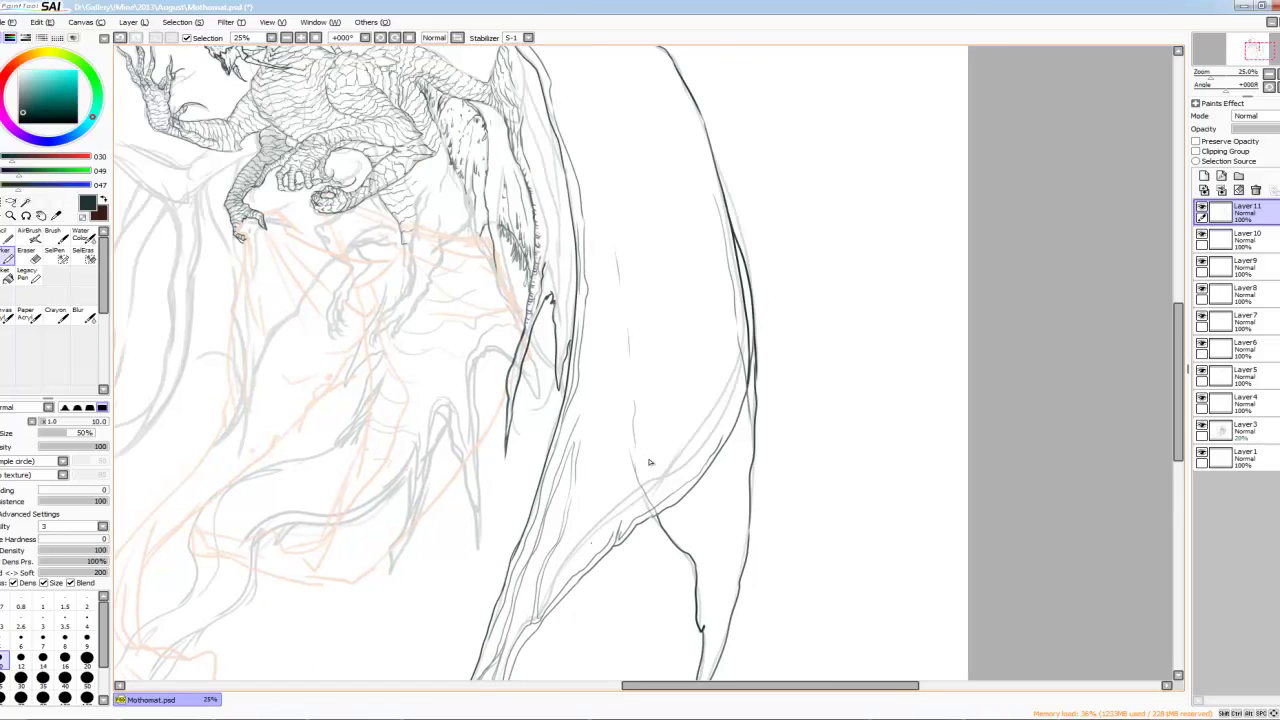
Step: Ink curved fold lines running down the middle and outer part of the large wing membrane
left_click_drag(620, 304, 620, 362)
left_click_drag(606, 322, 580, 414)
left_click_drag(620, 296, 610, 334)
mouse_move(608, 336)
left_mouse_down()
mouse_move(584, 434)
mouse_move(612, 516)
left_mouse_up()
left_click_drag(650, 318, 688, 462)
left_click_drag(664, 344, 698, 472)
left_click_drag(698, 332, 724, 446)
left_click_drag(688, 306, 712, 352)
left_click_drag(722, 372, 748, 420)
Step: Ink fold lines across the membrane's lower edge and into the smaller pointed outer tip
left_click_drag(649, 462, 632, 375)
left_click_drag(644, 420, 680, 464)
left_click_drag(682, 490, 692, 586)
left_click_drag(712, 540, 686, 594)
left_click_drag(710, 416, 692, 534)
left_click_drag(708, 442, 694, 548)
left_click_drag(702, 396, 684, 492)
left_click_drag(690, 380, 666, 454)
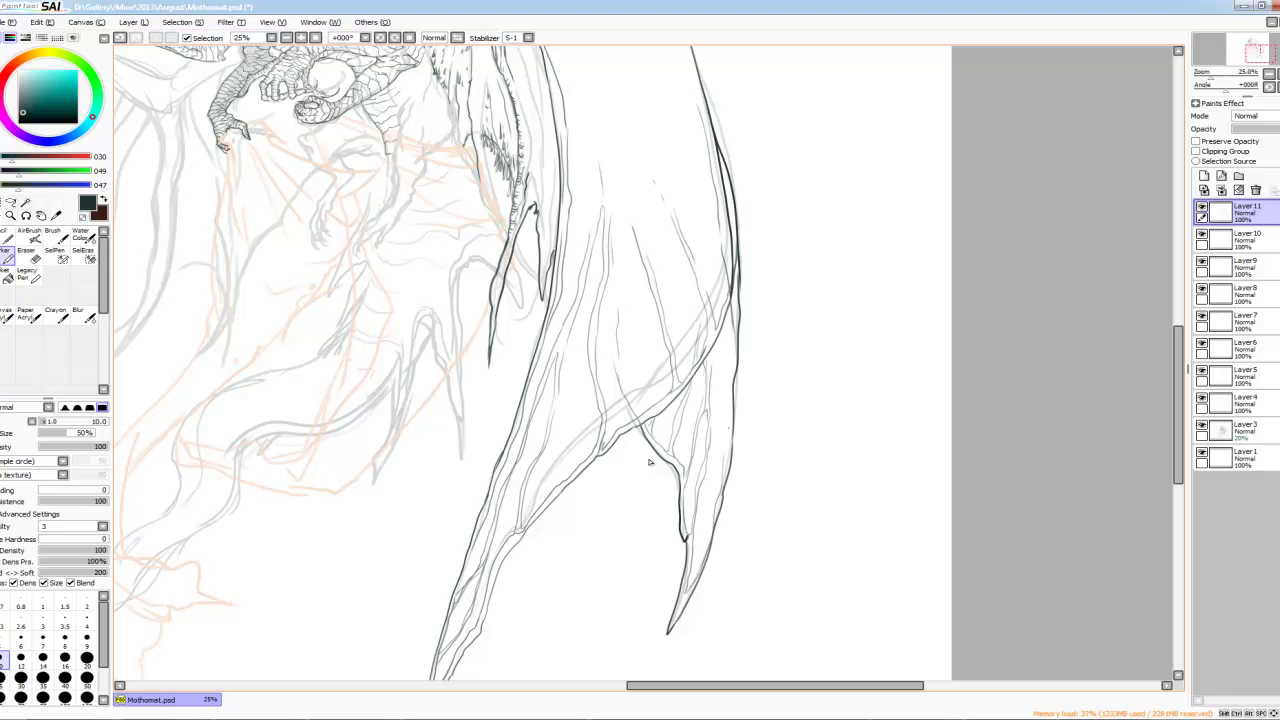
Step: Ink short fur strokes along the wing's leading edge below the knuckle and scattered tufts on the upper membrane
scroll(649, 462, "down", 2)
scroll(649, 462, "up", 2)
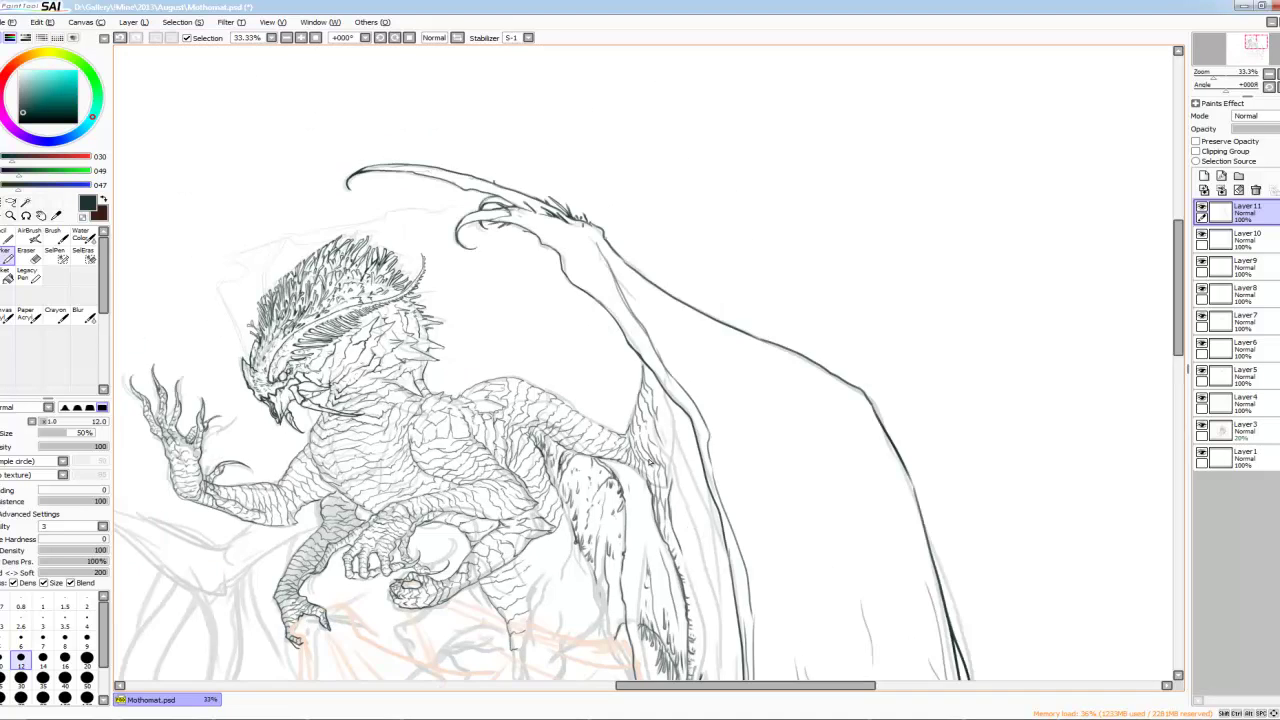
mouse_move(608, 243)
left_mouse_down()
mouse_move(657, 264)
mouse_move(706, 328)
mouse_move(732, 338)
mouse_move(658, 274)
mouse_move(654, 306)
left_mouse_up()
scroll(623, 268, "down", 1)
key("bracketright")
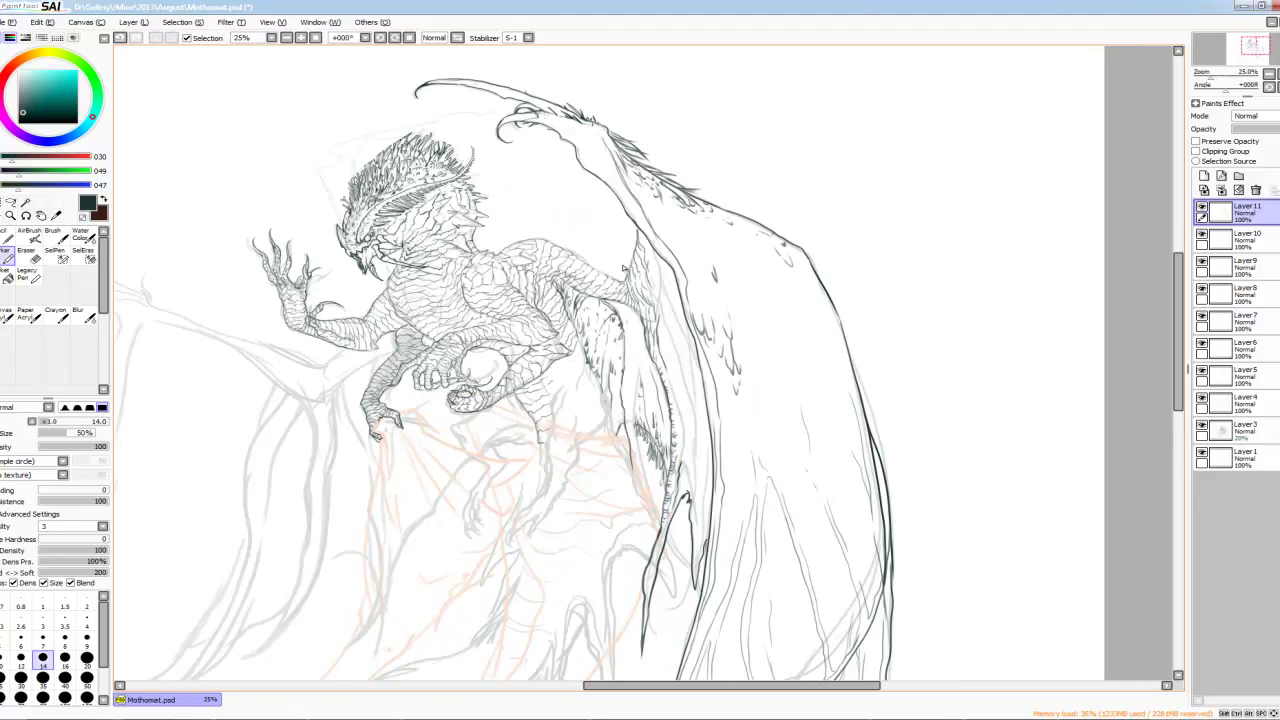
Step: Ink long spiky hairs fanning out from the wing knuckle and small fur marks along the upper wing edge
scroll(623, 268, "down", 1)
scroll(623, 268, "up", 1)
left_click_drag(604, 202, 654, 180)
left_click_drag(618, 202, 652, 190)
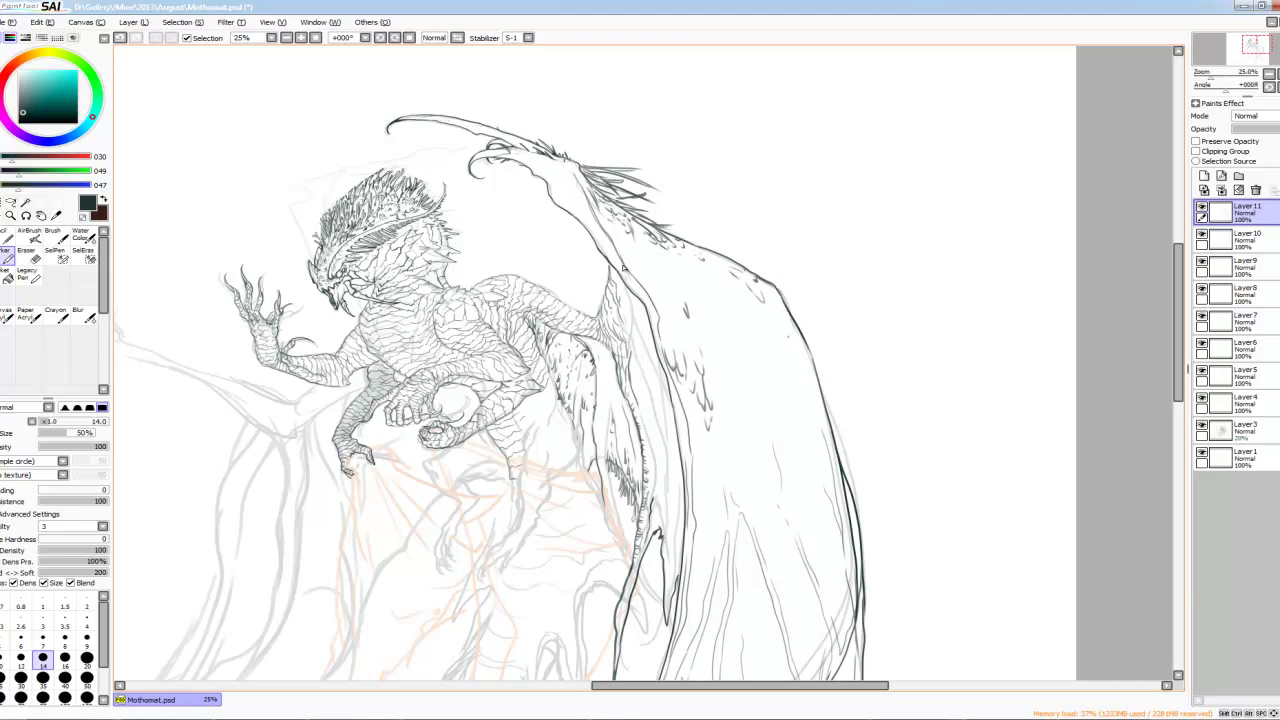
left_click_drag(580, 164, 612, 158)
key("bracketleft")
mouse_move(620, 218)
left_mouse_down()
mouse_move(668, 198)
mouse_move(692, 230)
mouse_move(662, 234)
left_mouse_up()
key("bracketright")
left_click_drag(666, 270, 672, 261)
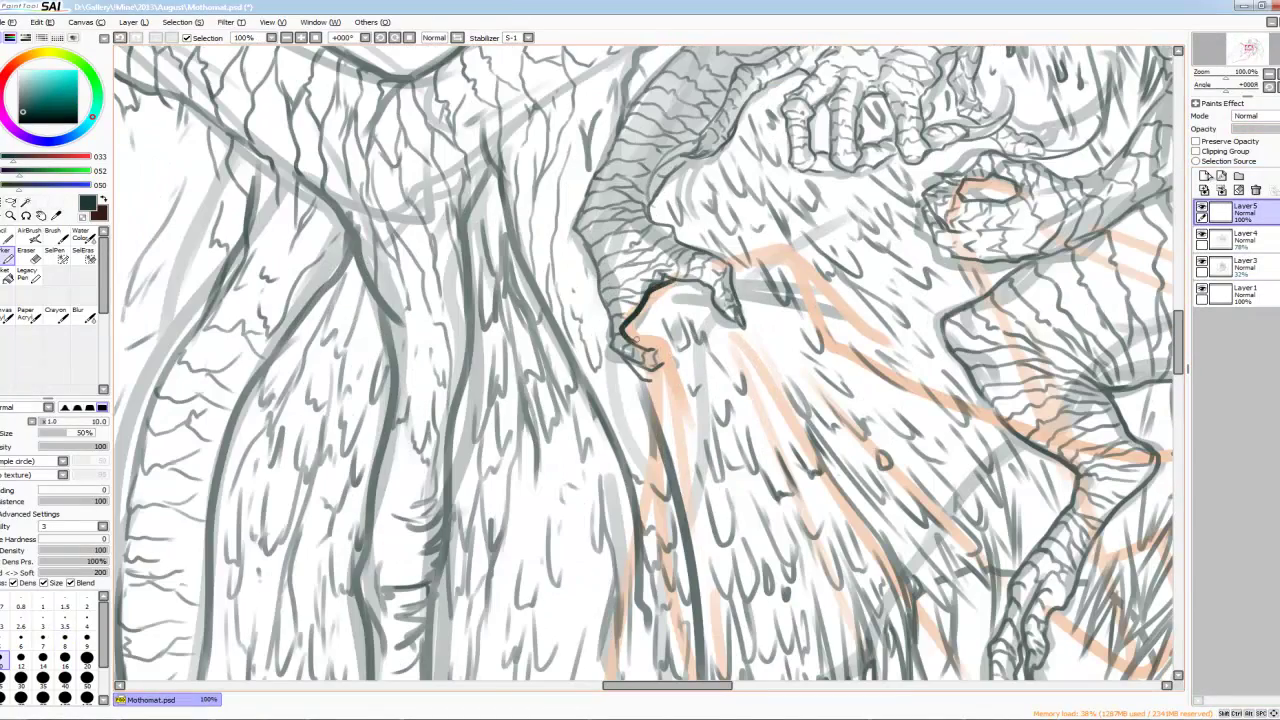
Step: Ink the cloth gripped in the hanging claws and its first folds stretching across the lower body
mouse_move(646, 341)
left_mouse_down()
mouse_move(684, 286)
mouse_move(780, 248)
mouse_move(887, 313)
left_mouse_up()
scroll(887, 313, "down", 4)
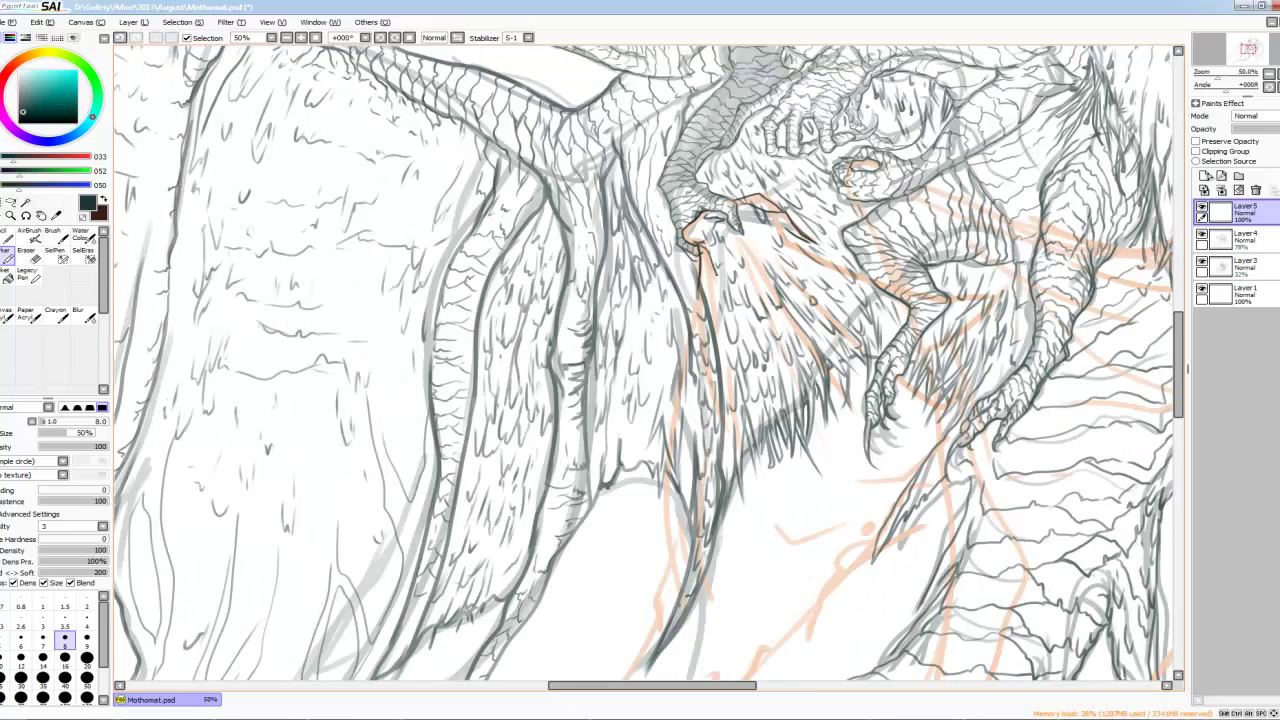
scroll(757, 311, "down", 3)
scroll(757, 311, "up", 2)
left_click_drag(791, 259, 757, 311)
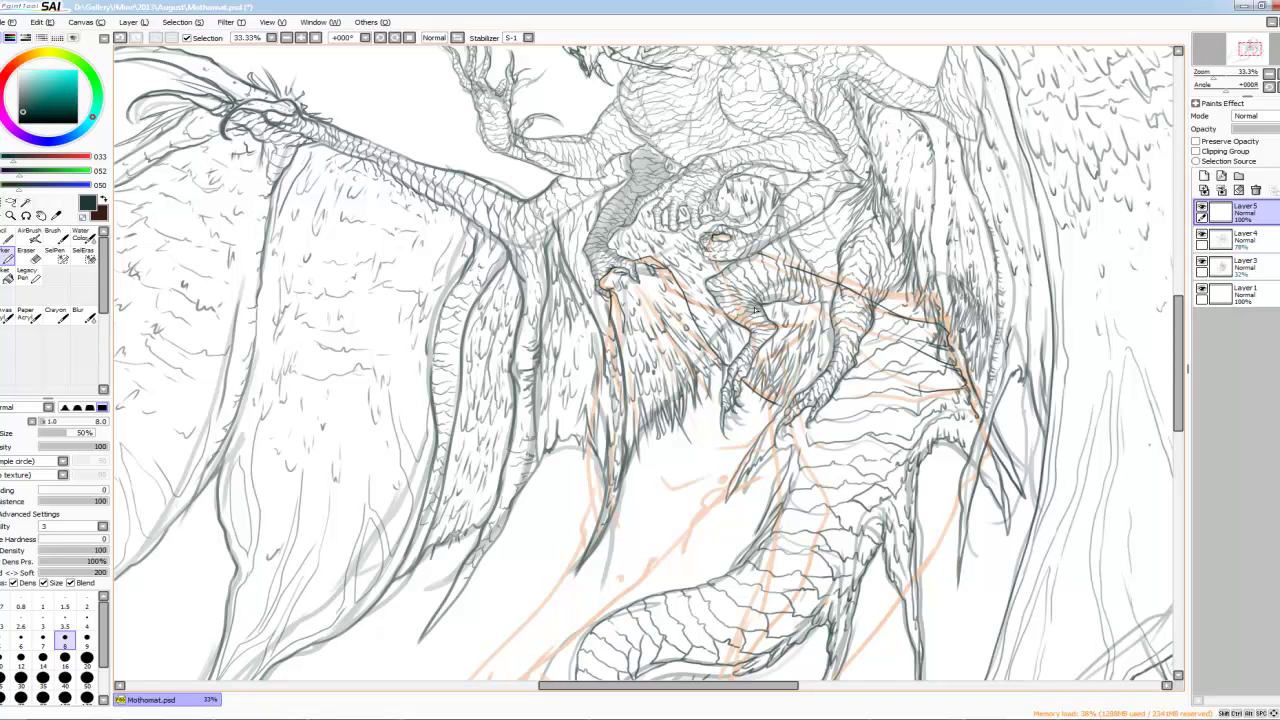
Step: Ink the ragged edge of the cloth running diagonally from beneath the feet toward the tail
scroll(755, 310, "down", 3)
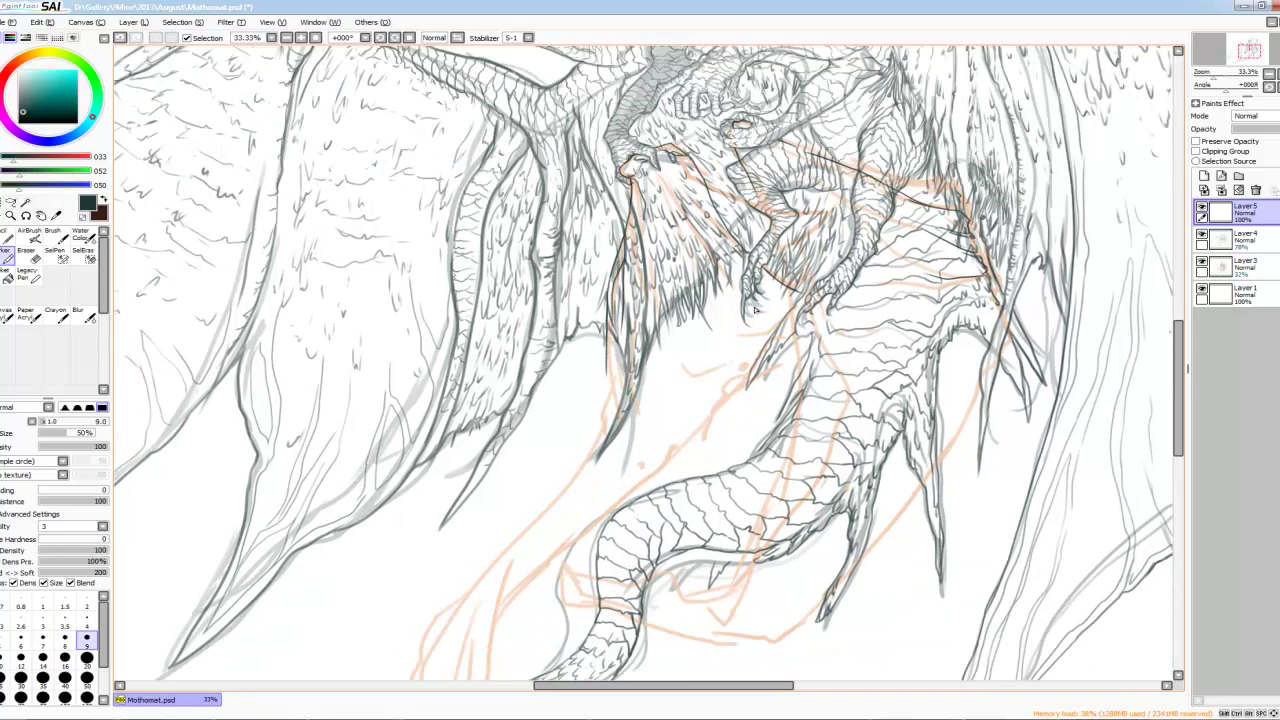
scroll(755, 310, "down", 2)
scroll(755, 310, "down", 2)
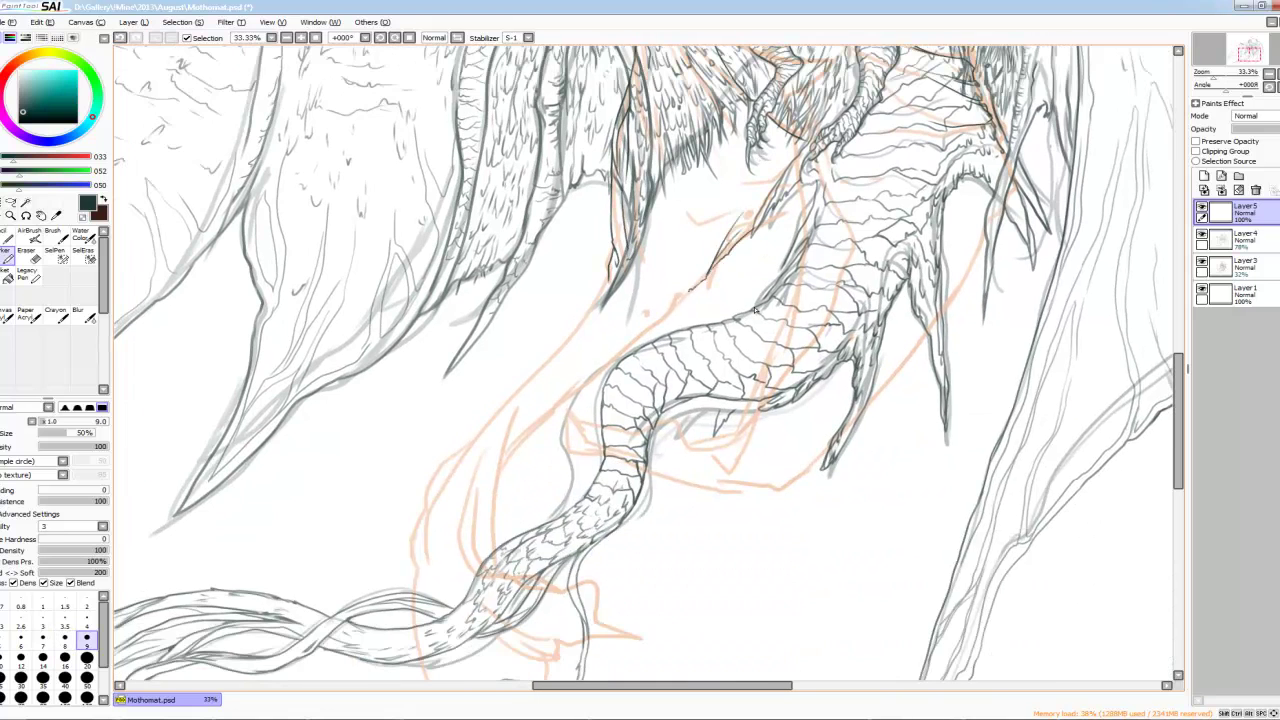
scroll(755, 310, "down", 2)
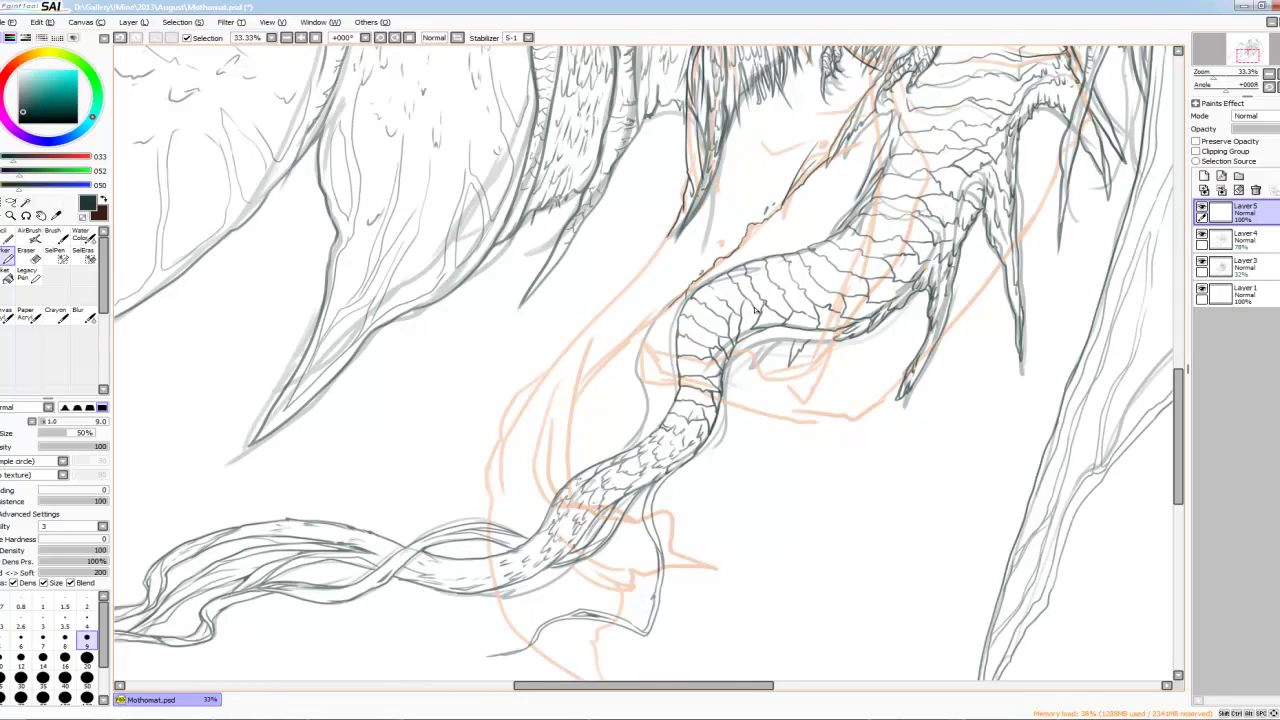
Step: Ink the long outer edge of the cloth and the folds where it narrows and twists beside the tail
left_click_drag(551, 354, 691, 219)
scroll(755, 310, "down", 2)
mouse_move(606, 330)
left_mouse_down()
mouse_move(628, 282)
mouse_move(690, 242)
left_mouse_up()
key("ctrl+z")
left_click_drag(650, 308, 700, 258)
left_click_drag(612, 340, 652, 296)
Step: Ink the cloth's curling lower end over the tail, with its folds, tattered edge, holes and pointed tip
scroll(755, 310, "down", 2)
left_click_drag(594, 255, 620, 235)
key("ctrl+z")
scroll(620, 242, "down", 1)
mouse_move(552, 316)
left_mouse_down()
mouse_move(620, 238)
mouse_move(595, 362)
mouse_move(700, 402)
mouse_move(776, 406)
mouse_move(702, 362)
left_mouse_up()
scroll(702, 362, "down", 1)
left_click_drag(616, 186, 586, 324)
scroll(598, 287, "down", 2)
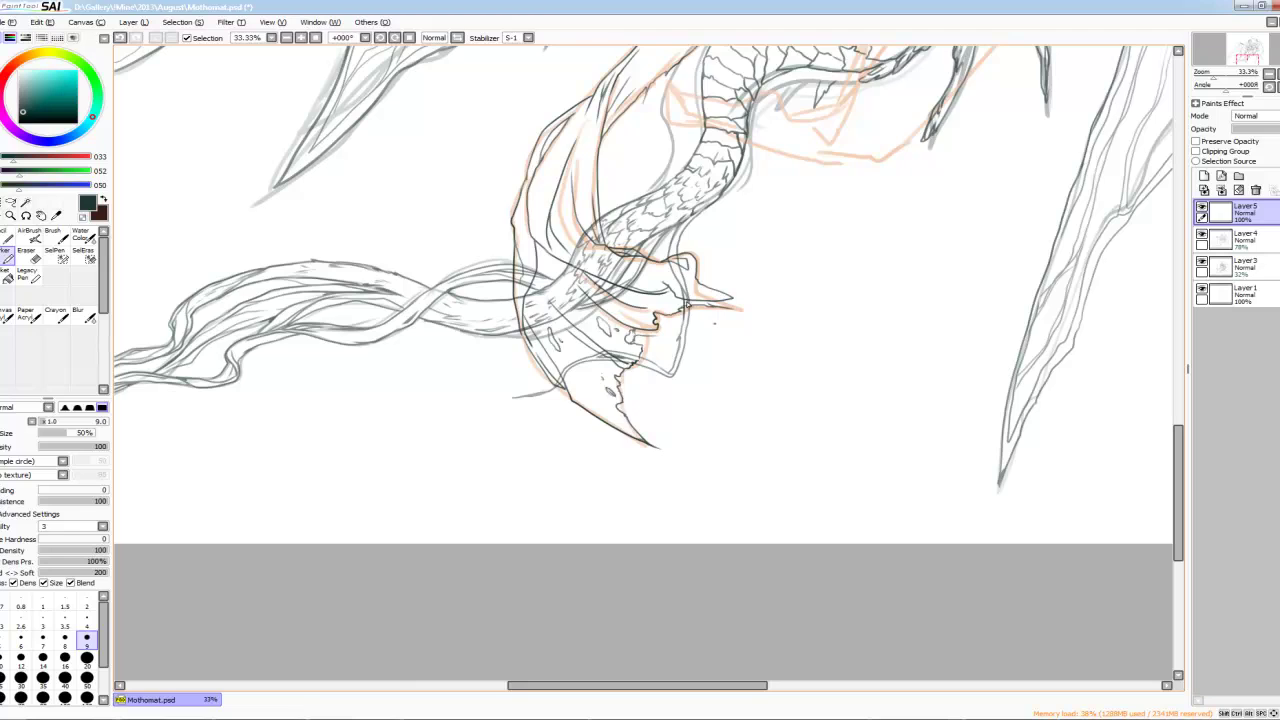
Step: Add details to the cloth's outer edge and upper folds, reduce Layer4's opacity to 32% and hide Layer3
scroll(604, 327, "up", 7)
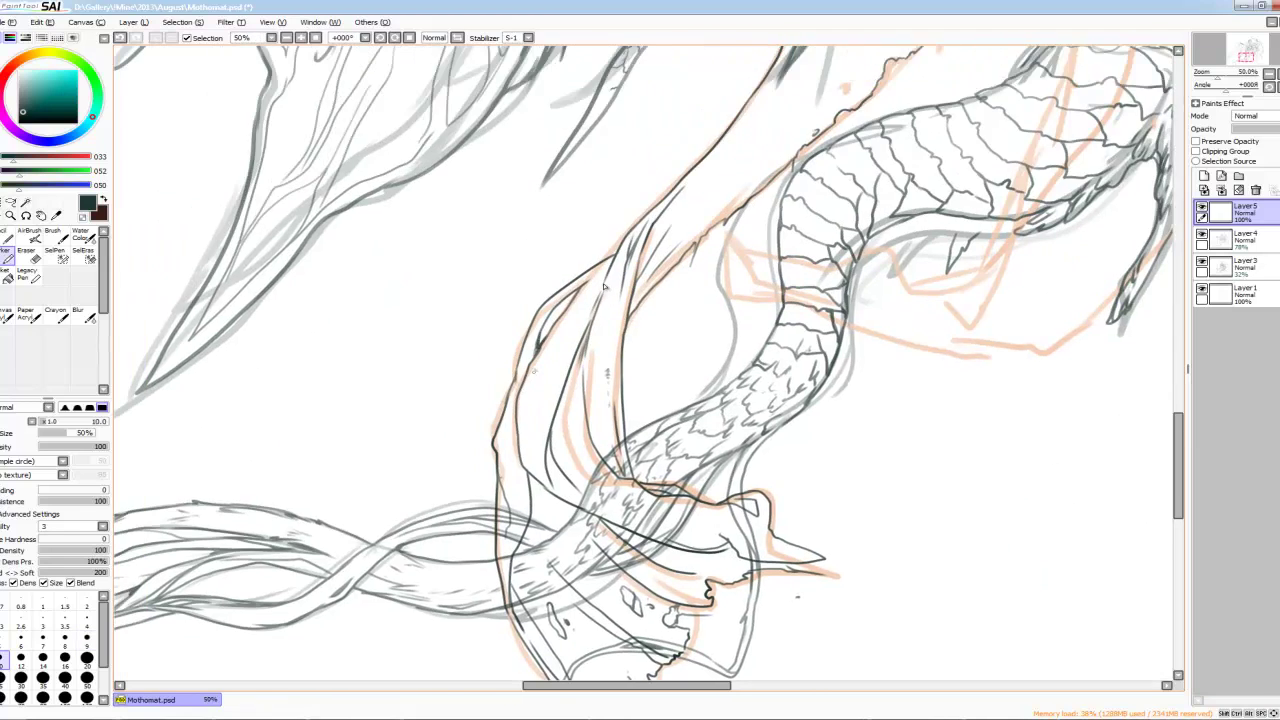
scroll(604, 287, "up", 5)
scroll(604, 287, "up", 2)
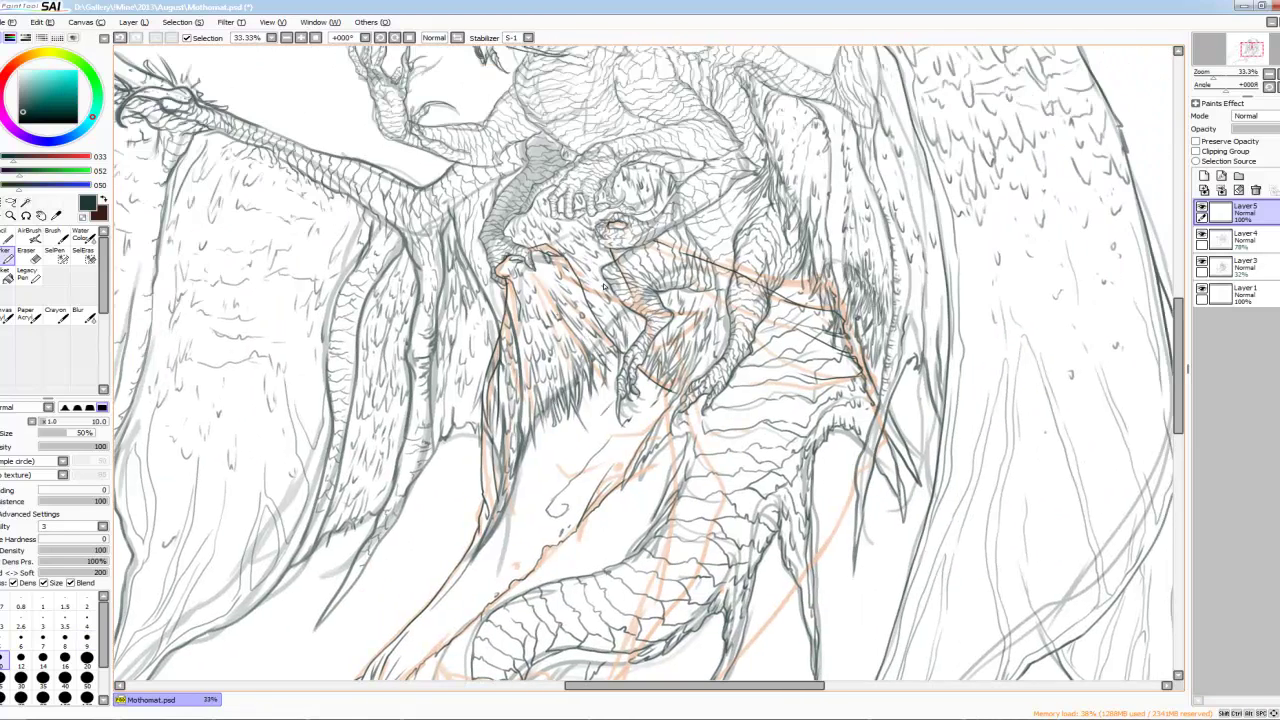
scroll(604, 287, "right", 3)
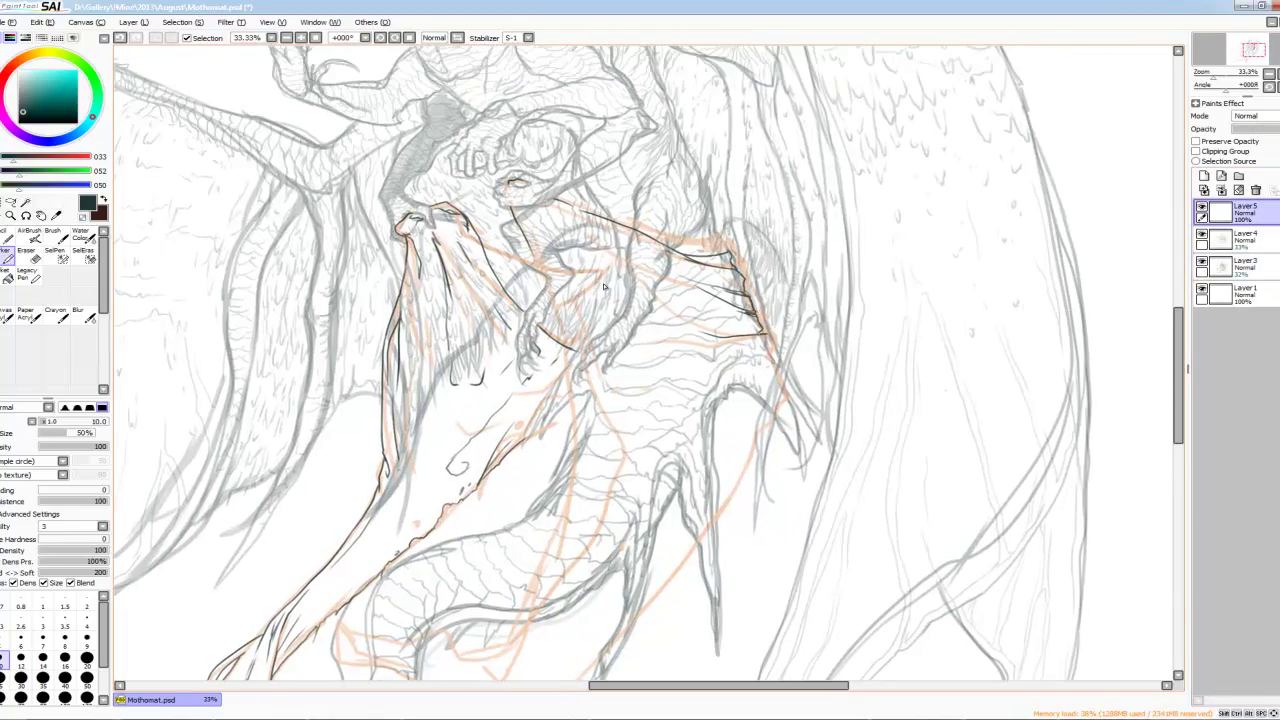
scroll(604, 287, "down", 4)
scroll(610, 295, "up", 6)
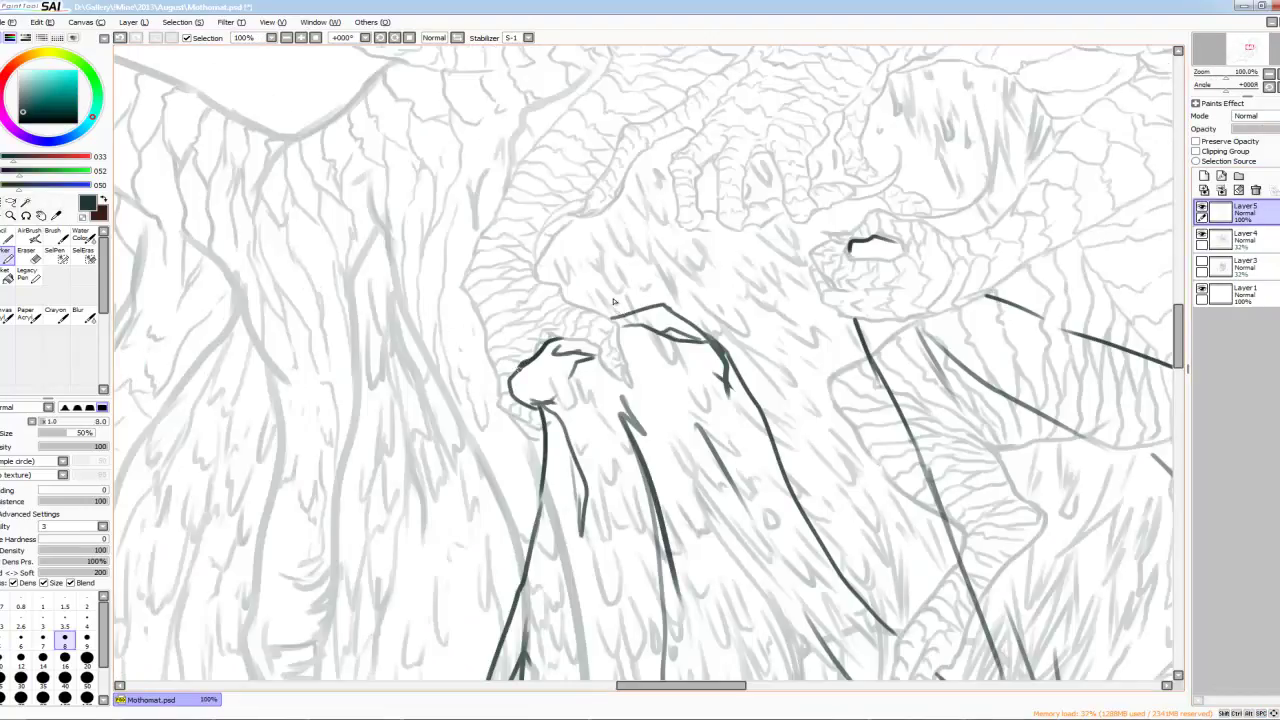
Step: Thicken the hanging cloth's long outer edge and ink small folds where it bends below the claws
scroll(614, 301, "down", 2)
scroll(614, 301, "down", 4)
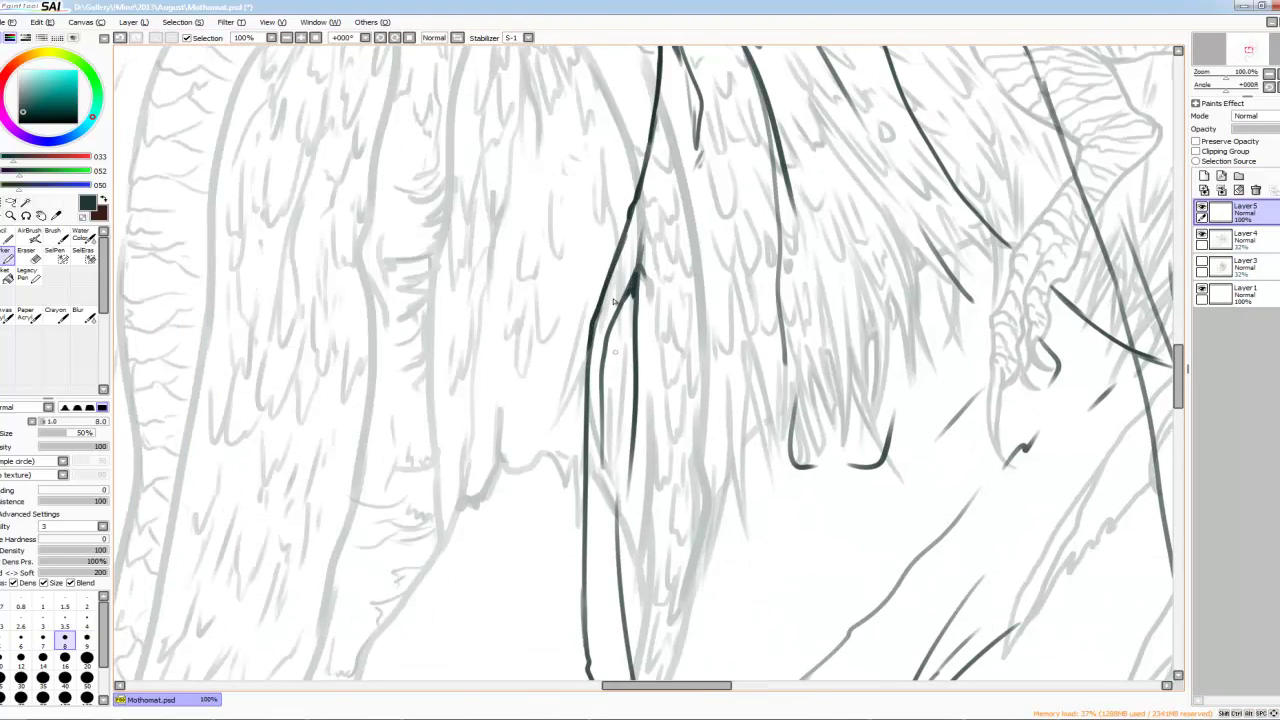
scroll(614, 301, "down", 3)
scroll(614, 301, "down", 2)
scroll(614, 301, "down", 2)
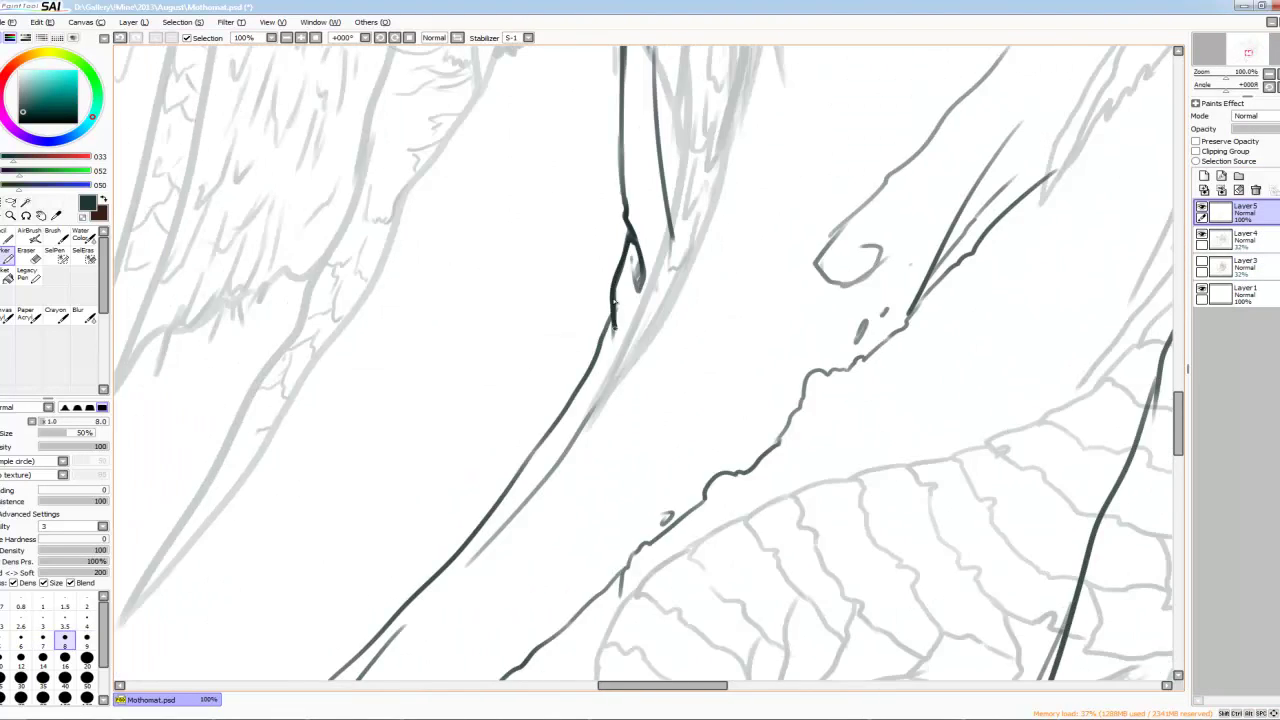
scroll(614, 301, "down", 2)
scroll(614, 301, "down", 1)
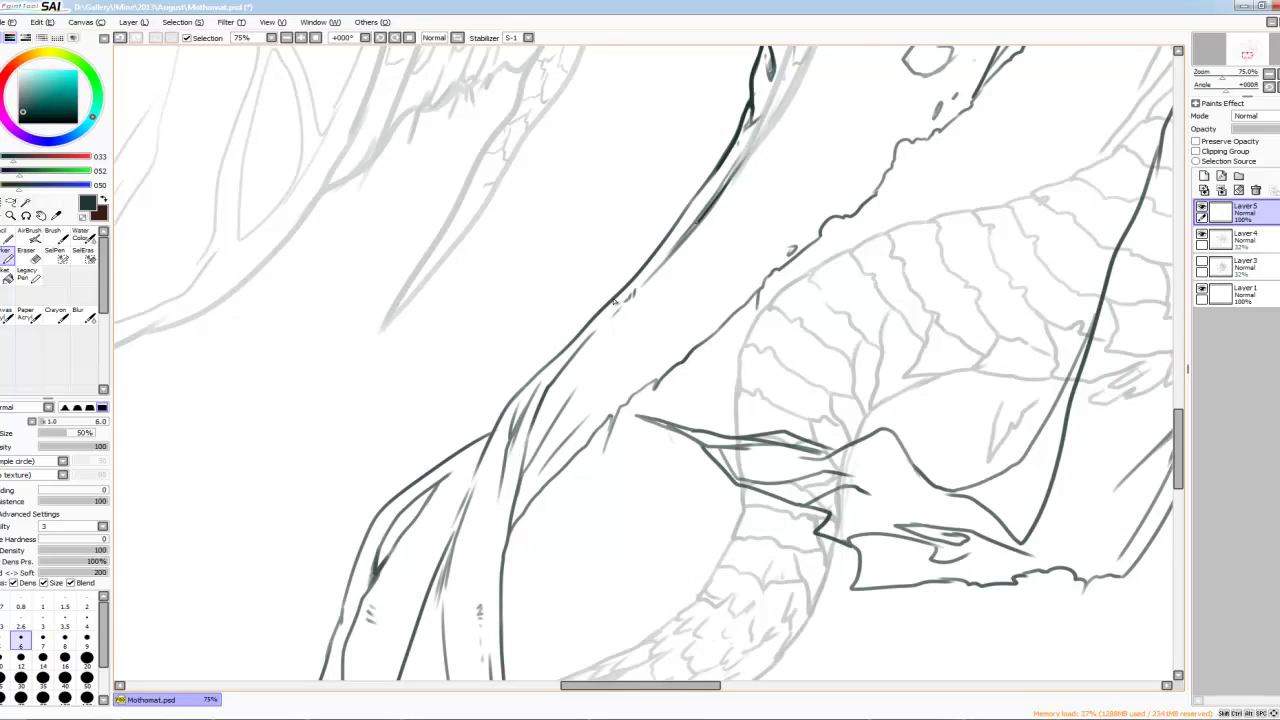
Step: Darken the creases where the cloth twists and shade its outer fold, varying the brush size between 6 and 8
scroll(614, 301, "down", 2)
key("bracketleft")
key("bracketleft")
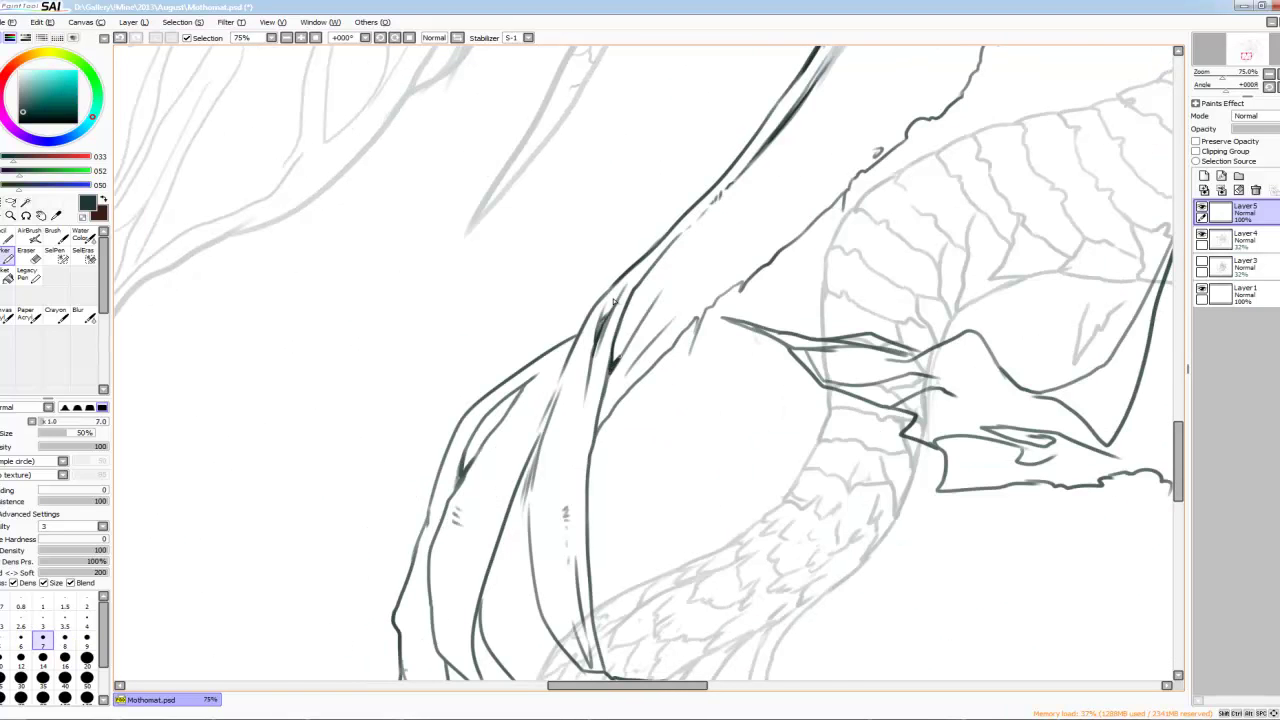
scroll(614, 301, "down", 2)
key("bracketright")
scroll(614, 301, "down", 3)
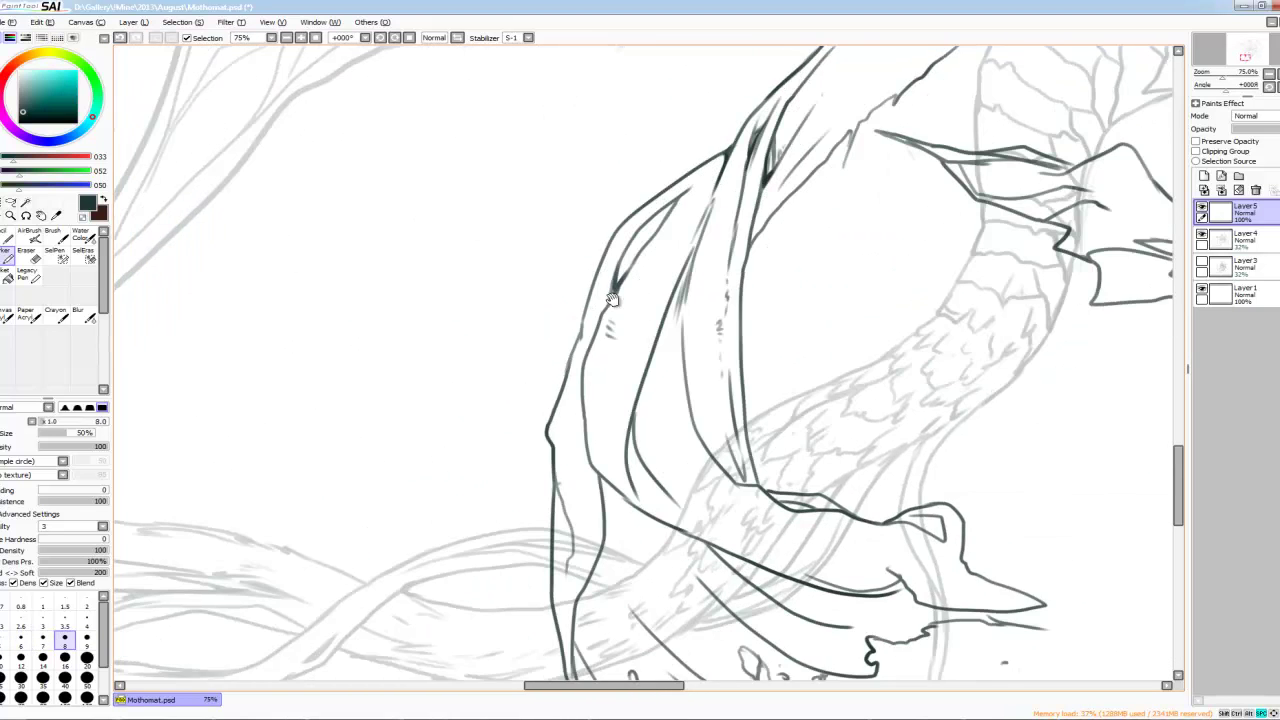
key("bracketleft")
scroll(614, 301, "down", 1)
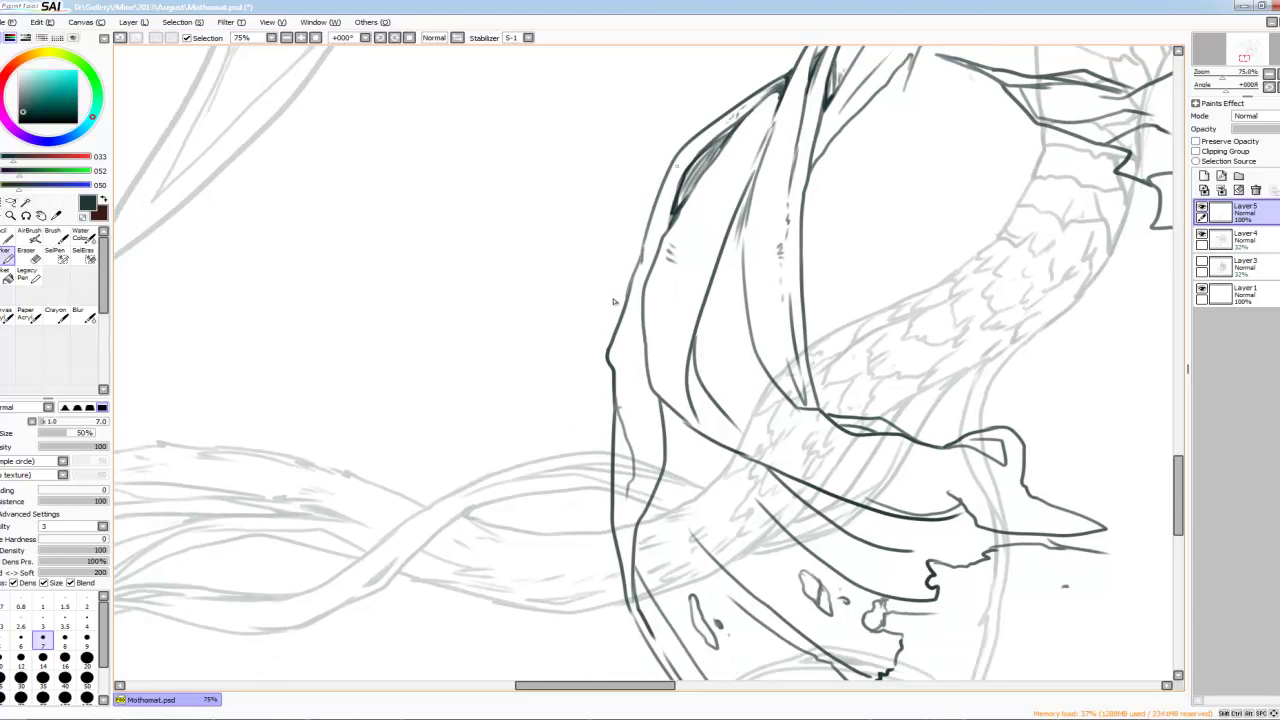
Step: Thicken the outer contour and fold lines of the cloth's curled lower end down to its tattered tip
scroll(614, 301, "down", 2)
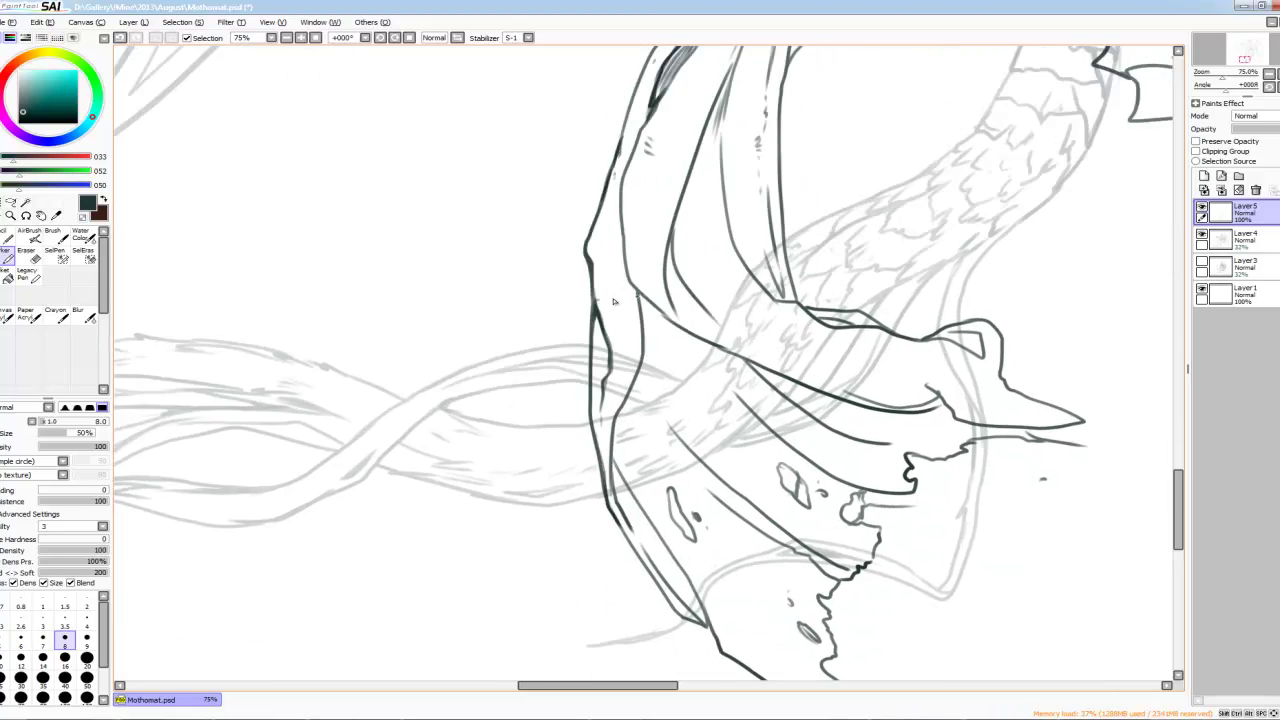
scroll(614, 301, "down", 1)
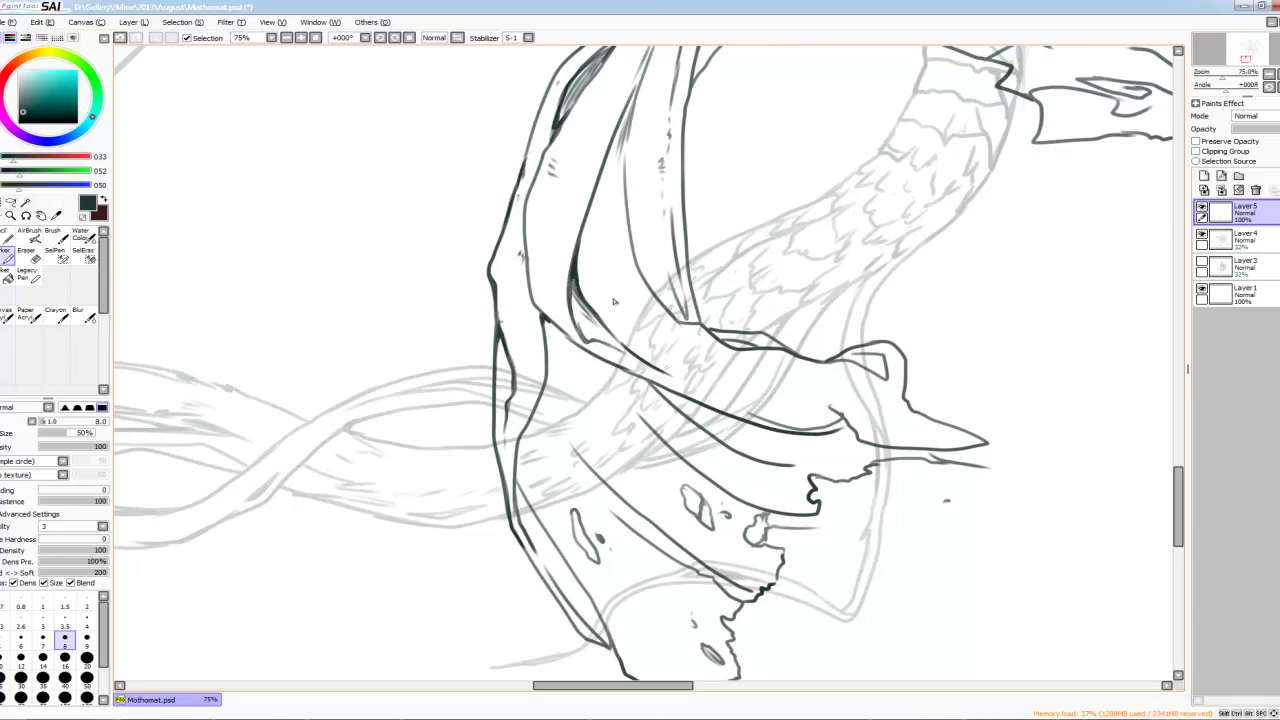
scroll(614, 301, "up", 1)
scroll(614, 301, "up", 1)
scroll(614, 301, "down", 3)
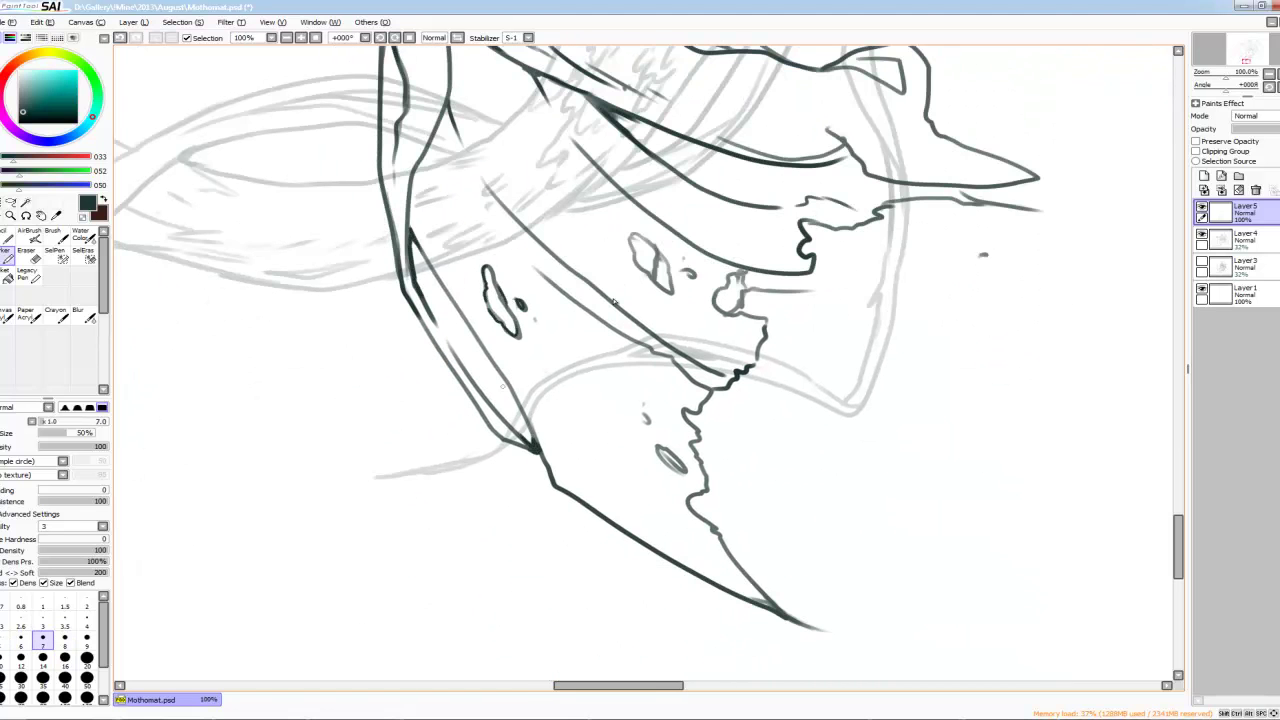
mouse_move(614, 301)
left_mouse_down()
mouse_move(560, 240)
mouse_move(611, 300)
left_mouse_up()
scroll(611, 300, "up", 1)
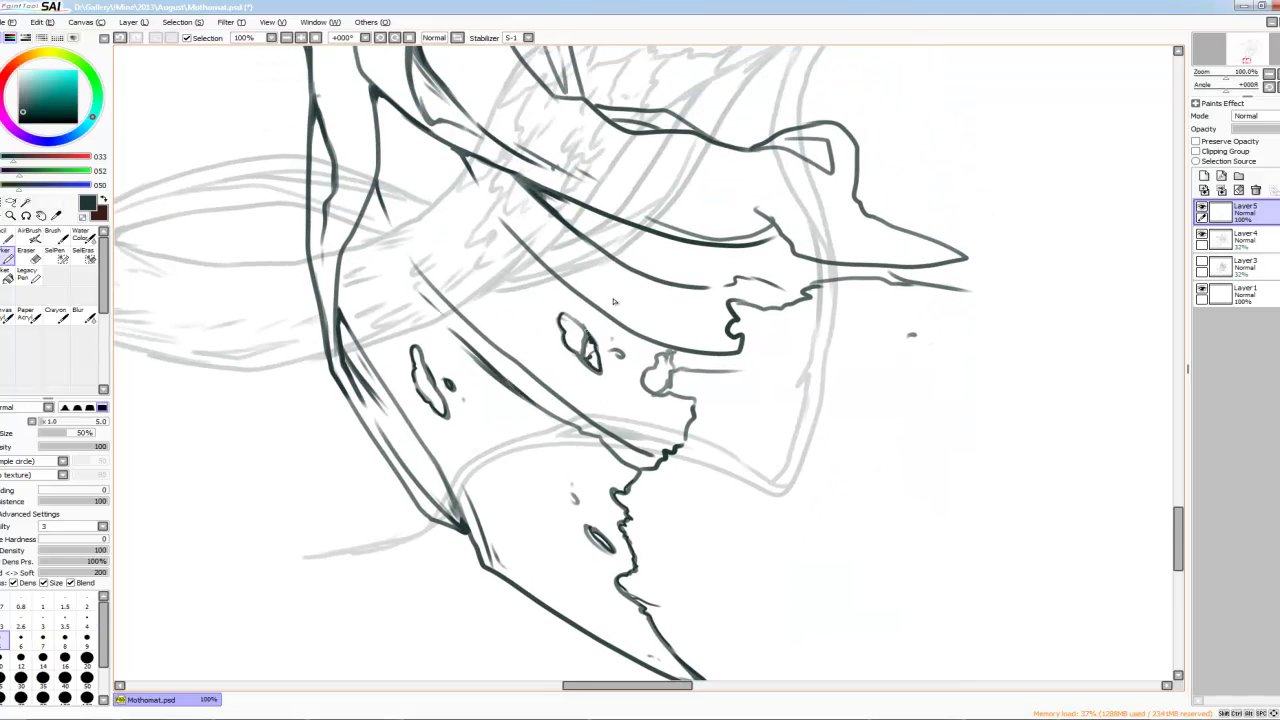
Step: Darken the fold junctions and refine the upper rim of the cloth's curled end with a finer brush
scroll(614, 301, "up", 3)
scroll(614, 301, "down", 2)
scroll(614, 301, "up", 3)
scroll(614, 301, "up", 4)
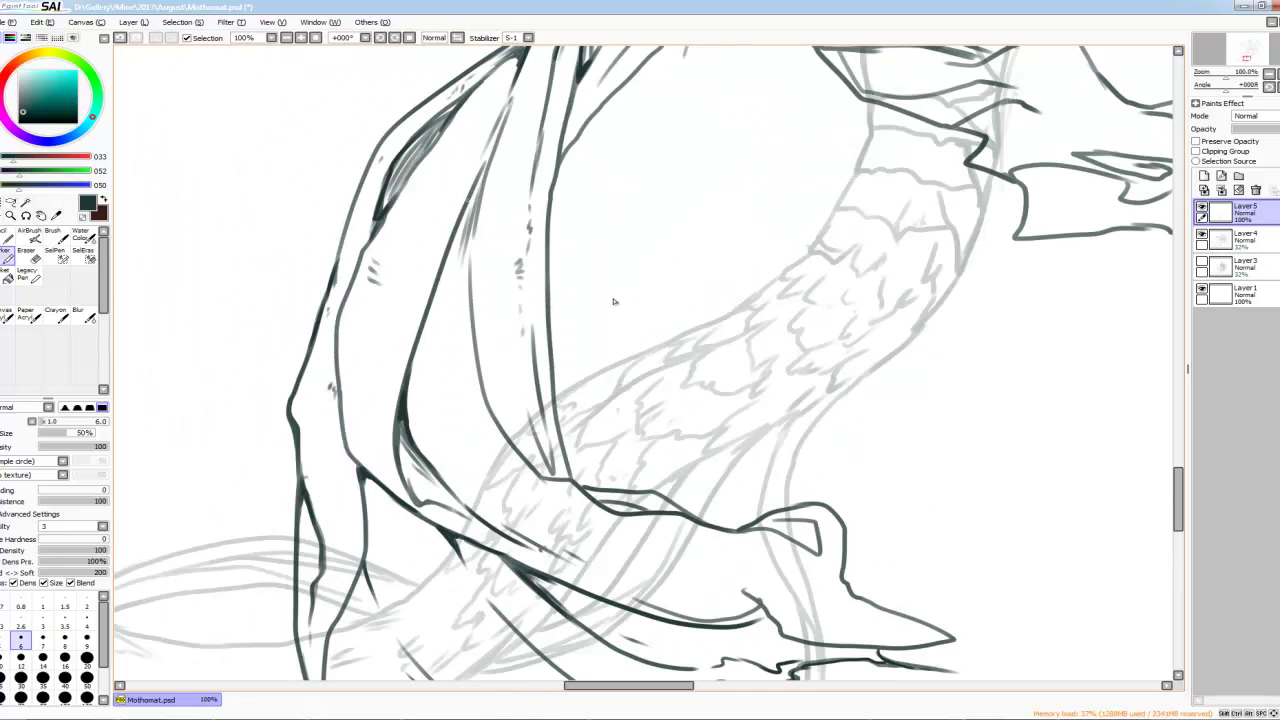
scroll(614, 301, "down", 3)
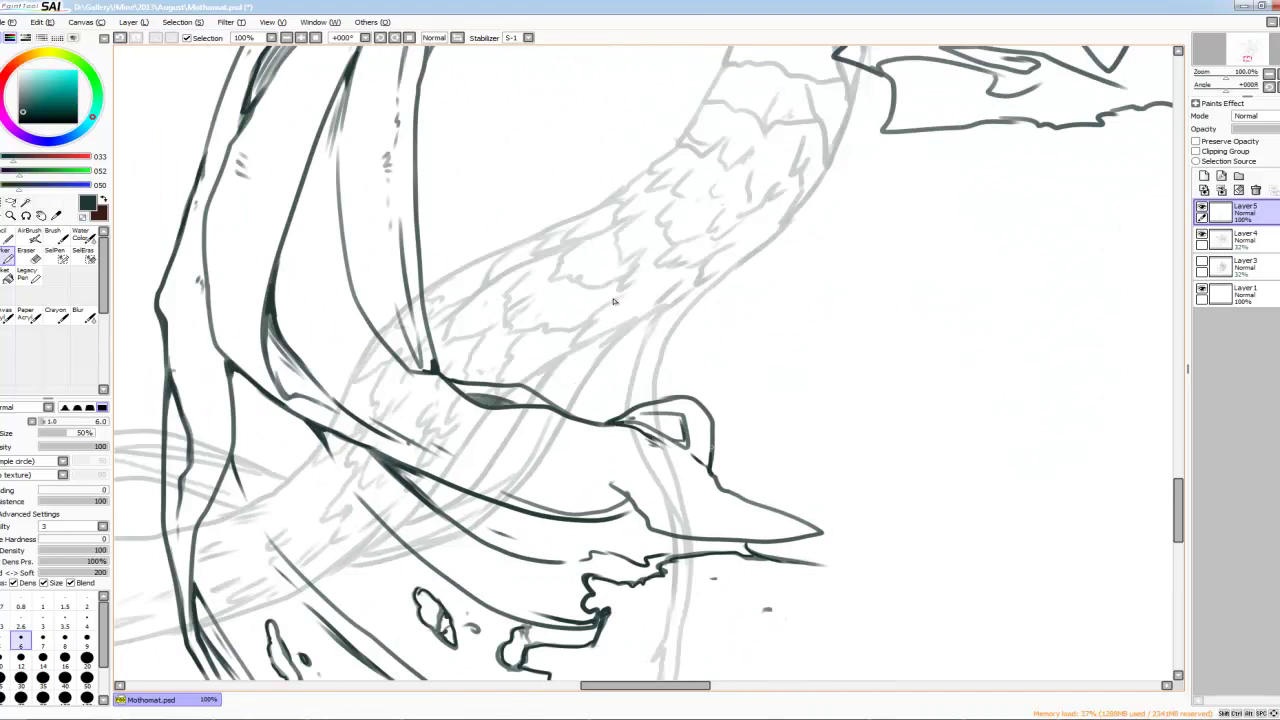
Step: Ink small holes, notches and a curled flap along the cloth's ragged diagonal edge with a size 4 brush
scroll(614, 301, "up", 8)
scroll(614, 301, "up", 2)
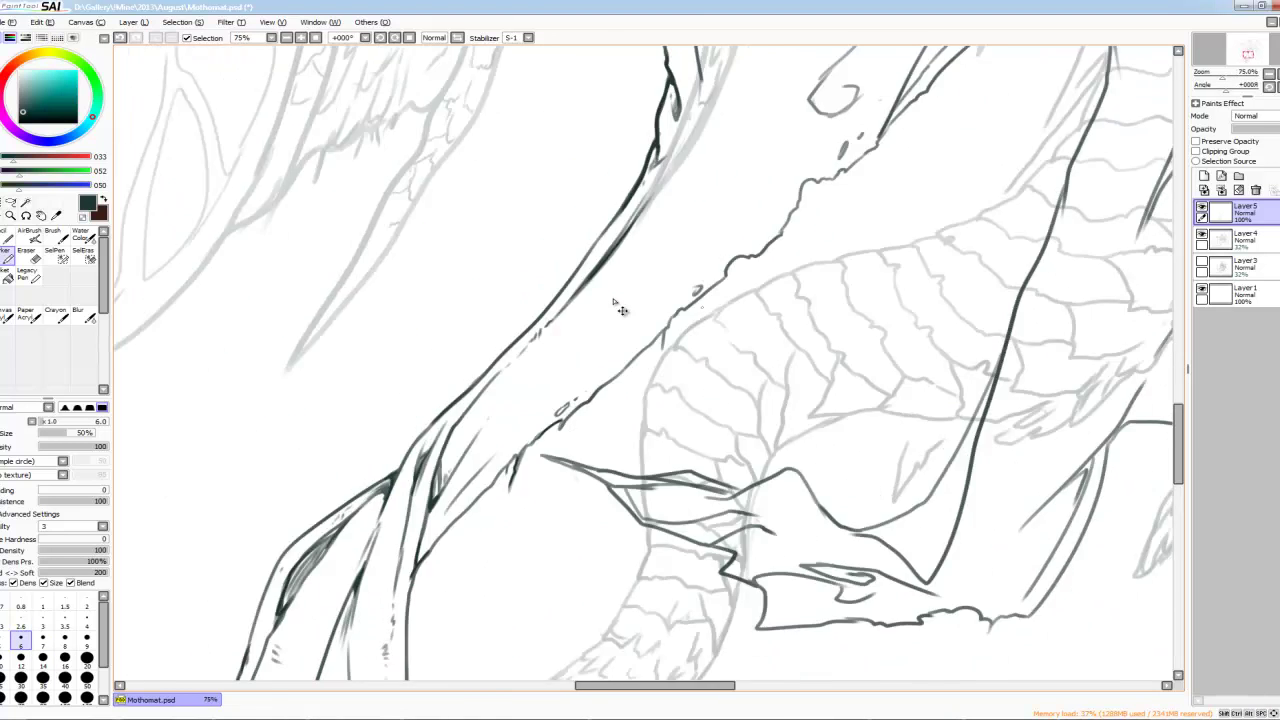
scroll(614, 301, "up", 2)
scroll(614, 301, "up", 2)
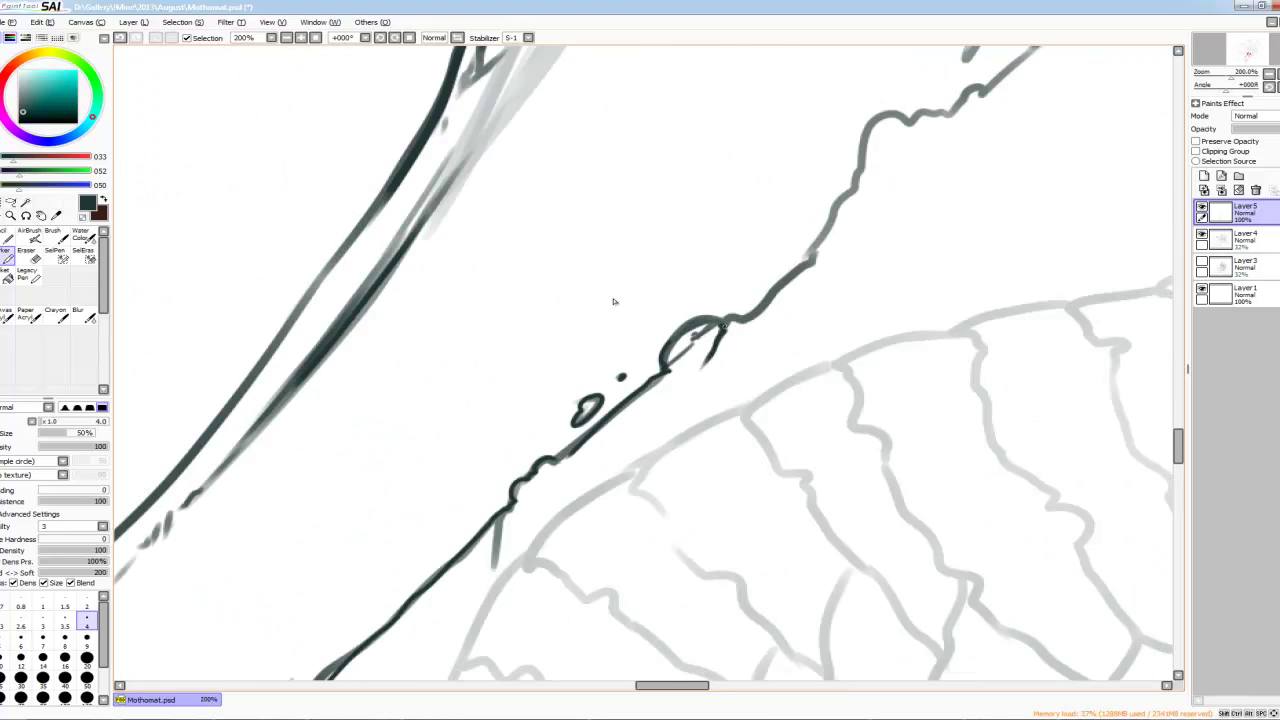
scroll(614, 301, "up", 3)
scroll(614, 301, "right", 3)
key("bracketleft")
Step: Touch up the ragged cloth edge with the eraser and ink the tight folds pulled beneath the small claws
scroll(612, 300, "down", 2)
key("e")
scroll(614, 301, "up", 4)
key("n")
scroll(614, 301, "down", 2)
scroll(614, 301, "up", 1)
scroll(614, 301, "right", 2)
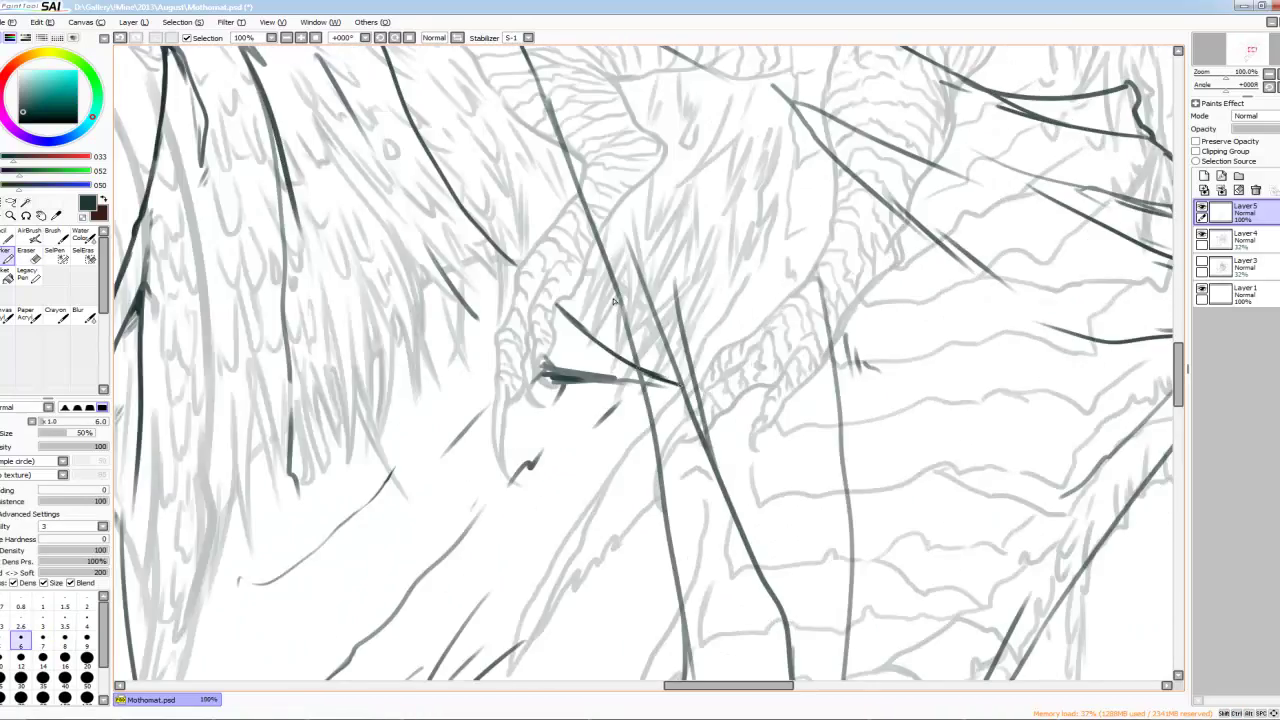
Step: Refine the cloth's gathered folds around the gripping claws and ink creases at the round clenched foot
scroll(614, 301, "up", 3)
scroll(612, 300, "left", 4)
scroll(612, 300, "up", 2)
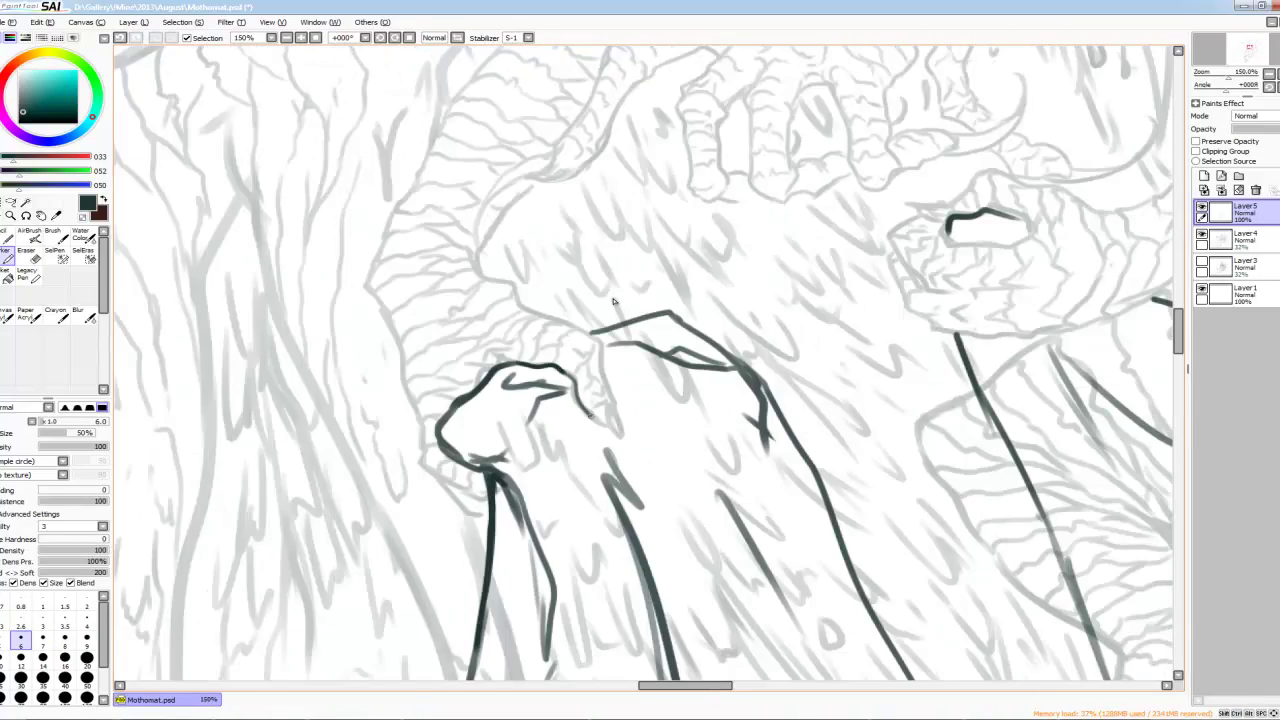
scroll(614, 301, "down", 2)
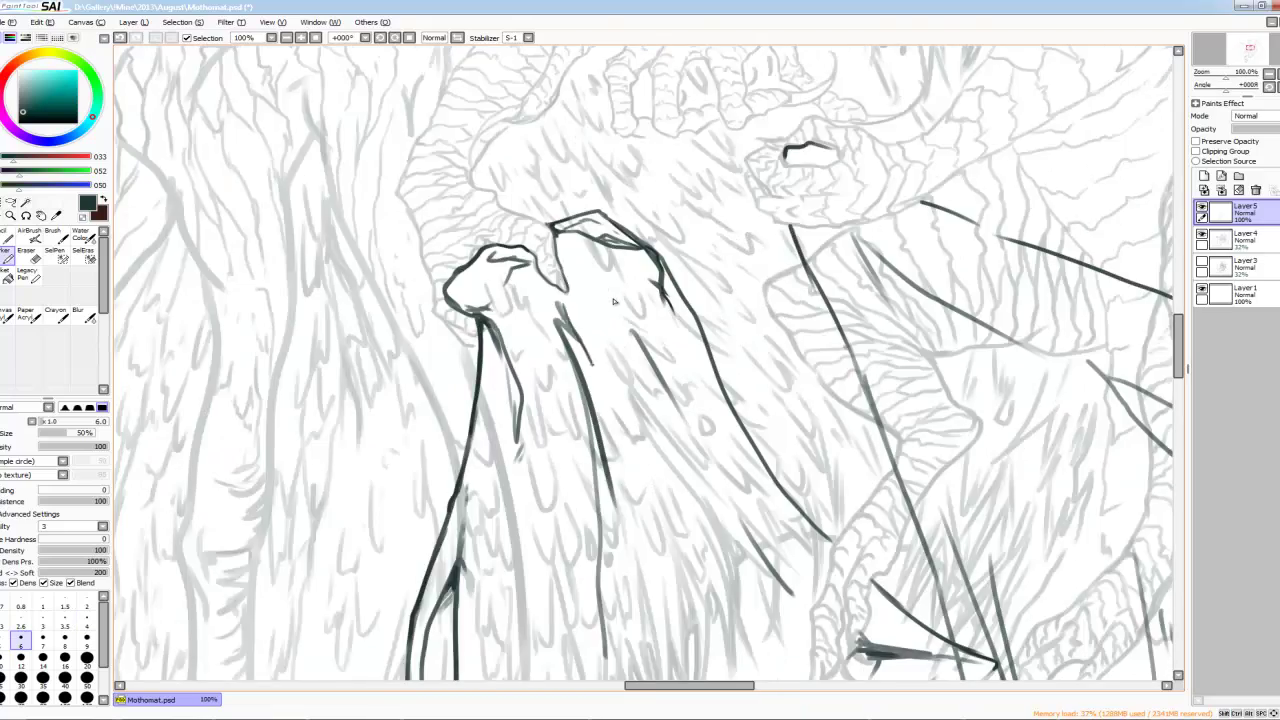
scroll(614, 301, "up", 2)
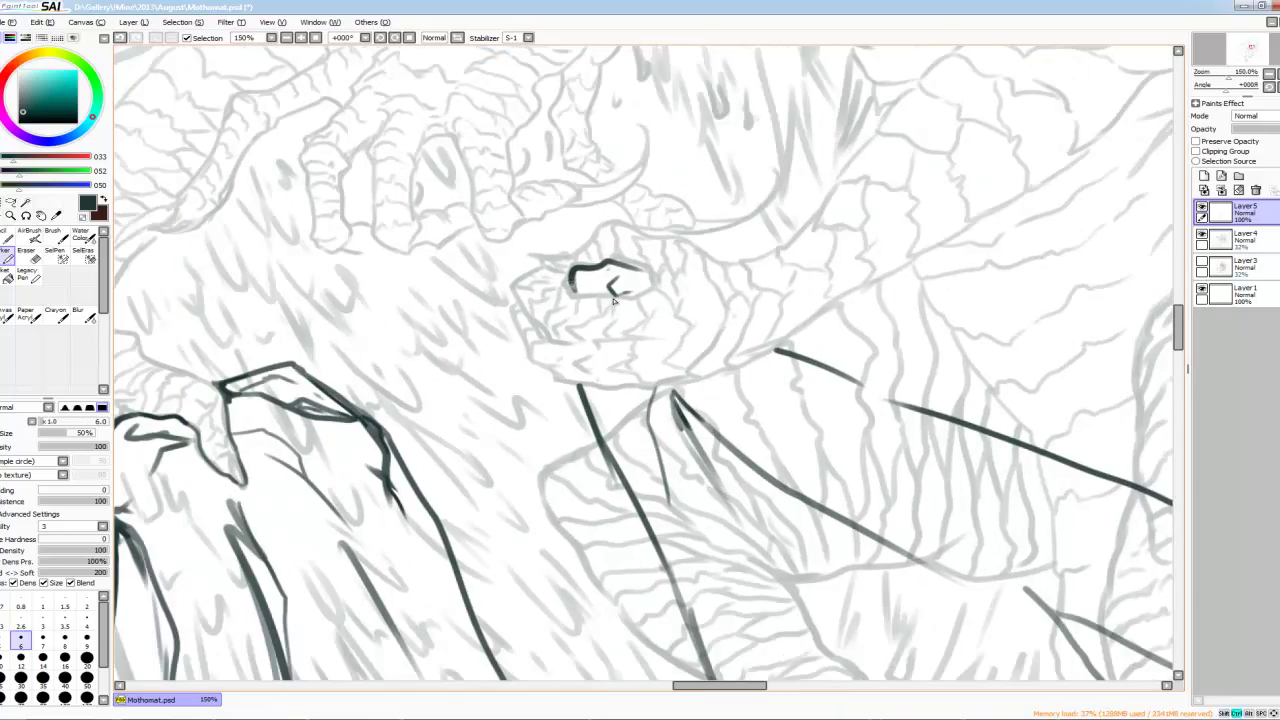
scroll(614, 301, "down", 2)
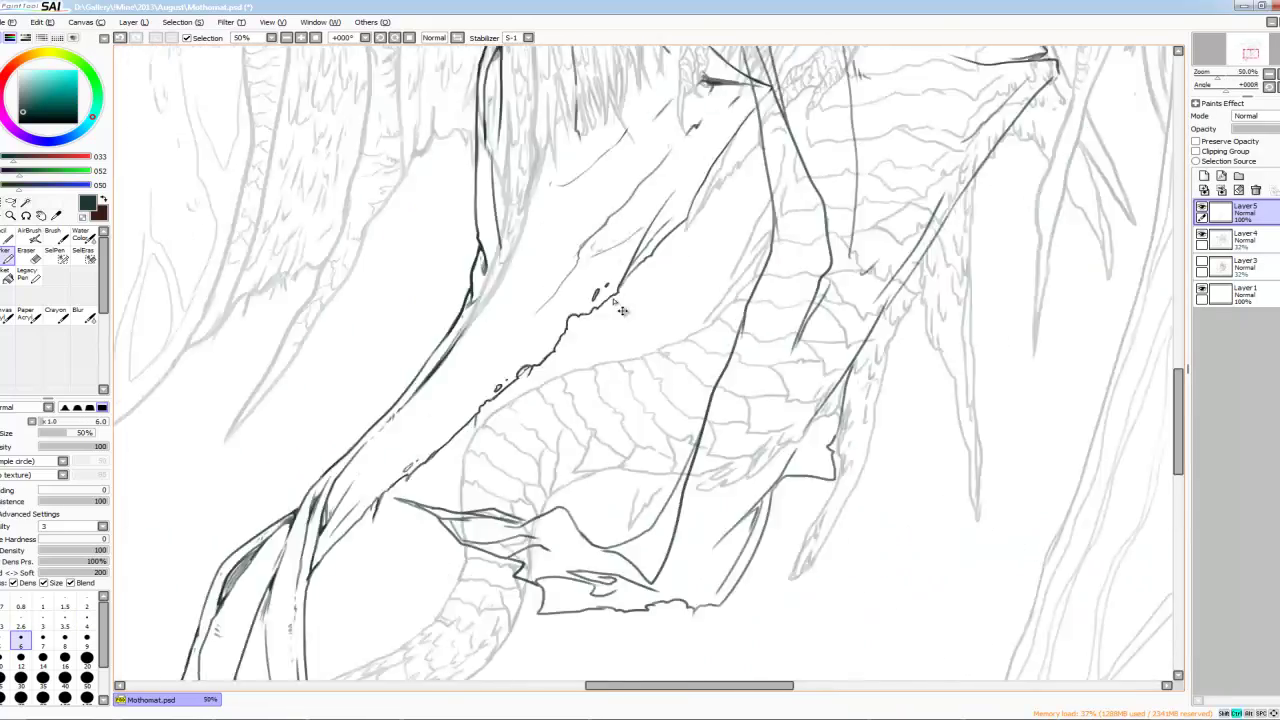
Step: Darken the hanging cloth's upper edge and long central folds with the marker at sizes 5 to 7
scroll(614, 301, "up", 3)
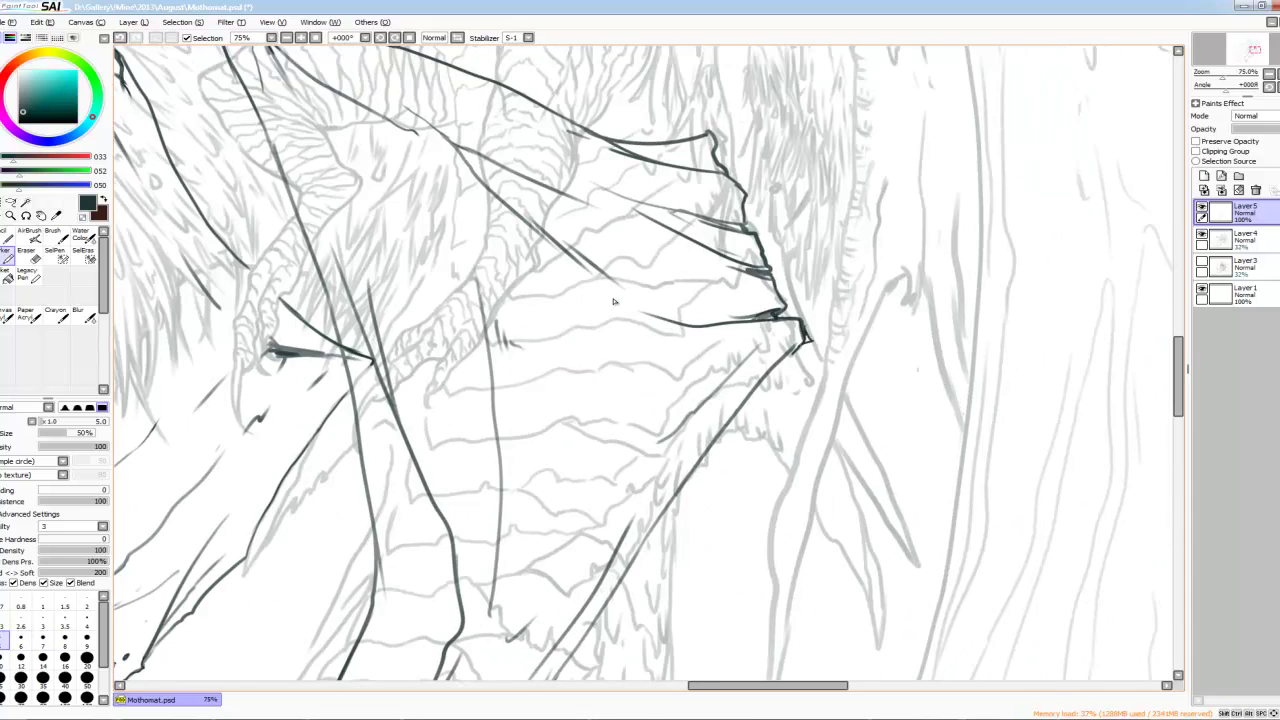
scroll(614, 301, "up", 1)
scroll(614, 301, "up", 3)
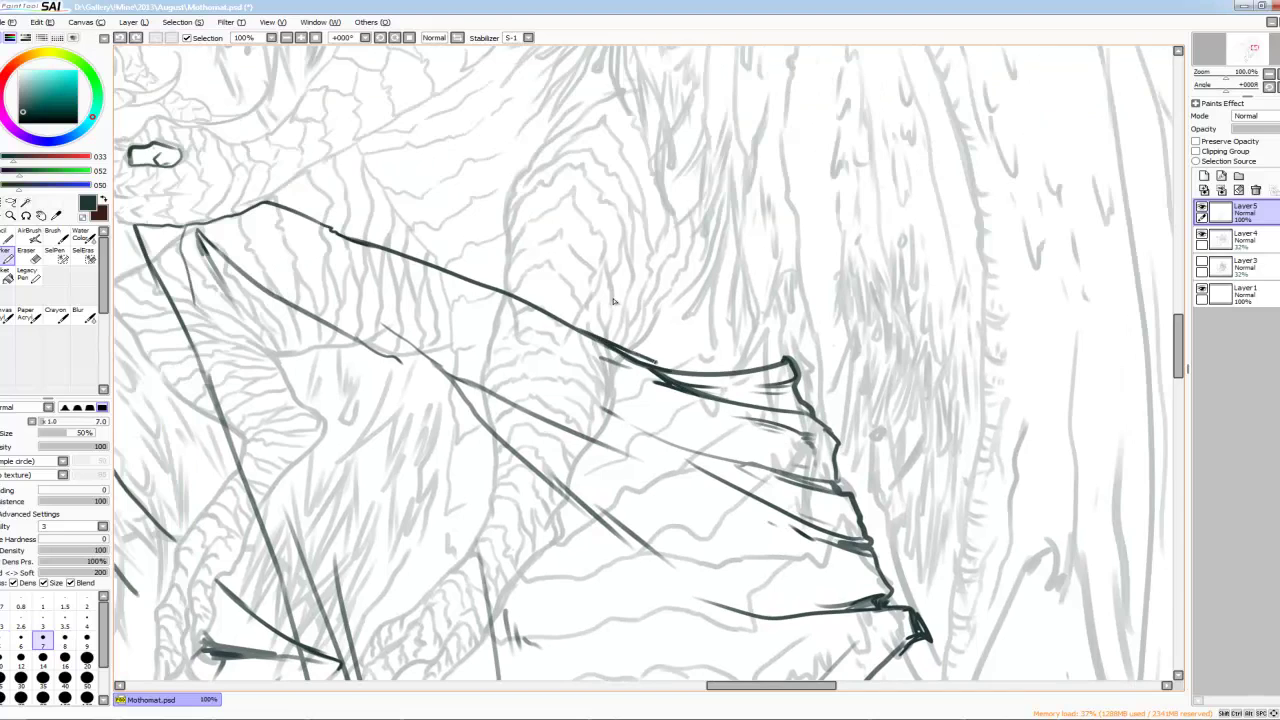
scroll(614, 301, "down", 3)
scroll(614, 301, "down", 1)
scroll(614, 301, "down", 1)
scroll(786, 270, "up", 2)
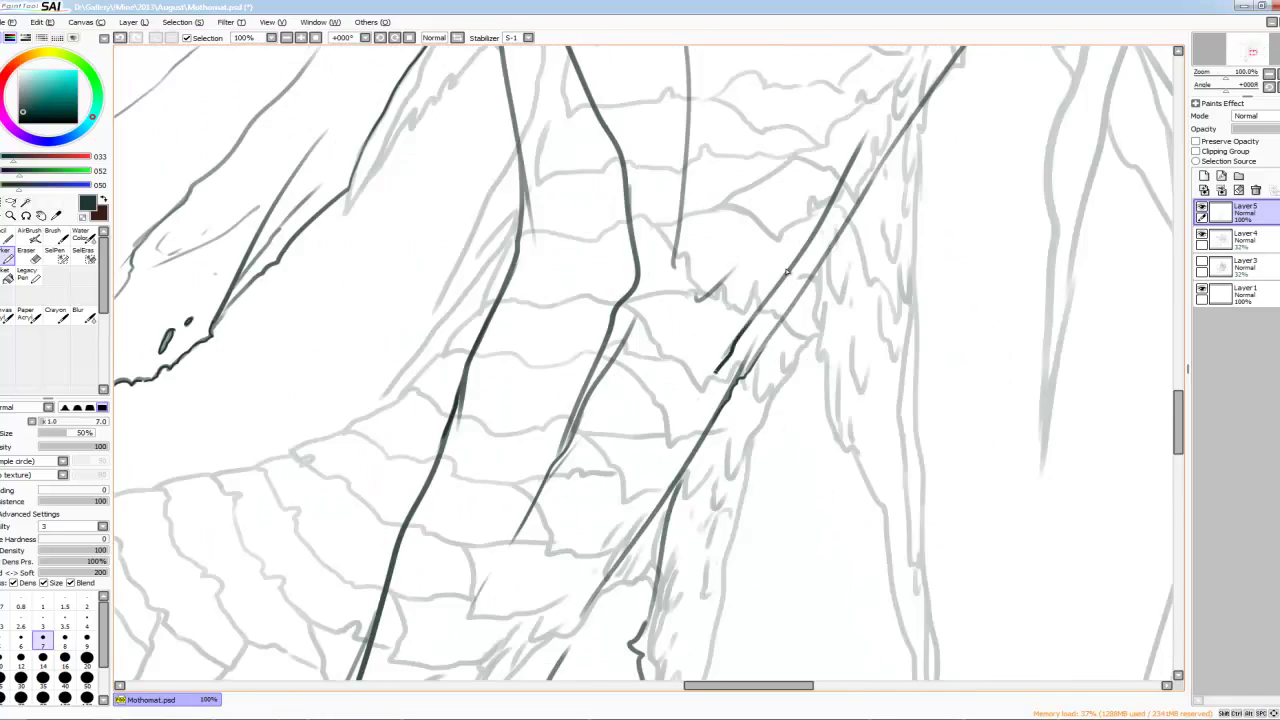
Step: Thicken the cloth's ragged lower hem, corner folds and pointed tip, varying the marker between sizes 5 and 8
scroll(786, 270, "down", 5)
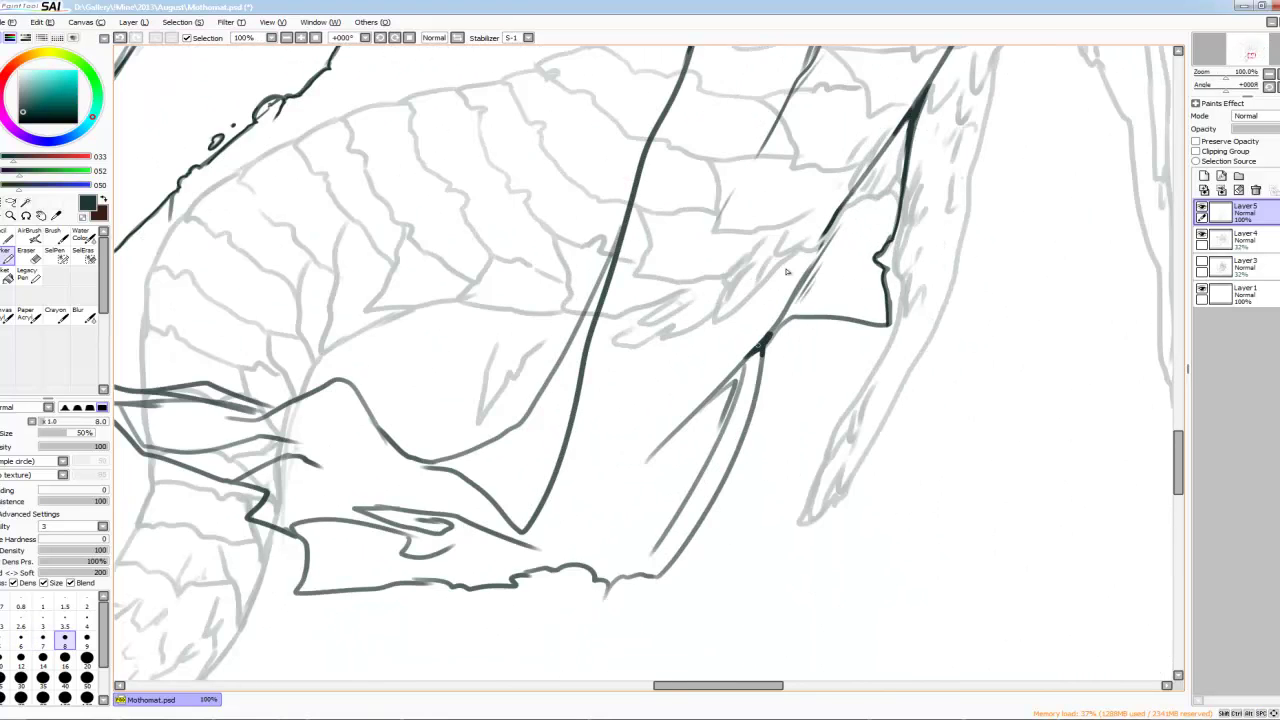
scroll(786, 270, "down", 1)
scroll(786, 270, "down", 2)
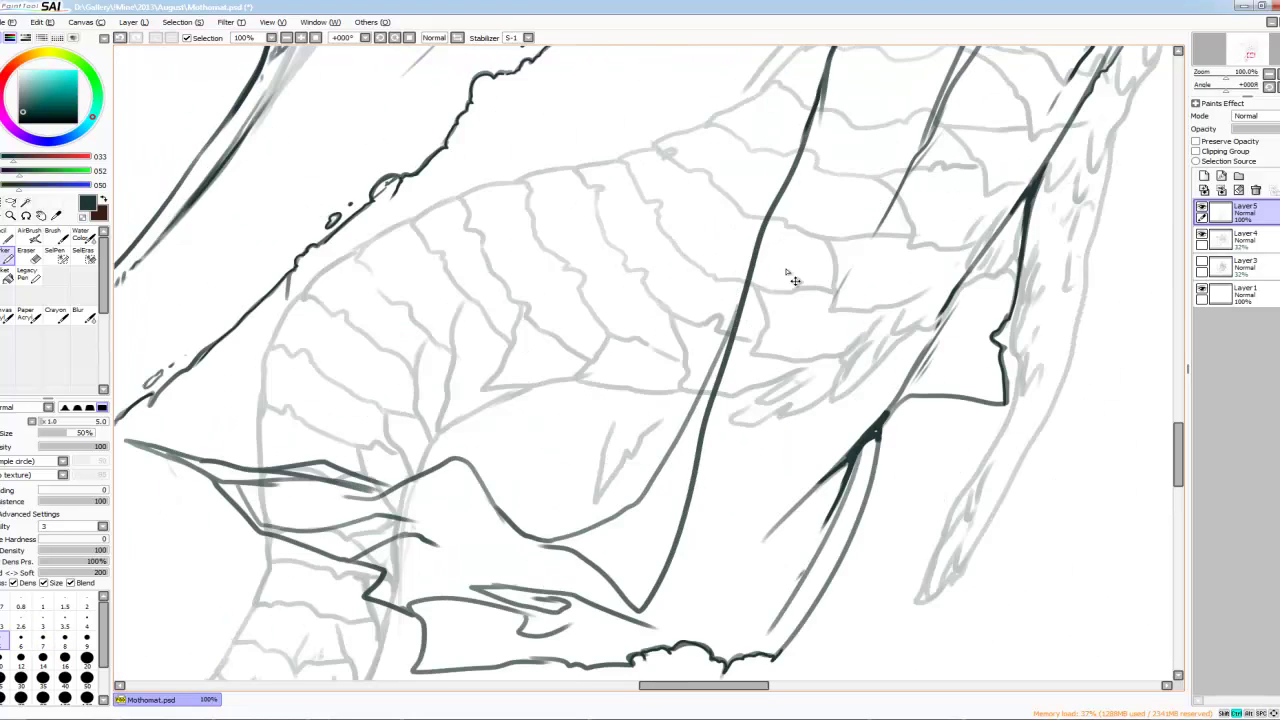
scroll(786, 272, "up", 3)
key("bracketright")
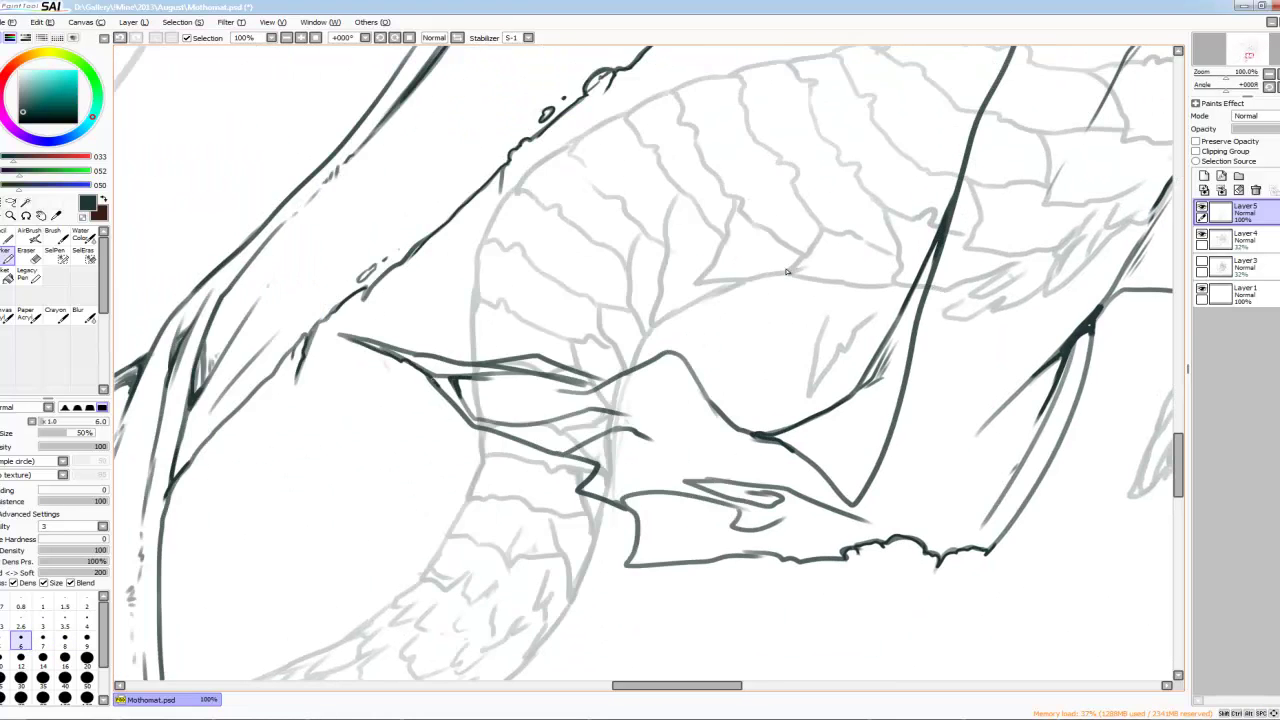
scroll(786, 272, "down", 1)
key("bracketright")
key("bracketright")
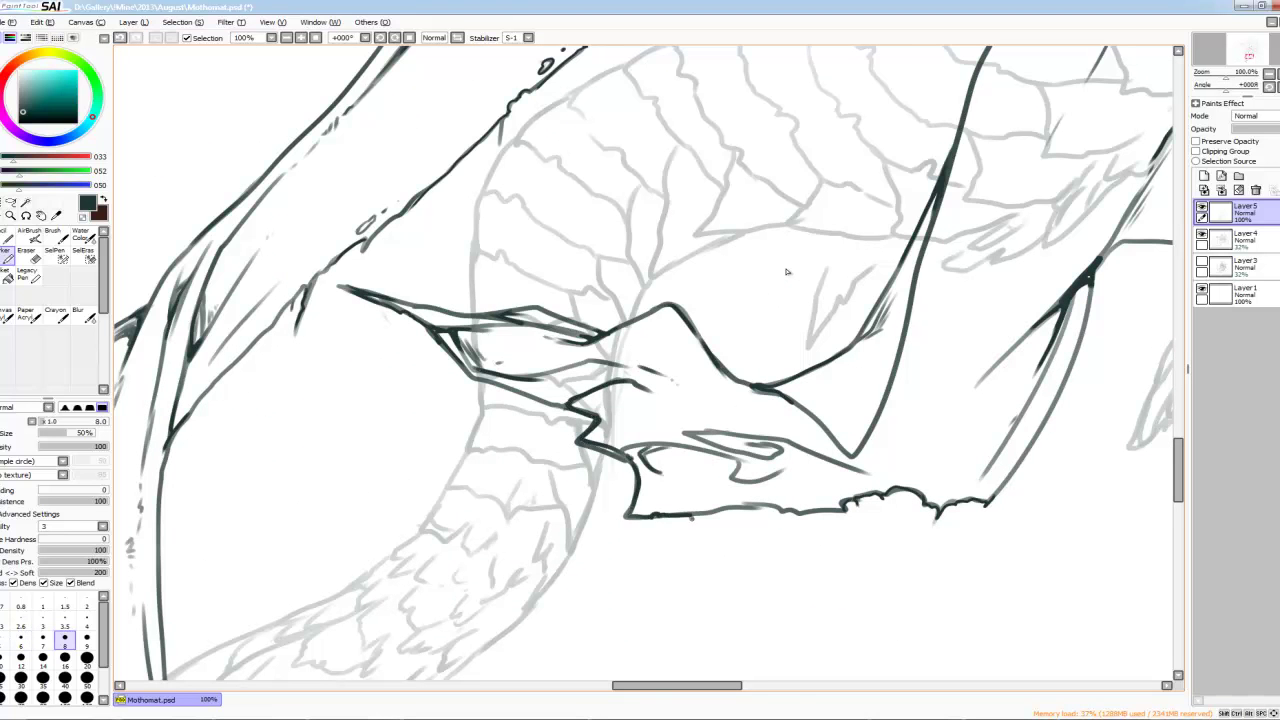
Step: Darken the folds along the cloth's right corner and sketch arched fold lines across its upper middle
scroll(786, 271, "up", 3)
scroll(786, 271, "right", 4)
key("bracketleft")
scroll(786, 271, "down", 2)
key("bracketleft")
key("bracketleft")
scroll(786, 271, "down", 1)
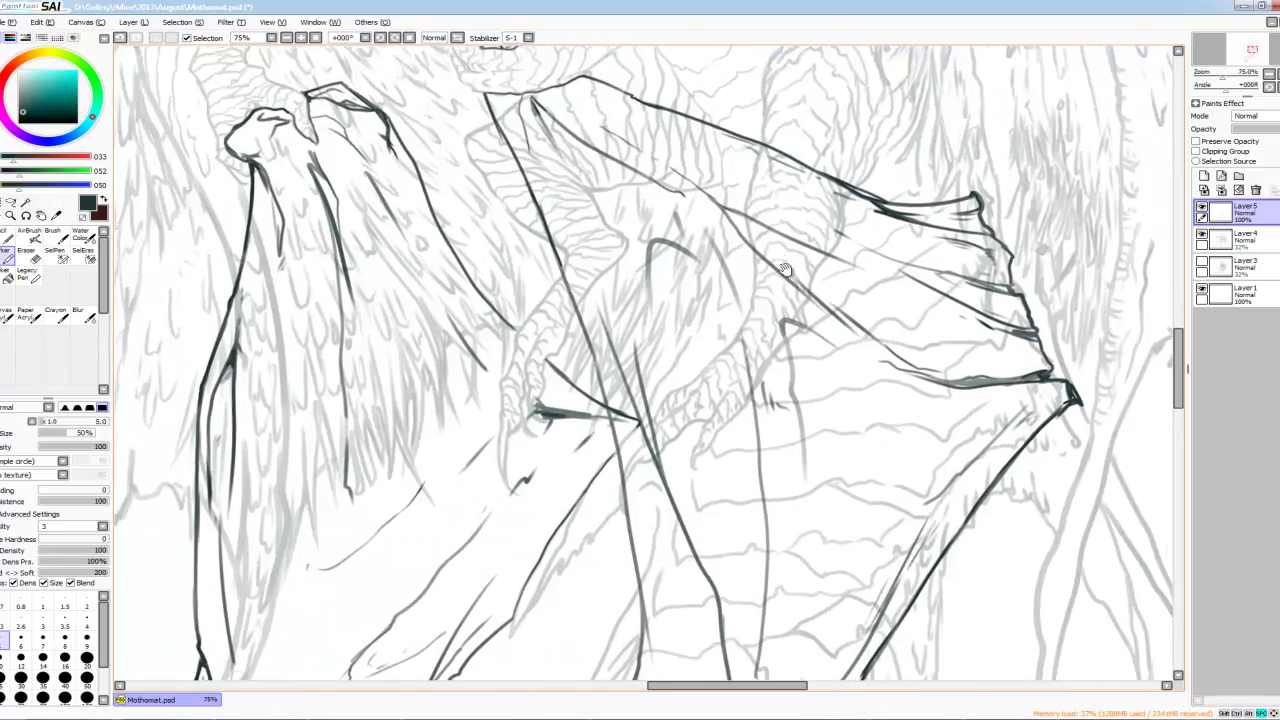
Step: Outline the claw overlapping the cloth and shade the junction where the folds cross beside it
scroll(786, 271, "down", 5)
key("bracketright")
scroll(786, 271, "up", 1)
key("bracketleft")
key("bracketleft")
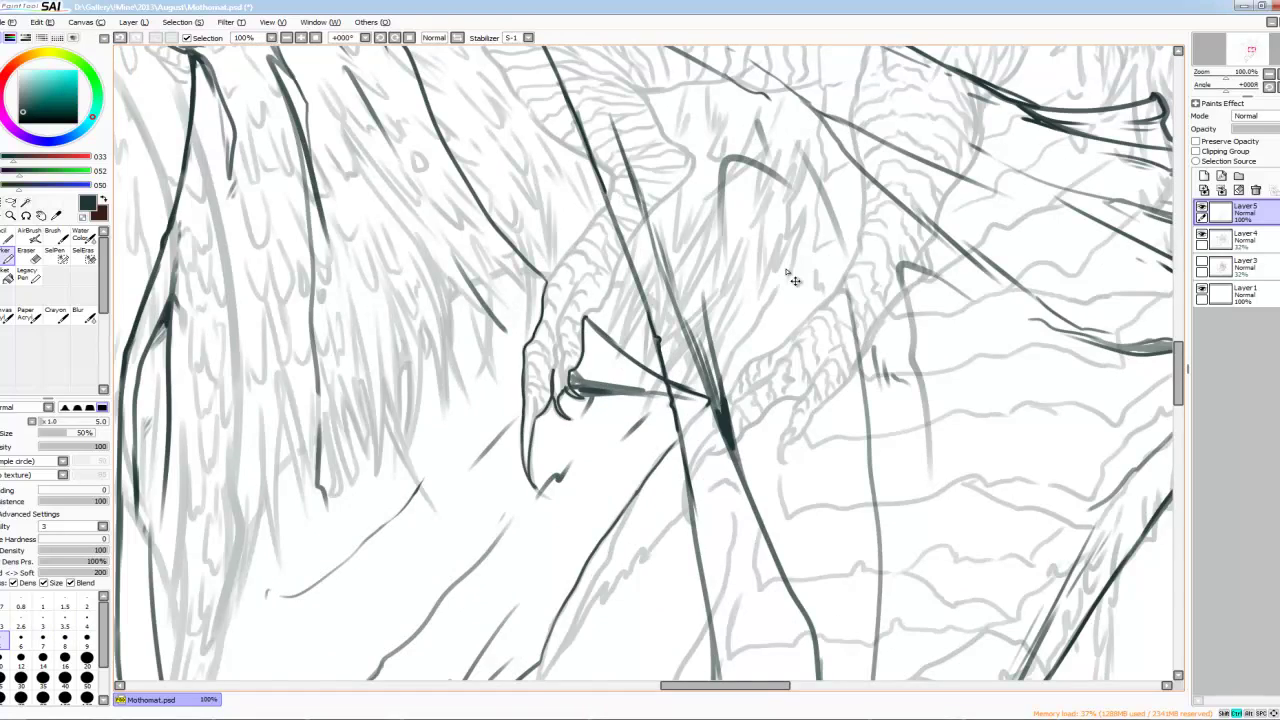
Step: Select the area outside the cloth, invert the selection and fill it with grey-green (138, 156, 155) on a new layer beneath the line art
scroll(786, 271, "down", 4)
scroll(786, 271, "up", 3)
scroll(786, 271, "down", 3)
key("w")
left_click(786, 271)
key("ctrl+i")
key("ctrl+shift+n")
left_click(795, 281)
Step: Erase the grey-green fill from the holes and ragged edges of the cloth, adjusting the eraser size as needed
scroll(795, 281, "up", 3)
key("e")
scroll(790, 276, "down", 2)
scroll(789, 274, "up", 2)
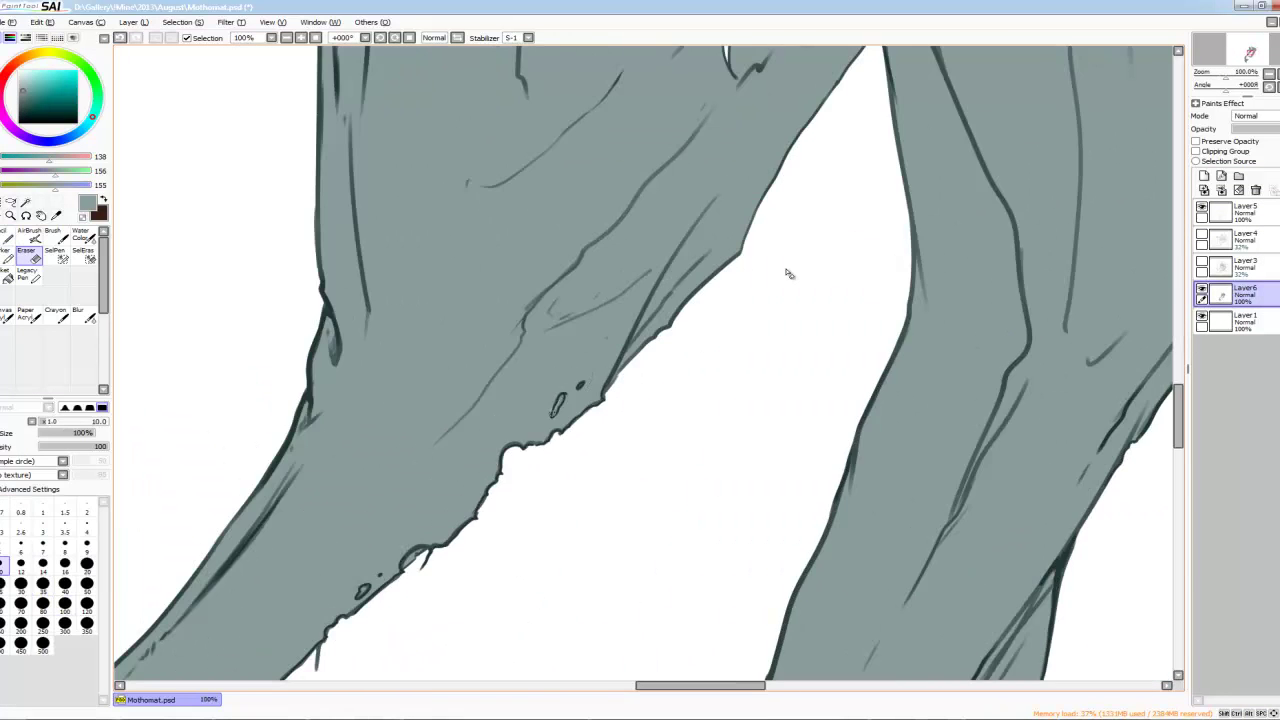
key("bracketleft")
scroll(787, 272, "up", 1)
scroll(789, 274, "down", 5)
scroll(789, 274, "left", 3)
key("bracketright")
key("bracketright")
key("bracketright")
key("bracketleft")
key("bracketleft")
key("bracketleft")
scroll(789, 274, "down", 4)
scroll(789, 274, "right", 1)
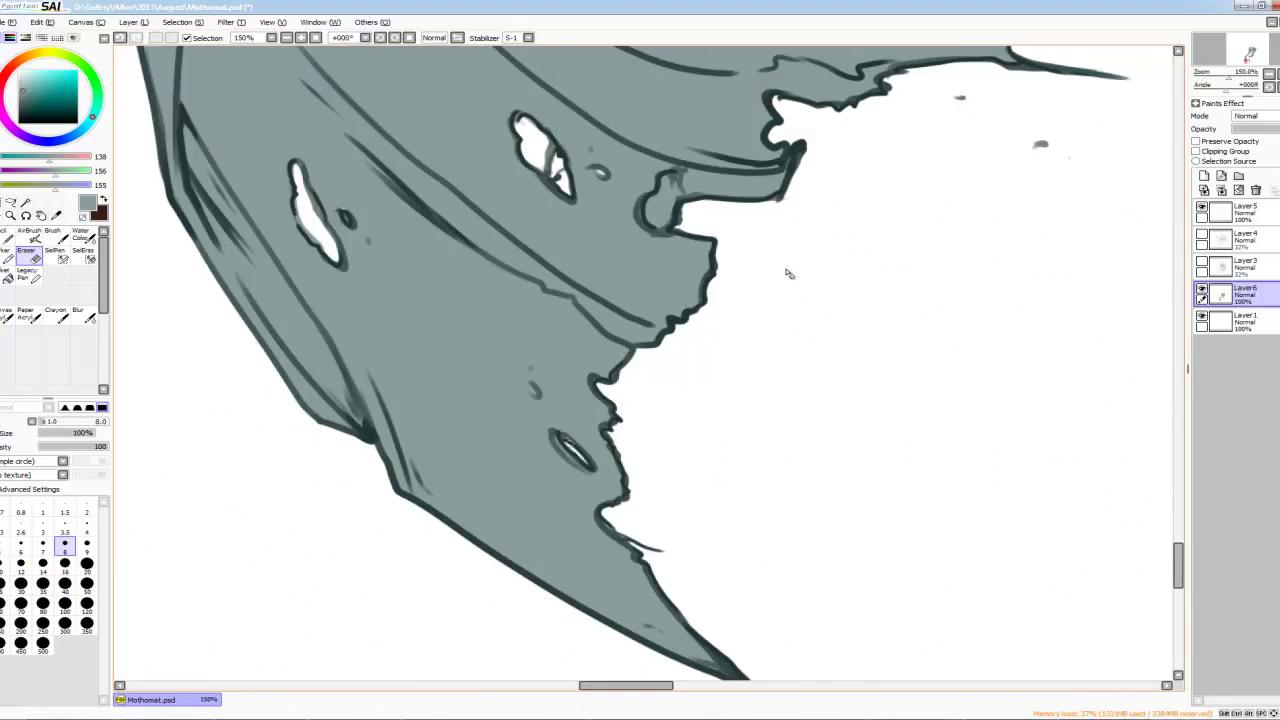
Step: Reduce the cloth fill layer's opacity to 63% and add a new layer above the line art
scroll(787, 273, "up", 5)
scroll(787, 273, "up", 4)
scroll(787, 273, "down", 4)
scroll(787, 273, "down", 2)
scroll(787, 273, "up", 1)
left_click(1222, 212)
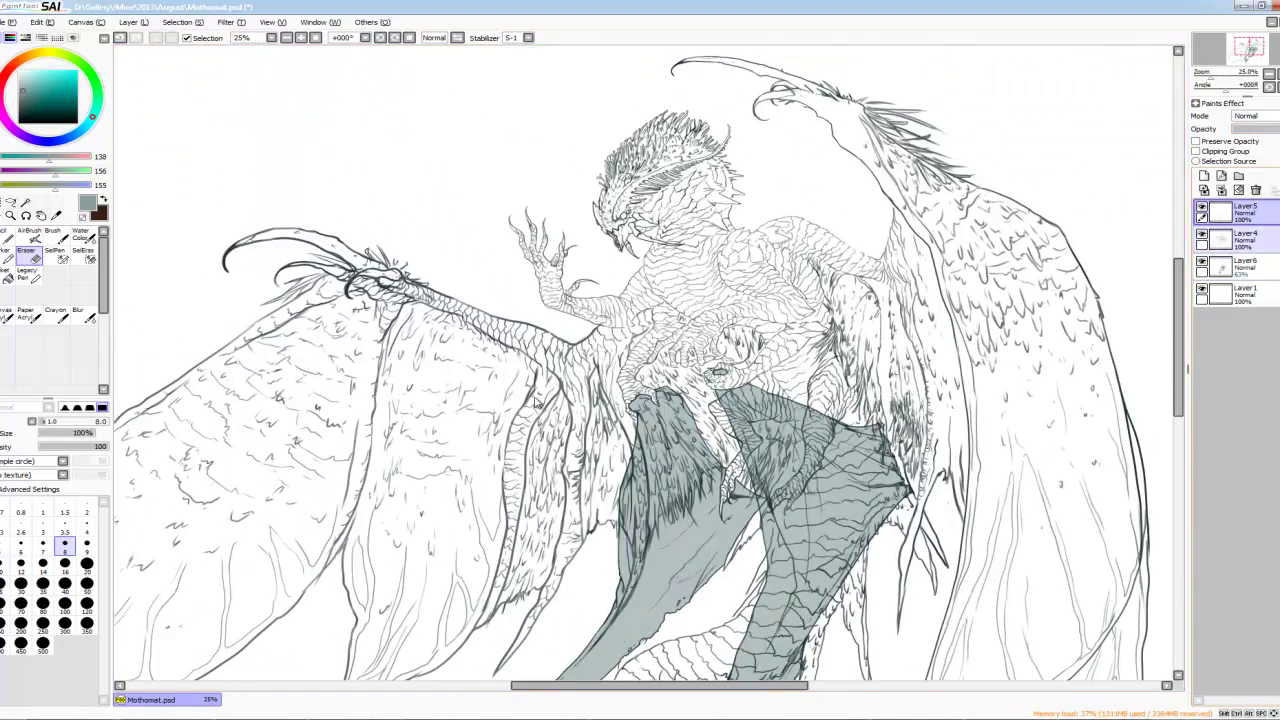
key("ctrl+shift+n")
key("n")
Step: Sample the dark line colour and thicken the creature's beak, brow and jaw outlines with the marker at sizes 5 to 6
scroll(535, 400, "up", 4)
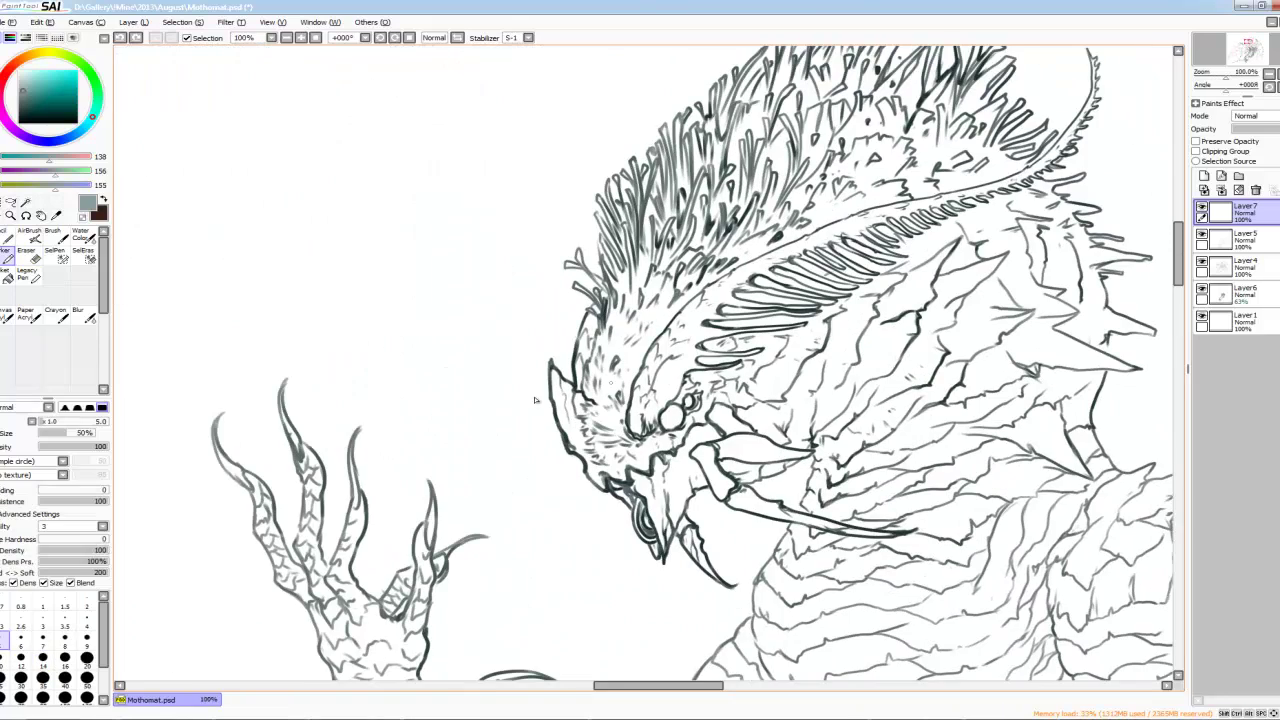
left_click(535, 400, "alt")
scroll(535, 400, "up", 2)
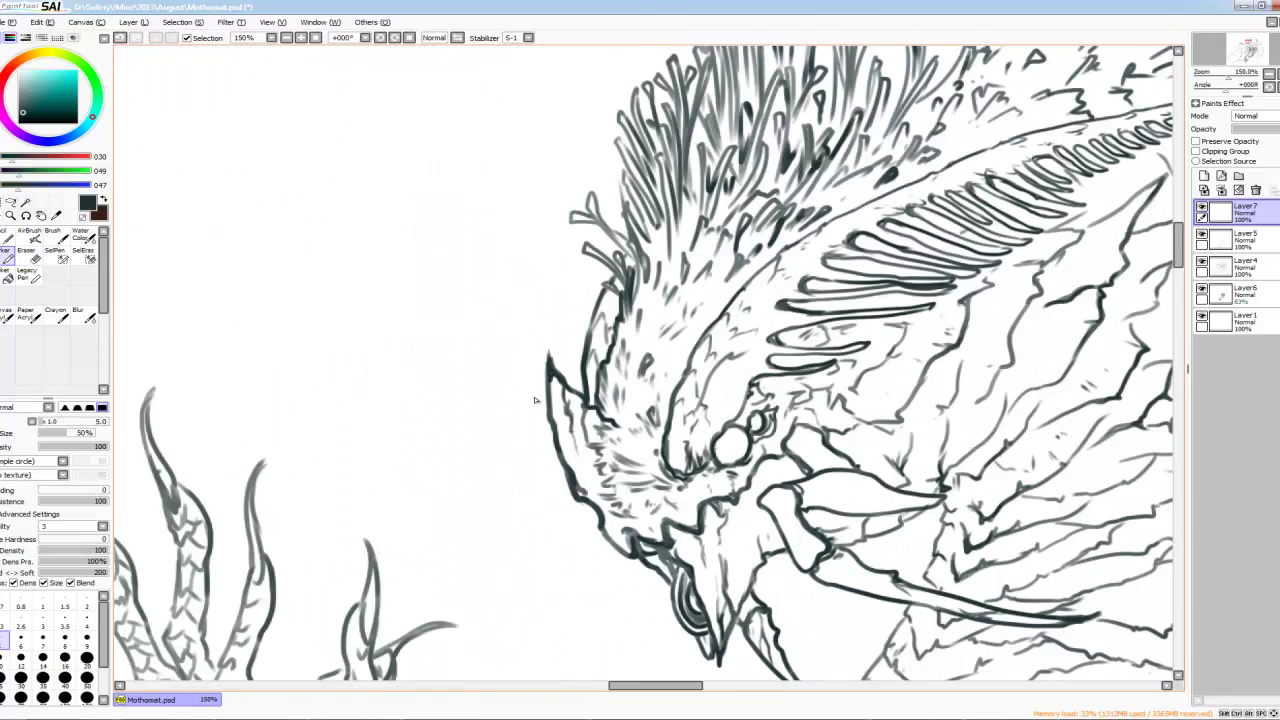
key("bracketleft")
key("bracketright")
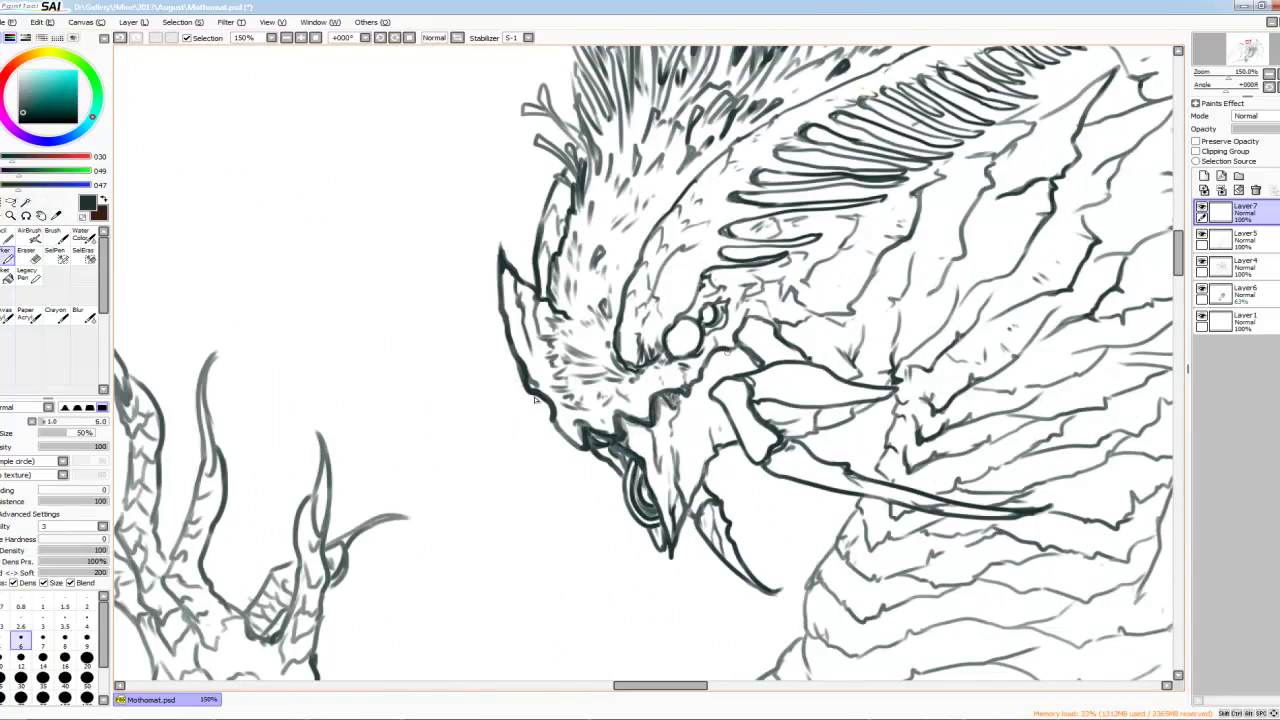
scroll(535, 400, "down", 2)
scroll(535, 400, "down", 1)
Step: Add small texture marks to the mandibles and shade the hollow behind the eye with the marker at size 3
key("bracketright")
key("bracketright")
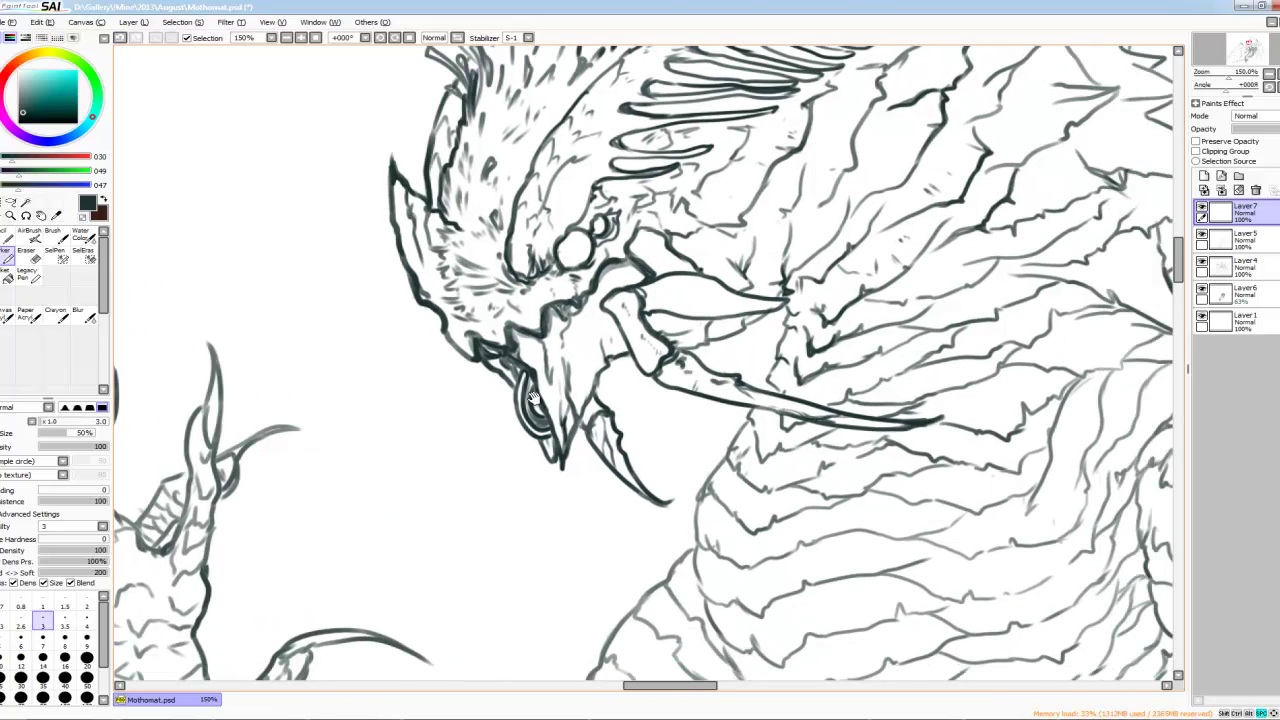
scroll(535, 400, "up", 2)
scroll(535, 400, "up", 1)
key("bracketright")
key("bracketright")
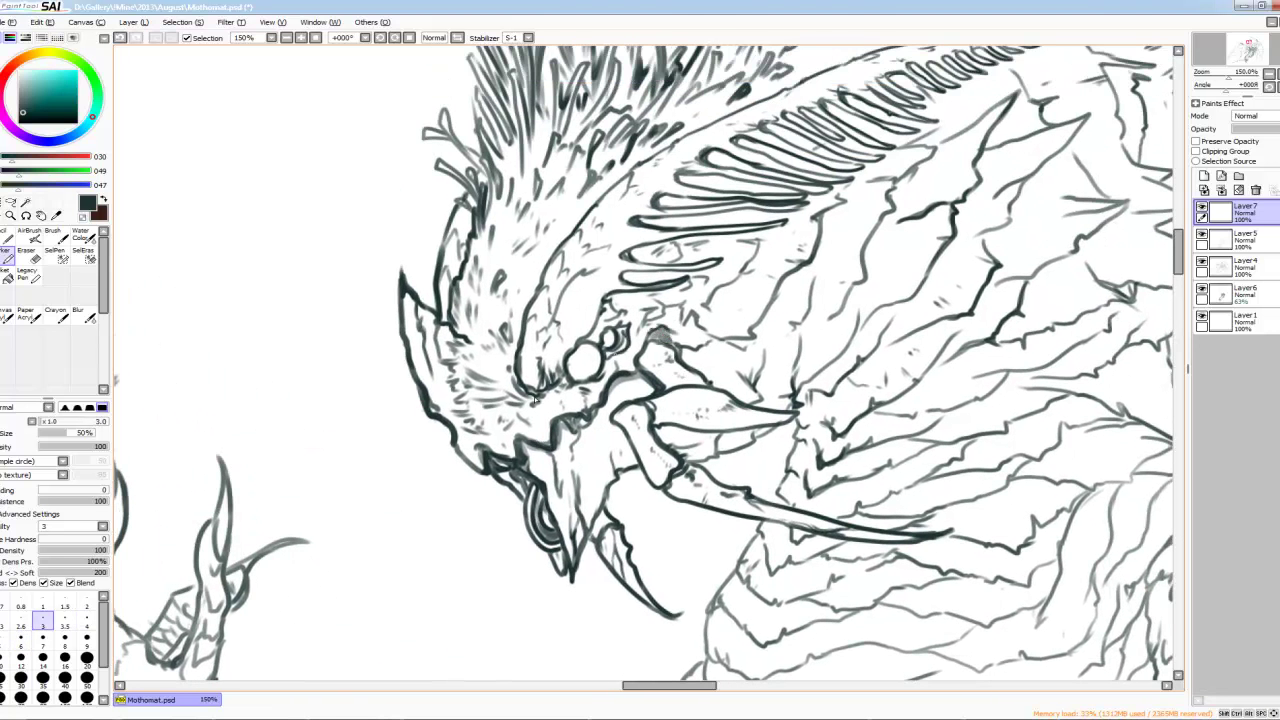
Step: Stipple the creature's large eye with small dots and add fine texture marks around it
scroll(541, 407, "up", 2)
scroll(541, 407, "up", 1)
key("bracketleft")
key("bracketleft")
key("bracketleft")
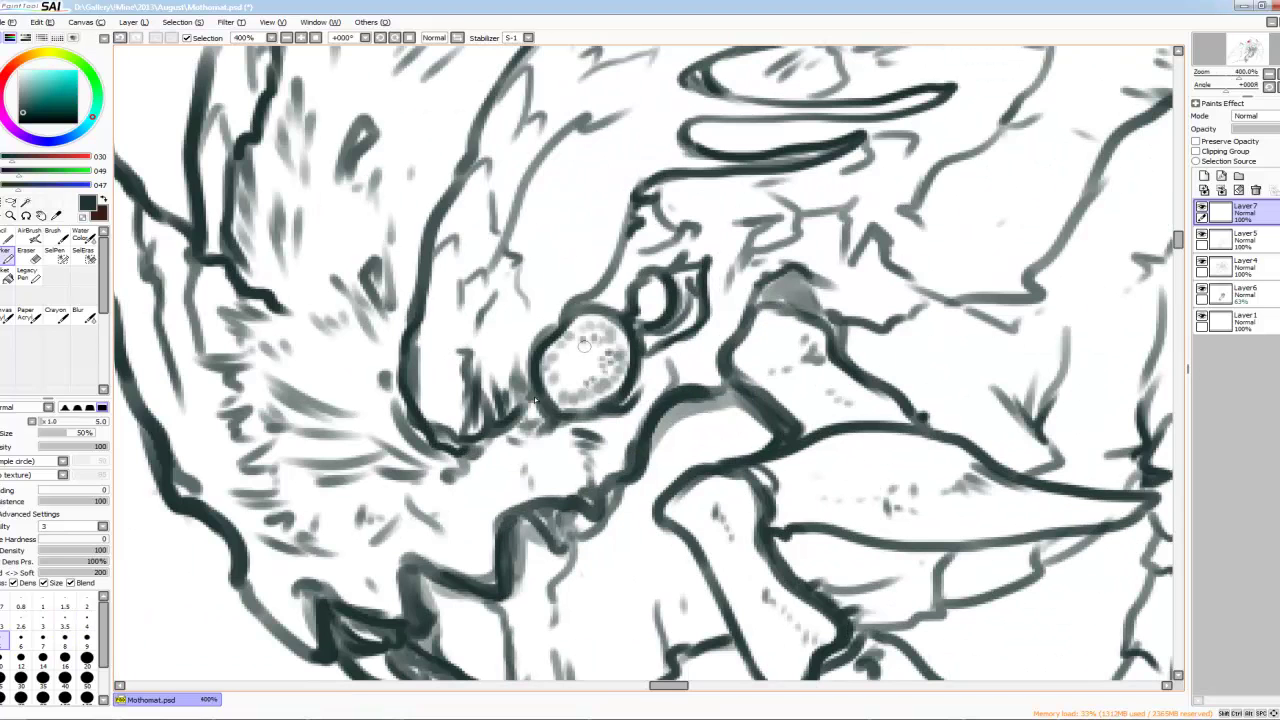
key("bracketleft")
scroll(540, 395, "down", 2)
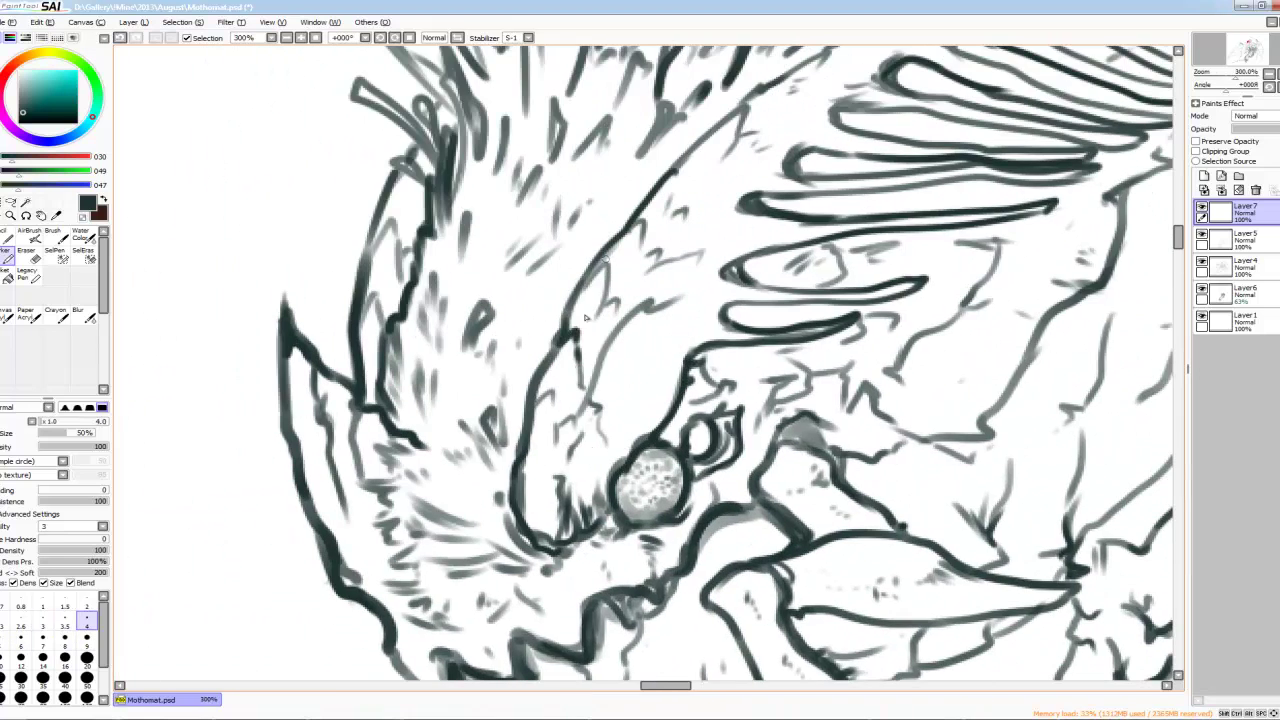
Step: Darken the feather strands along the front of the head crest
mouse_move(585, 318)
left_mouse_down()
mouse_move(526, 406)
mouse_move(557, 409)
mouse_move(456, 457)
left_mouse_up()
scroll(585, 318, "down", 2)
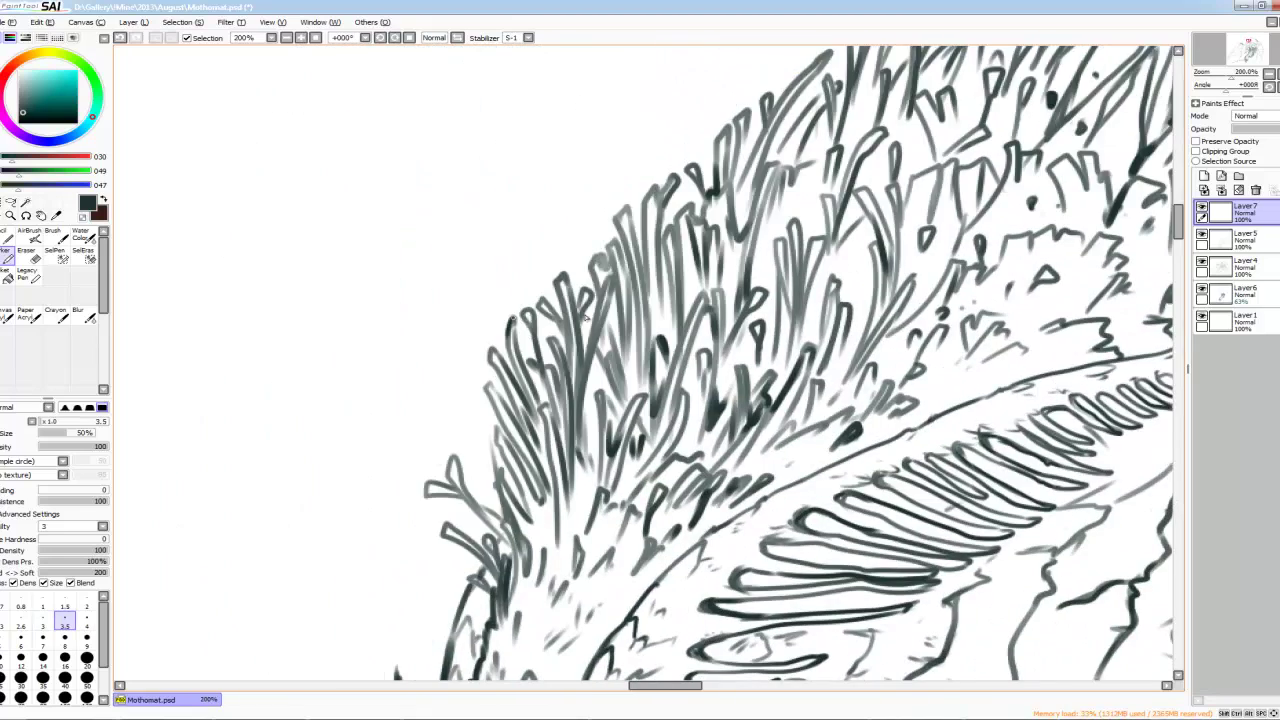
key("bracketright")
left_click_drag(586, 318, 651, 283)
left_click_drag(562, 318, 532, 388)
mouse_move(592, 290)
left_mouse_down()
mouse_move(552, 382)
mouse_move(435, 460)
left_mouse_up()
left_click_drag(526, 242, 514, 354)
left_click_drag(504, 264, 488, 390)
left_click_drag(572, 226, 590, 310)
left_click_drag(604, 268, 616, 334)
left_click_drag(666, 280, 656, 326)
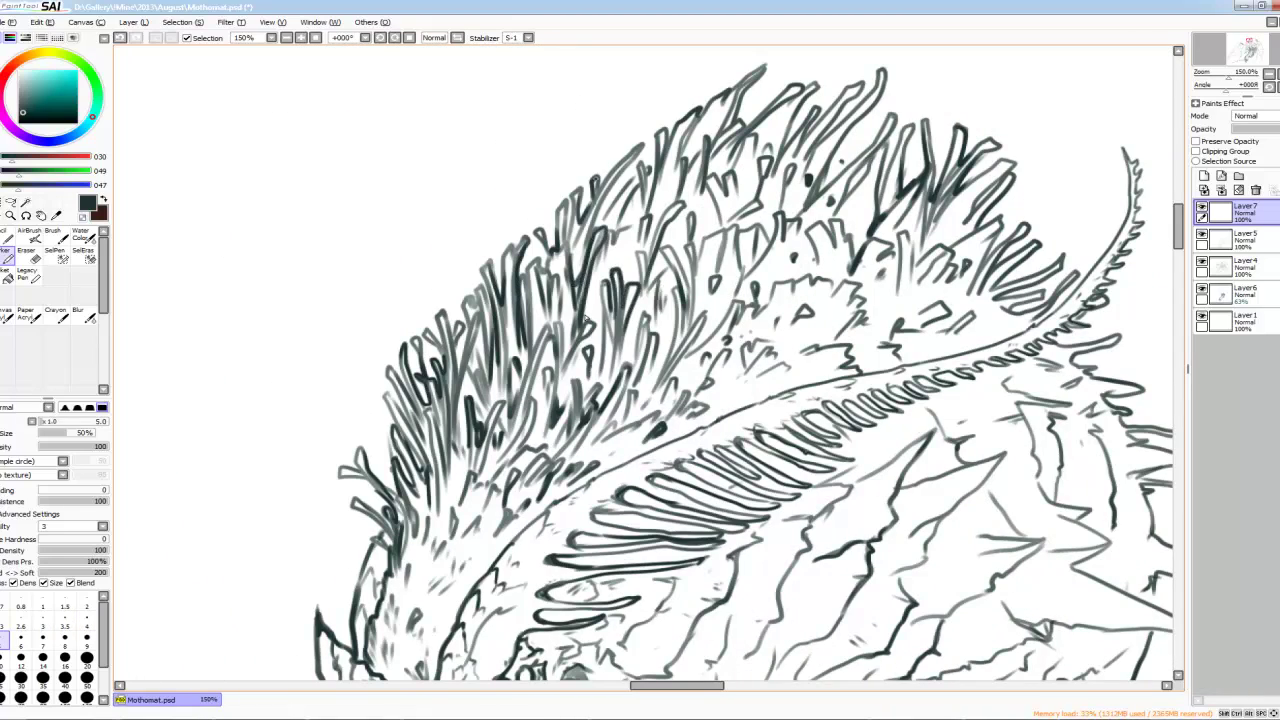
Step: Add darker strokes and gaps among the feathers across the middle and back of the head crest
left_click_drag(602, 192, 618, 214)
left_click_drag(732, 276, 700, 350)
left_click_drag(788, 262, 776, 274)
left_click_drag(866, 150, 818, 194)
left_click_drag(896, 112, 842, 200)
left_click_drag(888, 146, 840, 206)
left_click_drag(912, 122, 886, 186)
mouse_move(600, 400)
left_mouse_down()
mouse_move(640, 420)
mouse_move(390, 400)
left_mouse_up()
left_click_drag(798, 162, 752, 190)
left_click_drag(804, 170, 738, 238)
mouse_move(585, 316)
left_mouse_down()
mouse_move(715, 276)
mouse_move(673, 327)
mouse_move(617, 363)
mouse_move(585, 316)
left_mouse_up()
key("bracketright")
scroll(585, 317, "down", 2)
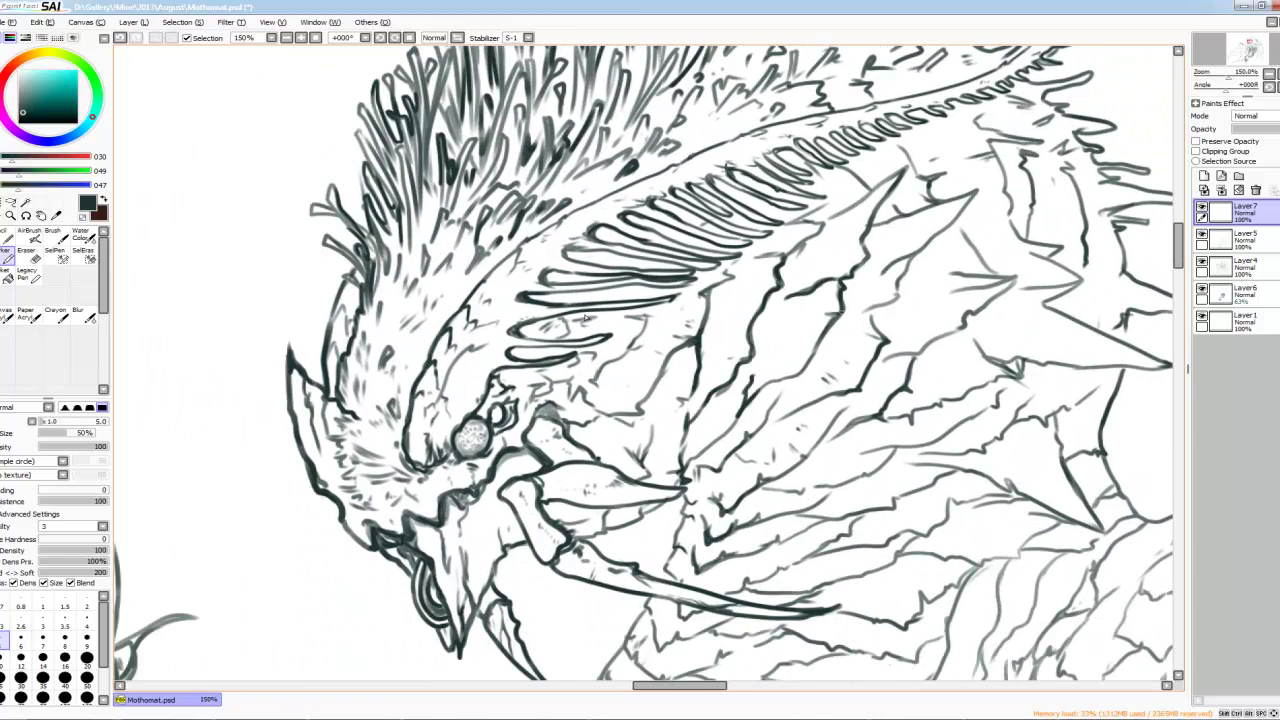
Step: Reinforce the comb-like antenna strands and the nearby scale lines behind the eye
mouse_move(771, 331)
left_mouse_down()
mouse_move(671, 396)
mouse_move(584, 316)
mouse_move(802, 174)
left_mouse_up()
key("bracketleft")
mouse_move(576, 278)
left_mouse_down()
mouse_move(600, 334)
mouse_move(586, 318)
mouse_move(638, 304)
left_mouse_up()
key("bracketleft")
key("bracketleft")
key("bracketleft")
key("bracketleft")
scroll(638, 304, "up", 3)
Step: Thicken the cheek plate ridges and their pointed tips behind the head with the marker up to size 7
key("bracketright")
key("bracketright")
key("bracketright")
scroll(440, 410, "down", 3)
scroll(592, 324, "up", 2)
scroll(590, 322, "down", 3)
scroll(586, 318, "up", 1)
key("bracketright")
key("bracketright")
key("bracketright")
key("bracketright")
scroll(586, 318, "down", 1)
scroll(586, 318, "up", 1)
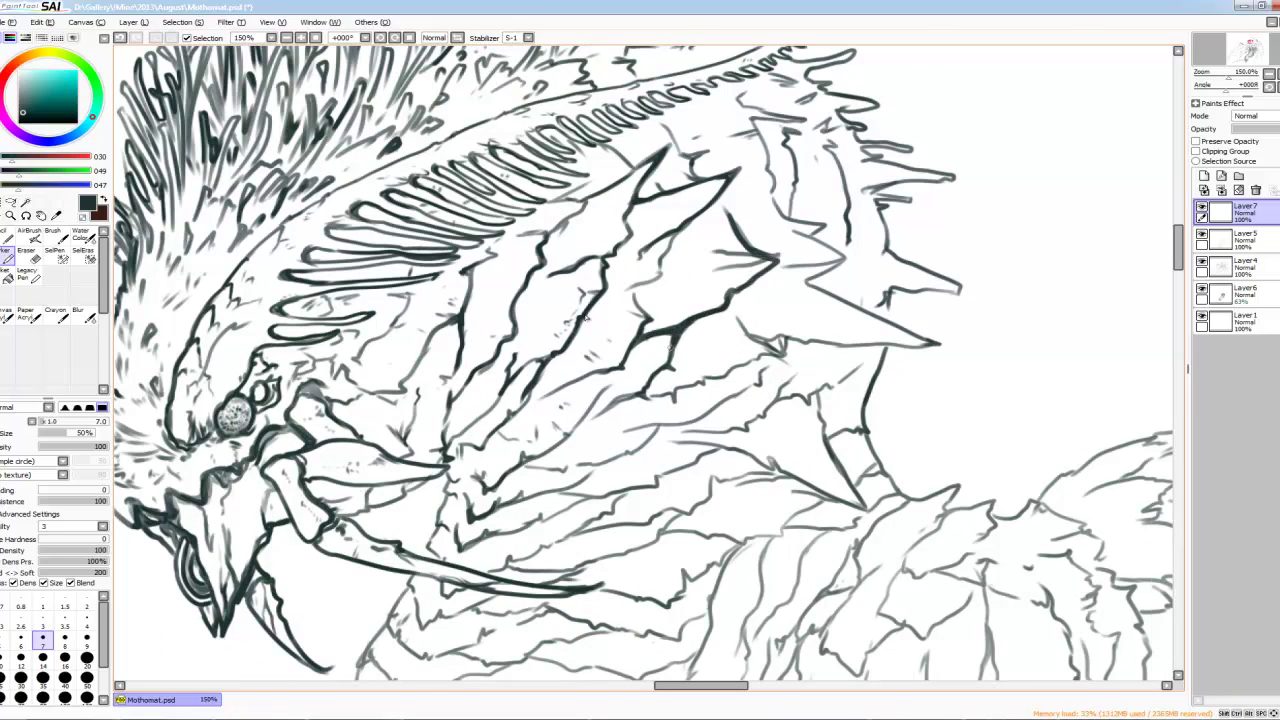
Step: Darken the spikes along the back of the head below the antenna with the marker at size 6
scroll(585, 317, "down", 1)
scroll(585, 317, "up", 1)
key("bracketleft")
key("bracketleft")
scroll(585, 317, "down", 1)
scroll(585, 317, "up", 1)
scroll(586, 318, "down", 1)
scroll(586, 318, "up", 1)
scroll(586, 318, "down", 2)
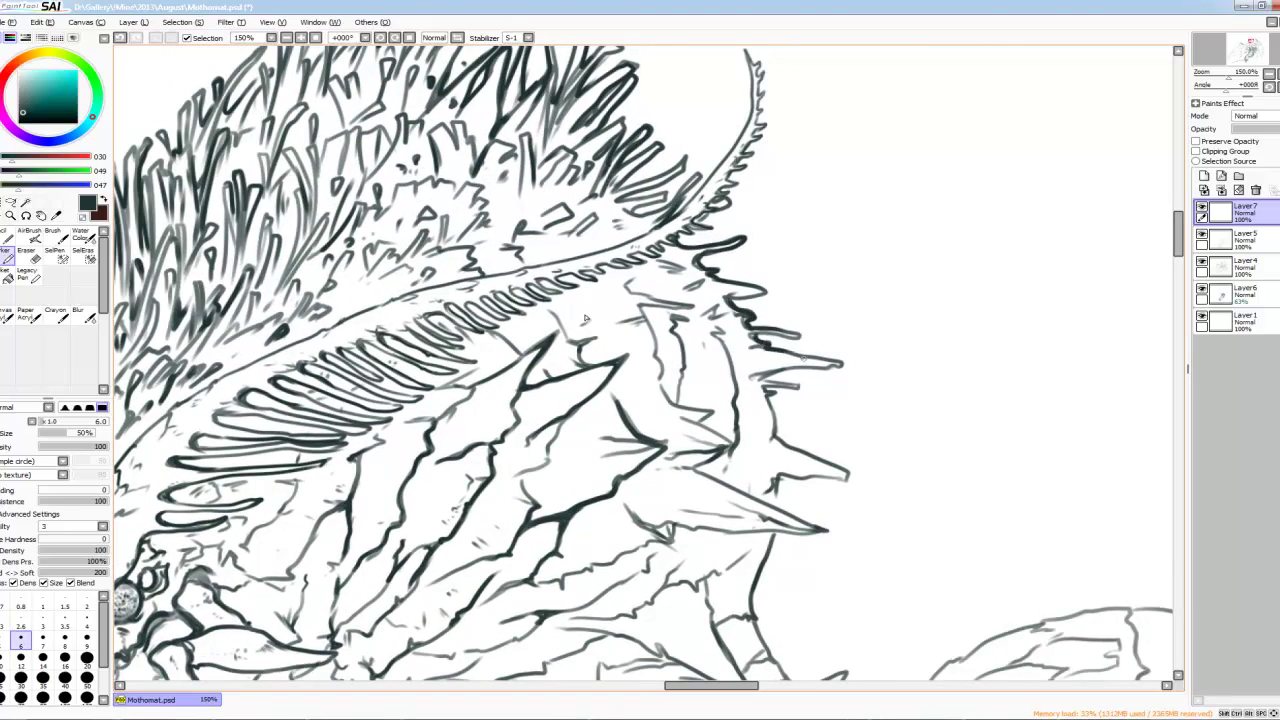
Step: Thicken the lower neck plates and the ridges converging on the spike at the nape
key("bracketright")
scroll(585, 317, "down", 1)
scroll(585, 317, "up", 1)
scroll(586, 318, "down", 1)
scroll(586, 318, "up", 1)
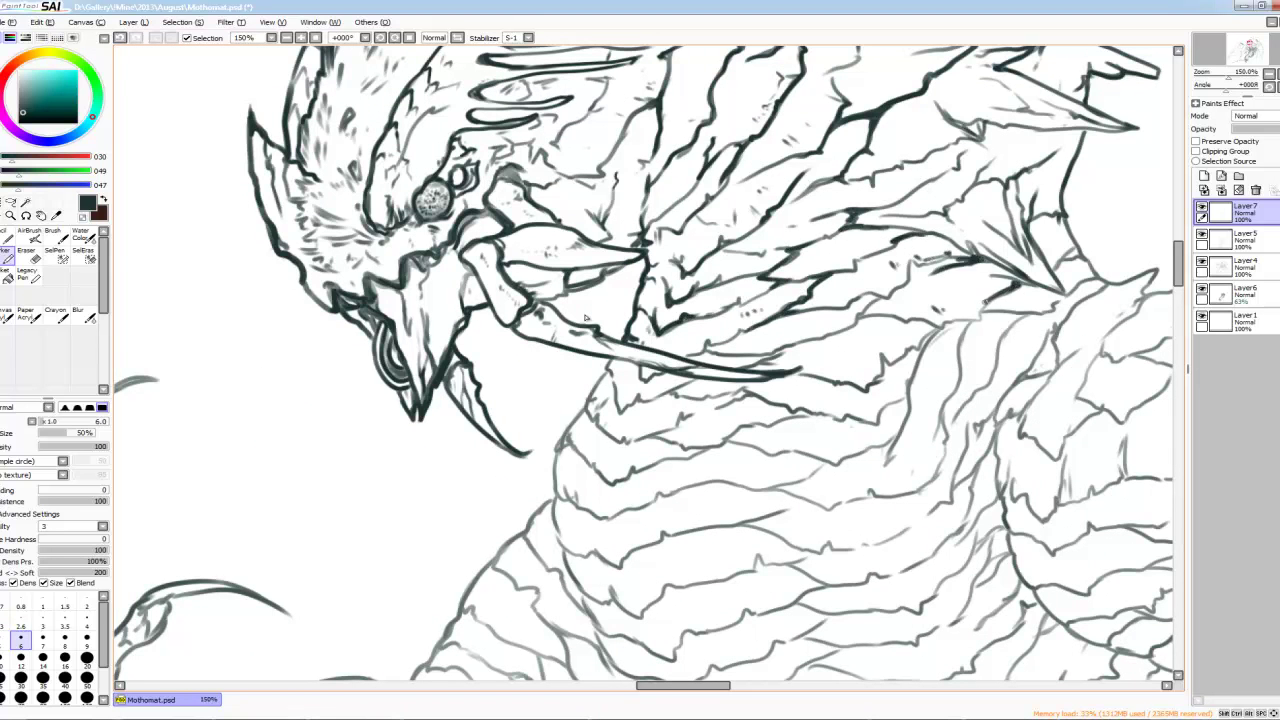
Step: Thicken the throat's front contour and the upper chest plate edges, adding small texture marks
scroll(586, 318, "down", 1)
scroll(586, 318, "up", 1)
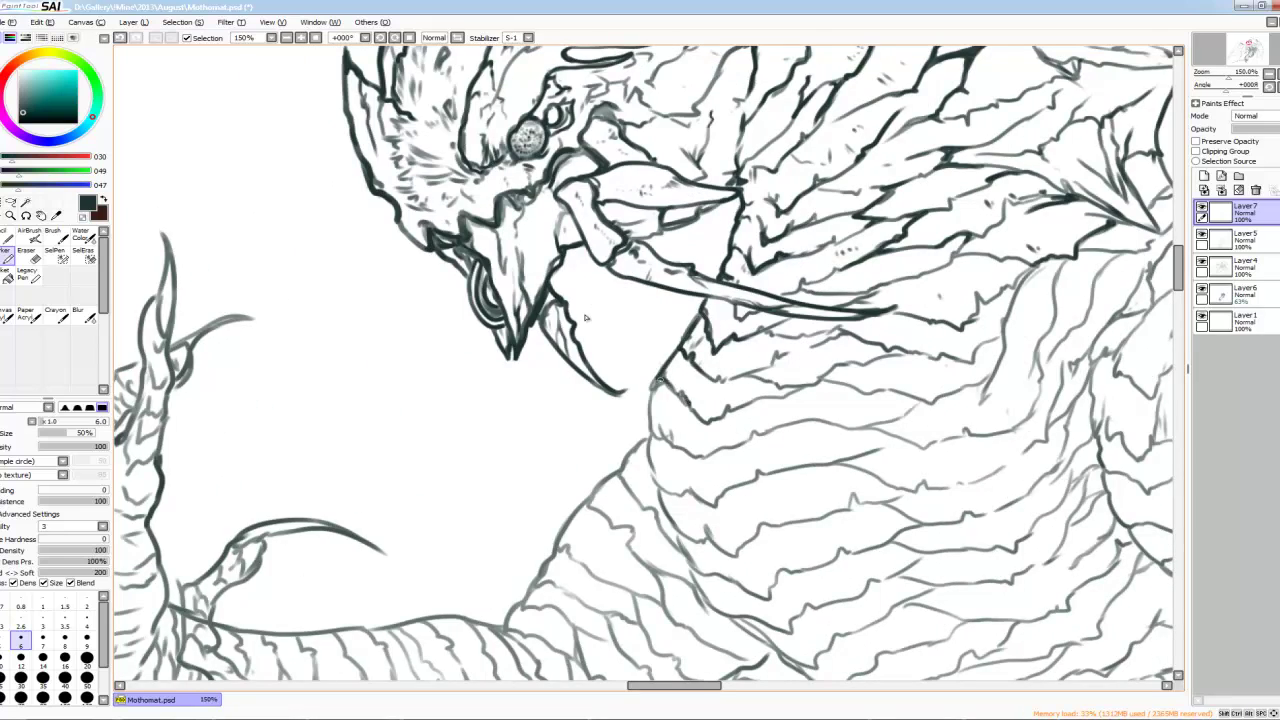
scroll(586, 318, "down", 1)
scroll(586, 318, "up", 1)
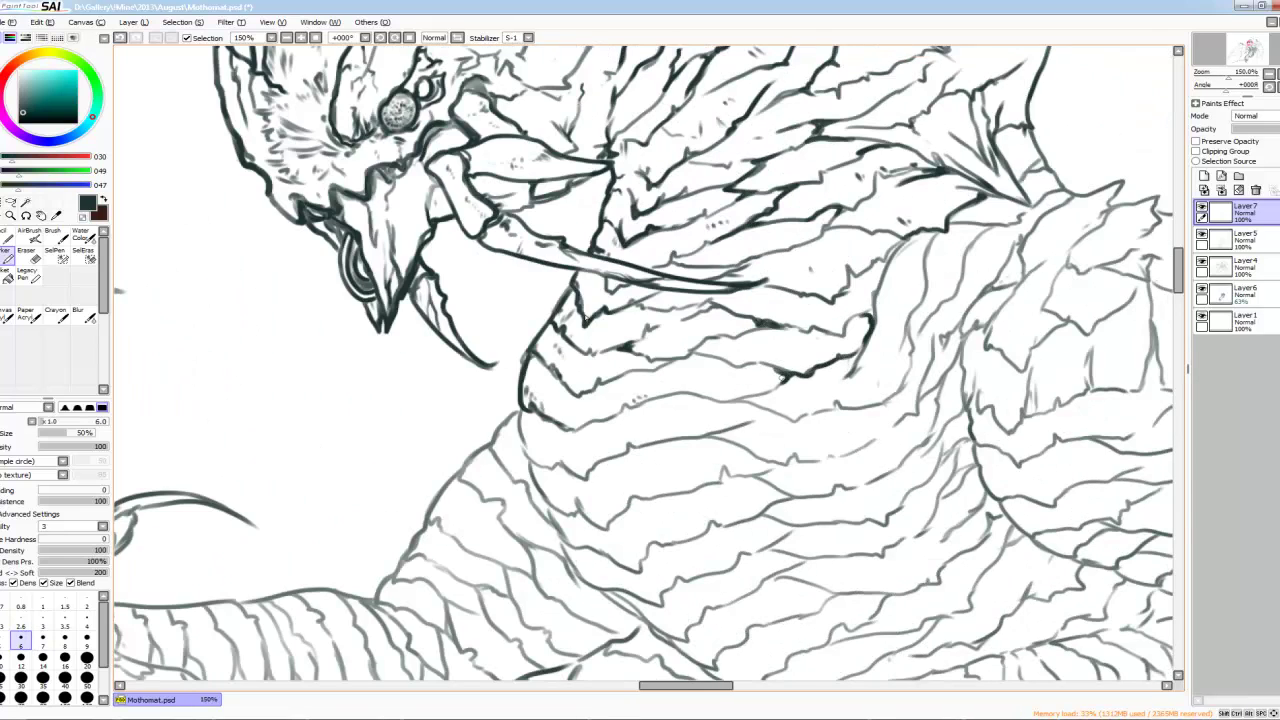
left_click_drag(574, 497, 636, 517)
left_click_drag(528, 465, 548, 517)
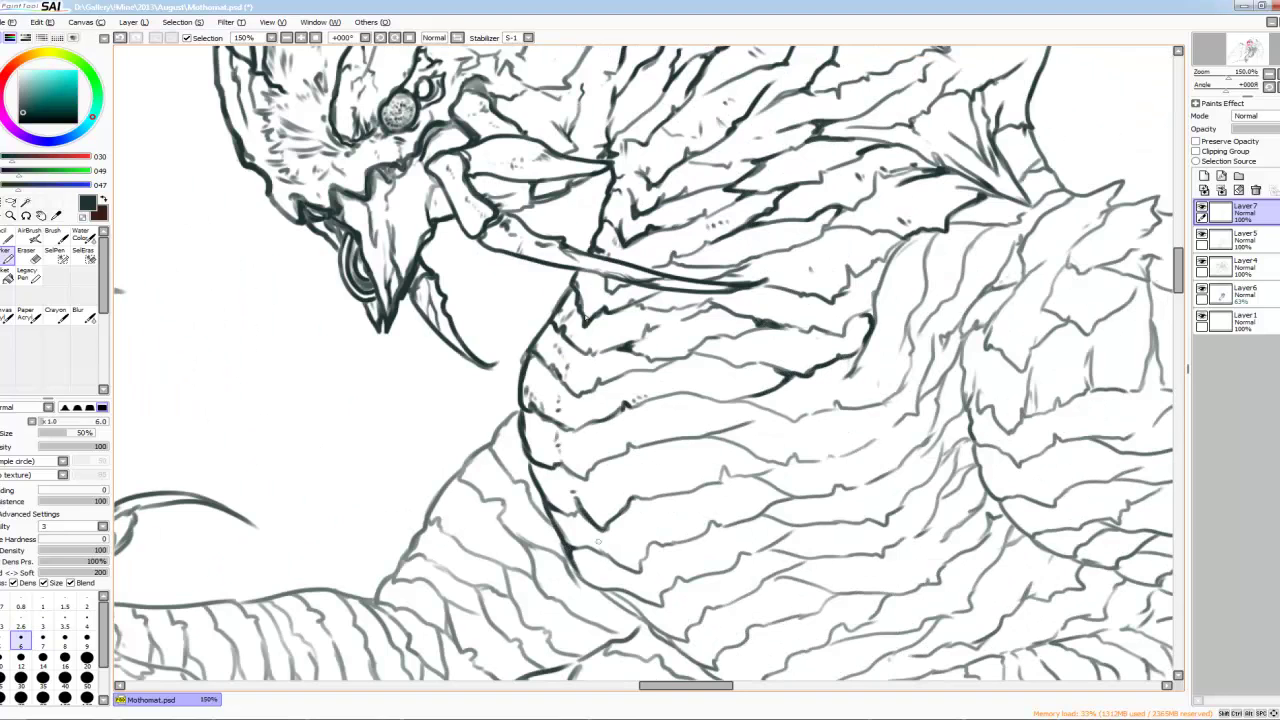
Step: Darken the overlapping plate edges where the neck and chest meet the shoulder
scroll(586, 318, "down", 1)
scroll(586, 318, "up", 2)
left_click_drag(744, 358, 693, 388)
mouse_move(790, 188)
left_mouse_down()
mouse_move(715, 268)
mouse_move(645, 395)
left_mouse_up()
scroll(586, 318, "down", 1)
scroll(586, 318, "up", 1)
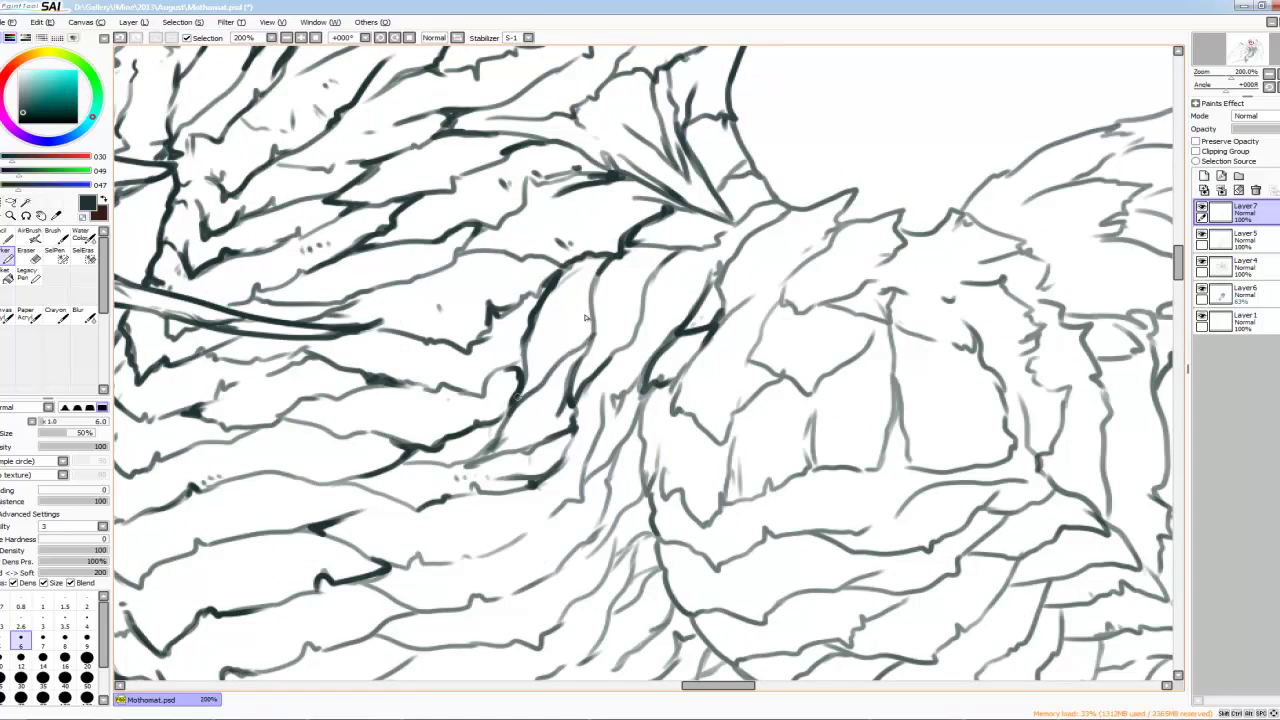
scroll(586, 318, "down", 2)
scroll(586, 318, "up", 1)
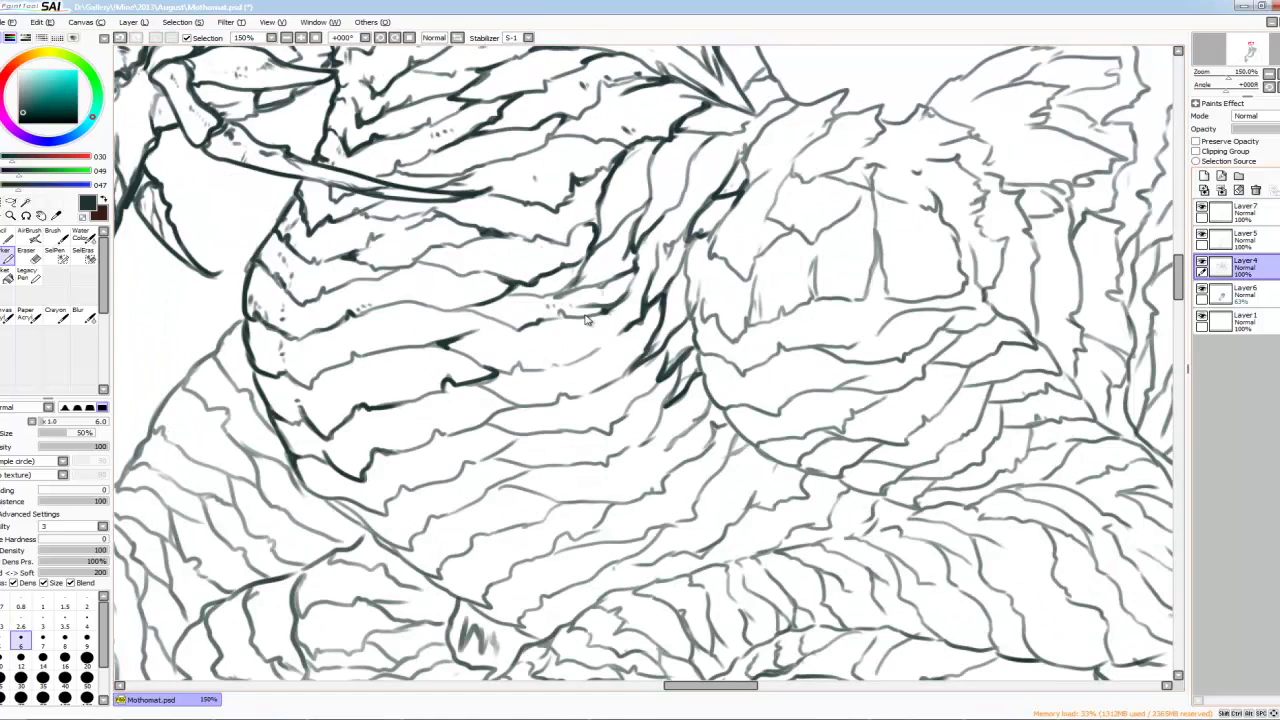
Step: Thicken the lower chest plate edges and front contour, adding dotted texture along the plates
scroll(586, 318, "down", 1)
scroll(586, 318, "up", 1)
scroll(586, 318, "down", 1)
scroll(586, 318, "up", 1)
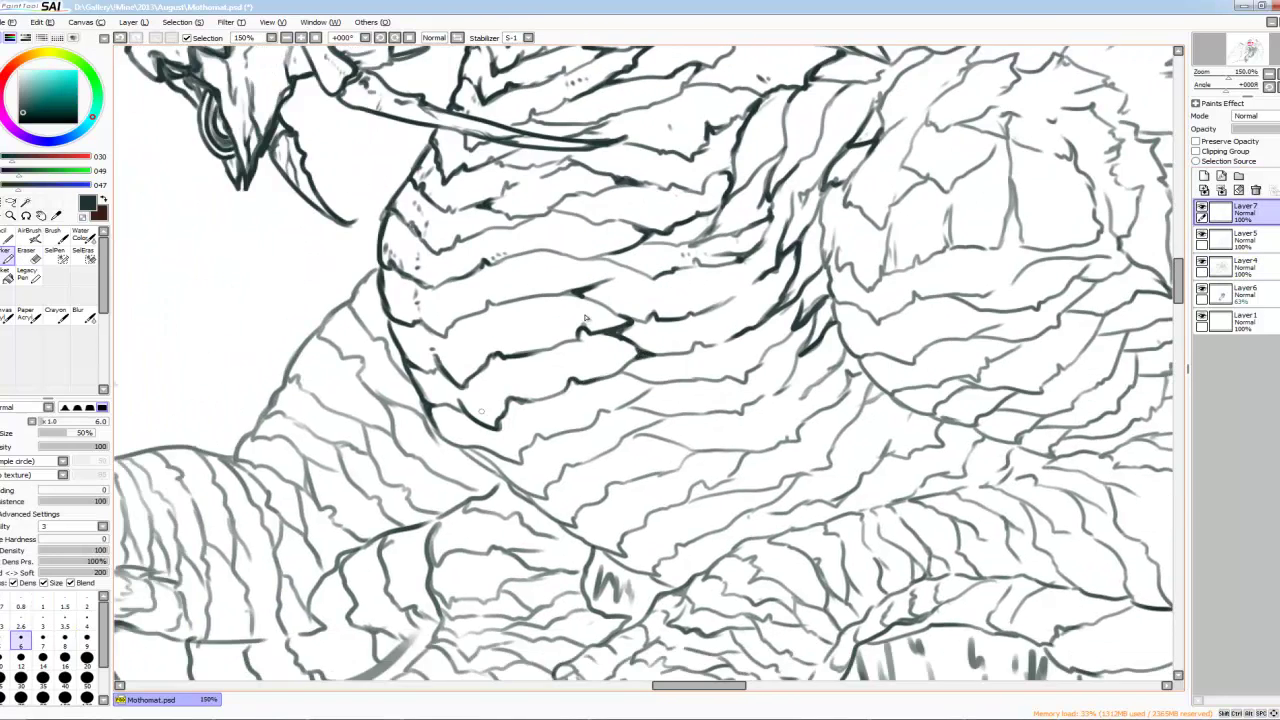
scroll(586, 318, "down", 2)
scroll(586, 318, "up", 3)
scroll(586, 318, "down", 1)
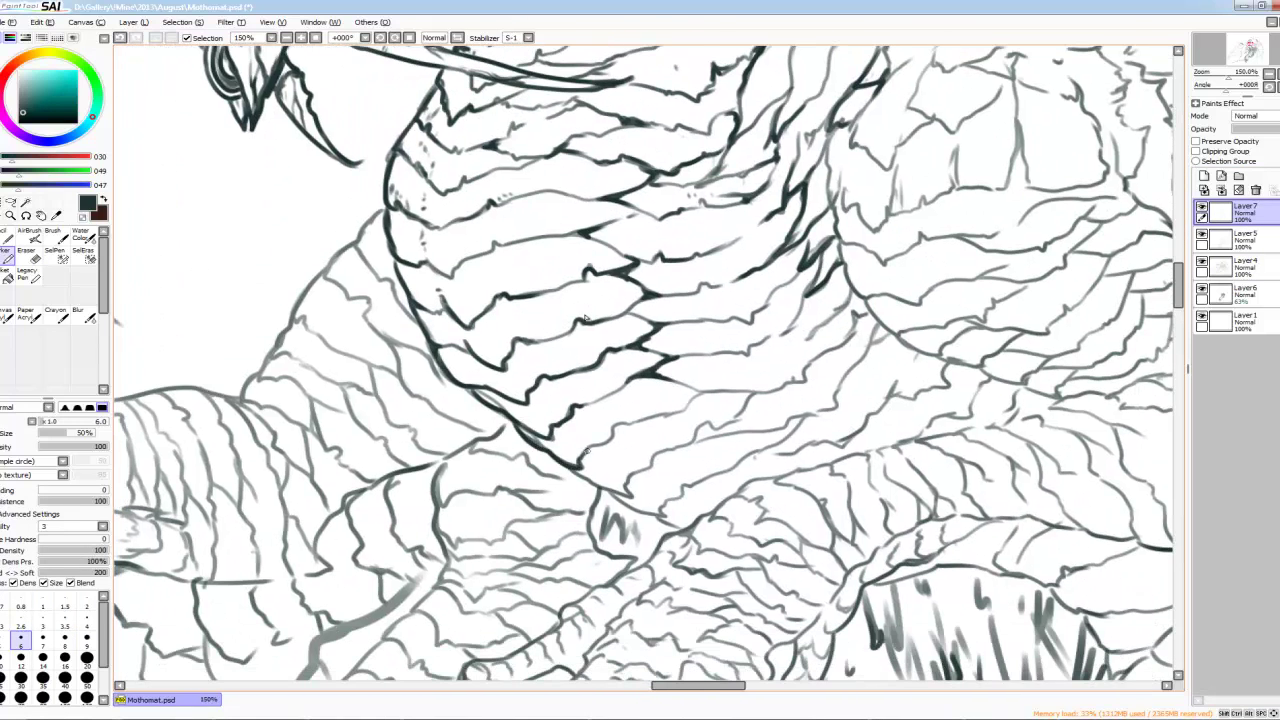
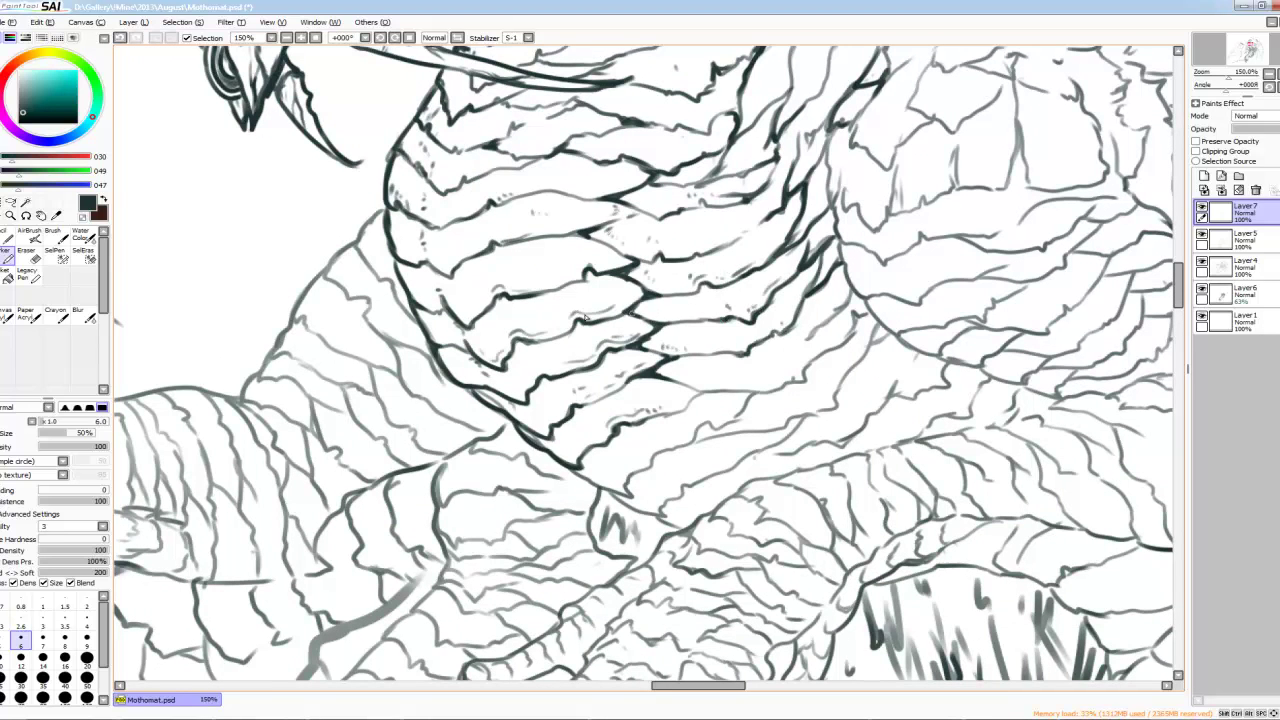
scroll(586, 318, "down", 2)
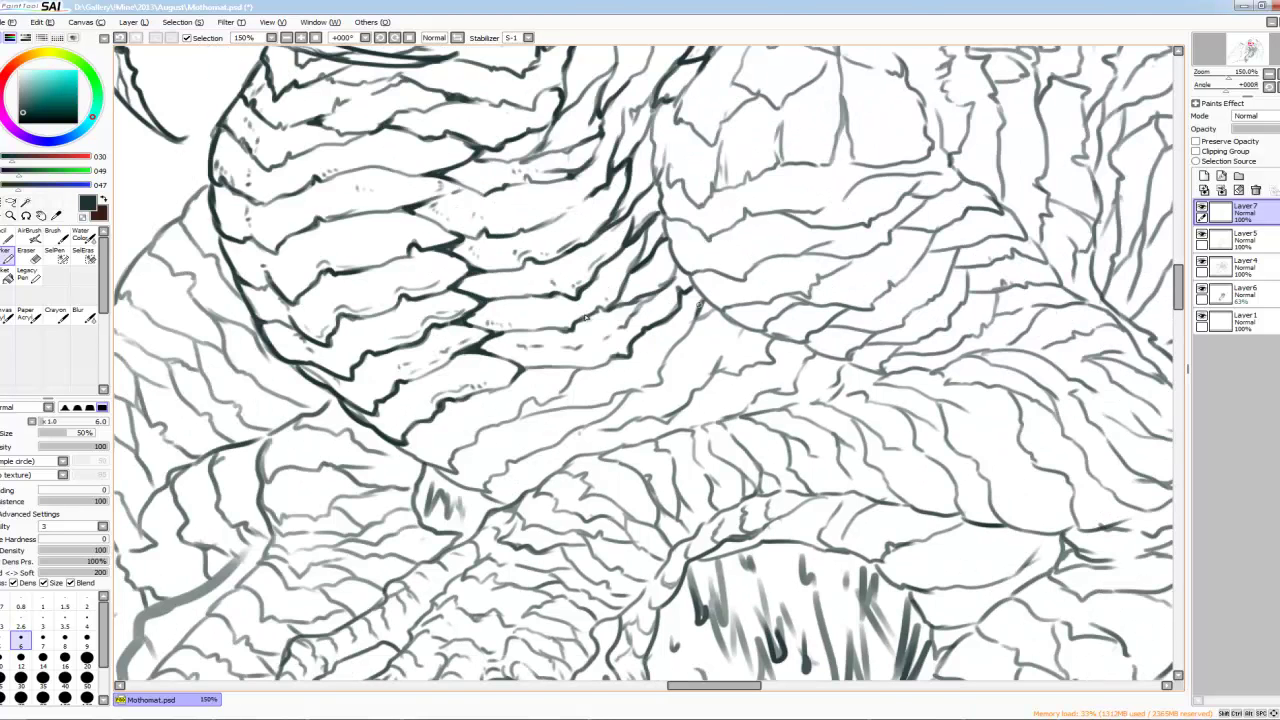
Step: Thicken the jagged edges of the lowest chest plates, down to where the chest meets the arm
left_click_drag(502, 372, 632, 338)
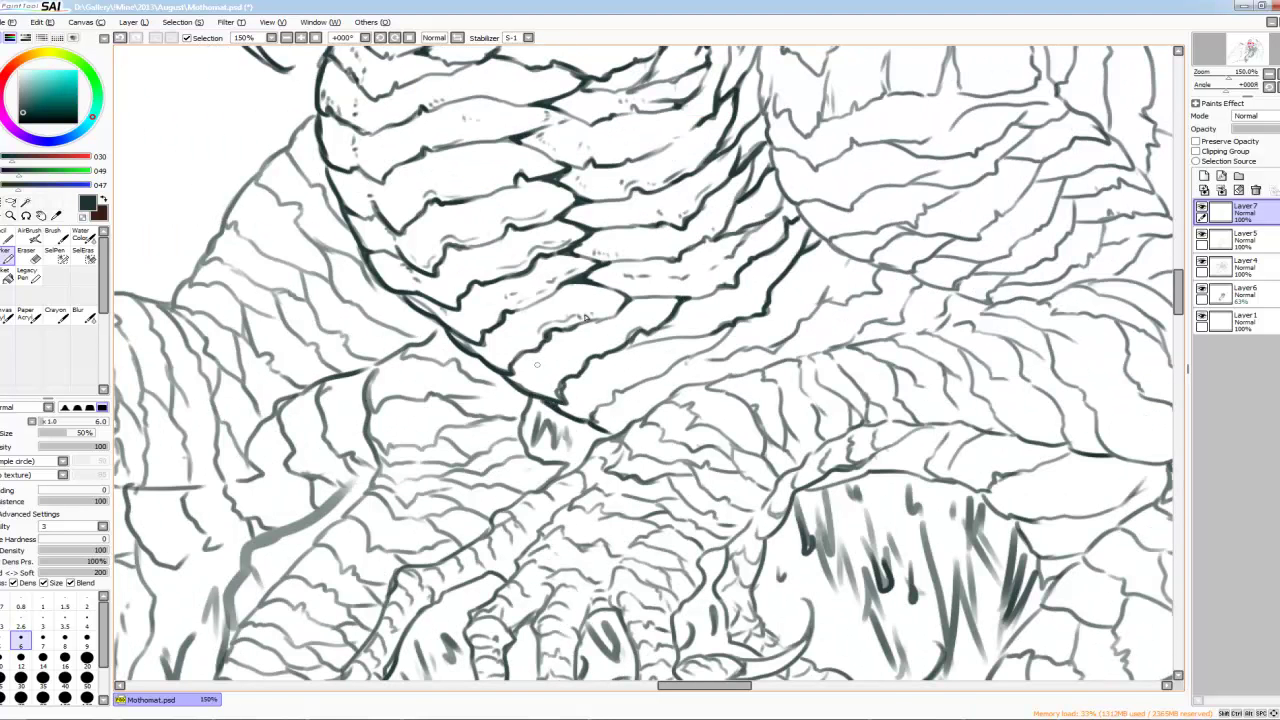
left_click_drag(604, 404, 736, 328)
mouse_move(622, 352)
left_mouse_down()
mouse_move(704, 352)
mouse_move(797, 300)
mouse_move(882, 266)
left_mouse_up()
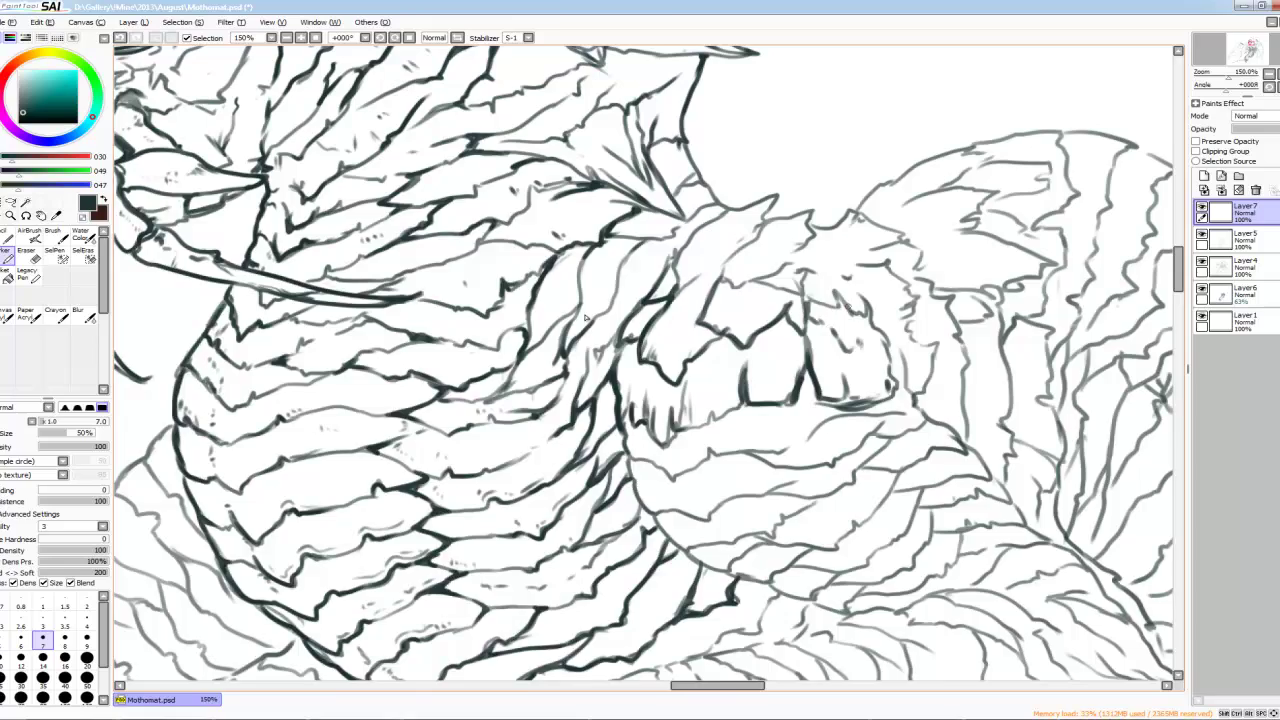
Step: Thicken the shoulder's front contour, its hanging tufts and the overlapping plates beneath them with brush sizes 6 and 7
scroll(586, 316, "up", 1)
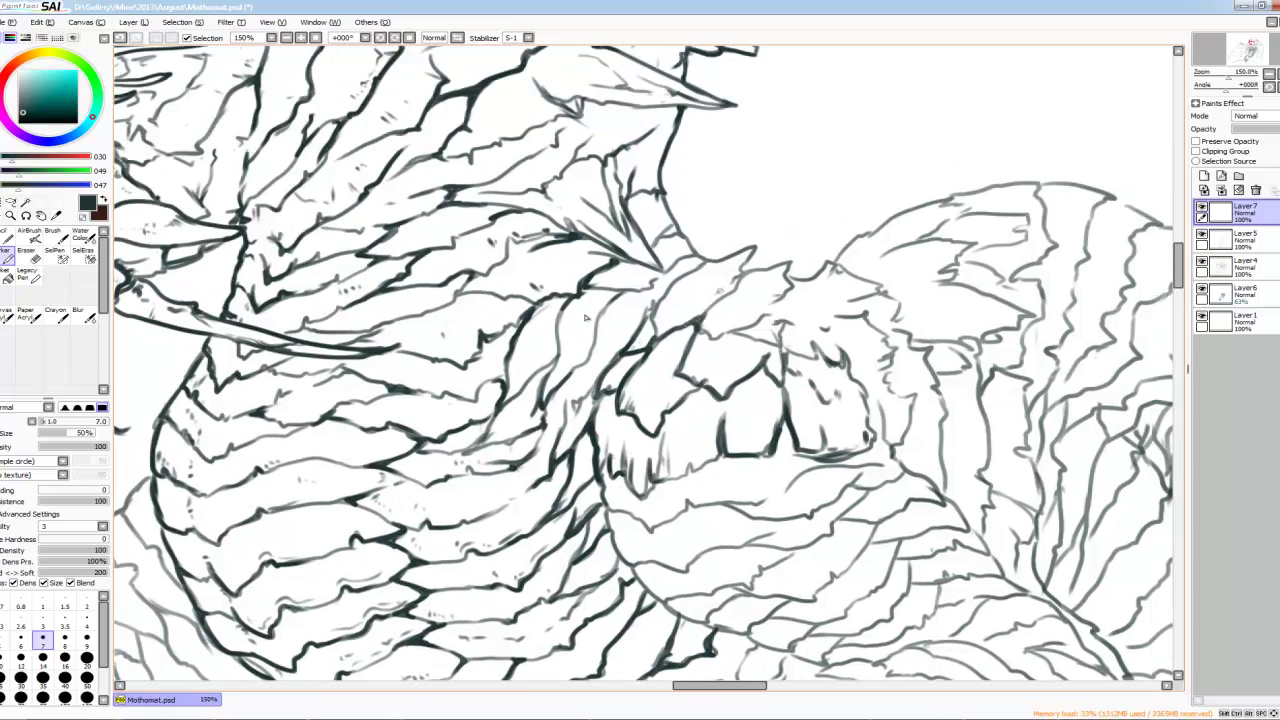
scroll(586, 316, "down", 3)
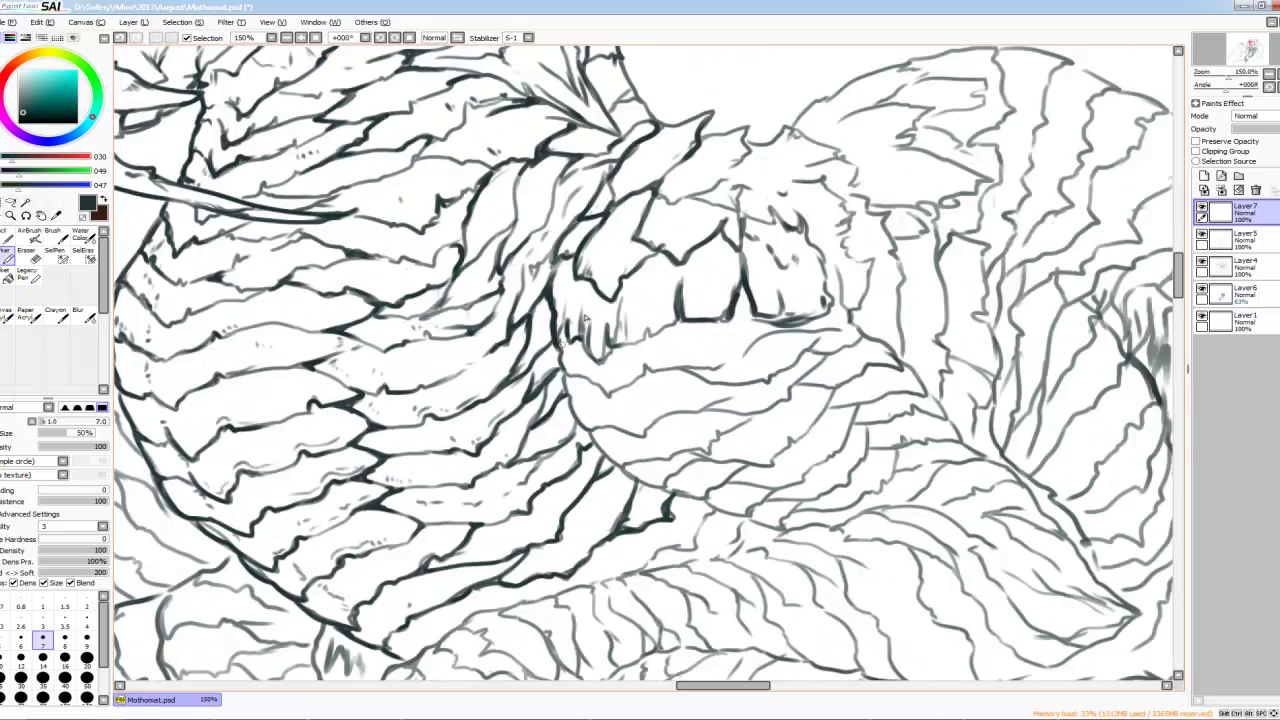
scroll(586, 316, "up", 3)
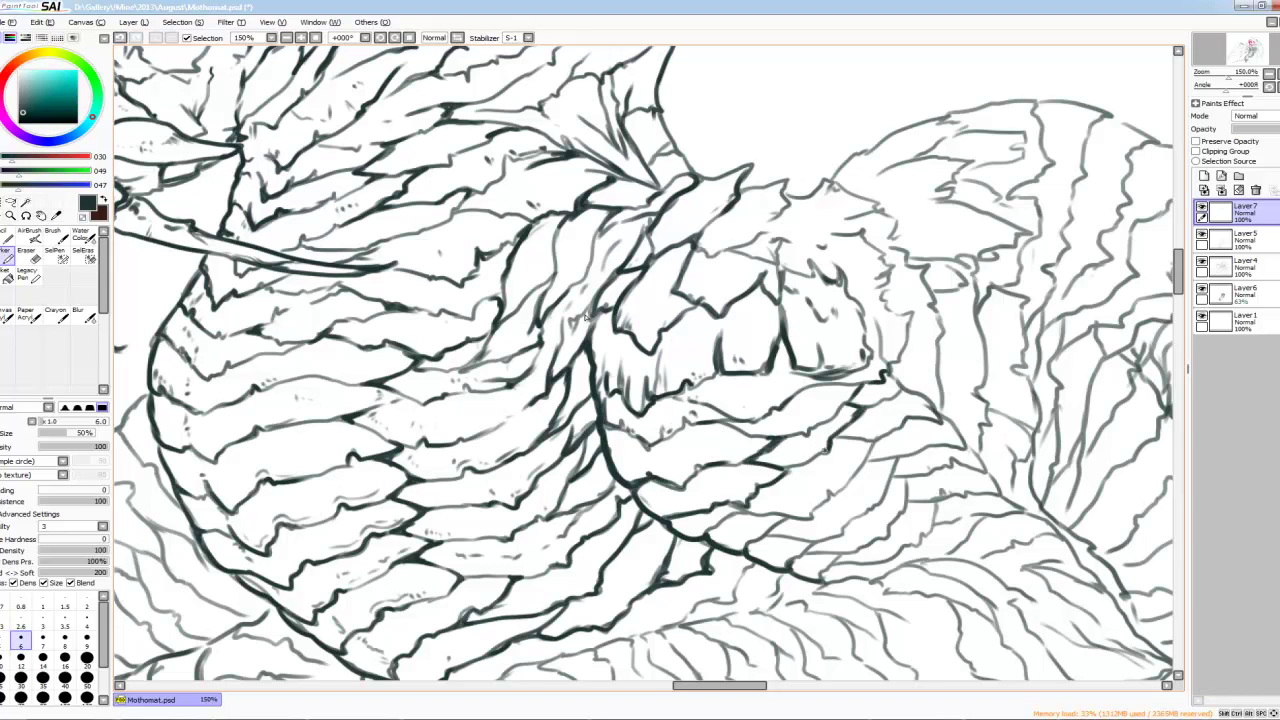
left_click_drag(586, 316, 534, 220)
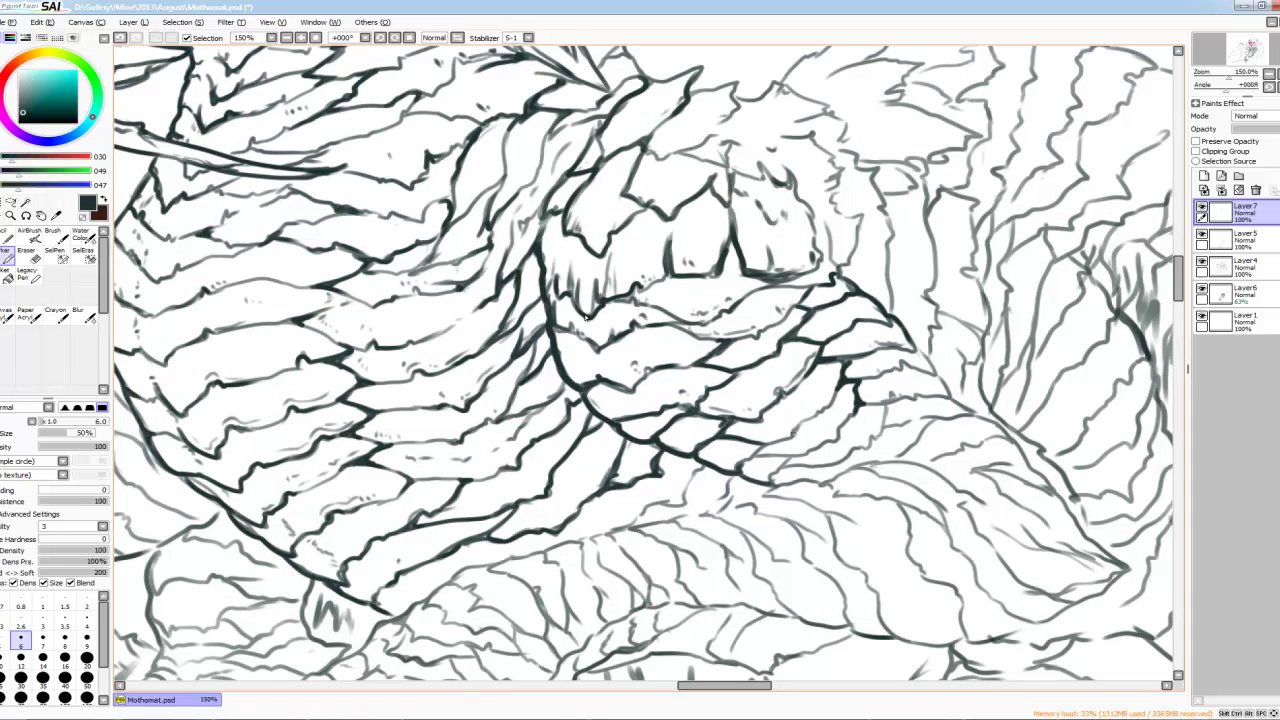
scroll(586, 316, "down", 4)
scroll(586, 318, "up", 4)
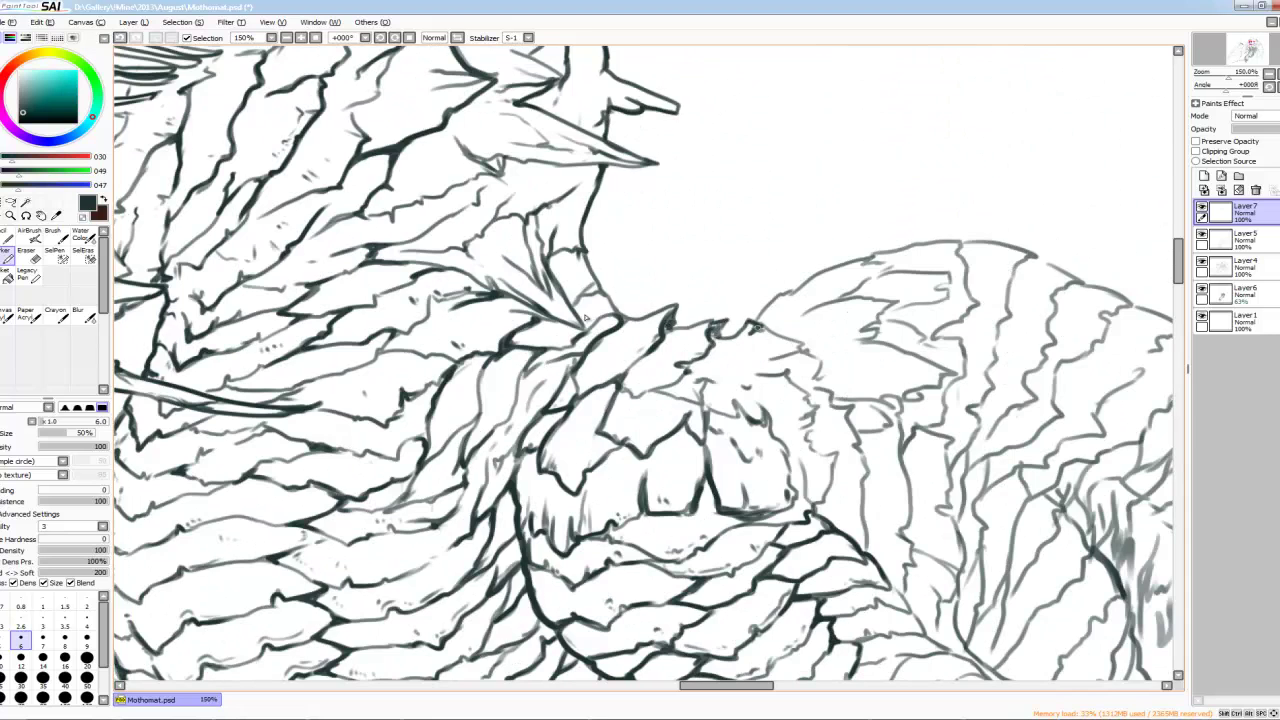
Step: Darken the fur tufts along the top of the shoulder and the vertical folds behind it
scroll(586, 317, "down", 1)
scroll(585, 317, "down", 3)
scroll(585, 317, "up", 3)
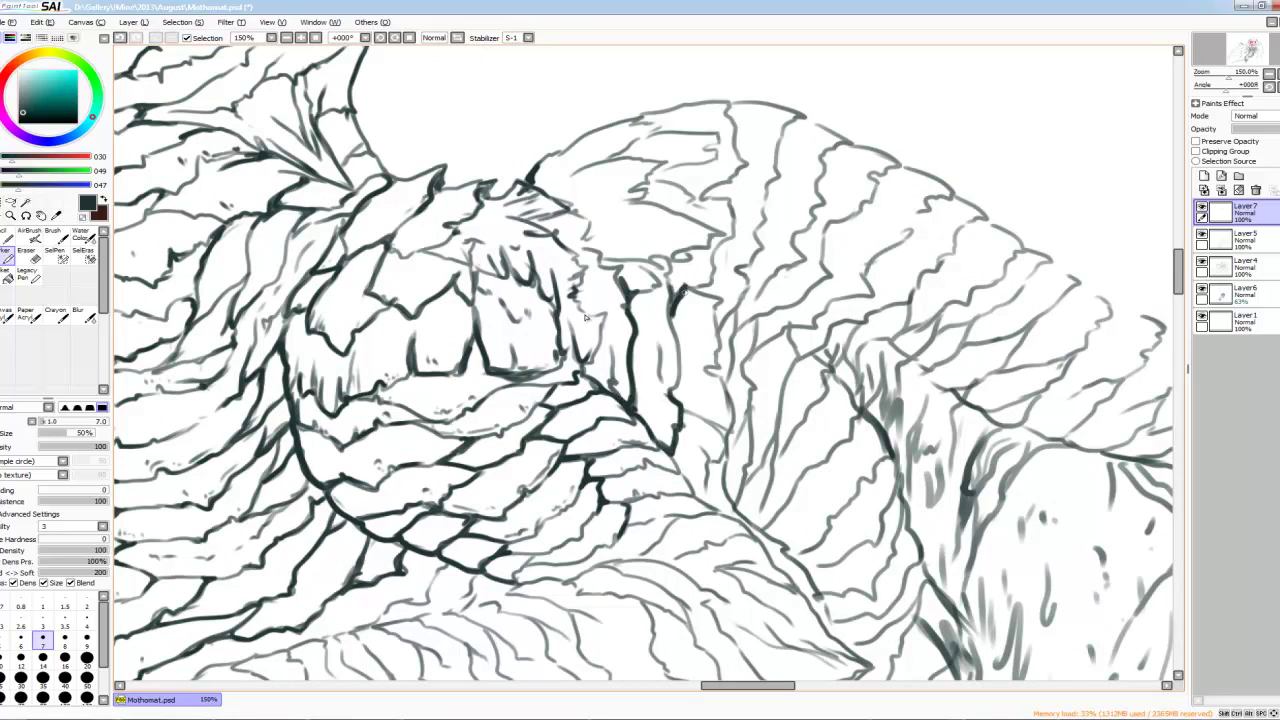
key("bracketleft")
scroll(586, 317, "down", 2)
scroll(590, 322, "up", 2)
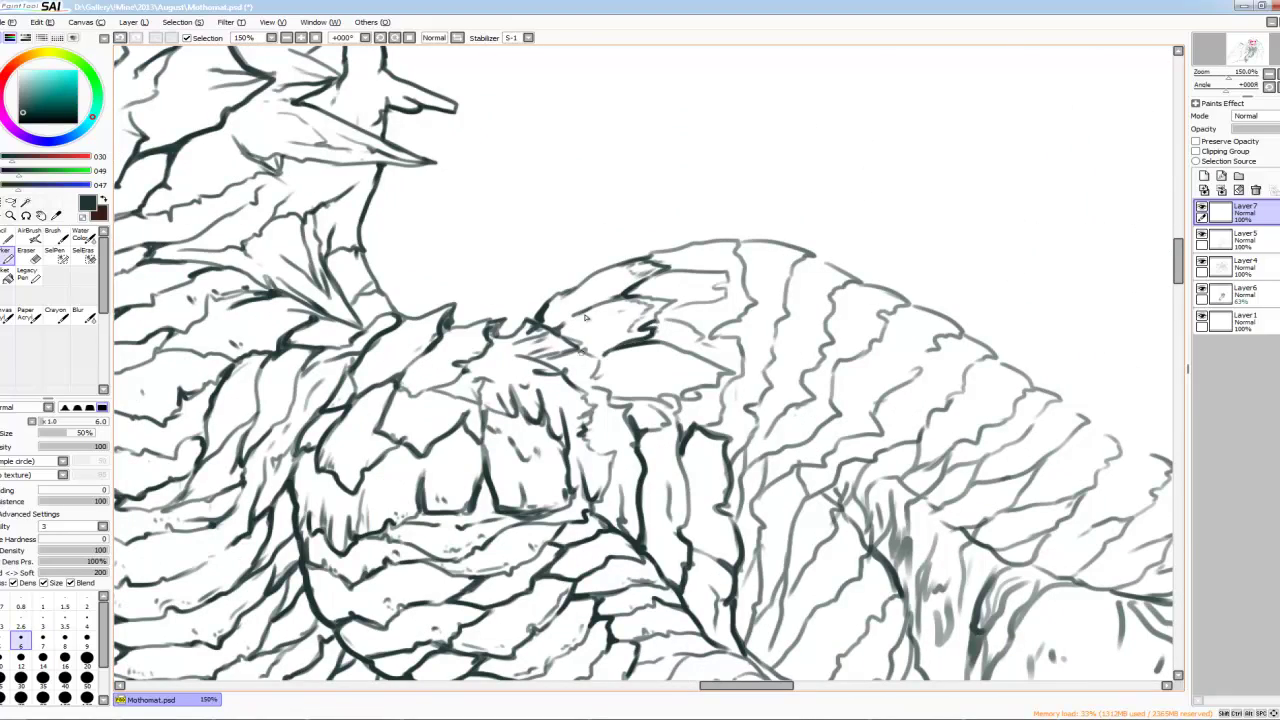
Step: Thicken the layered feathers and upper contour at the start of the arched limb behind the shoulder
left_click_drag(650, 342, 732, 372)
left_click_drag(698, 386, 662, 404)
left_click_drag(667, 313, 700, 318)
left_click_drag(648, 258, 736, 244)
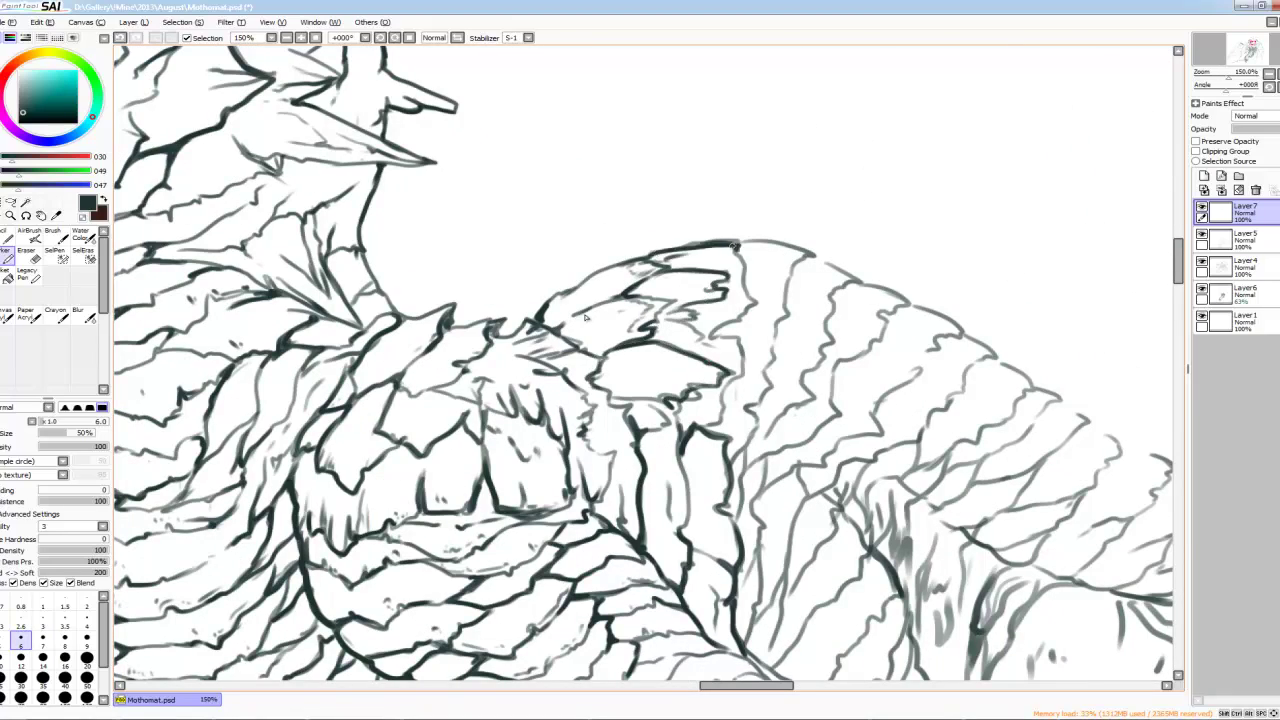
left_click_drag(739, 355, 716, 426)
left_click_drag(740, 243, 812, 259)
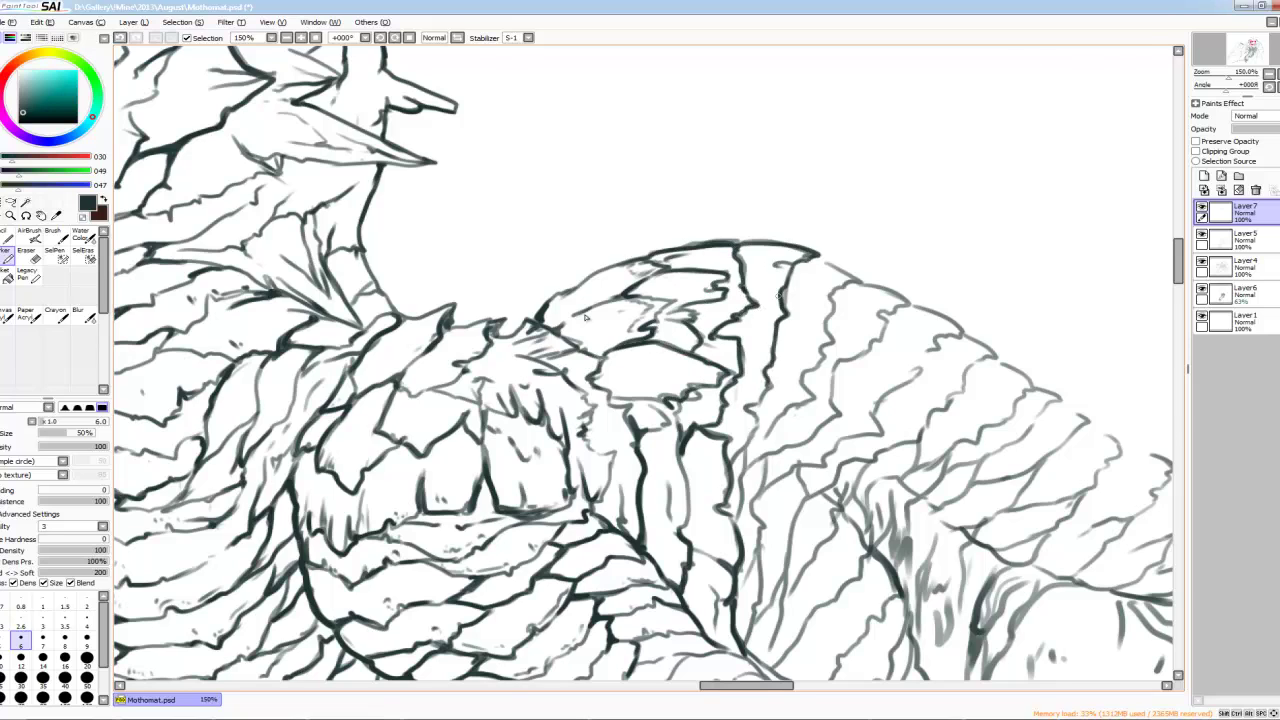
Step: Thicken the arched limb's outer contour and middle cross bands, adding a row of small texture marks
key("End")
key("End")
key("End")
key("End")
scroll(585, 318, "left", 2)
scroll(585, 318, "left", 2)
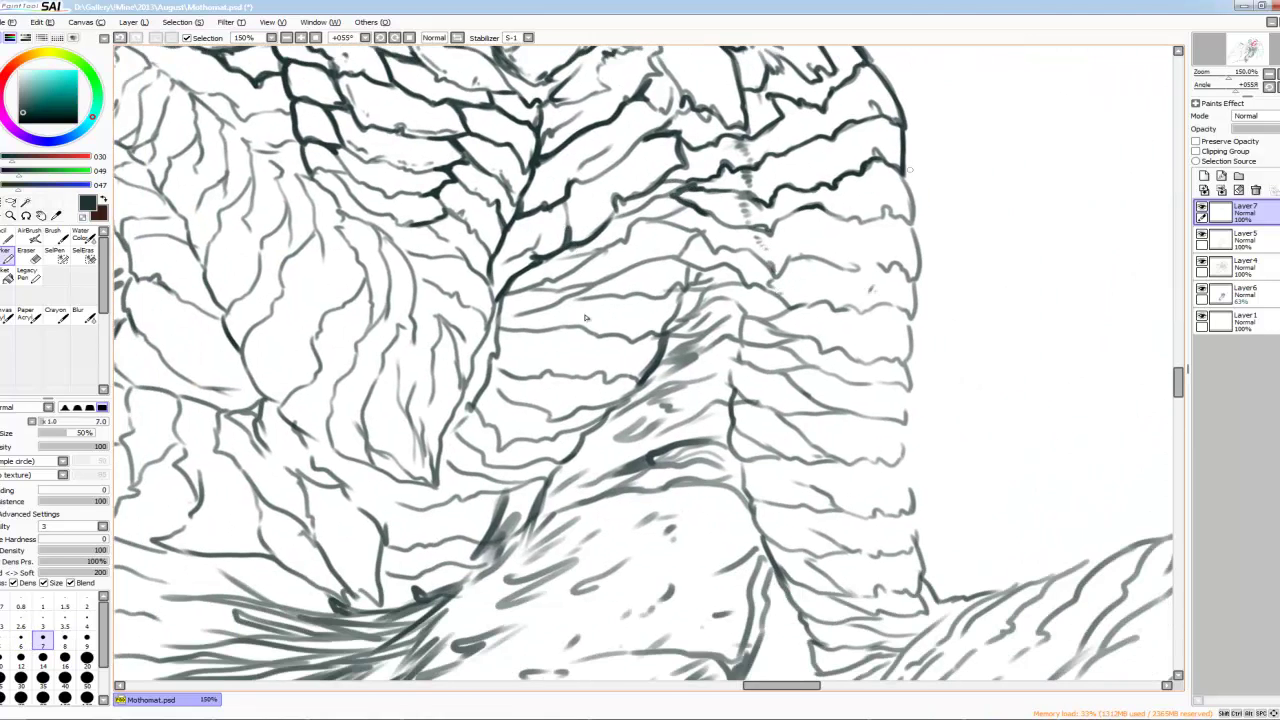
scroll(585, 318, "right", 4)
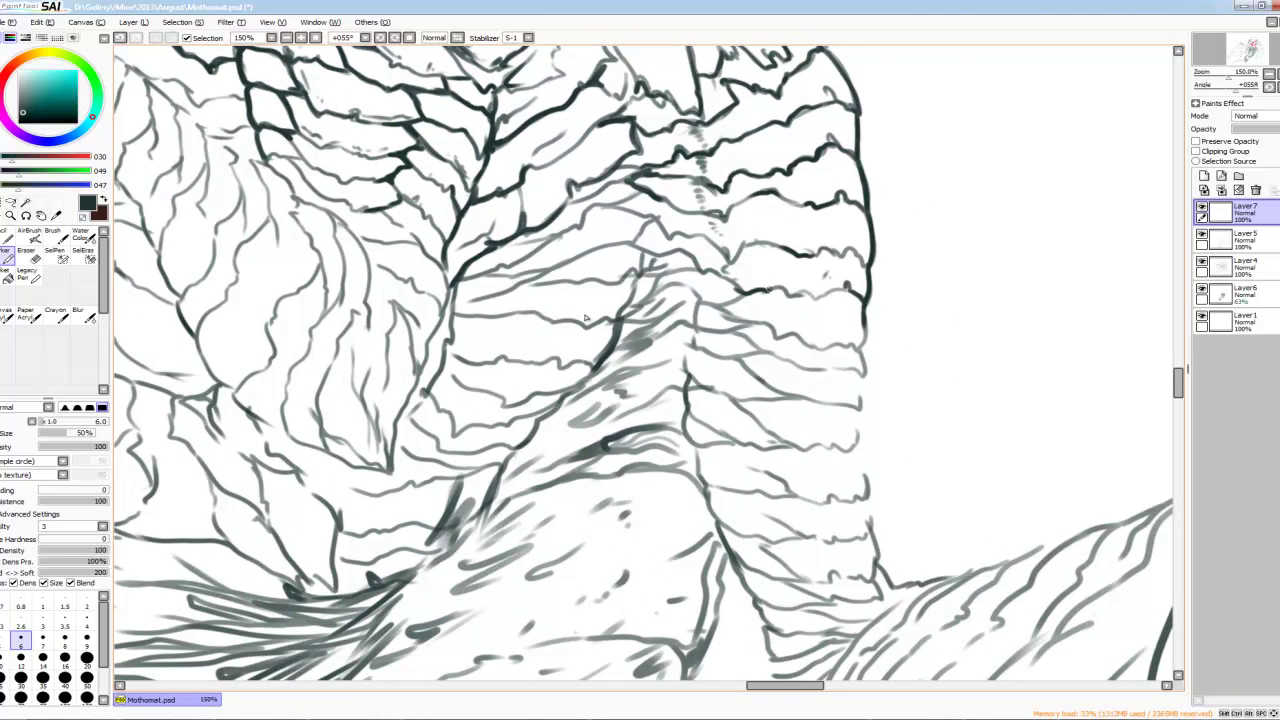
scroll(585, 318, "right", 2)
key("Home")
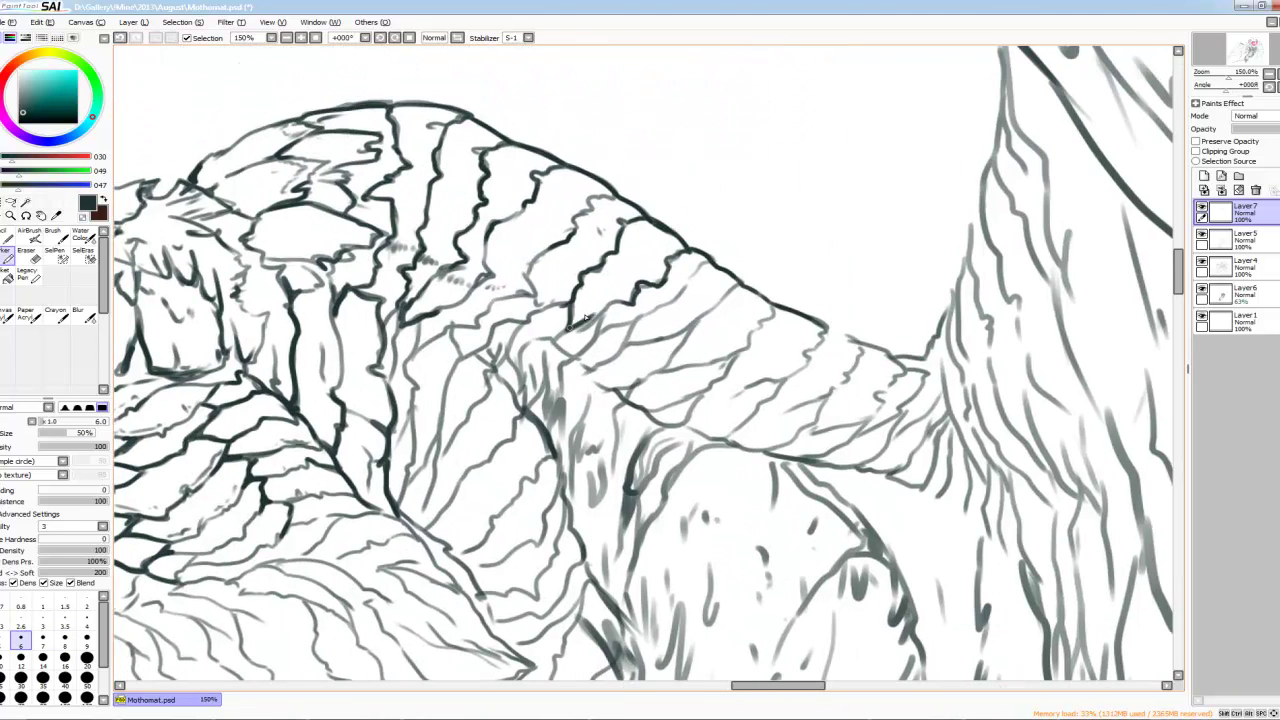
Step: Thicken the remaining cross bands and lower contour of the arched limb as it tapers toward the wing membrane
left_click_drag(639, 318, 705, 313)
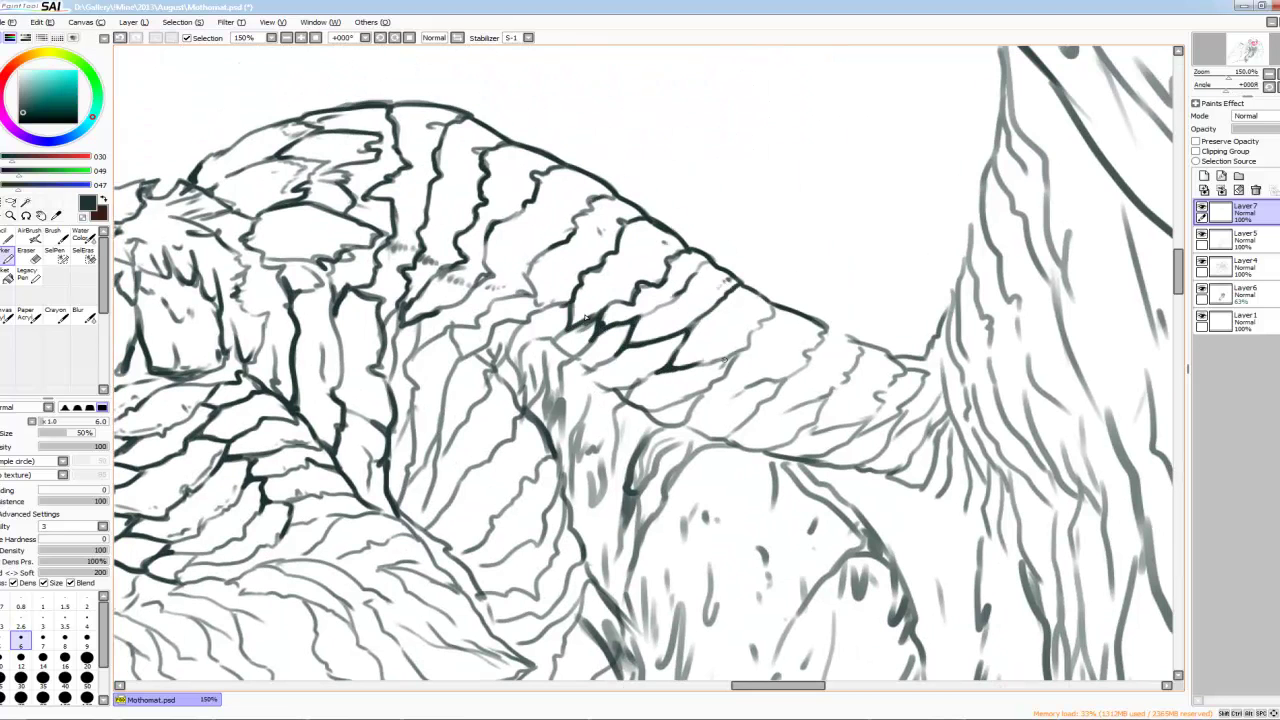
mouse_move(809, 401)
left_mouse_down()
mouse_move(780, 443)
mouse_move(717, 446)
mouse_move(645, 492)
left_mouse_up()
left_click_drag(738, 454, 702, 487)
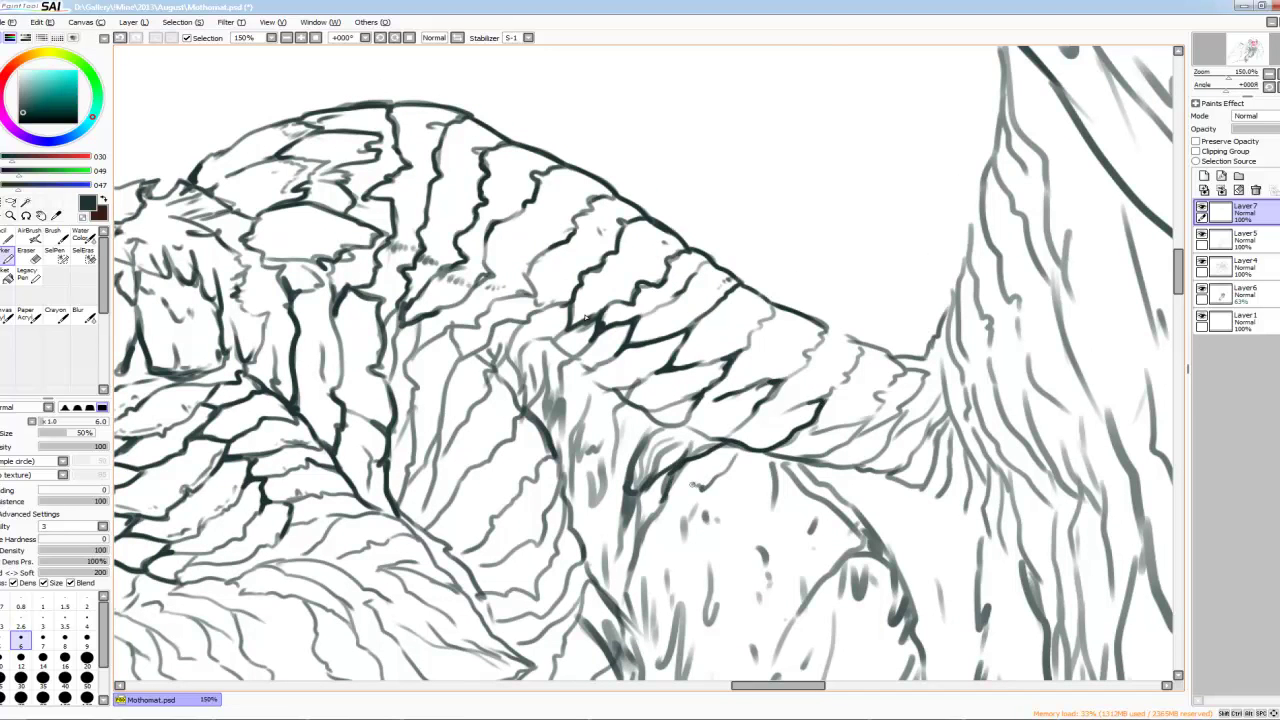
left_click_drag(800, 432, 864, 420)
mouse_move(818, 328)
left_mouse_down()
mouse_move(907, 356)
mouse_move(899, 412)
mouse_move(856, 446)
left_mouse_up()
left_click_drag(940, 400, 918, 460)
left_click_drag(918, 462, 828, 468)
scroll(585, 318, "down", 2)
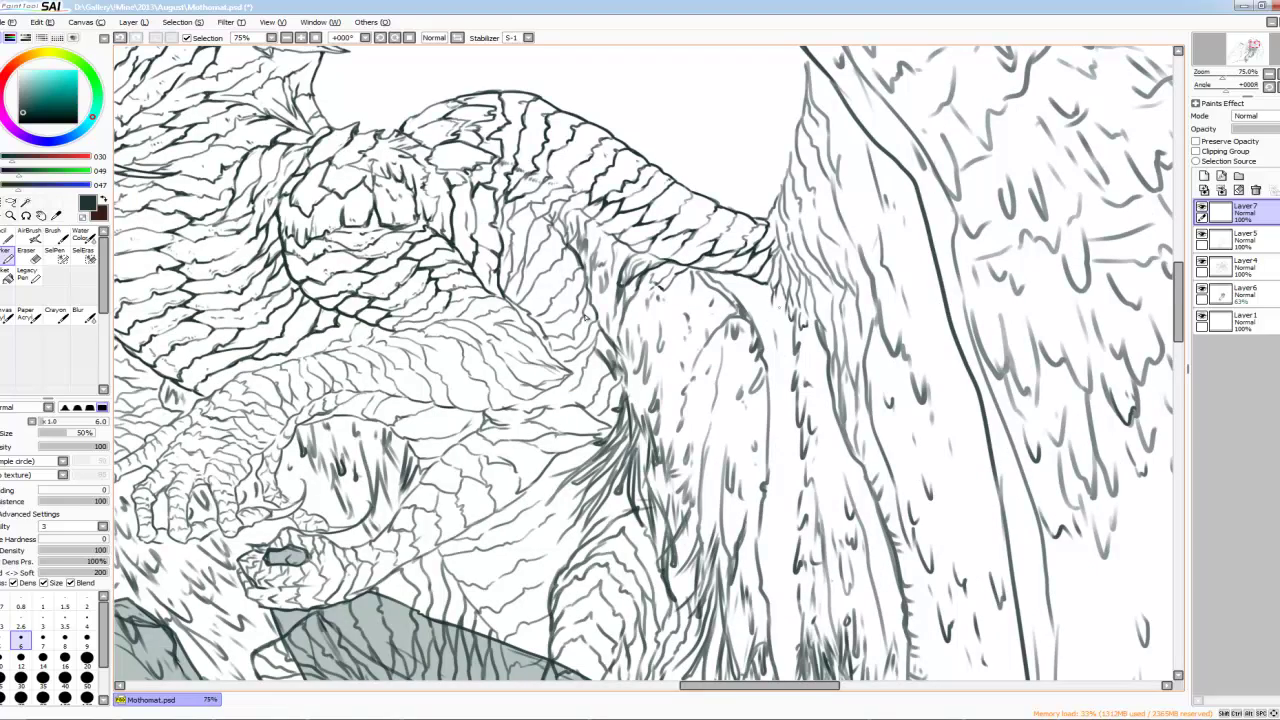
Step: Darken the membrane fold directly beneath the arched limb with brush size 9
key("bracketright")
key("bracketright")
key("bracketright")
scroll(585, 318, "up", 2)
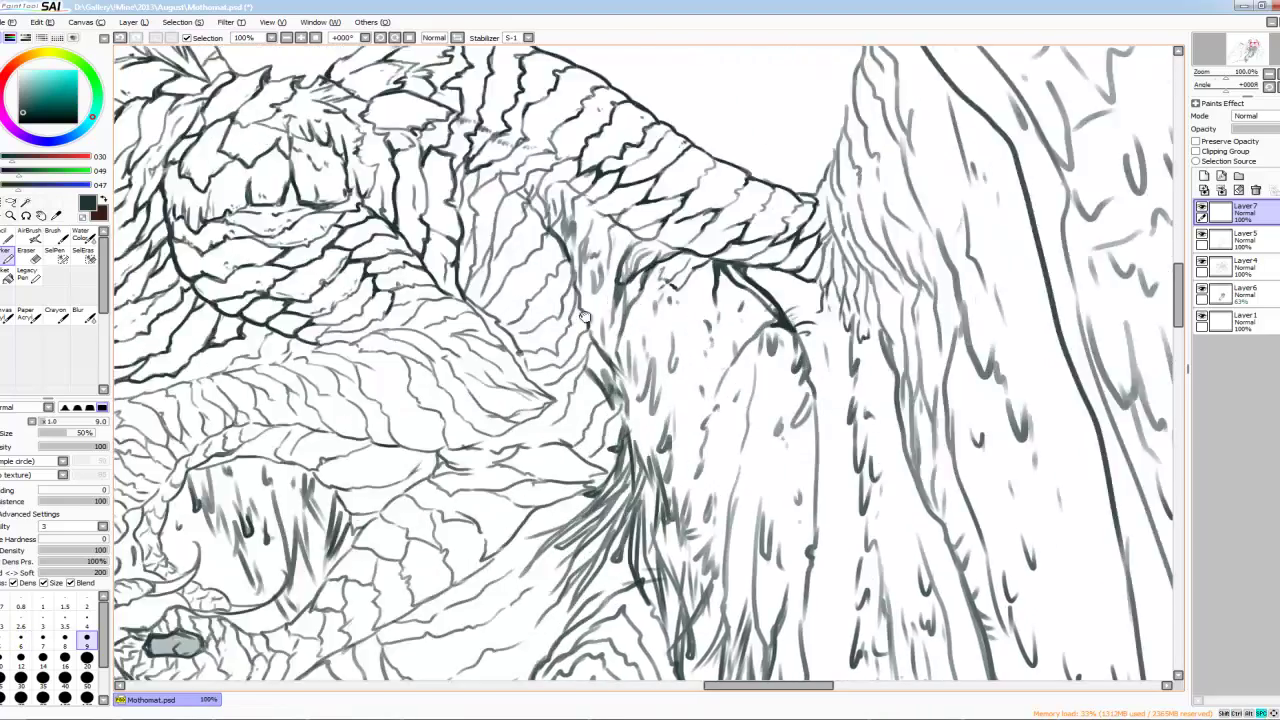
Step: Darken the feather strokes hanging beneath the arched limb and above the shaded cloth with brush sizes 6 and 7
key("bracketleft")
key("bracketleft")
scroll(585, 318, "down", 3)
key("bracketleft")
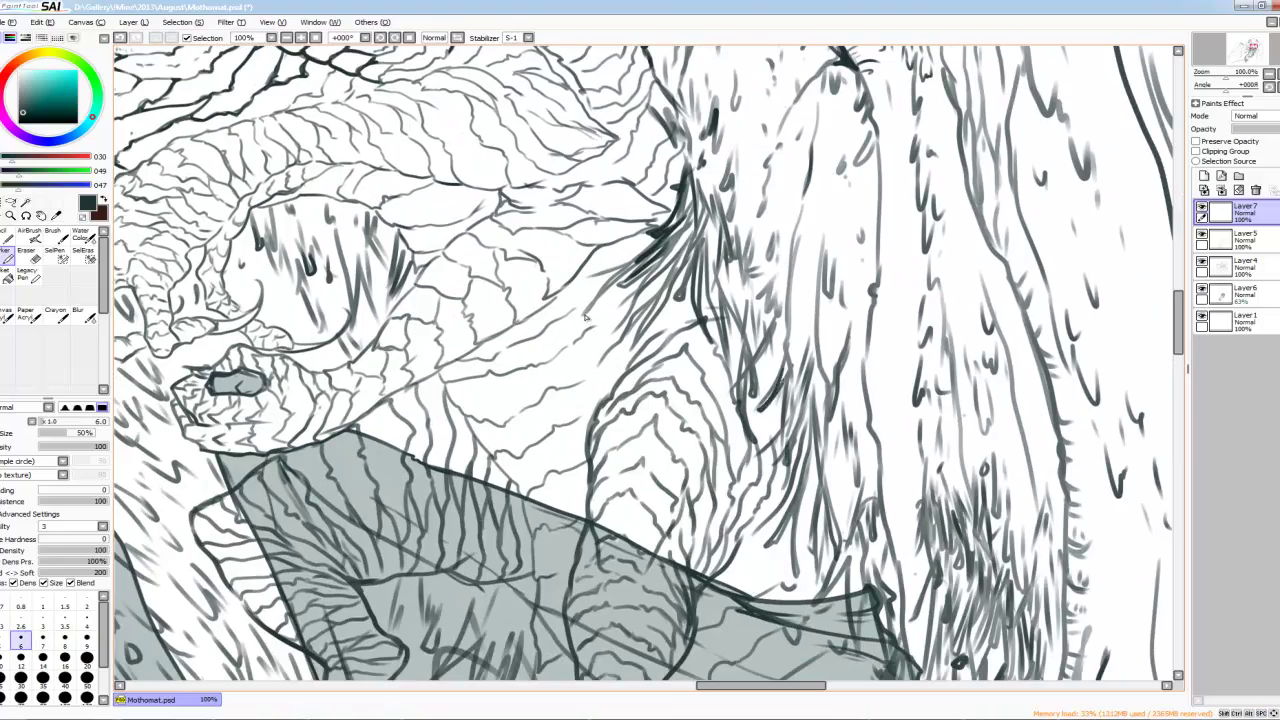
key("bracketright")
scroll(585, 318, "down", 1)
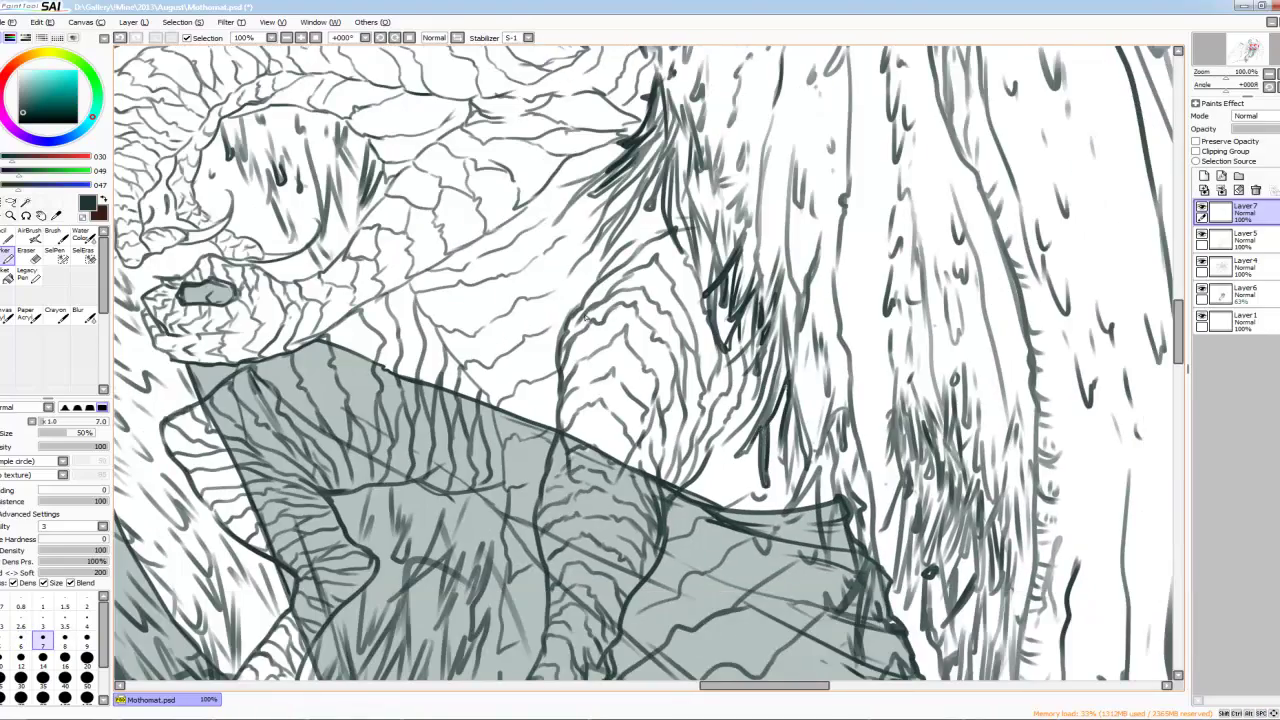
Step: Thicken the membrane's pointed edge and folds between the arched limb and the wing arm with brush size 8
scroll(585, 318, "down", 3)
key("bracketright")
key("bracketright")
scroll(585, 318, "up", 3)
key("bracketleft")
scroll(585, 318, "up", 1)
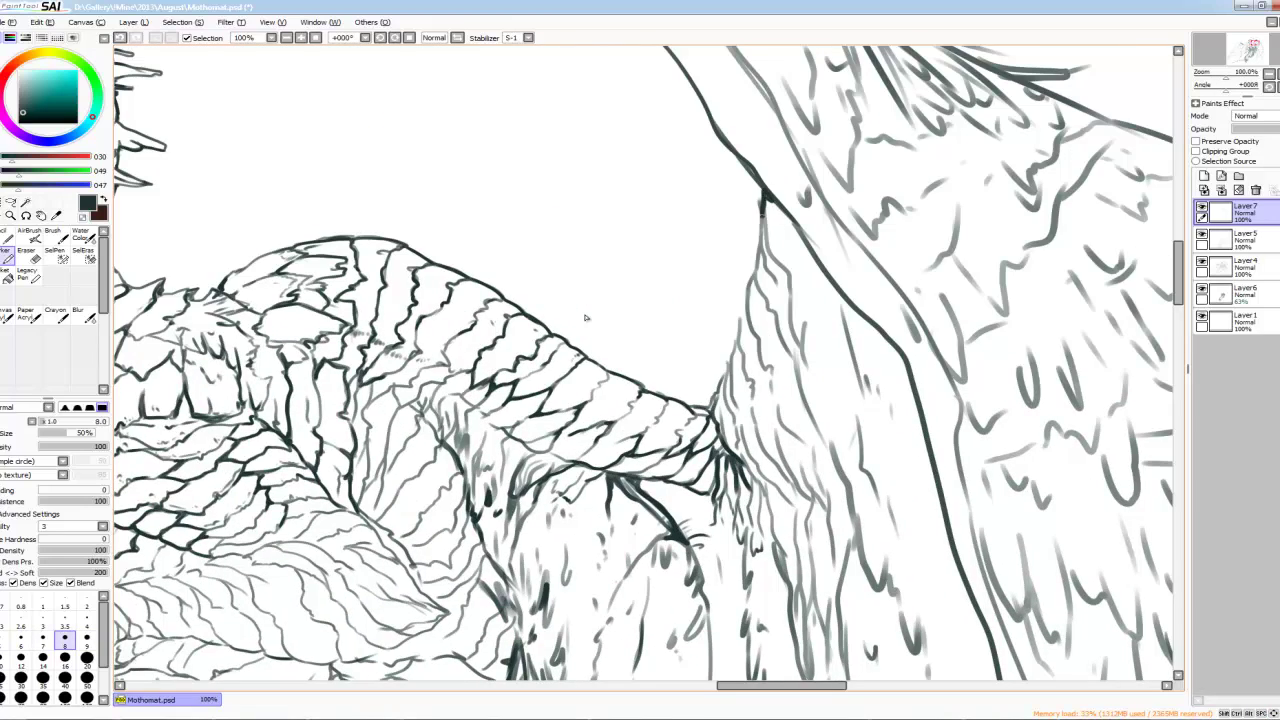
scroll(585, 318, "down", 1)
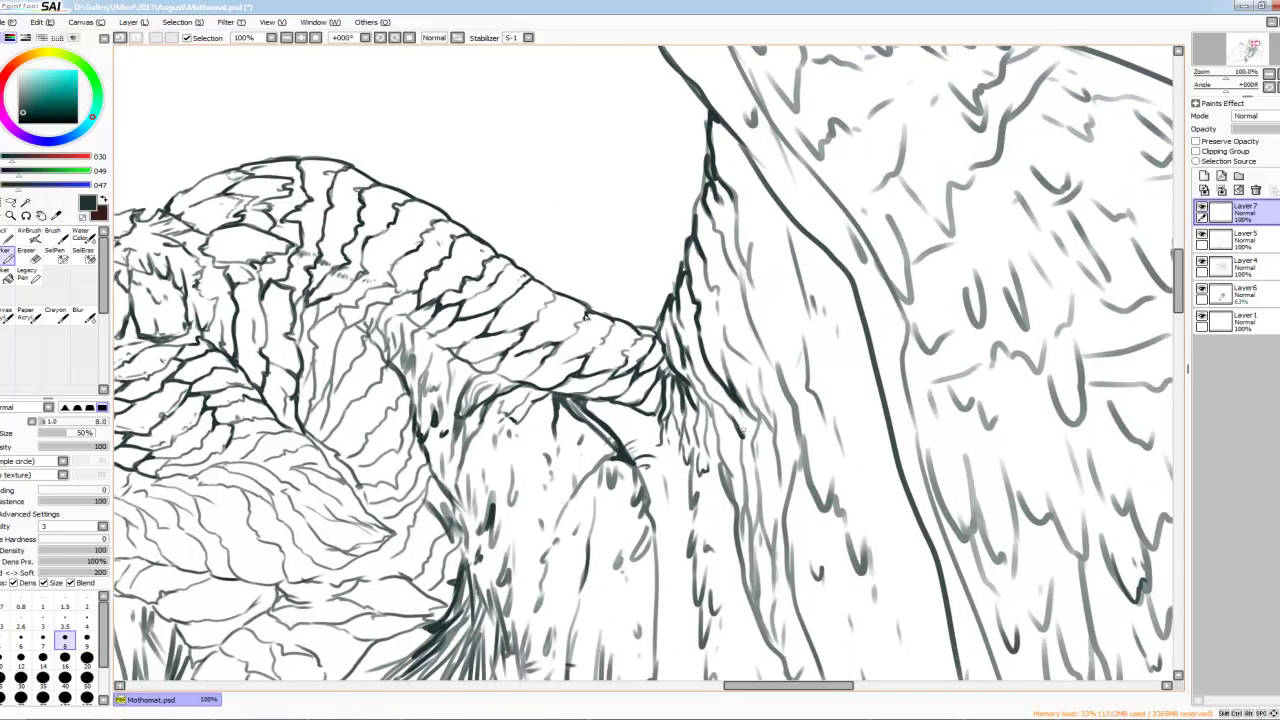
scroll(585, 318, "down", 1)
scroll(585, 318, "down", 1)
Step: Thicken the outlines of the wing's long claw and small hooked claws with brush size 9, adding light texture marks
key("Delete")
scroll(583, 234, "down", 2)
scroll(585, 316, "up", 2)
scroll(585, 316, "left", 3)
key("bracketleft")
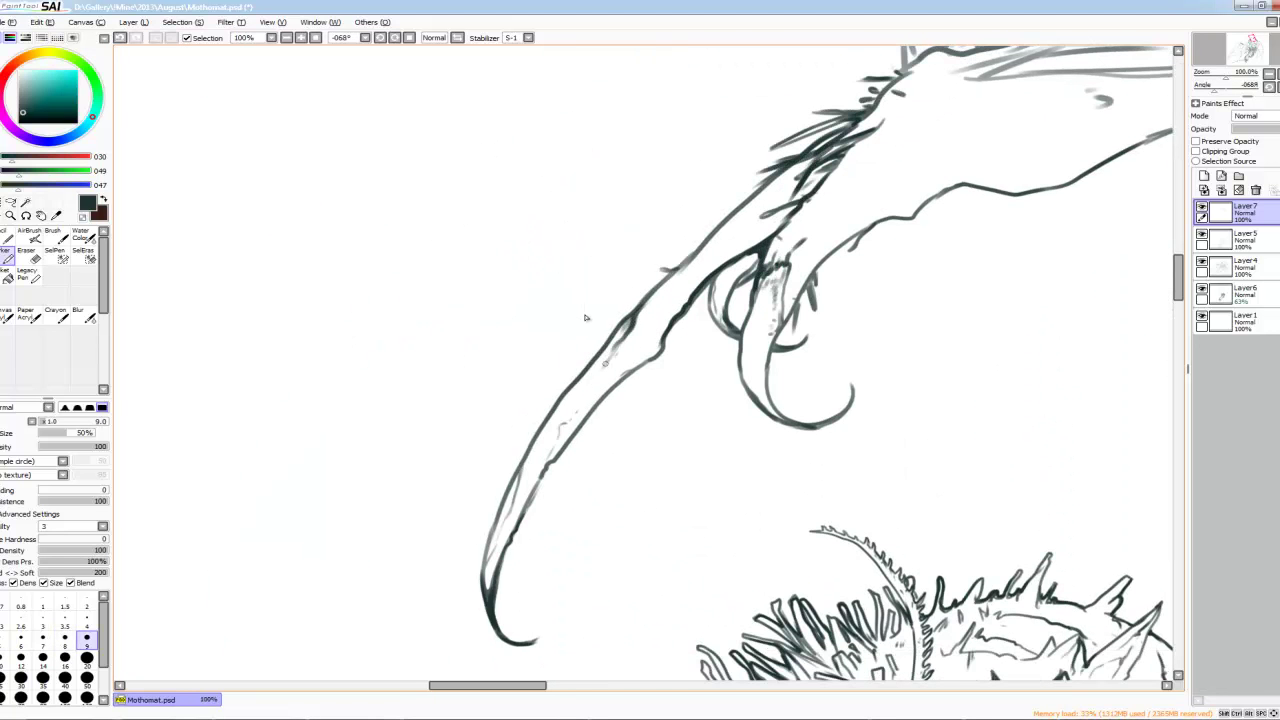
left_click_drag(758, 262, 728, 325)
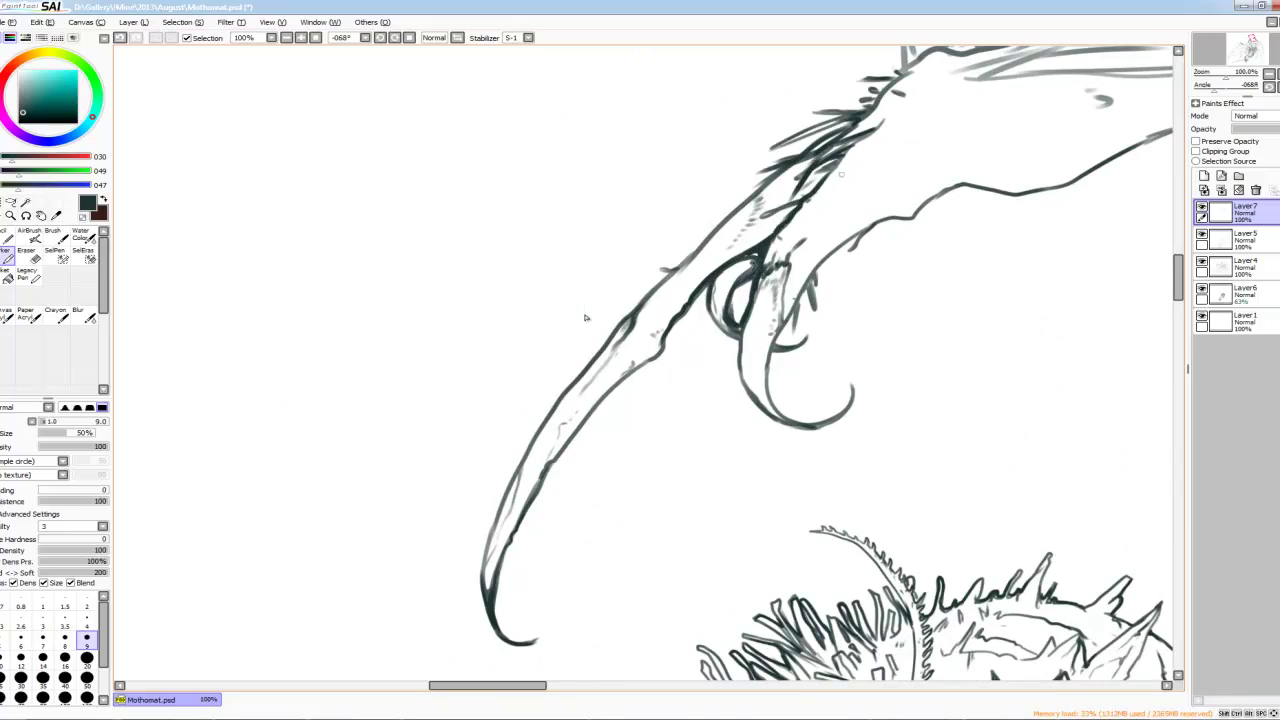
scroll(585, 318, "down", 2)
key("Home")
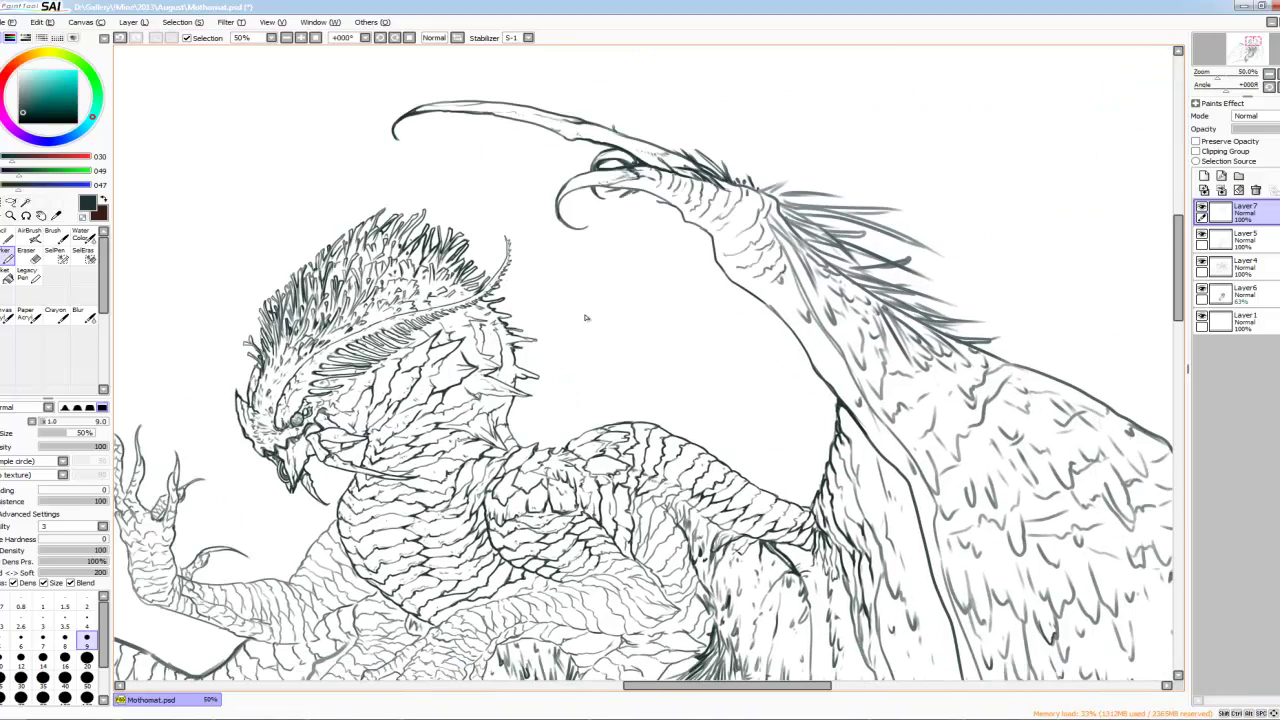
Step: Thicken the wing arm's inner contour and darken the spiky feathers behind the claws with brush sizes 9 and 10
scroll(585, 317, "down", 2)
scroll(585, 317, "up", 4)
scroll(585, 318, "down", 2)
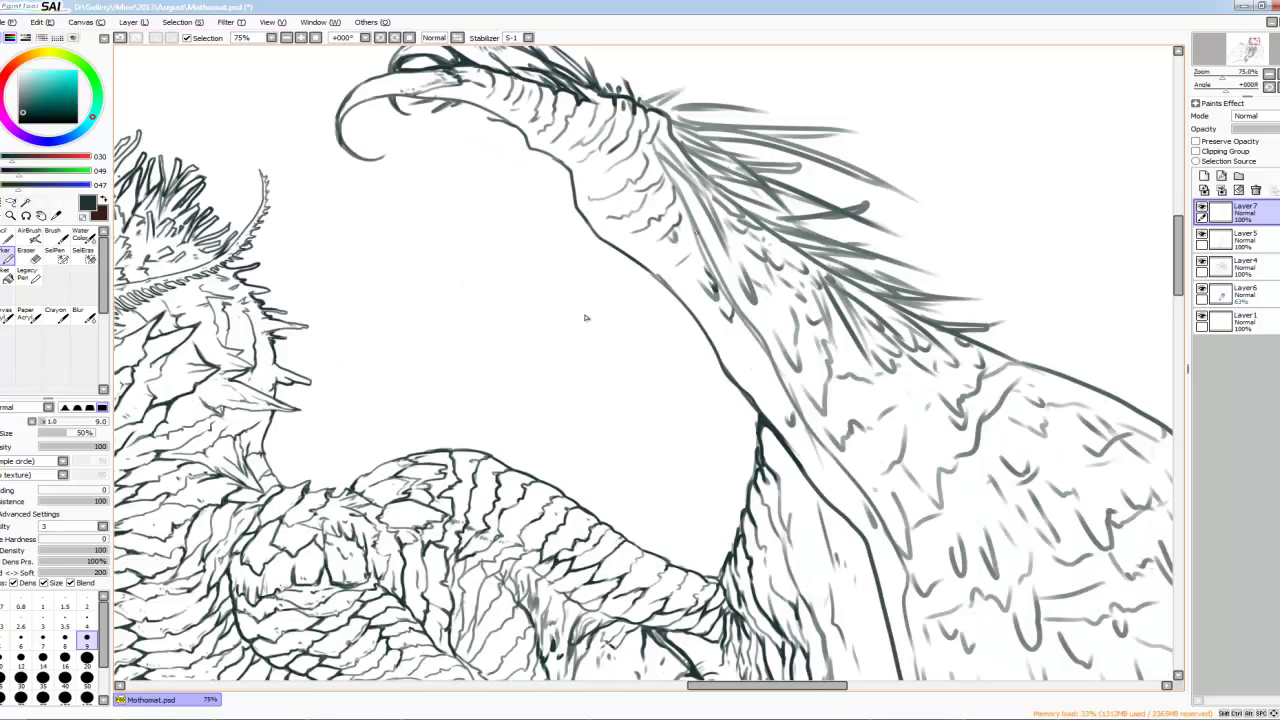
scroll(585, 318, "down", 5)
scroll(585, 318, "up", 3)
key("Delete")
key("Delete")
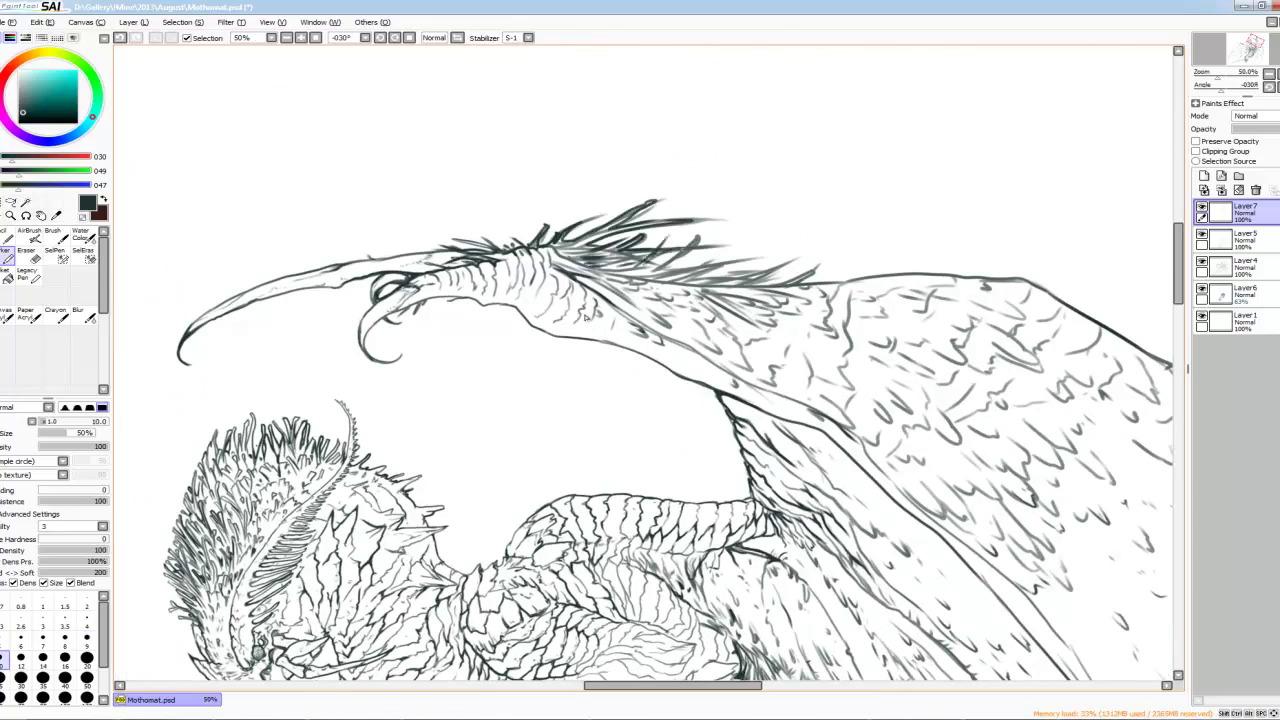
Step: Thicken the wing's outer edge and nearby feather marks with brush sizes 12 and 14
scroll(588, 316, "down", 1)
key("End")
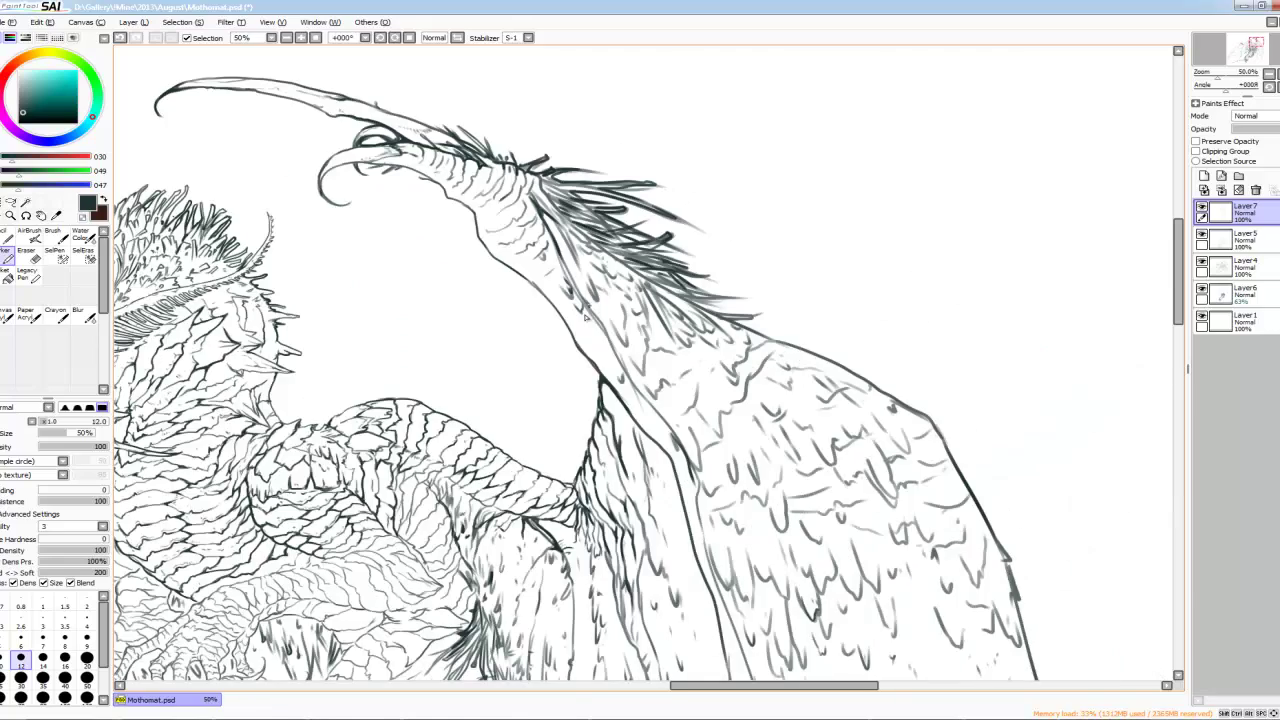
key("End")
scroll(586, 318, "up", 1)
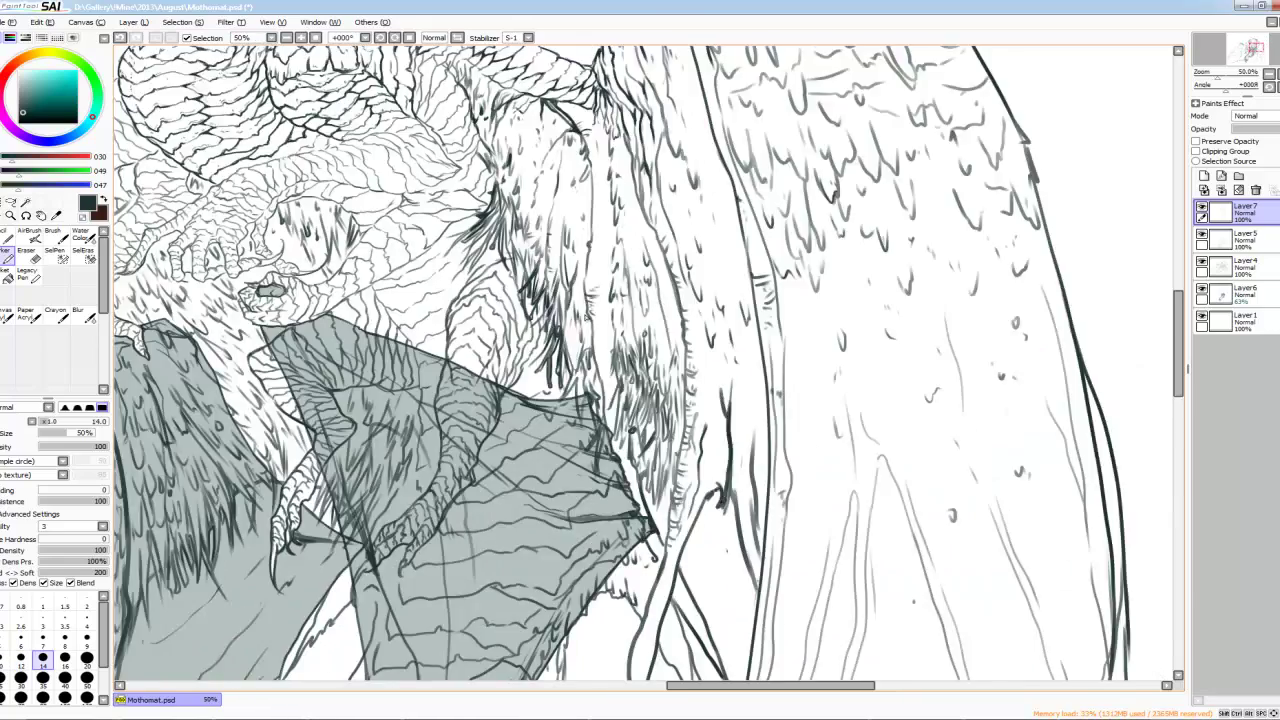
Step: Thicken the long pointed tips hanging between the shaded cloth and the large wing with brush sizes 10 and 9
key("Delete")
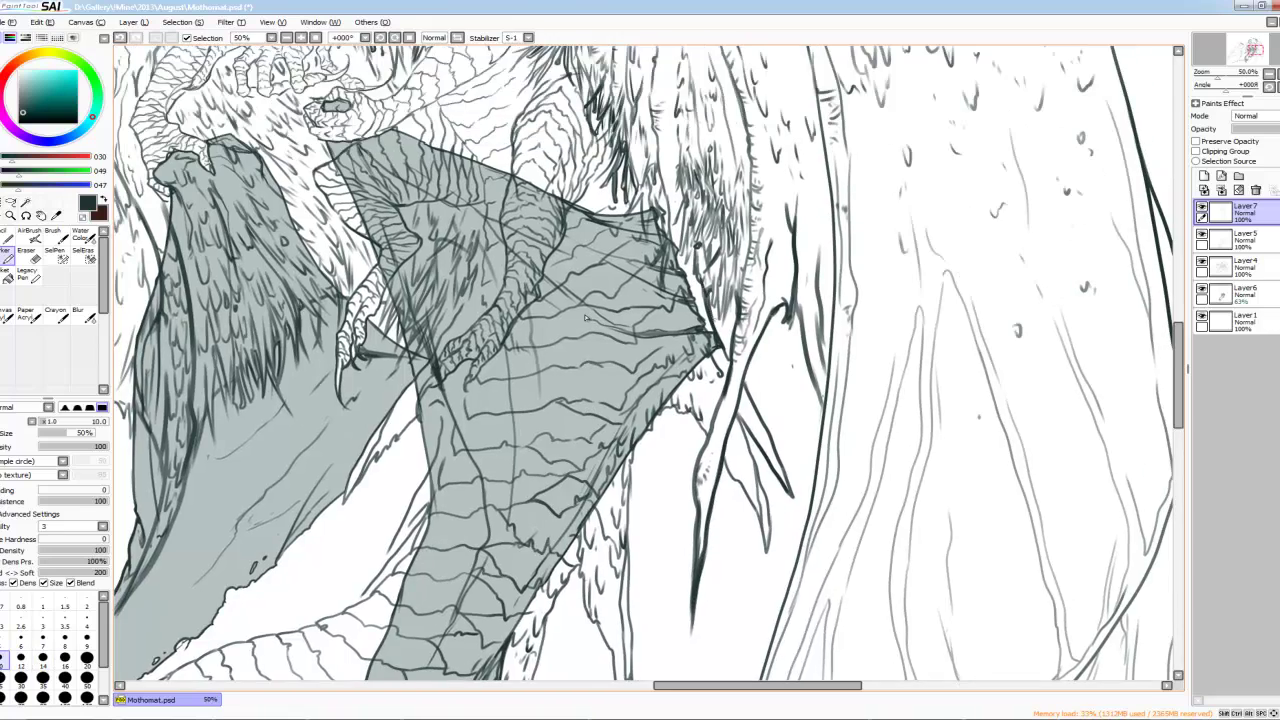
key("End")
scroll(586, 318, "up", 1)
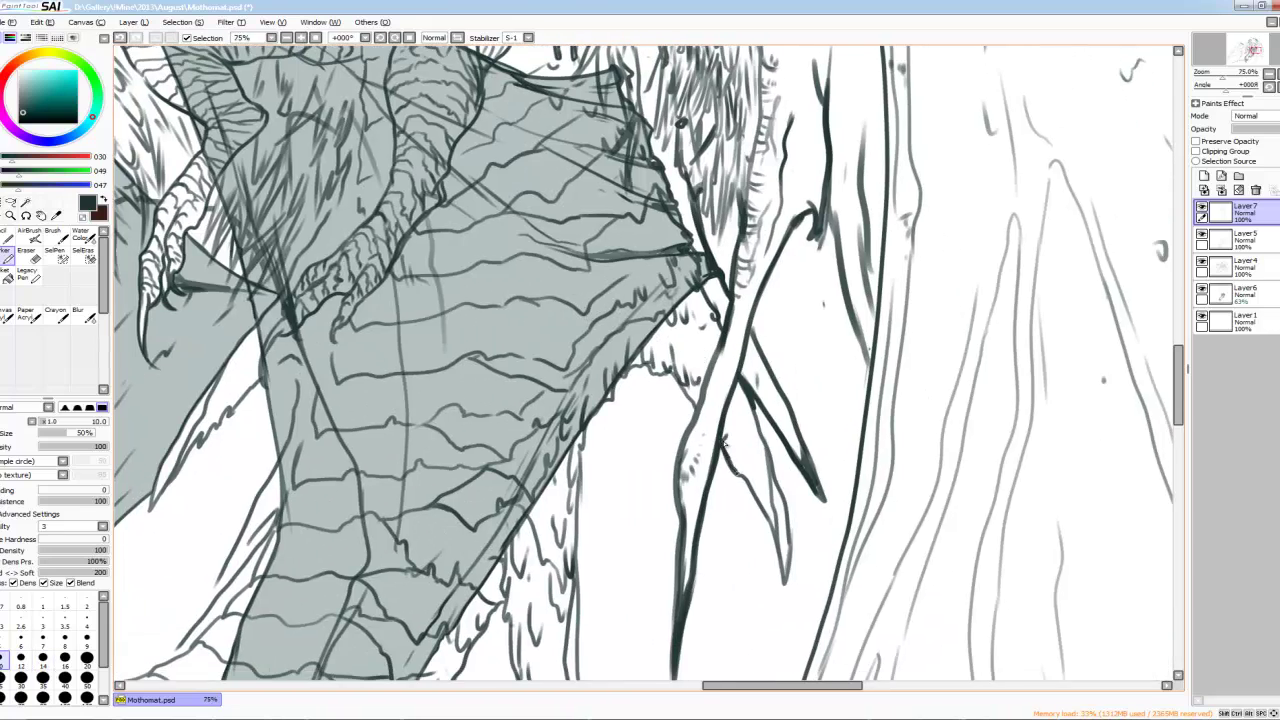
key("End")
key("bracketleft")
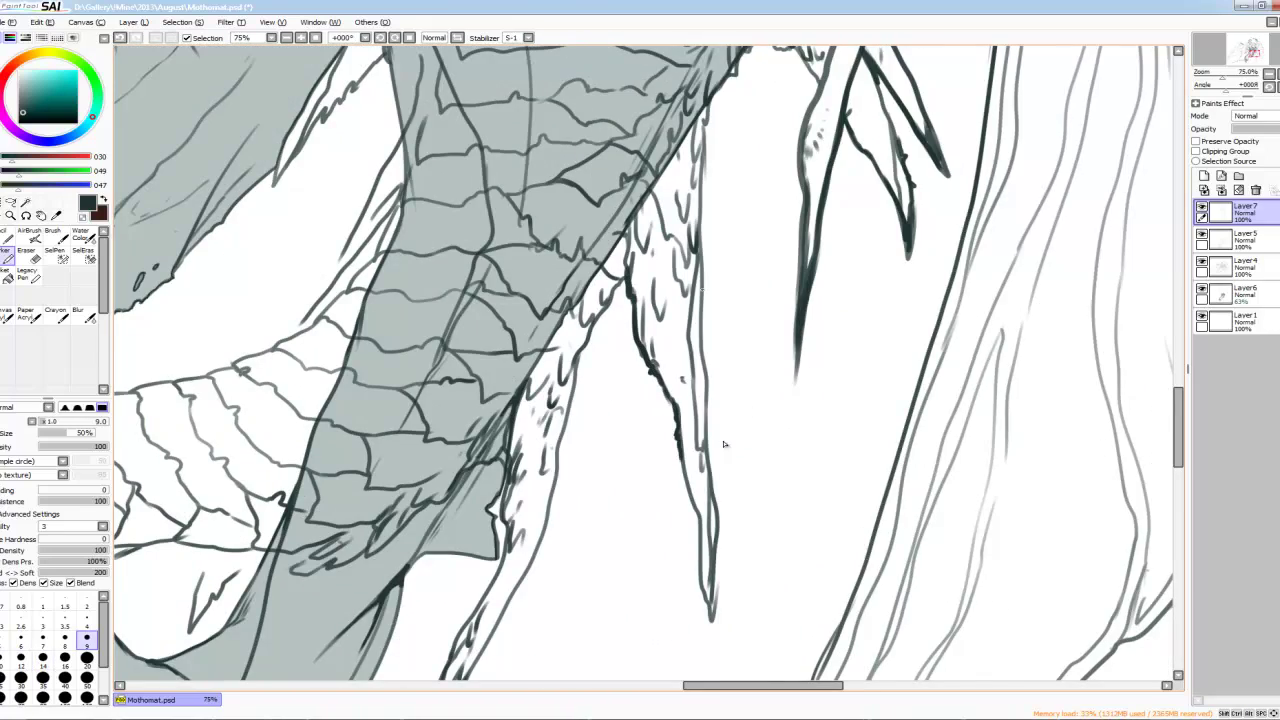
Step: Darken the jagged outline and feather strokes of the hanging fringe behind the cloth's lower edge
scroll(724, 444, "down", 2)
key("Delete")
key("Delete")
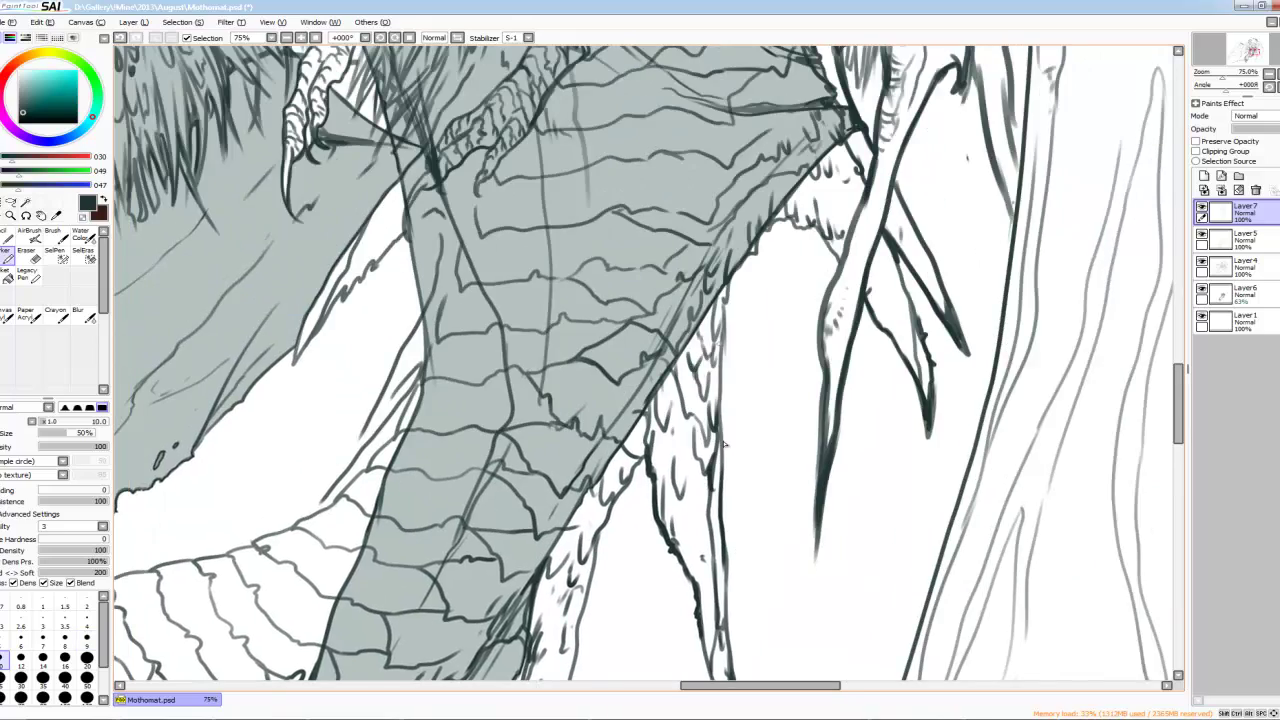
key("bracketright")
scroll(720, 441, "up", 2)
key("bracketleft")
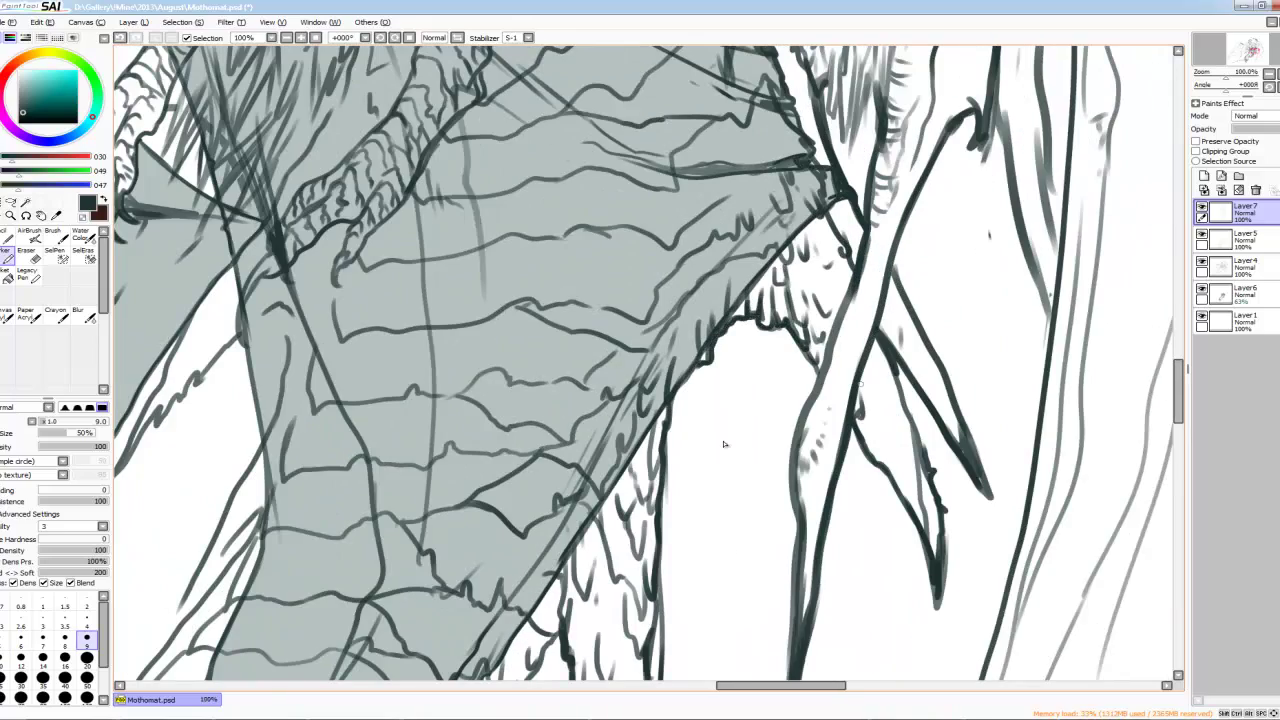
scroll(724, 444, "down", 2)
key("bracketright")
scroll(724, 444, "up", 2)
key("bracketright")
scroll(724, 444, "down", 3)
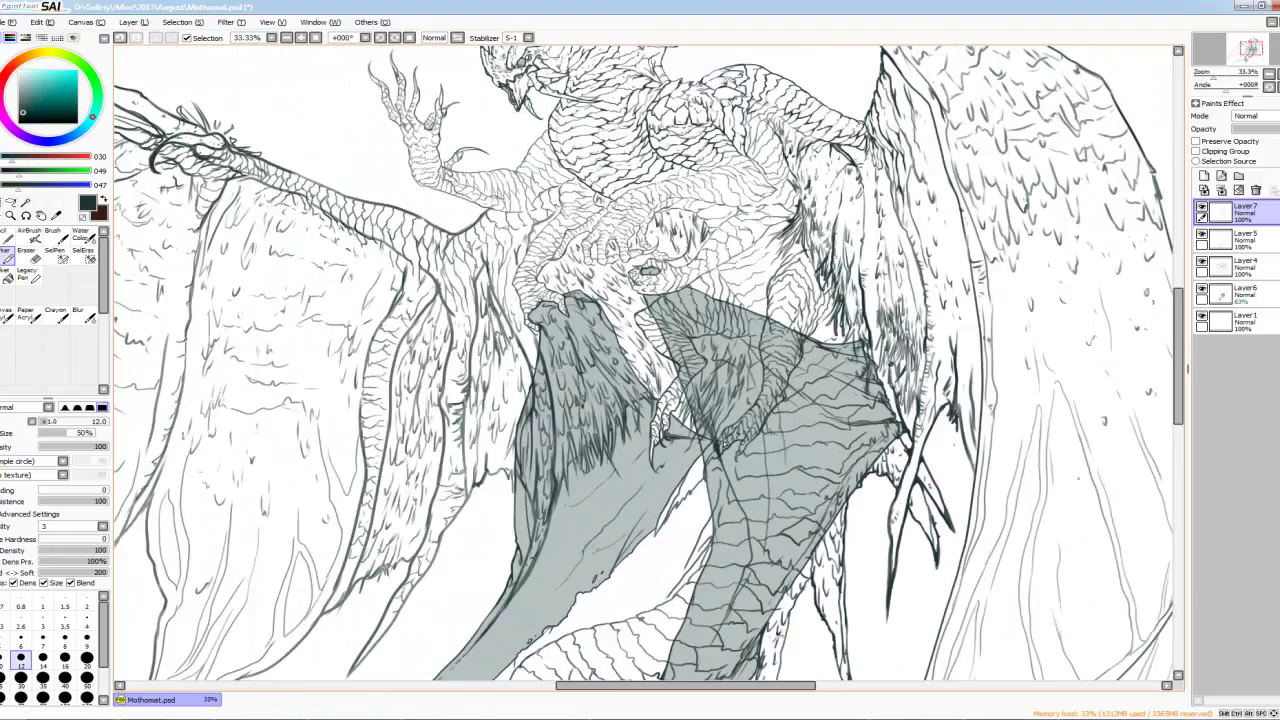
Step: Thicken the outline of the large right wing's lowest pointed tip with brush size 12
key("bracketright")
scroll(724, 444, "up", 1)
scroll(724, 444, "down", 1)
key("bracketleft")
scroll(724, 444, "up", 2)
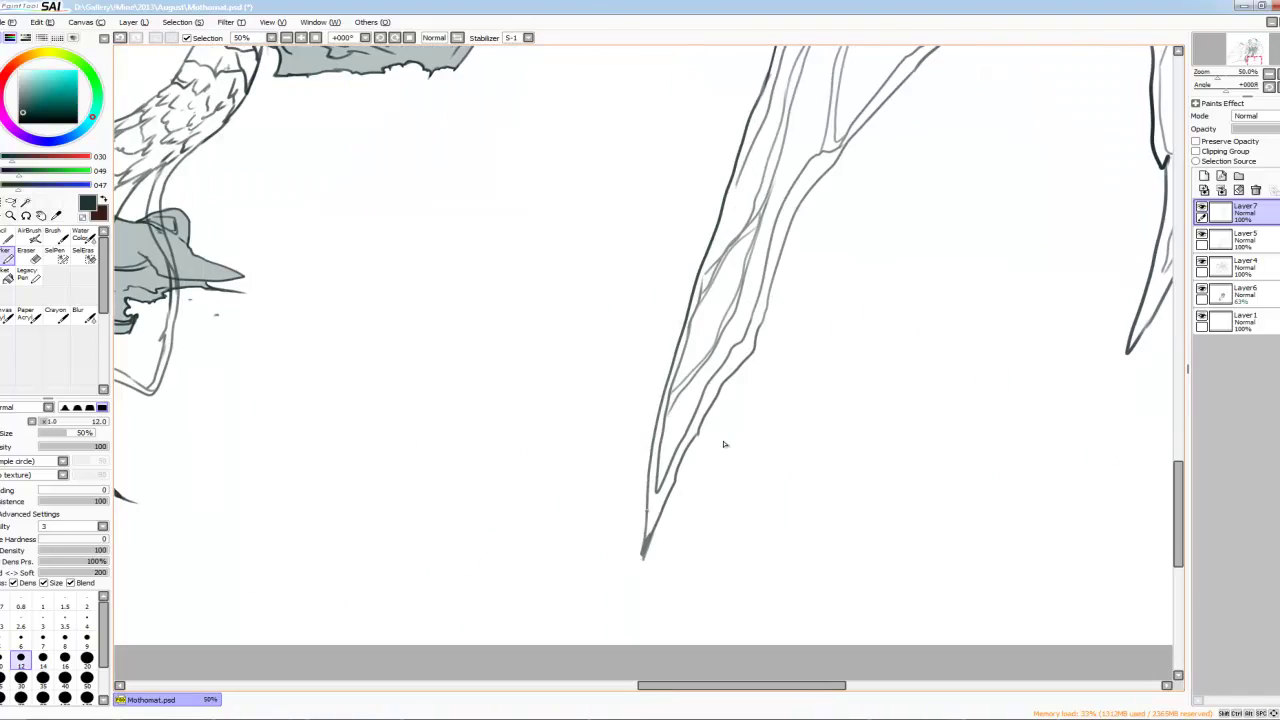
scroll(724, 444, "up", 2)
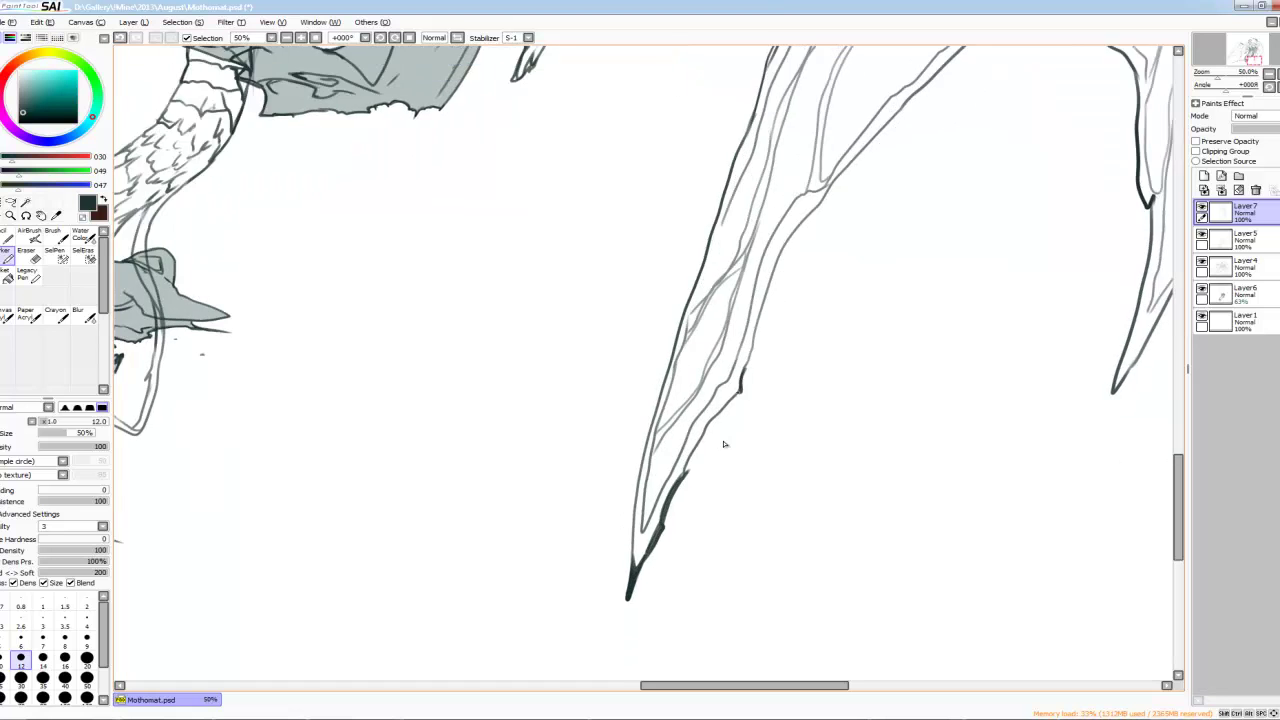
Step: Merge Layer7 into Layer4
key("ctrl+e")
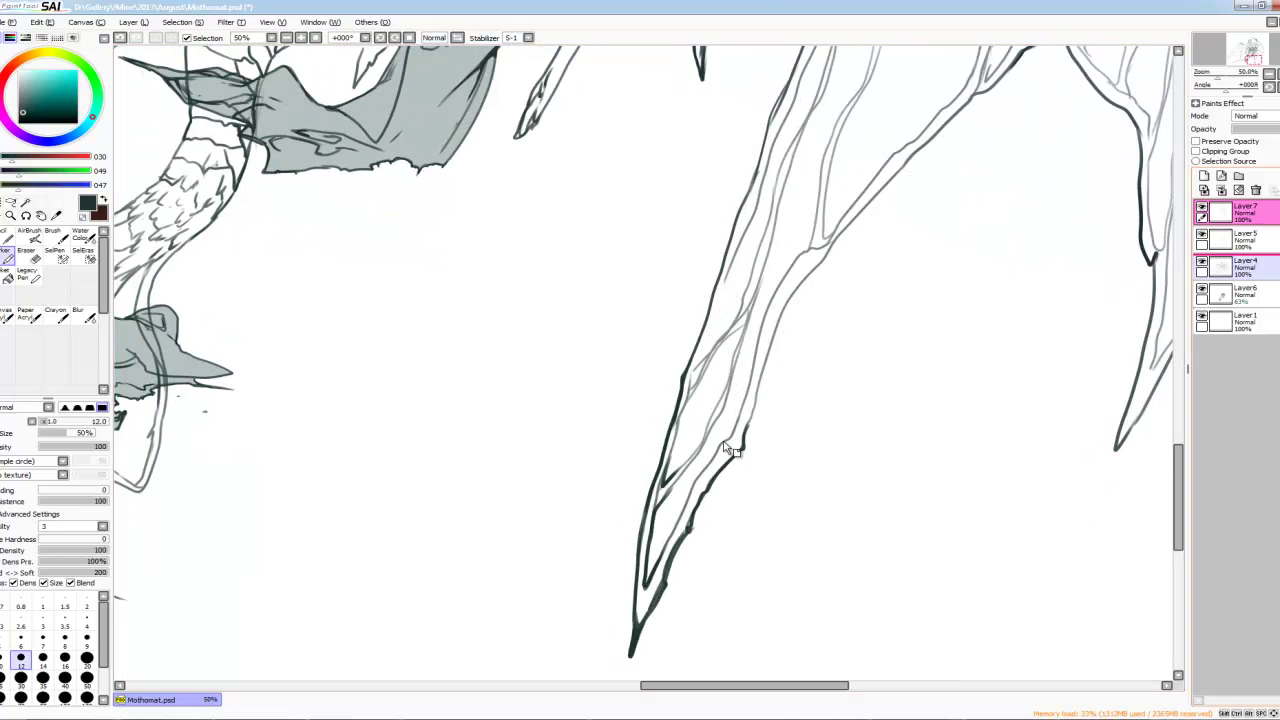
key("e")
key("e")
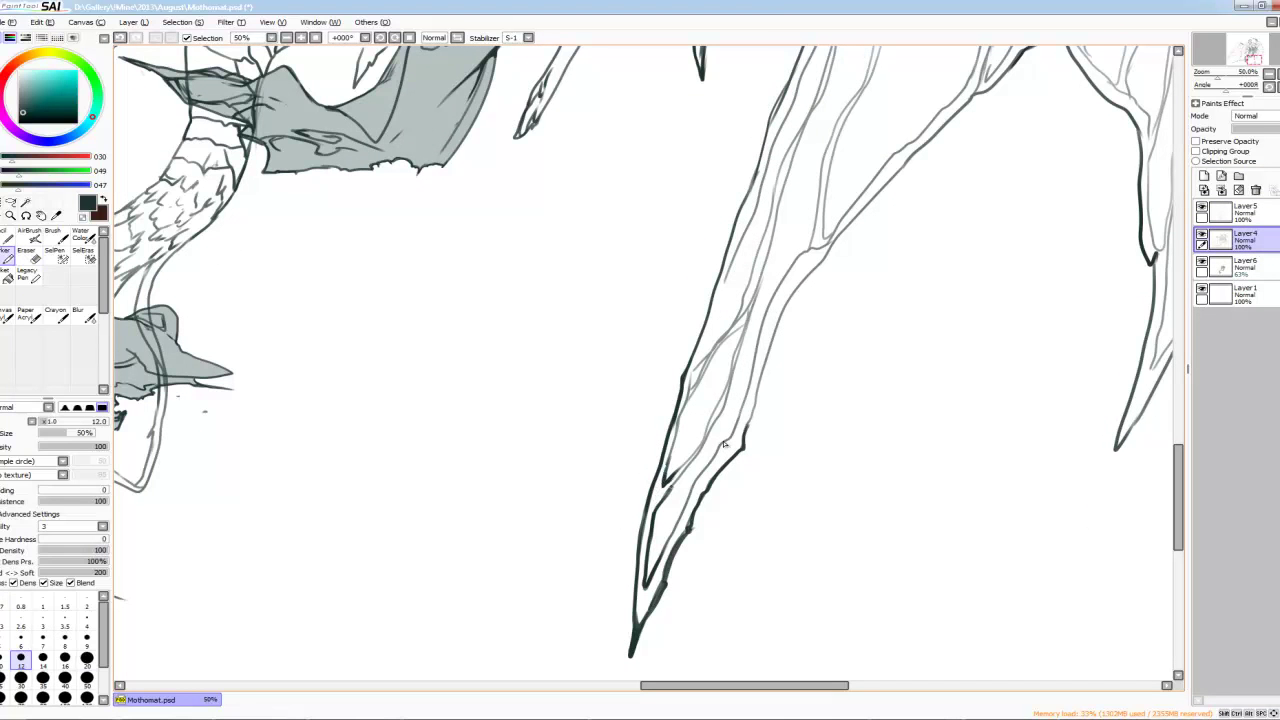
Step: Darken the narrow inner folds and contours just above the wing's lowest pointed tip with brush size 12
left_click_drag(740, 332, 692, 455)
scroll(720, 441, "up", 5)
scroll(720, 441, "right", 2)
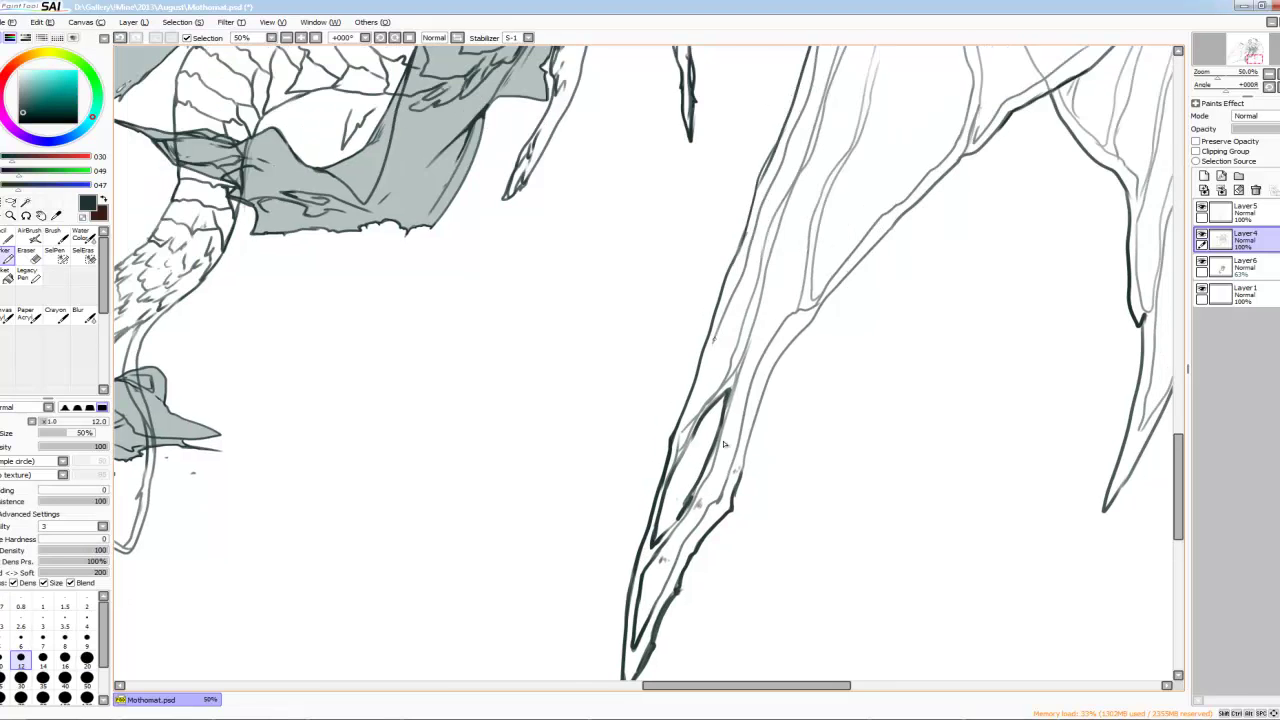
key("e")
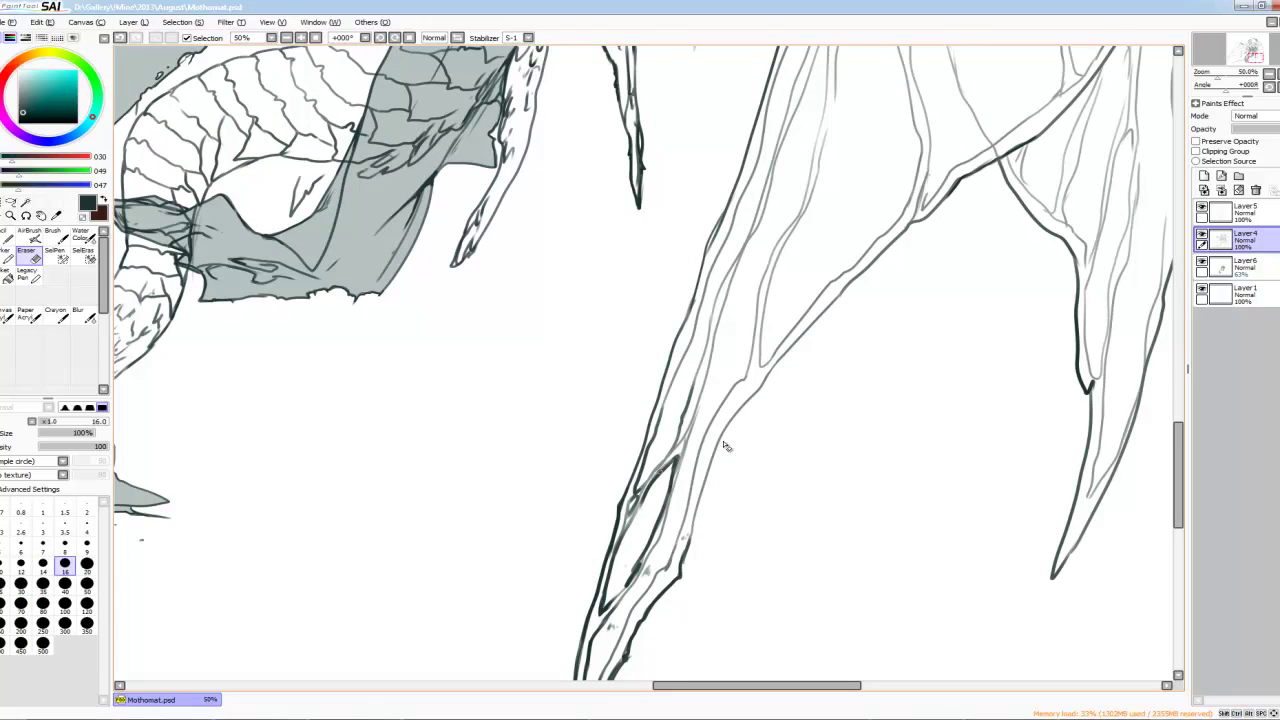
key("e")
Step: Thicken the long membrane fold running up from the wing tip and add small spots beside it
scroll(726, 446, "up", 5)
scroll(726, 446, "right", 2)
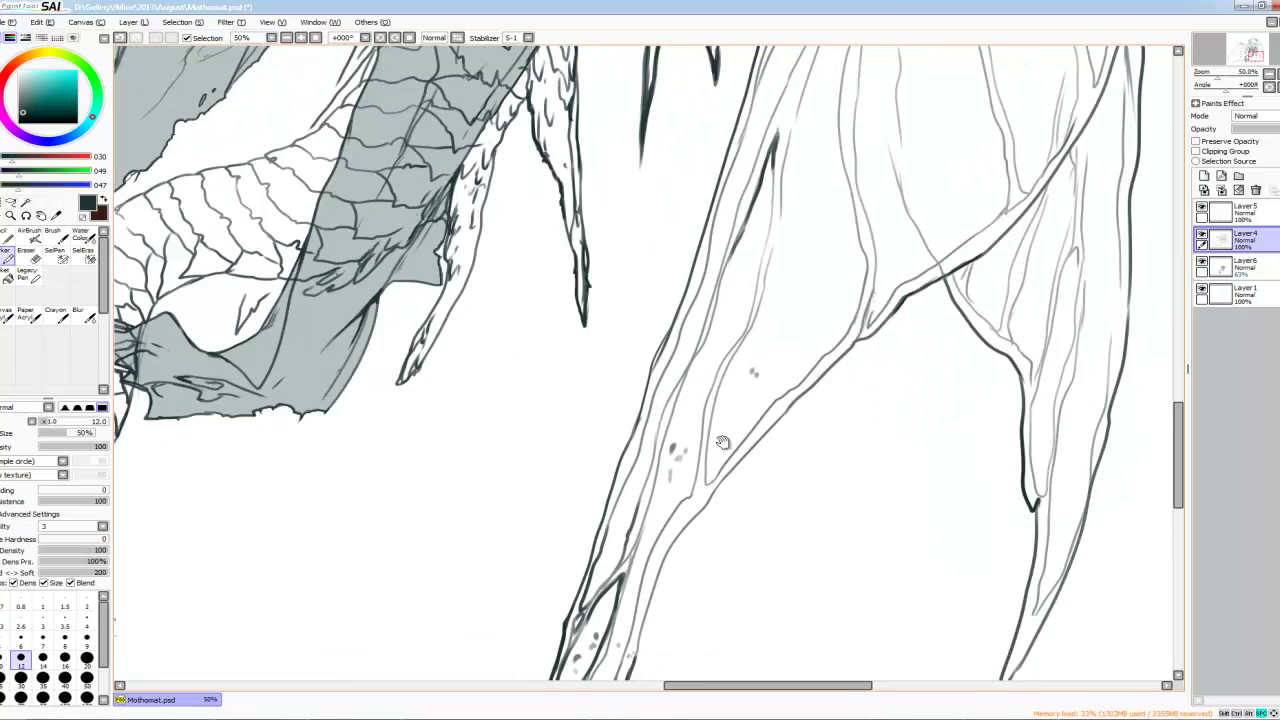
scroll(724, 444, "down", 5)
left_click_drag(705, 288, 640, 470)
scroll(725, 444, "up", 4)
scroll(725, 444, "right", 1)
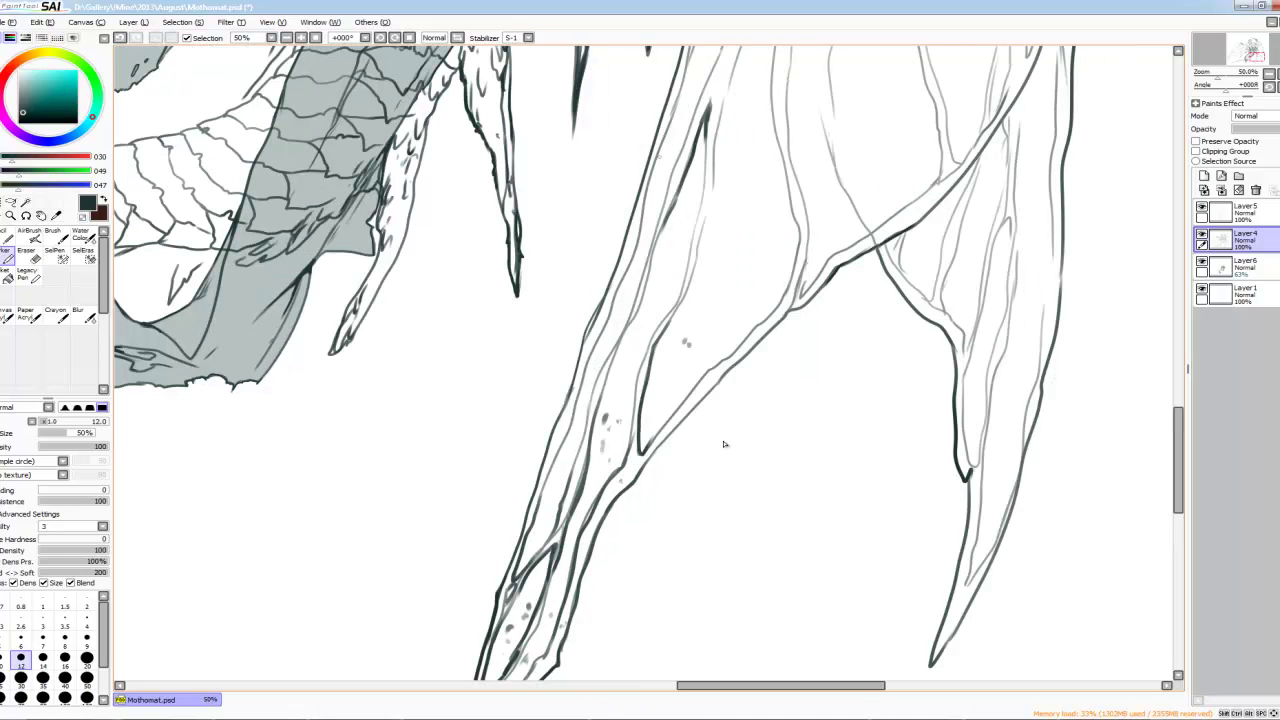
Step: Thicken the parallel contours of the wing's inner edge and the membrane's jagged lower edge
left_click_drag(598, 346, 552, 472)
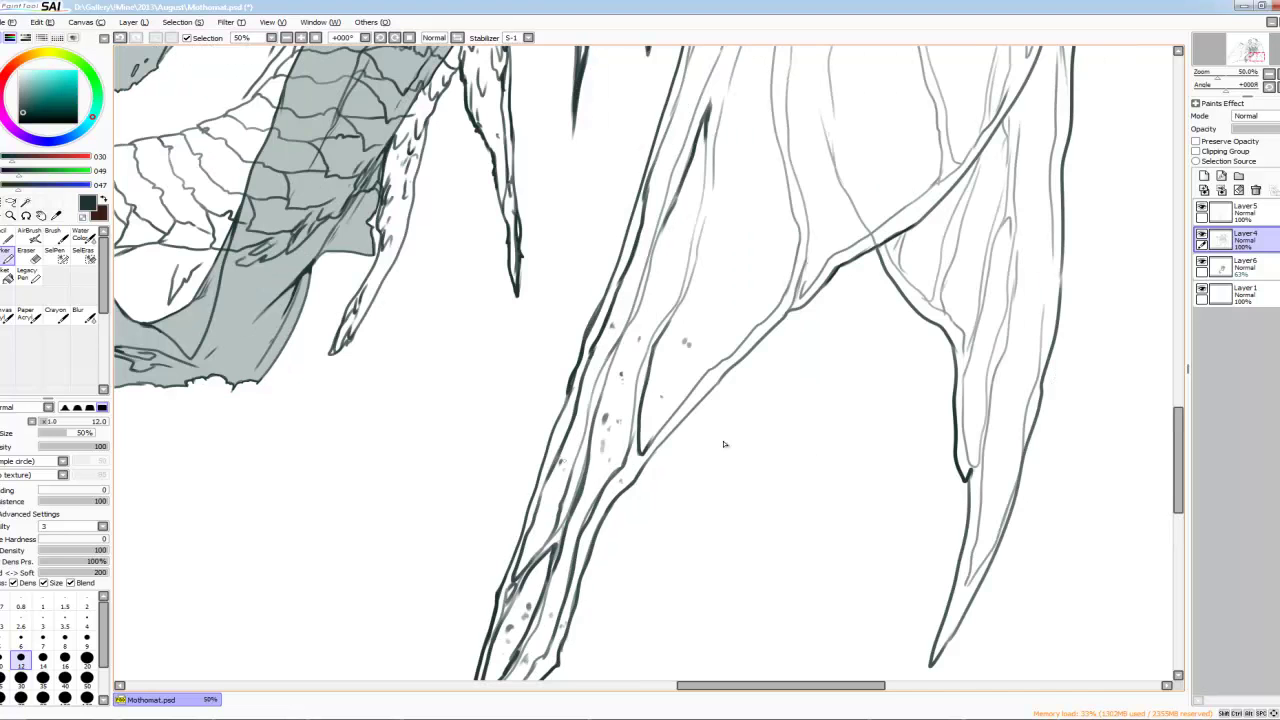
scroll(725, 444, "up", 3)
mouse_move(712, 345)
left_mouse_down()
mouse_move(716, 385)
mouse_move(684, 420)
mouse_move(700, 412)
mouse_move(584, 502)
left_mouse_up()
key("e")
key("n")
scroll(725, 444, "down", 1)
scroll(725, 444, "down", 1)
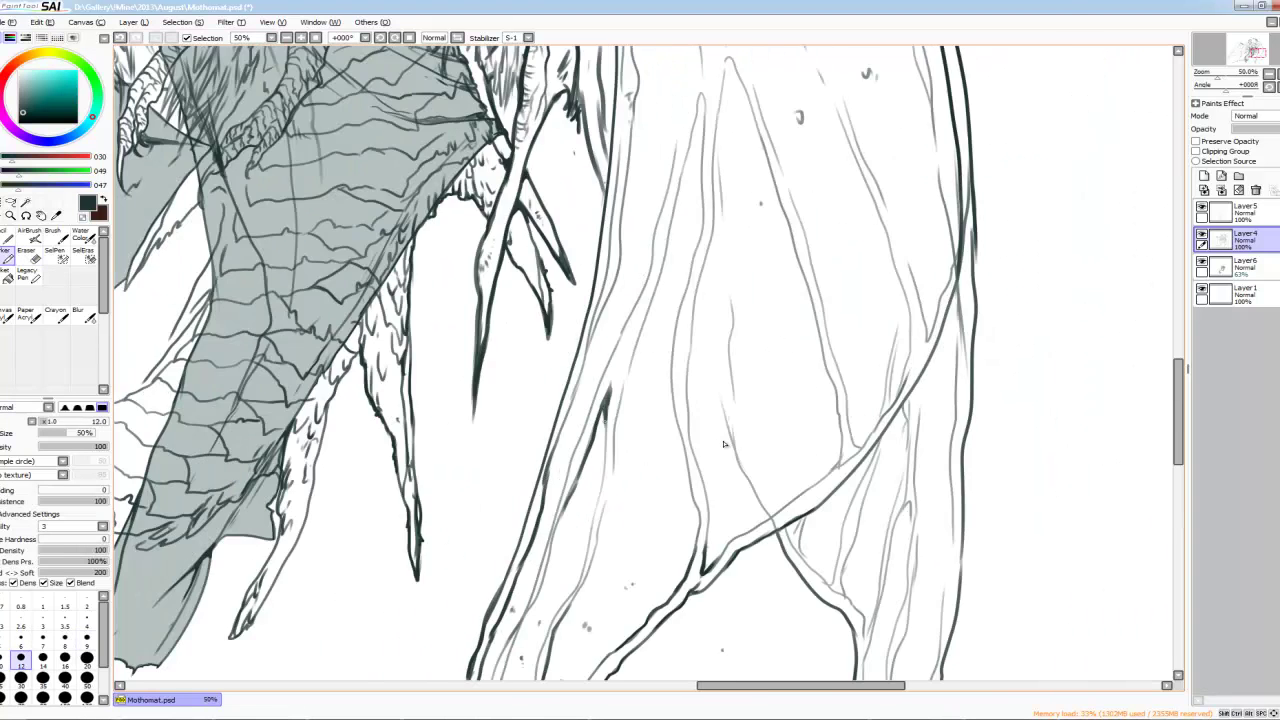
Step: Darken the curved lower membrane edge and the points where the folds meet it, using brush sizes 12 and 14
scroll(725, 444, "down", 5)
scroll(725, 444, "down", 3)
scroll(725, 444, "up", 3)
mouse_move(620, 510)
left_mouse_down()
mouse_move(730, 448)
mouse_move(664, 476)
mouse_move(722, 386)
left_mouse_up()
key("e")
key("n")
left_click_drag(730, 436, 724, 406)
scroll(724, 444, "up", 1)
key("bracketleft")
scroll(724, 444, "up", 2)
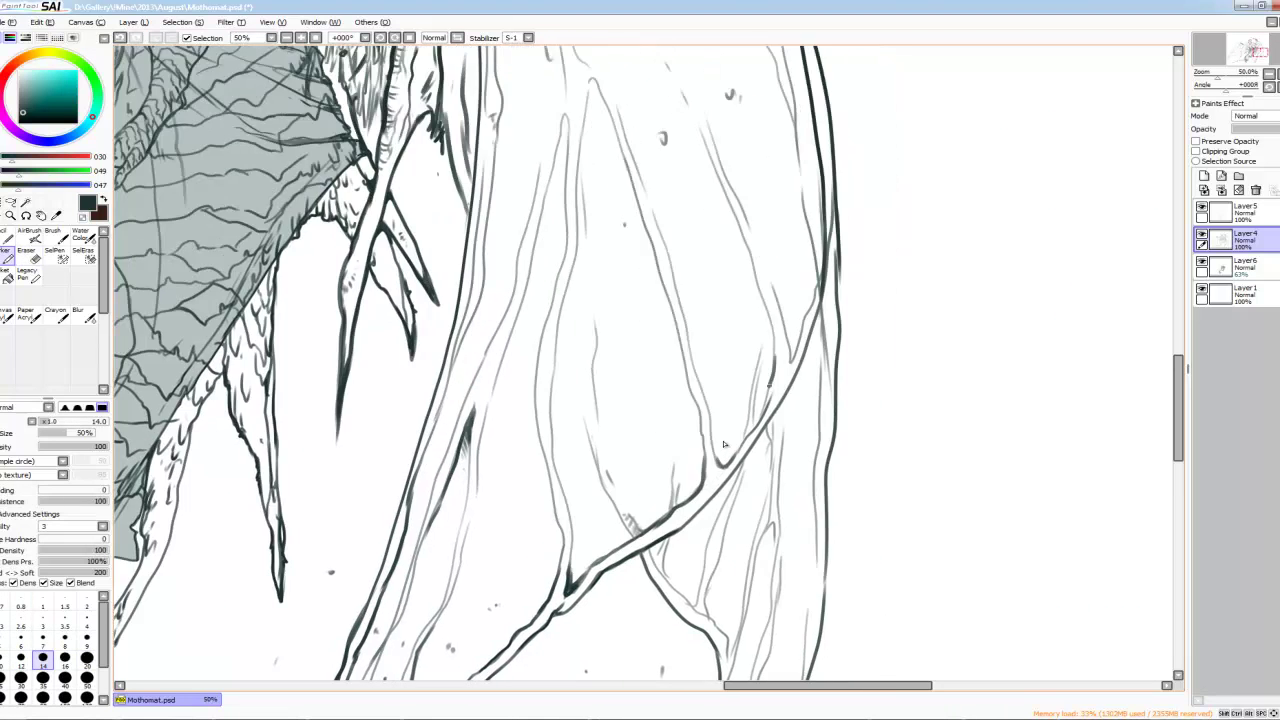
Step: Darken the long vertical fold in the middle of the wing membrane with brush size 12
scroll(725, 444, "down", 1)
left_click_drag(594, 464, 574, 258)
scroll(725, 444, "left", 1)
scroll(724, 444, "down", 4)
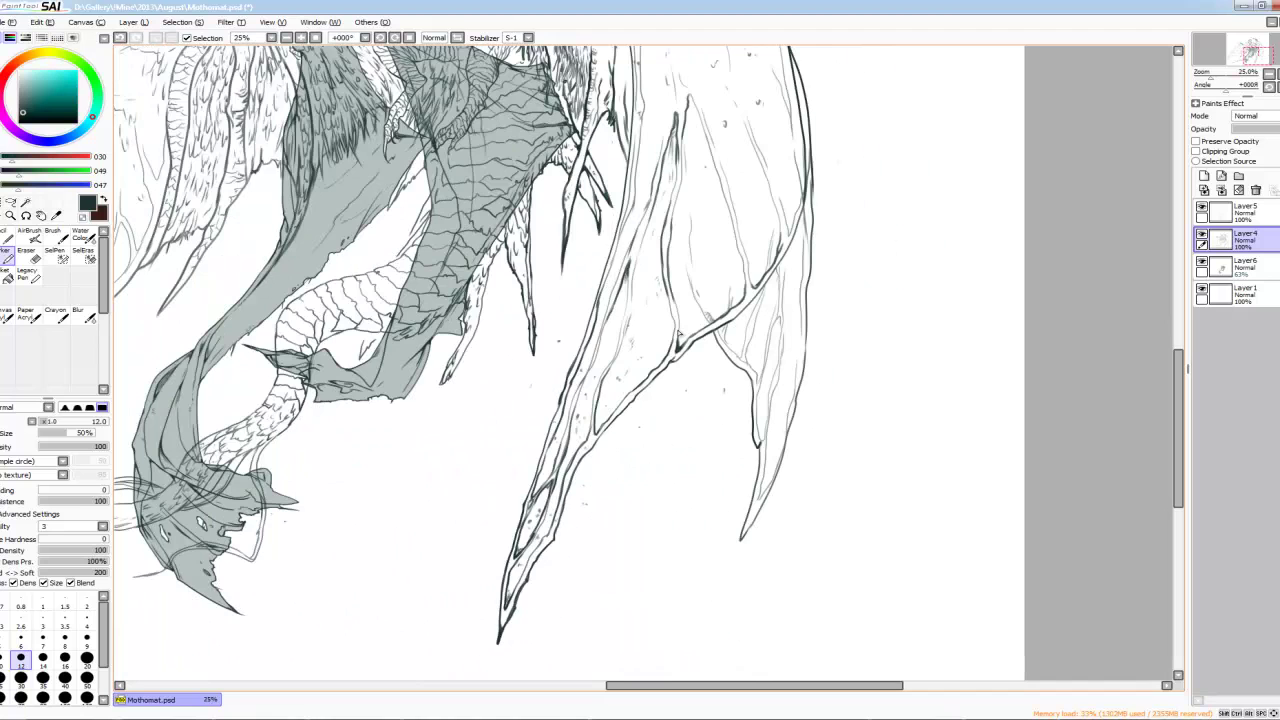
Step: Darken the feather marks on the wing's middle section and the pointed fold below them with brush size 16
scroll(684, 342, "up", 2)
key("bracketright")
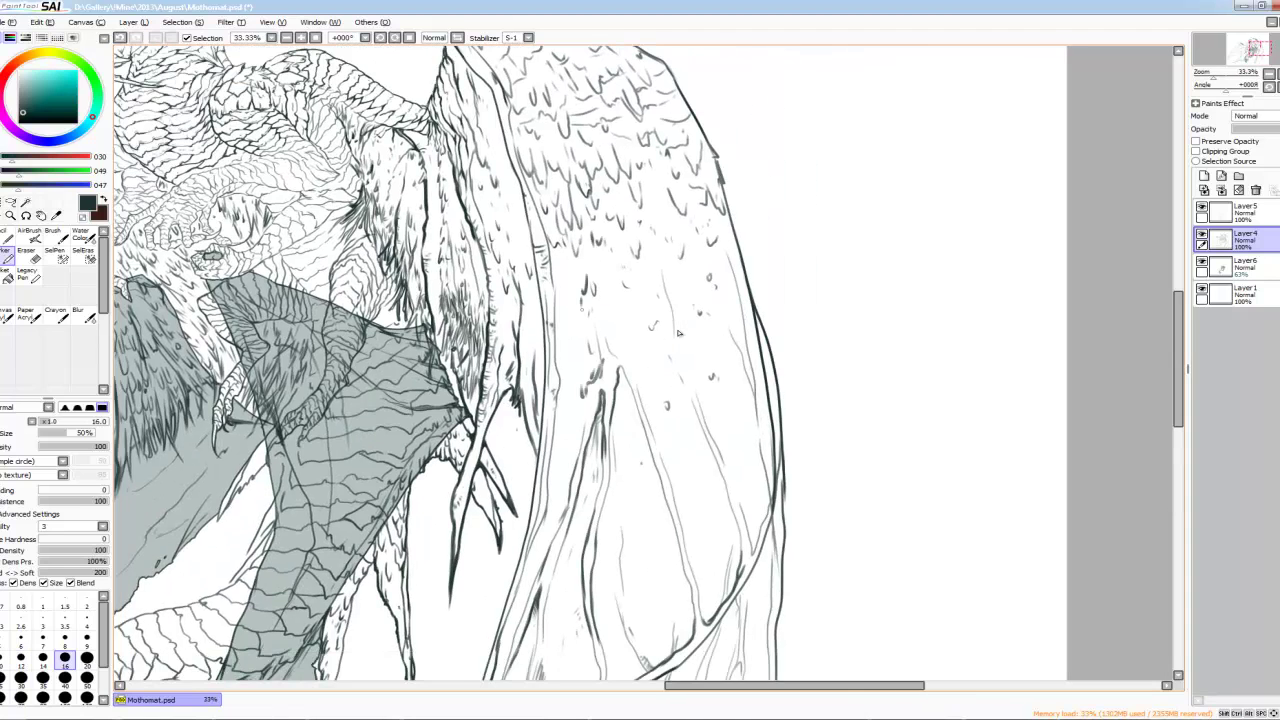
scroll(682, 340, "down", 1)
scroll(680, 338, "up", 1)
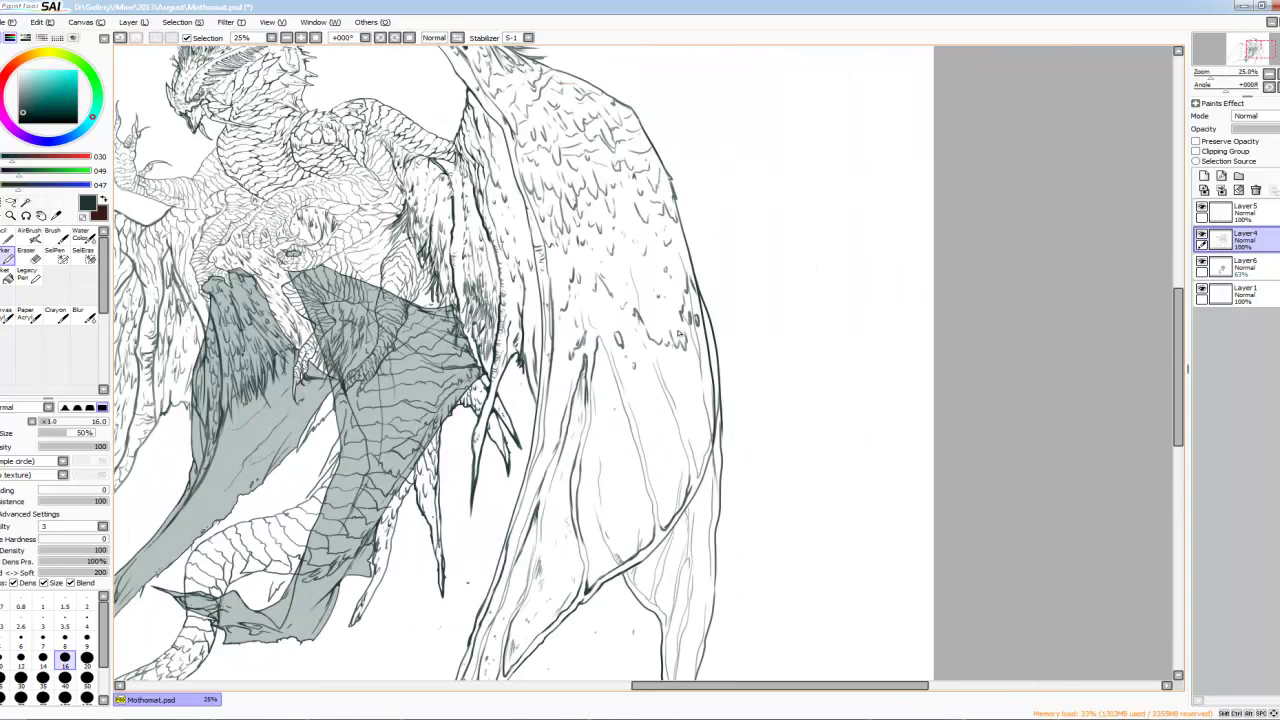
scroll(680, 335, "down", 1)
scroll(680, 335, "up", 2)
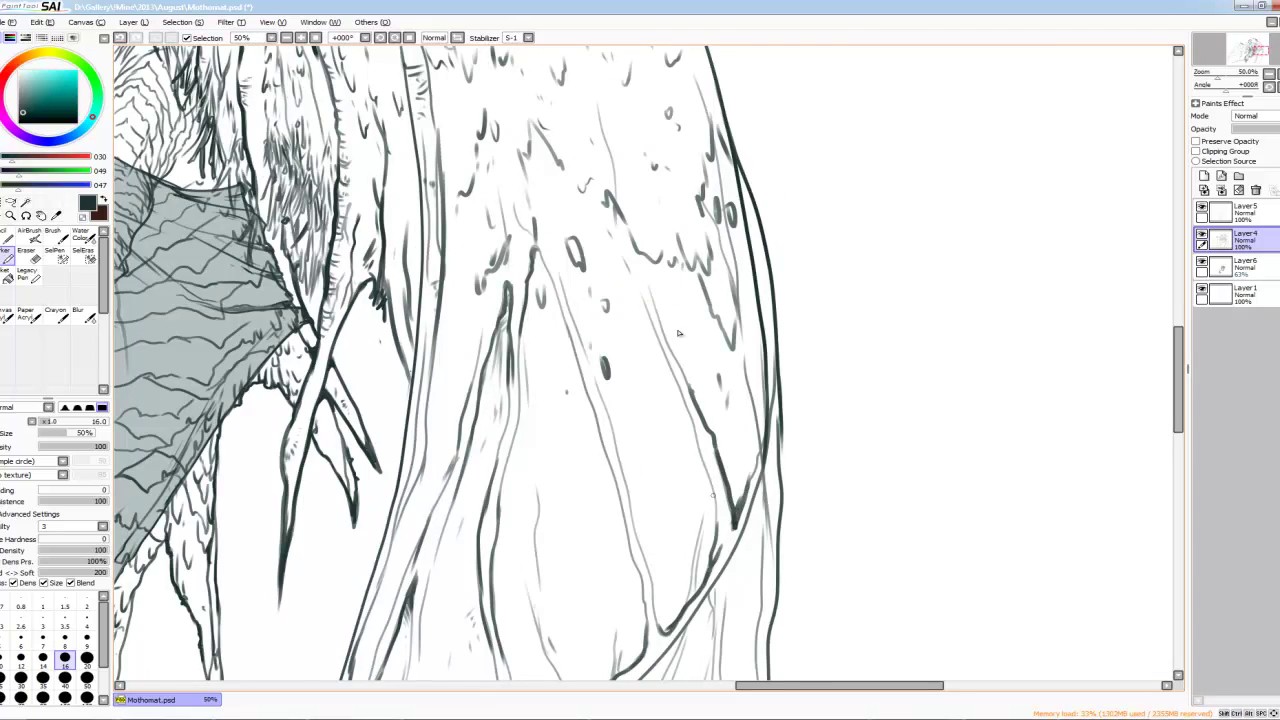
Step: Thicken the wing's outer edge where it crosses the curved membrane edge
scroll(680, 335, "left", 1)
key("bracketleft")
scroll(678, 333, "down", 1)
scroll(678, 333, "up", 2)
mouse_move(728, 256)
left_mouse_down()
mouse_move(700, 316)
mouse_move(708, 350)
left_mouse_up()
left_click_drag(742, 172, 726, 252)
scroll(678, 333, "down", 3)
scroll(678, 333, "left", 1)
key("bracketright")
key("bracketleft")
Step: Darken the narrow hanging folds beneath the curved membrane edge and the outer wing contour with brush size 14
key("e")
key("e")
key("e")
key("e")
left_click_drag(676, 258, 634, 372)
left_click_drag(670, 286, 638, 386)
scroll(678, 333, "down", 1)
mouse_move(700, 252)
left_mouse_down()
mouse_move(696, 310)
mouse_move(652, 398)
left_mouse_up()
scroll(678, 333, "up", 1)
scroll(678, 333, "down", 3)
left_click_drag(686, 288, 648, 500)
scroll(678, 333, "up", 5)
scroll(678, 333, "right", 1)
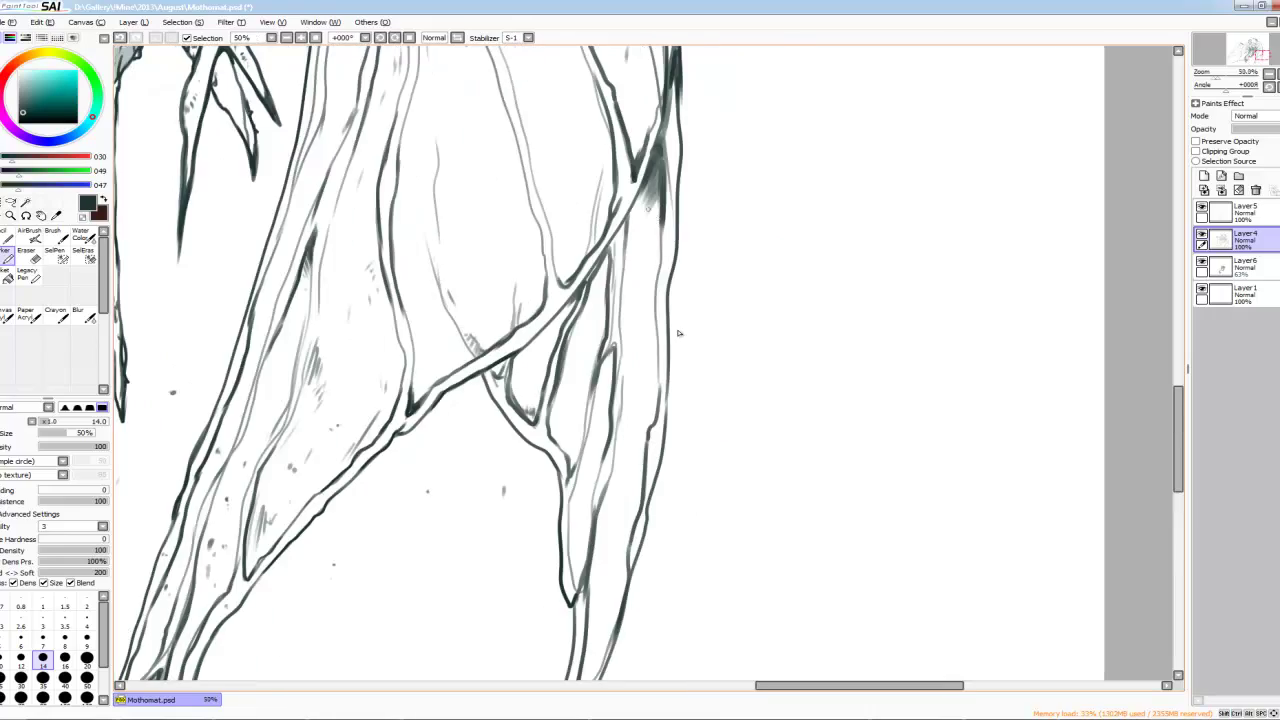
scroll(678, 333, "down", 2)
key("bracketright")
key("bracketright")
key("bracketright")
key("bracketright")
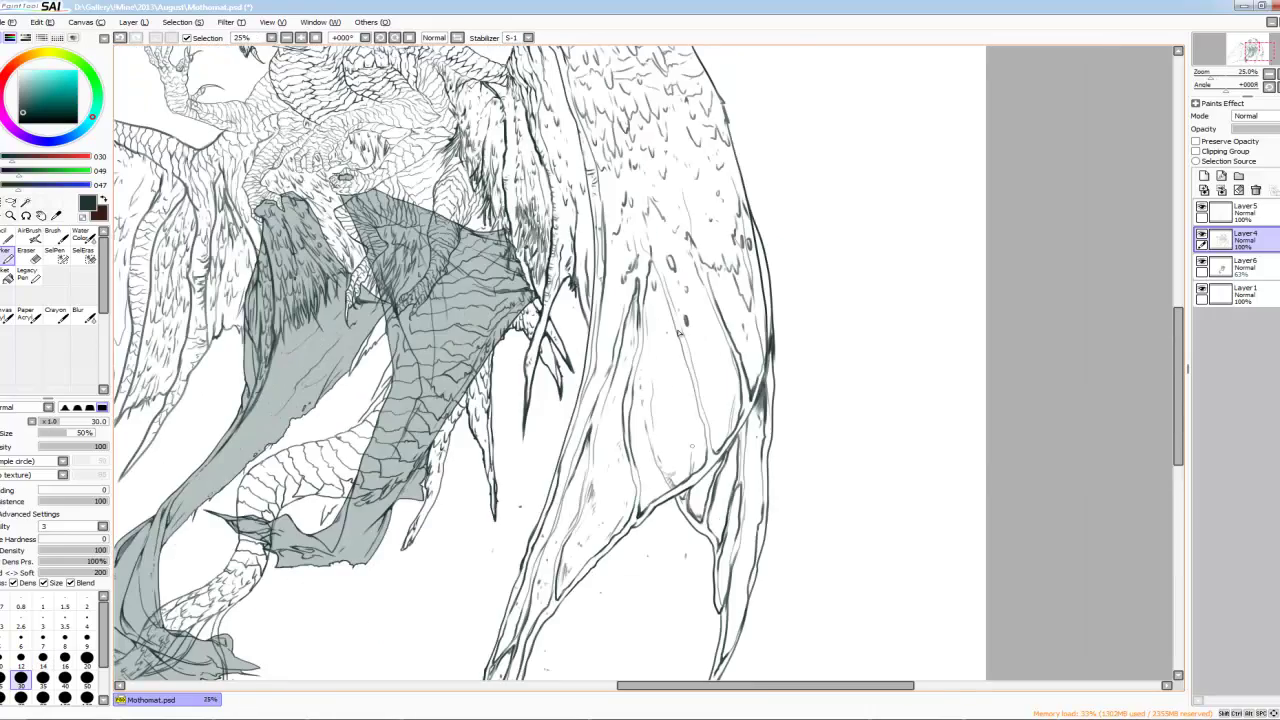
Step: Add a new layer above Layer4 and darken the scale lines beneath the shoulder with brush size 9
scroll(678, 333, "down", 2)
scroll(678, 333, "up", 5)
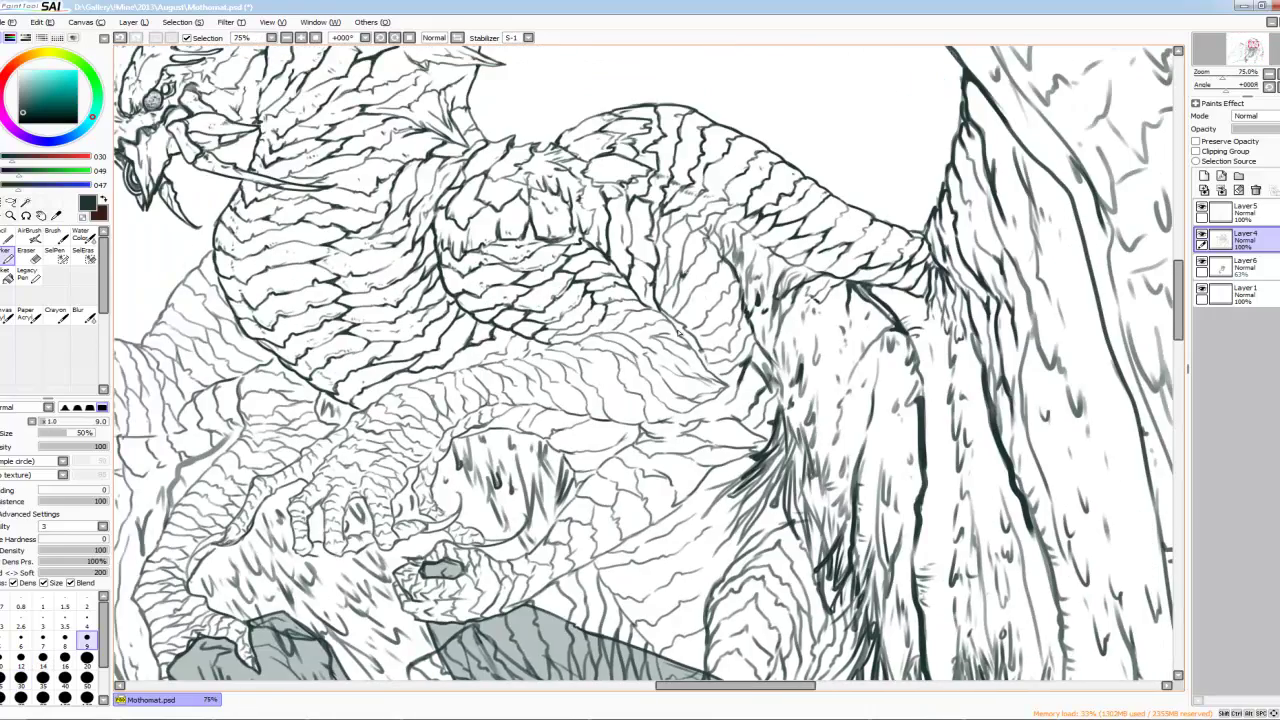
key("ctrl+shift+n")
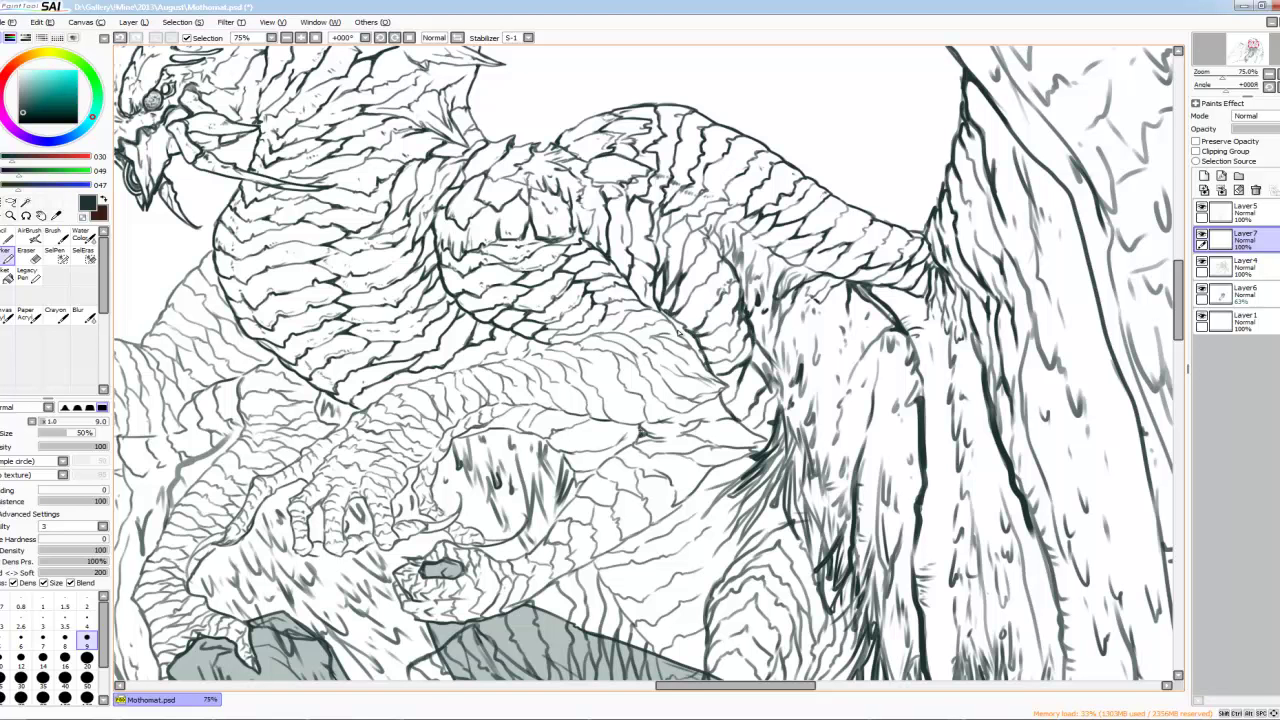
Step: Thicken the pointed scales at the elbow of the resting arm with brush size 8
scroll(680, 330, "down", 2)
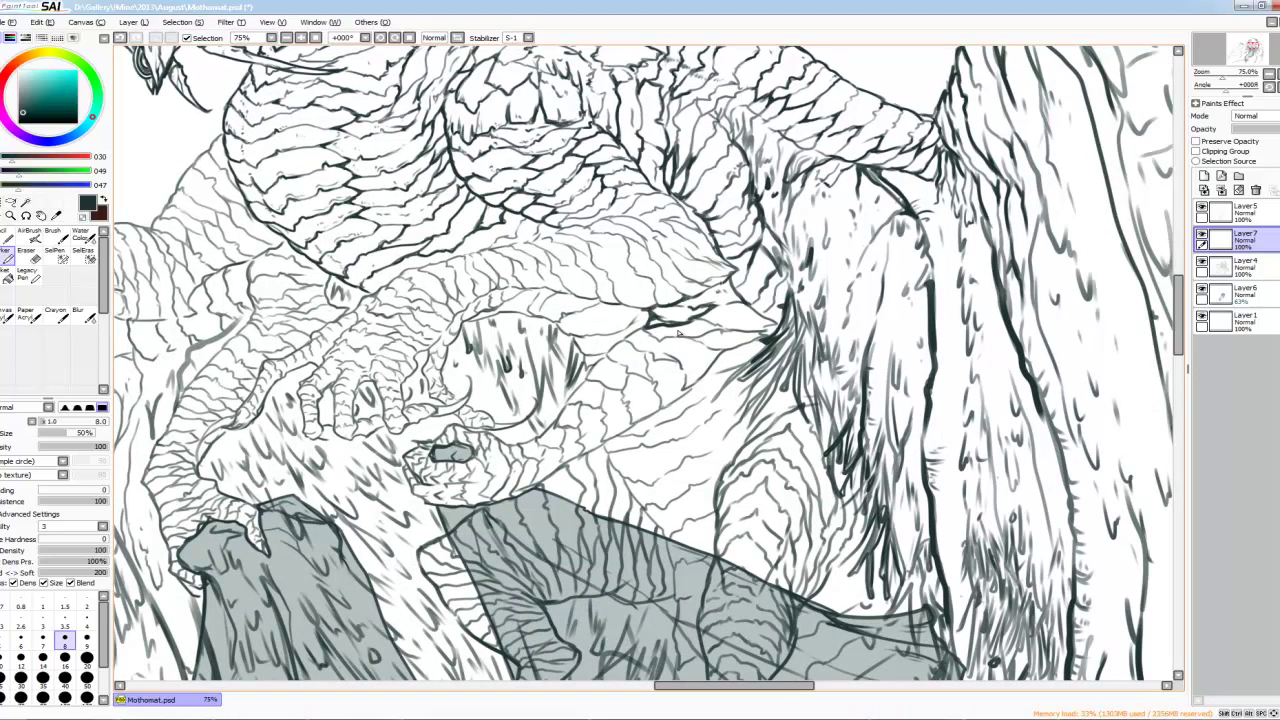
scroll(678, 333, "down", 1)
scroll(678, 333, "down", 1)
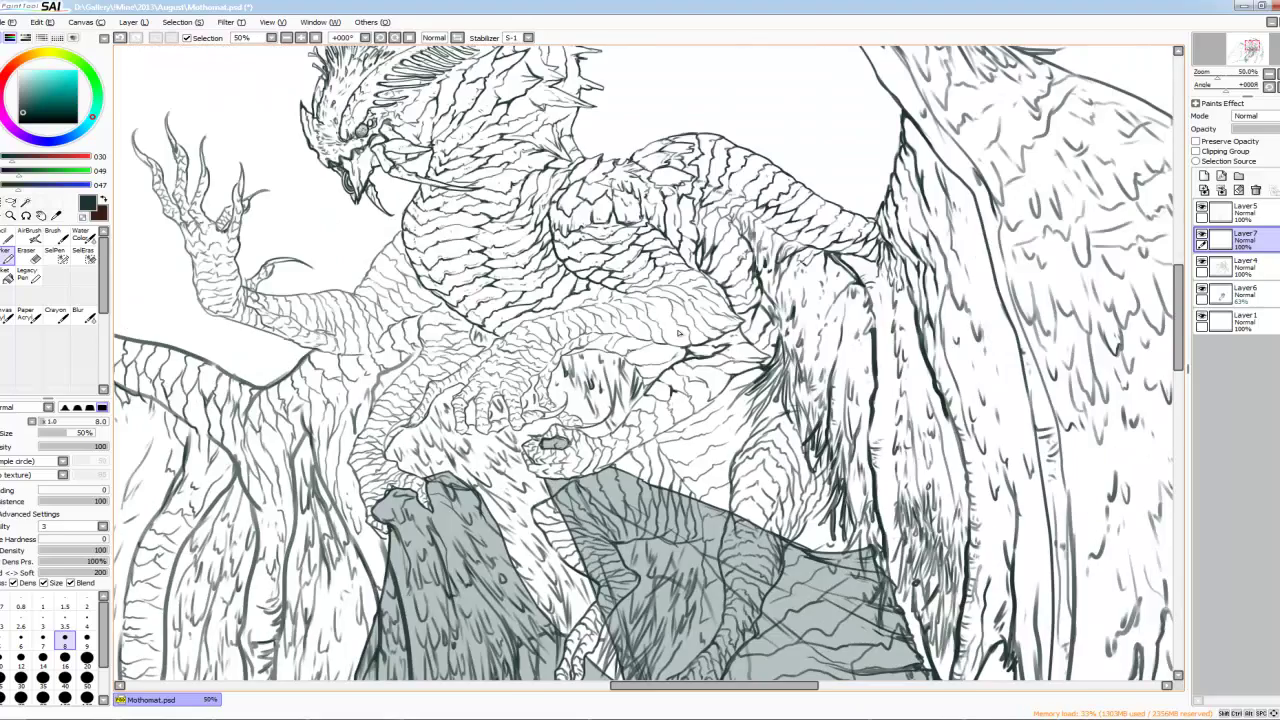
Step: Thicken the lower forearm's upper contour and its first scale lines from the elbow toward the fist with brush size 8
key("h")
key("h")
scroll(678, 333, "up", 1)
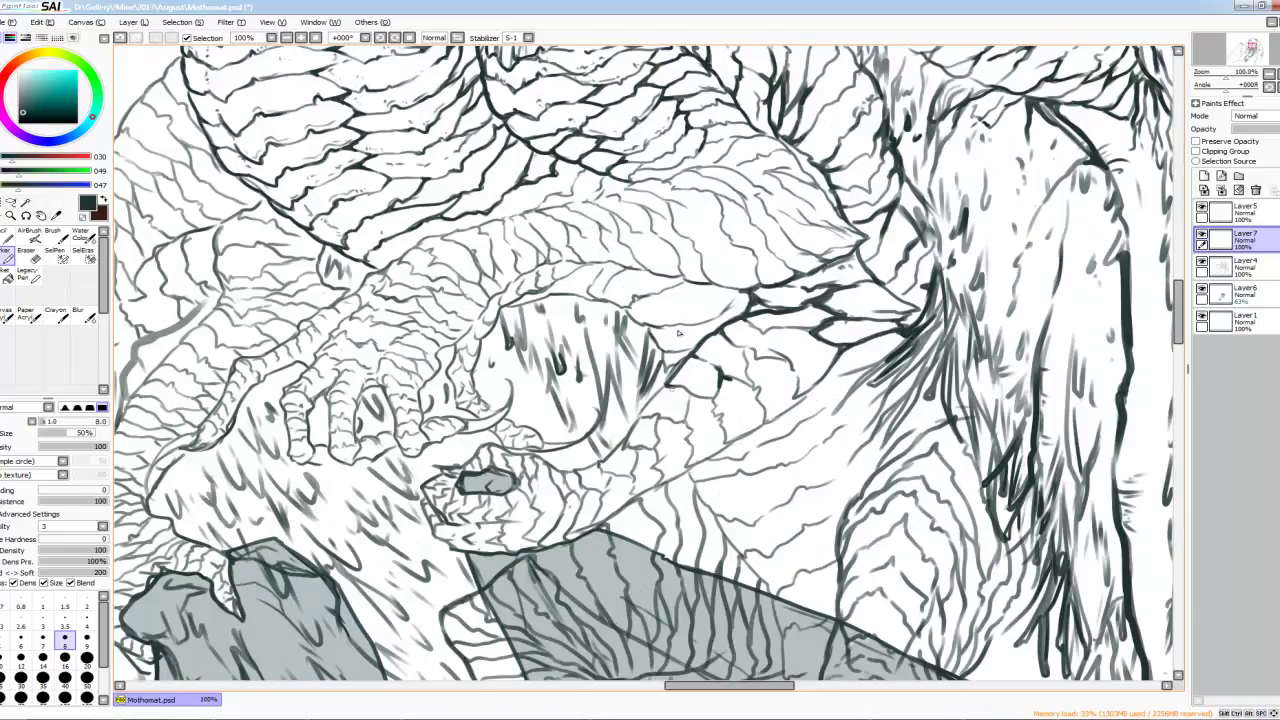
key("h")
key("h")
scroll(687, 342, "up", 1)
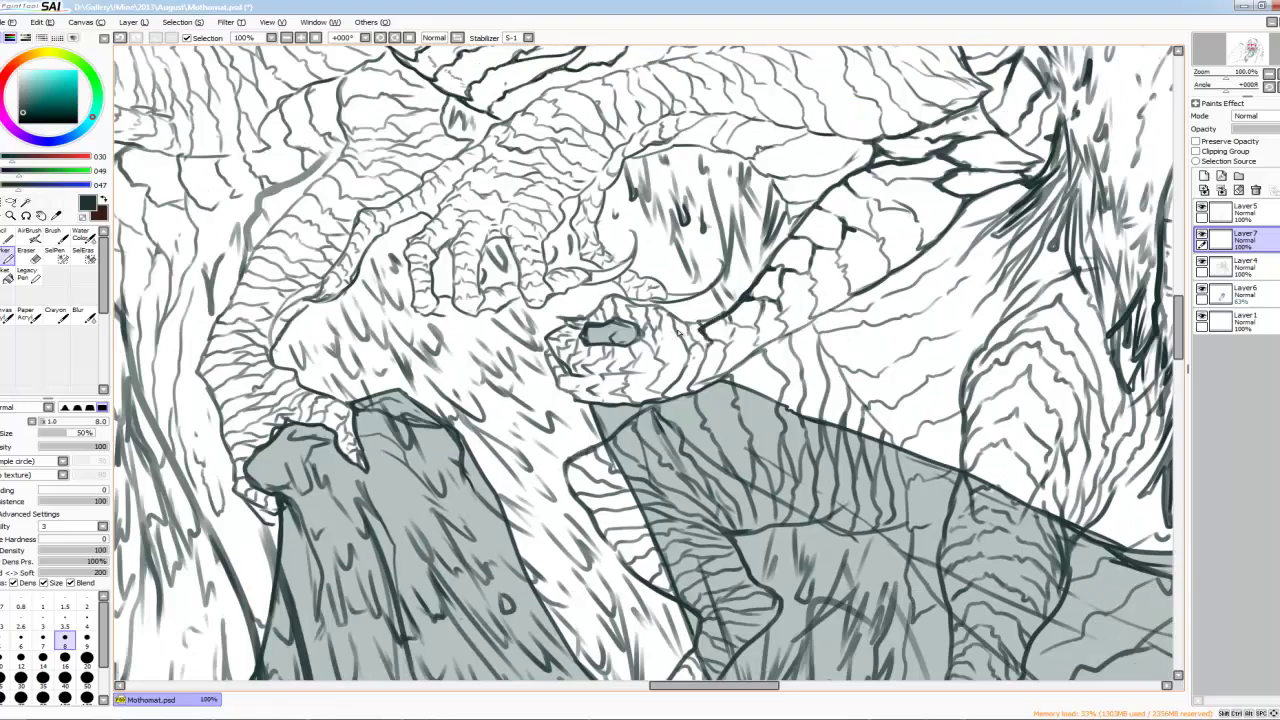
Step: Outline the fist around the small shaded opening and the forearm's underside with brush size 6
scroll(678, 333, "up", 2)
key("bracketleft")
key("bracketleft")
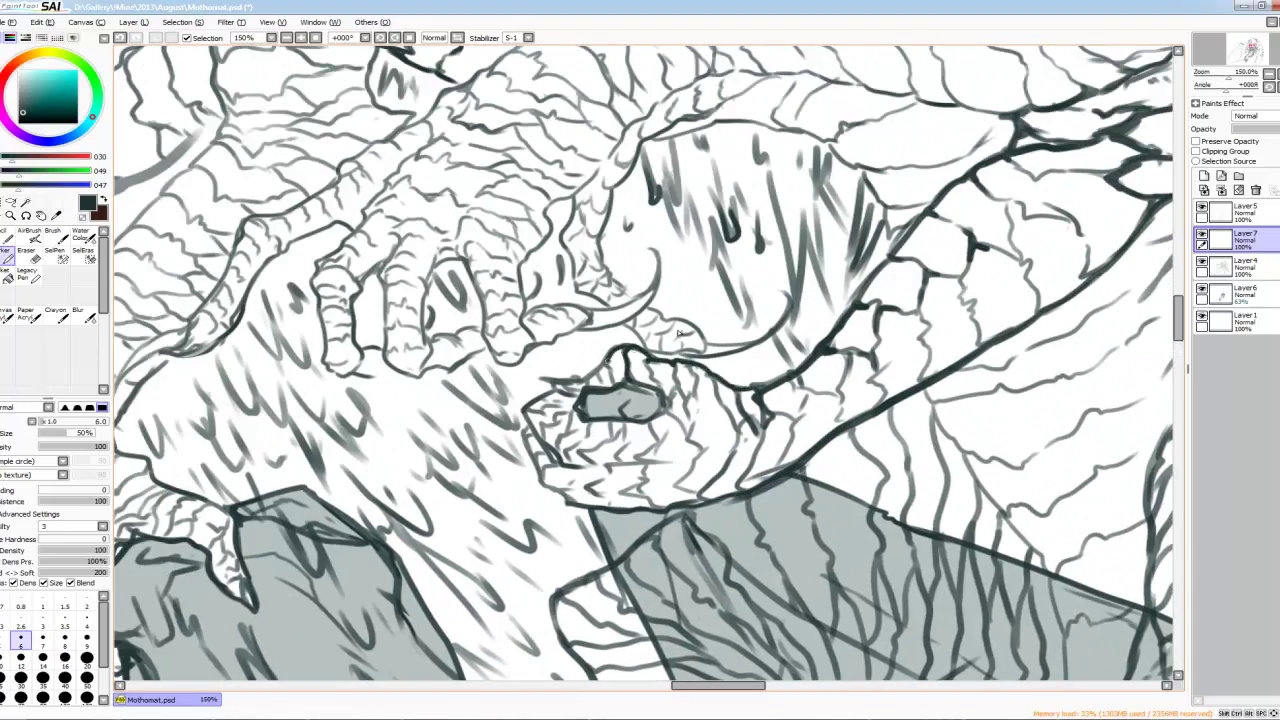
key("bracketright")
Step: Thicken the resting forearm's lower contour above the feathered thigh with brush sizes 8 and 7
scroll(678, 333, "up", 3)
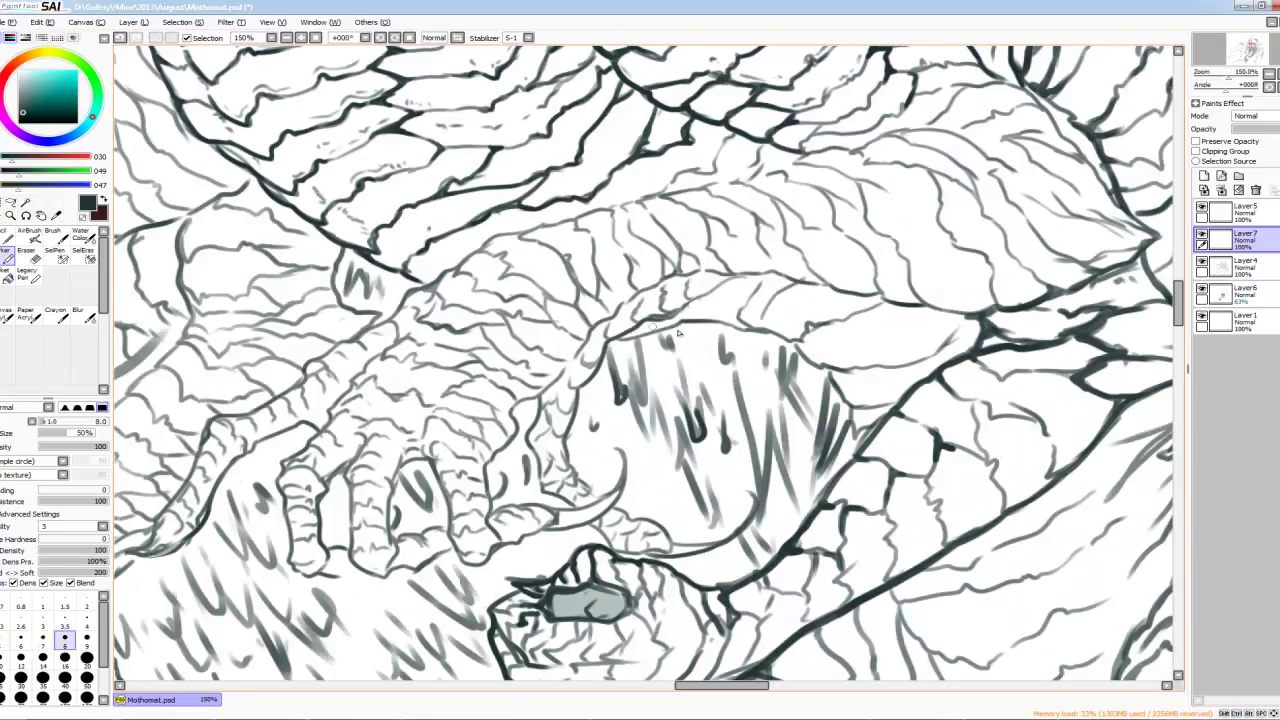
scroll(678, 333, "up", 1)
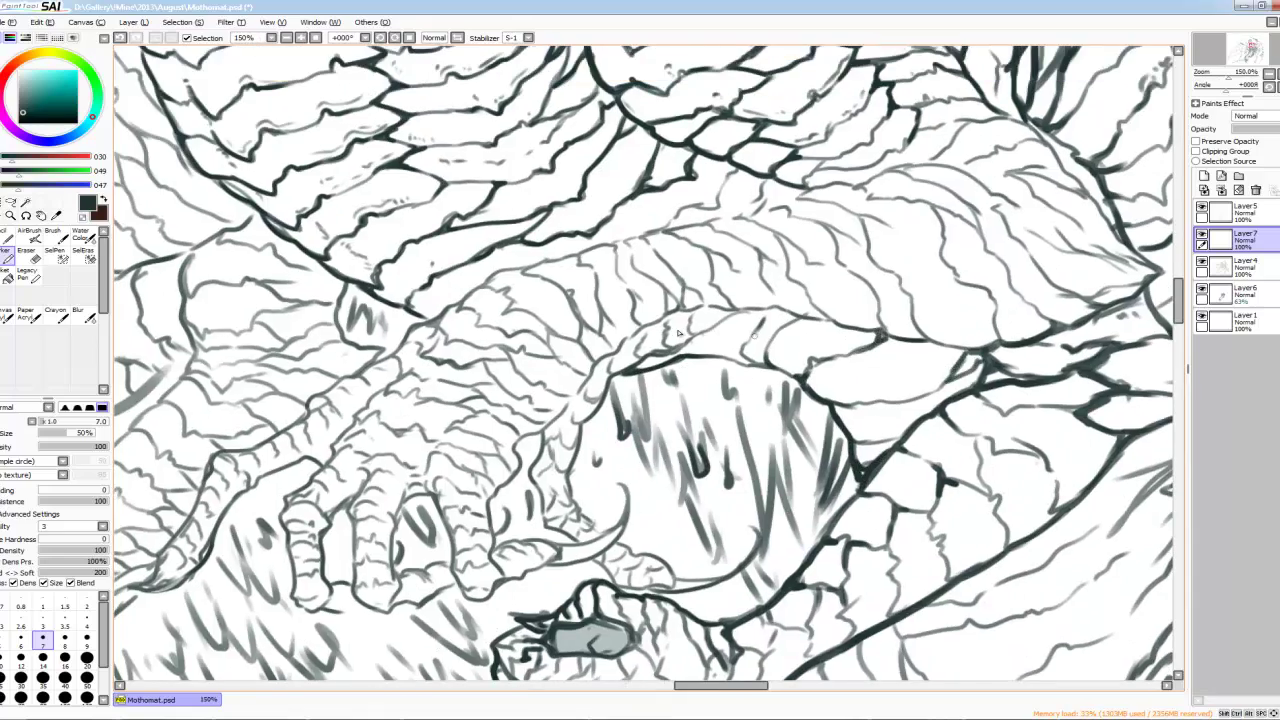
scroll(678, 333, "down", 3)
scroll(678, 333, "up", 3)
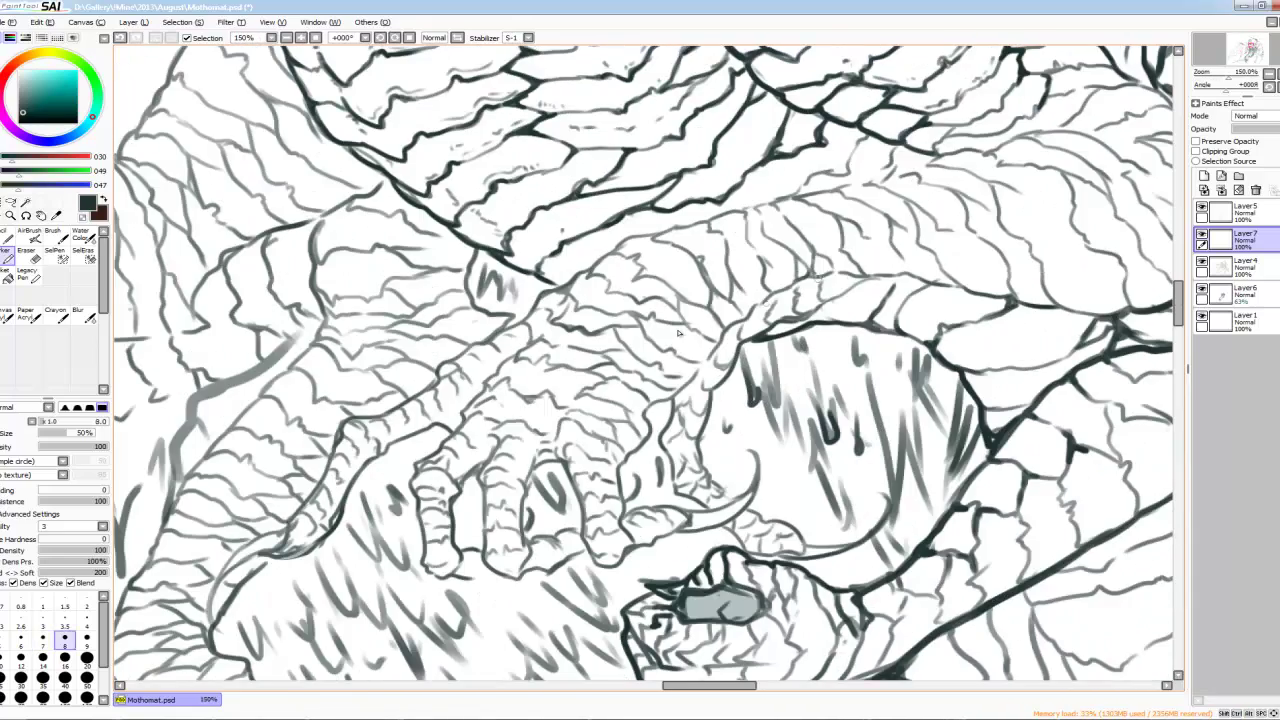
Step: Thicken the outer edge of the resting hand, its long thumb-side digit and the first finger with brush size 7
scroll(678, 333, "down", 3)
scroll(678, 333, "up", 3)
scroll(678, 333, "left", 2)
left_click_drag(716, 300, 578, 444)
mouse_move(676, 346)
left_mouse_down()
mouse_move(622, 386)
mouse_move(612, 430)
left_mouse_up()
mouse_move(700, 324)
left_mouse_down()
mouse_move(668, 352)
mouse_move(740, 292)
mouse_move(700, 405)
left_mouse_up()
left_click_drag(780, 310, 708, 450)
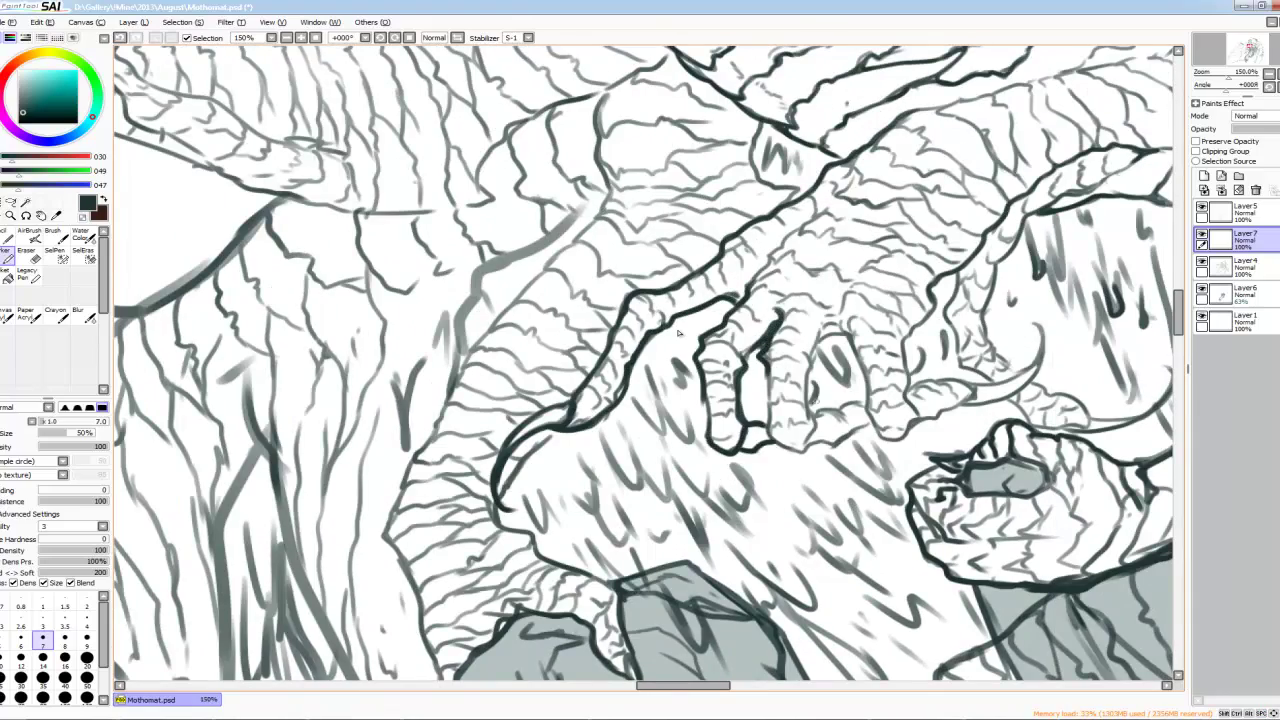
Step: Darken the resting forearm's upper contour and the scale lines along its upper edge with brush size 7
scroll(678, 333, "up", 2)
key("ctrl+minus")
scroll(678, 333, "up", 3)
scroll(678, 333, "down", 3)
scroll(678, 333, "right", 1)
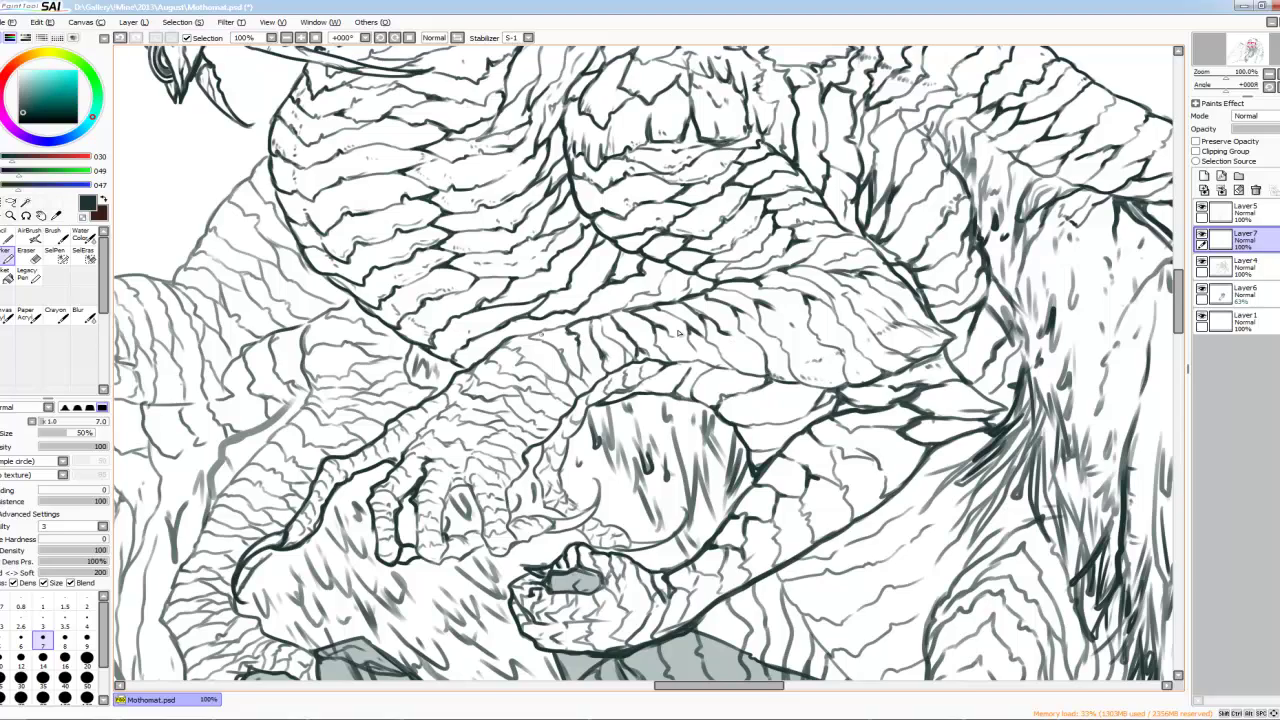
Step: Darken the scale lines across the wrist and back of the resting hand with brush size 7
key("ctrl+plus")
scroll(678, 333, "up", 2)
scroll(678, 333, "left", 2)
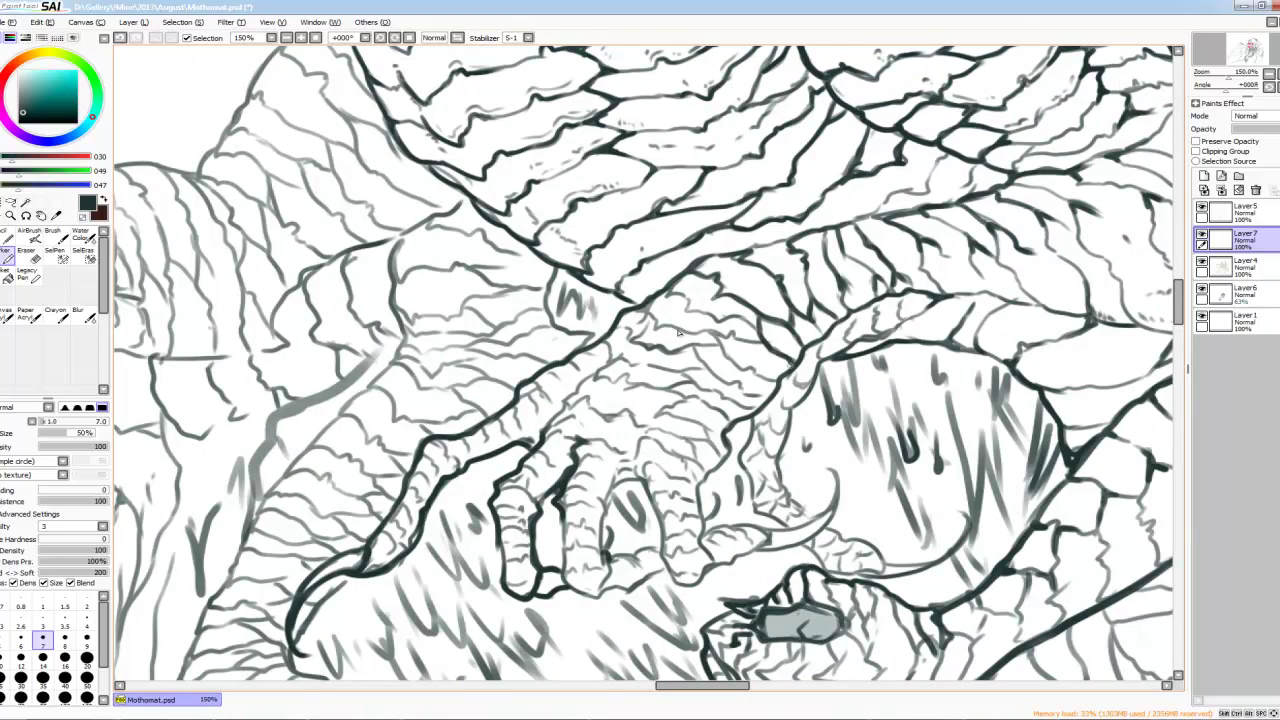
scroll(678, 333, "down", 1)
scroll(678, 333, "left", 1)
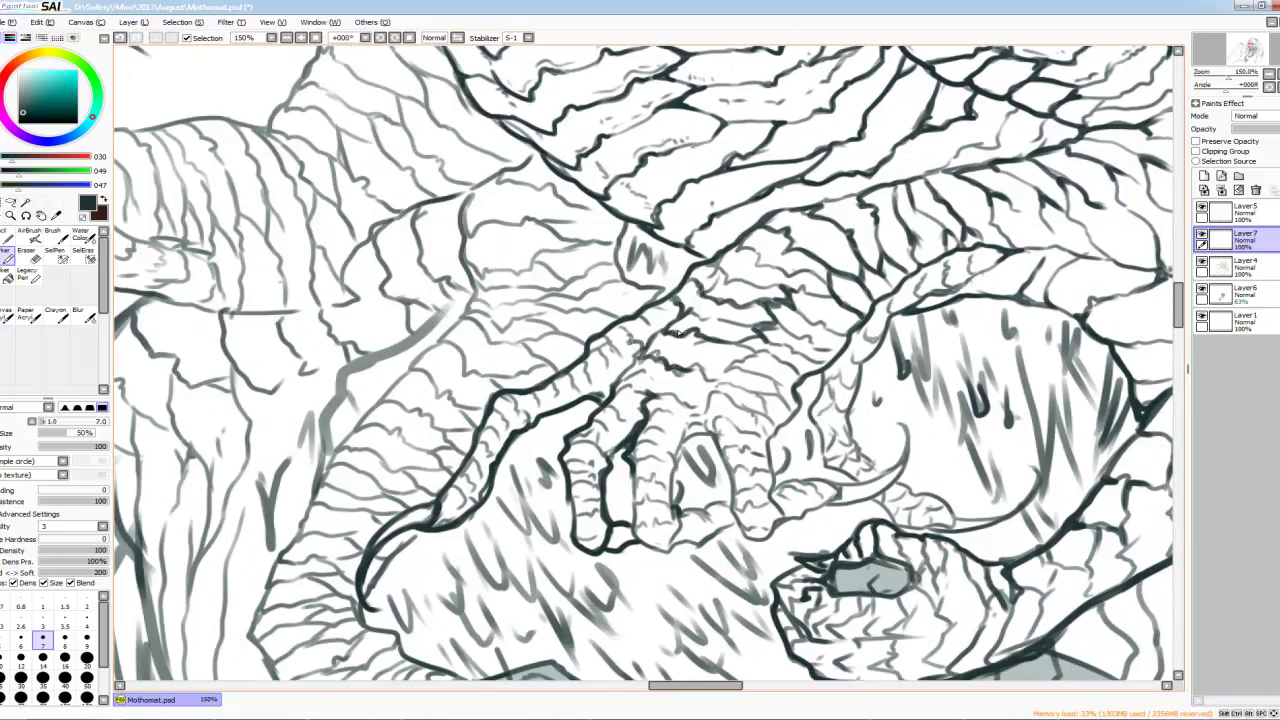
Step: Outline the resting hand's remaining fingers and curved claw, finishing with brush size 6
scroll(678, 333, "down", 2)
scroll(678, 333, "right", 1)
mouse_move(640, 328)
left_mouse_down()
mouse_move(648, 410)
mouse_move(694, 392)
left_mouse_up()
left_click_drag(740, 314, 746, 390)
left_click_drag(860, 360, 800, 386)
key("bracketleft")
key("ctrl+minus")
key("ctrl+minus")
key("ctrl+minus")
key("ctrl+minus")
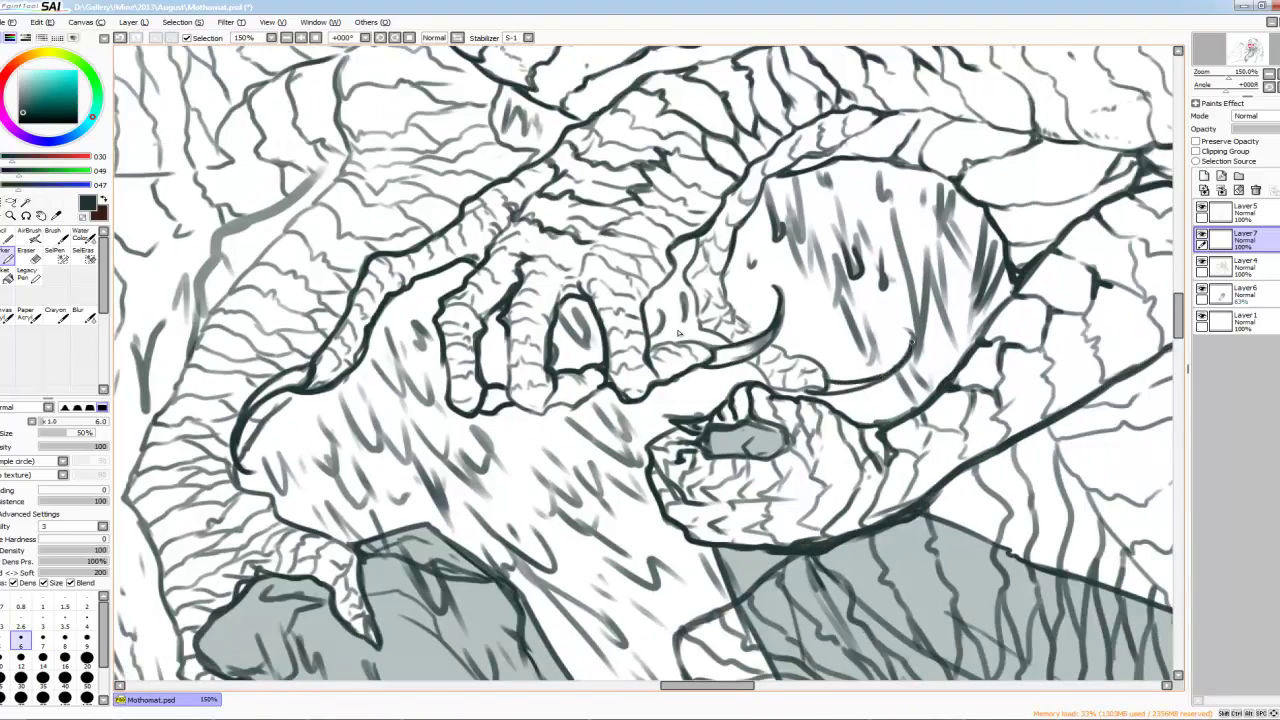
Step: Thicken the raised arm's shoulder contour and darken the jagged scale lines on its upper arm
key("ctrl+plus")
key("ctrl+plus")
key("ctrl+plus")
key("ctrl+plus")
key("bracketright")
key("ctrl+minus")
key("ctrl+minus")
key("ctrl+minus")
key("ctrl+plus")
key("ctrl+plus")
key("bracketright")
key("ctrl+plus")
key("ctrl+plus")
left_click_drag(690, 410, 700, 450)
key("bracketleft")
key("bracketleft")
scroll(678, 333, "up", 1)
scroll(678, 333, "left", 2)
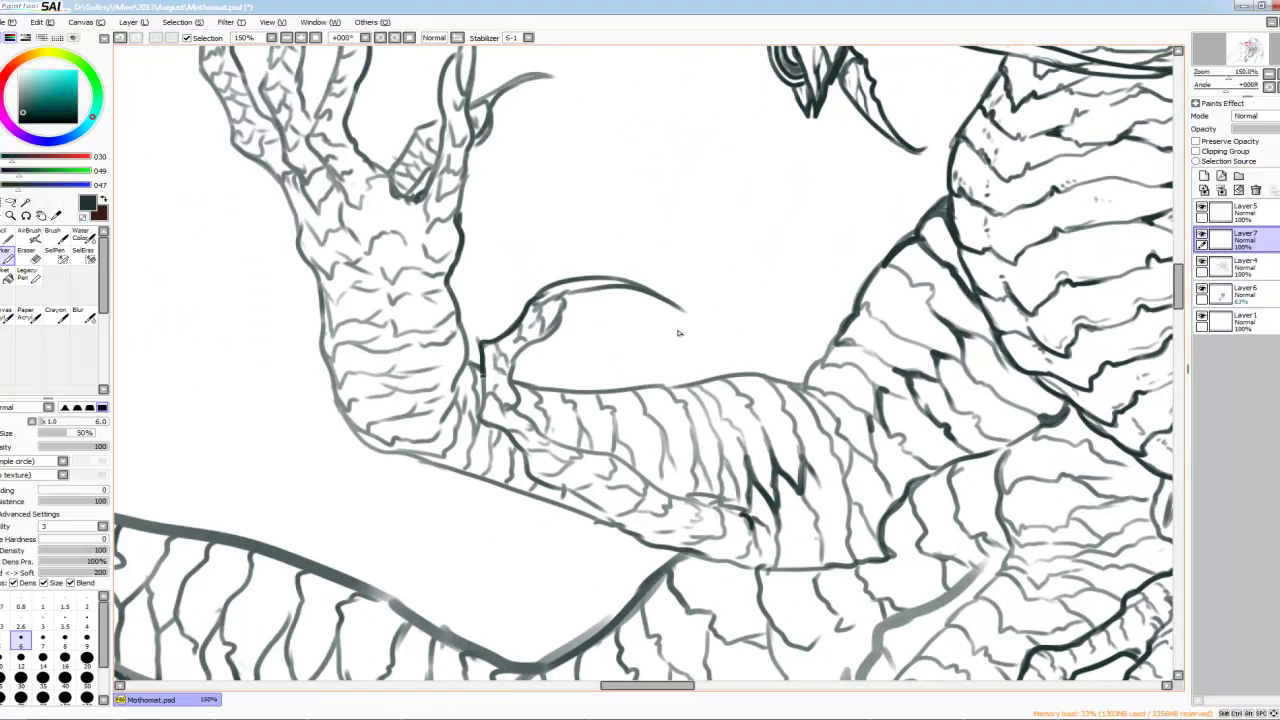
Step: Darken the outline of the clawed spur at the raised arm's elbow and its attached forearm edge with brush sizes 6 and 7
left_click_drag(563, 300, 515, 414)
left_click_drag(480, 340, 492, 430)
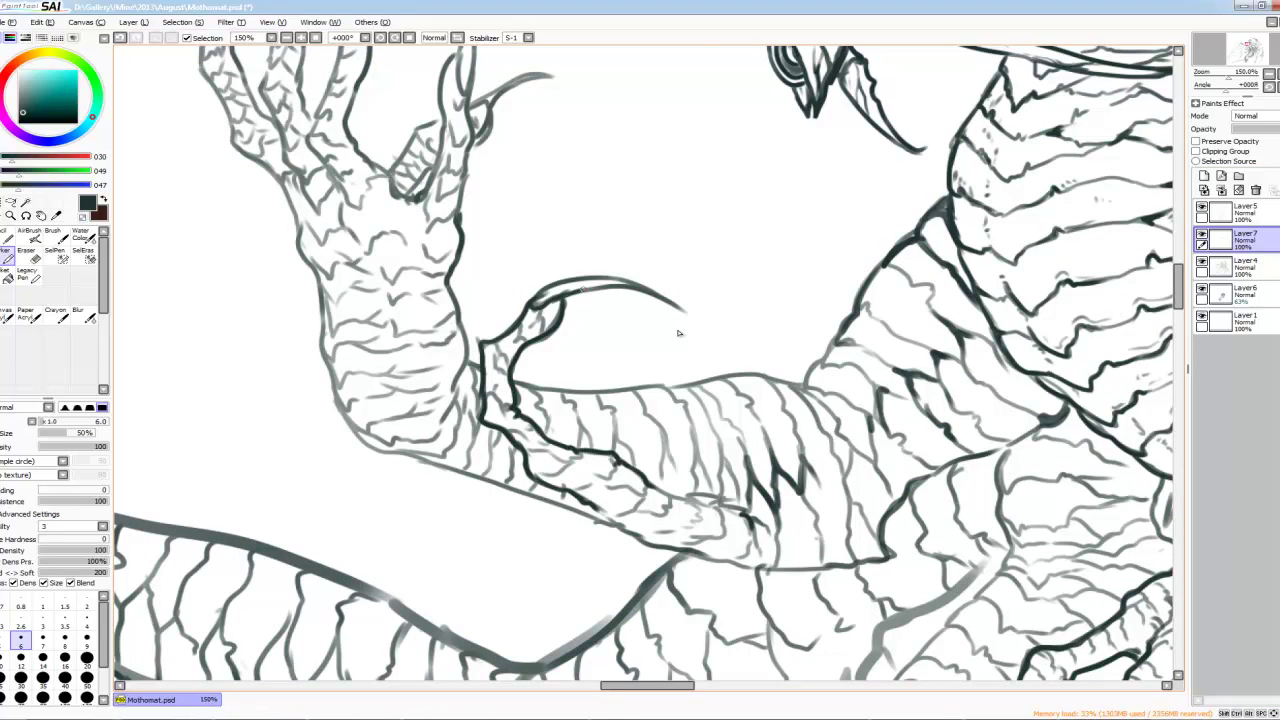
scroll(678, 333, "down", 3)
scroll(678, 333, "up", 4)
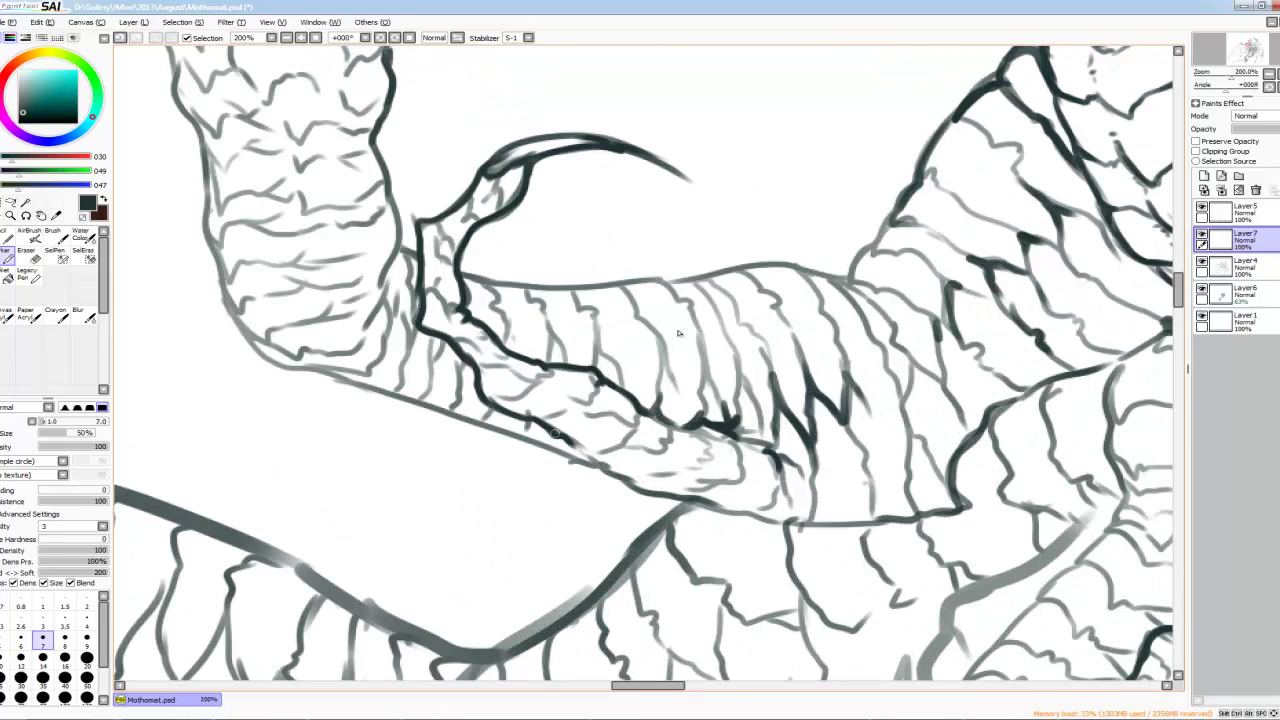
scroll(678, 333, "down", 2)
scroll(678, 333, "up", 1)
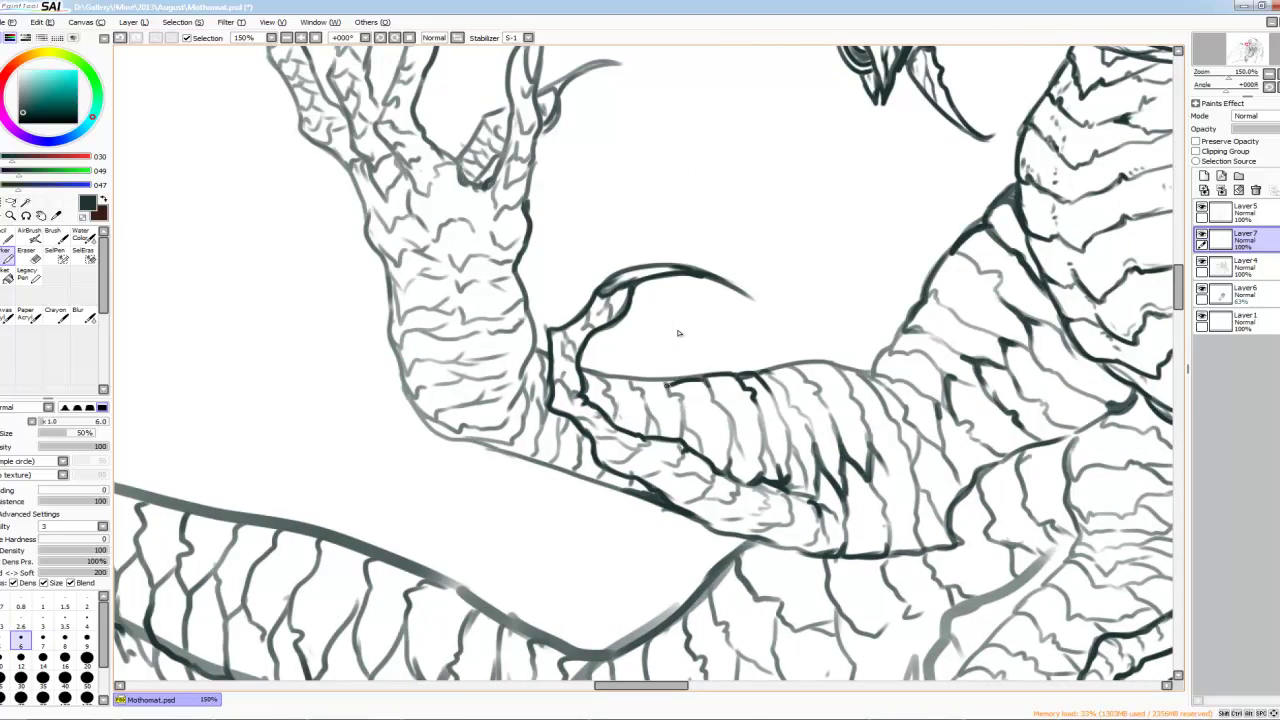
Step: Outline the raised hand's inner fingers and claws with brush size 6, continuing the linework on Layer4
scroll(678, 333, "down", 2)
scroll(678, 333, "up", 2)
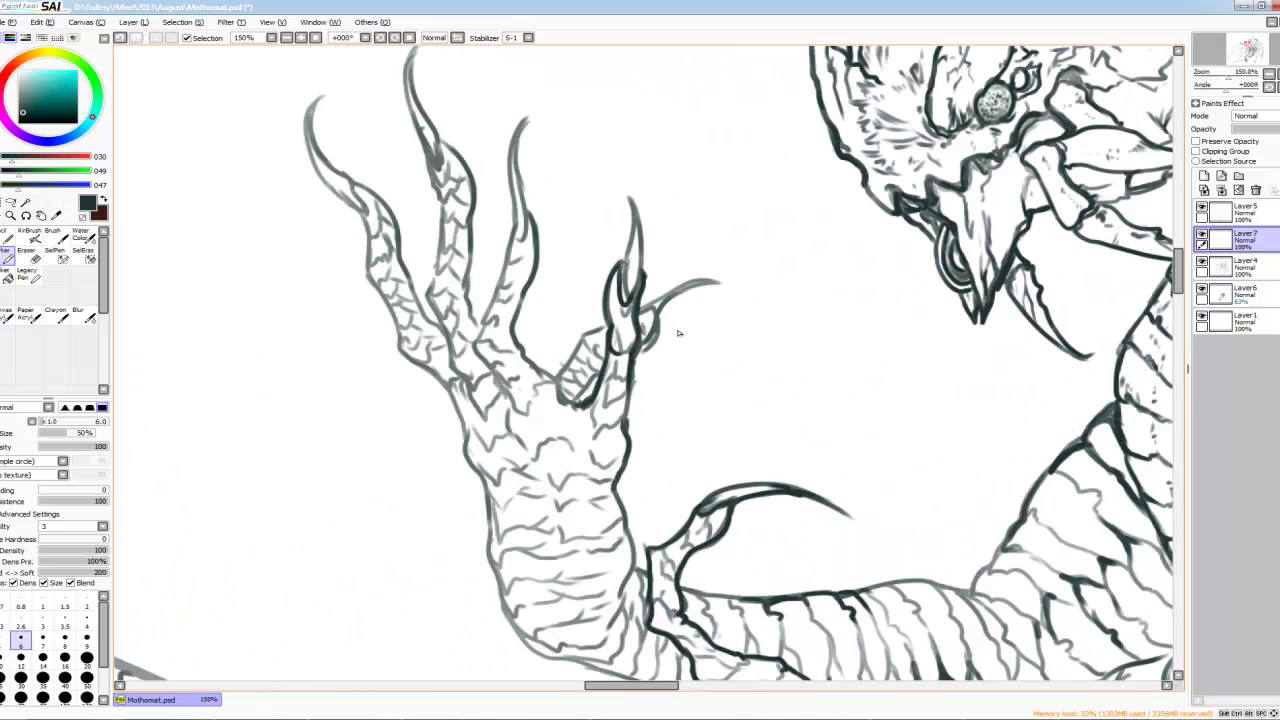
key("Down")
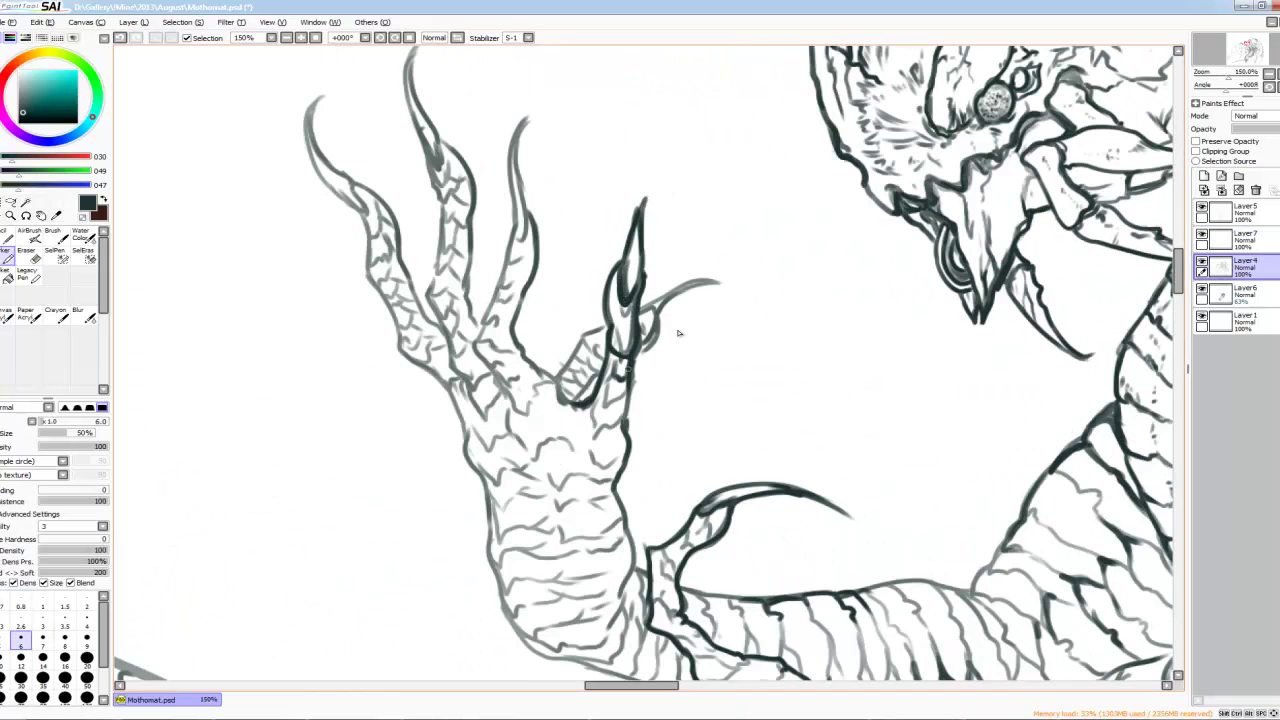
key("ctrl+z")
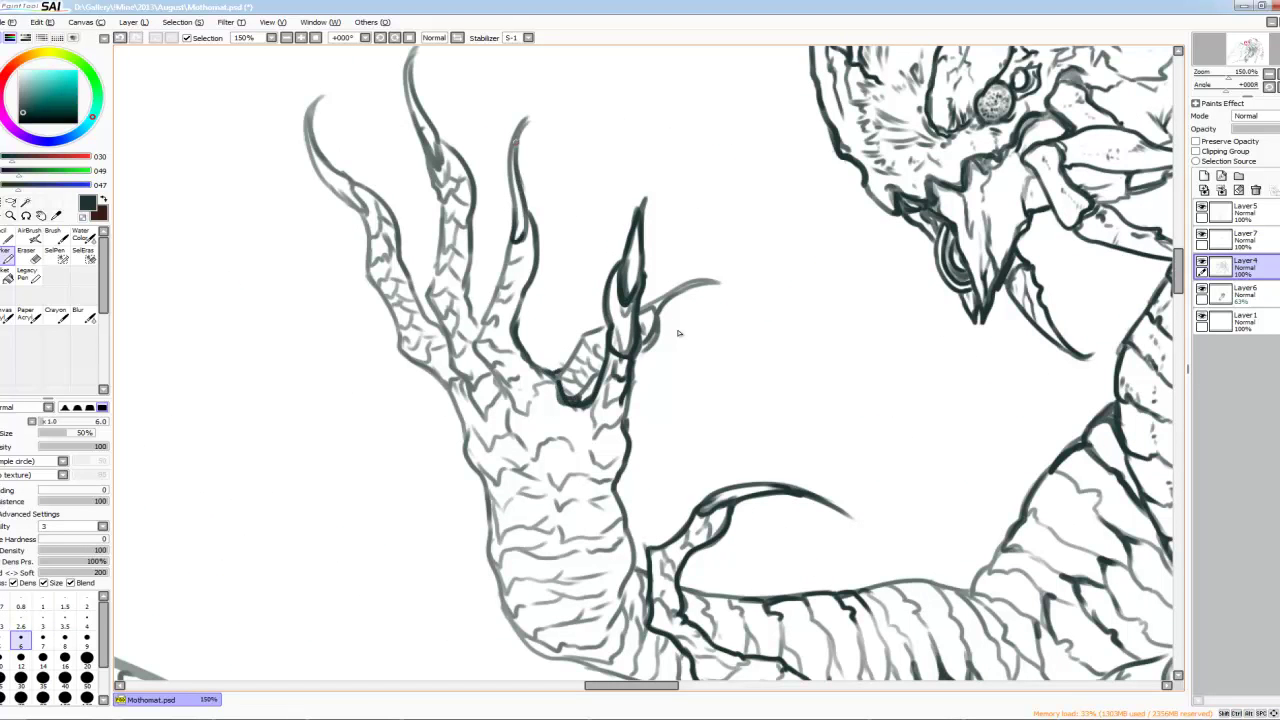
mouse_move(515, 245)
left_mouse_down()
mouse_move(495, 295)
mouse_move(505, 370)
left_mouse_up()
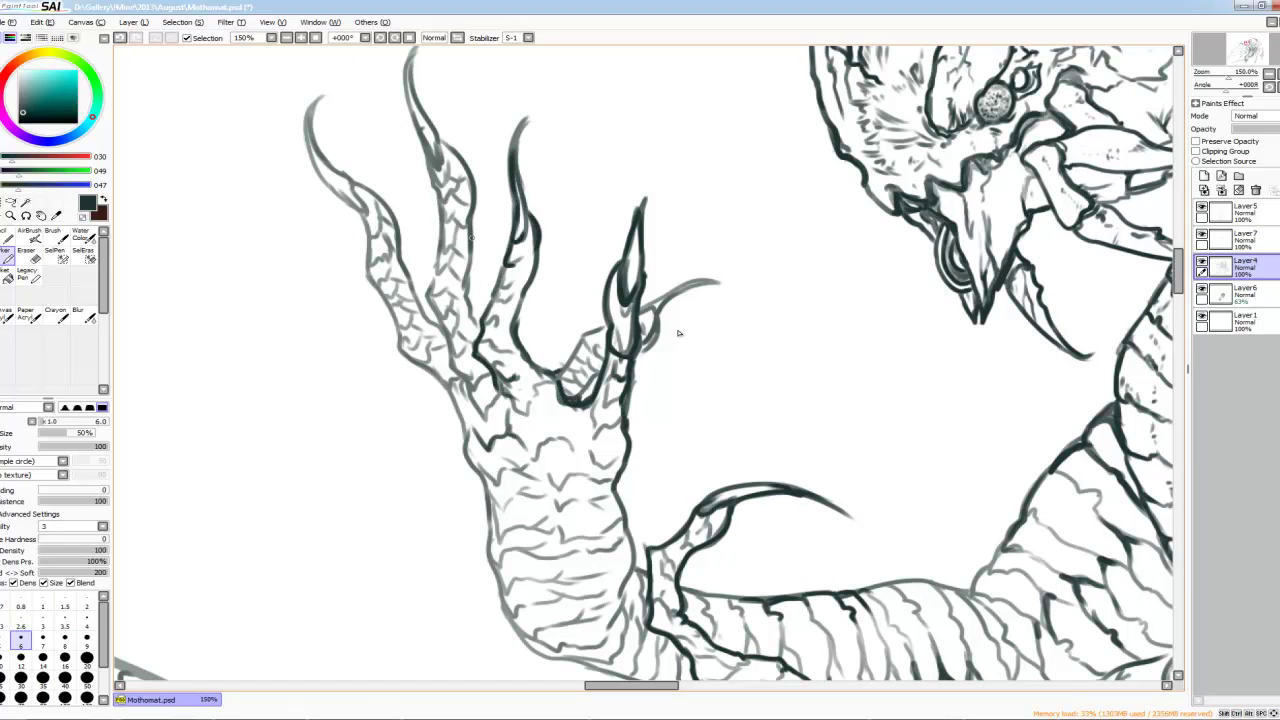
scroll(678, 333, "up", 1)
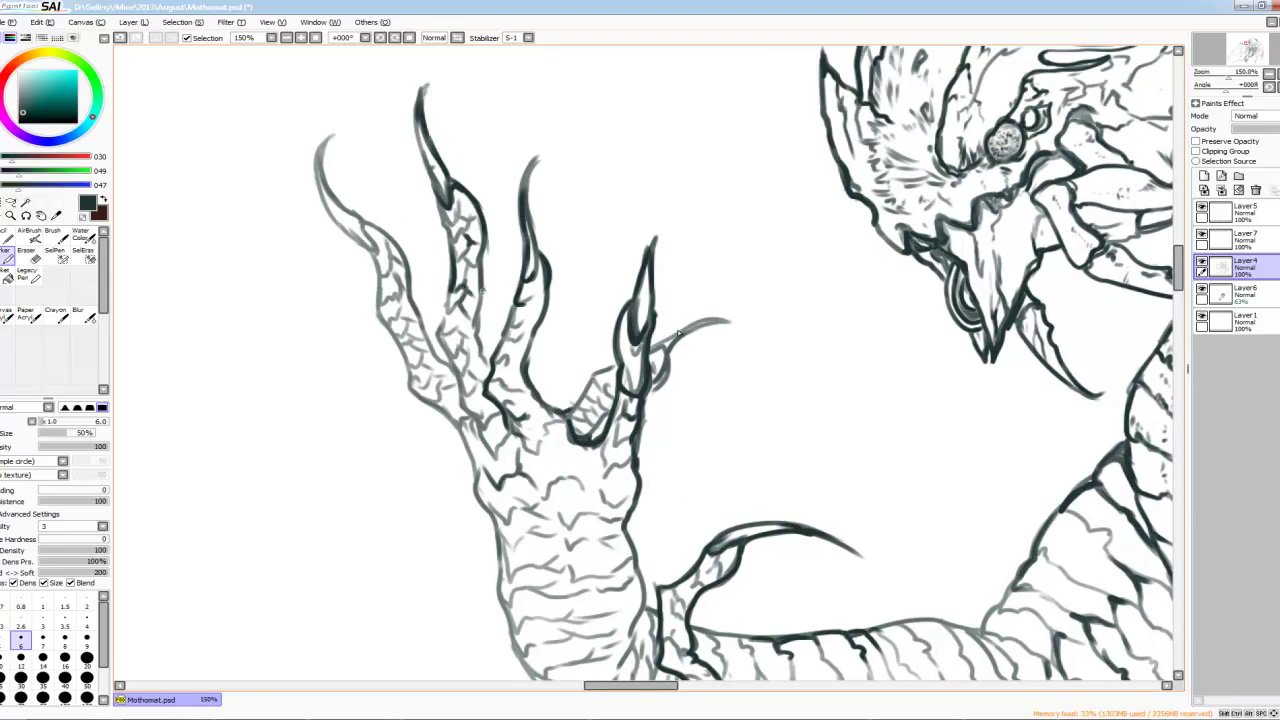
Step: Darken the raised hand's outermost claw and outer forearm contour, and shade the rear thumb grey
scroll(678, 333, "down", 2)
scroll(678, 333, "up", 3)
scroll(678, 333, "down", 2)
scroll(678, 333, "down", 1)
scroll(678, 333, "up", 3)
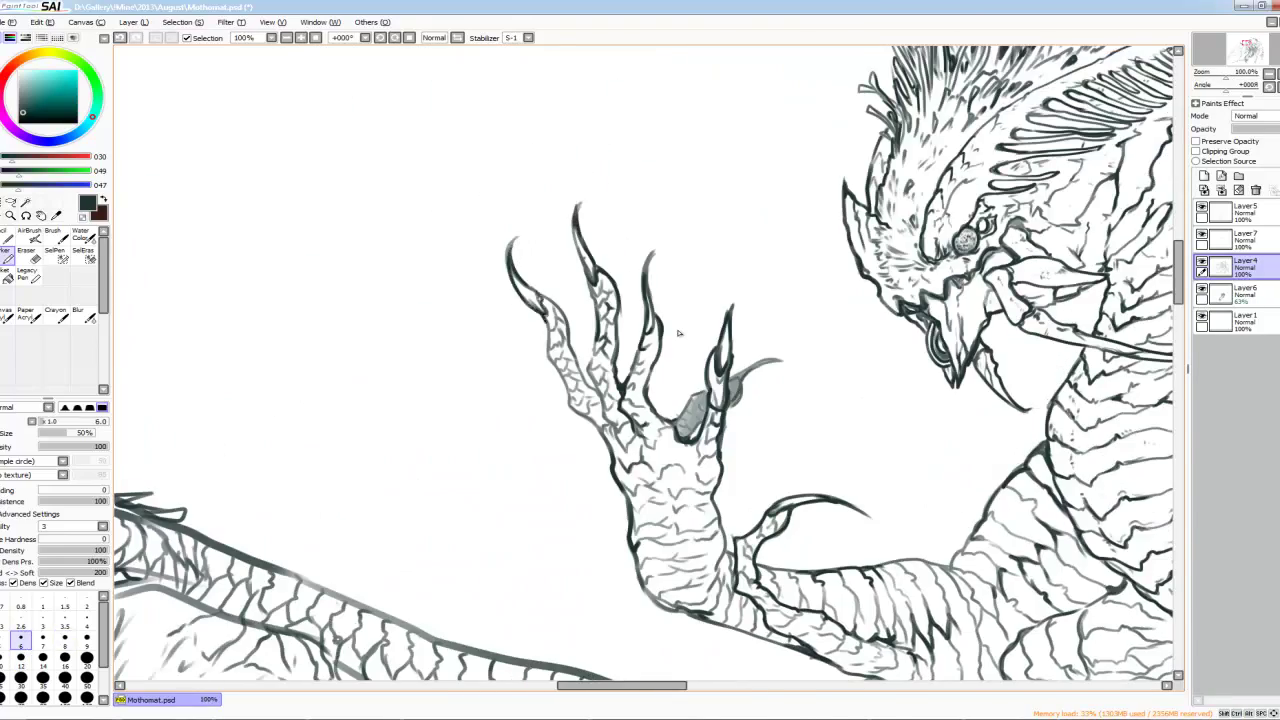
Step: Thicken the wing arm's lower contour and the feathered folds hanging below the shoulder with brush size 10
scroll(678, 333, "down", 5)
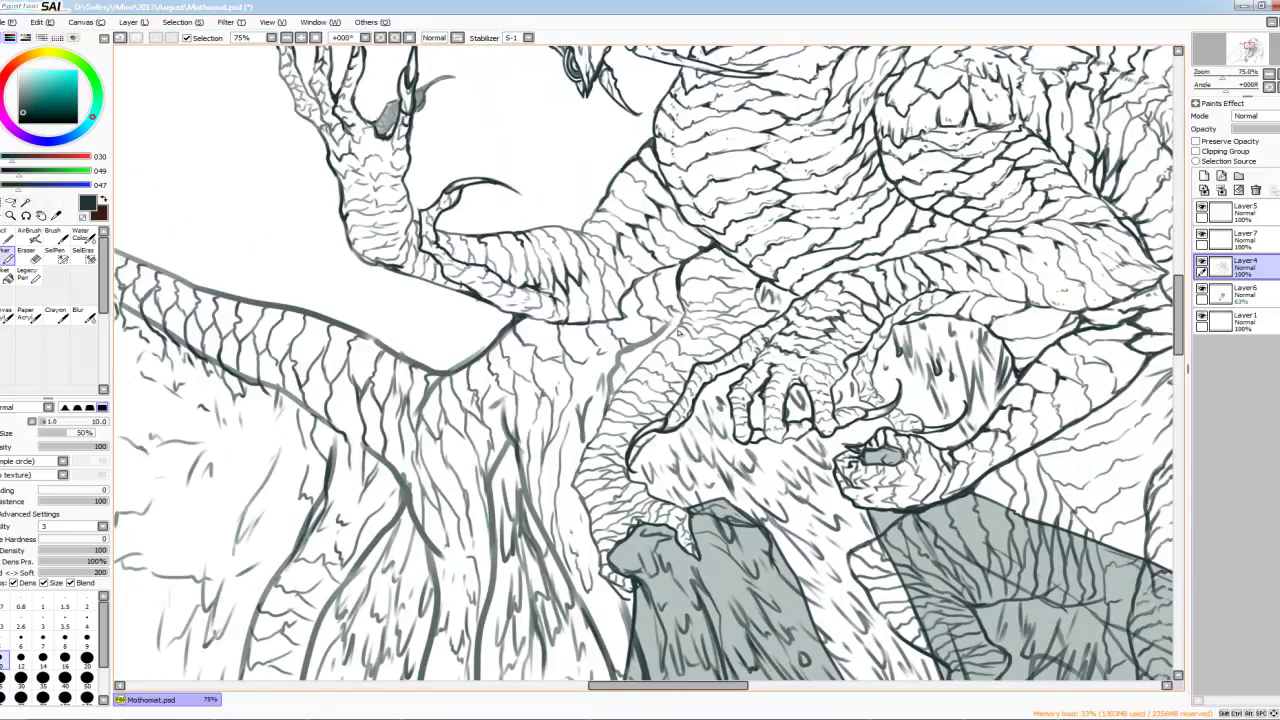
scroll(678, 333, "down", 2)
scroll(678, 333, "up", 3)
scroll(678, 333, "down", 1)
scroll(678, 333, "up", 1)
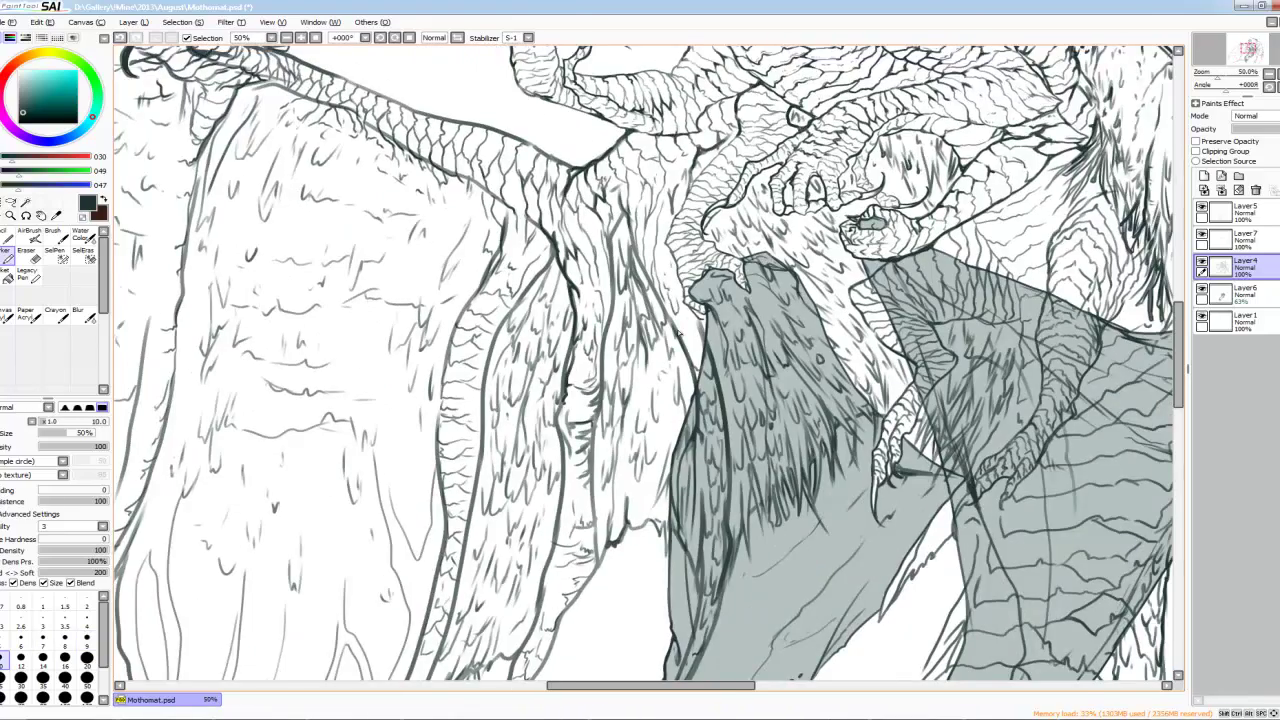
Step: Thicken the wing arm's upper edge toward the clawed joint and the membrane fold beneath it with brush sizes 9 and 12
scroll(678, 332, "down", 3)
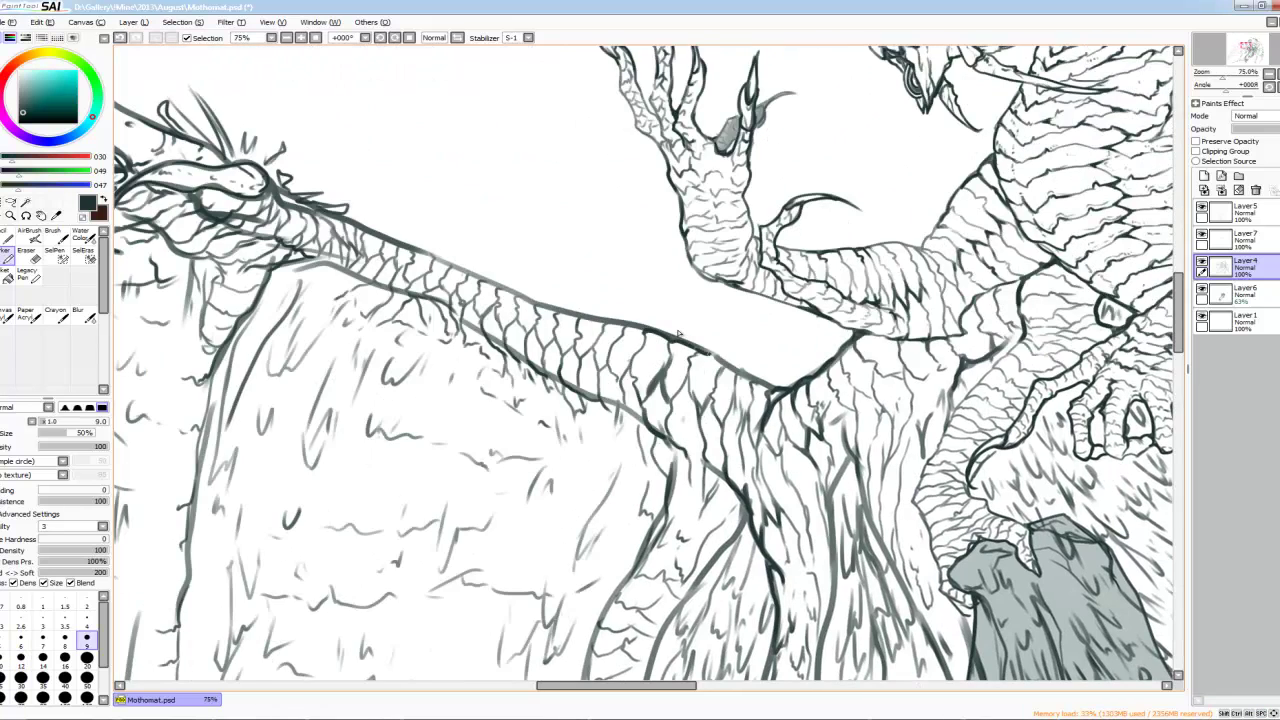
key("e")
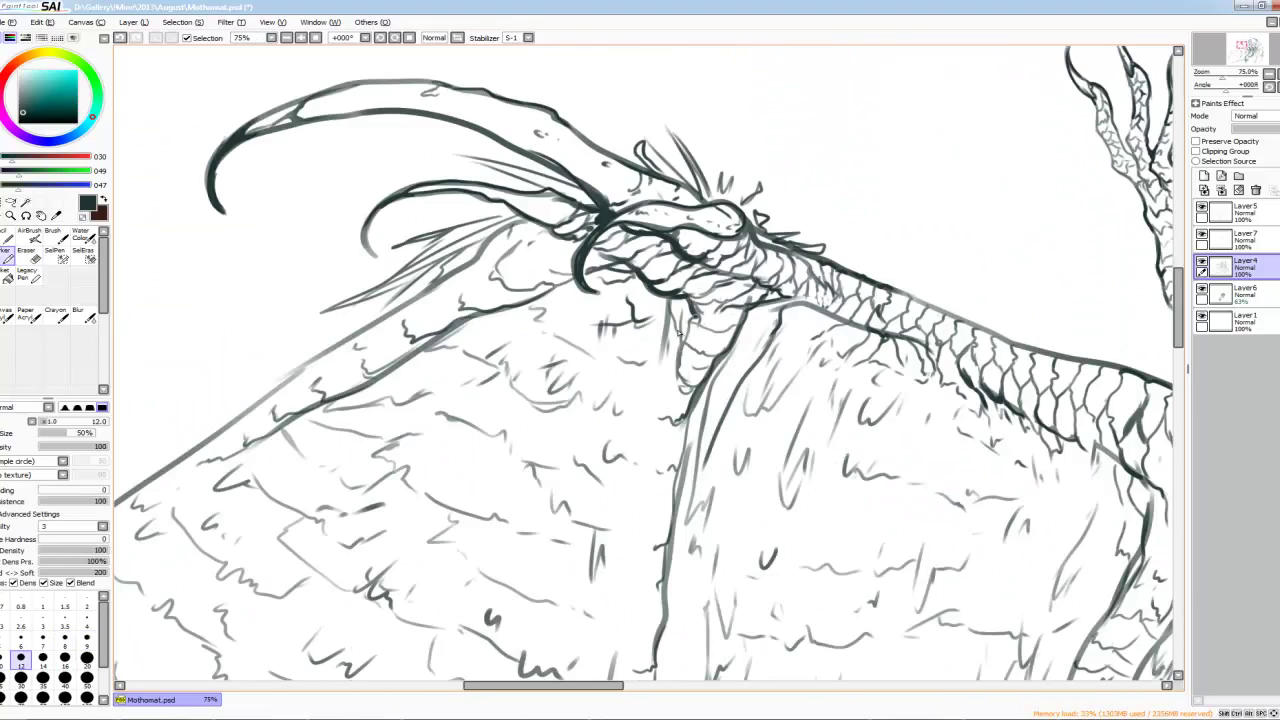
key("bracketleft")
key("bracketleft")
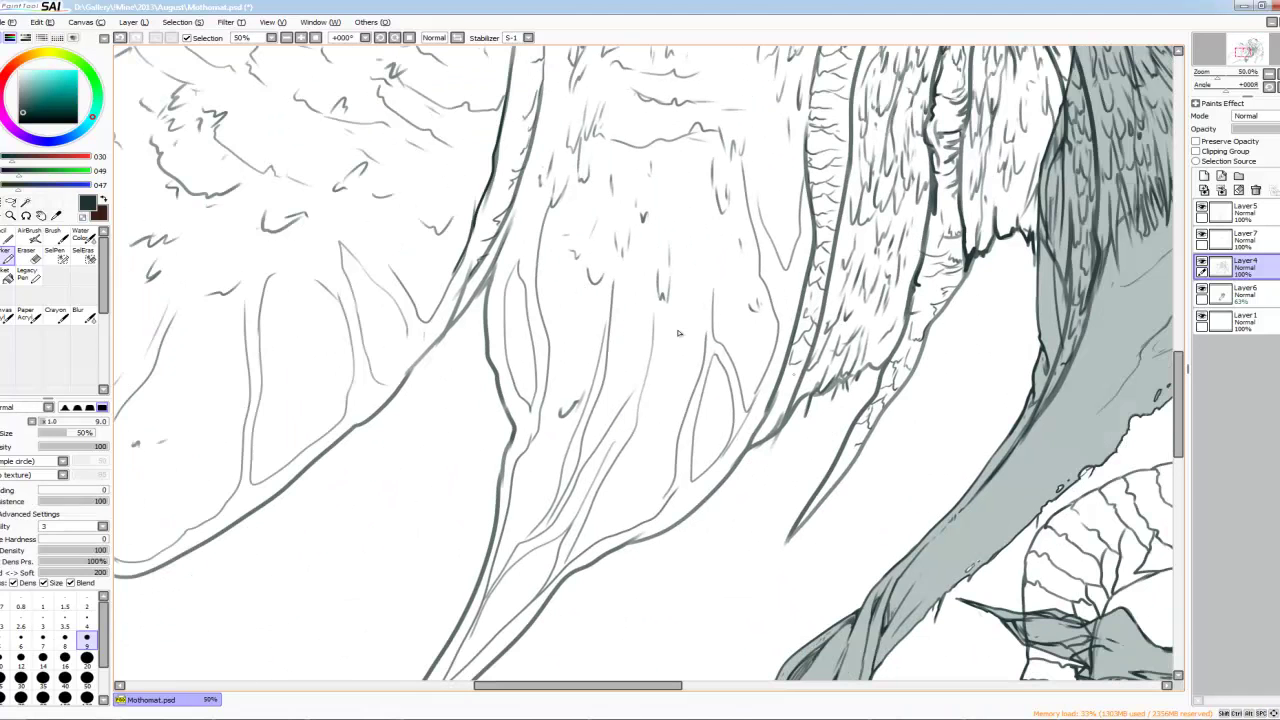
Step: Outline the membrane gaps and pointed tip along the inner wing's lower edge with brush sizes 10 and 12
key("bracketright")
left_click_drag(798, 390, 756, 444)
left_click_drag(704, 254, 734, 375)
key("bracketright")
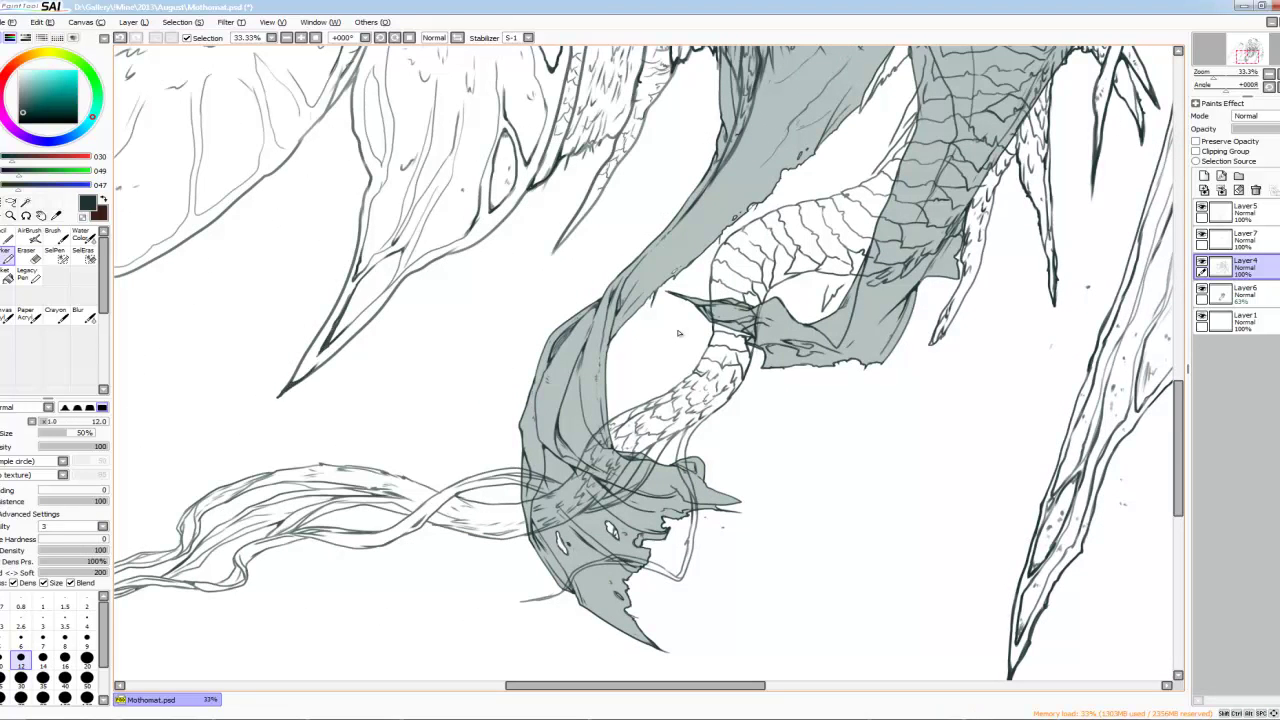
scroll(678, 333, "up", 3)
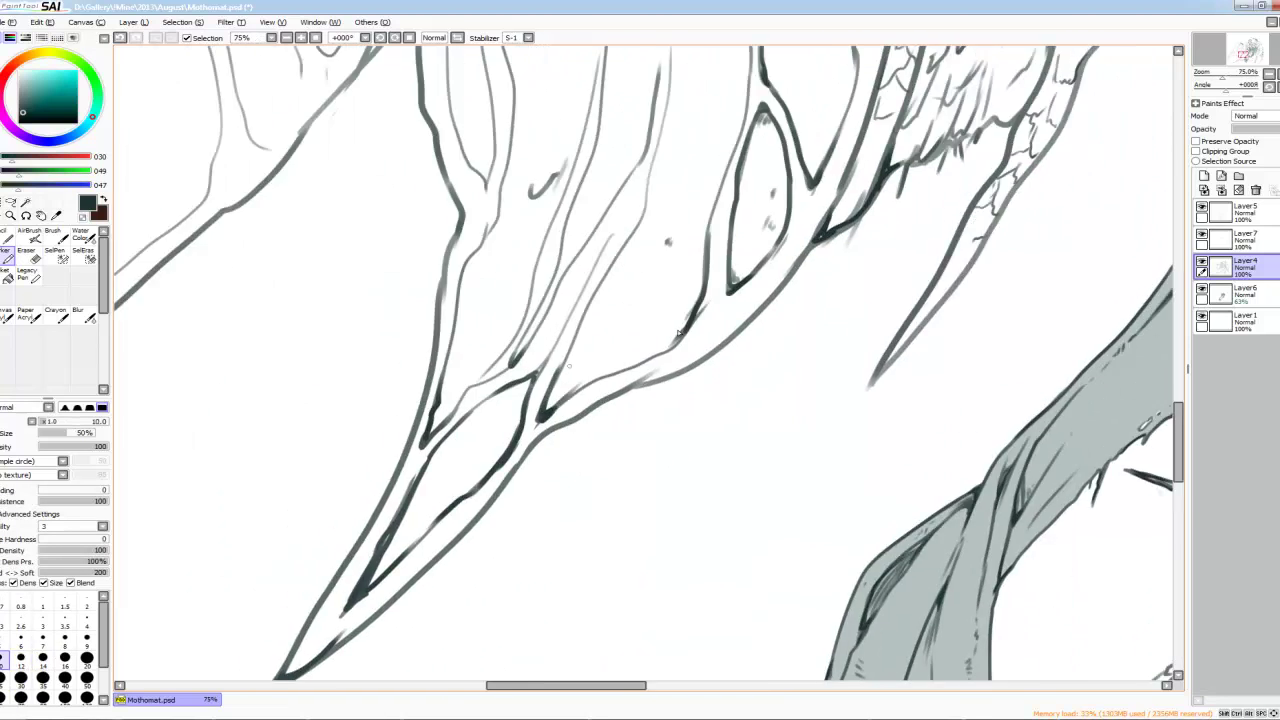
scroll(678, 333, "down", 3)
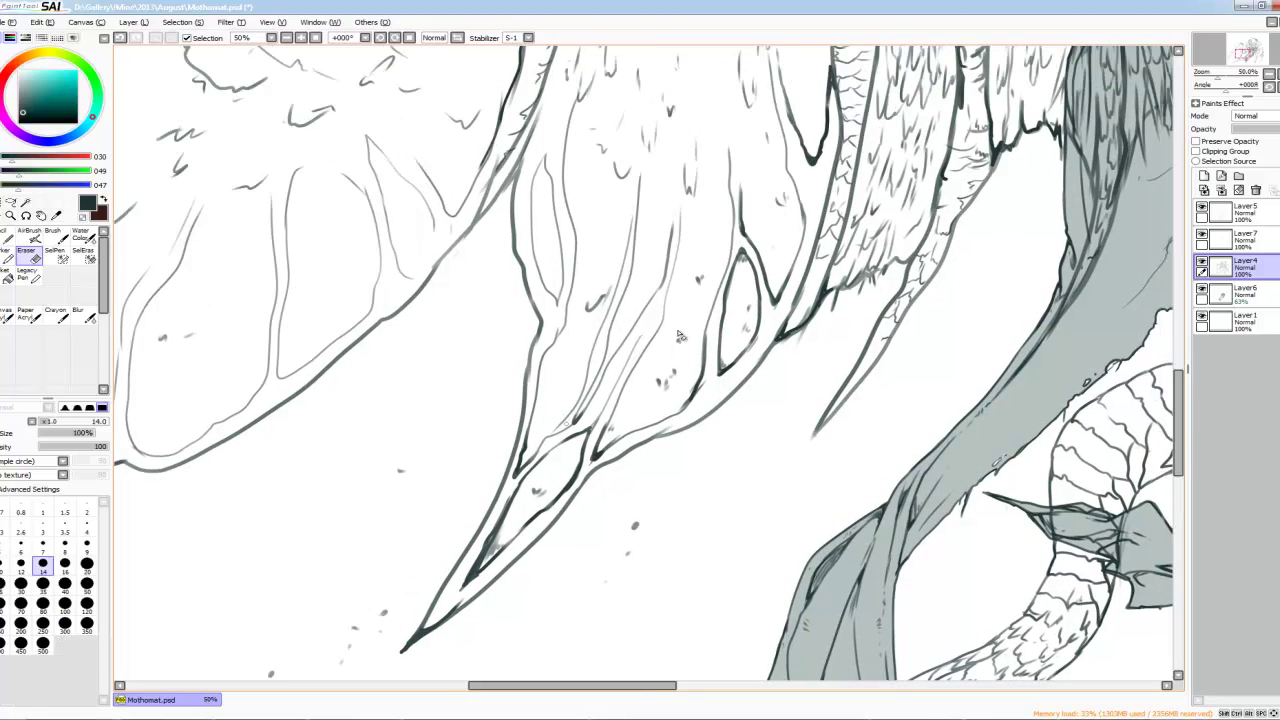
Step: Outline the narrow oval gap in the inner wing with brush size 14 and thicken the neighbouring fold contours with size 16
key("bracketleft")
left_click_drag(574, 412, 530, 458)
left_click_drag(545, 156, 558, 302)
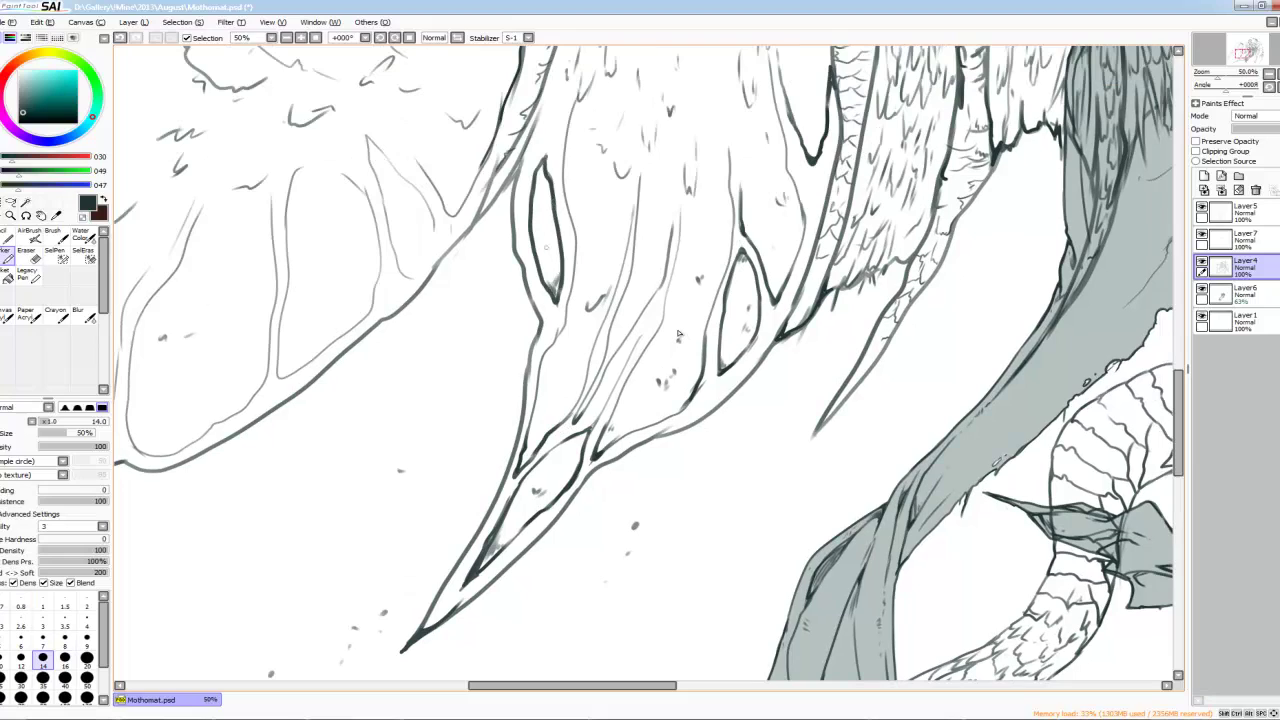
scroll(678, 333, "down", 2)
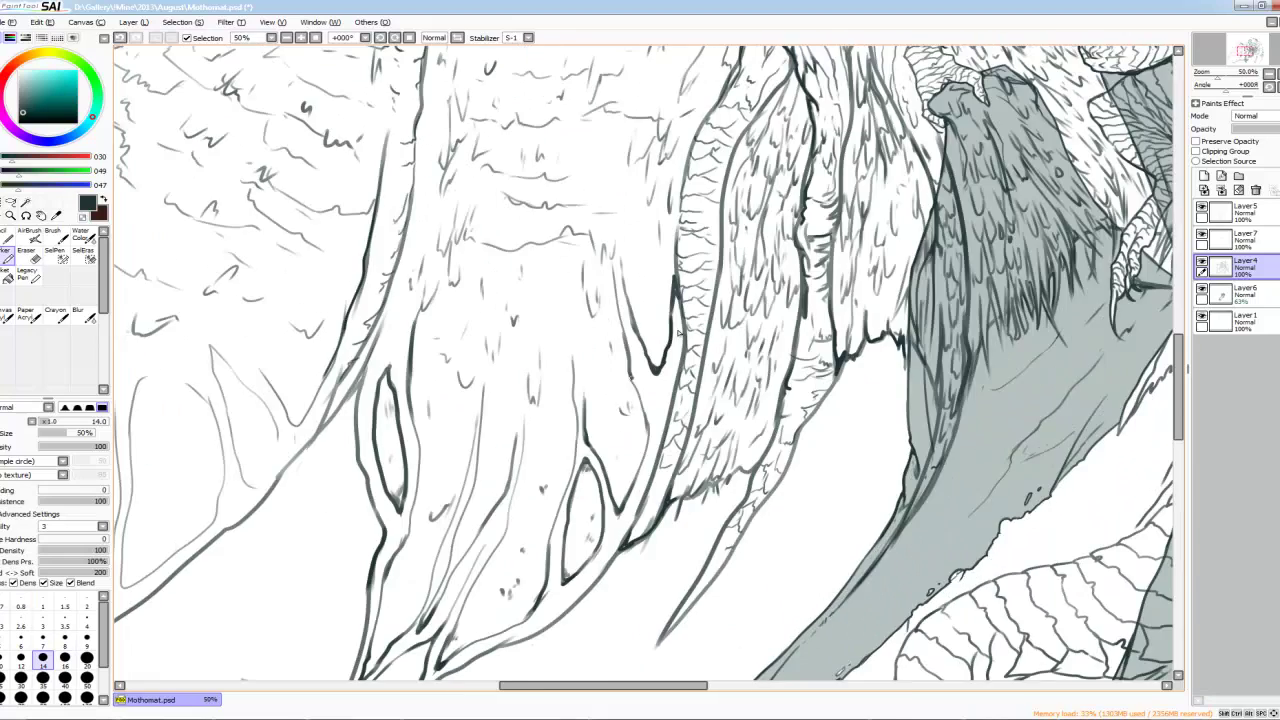
key("bracketright")
scroll(678, 333, "left", 1)
scroll(678, 333, "up", 3)
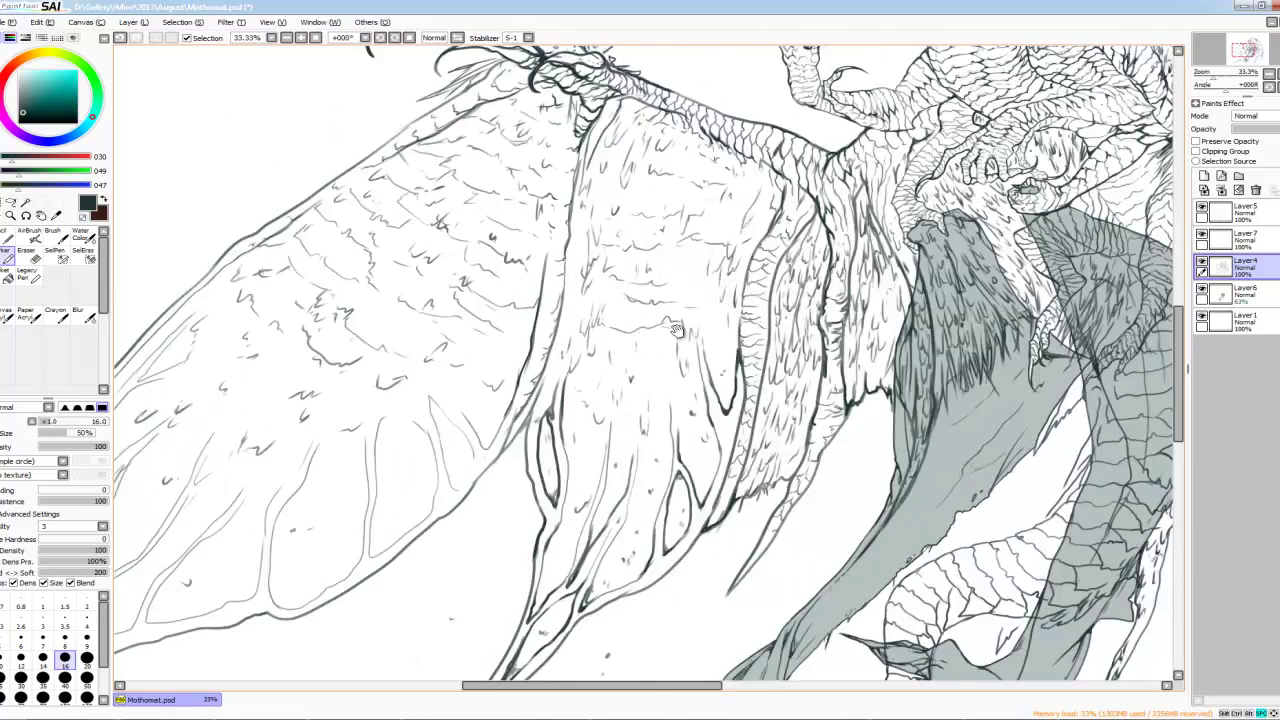
Step: Outline the leaf-shaped membrane gap beside the fold between the two wing sections with brush size 10
key("bracketleft")
left_click_drag(625, 426, 595, 490)
scroll(678, 333, "down", 5)
scroll(678, 333, "up", 4)
key("bracketleft")
key("bracketleft")
left_click_drag(552, 324, 600, 428)
left_click_drag(586, 312, 676, 380)
left_click_drag(552, 224, 605, 282)
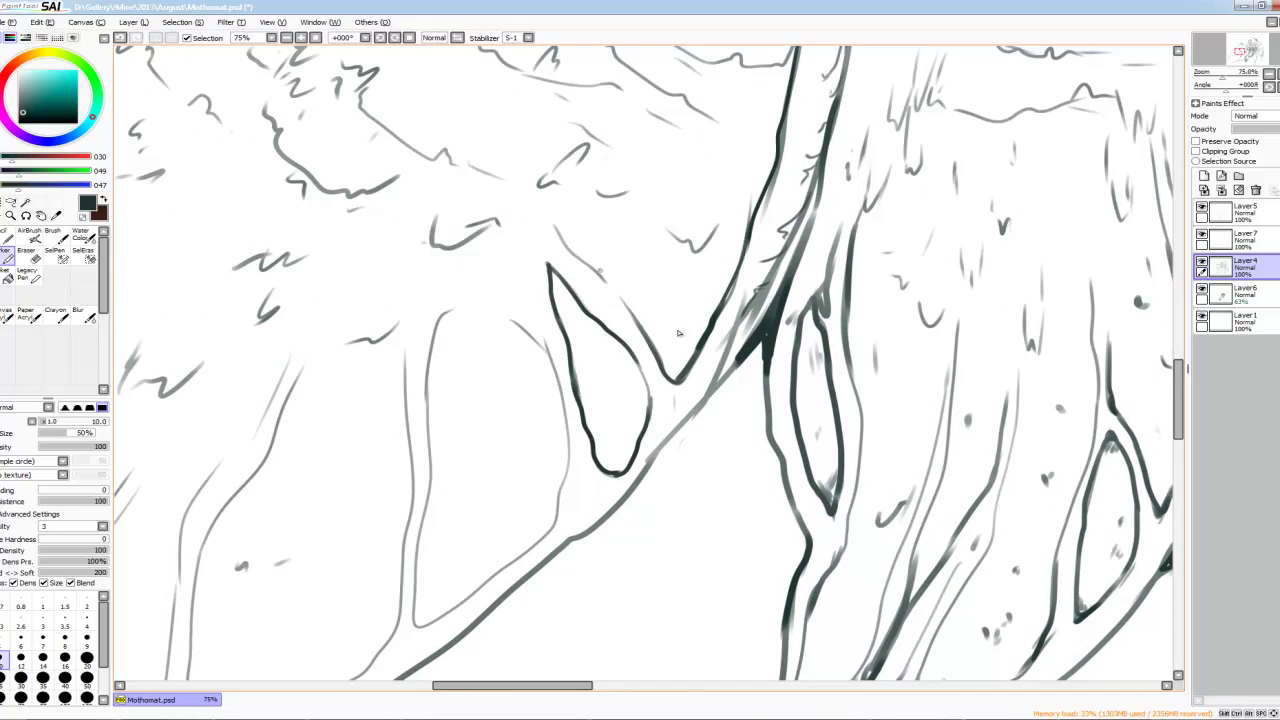
Step: Thicken the outer wing's lower edge with a bumpy contour and darken the membrane panel corner above it at brush size 10
scroll(678, 333, "down", 3)
scroll(678, 333, "up", 4)
scroll(678, 333, "up", 2)
scroll(678, 333, "down", 2)
mouse_move(700, 345)
left_mouse_down()
mouse_move(830, 275)
mouse_move(850, 234)
left_mouse_up()
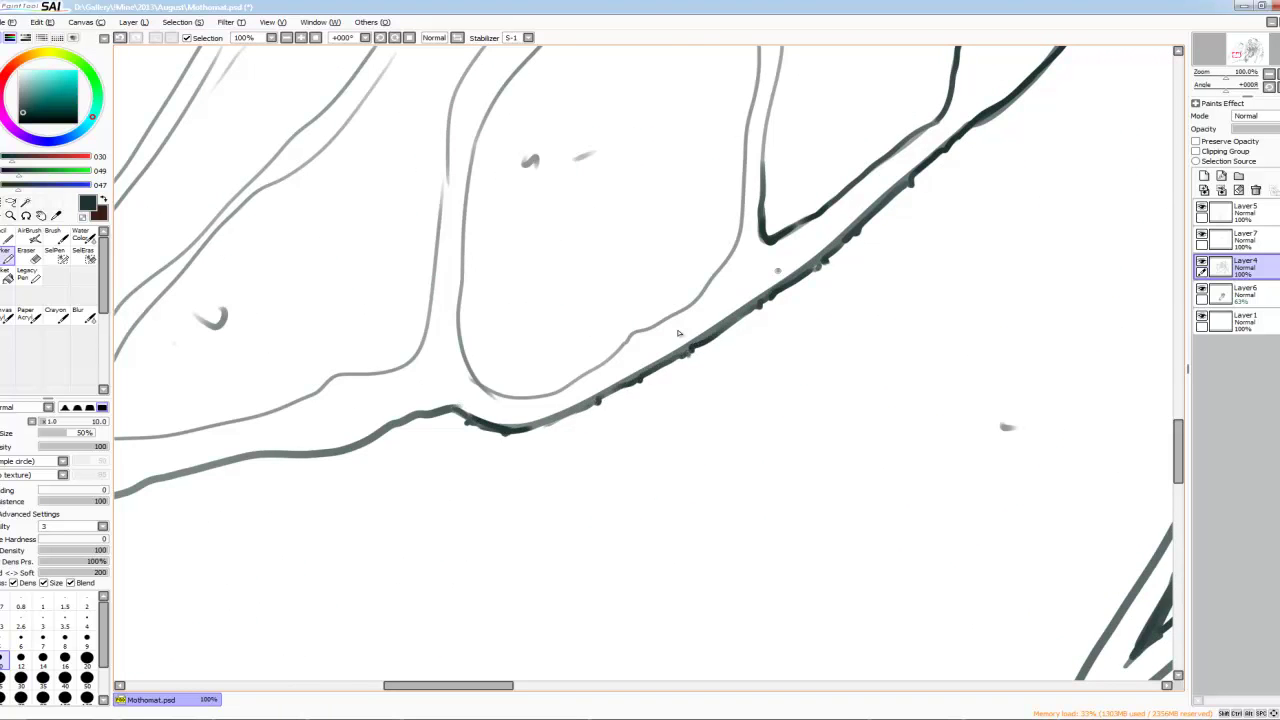
Step: Darken the veins and rounded base of the next membrane panel along the outer wing's lower edge
scroll(678, 333, "down", 3)
scroll(678, 333, "up", 2)
left_click_drag(766, 320, 732, 384)
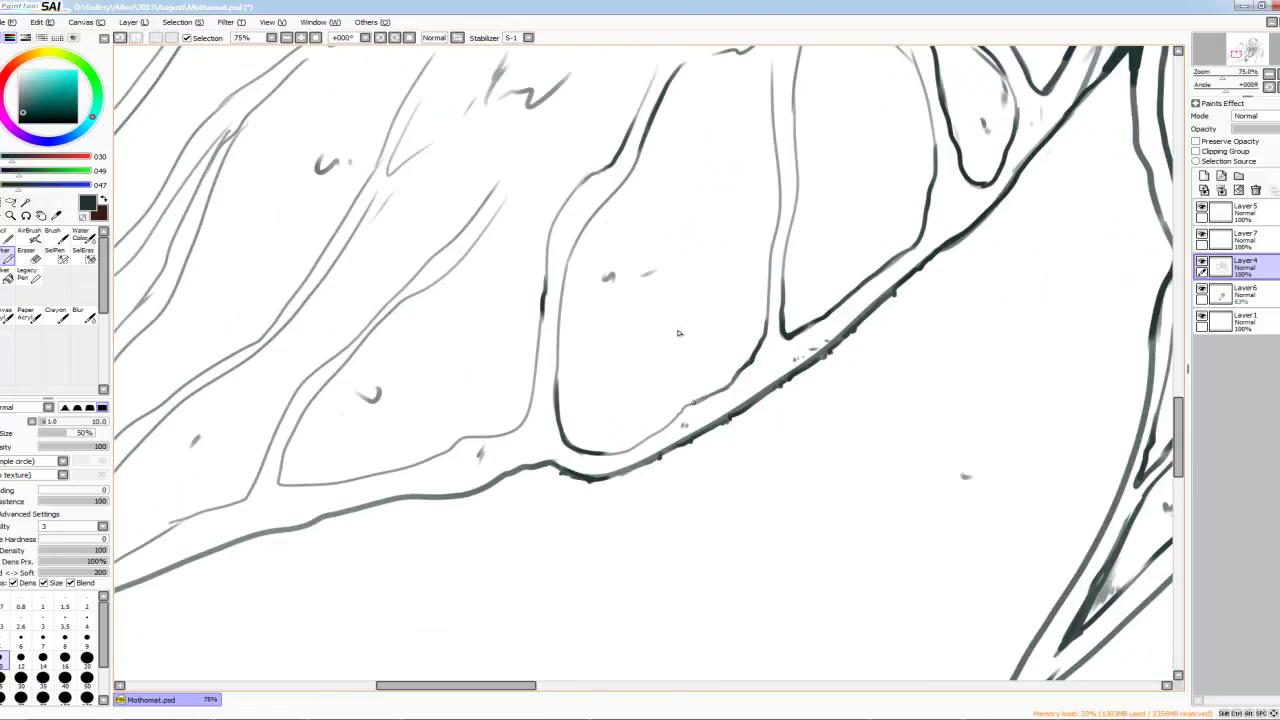
scroll(678, 333, "down", 3)
key("bracketright")
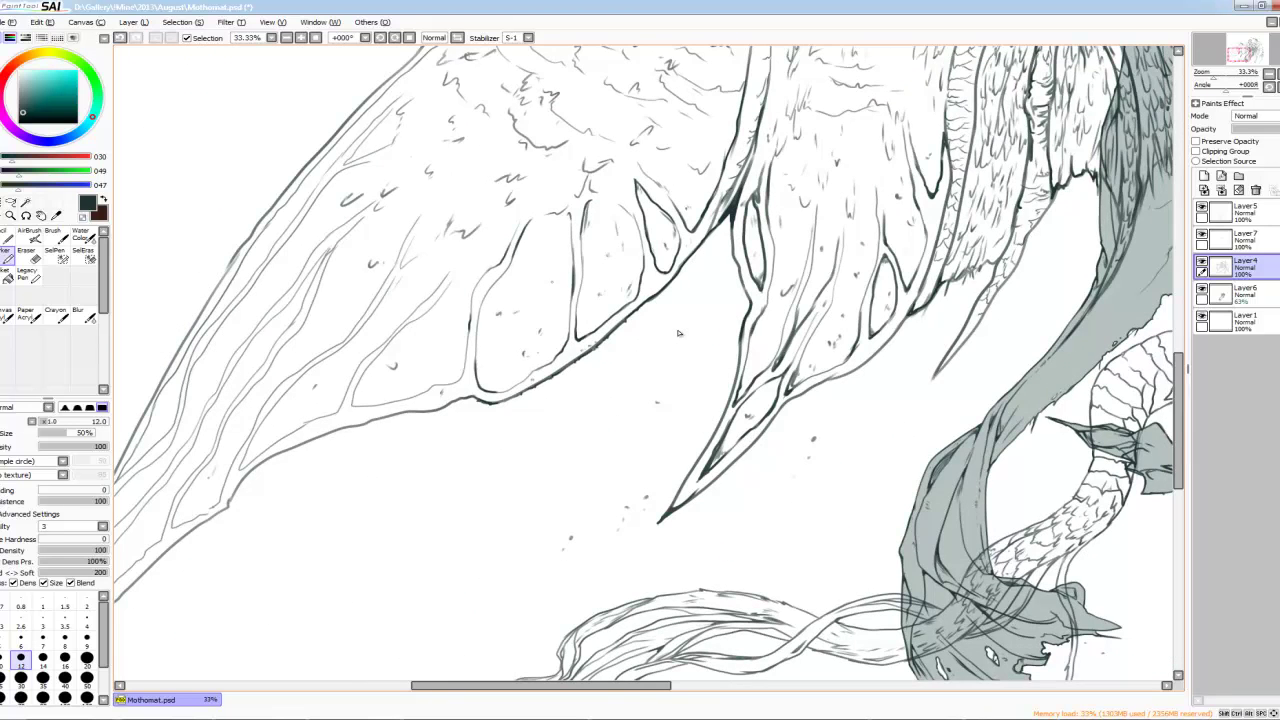
Step: Darken the outline of the triangular membrane panel nearer the outer wing's tip
scroll(678, 333, "up", 4)
key("bracketleft")
key("bracketleft")
key("bracketleft")
mouse_move(700, 172)
left_mouse_down()
mouse_move(604, 248)
mouse_move(504, 382)
mouse_move(492, 442)
left_mouse_up()
scroll(678, 333, "down", 1)
scroll(678, 333, "down", 1)
key("bracketright")
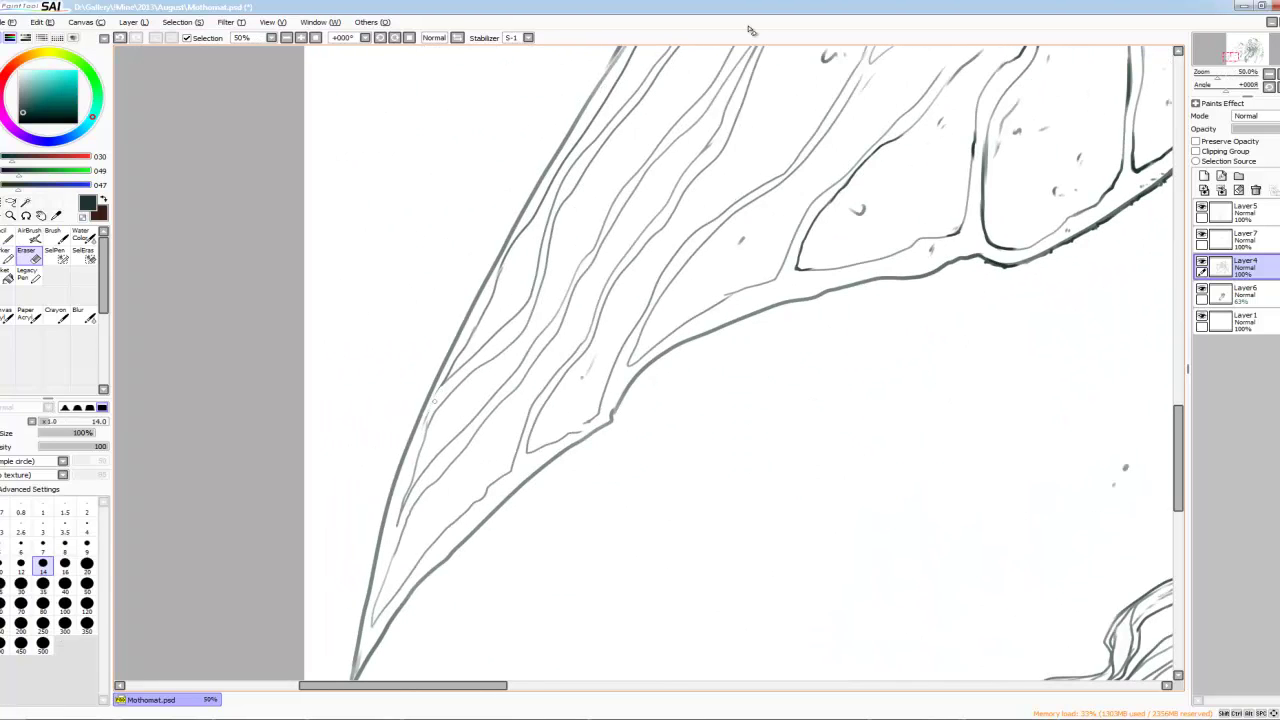
Step: Darken the outer wing's pointed tip and the vein lines inside it using RGB 46, 64, 62 and brush size 10
key("bracketright")
scroll(740, 360, "down", 1)
scroll(740, 360, "down", 1)
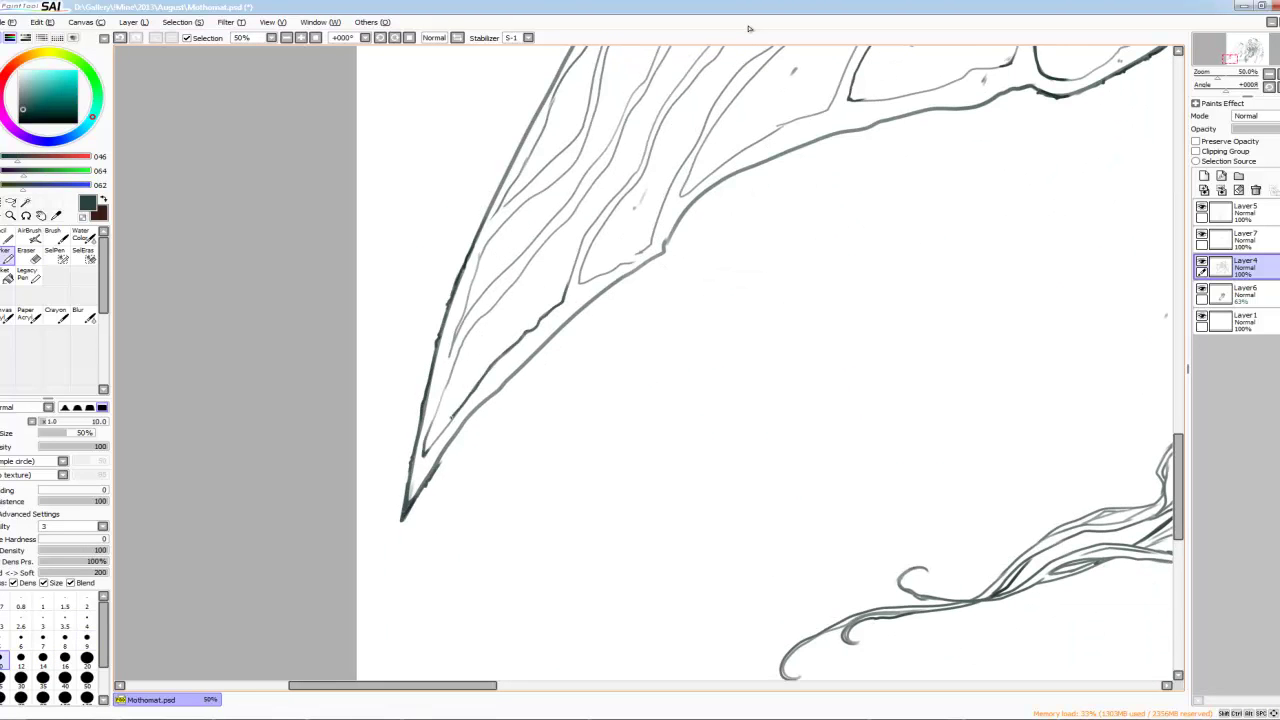
scroll(740, 360, "up", 2)
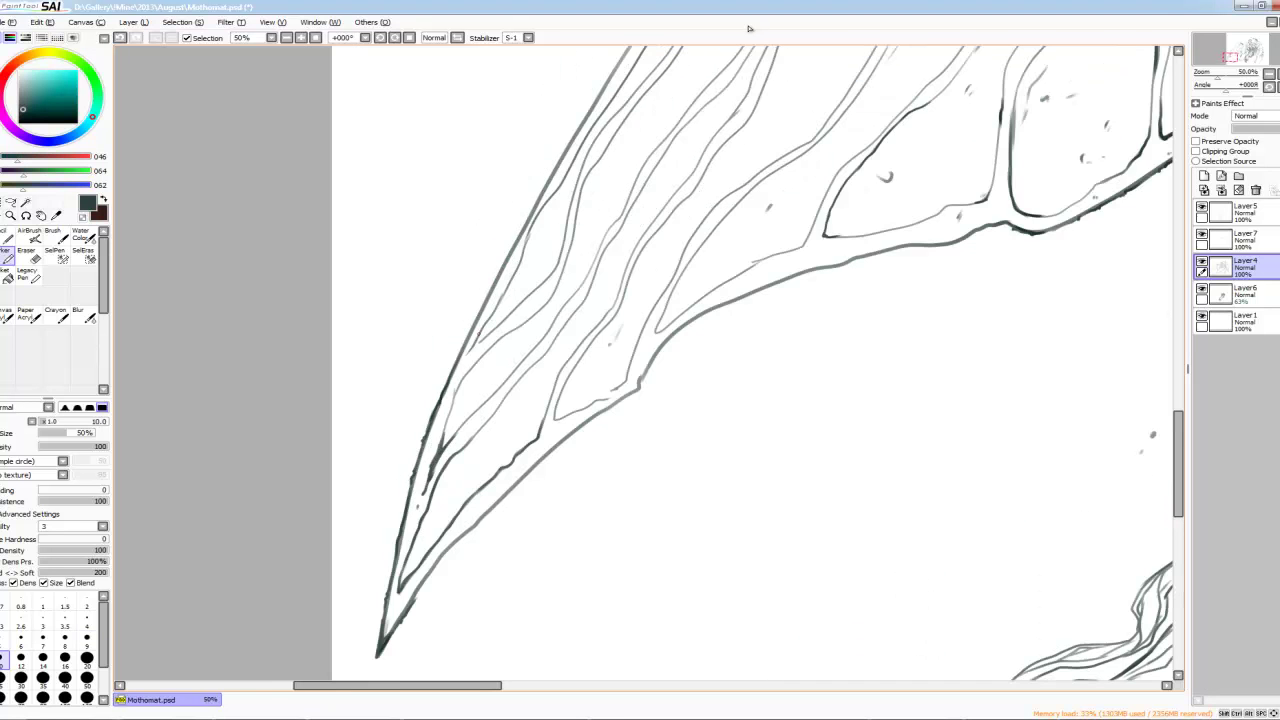
key("minus")
key("plus")
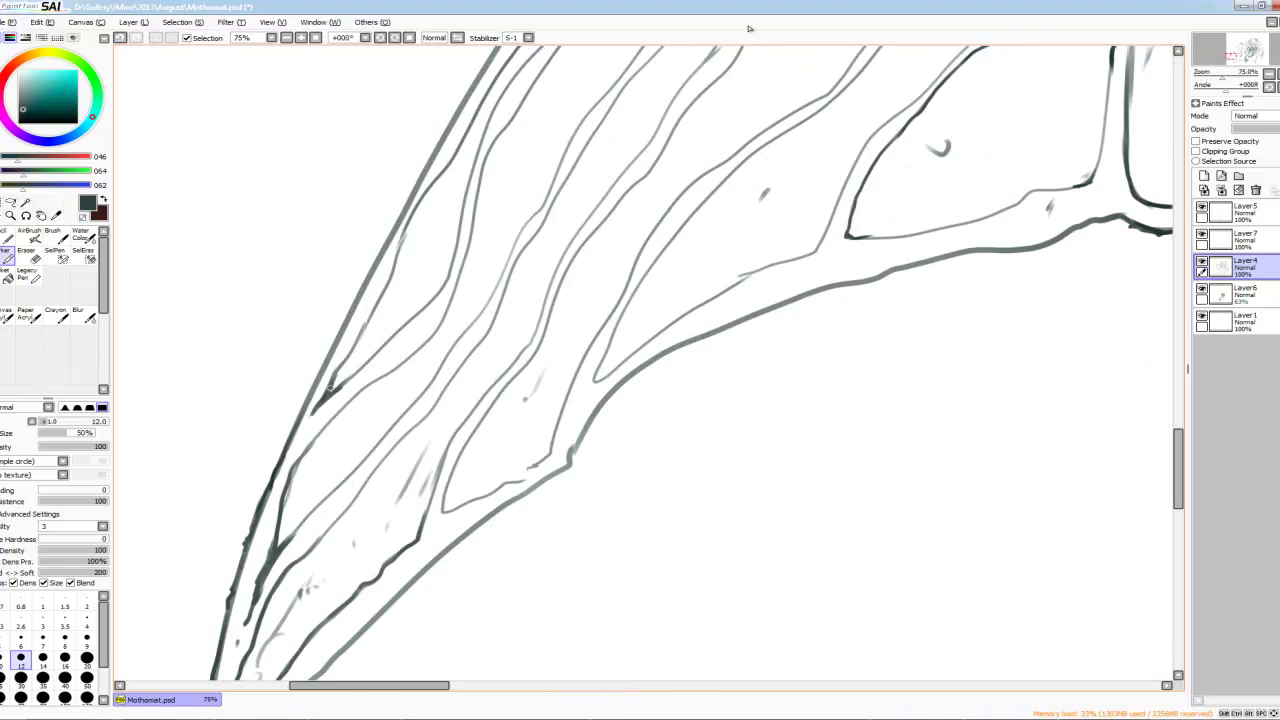
Step: Thicken the outer wing's leading edge with small bumps and darken the veins near its tip with brush size 9
key("bracketleft")
key("bracketleft")
key("minus")
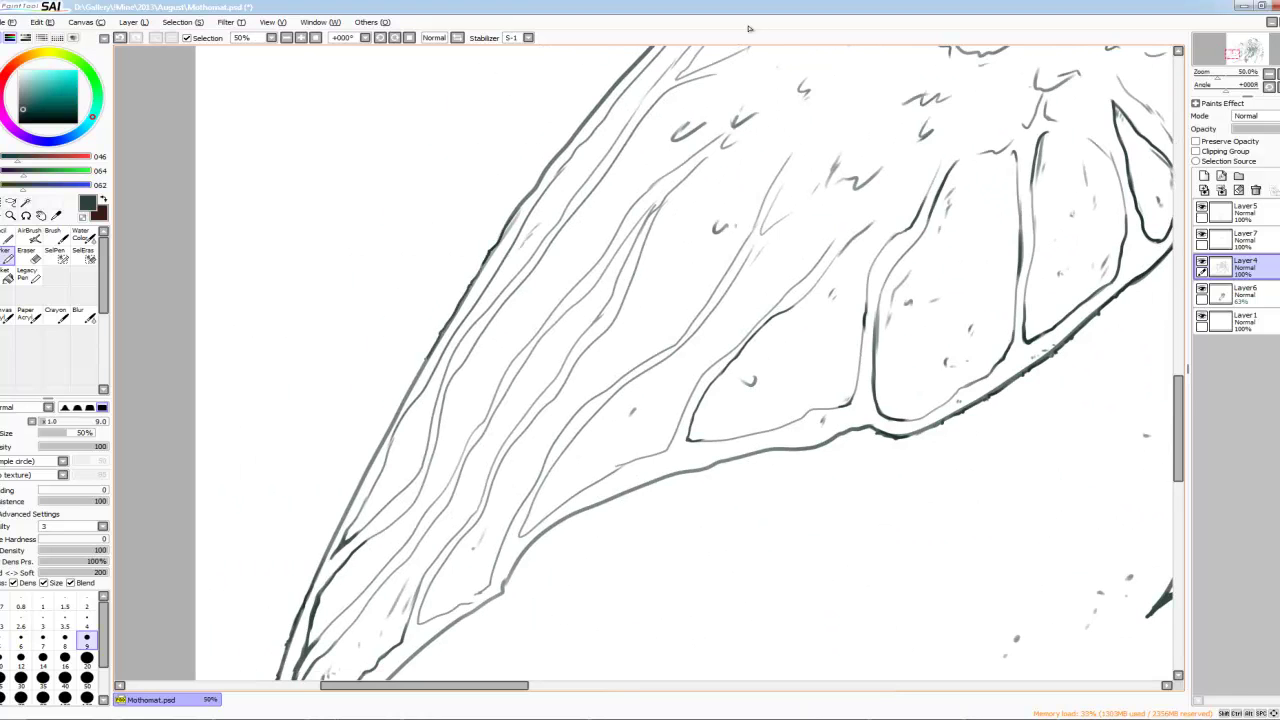
key("plus")
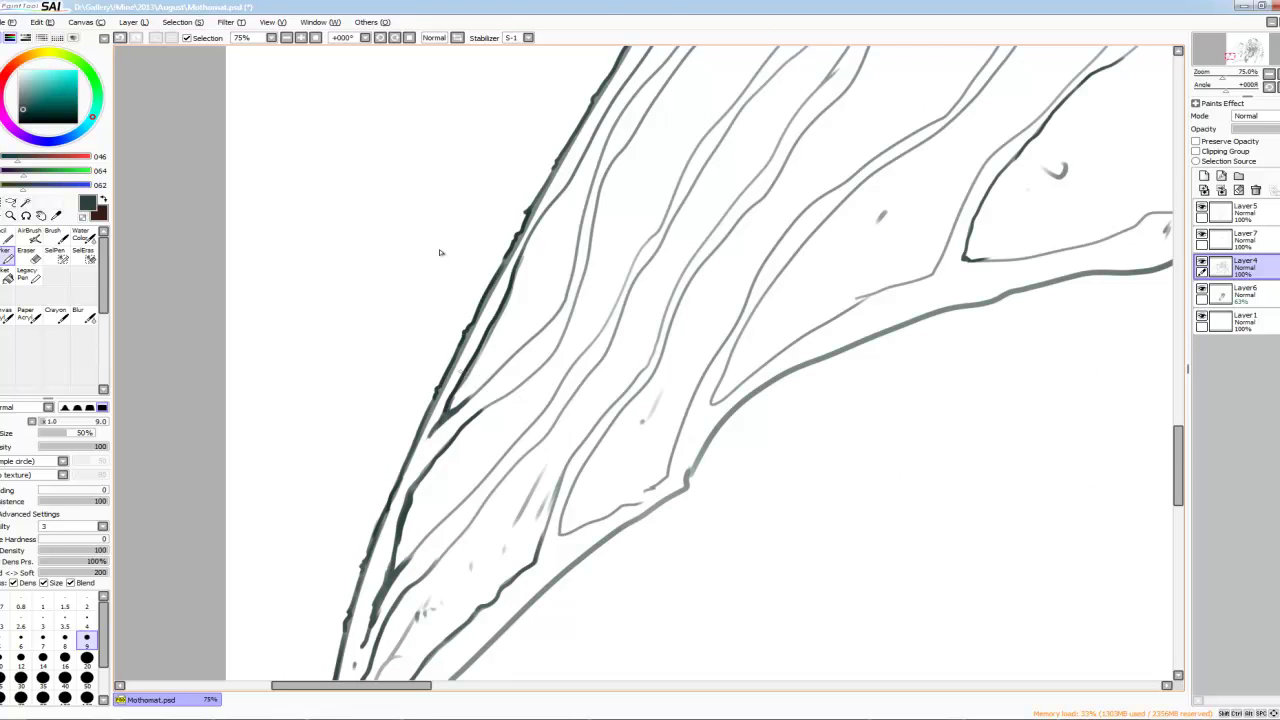
key("minus")
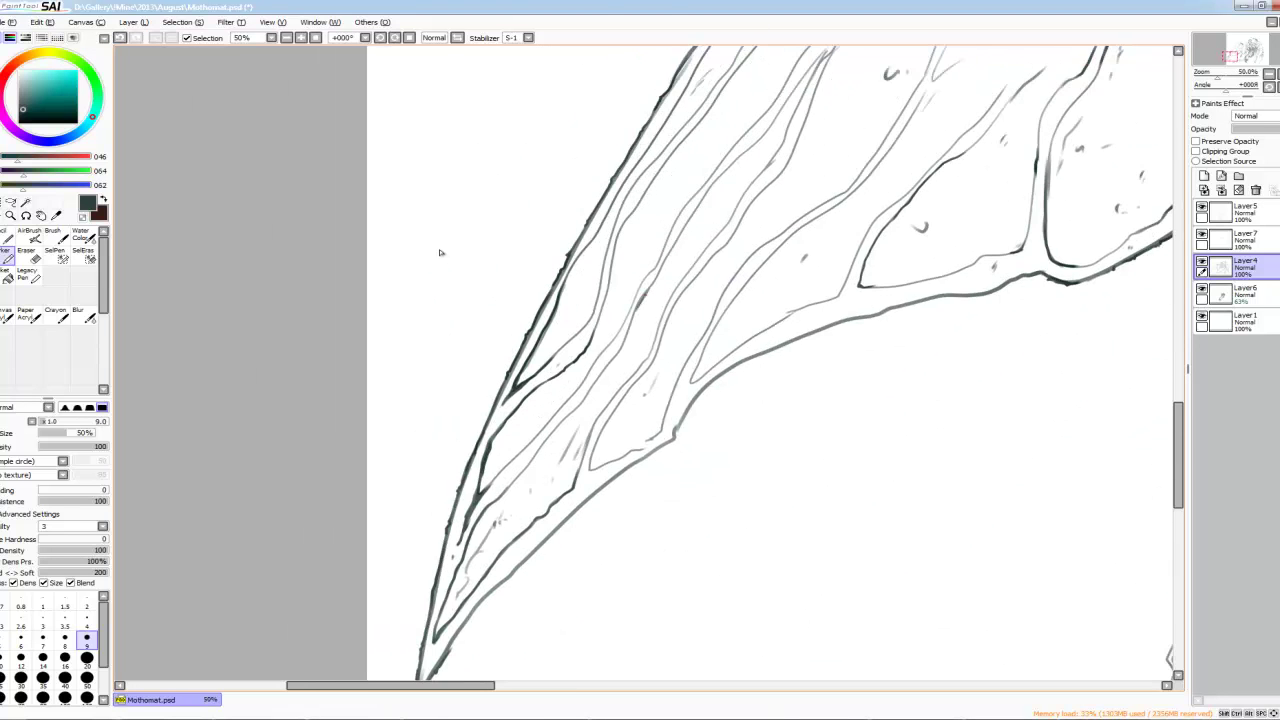
key("plus")
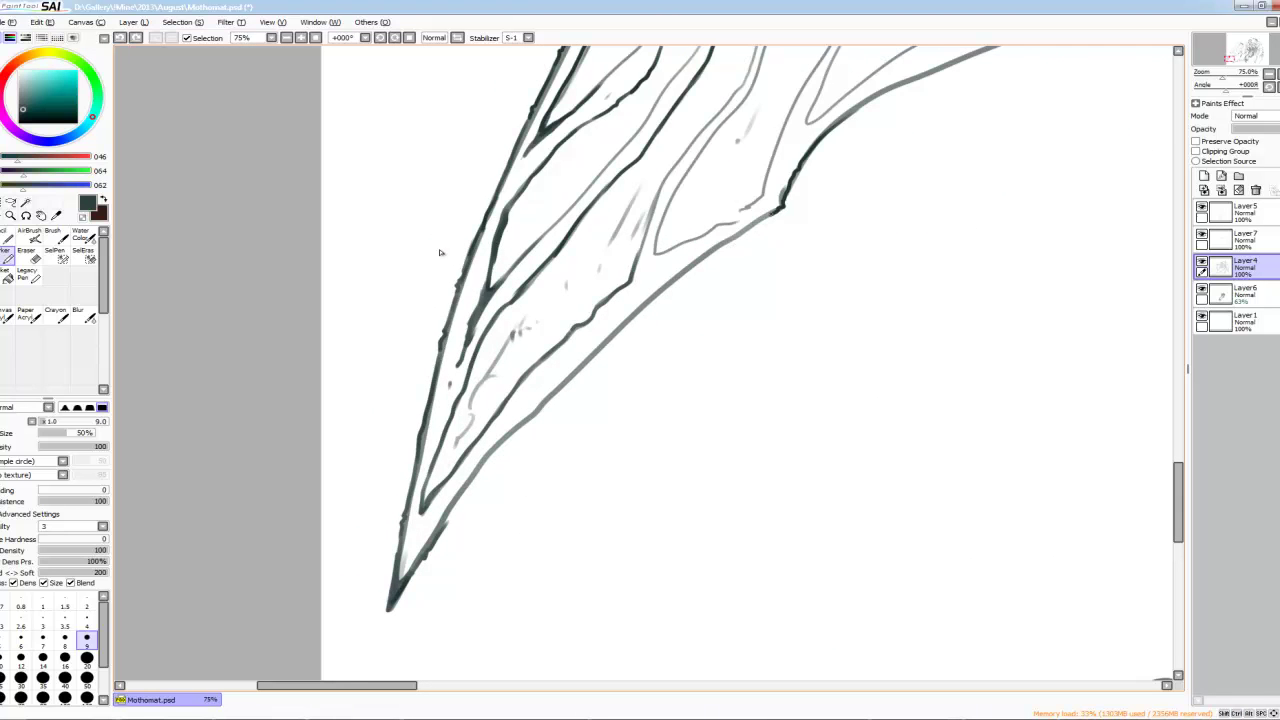
Step: Darken the long vein lines and pointed gaps further up the outer wing with brush size 9
key("plus")
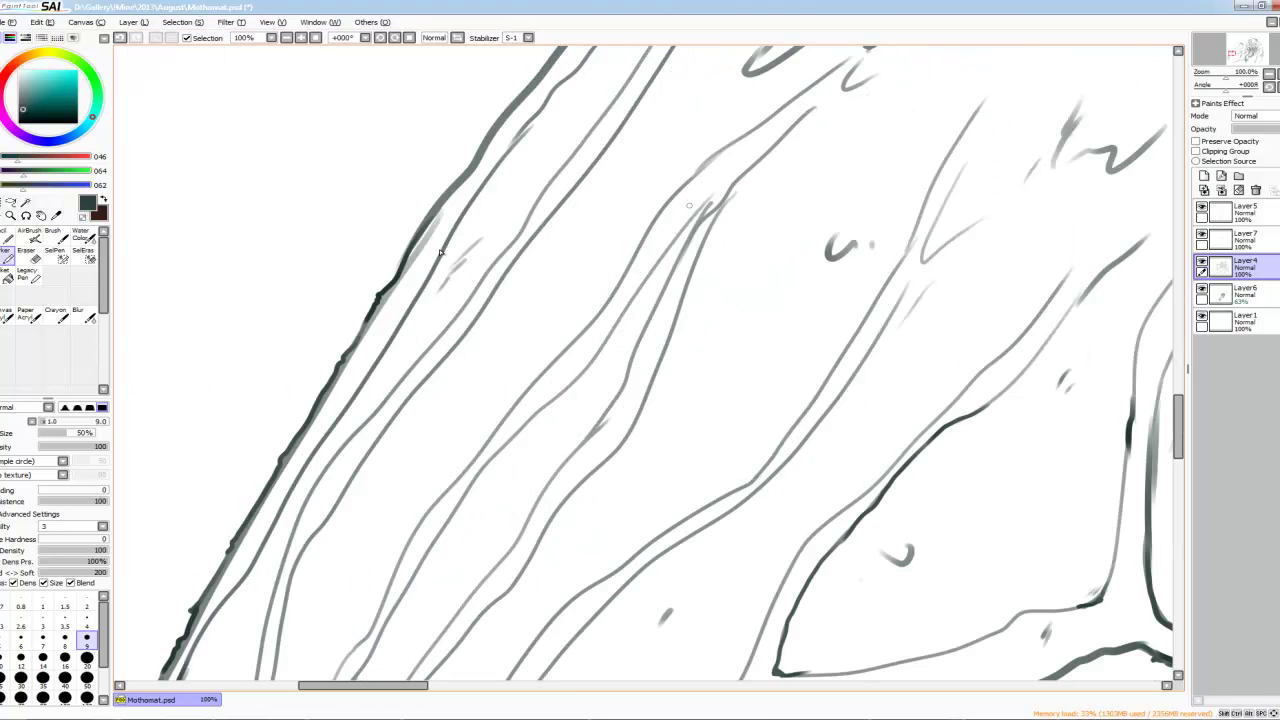
key("minus")
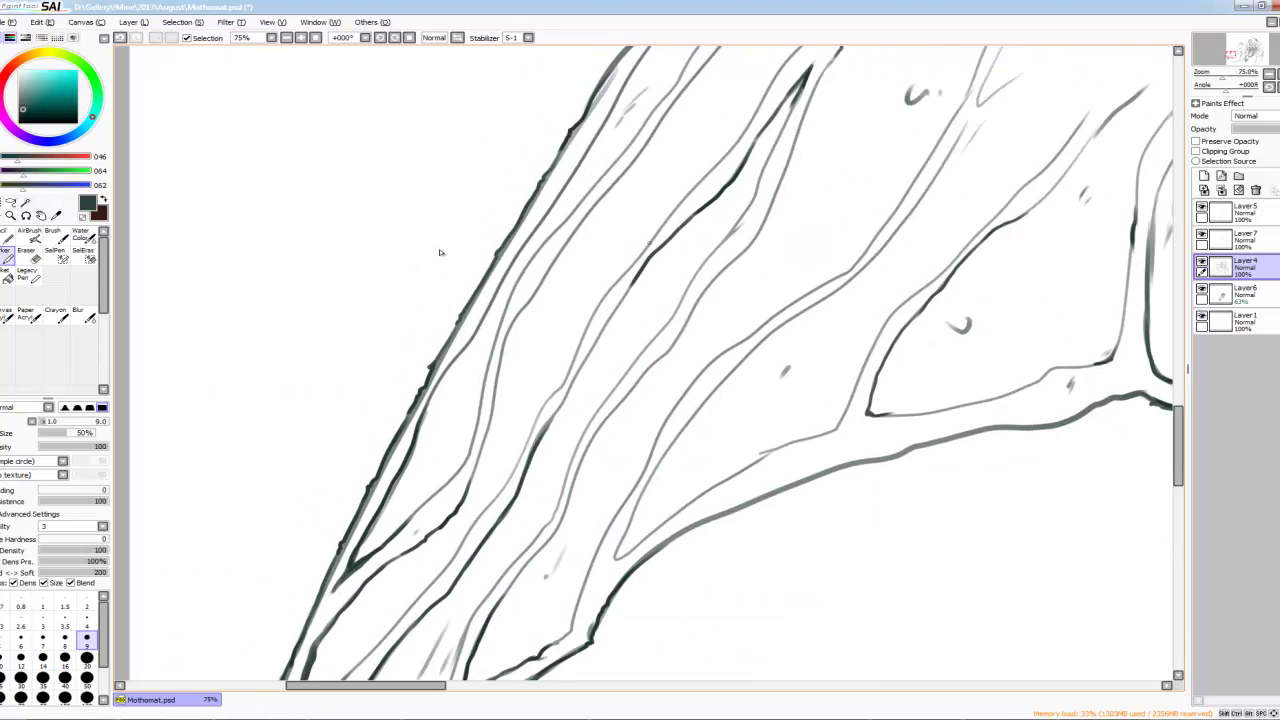
key("minus")
key("minus")
key("plus")
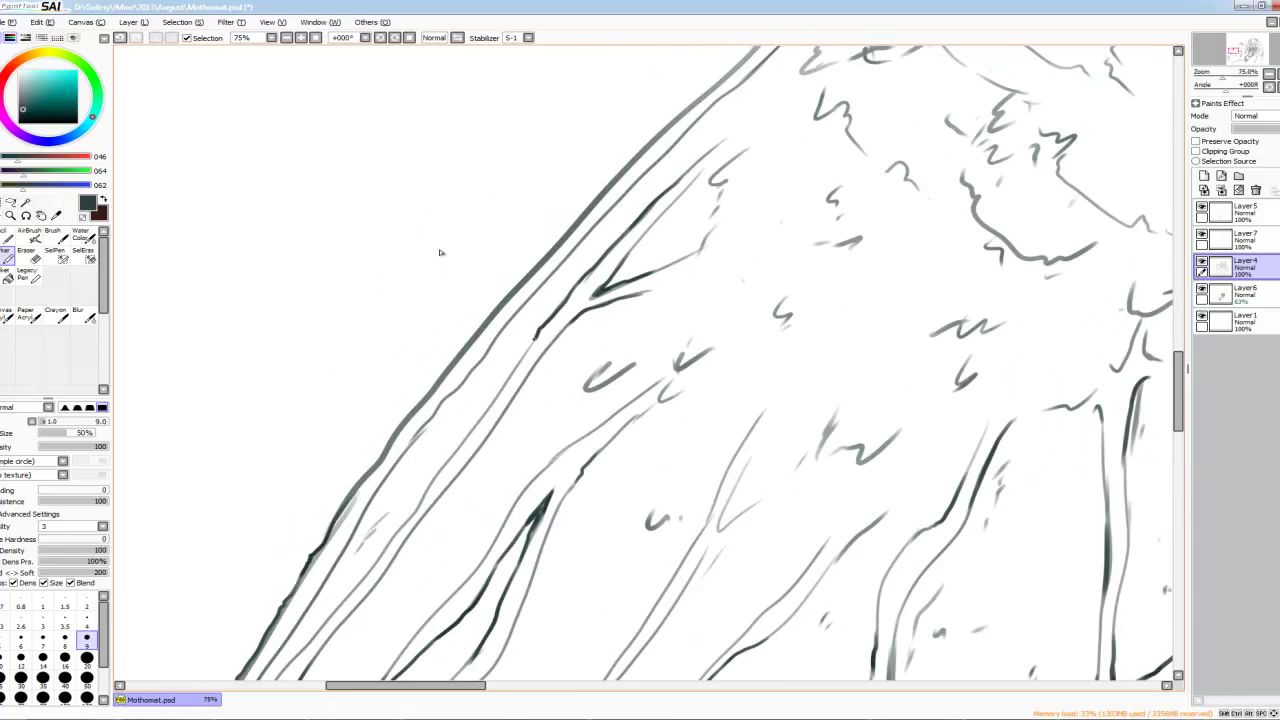
Step: Darken the outer wing's branching vein, the pointed gap beside it and the neighbouring membrane outlines with brush sizes 9 and 12
scroll(439, 252, "down", 3)
scroll(439, 252, "right", 3)
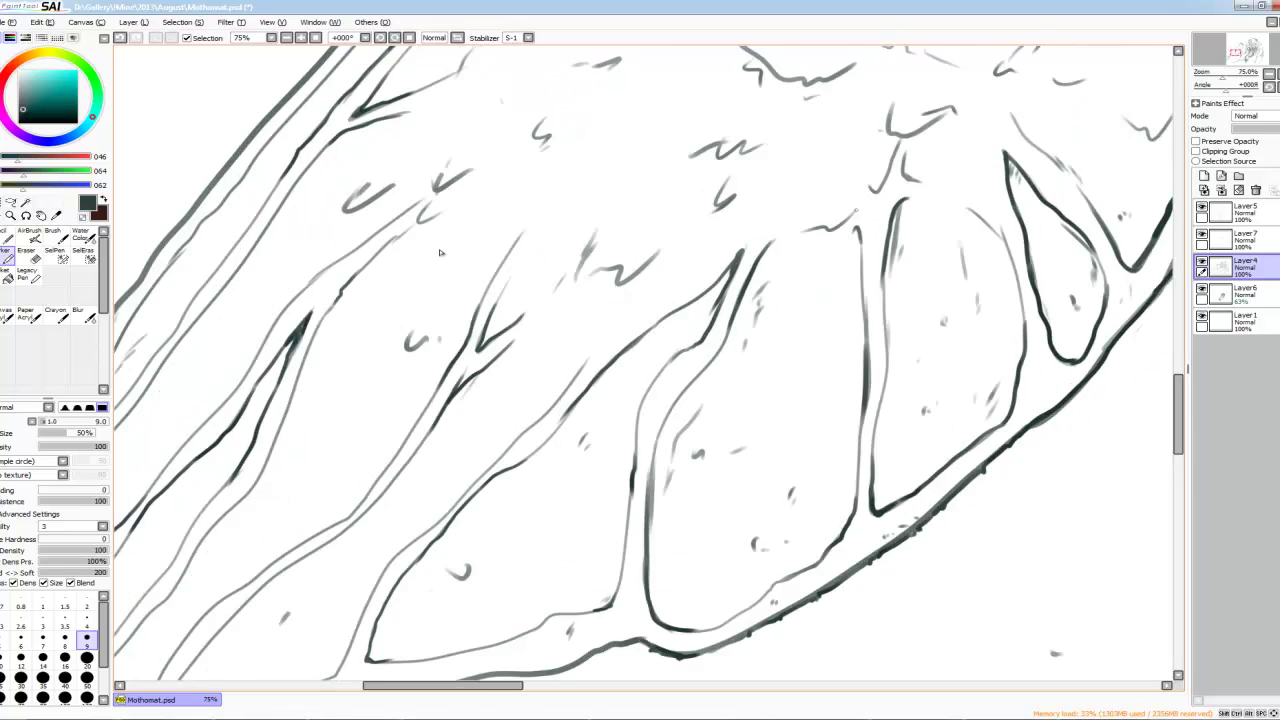
key("minus")
key("bracketright")
key("bracketright")
key("Delete")
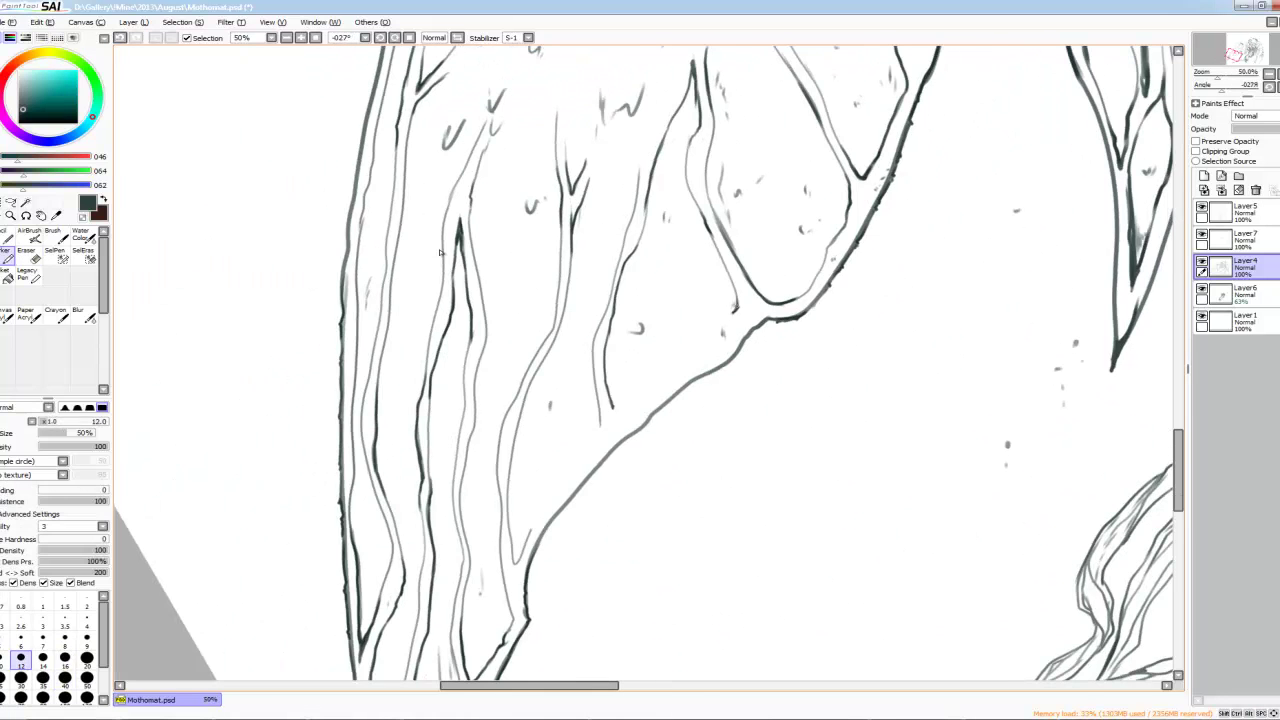
Step: Darken the lower edges and corners of the outer wing's membrane panels with brush size 10
key("Insert")
key("Insert")
key("Insert")
key("bracketleft")
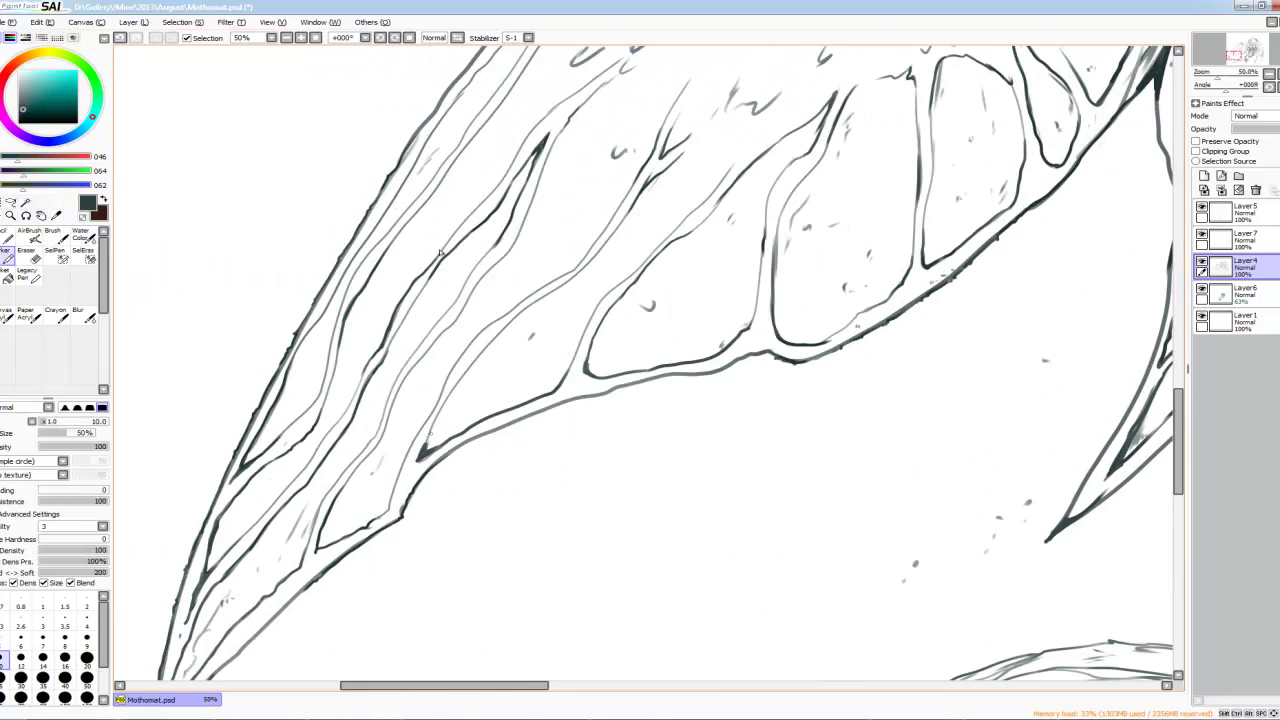
key("minus")
scroll(439, 252, "up", 2)
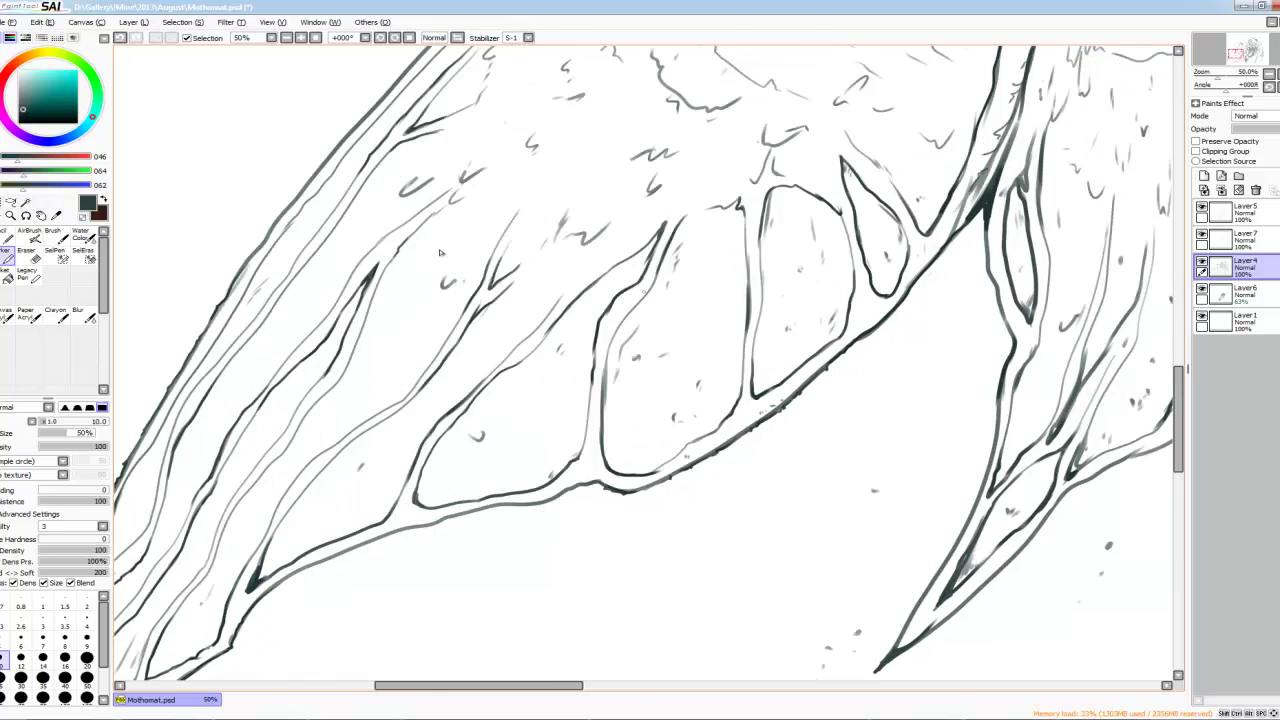
Step: Thicken the outer wing's panel outlines and strengthen the flecks on its membrane with brush sizes 16 and 20
key("minus")
key("bracketright")
key("bracketright")
key("plus")
scroll(439, 252, "down", 2)
key("bracketright")
scroll(440, 252, "left", 2)
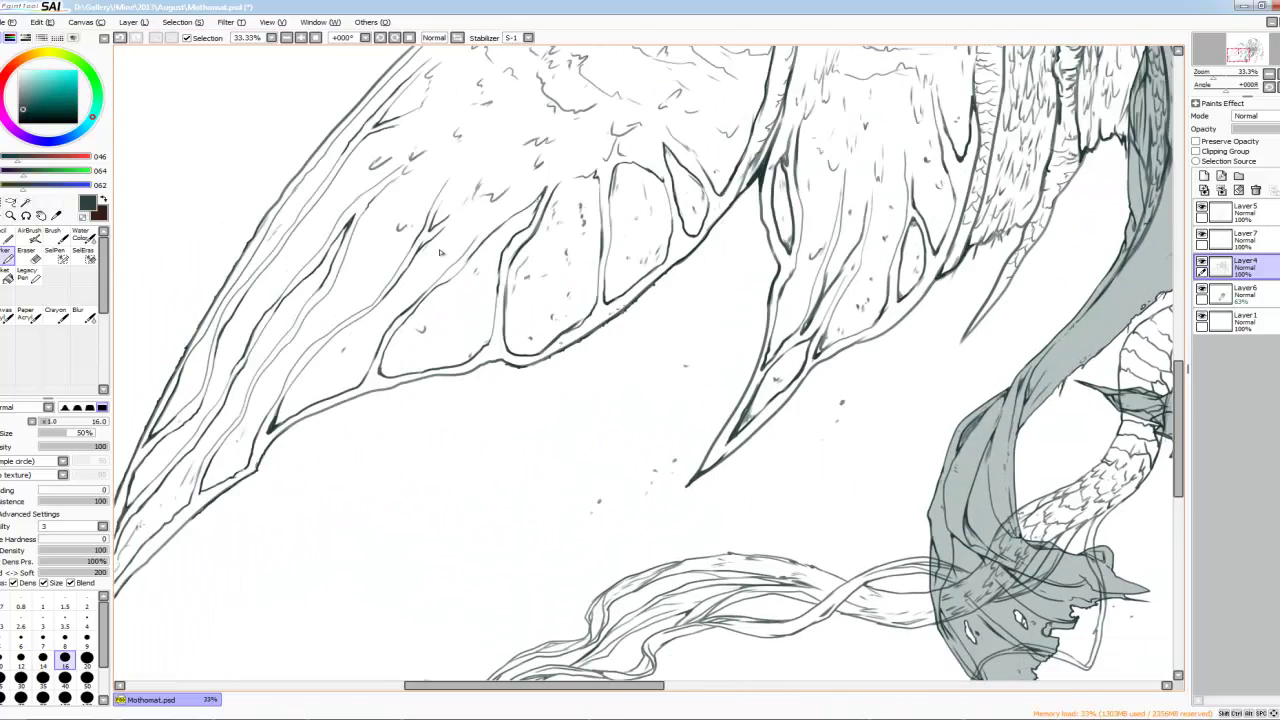
key("bracketright")
key("minus")
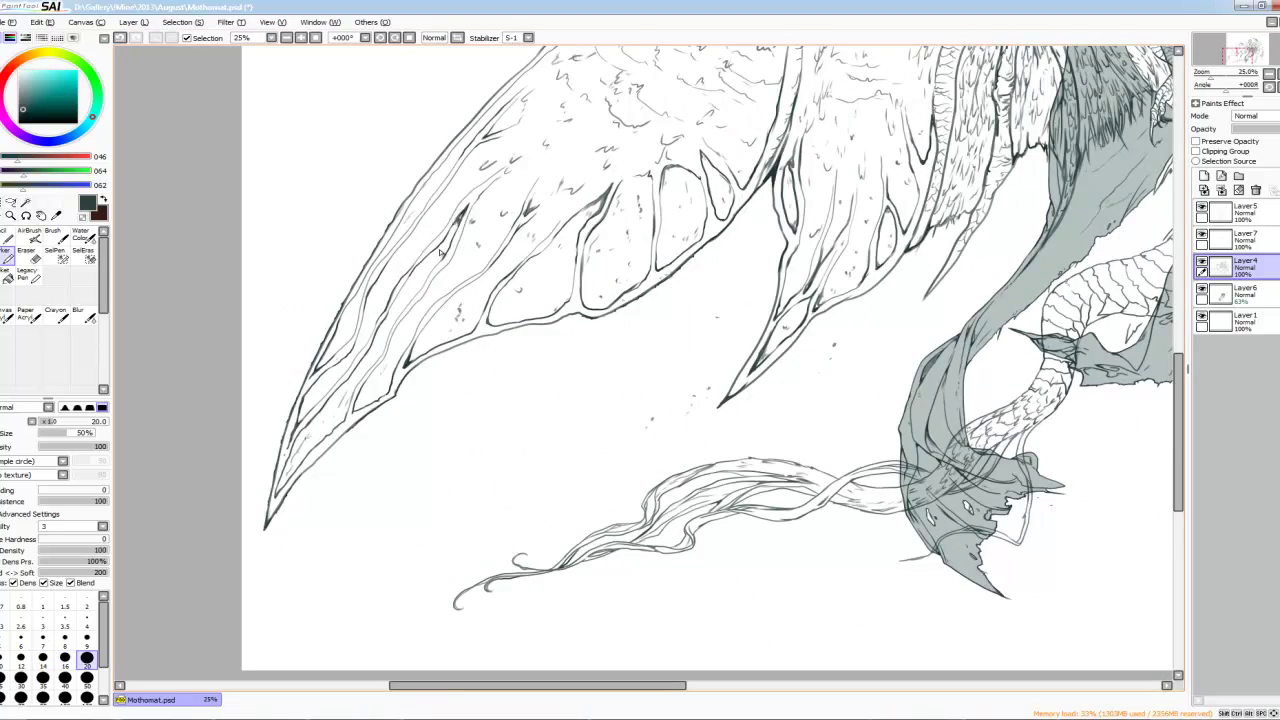
Step: Darken the pointed vein gaps near the outer wing's leading edge and the upper membrane's scale marks with brush size 16
scroll(439, 252, "up", 5)
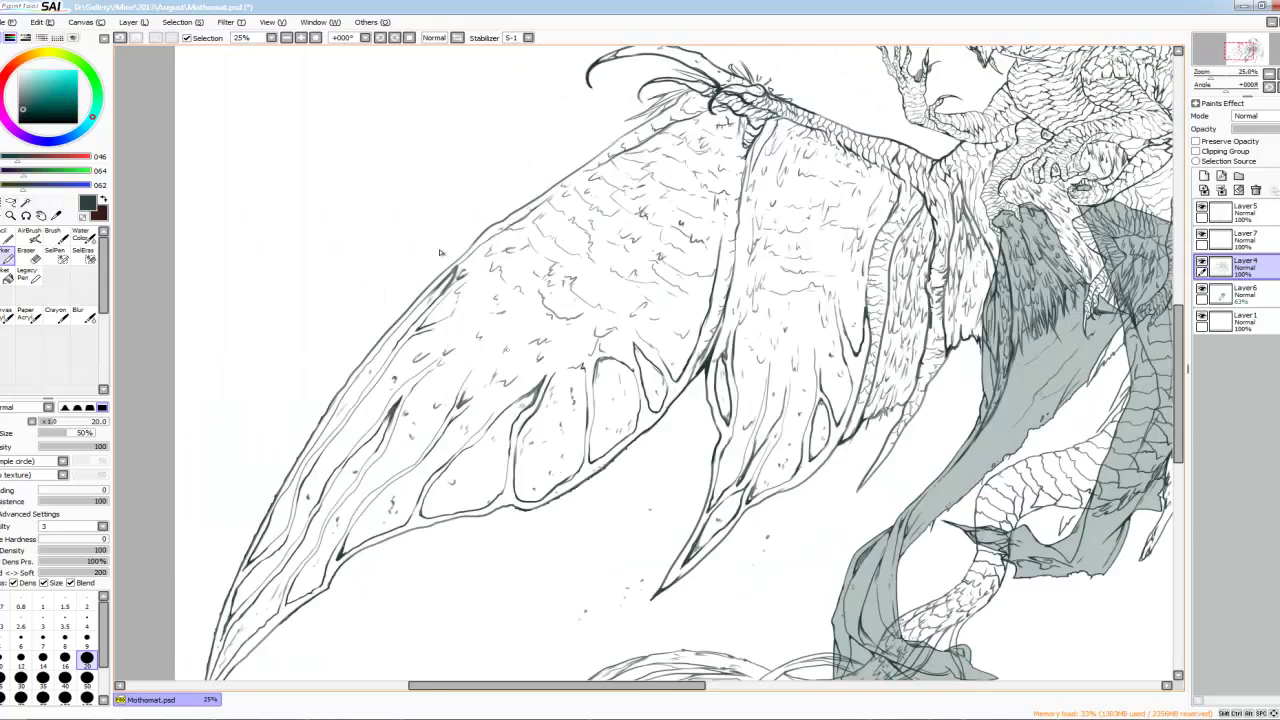
key("plus")
key("bracketleft")
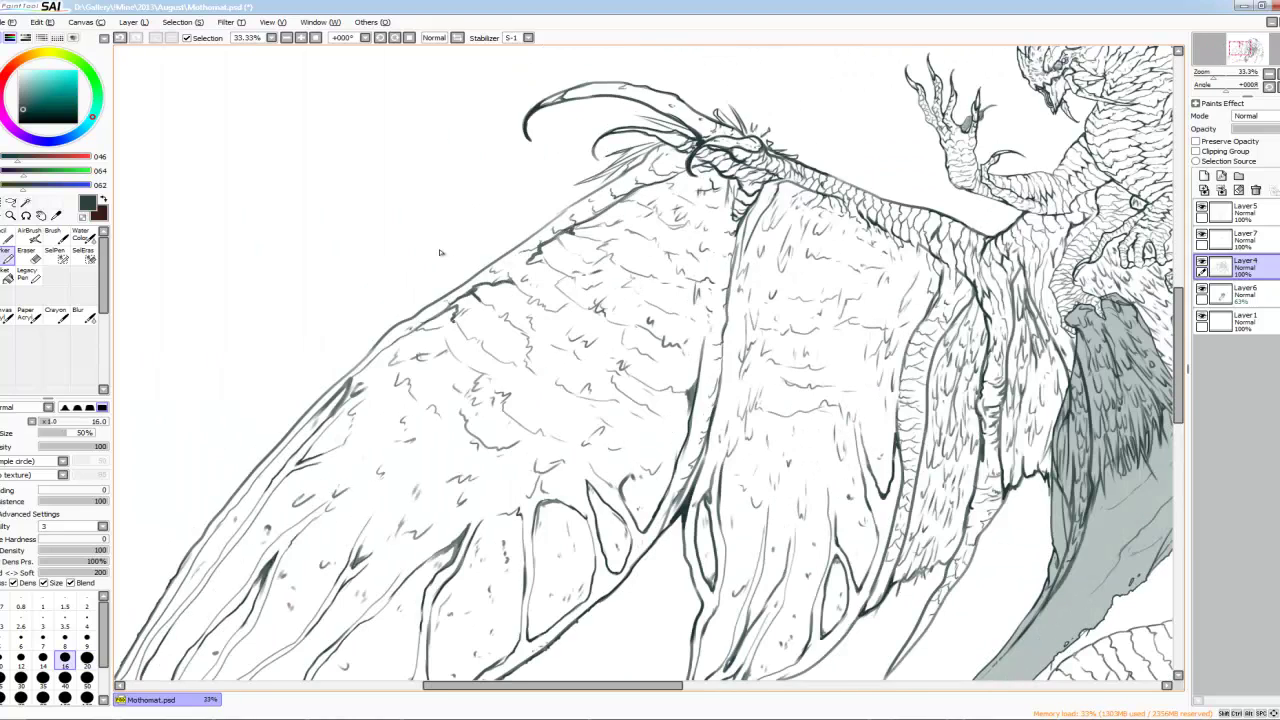
scroll(439, 252, "left", 2)
key("minus")
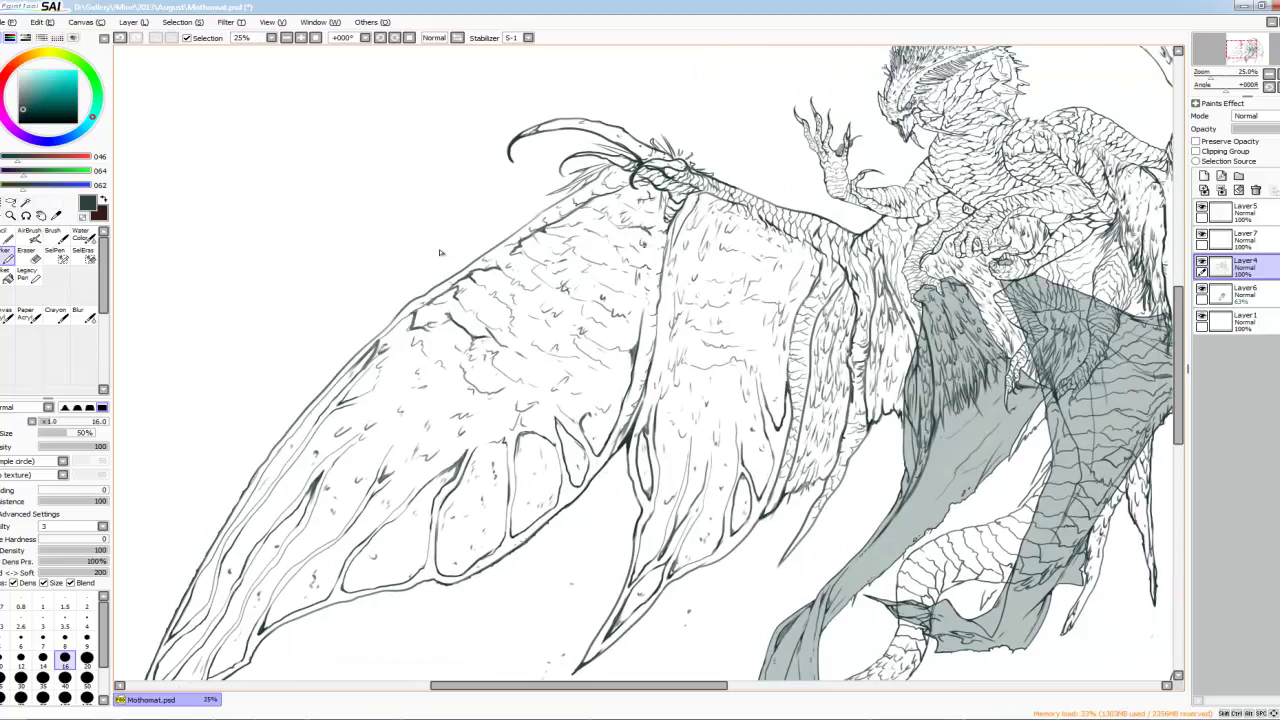
key("minus")
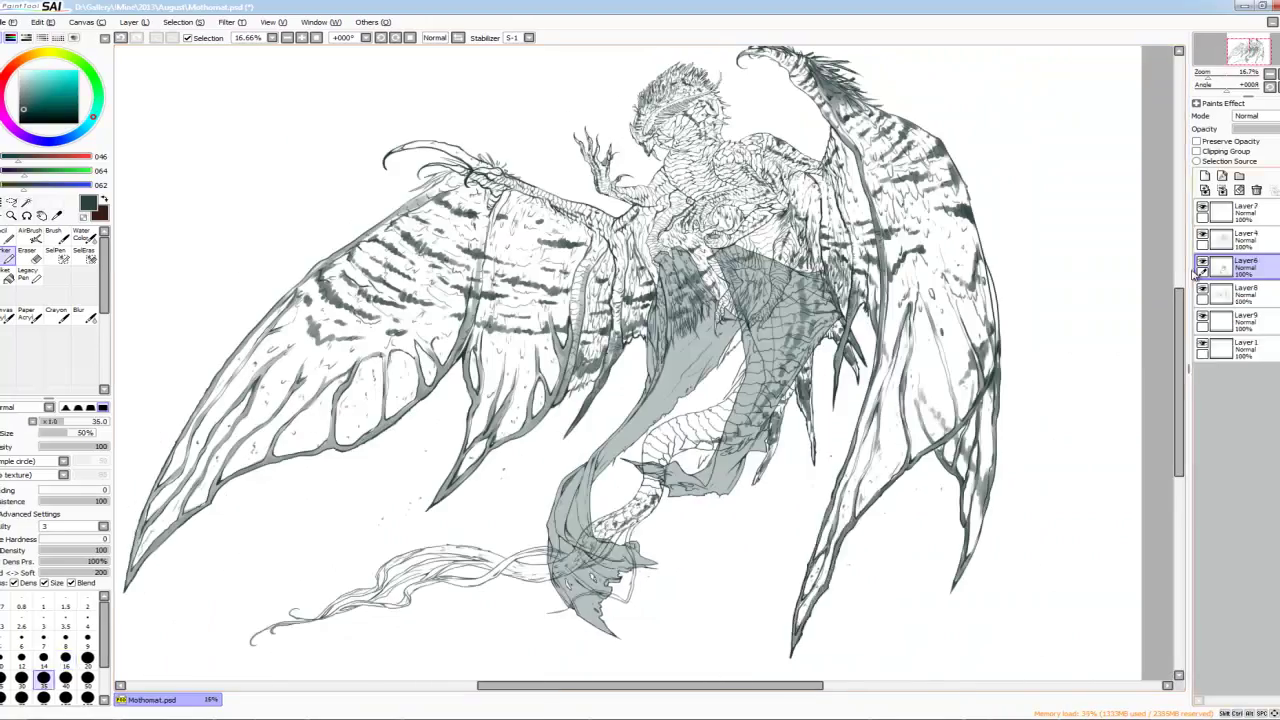
Step: Shift the hue of the translucent cloth fill to a brownish grey
key("ctrl+u")
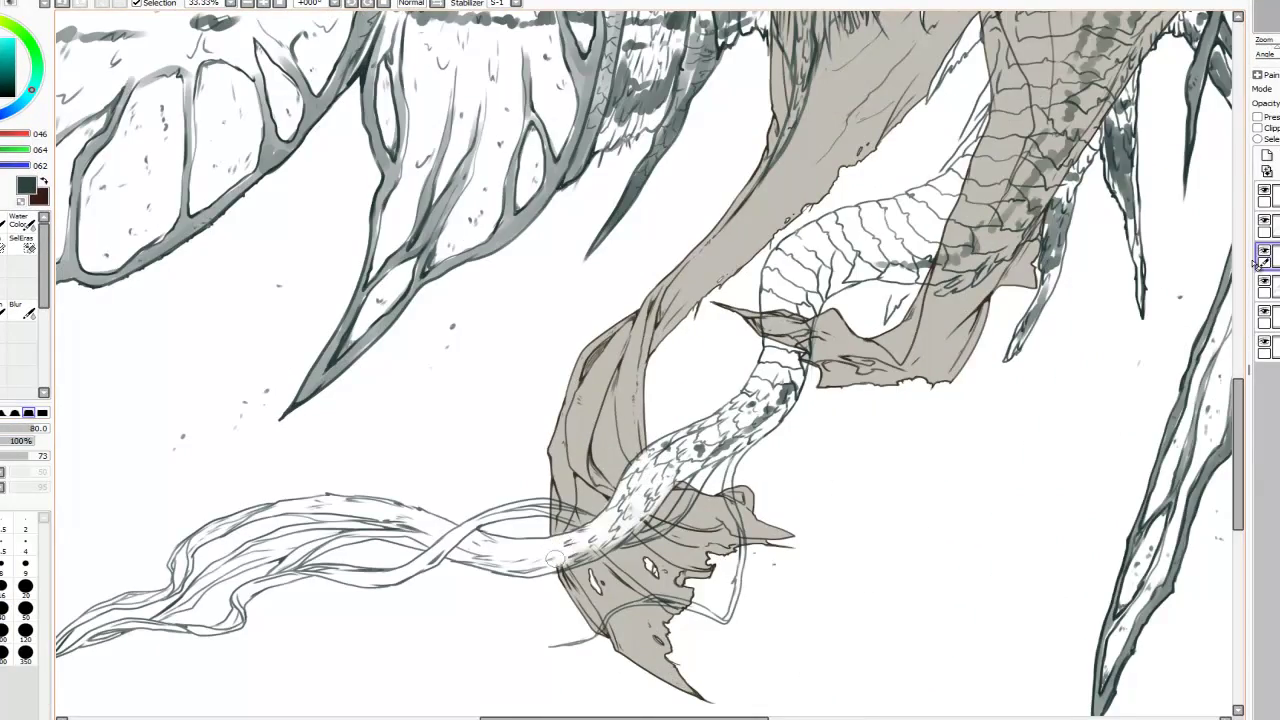
key("bracketleft")
key("bracketleft")
key("bracketleft")
key("plus")
key("plus")
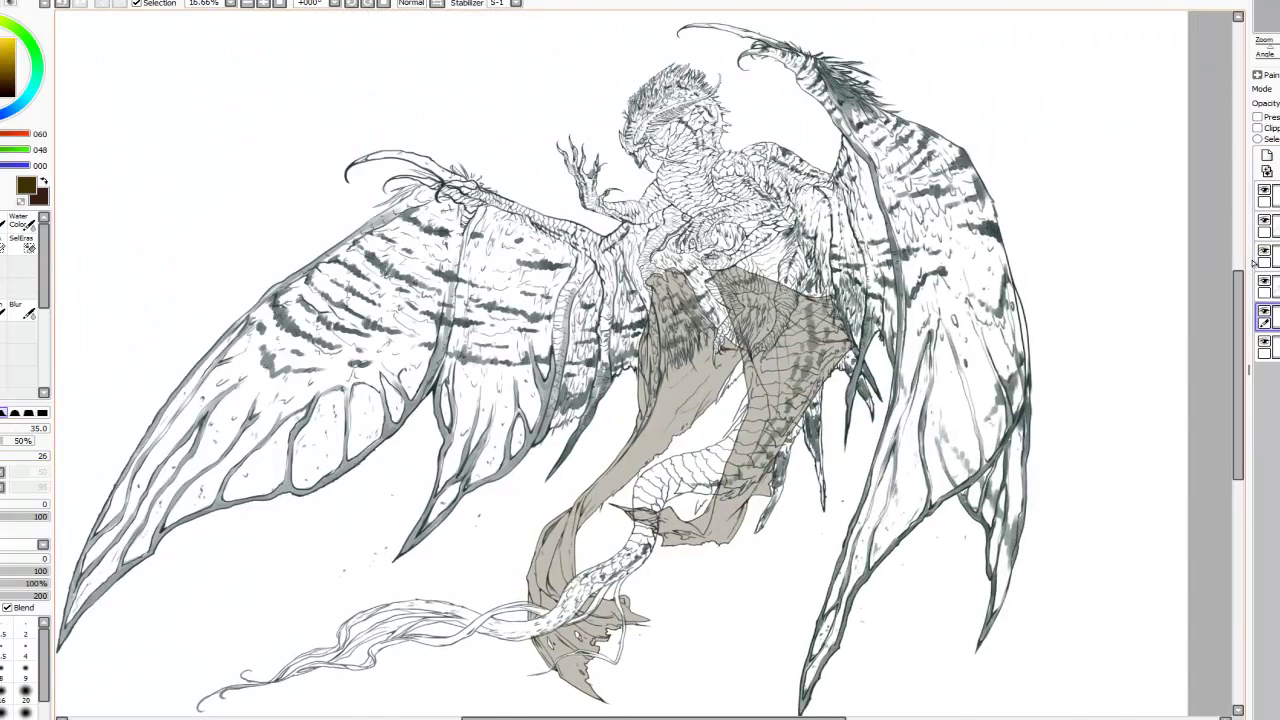
Step: Sample the dark grey RGB 55, 70, 68 and softly shade the near wing's inner membrane beside the body
key("plus")
key("bracketright")
key("bracketright")
key("bracketright")
key("bracketright")
key("bracketright")
key("bracketright")
left_click(670, 320, "alt")
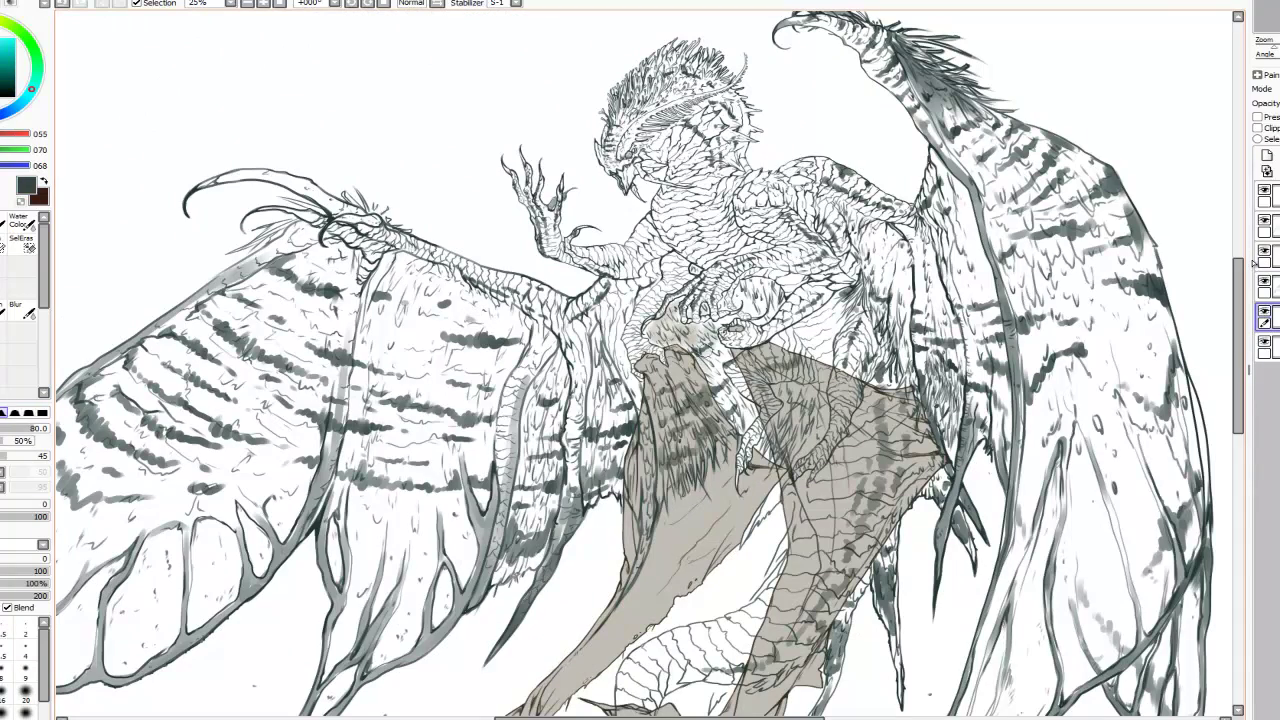
key("bracketright")
key("bracketright")
key("bracketright")
key("bracketright")
key("bracketright")
mouse_move(600, 490)
left_mouse_down()
mouse_move(645, 290)
mouse_move(580, 460)
left_mouse_up()
left_click_drag(565, 390, 530, 565)
Step: Spread soft grey shading across the near wing's striped membranes with a larger brush
key("minus")
key("bracketright")
key("bracketright")
key("bracketright")
key("bracketright")
left_click_drag(530, 310, 435, 410)
left_click_drag(640, 400, 717, 296)
mouse_move(500, 410)
left_mouse_down()
mouse_move(480, 225)
mouse_move(250, 440)
left_mouse_up()
Step: Softly shade the creature's lower torso and the areas around its arms with a smaller brush
key("plus")
key("plus")
key("bracketleft")
key("bracketleft")
key("bracketleft")
key("bracketleft")
key("bracketleft")
key("bracketleft")
key("bracketleft")
key("bracketleft")
mouse_move(725, 300)
left_mouse_down()
mouse_move(765, 445)
mouse_move(775, 355)
mouse_move(805, 400)
left_mouse_up()
key("bracketright")
scroll(640, 360, "up", 2)
left_click_drag(690, 338, 744, 292)
left_click_drag(806, 336, 886, 266)
Step: Softly shade the far wing's inner membrane and its lower panel with brush size 200
key("minus")
key("bracketright")
key("bracketright")
key("bracketright")
key("bracketright")
key("bracketright")
key("bracketright")
left_click_drag(950, 200, 870, 345)
left_click_drag(890, 200, 860, 280)
left_click_drag(1020, 410, 990, 500)
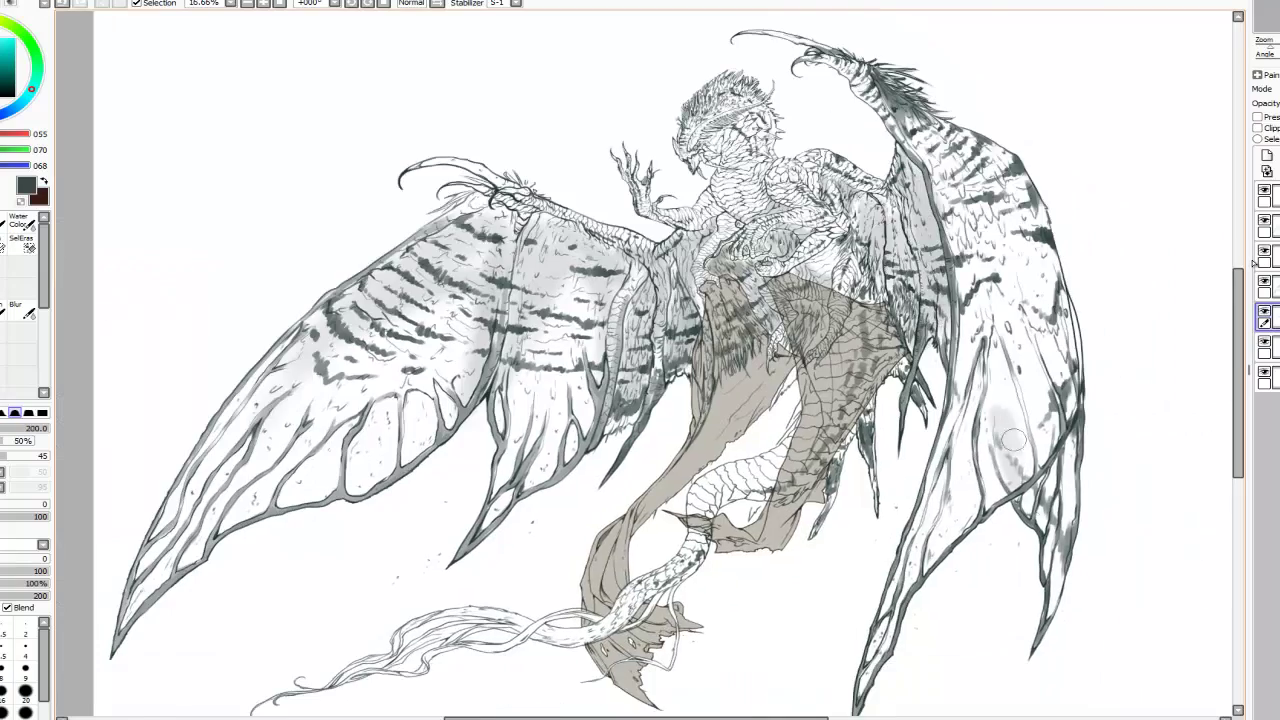
Step: Refine the soft grey shading on the membranes and feathers around the body, ending with brush size 100
key("plus")
key("plus")
key("bracketleft")
key("bracketleft")
key("bracketleft")
key("bracketleft")
key("bracketleft")
key("bracketleft")
key("bracketleft")
key("bracketleft")
key("minus")
key("bracketright")
key("bracketright")
key("bracketright")
key("bracketright")
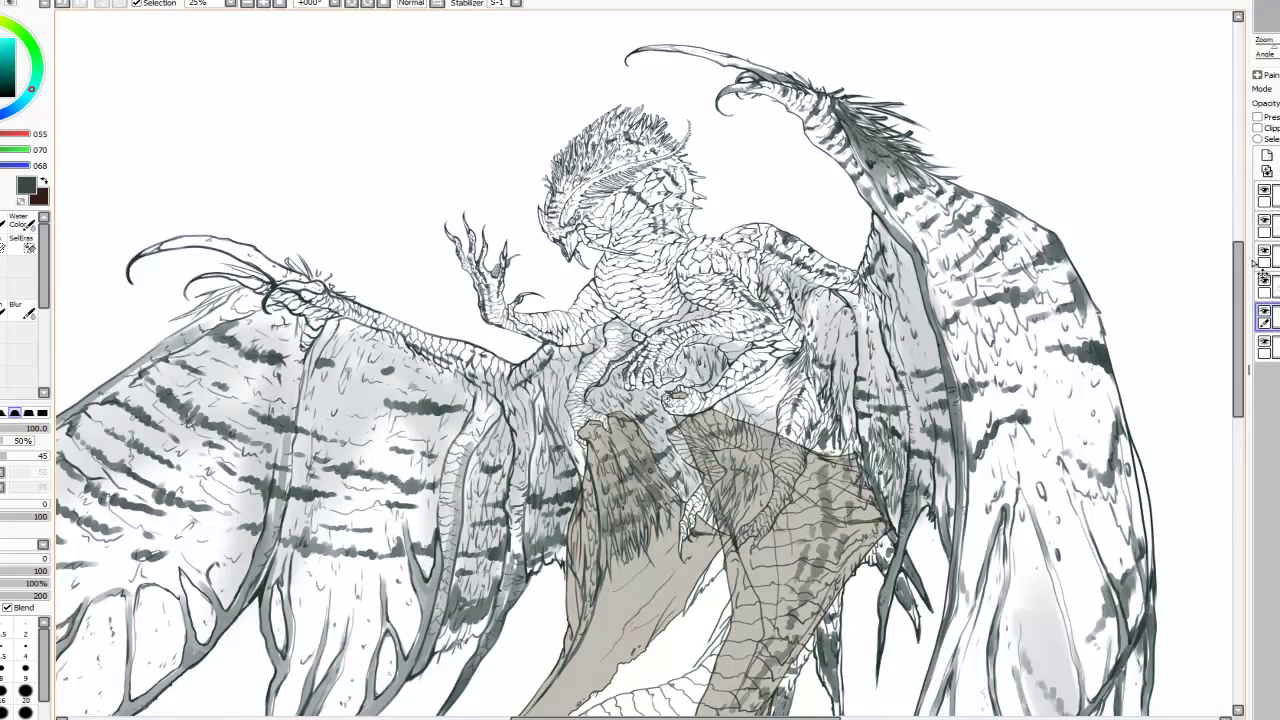
Step: Switch to Layer8 and set the brush to RGB 86, 101, 99 at size 25 for detailing around the upper body
key("minus")
left_click(1262, 283)
key("plus")
key("plus")
key("bracketleft")
key("bracketleft")
key("bracketleft")
key("bracketleft")
key("bracketleft")
key("bracketleft")
key("bracketleft")
key("bracketleft")
key("bracketleft")
key("bracketleft")
key("bracketleft")
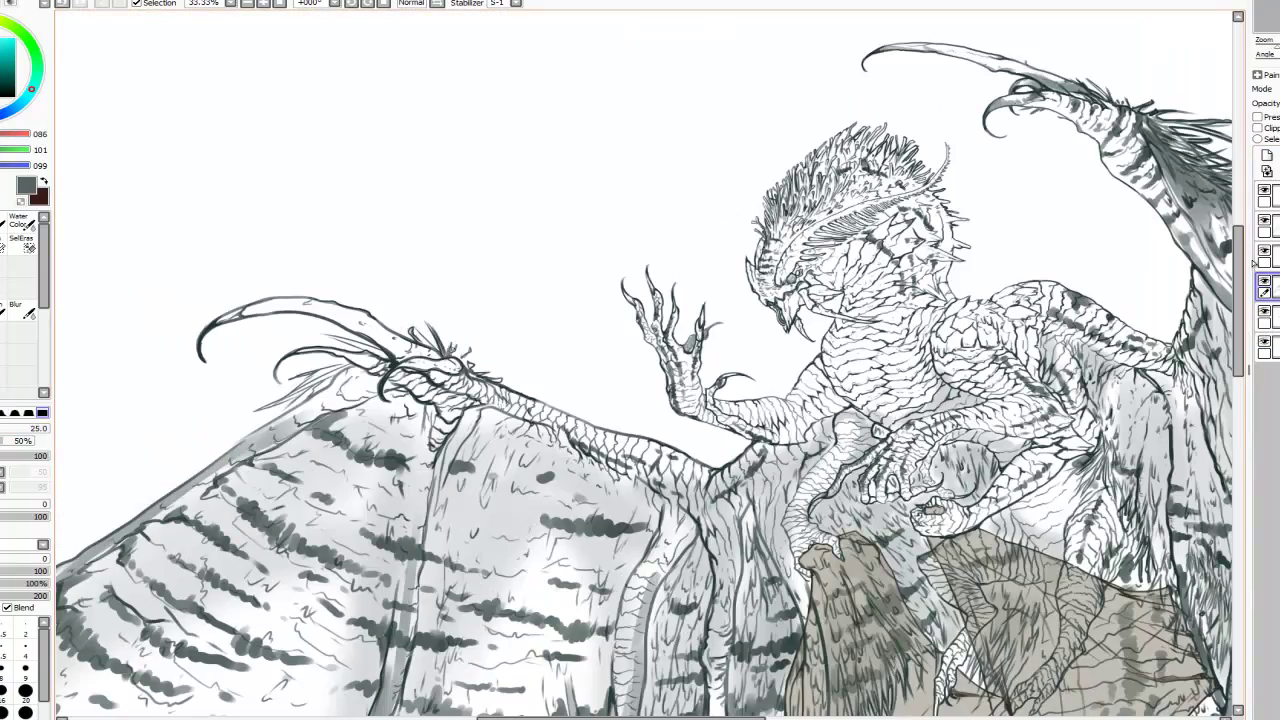
key("minus")
key("minus")
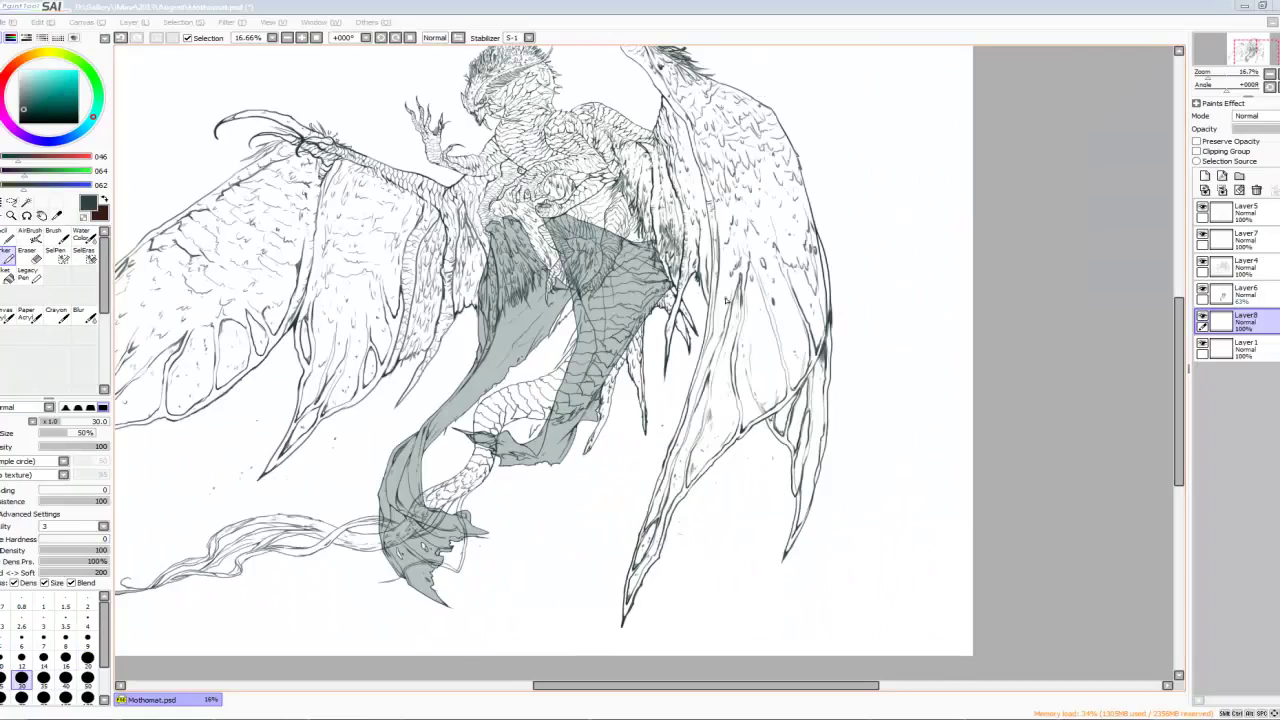
Step: Paint dark blotches on the far wing's lower outer membranes and fill its narrow tip on Layer8, using RGB 46, 64, 62
key("plus")
key("bracketright")
left_click_drag(845, 330, 804, 396)
left_click_drag(790, 490, 838, 580)
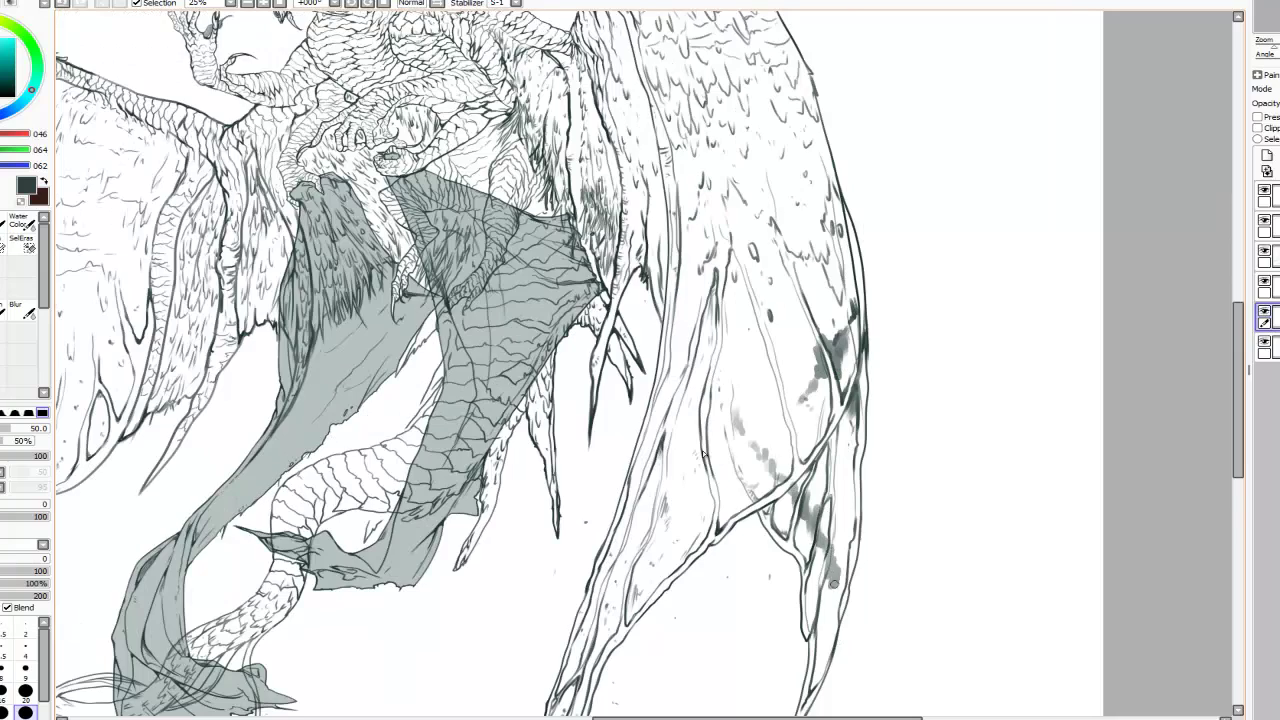
left_click_drag(838, 580, 848, 606)
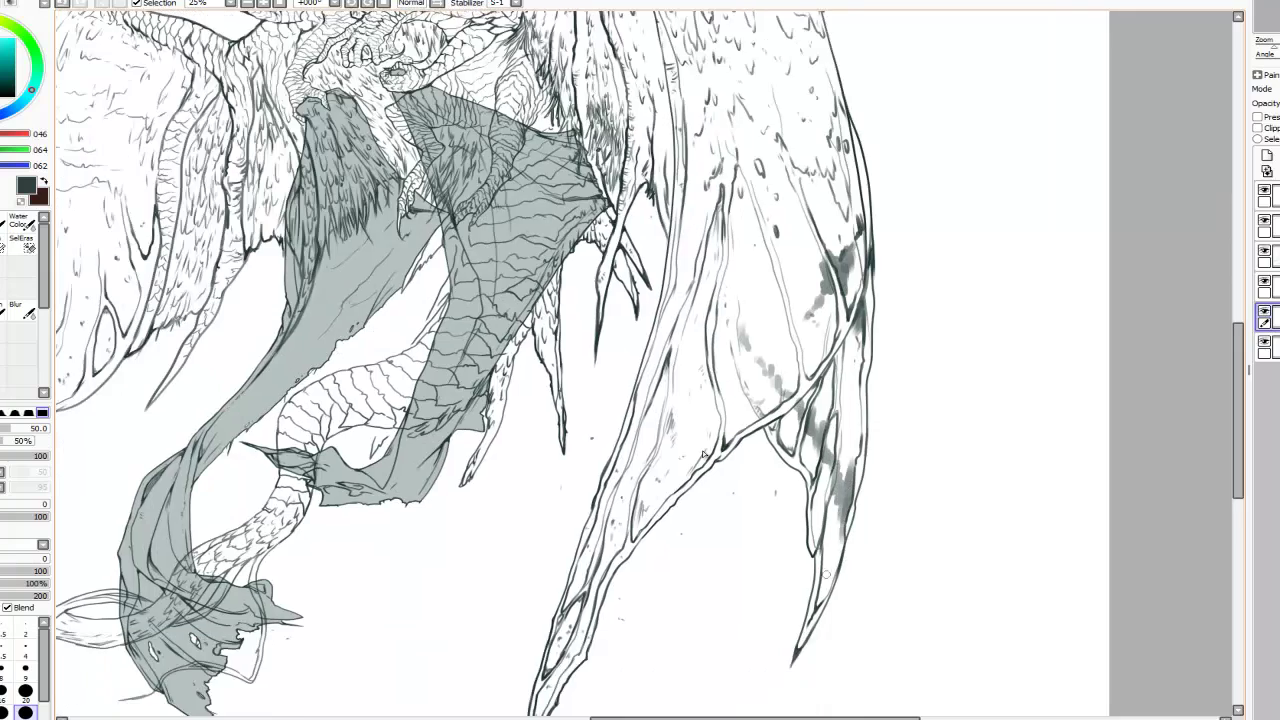
left_click_drag(812, 544, 794, 652)
key("minus")
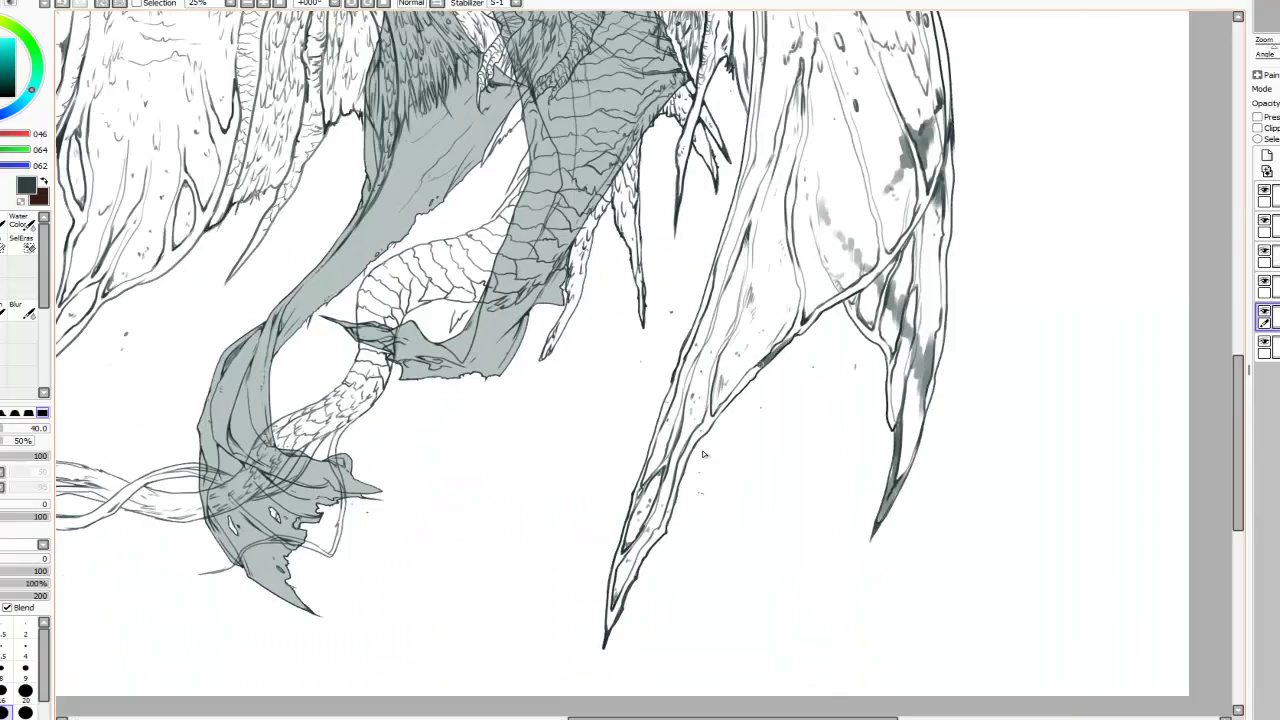
Step: Fill the border of the far wing's long pointed tip and its trailing edge with dark grey, using brush size 30
mouse_move(765, 362)
left_mouse_down()
mouse_move(685, 458)
mouse_move(650, 548)
left_mouse_up()
left_click_drag(722, 462, 678, 464)
key("plus")
key("bracketleft")
left_click_drag(630, 500, 598, 590)
left_click_drag(604, 582, 582, 690)
left_click_drag(650, 552, 582, 690)
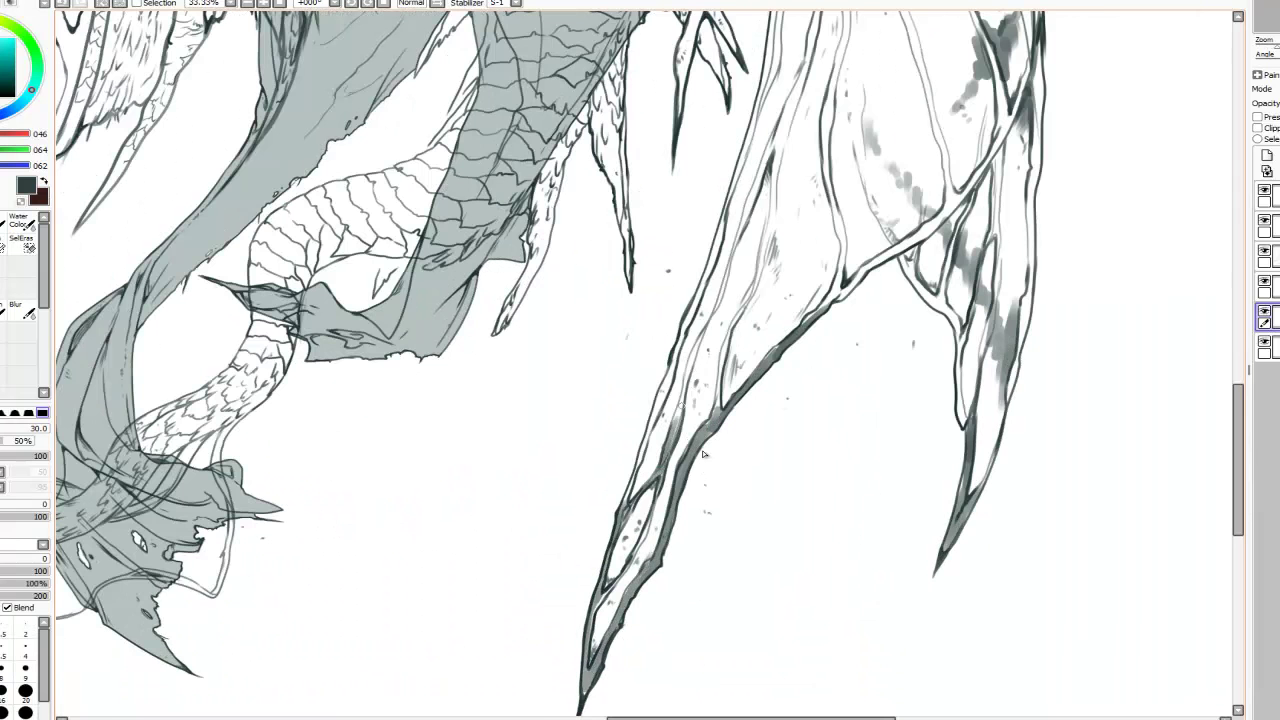
Step: Shade the long finger bone and adjoining veins above the far wing's pointed tip with a slightly larger brush
left_click_drag(706, 326, 676, 428)
scroll(703, 454, "up", 3)
key("bracketright")
left_click_drag(752, 230, 678, 522)
left_click_drag(660, 422, 596, 600)
key("minus")
key("bracketright")
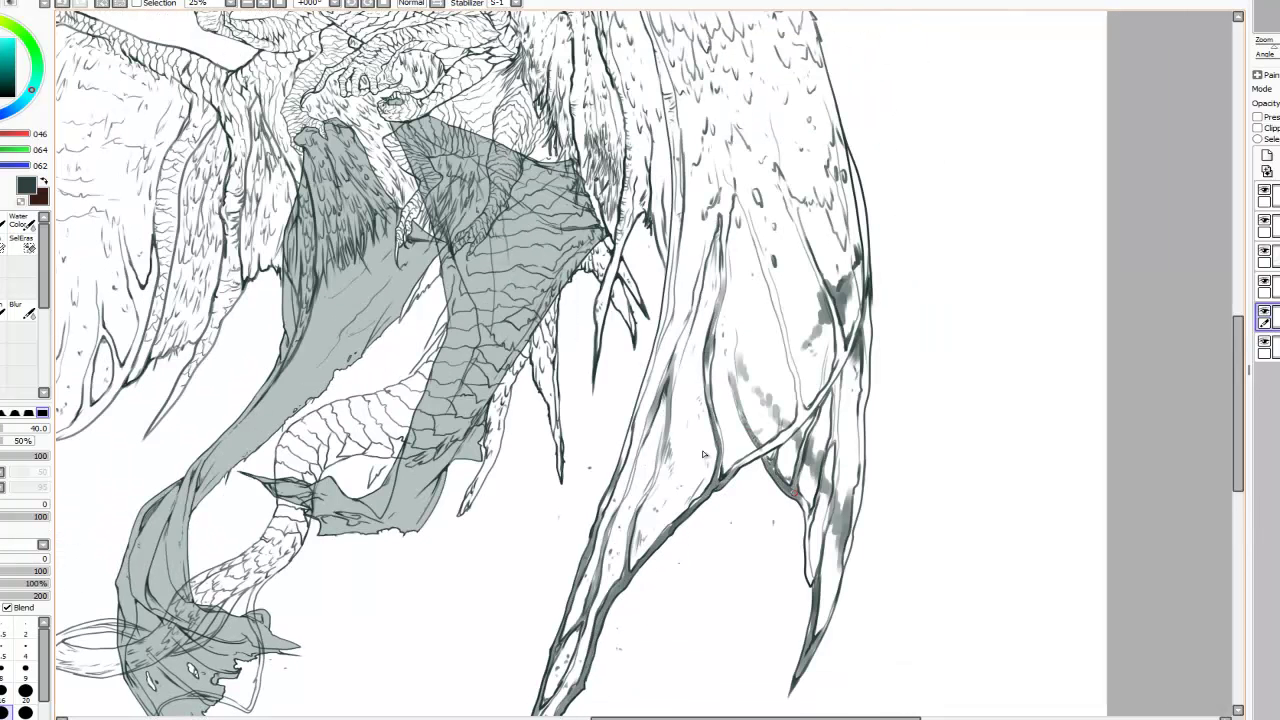
Step: Fill the veins and outer edge of the far wing's narrow outer tip with dark grey, using brush size 40
left_click_drag(836, 376, 828, 546)
left_click_drag(848, 478, 862, 568)
left_click_drag(868, 312, 858, 490)
left_click_drag(868, 234, 860, 420)
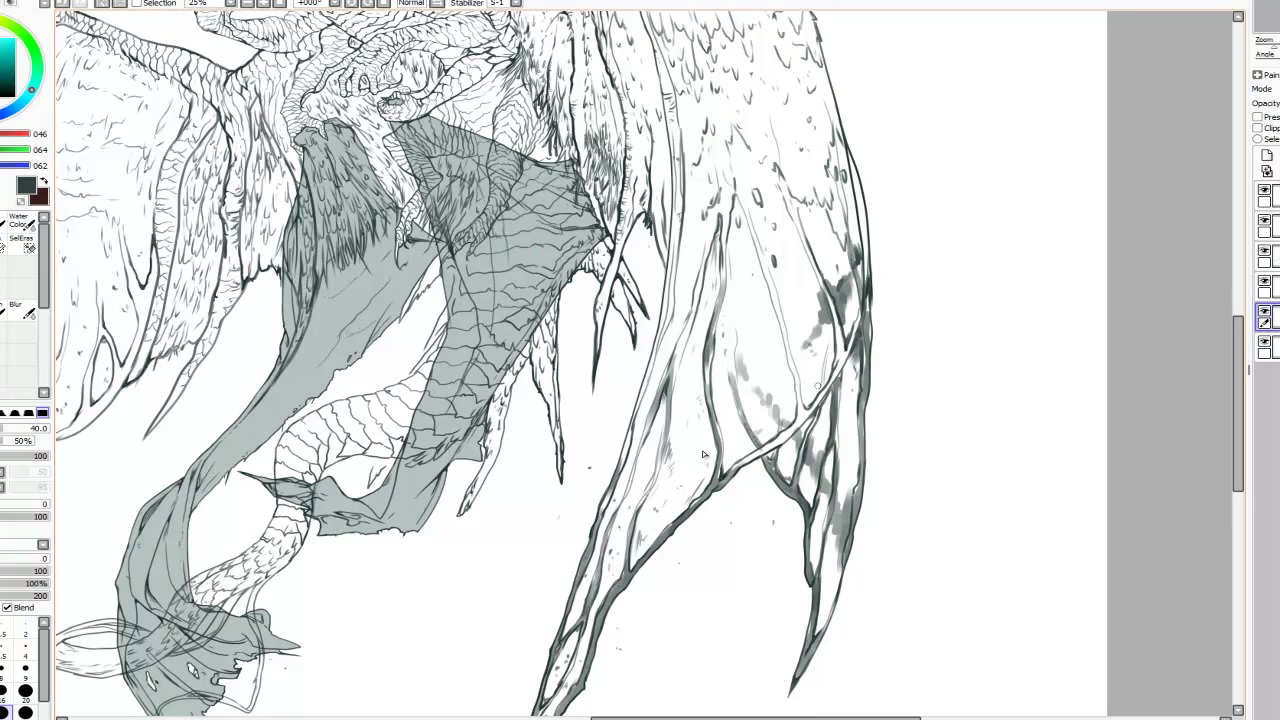
left_click_drag(826, 342, 818, 394)
Step: Shade the far wing's middle vein, crossing trailing edge and long finger bone with brush size 40
key("bracketright")
scroll(703, 454, "up", 1)
left_click_drag(756, 240, 714, 342)
left_click_drag(828, 368, 752, 506)
left_click_drag(900, 344, 840, 432)
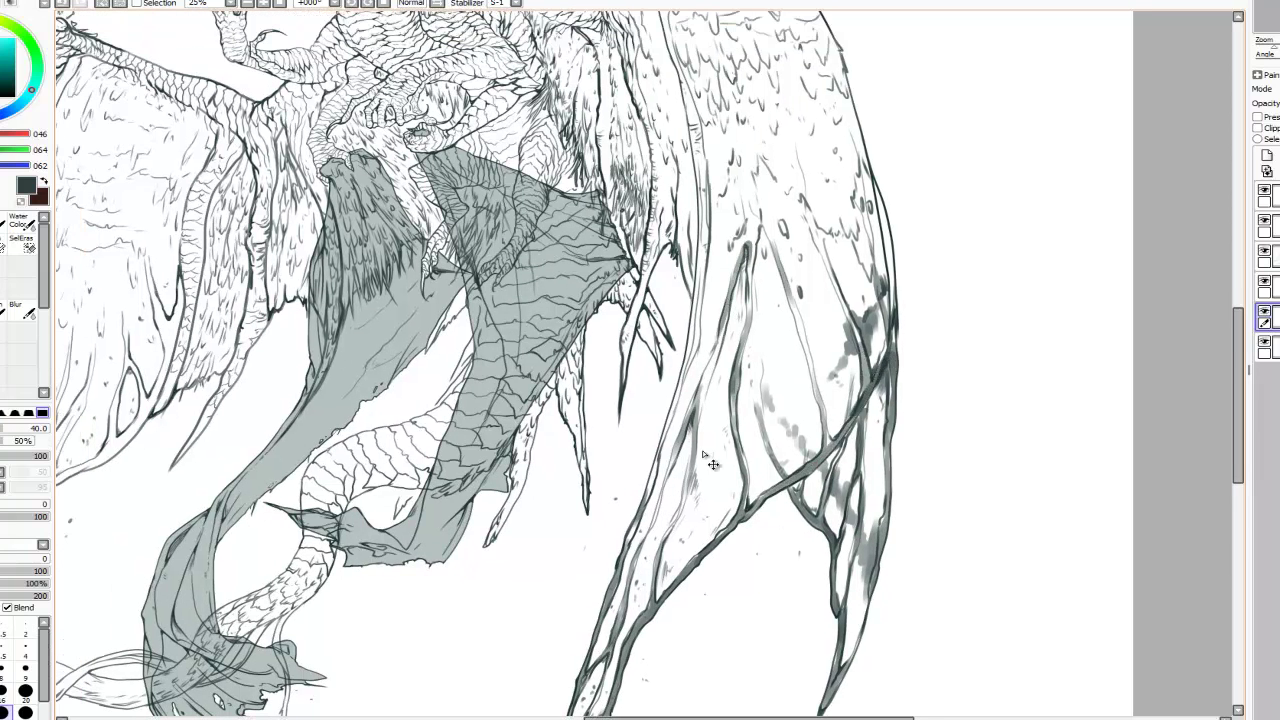
scroll(703, 454, "down", 1)
left_click_drag(704, 282, 670, 404)
Step: Shade the far wing's clawed wrist and upper arm with dark grey, using brush sizes 25 and 35
scroll(703, 454, "up", 3)
key("bracketleft")
key("bracketleft")
key("bracketleft")
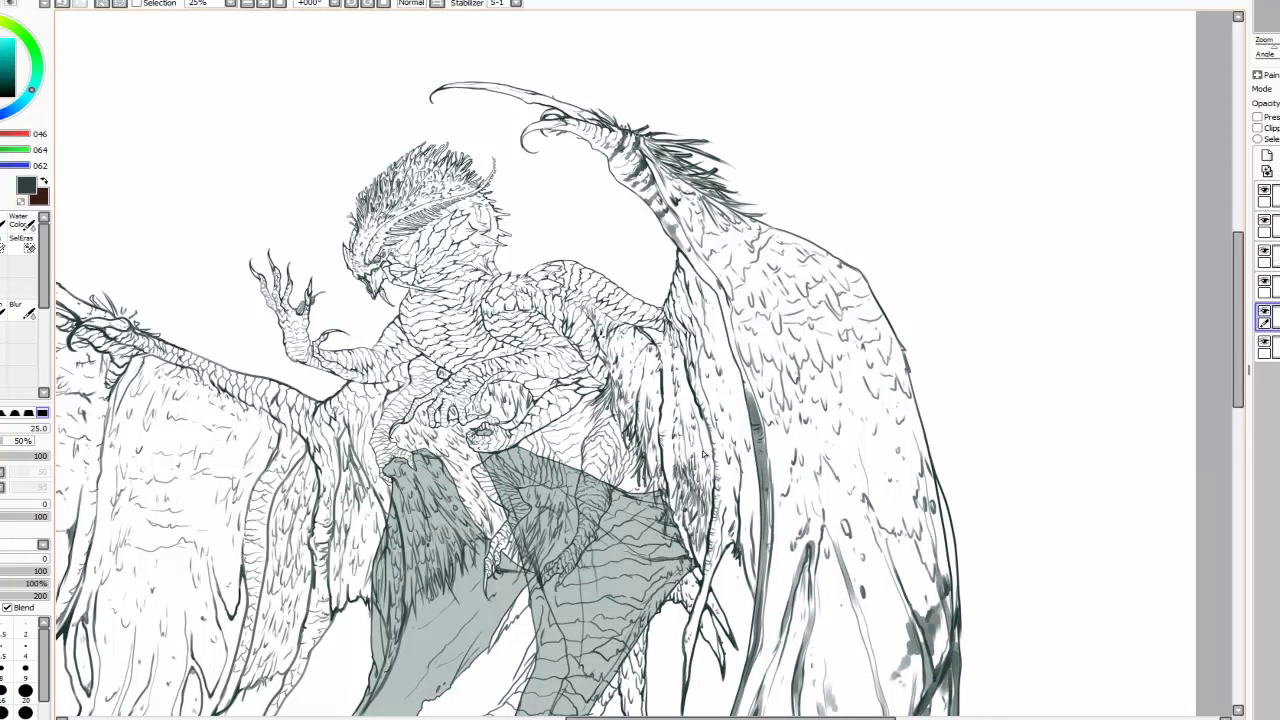
scroll(703, 454, "up", 1)
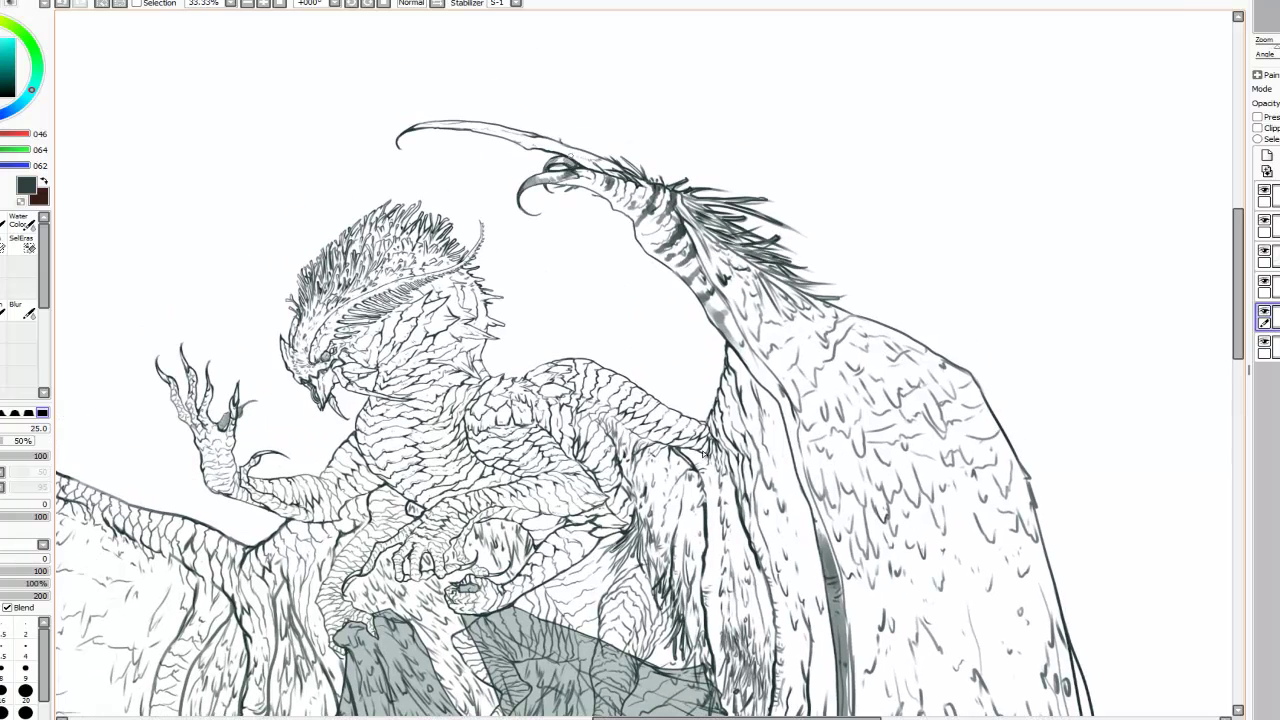
left_click_drag(558, 174, 630, 152)
key("bracketright")
key("bracketright")
left_click_drag(700, 218, 686, 258)
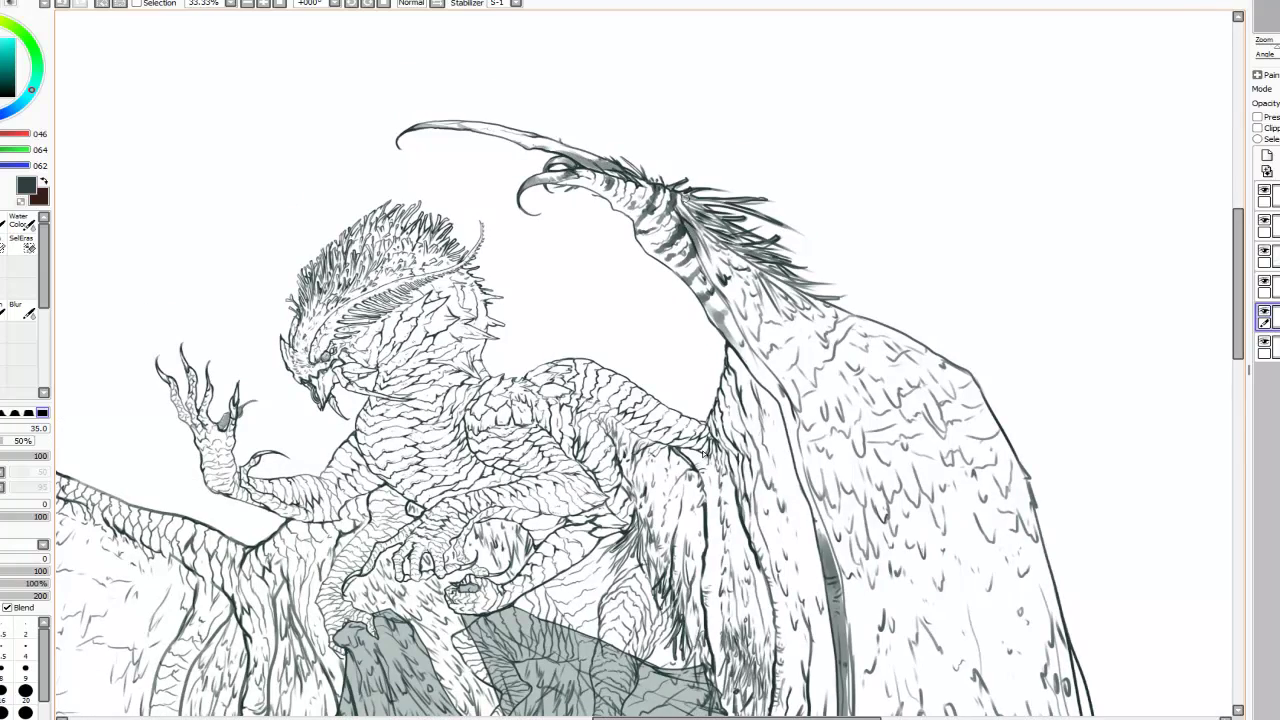
scroll(703, 454, "down", 1)
scroll(703, 454, "down", 3)
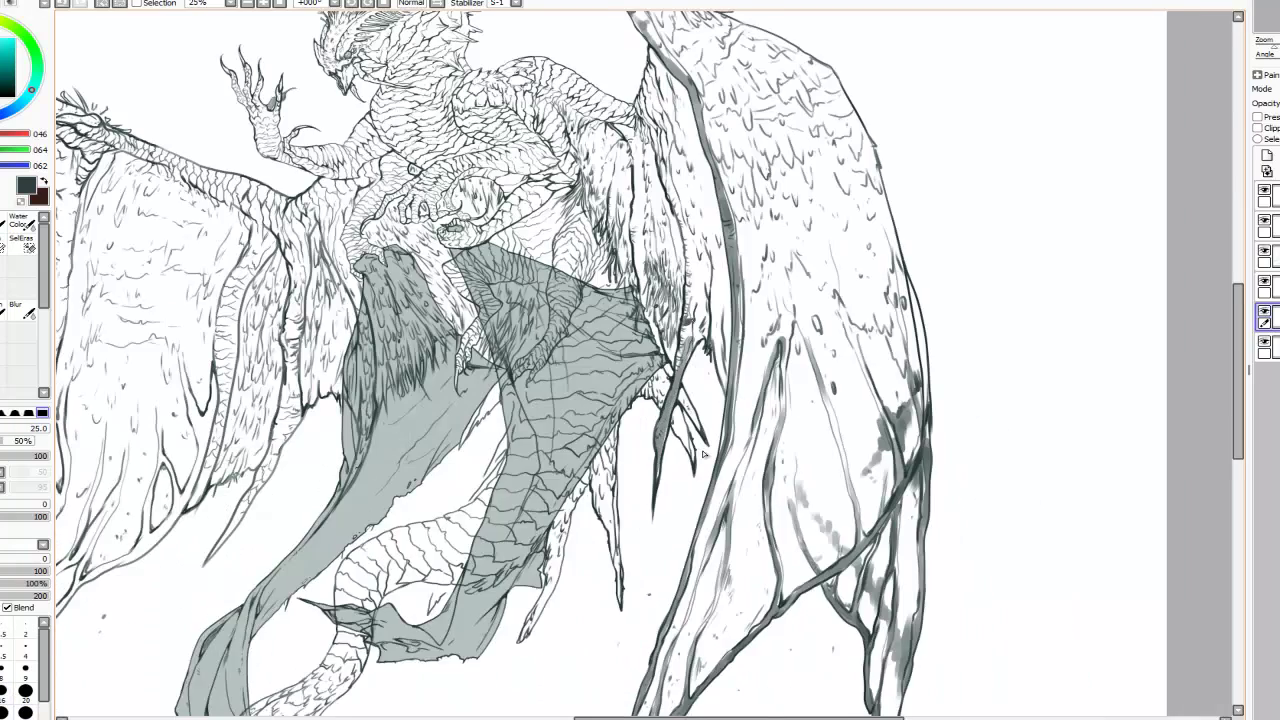
Step: Shade the spikes beside the far wing's base and paint dark grey stripes across its inner feathers with brush size 35
scroll(703, 455, "up", 1)
scroll(703, 454, "up", 1)
key("bracketleft")
key("bracketleft")
mouse_move(698, 446)
left_mouse_down()
mouse_move(702, 480)
mouse_move(742, 505)
left_mouse_up()
scroll(703, 454, "down", 1)
scroll(703, 454, "up", 1)
key("bracketright")
key("bracketright")
scroll(703, 454, "down", 1)
mouse_move(728, 302)
left_mouse_down()
mouse_move(770, 334)
mouse_move(822, 330)
mouse_move(780, 310)
left_mouse_up()
left_click_drag(796, 344, 820, 360)
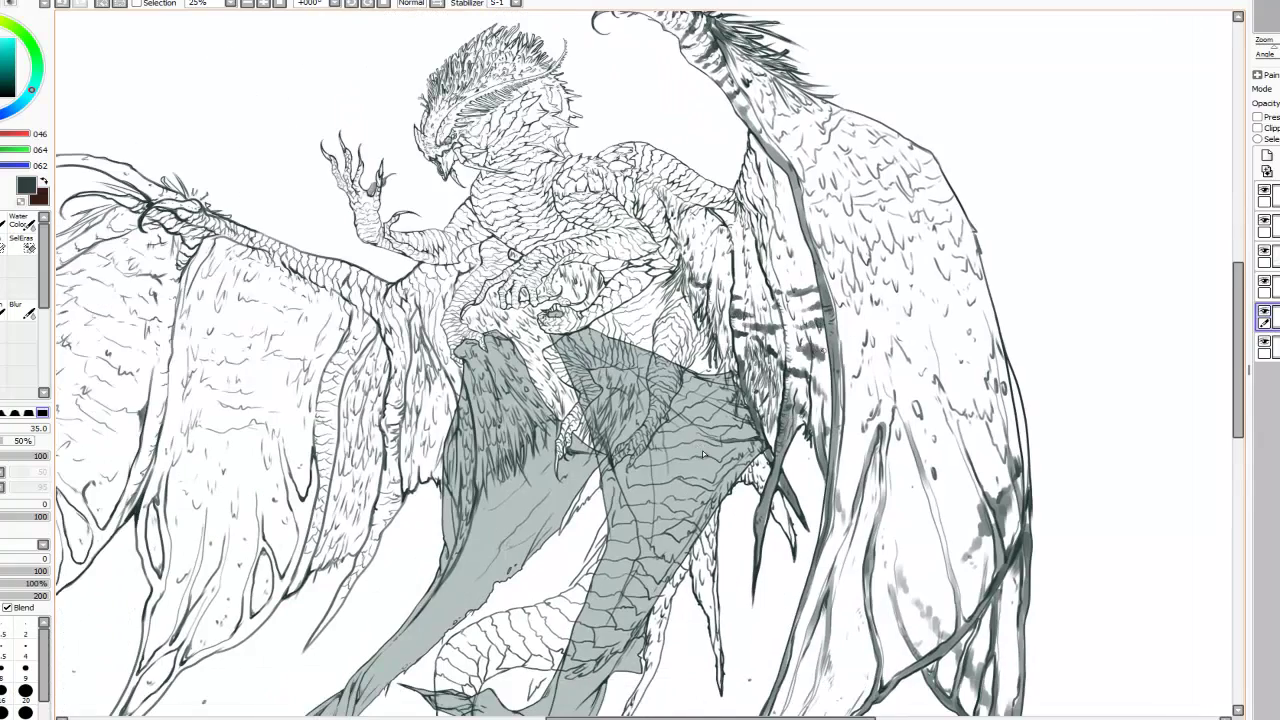
Step: Paint rows of dark grey stripes across the far wing's upper feathered membrane with brush size 40
key("bracketright")
key("bracketright")
key("bracketright")
scroll(703, 452, "down", 1)
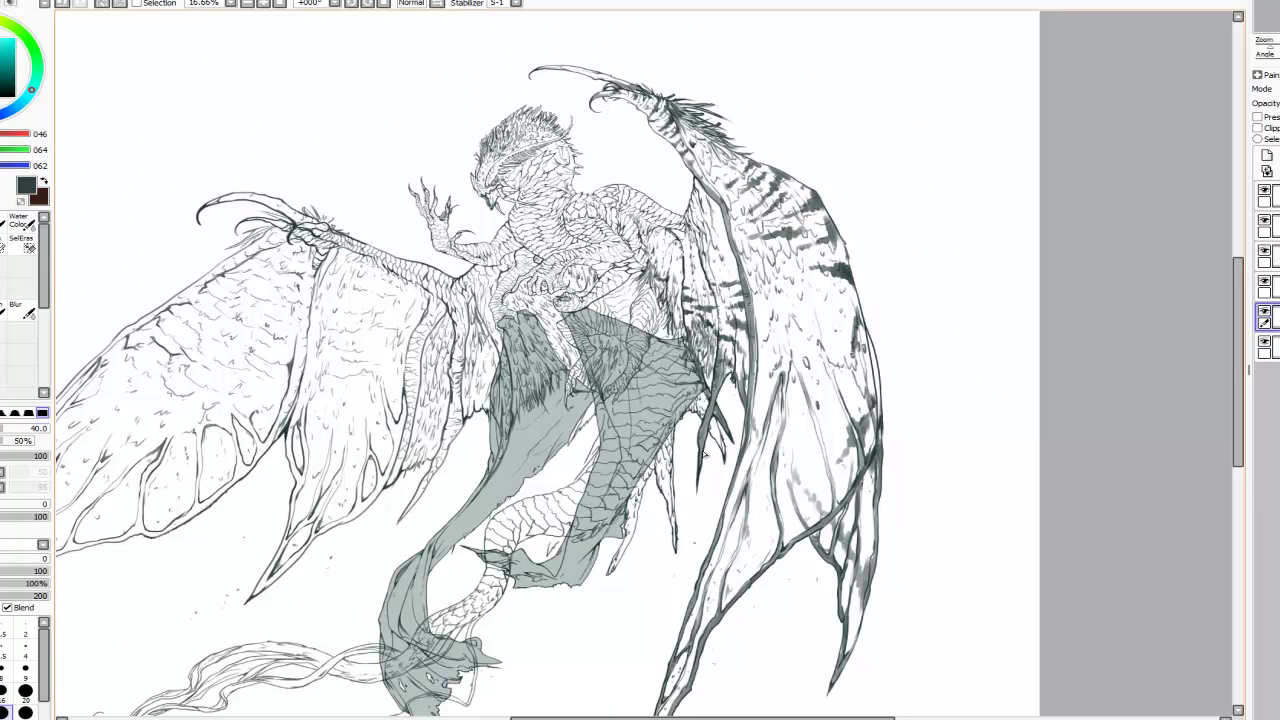
scroll(703, 454, "up", 1)
Step: Add smaller dark grey stripes to the far wing's middle membrane and the creature's shoulder with brush size 25
key("bracketleft")
key("bracketleft")
key("bracketleft")
key("bracketleft")
key("bracketleft")
key("bracketleft")
key("bracketleft")
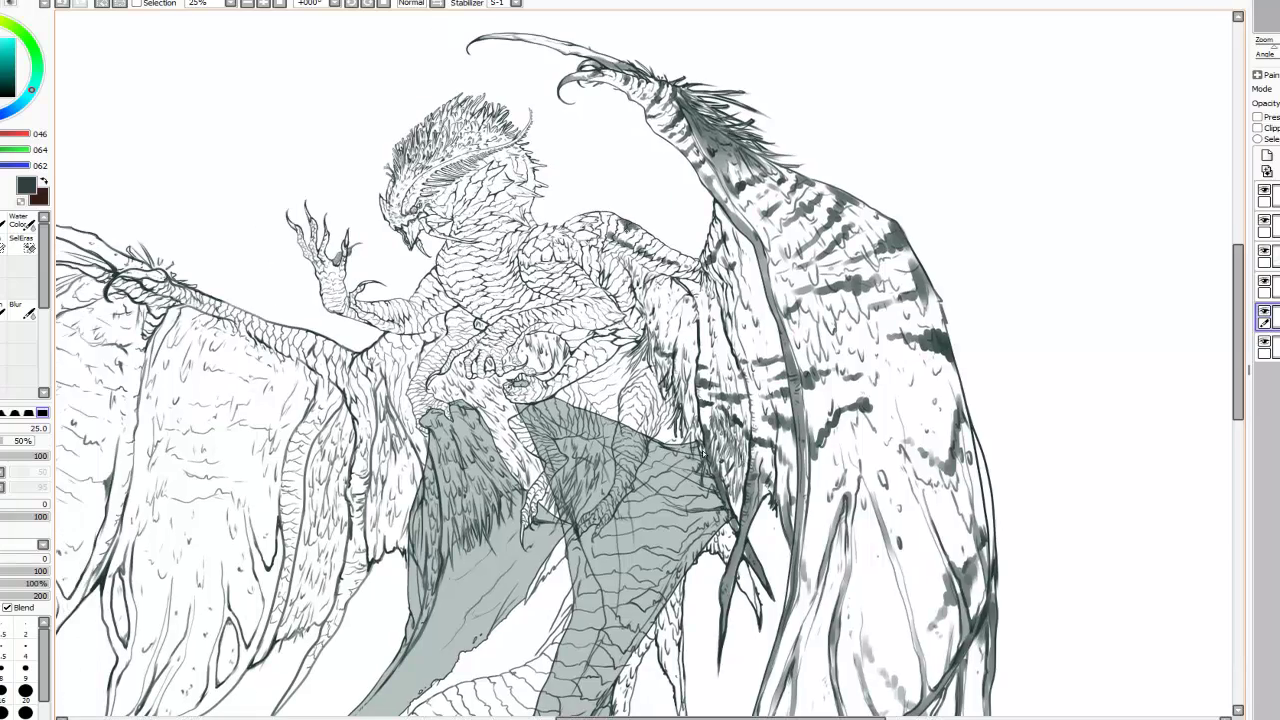
Step: Stripe the scales of the upper arm, folded forearm and thigh with dark grey, using brush sizes 14 and 16
scroll(703, 454, "up", 2)
key("bracketleft")
key("bracketleft")
key("bracketleft")
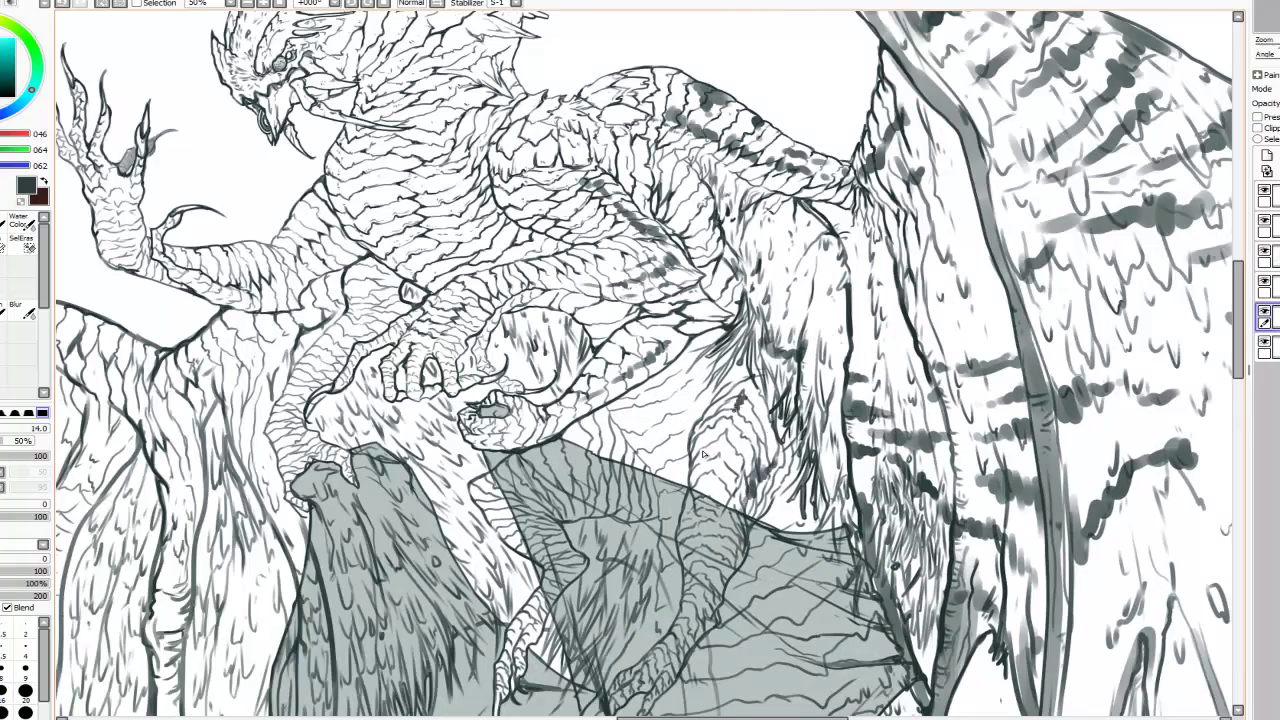
key("bracketleft")
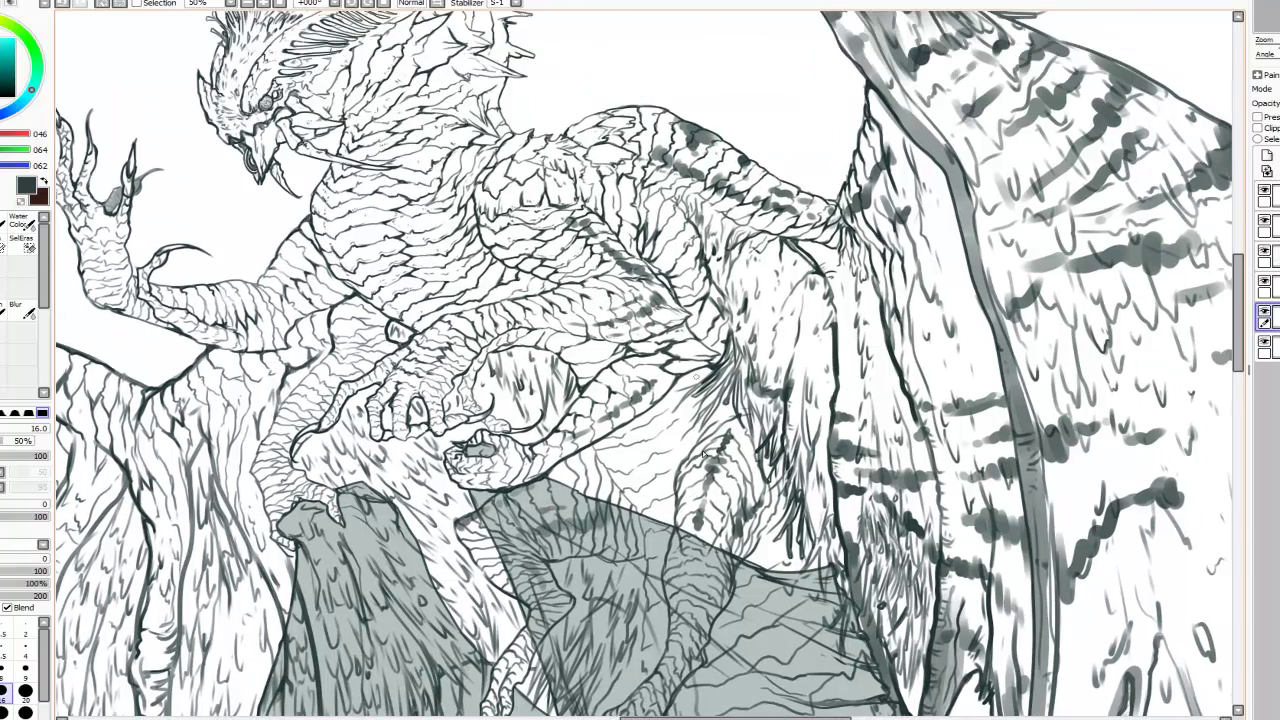
Step: Add dark grey stripes along the raised forearm down to the elbow, using brush sizes 14 and 16
scroll(703, 454, "down", 1)
scroll(703, 454, "up", 1)
key("bracketleft")
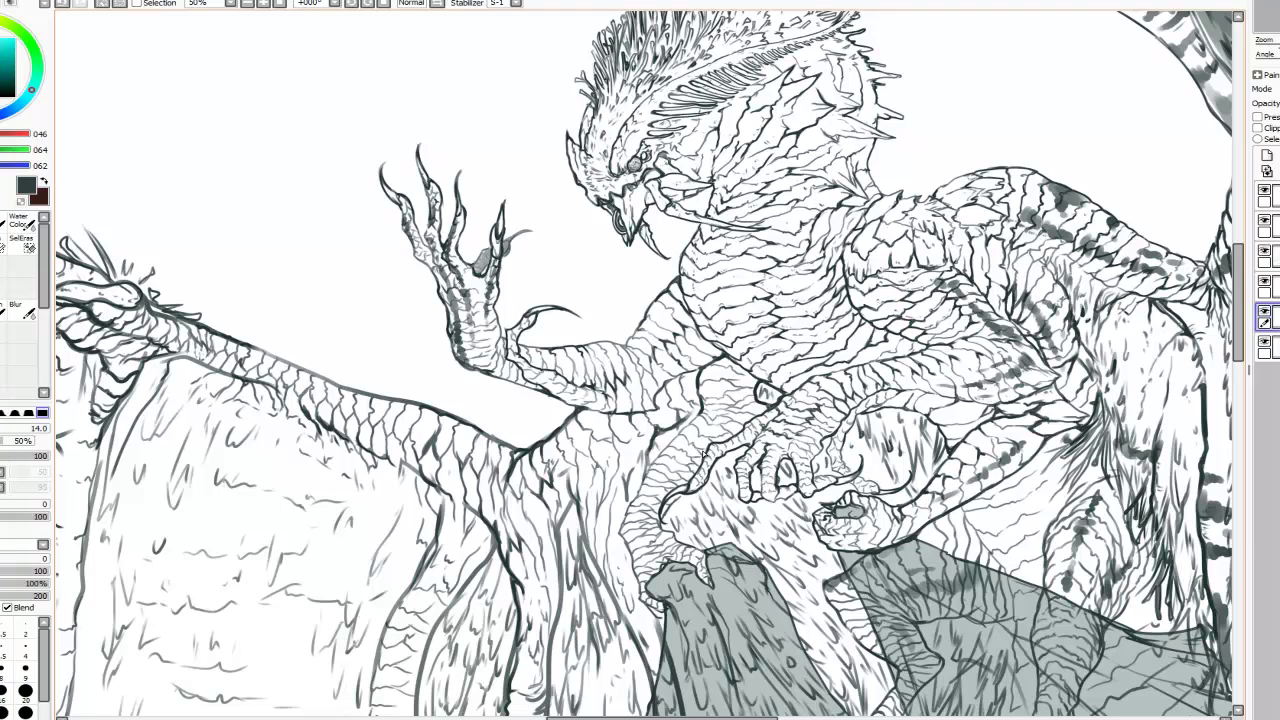
scroll(700, 451, "down", 1)
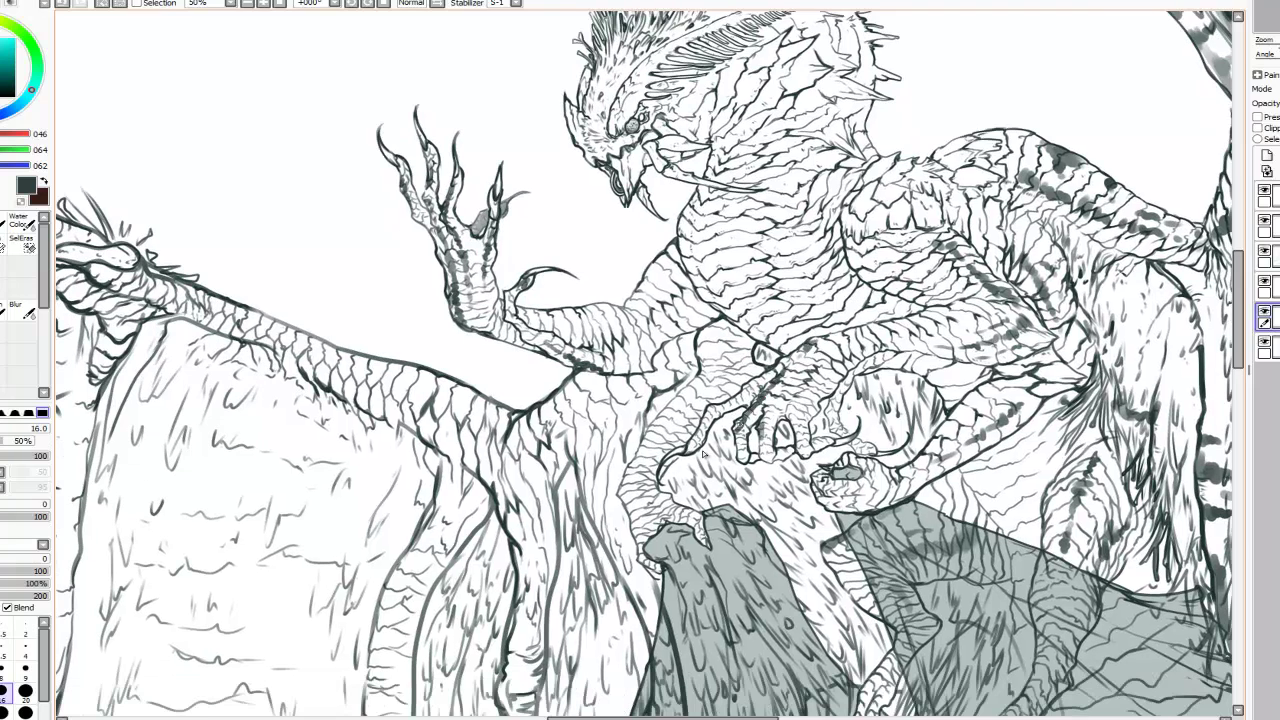
Step: Paint short dark grey stripes over the scales at the side and back of the neck with brush sizes 14 and 16
scroll(702, 453, "up", 2)
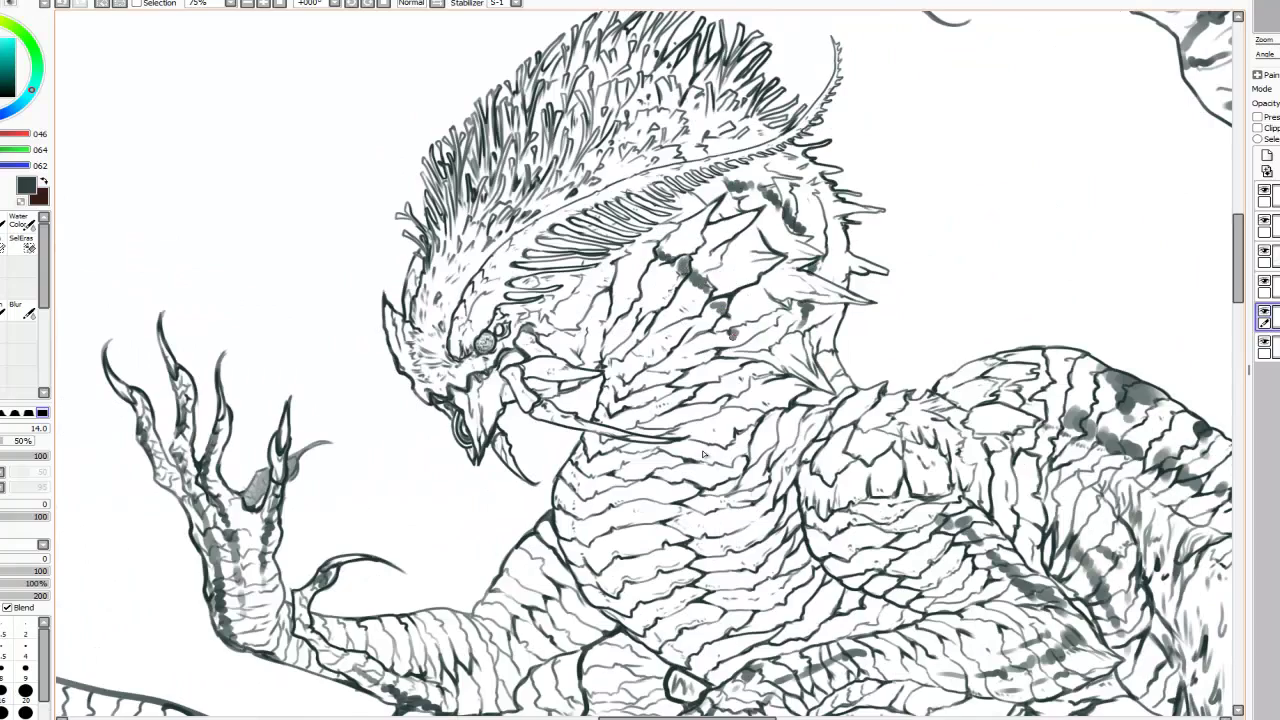
left_click_drag(730, 332, 742, 380)
scroll(703, 455, "down", 3)
scroll(703, 455, "up", 3)
key("bracketleft")
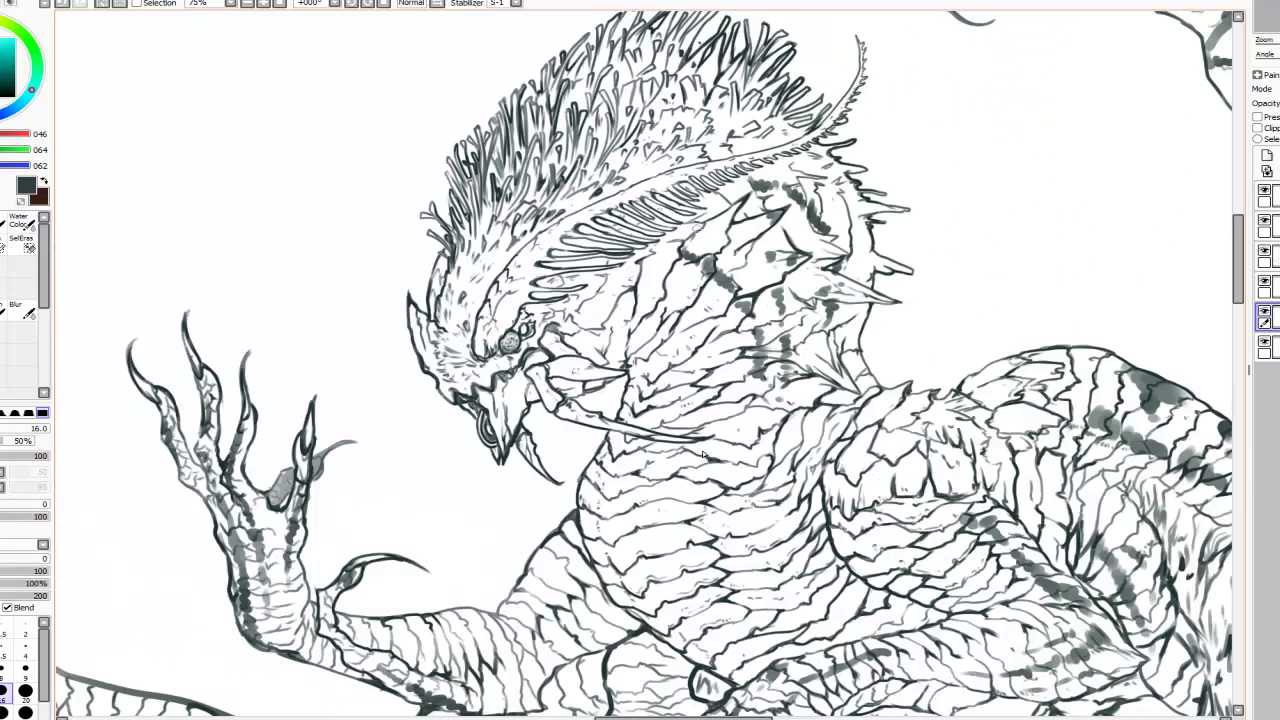
Step: Mark the scaled arm of the near wing with dark grey patches using brush size 20
scroll(703, 455, "down", 3)
key("bracketright")
left_click_drag(700, 452, 703, 455)
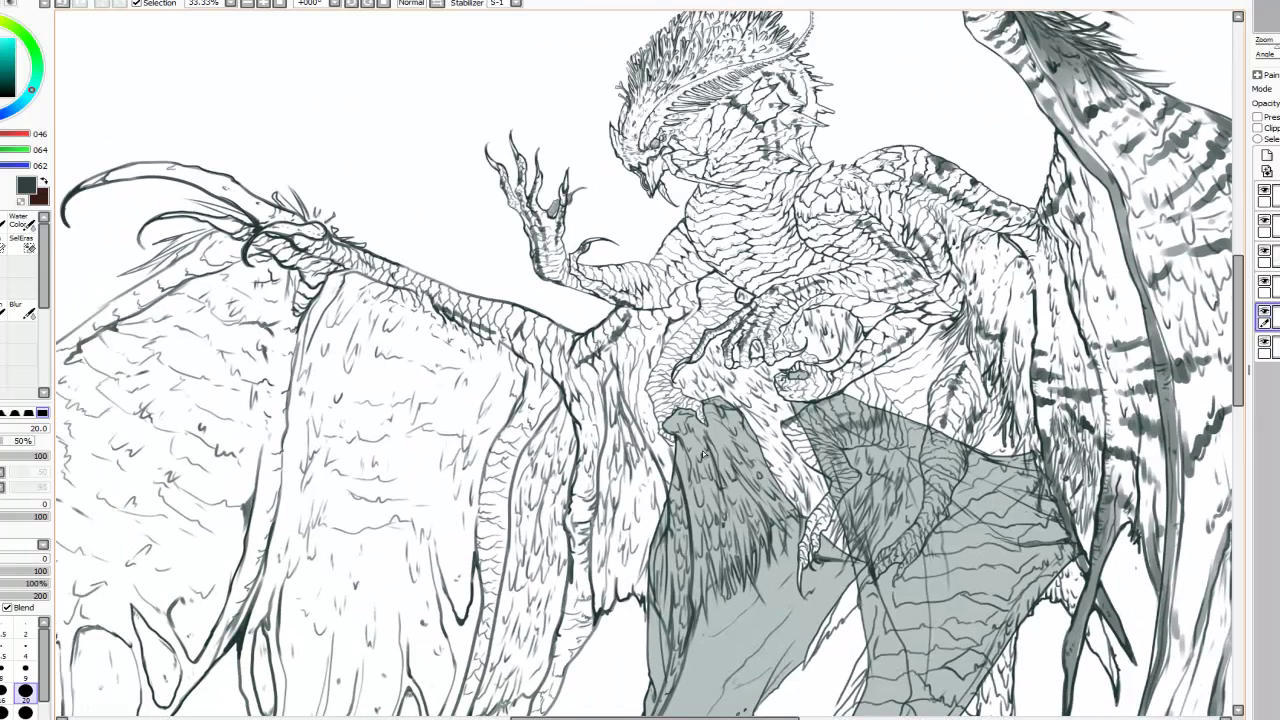
Step: Paint dark grey stripes across the near wing's upper membranes and innermost feathers with brush sizes 40 and 35
scroll(703, 455, "down", 1)
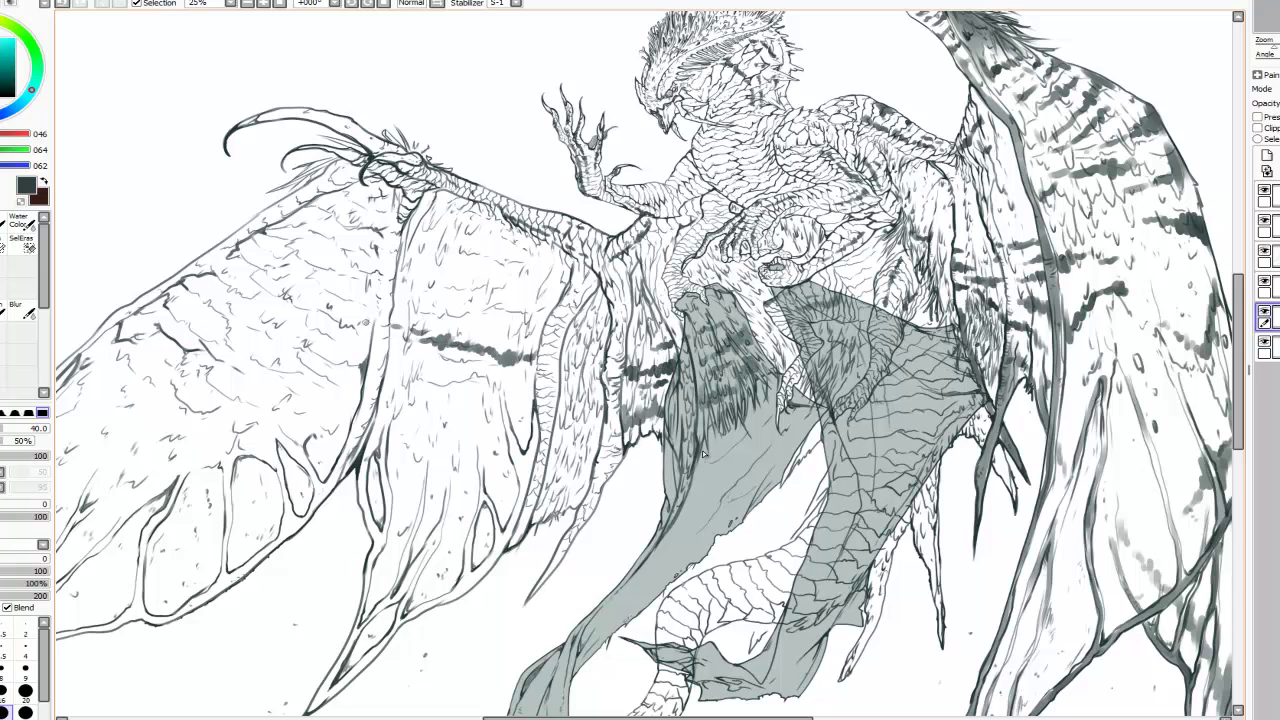
scroll(703, 455, "down", 1)
scroll(703, 455, "up", 2)
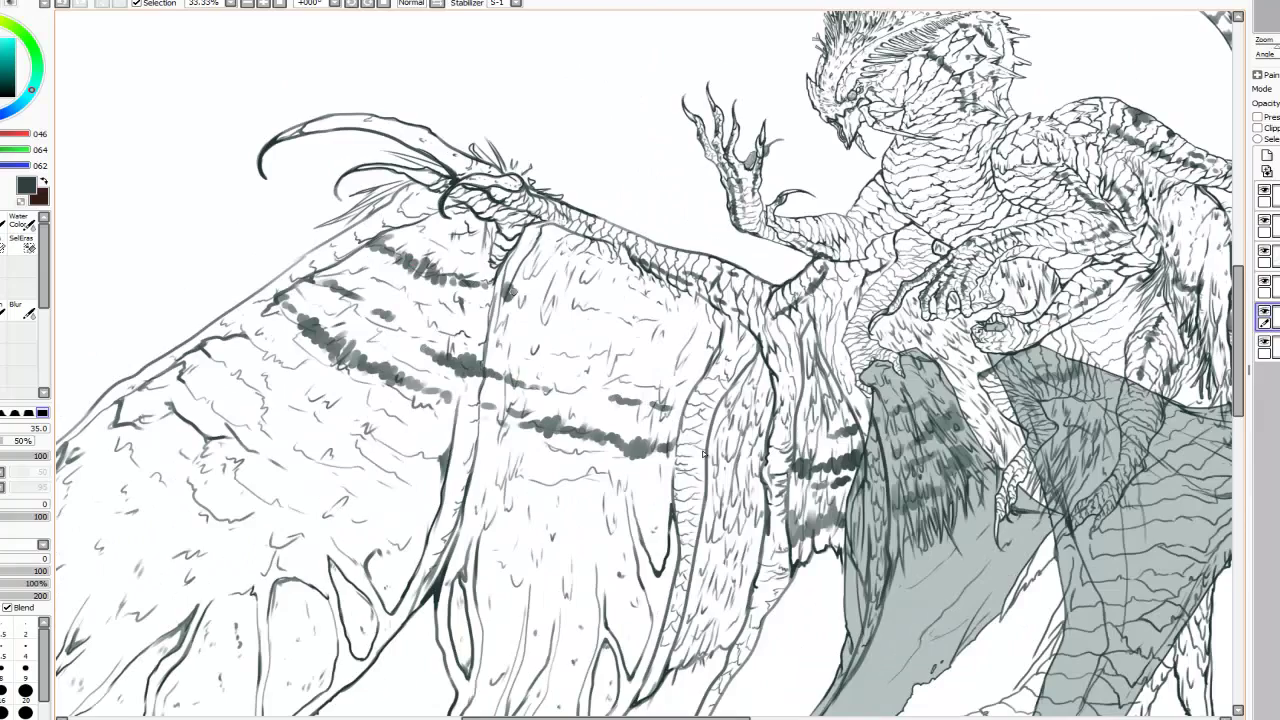
scroll(703, 453, "down", 1)
scroll(703, 456, "down", 1)
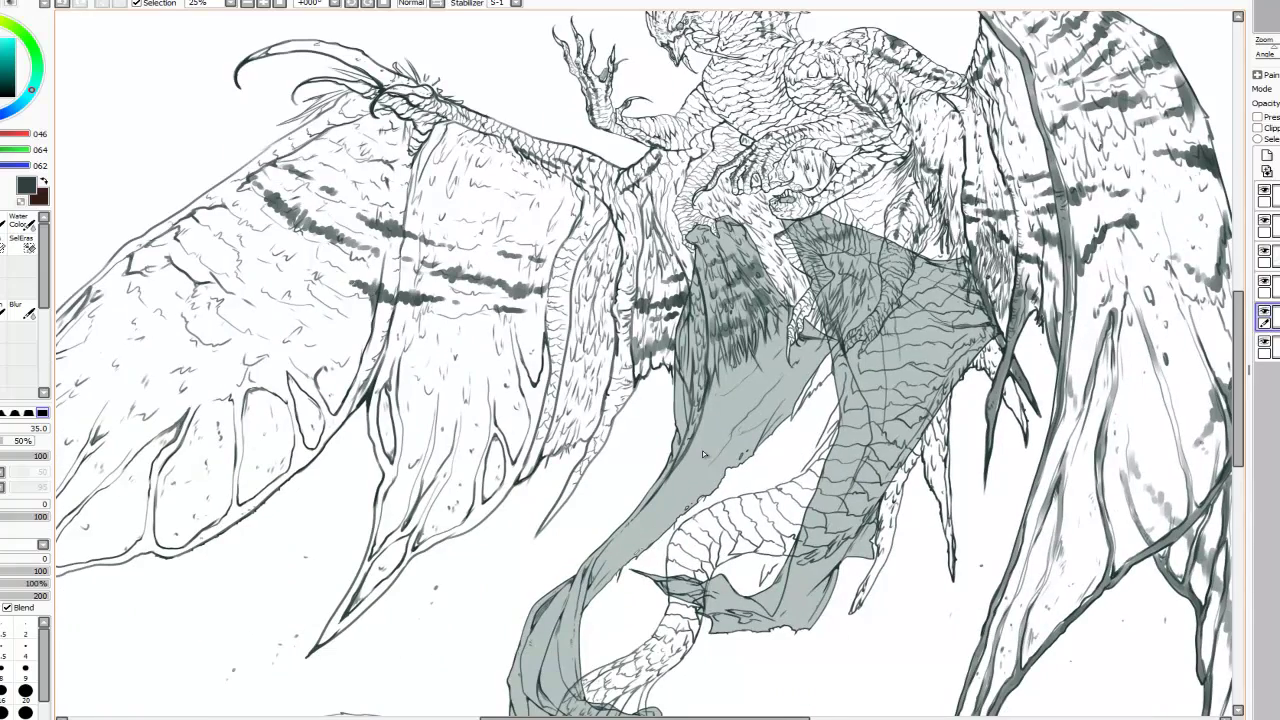
Step: Extend the stripes down the near wing's middle membrane and narrow inner feather panel with brush sizes 30 and 35
scroll(703, 454, "down", 1)
scroll(703, 454, "left", 1)
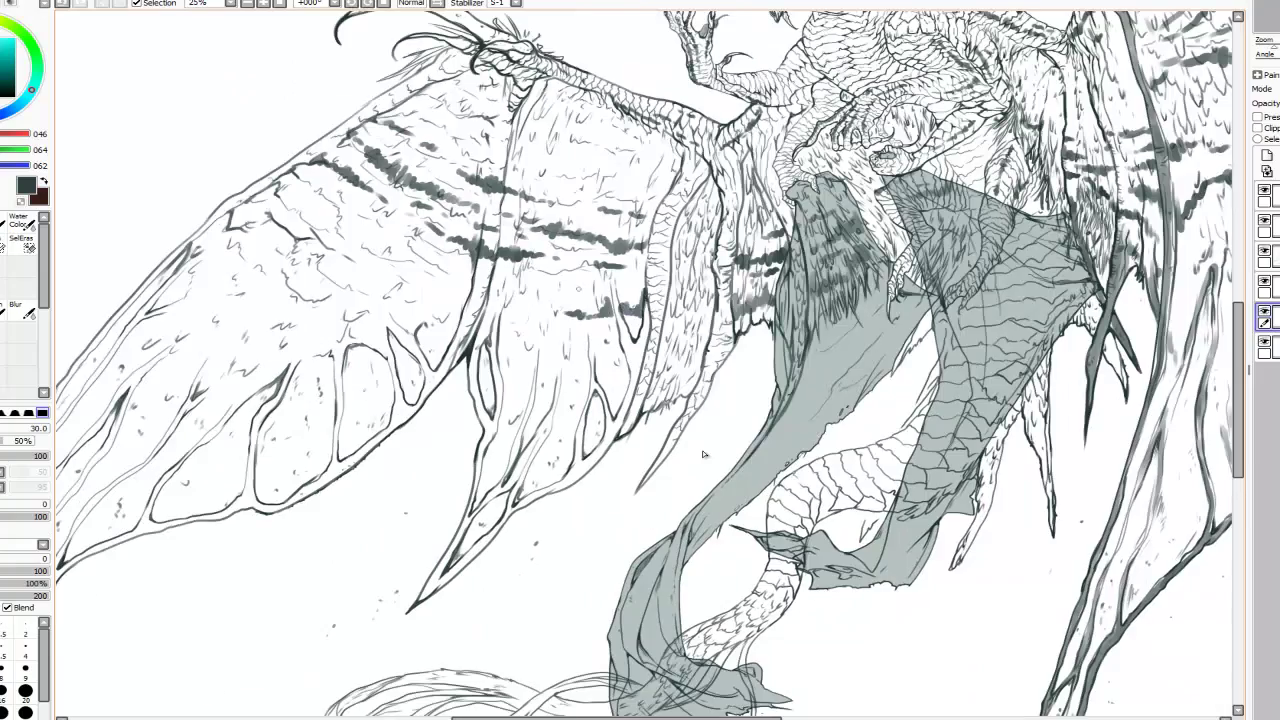
scroll(703, 454, "up", 1)
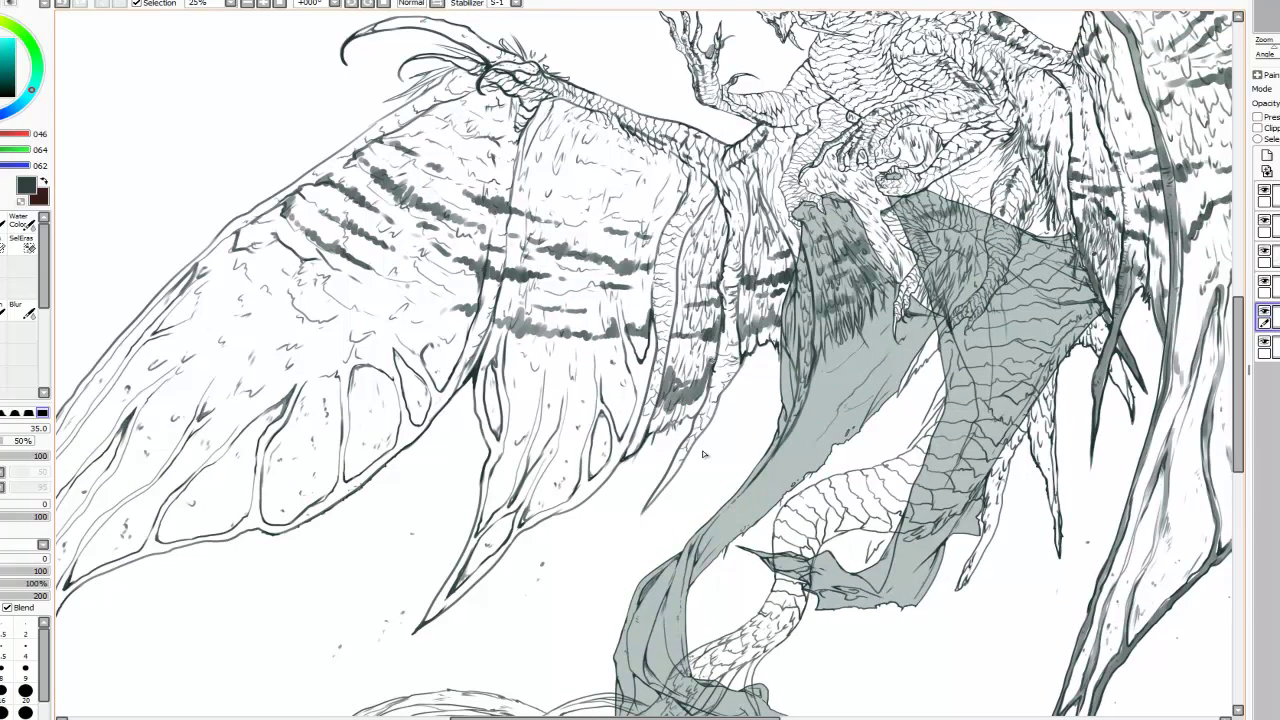
Step: Paint curved dark grey stripes across the near wing's outer membrane, using brush sizes 50 and 35
scroll(703, 454, "down", 2)
scroll(703, 454, "up", 1)
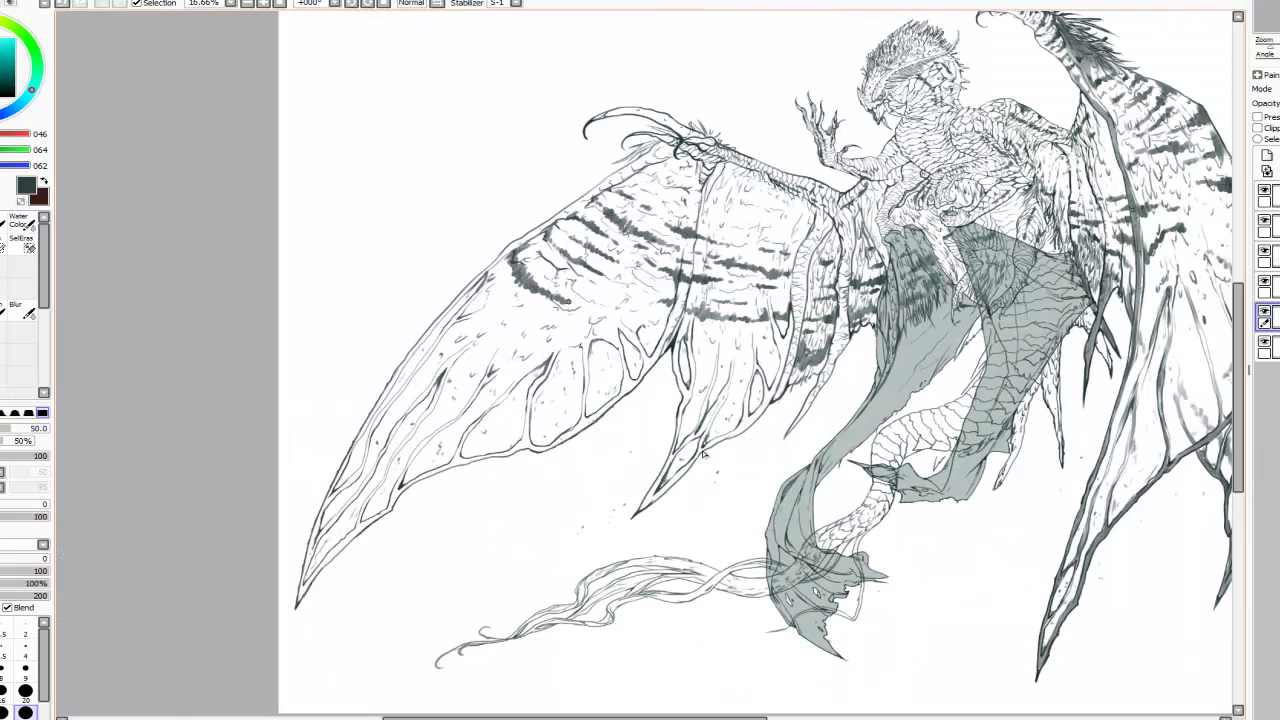
left_click_drag(703, 453, 615, 463)
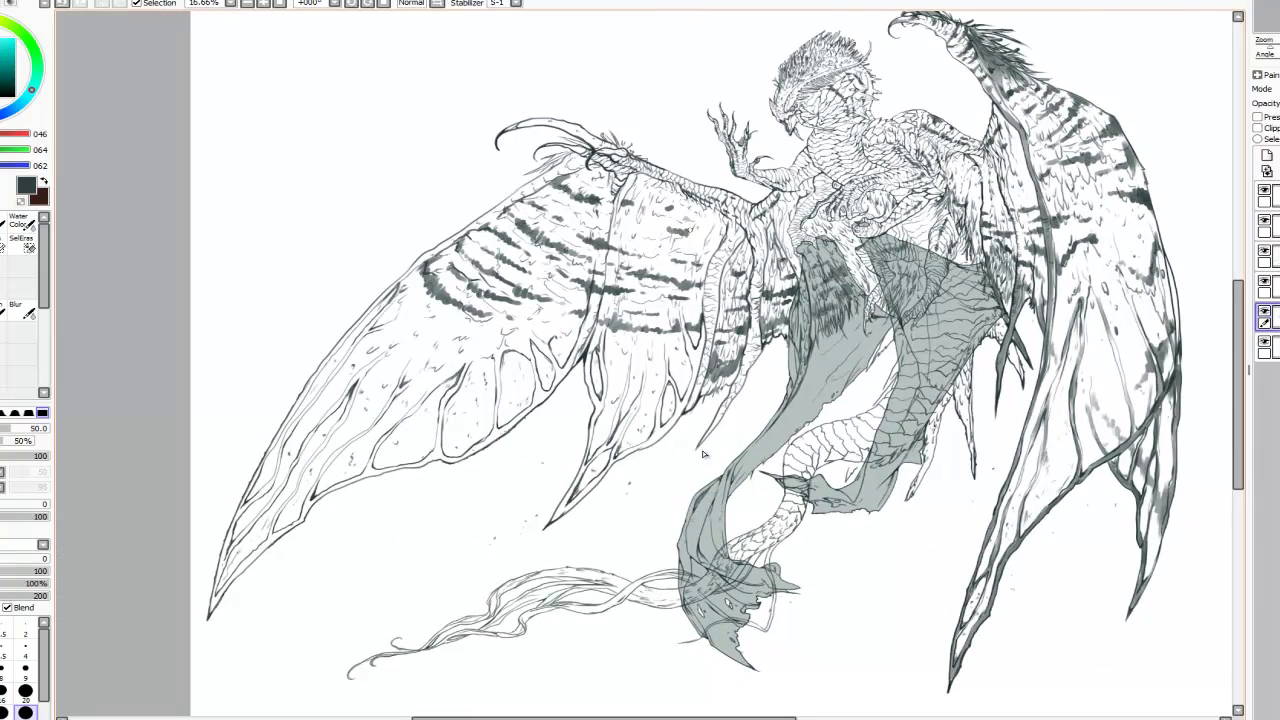
scroll(703, 454, "up", 1)
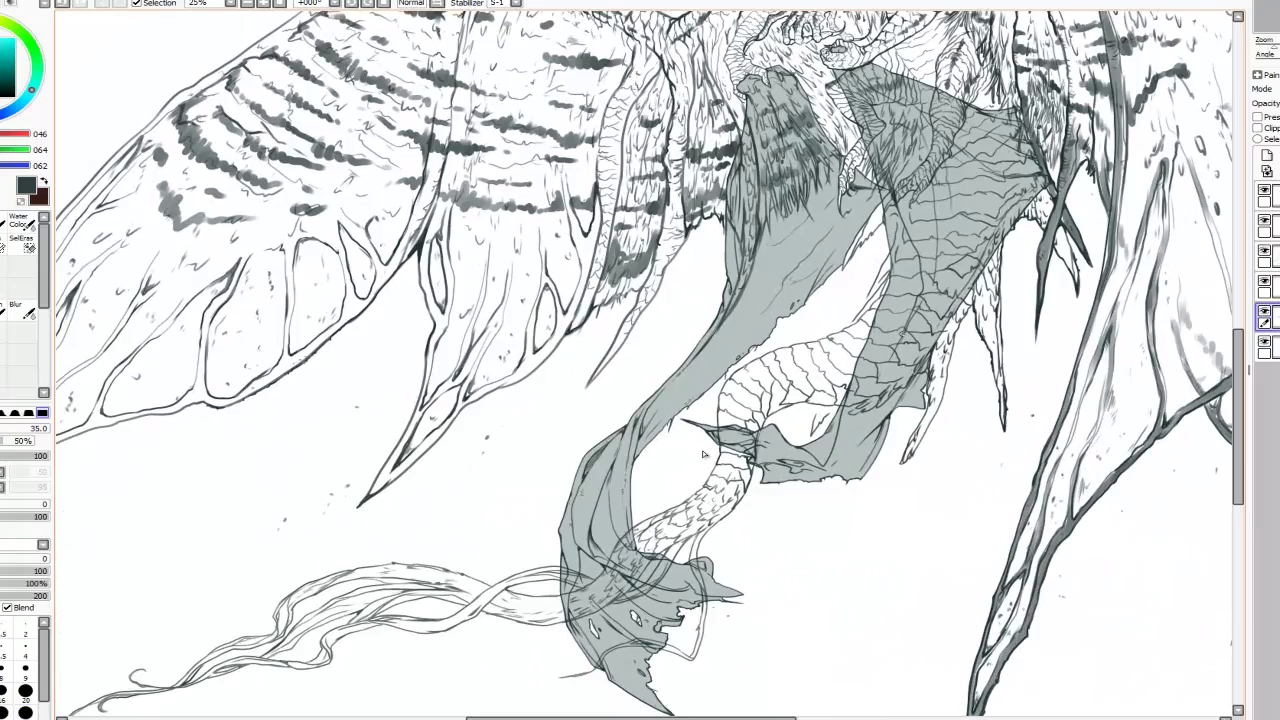
Step: Stripe the scaled thigh under the cloth and shade the trailing leg spikes with brush size 35
key("bracketright")
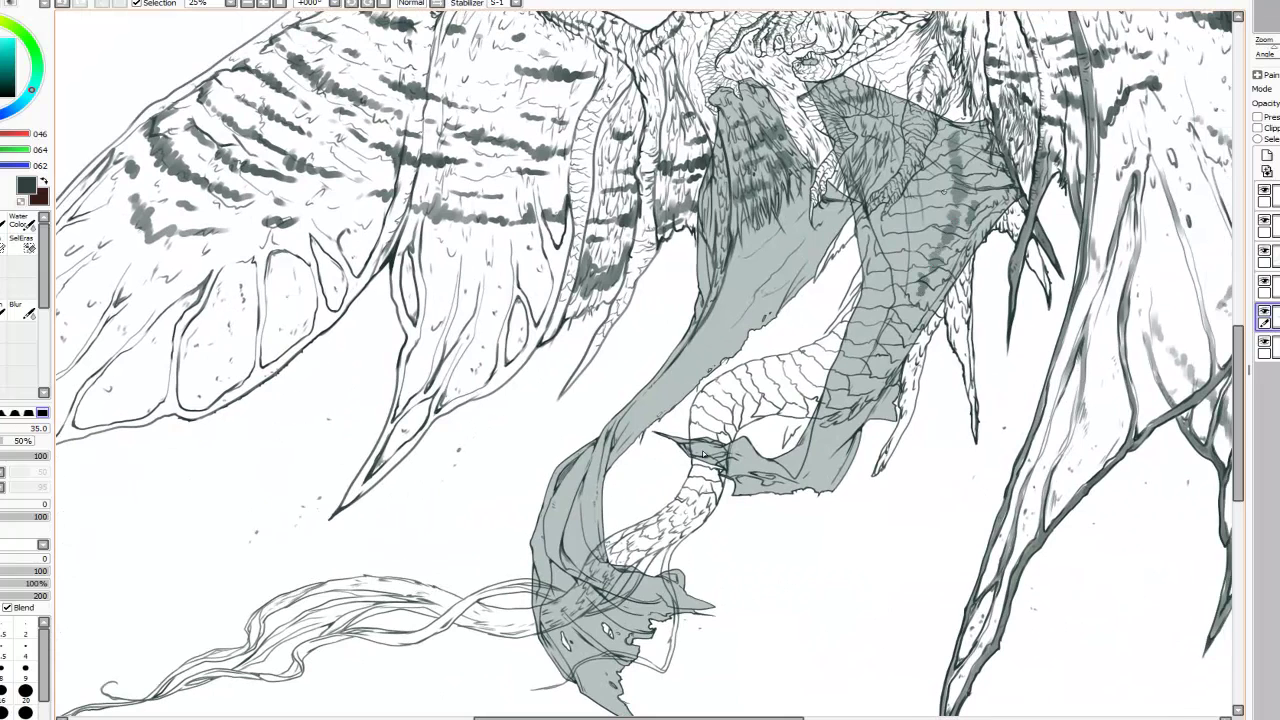
key("Delete")
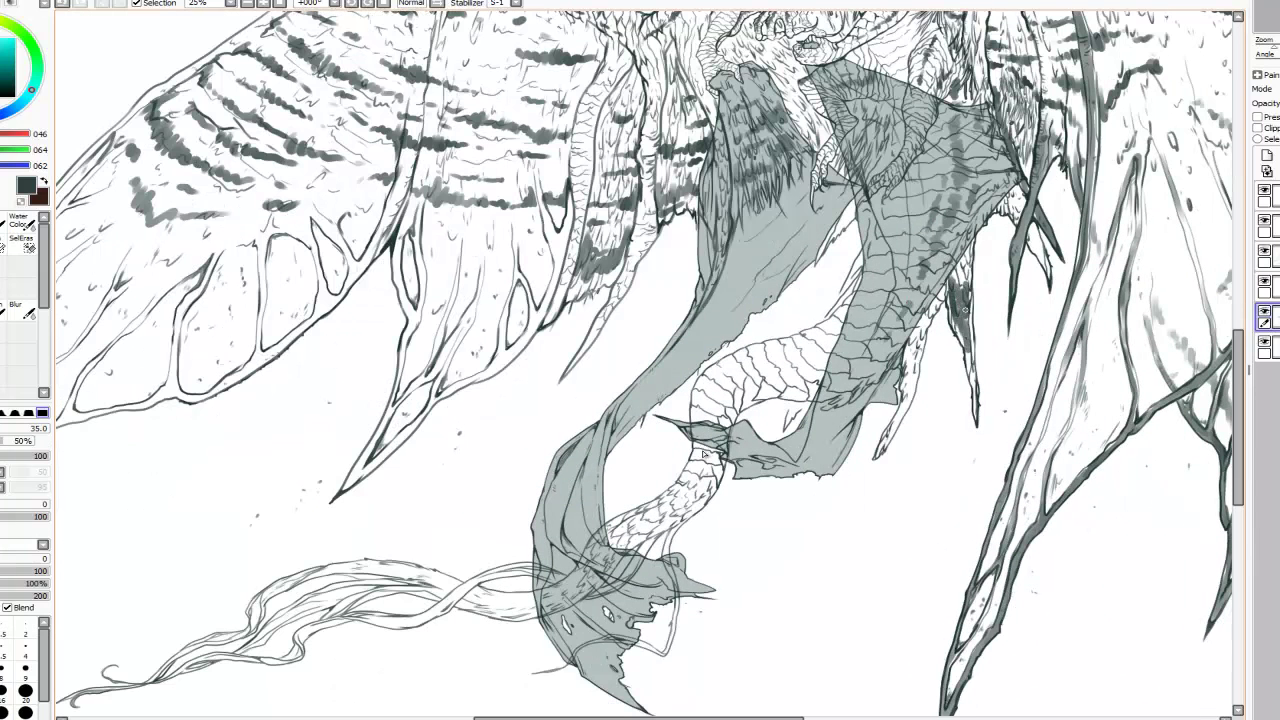
scroll(705, 455, "up", 2)
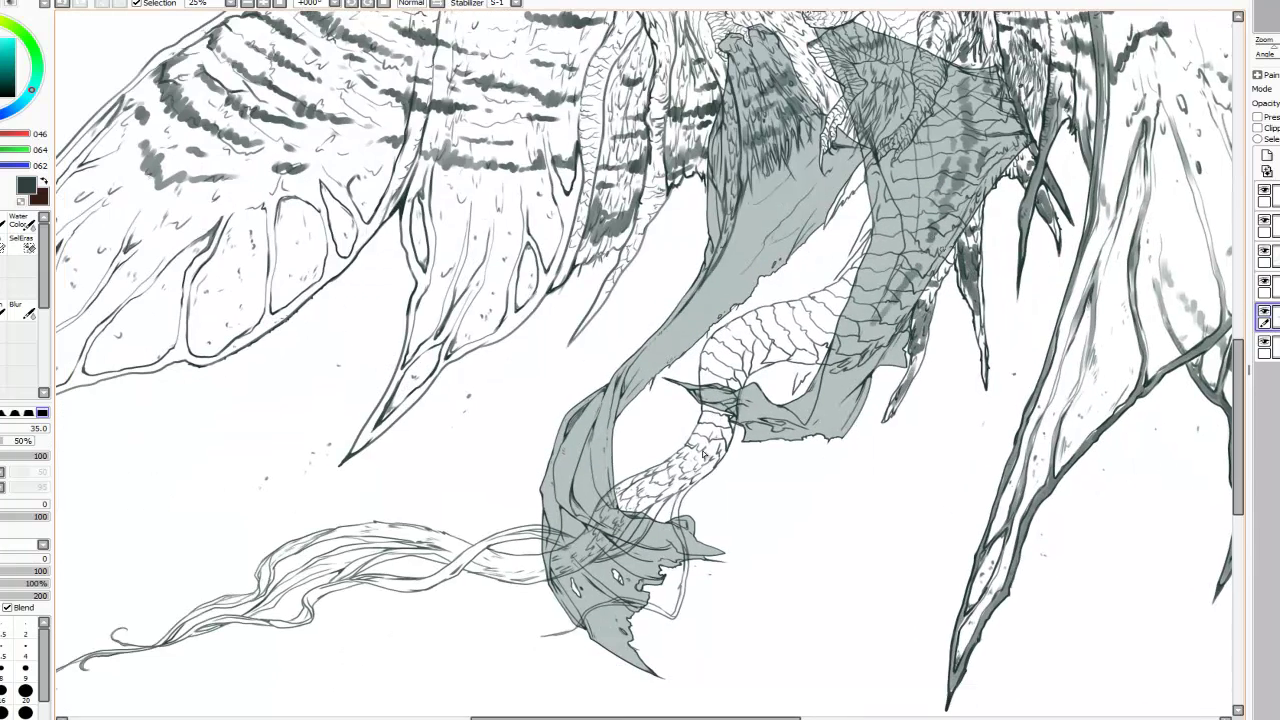
Step: Add fine stripes to the forehead with brush size 9 and mottled dark marks to the tail with size 14
scroll(705, 455, "down", 3)
scroll(705, 455, "up", 5)
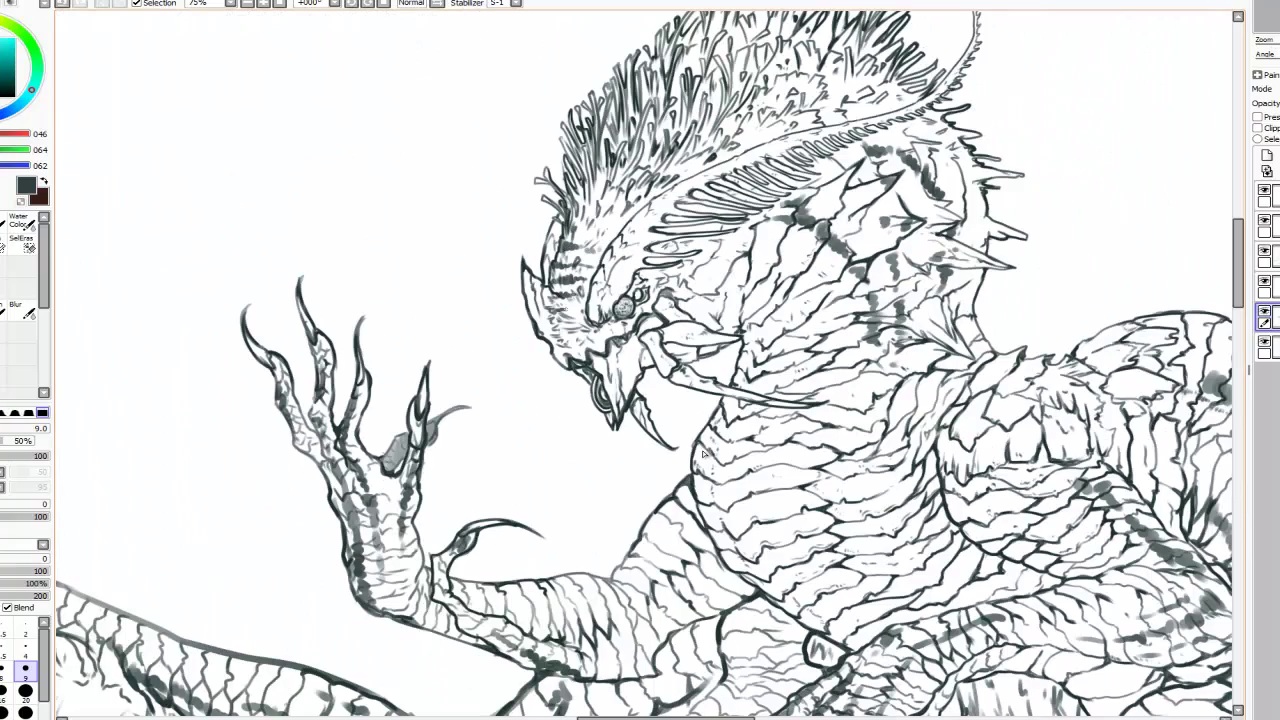
scroll(703, 455, "down", 4)
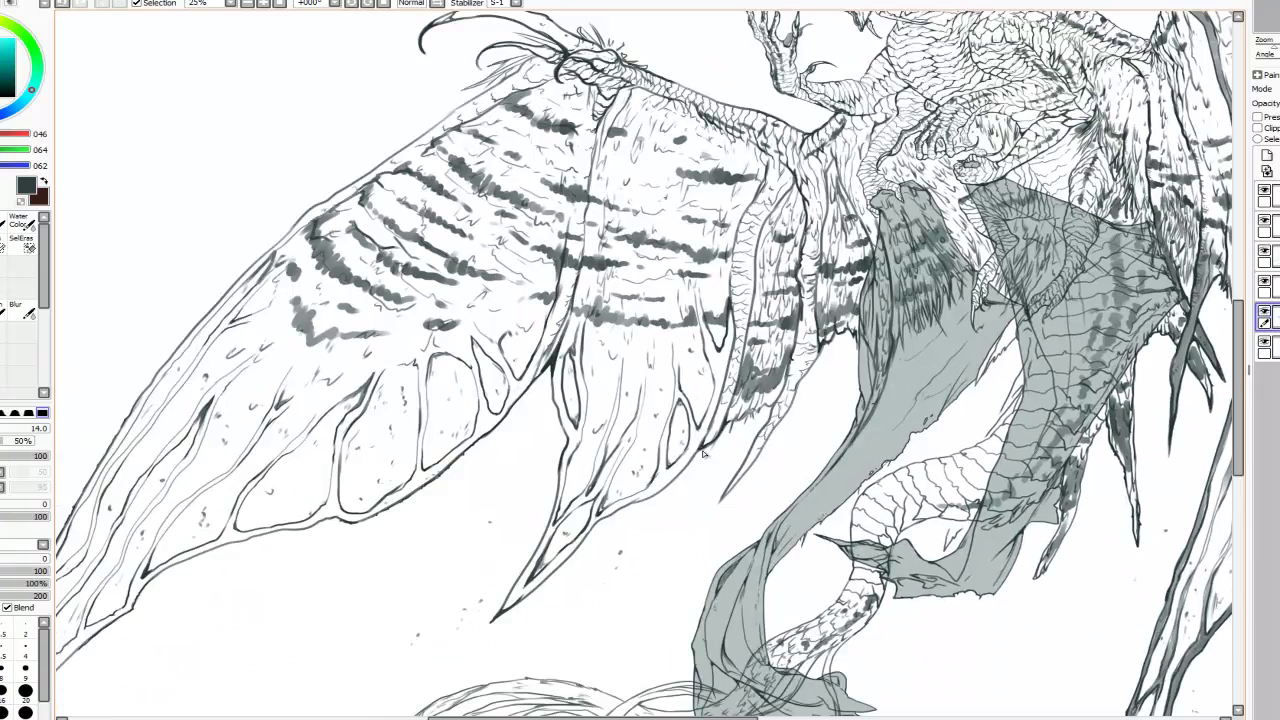
Step: Select around the creature's outline with the Magic Wand and shade the near wing's middle finger bone with brush size 60
scroll(703, 455, "down", 1)
key("w")
scroll(703, 455, "up", 1)
left_click(703, 455)
scroll(702, 455, "up", 1)
key("b")
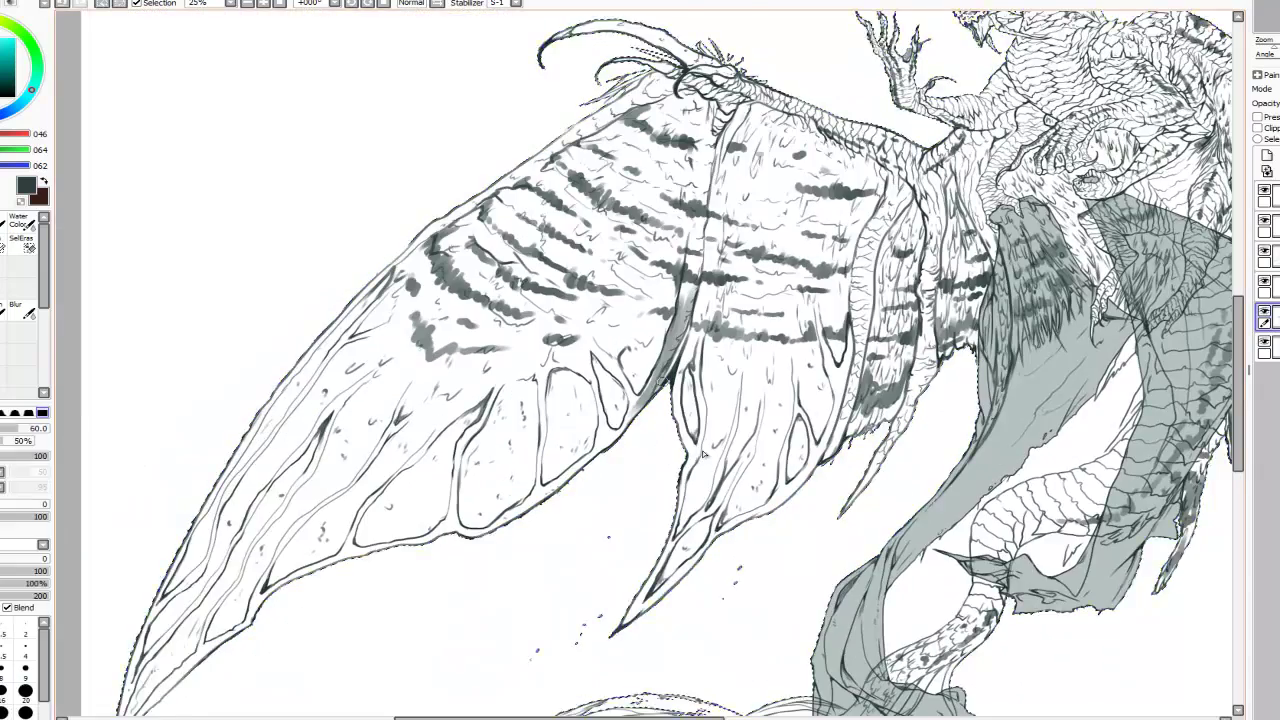
Step: Fill the near wing's scalloped trailing edge and its short veins with dark grey, reducing the brush from size 50 to 35
scroll(703, 455, "down", 1)
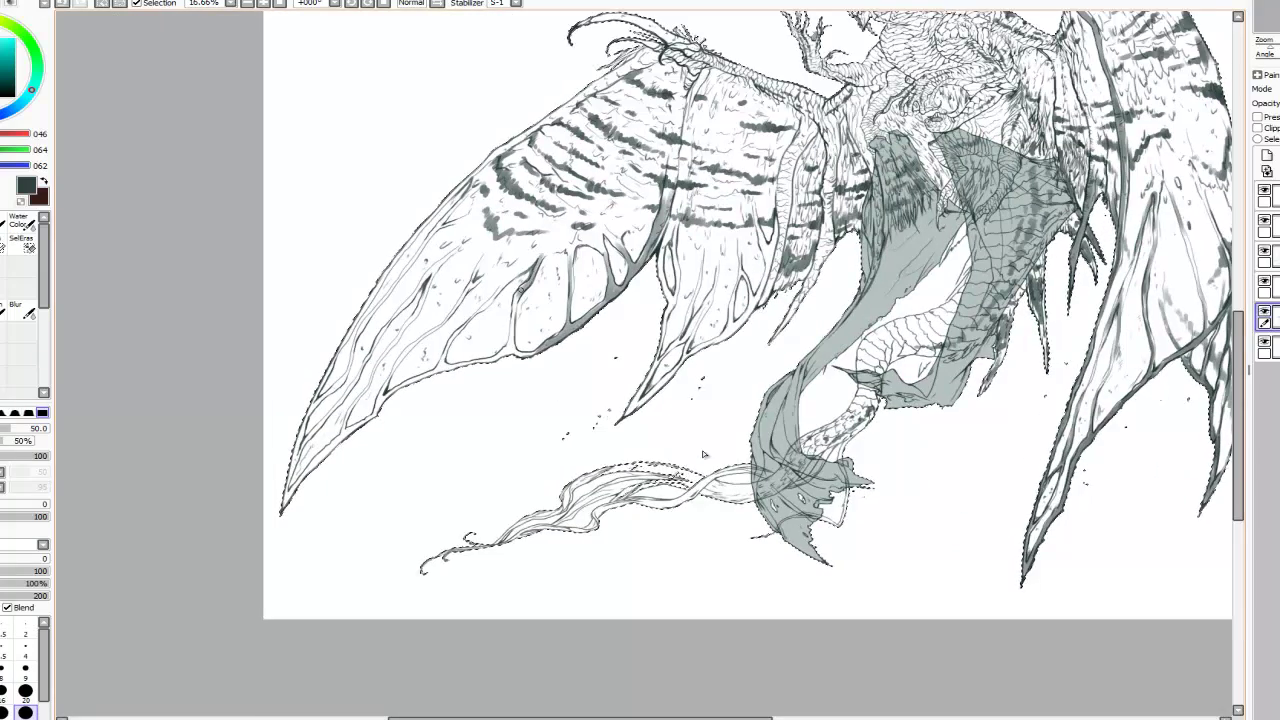
key("bracketright")
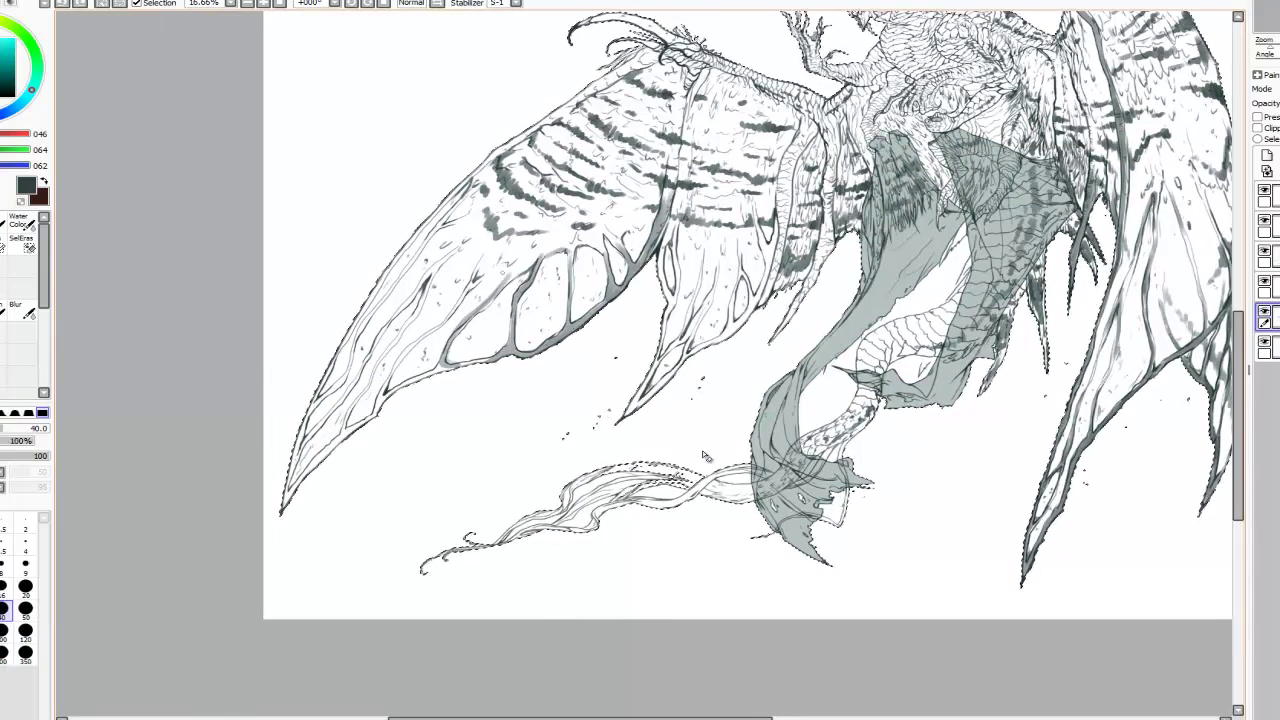
scroll(703, 455, "up", 1)
key("bracketleft")
key("bracketleft")
key("bracketleft")
key("bracketleft")
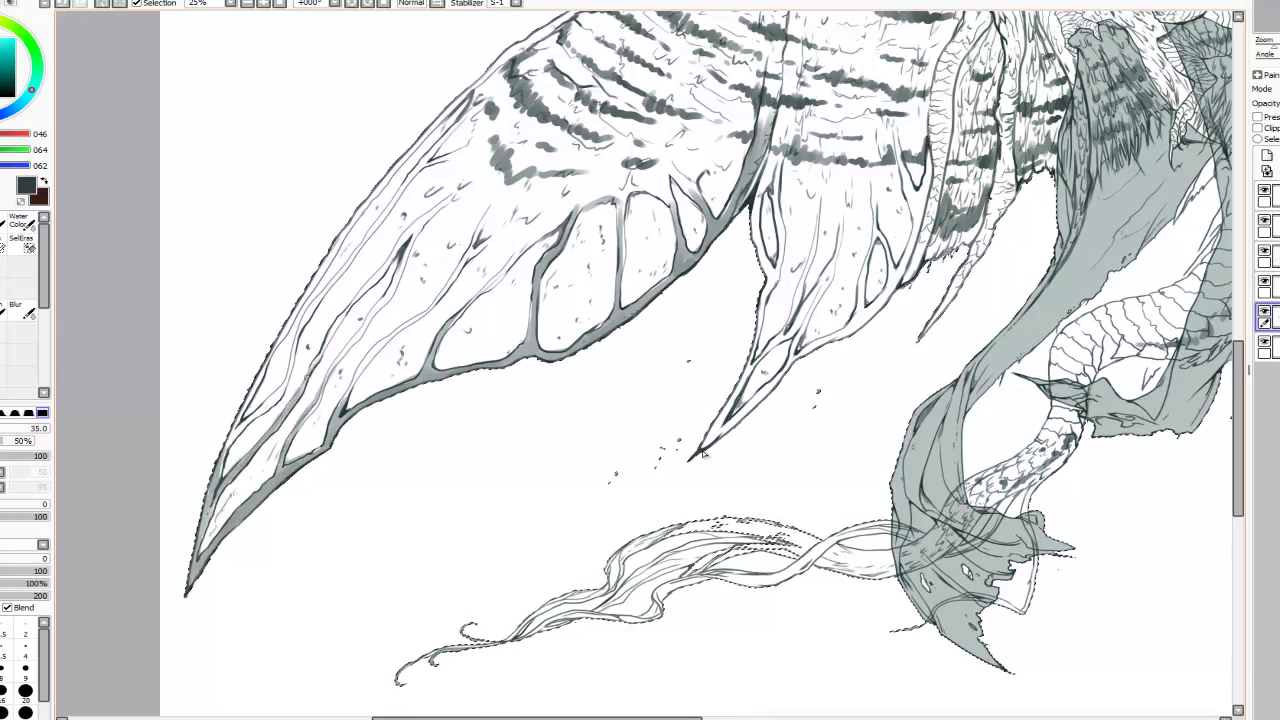
Step: Shade the long veins running toward the near wing's pointed outer tip with dark grey, starting at brush size 35
scroll(703, 455, "up", 1)
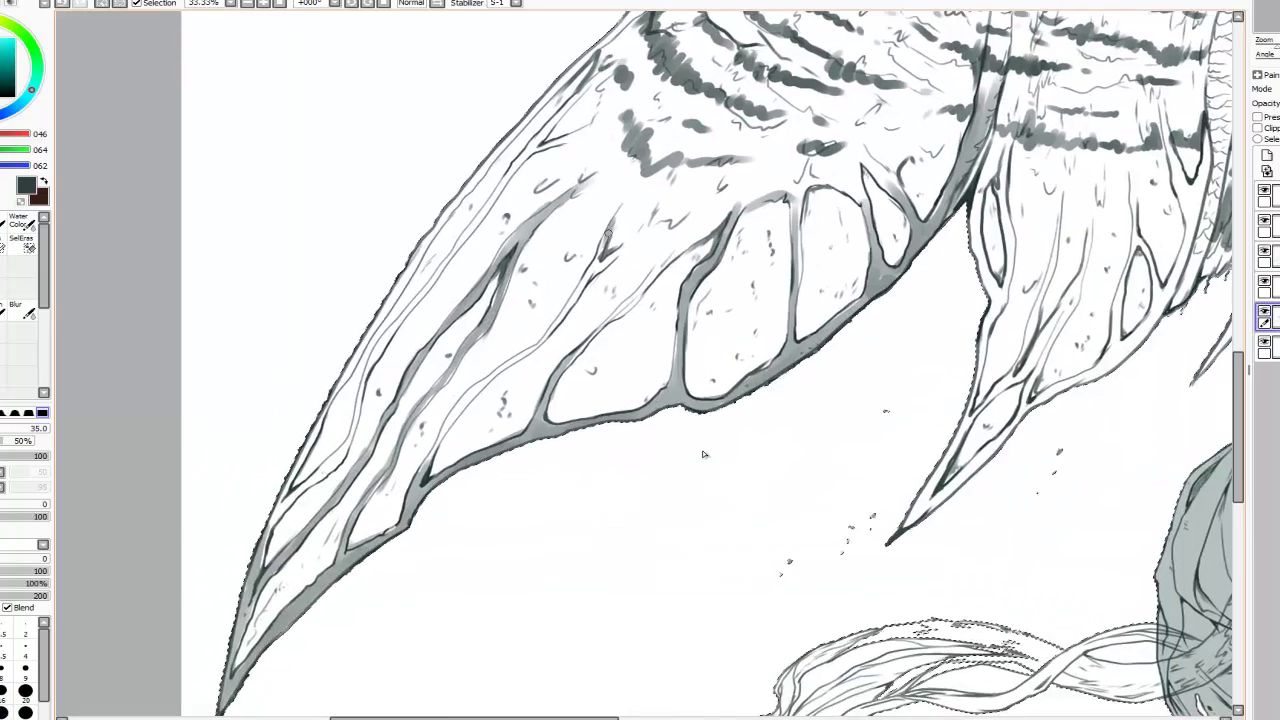
left_click_drag(703, 455, 785, 371)
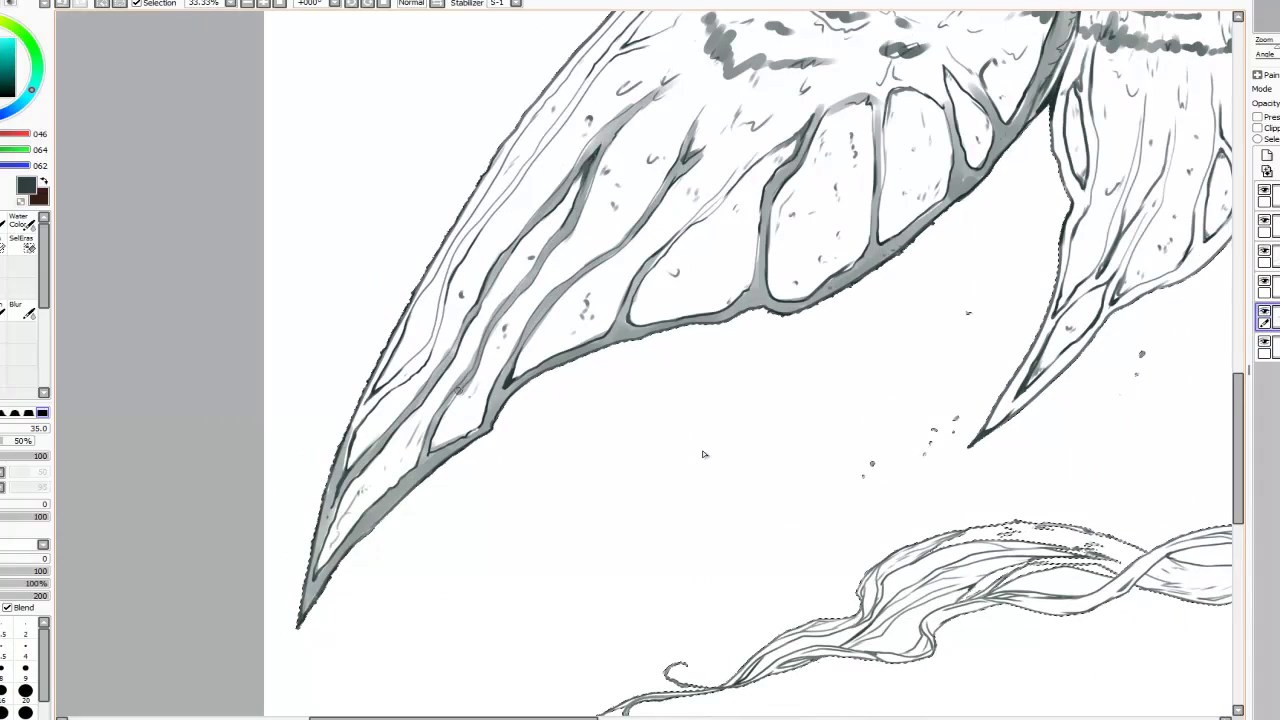
key("bracketright")
scroll(703, 454, "up", 1)
key("bracketright")
Step: Fill the veins and lower edges of the near wing's pointed middle panel with dark grey at brush size 50
scroll(703, 454, "down", 2)
key("bracketright")
scroll(703, 455, "up", 1)
key("bracketleft")
scroll(703, 454, "up", 2)
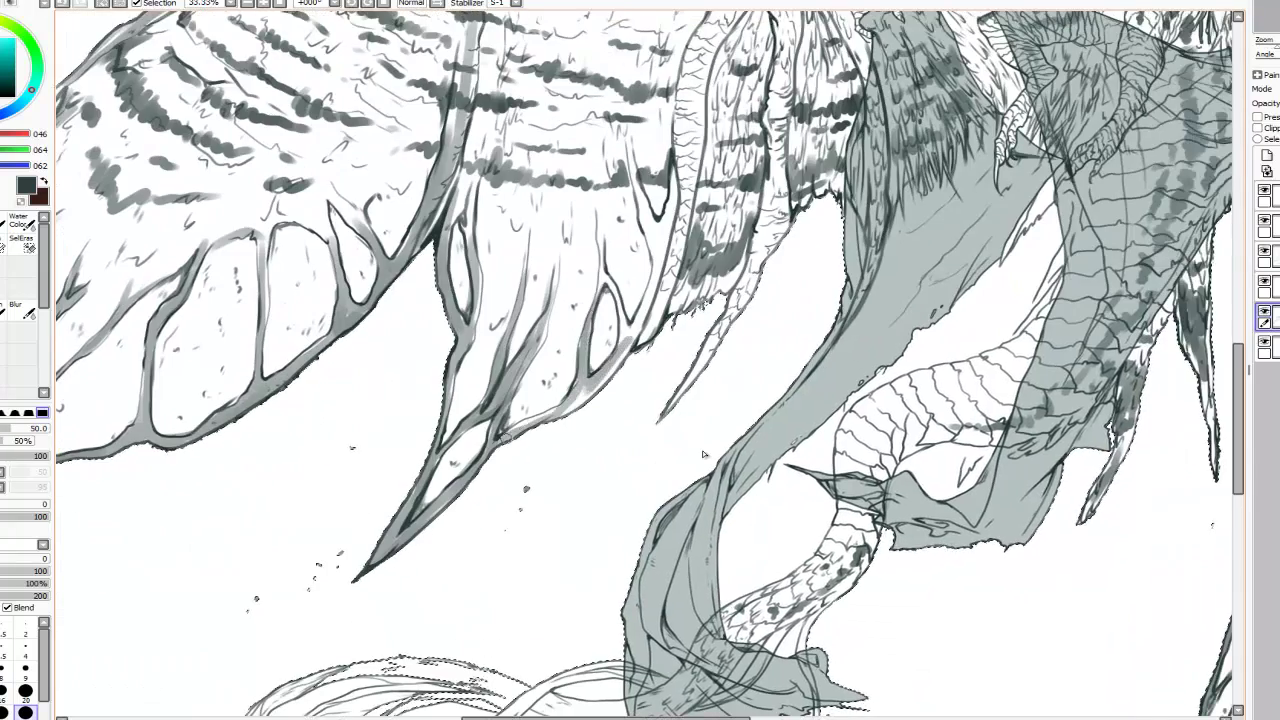
Step: Shade the near wing's inner trailing spike and the upper part of its middle finger bone with brush size 60
key("bracketright")
key("bracketright")
scroll(660, 410, "down", 1)
scroll(615, 358, "up", 1)
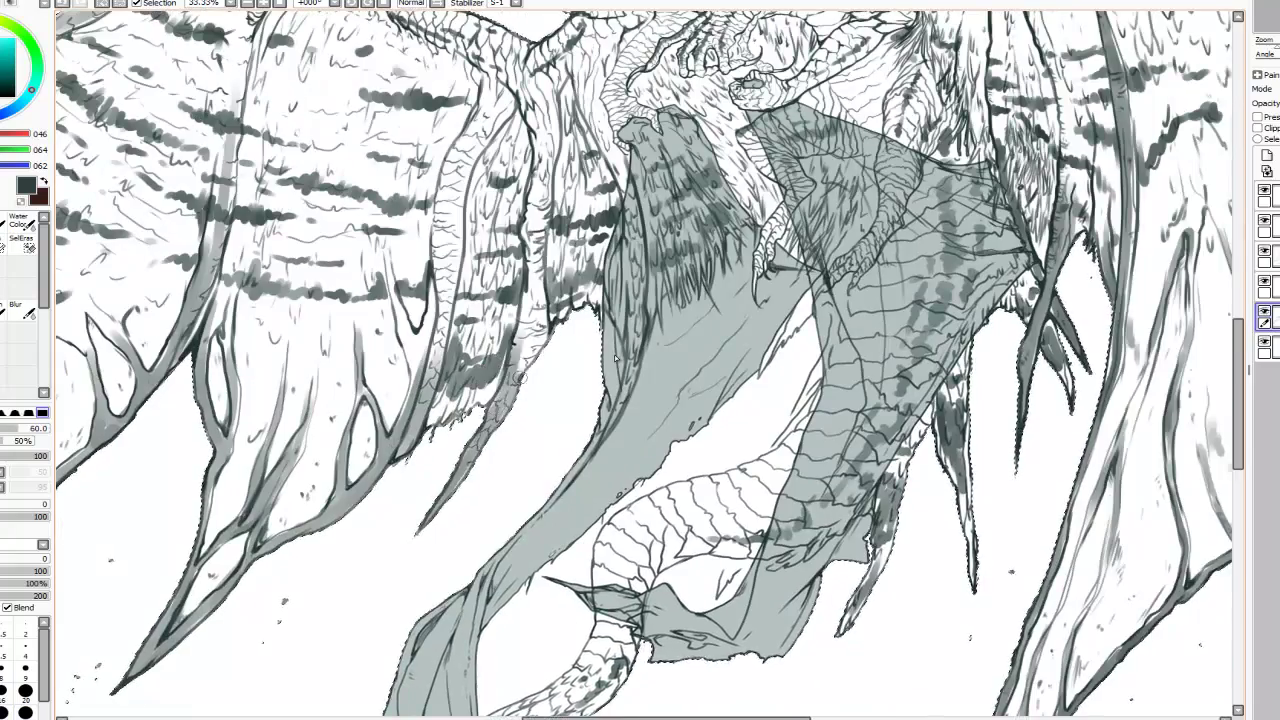
Step: Darken the near wing's leading edge, outer veins and inner spike with brush size 35
key("bracketleft")
scroll(615, 358, "down", 1)
key("bracketleft")
key("bracketleft")
key("bracketleft")
key("bracketleft")
scroll(615, 358, "up", 1)
scroll(607, 362, "down", 1)
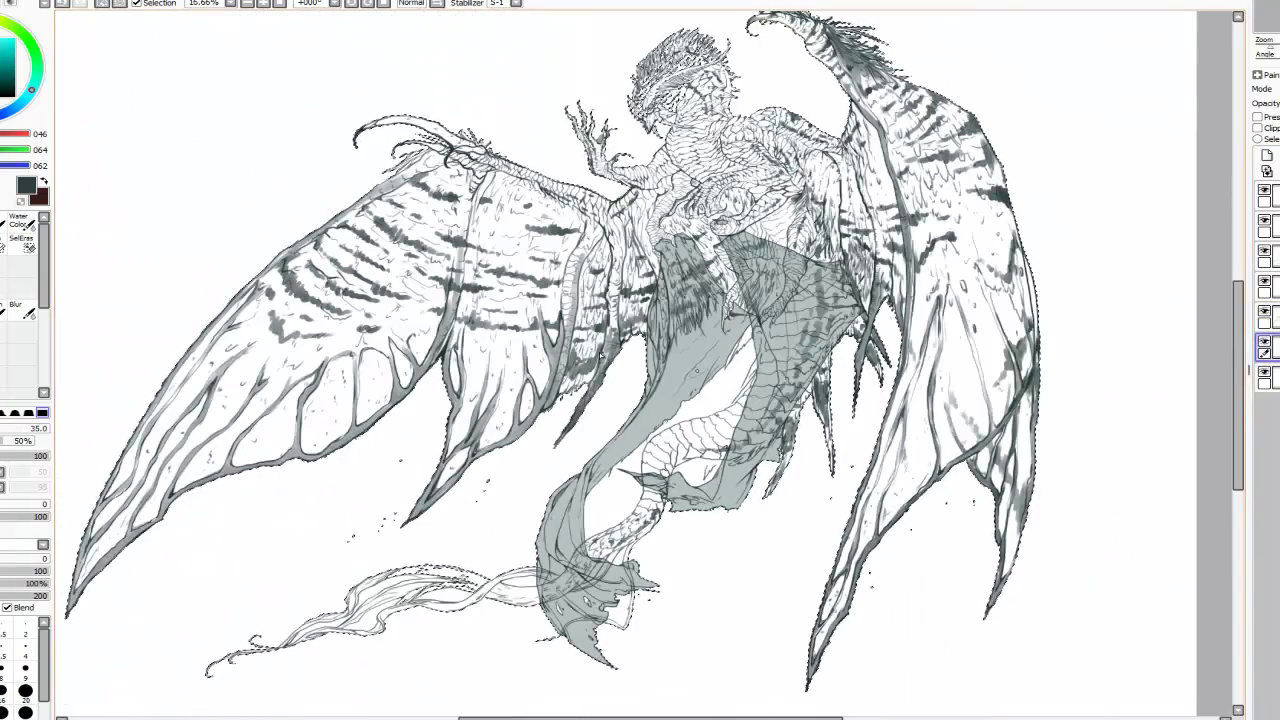
Step: Ink the long folds of the hanging cloth over the thigh and tail with a size 10 brush, following the orange sketch
scroll(652, 244, "up", 2)
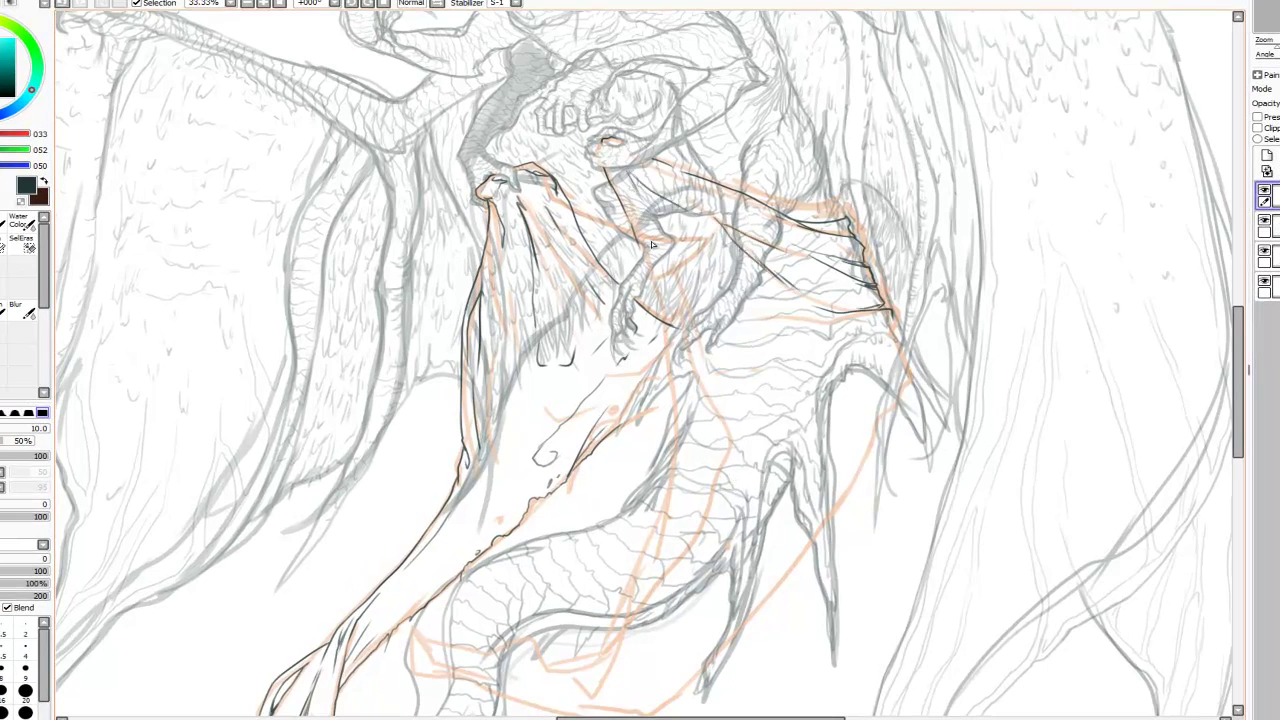
scroll(652, 244, "down", 3)
left_click_drag(640, 190, 690, 350)
left_click_drag(622, 234, 520, 463)
scroll(652, 244, "down", 1)
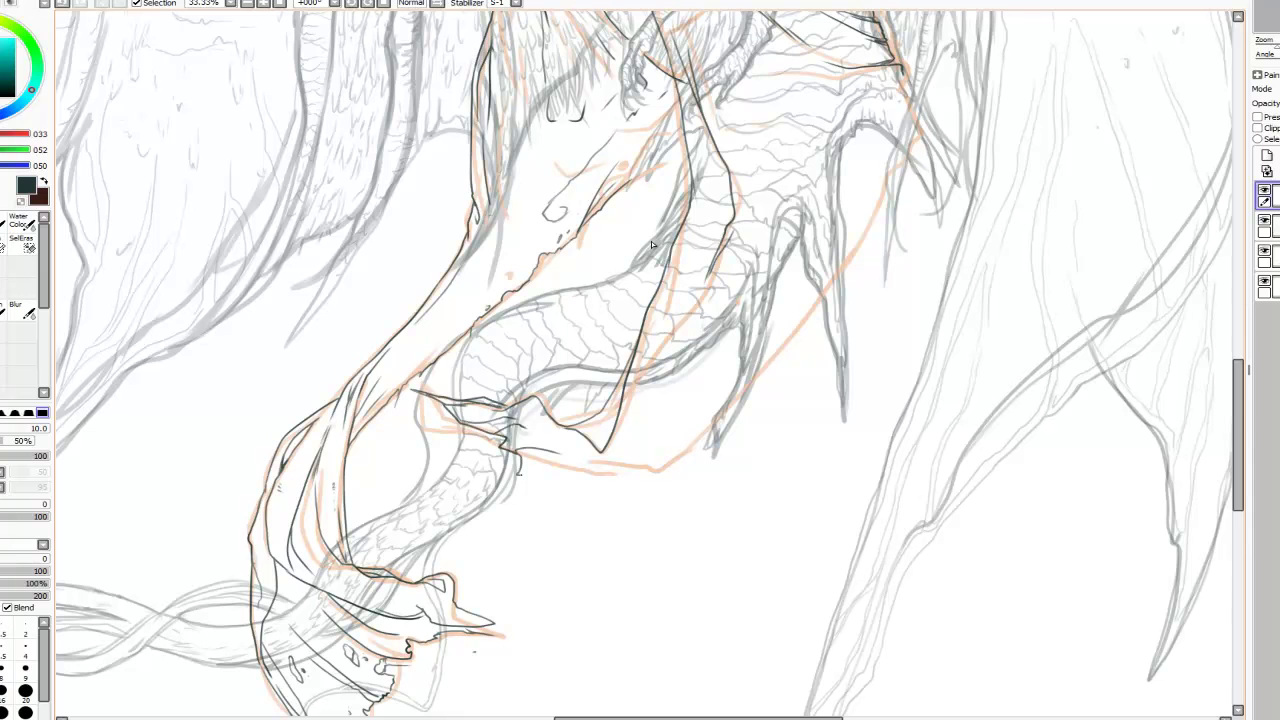
Step: Ink the cloth's ragged lower hem and its outer edge up to the hip at brush size 10
left_click_drag(689, 388, 664, 464)
left_click_drag(680, 400, 652, 464)
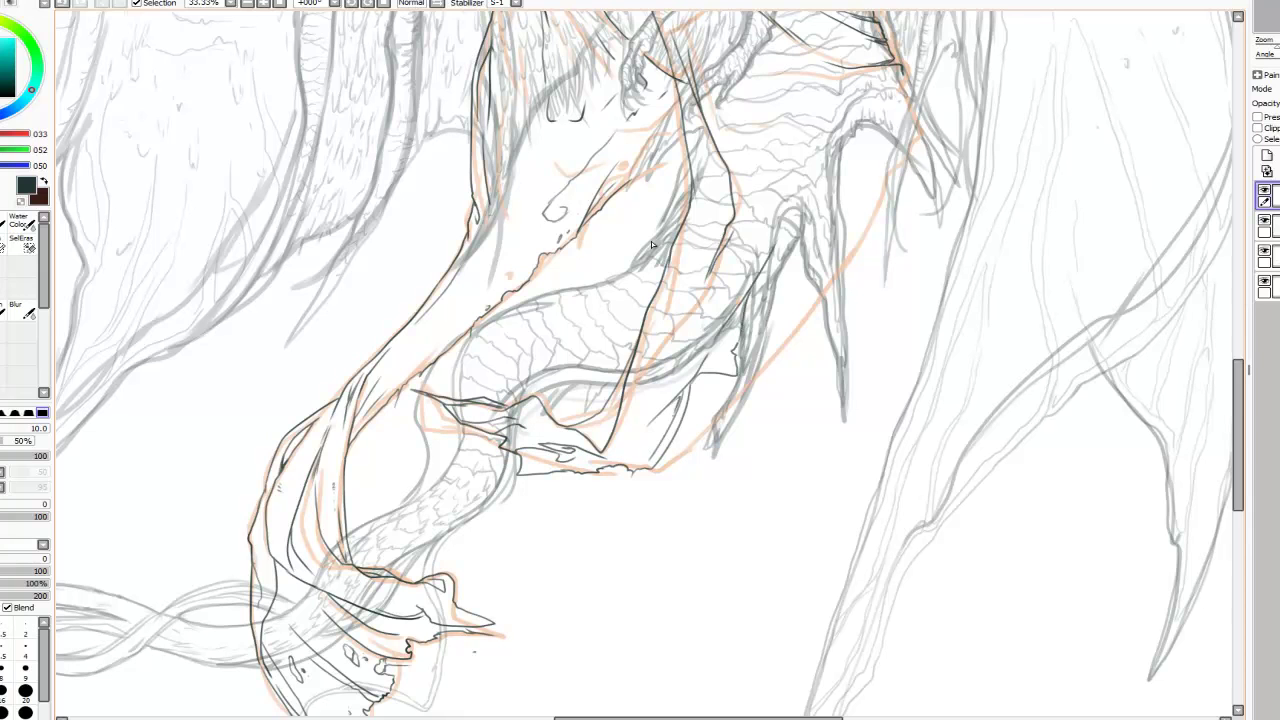
scroll(651, 244, "up", 2)
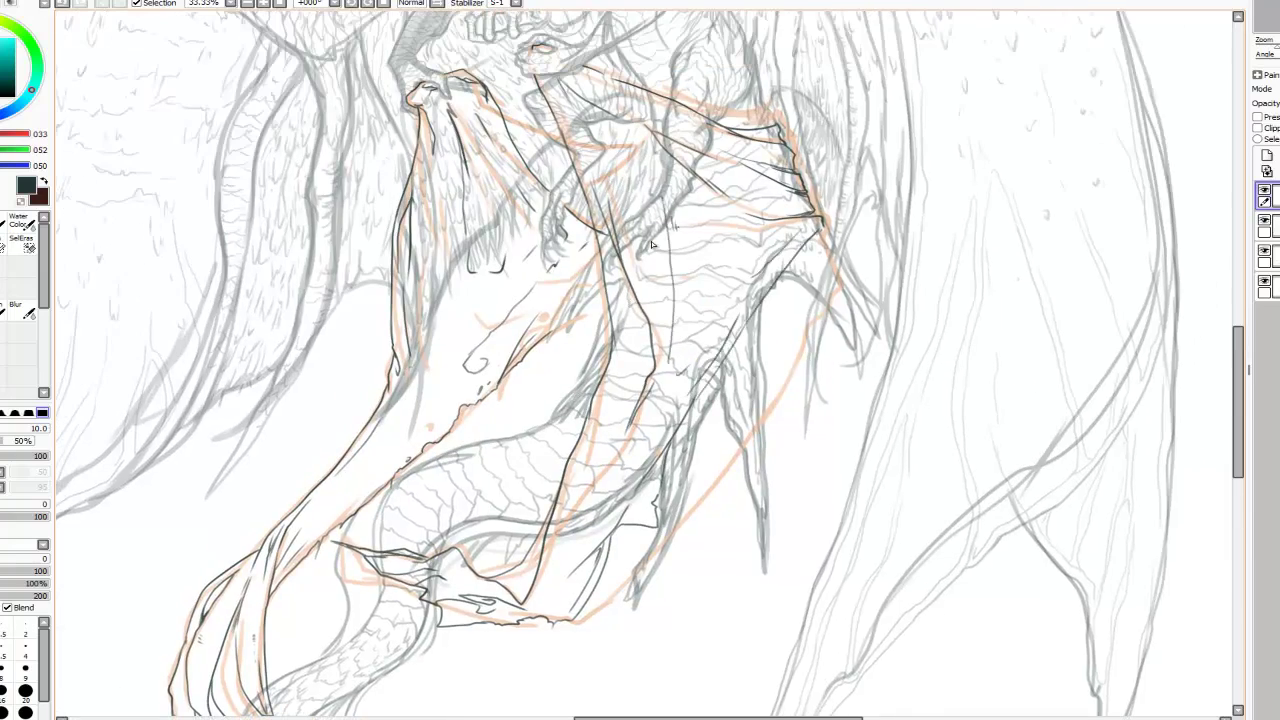